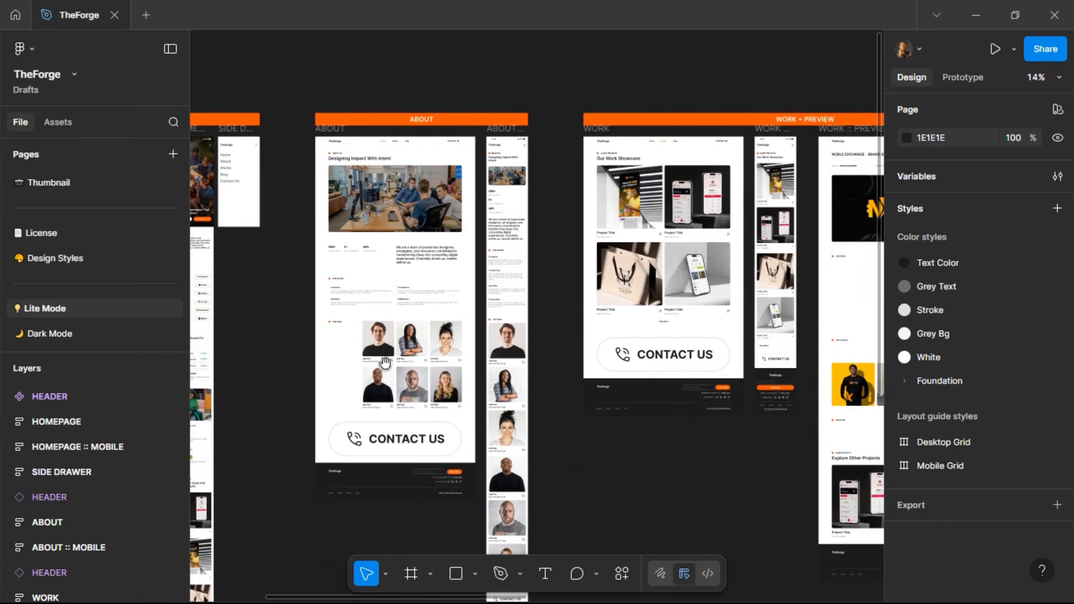
- Pan across the canvas to review the Work, Blog and Contact Us page frames
drag(773, 85, 441, 89)
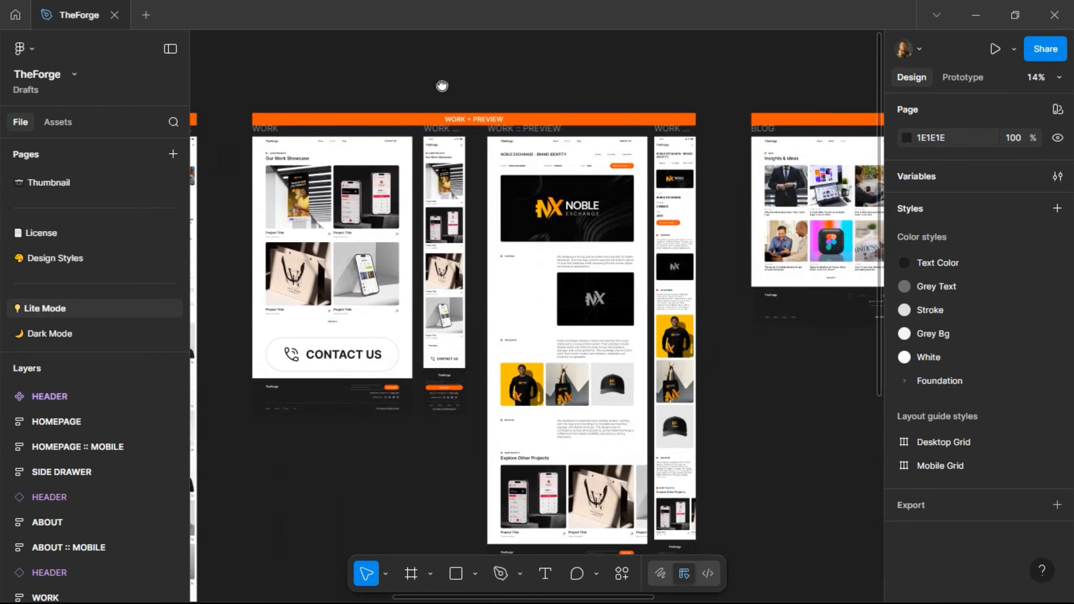
drag(703, 78, 297, 67)
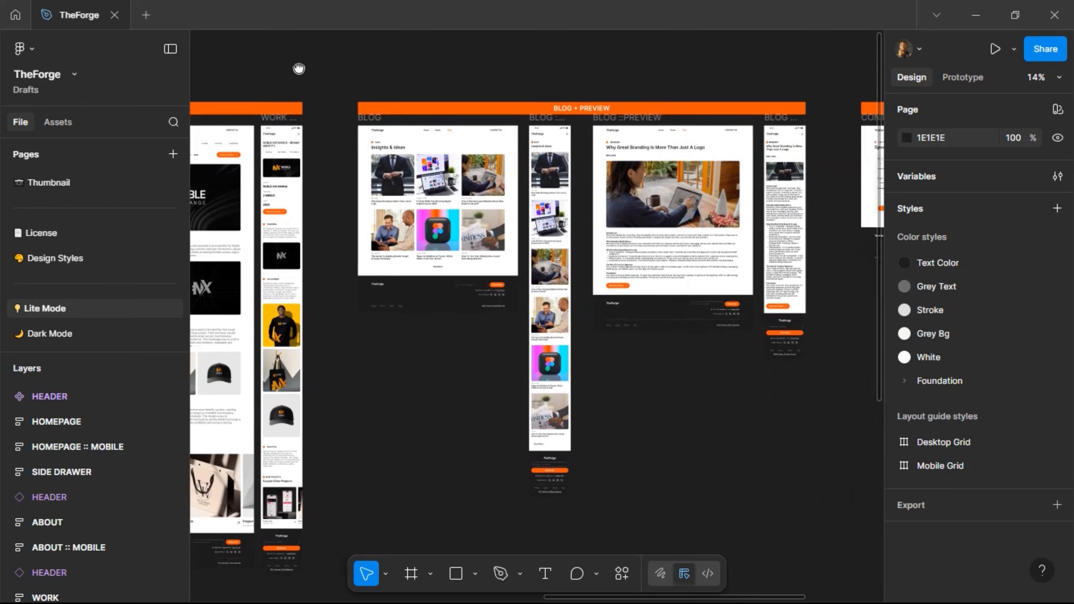
drag(446, 76, 376, 89)
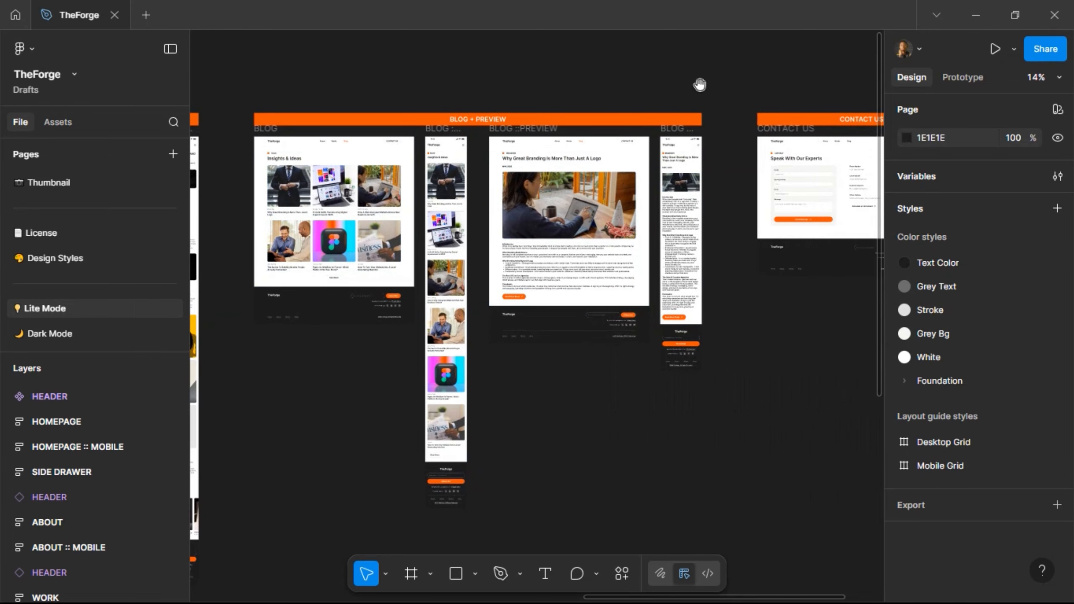
drag(701, 84, 482, 108)
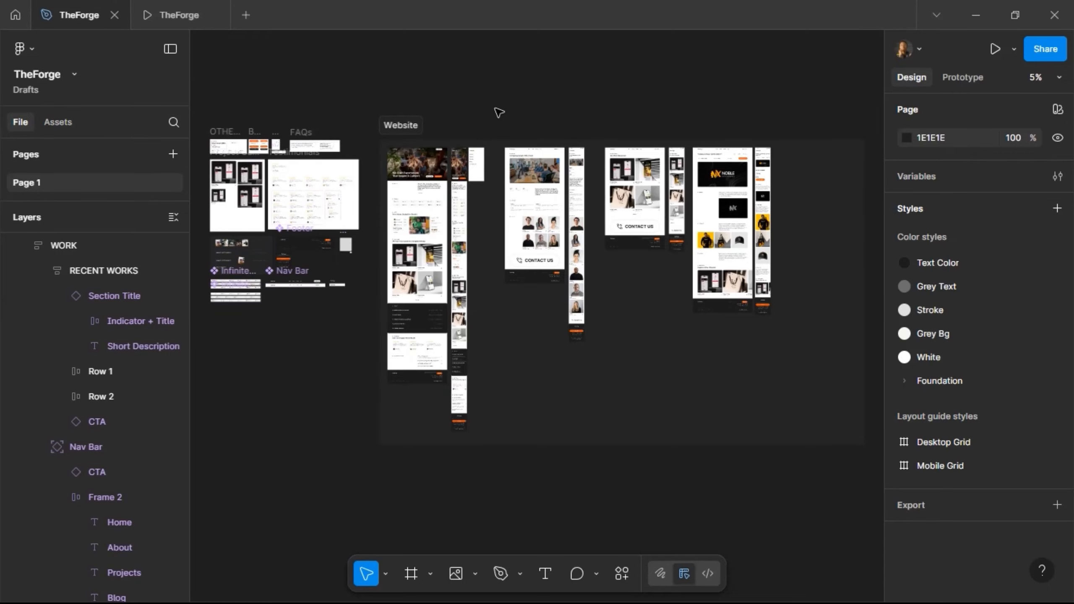
scroll(499, 112, up, 5)
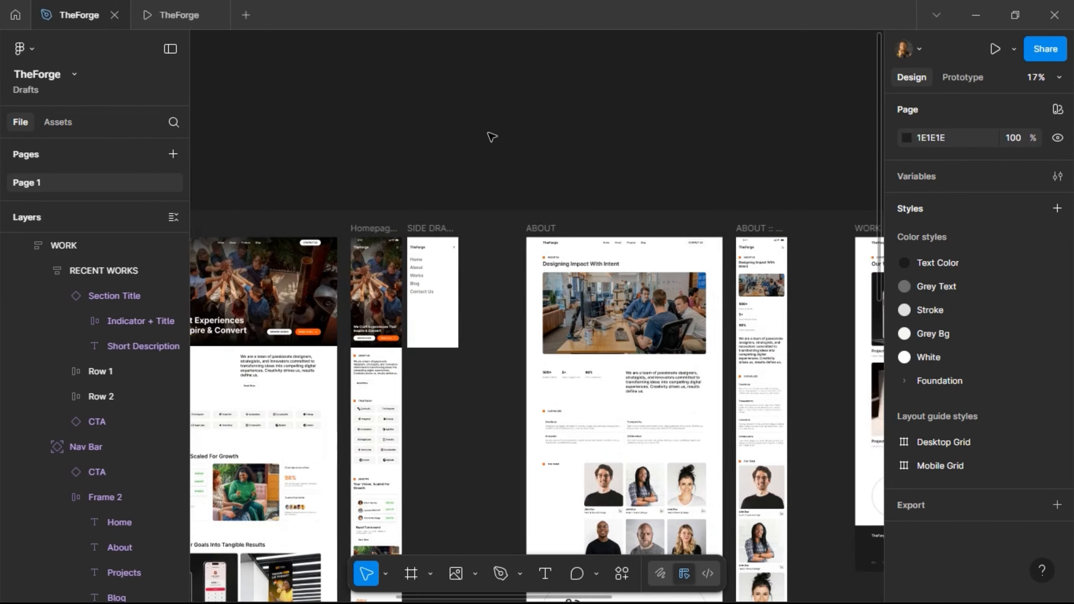
scroll(437, 278, up, 4)
scroll(385, 307, down, 3)
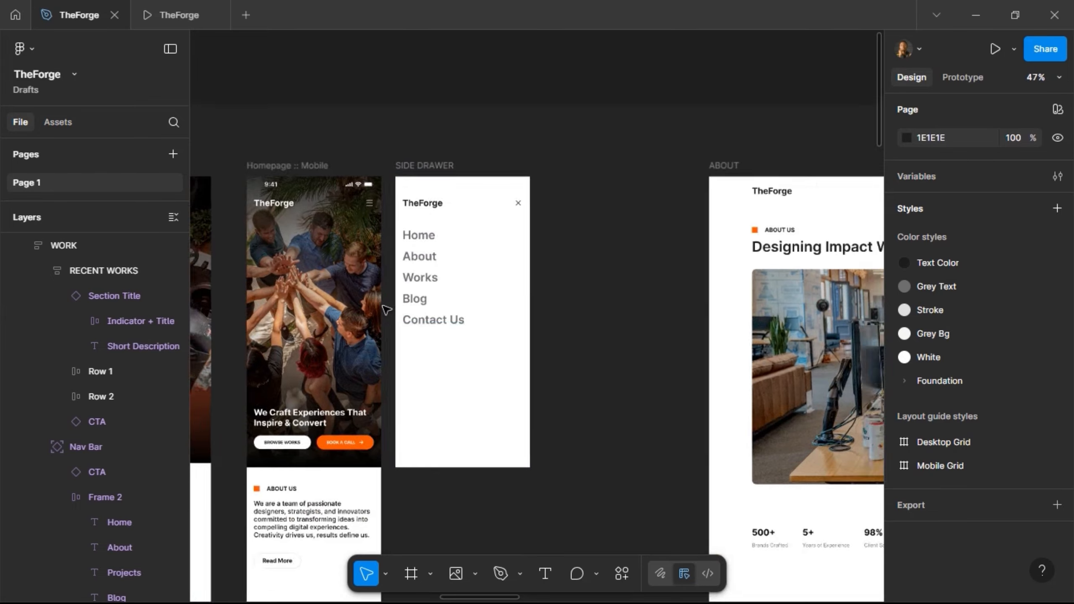
scroll(609, 184, right, 7)
scroll(615, 180, right, 15)
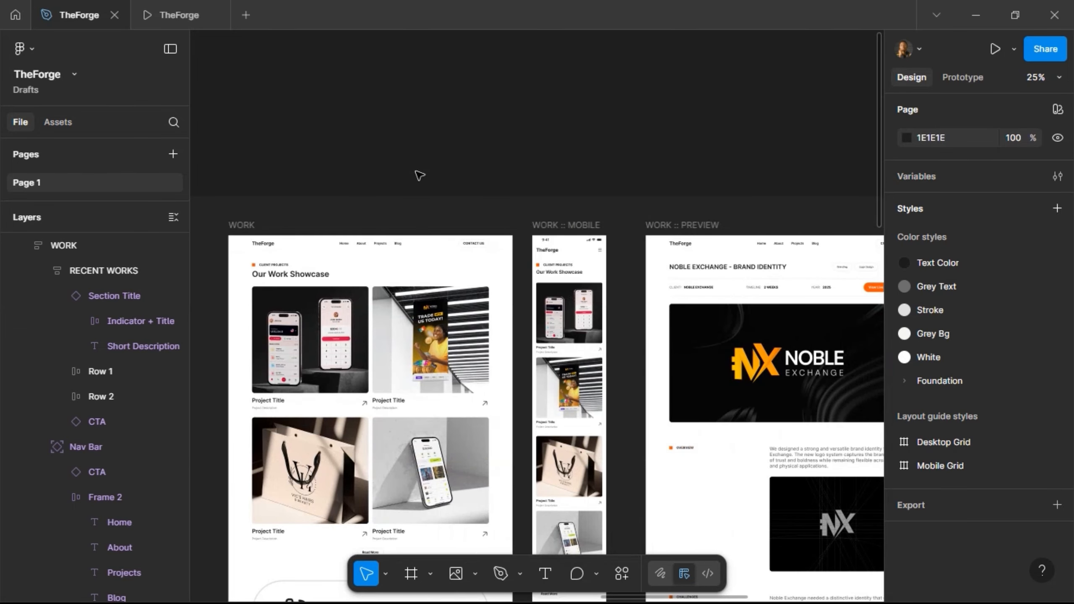
scroll(520, 203, down, 3)
scroll(503, 187, left, 12)
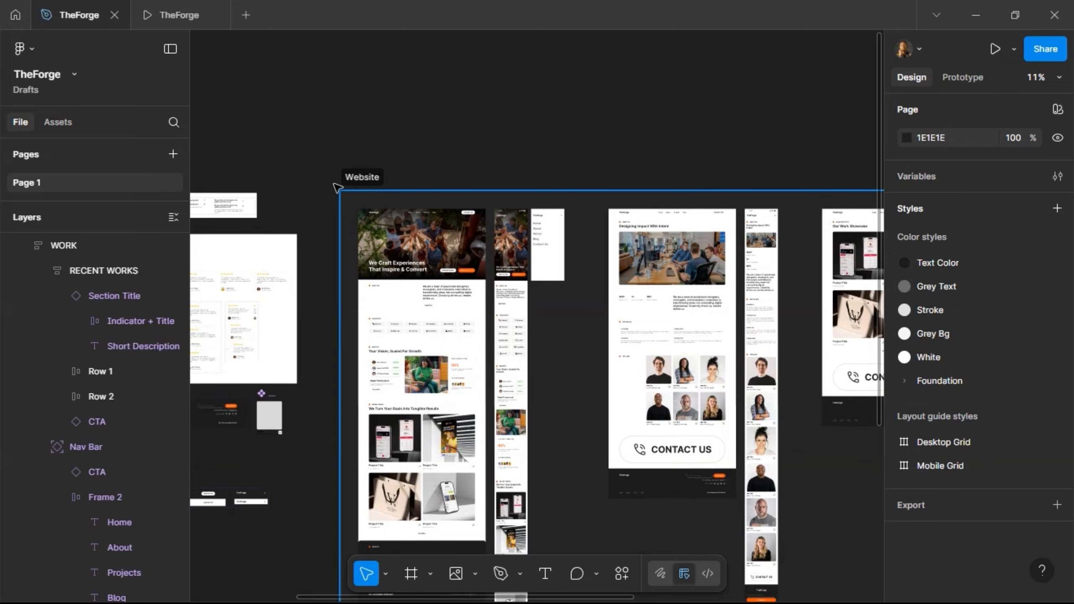
- Drag the Website section's right edge to widen it from 11698 to 14656
click(337, 188)
scroll(605, 161, down, 2)
scroll(606, 166, right, 12)
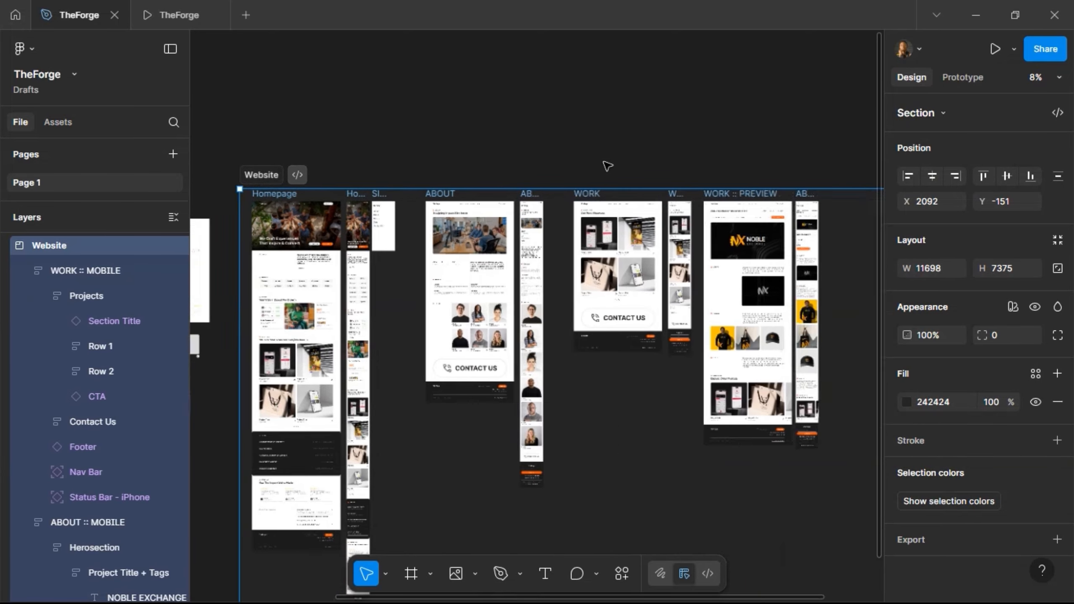
drag(524, 262, 706, 259)
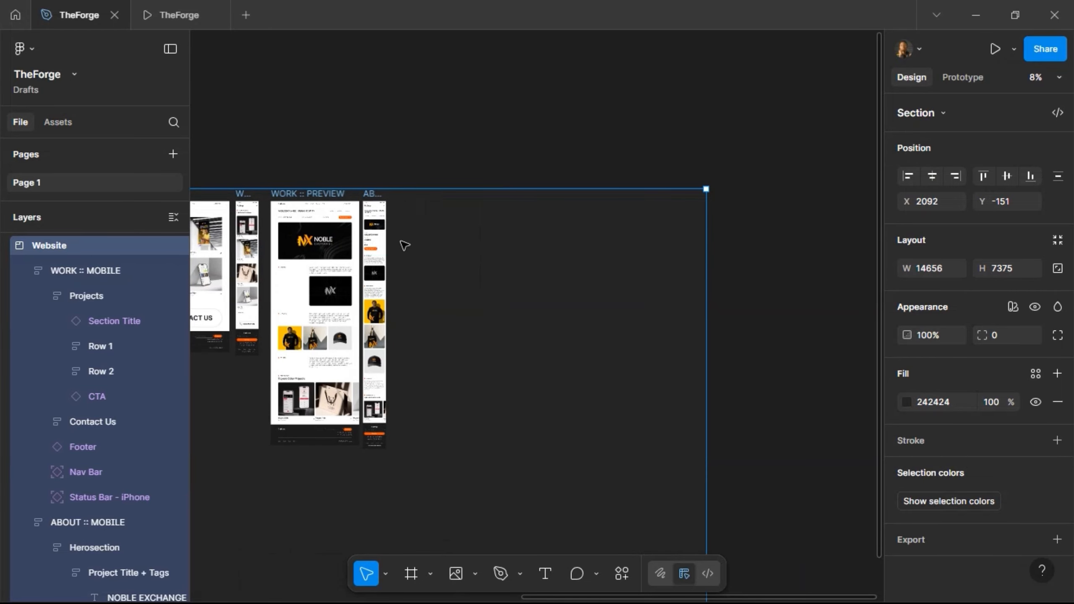
scroll(403, 242, up, 5)
scroll(553, 192, up, 1)
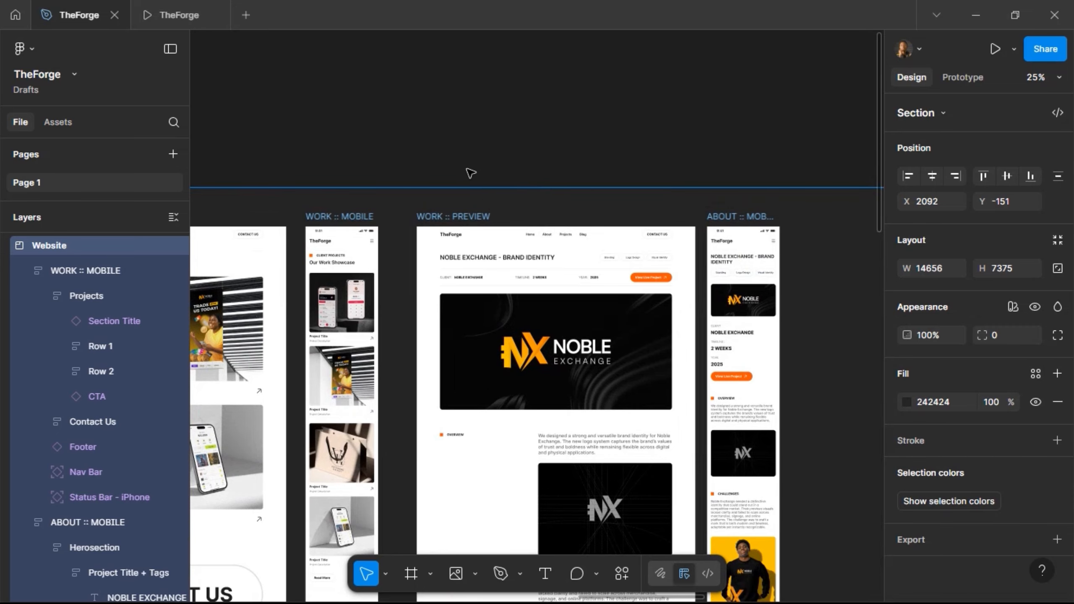
scroll(470, 173, left, 10)
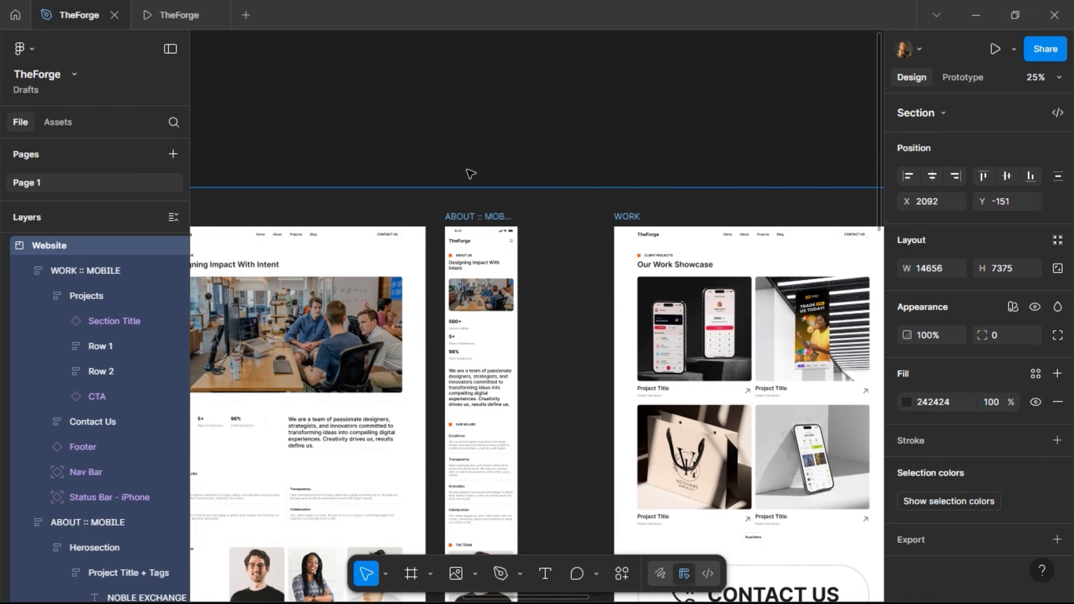
scroll(456, 188, left, 3)
scroll(456, 188, right, 7)
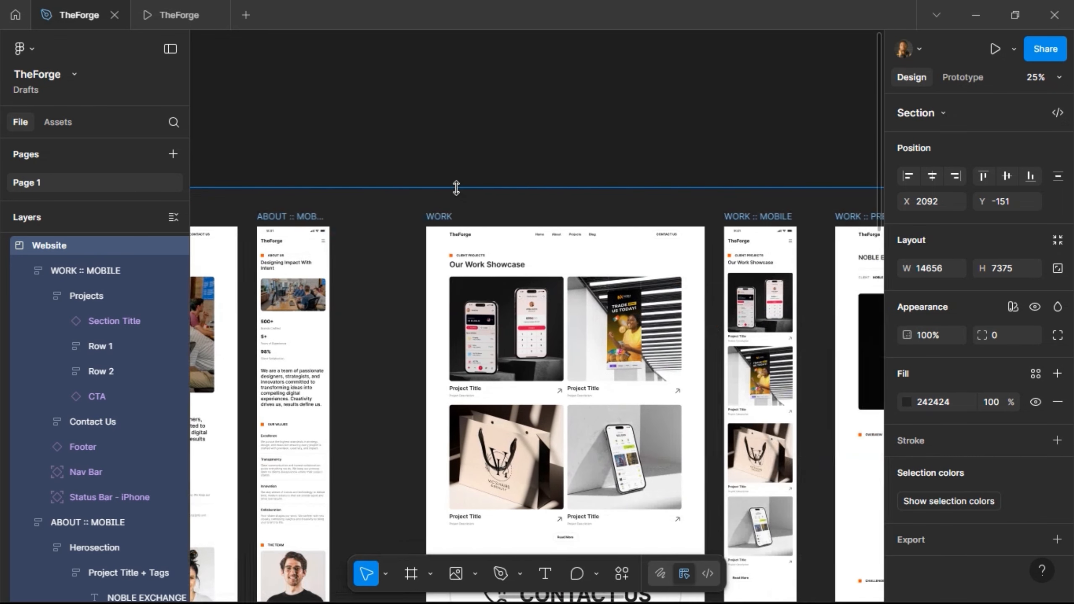
scroll(456, 188, left, 7)
scroll(456, 188, right, 8)
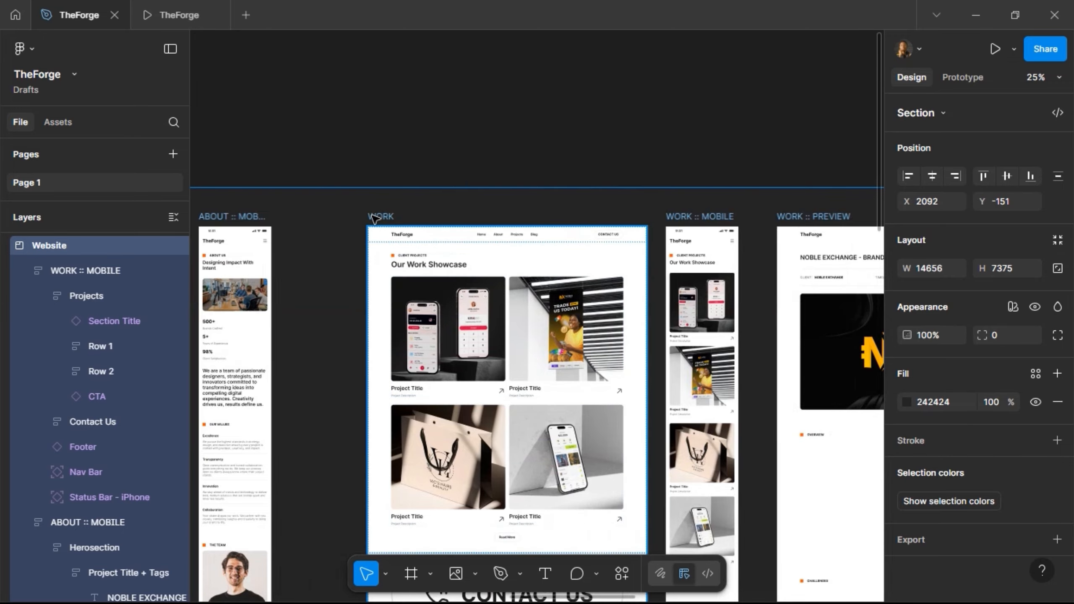
- Duplicate the WORK frame and nudge the copy right to X 9936, Y 200
click(450, 244)
key(ctrl+d)
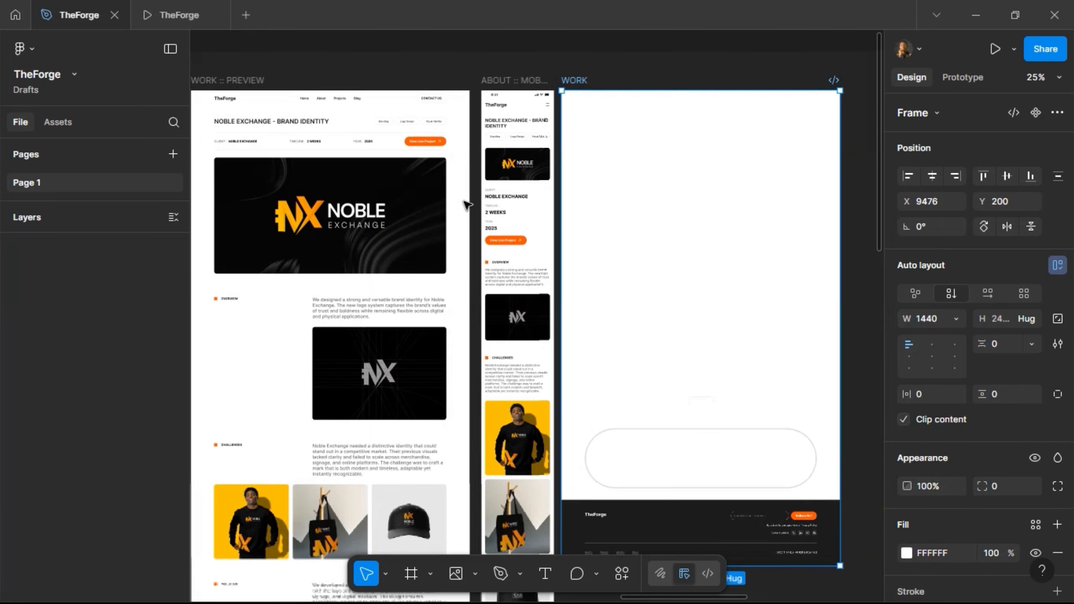
scroll(468, 205, right, 3)
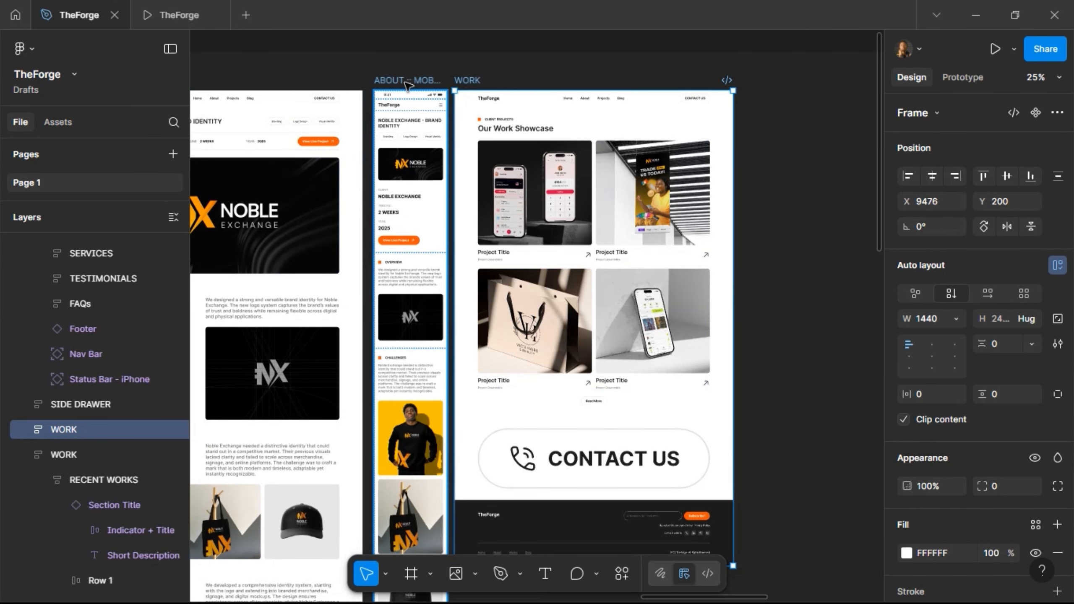
key(alt)
key(shift+Right)
key(shift+Right)
key(shift+Right)
key(shift+Right)
key(shift+Right)
key(shift+Right)
key(shift+Right)
key(shift+Right)
key(shift+Right)
key(shift+Right)
key(shift+Right)
key(shift+Right)
key(shift+Right)
key(shift+Right)
key(shift+Right)
key(shift+Right)
key(shift+Right)
key(shift+Right)
key(shift+Right)
key(shift+Right)
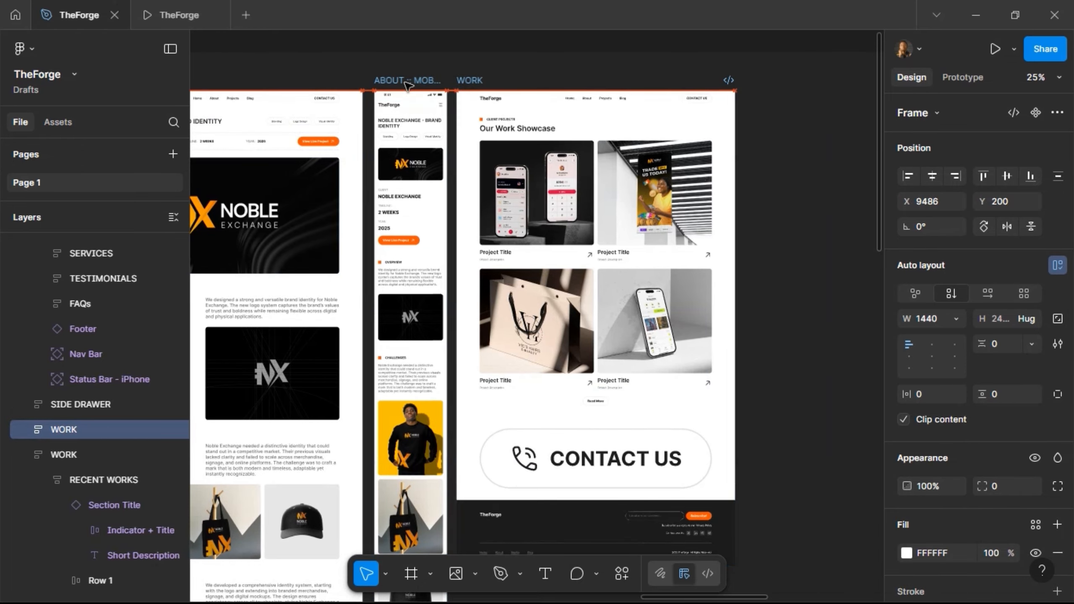
key(shift+Right)
key(shift+Right)
key(shift+Right)
key(shift+Right)
key(shift+Right)
key(shift+Right)
key(shift+Right)
key(shift+Right)
key(shift+Right)
key(shift+Right)
key(shift+Right)
key(shift+Right)
key(Right)
key(alt)
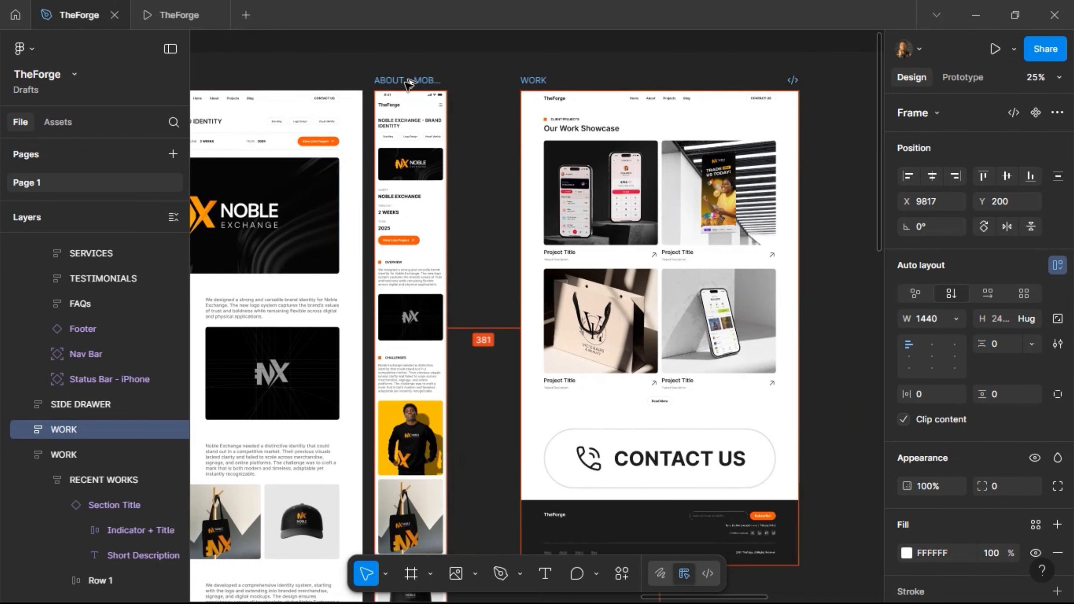
key(shift+Right)
key(shift+Right)
key(shift+Right)
key(shift+Right)
key(shift+Right)
key(shift+Right)
key(shift+Right)
key(shift+Right)
key(shift+Right)
key(shift+Right)
key(shift+Right)
key(shift+Right)
key(shift+Right)
key(shift+Right)
key(shift+Right)
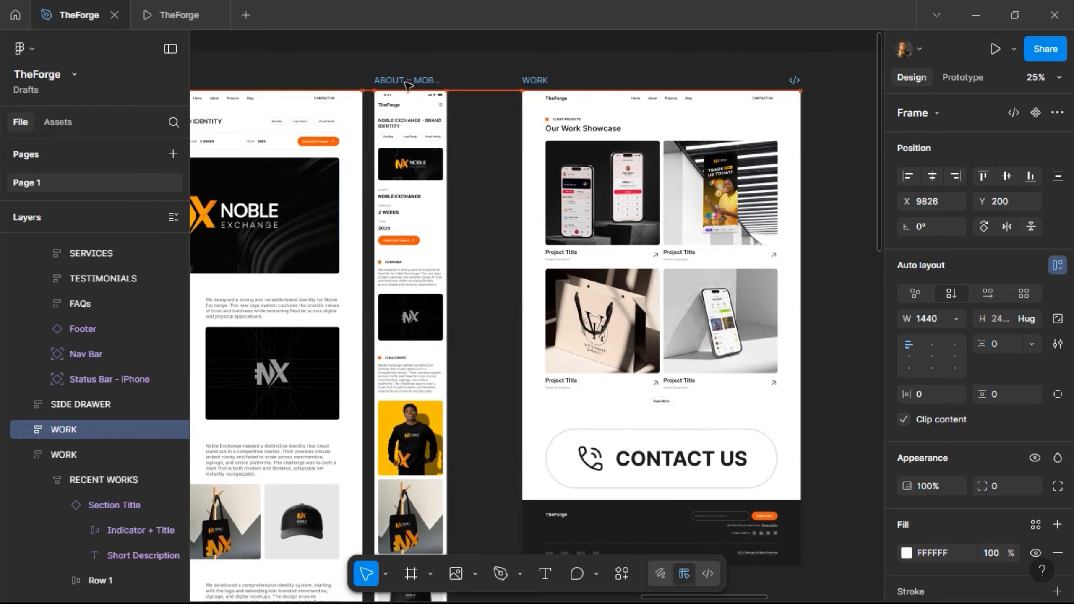
key(shift+Left)
key(shift+Left)
key(shift+Left)
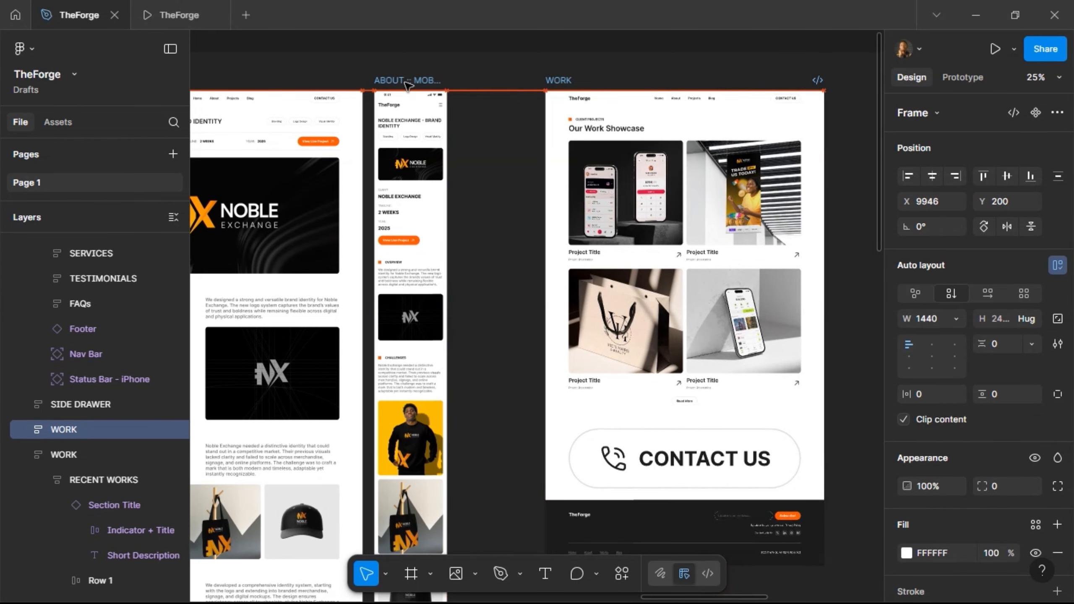
scroll(405, 86, right, 3)
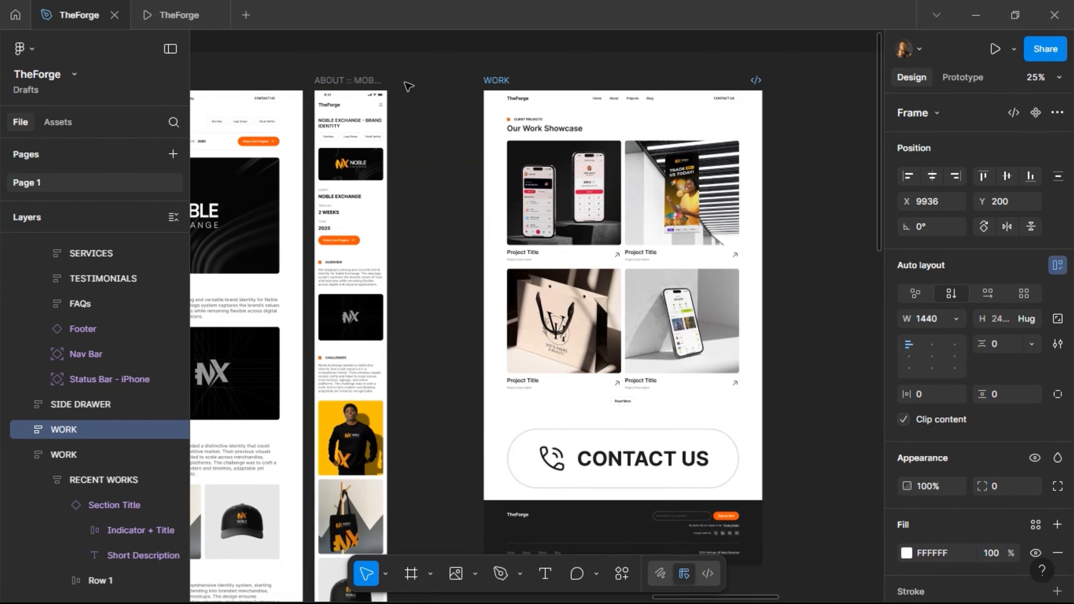
scroll(525, 84, up, 3)
scroll(470, 105, right, 5)
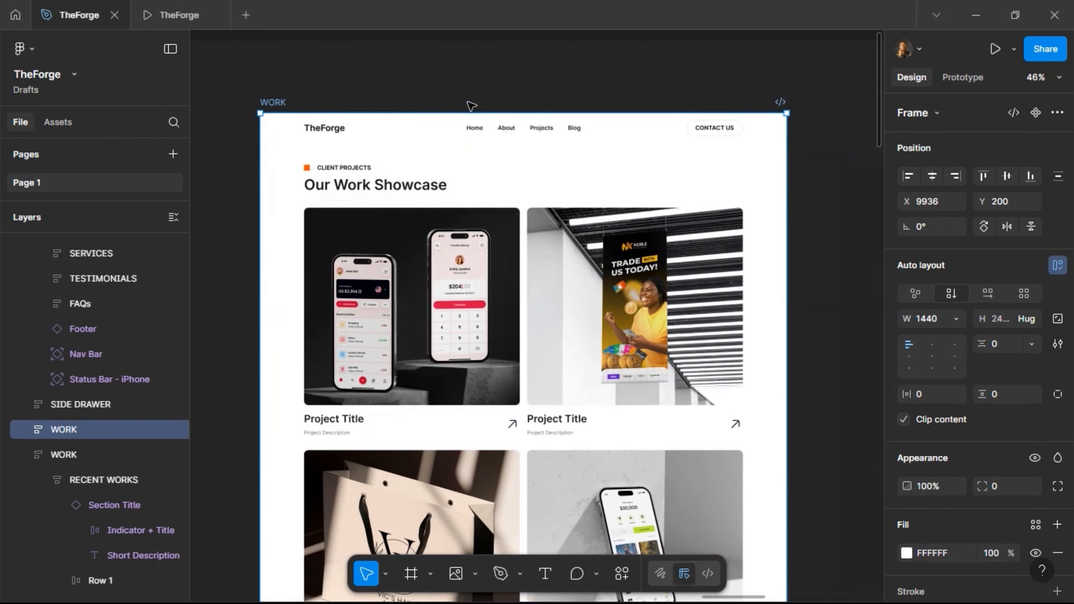
- Rename the copied WORK frame to BLOG
double_click(267, 103)
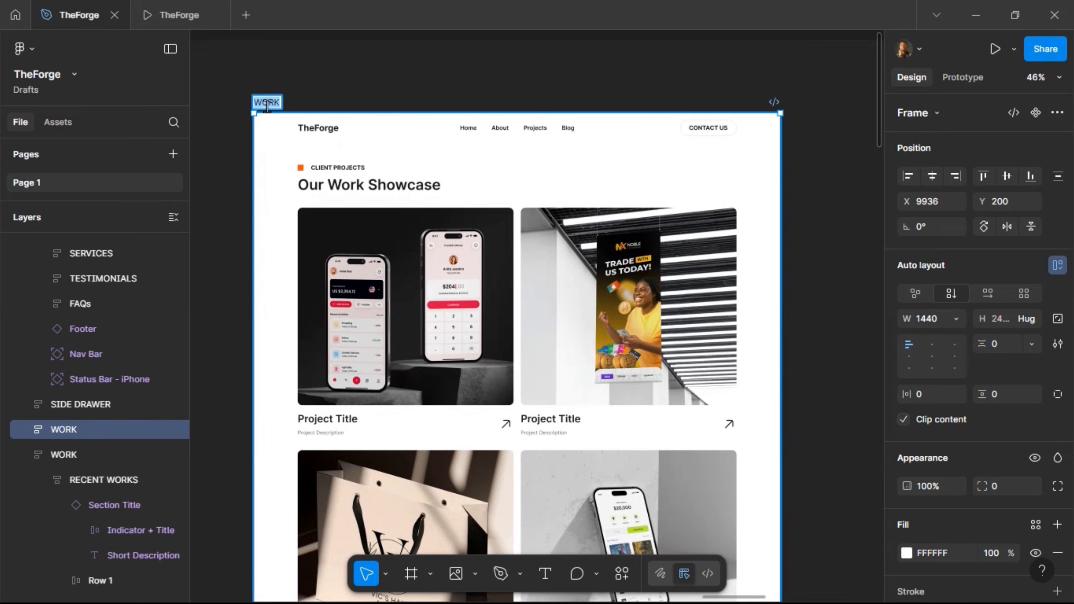
text(BLOG)
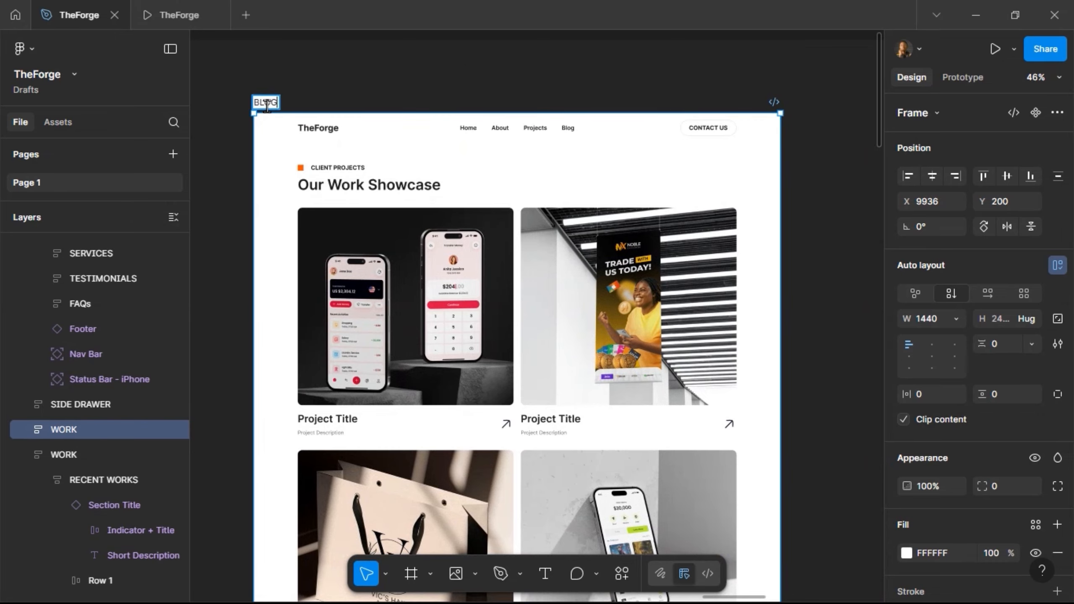
key(Return)
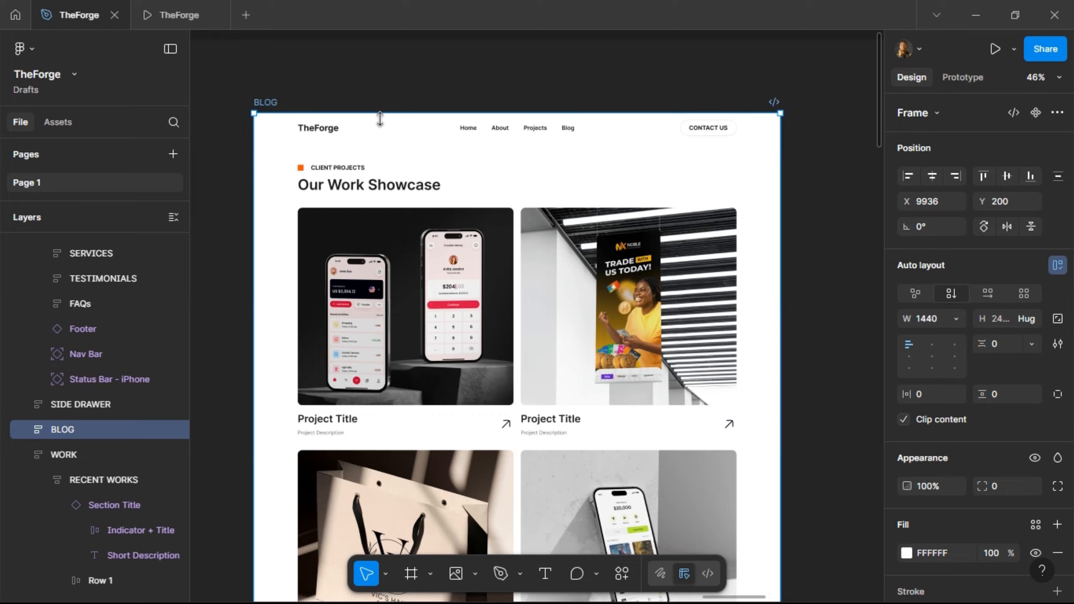
- Set the Section Title label to BLOG and its heading to 'Insights & Ideas'
click(359, 181)
click(358, 182)
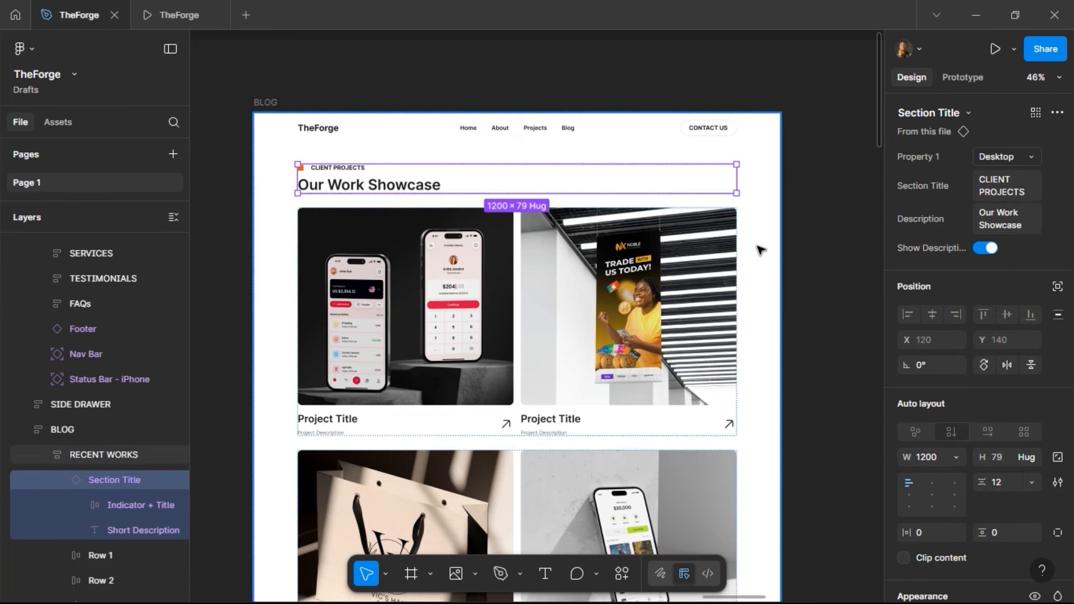
click(1011, 190)
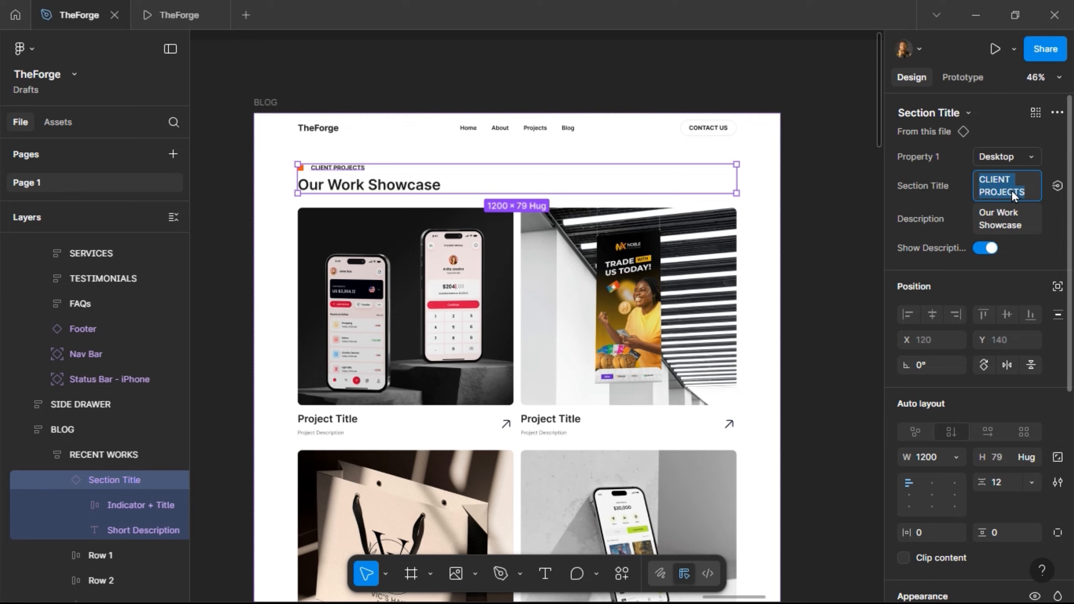
text(BLOG)
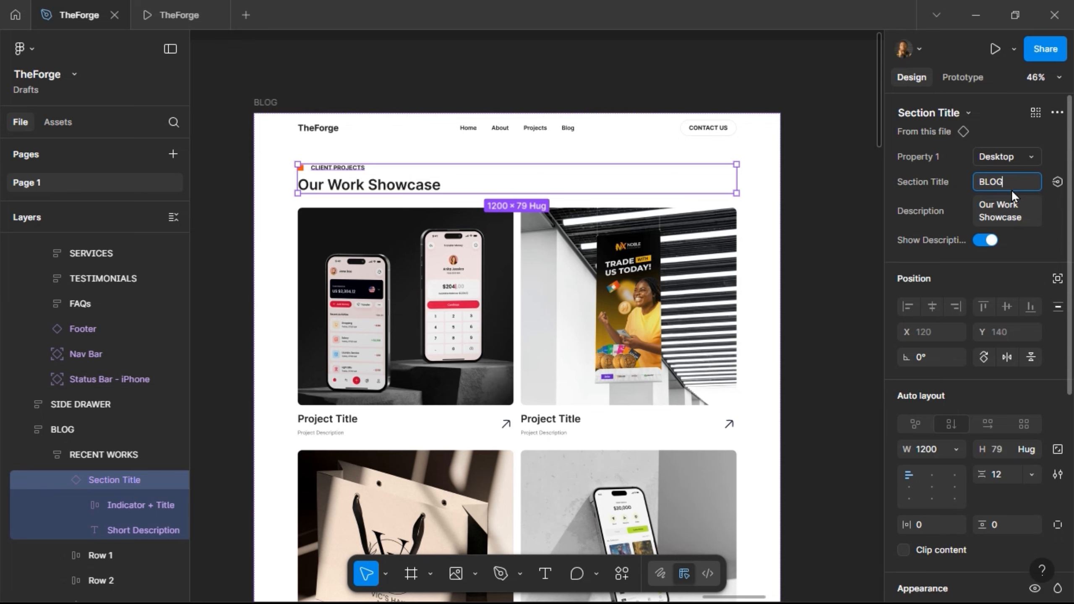
key(Return)
click(983, 215)
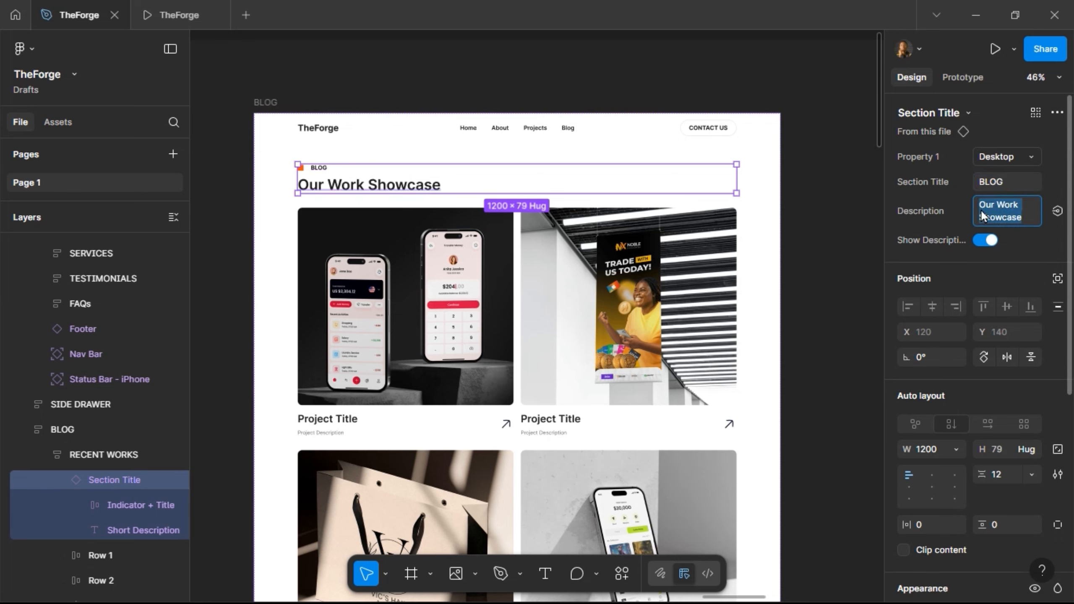
text(Insi)
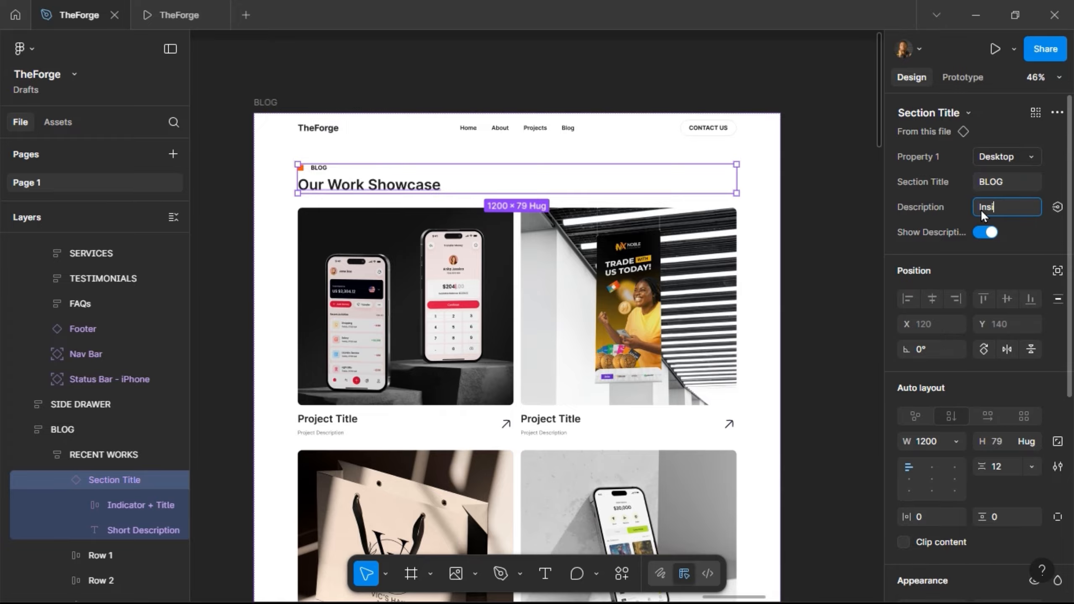
text(ghts & Ideas)
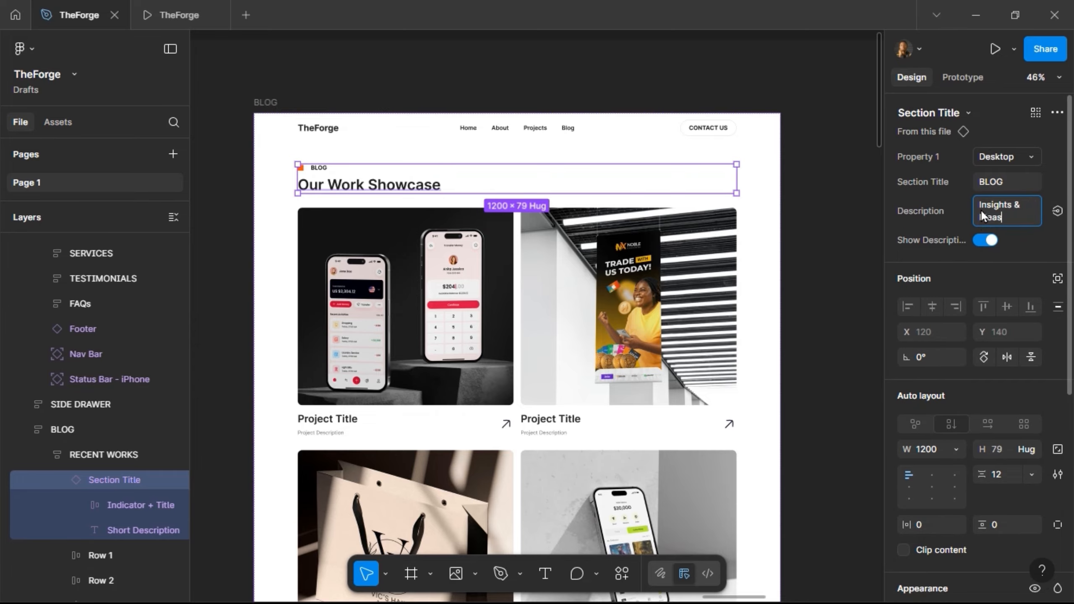
key(Return)
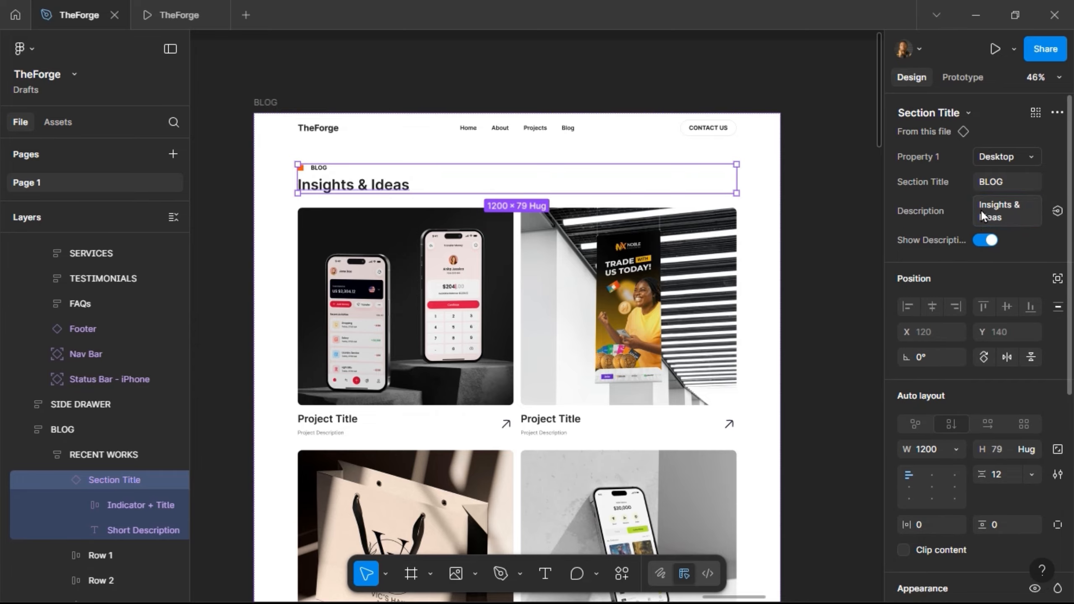
click(825, 178)
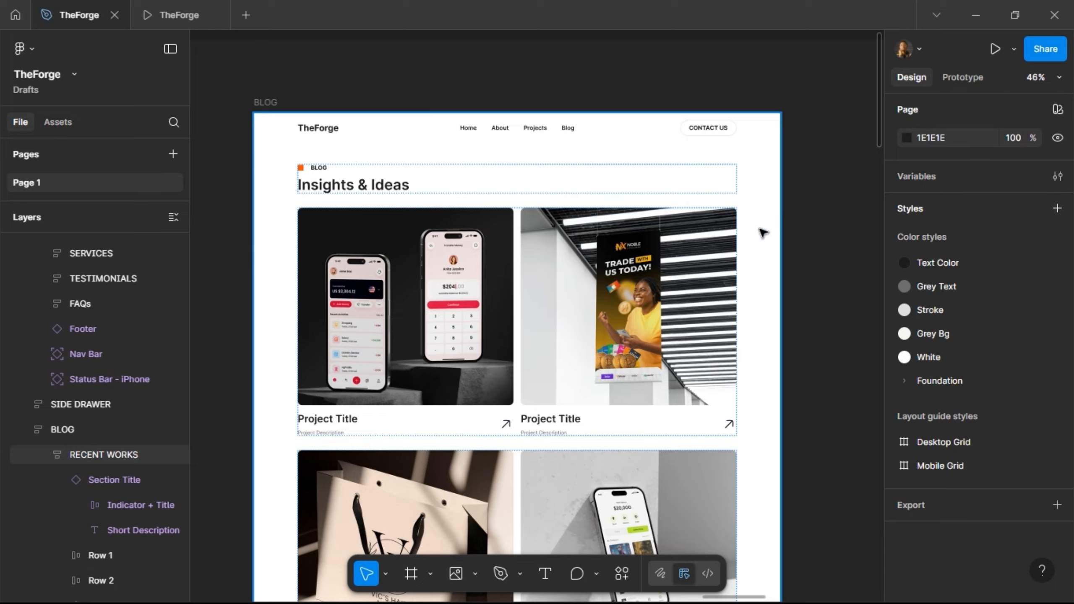
click(401, 320)
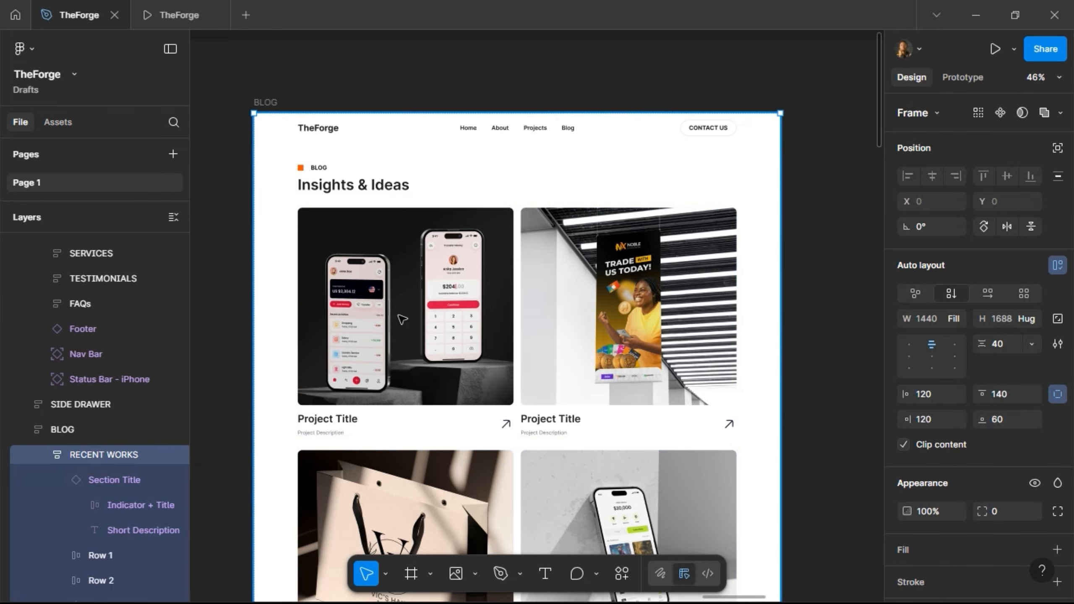
click(402, 319)
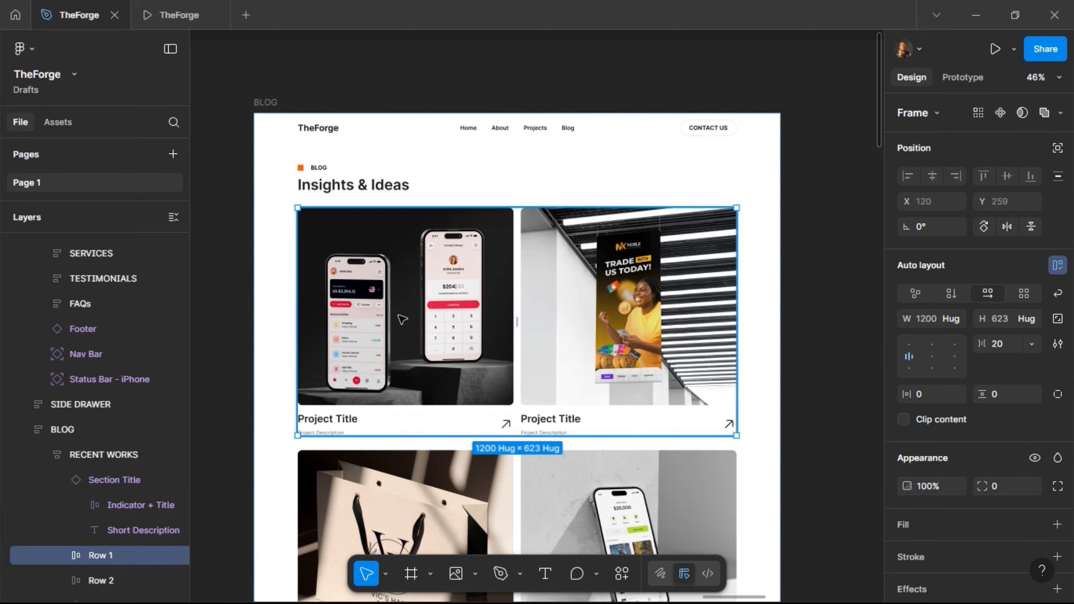
click(402, 320)
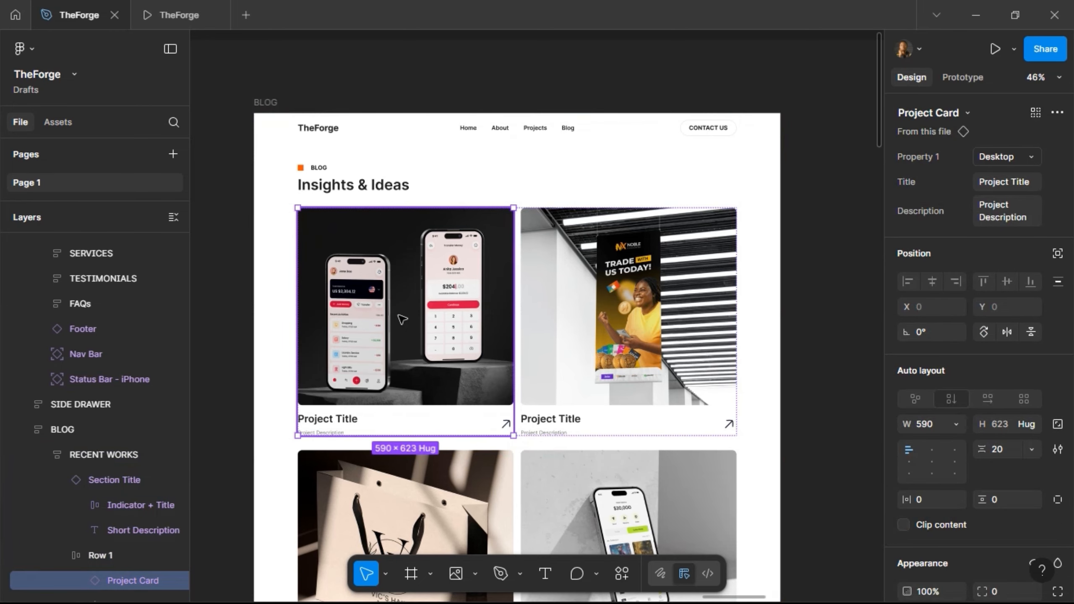
scroll(512, 282, down, 5)
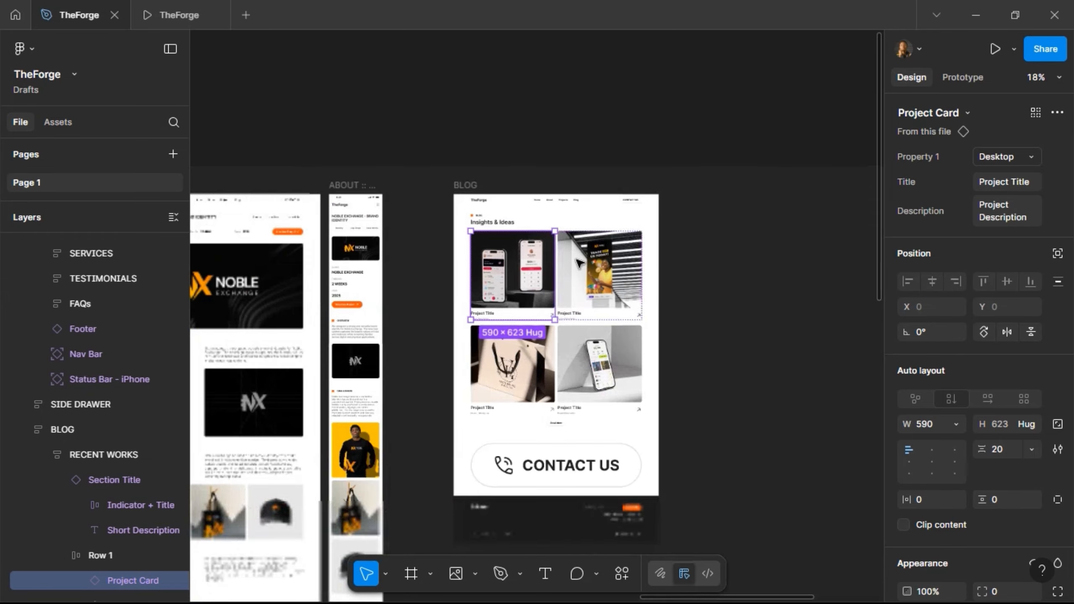
scroll(507, 296, left, 5)
scroll(465, 339, down, 5)
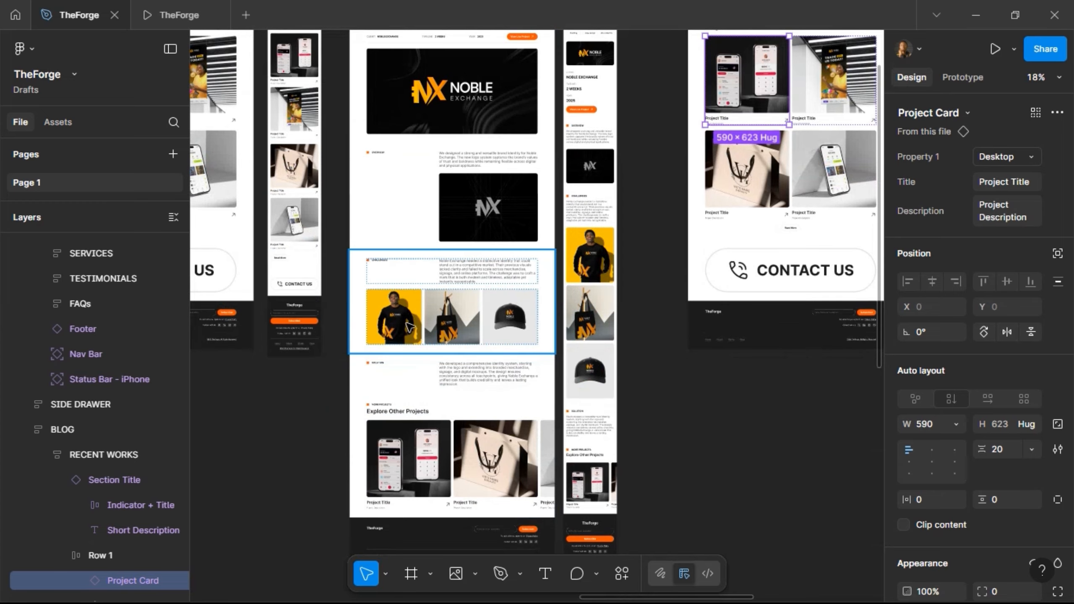
click(408, 325)
click(408, 326)
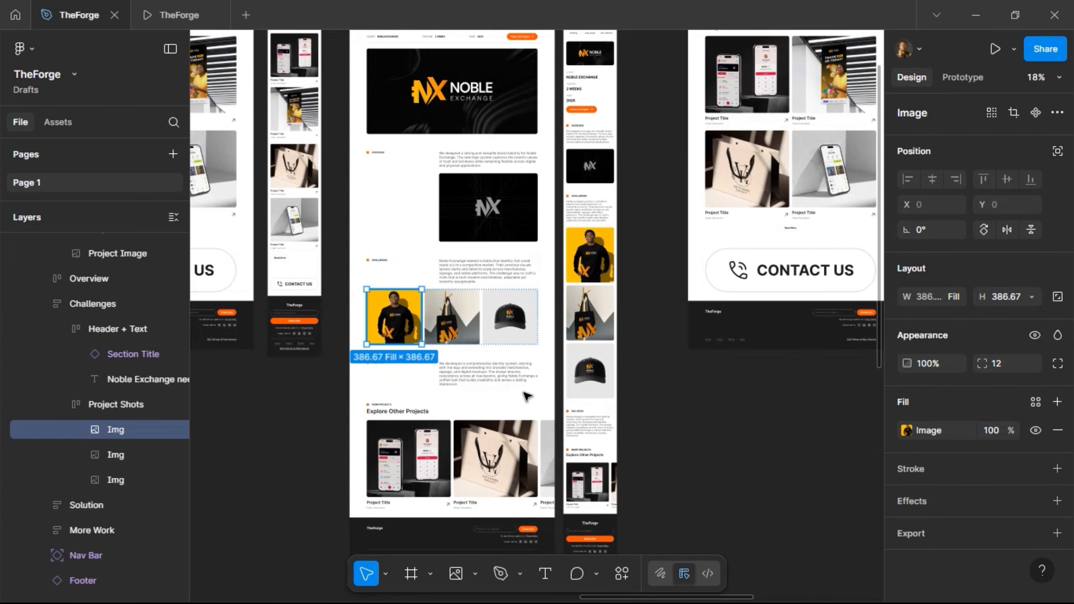
click(927, 297)
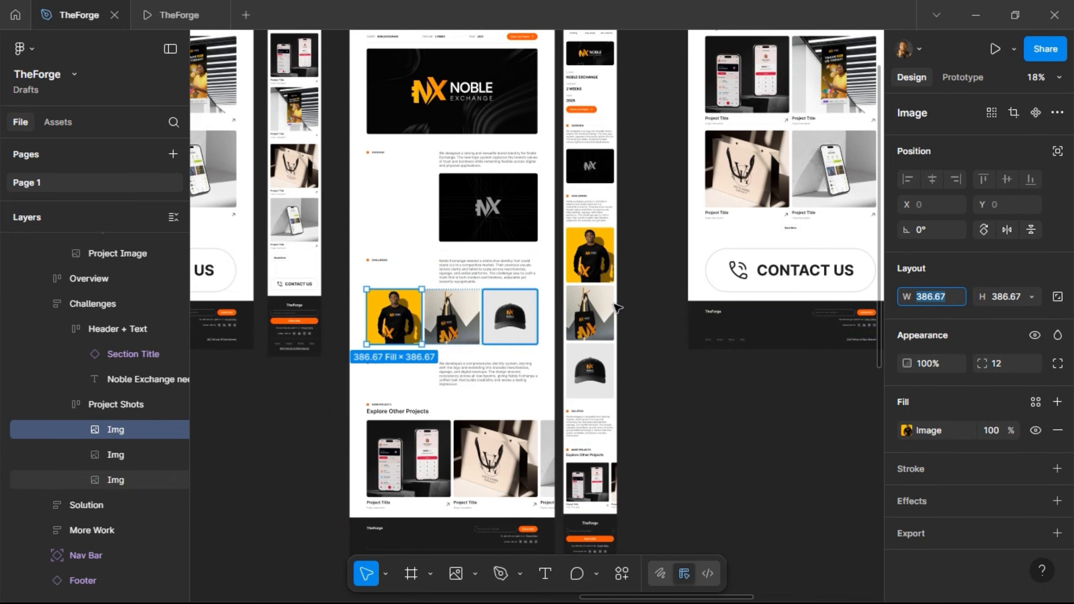
scroll(698, 296, right, 4)
scroll(628, 271, up, 8)
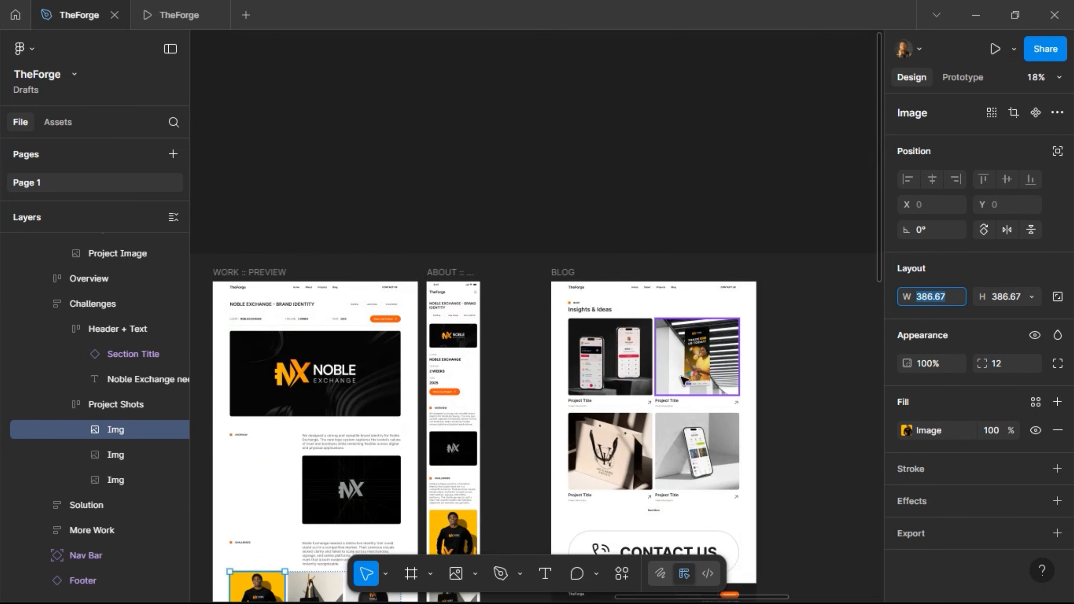
scroll(549, 379, up, 3)
click(549, 380)
double_click(551, 378)
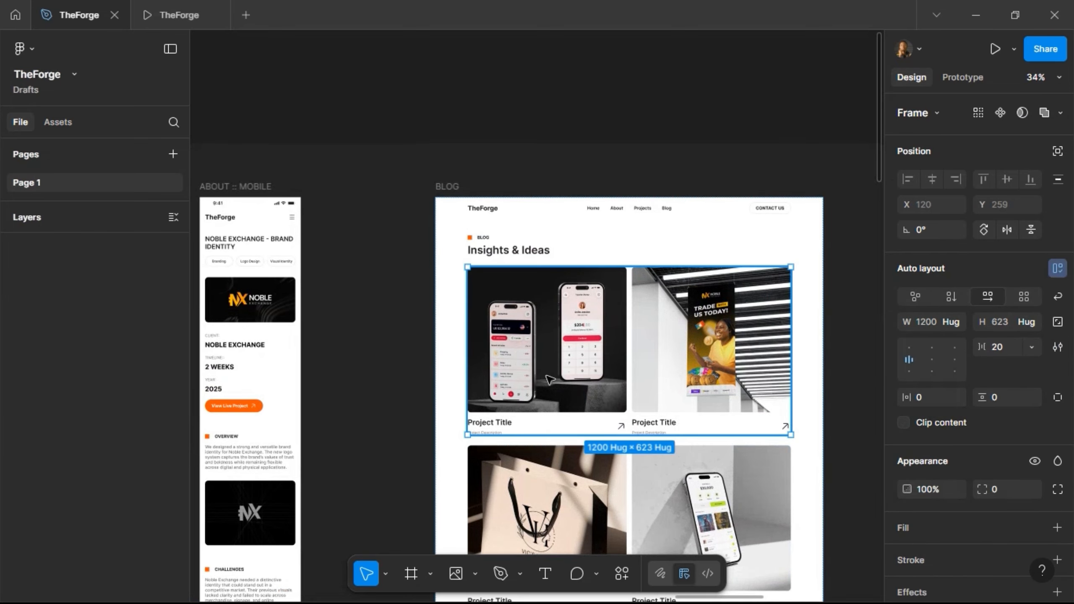
- Go from the first project card to its Project Card main component
click(549, 374)
right_click(550, 376)
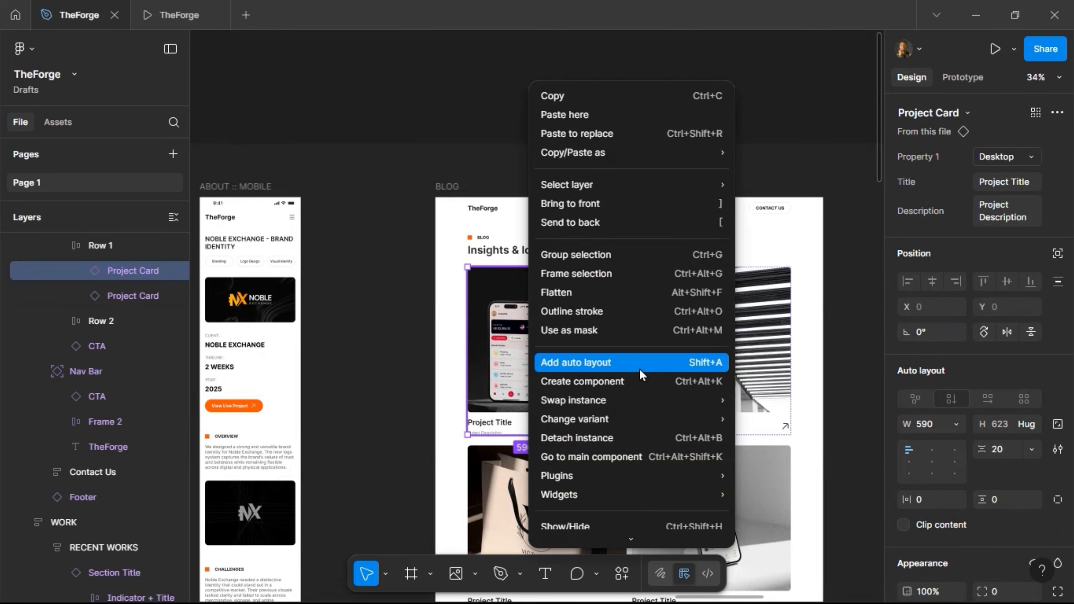
click(629, 456)
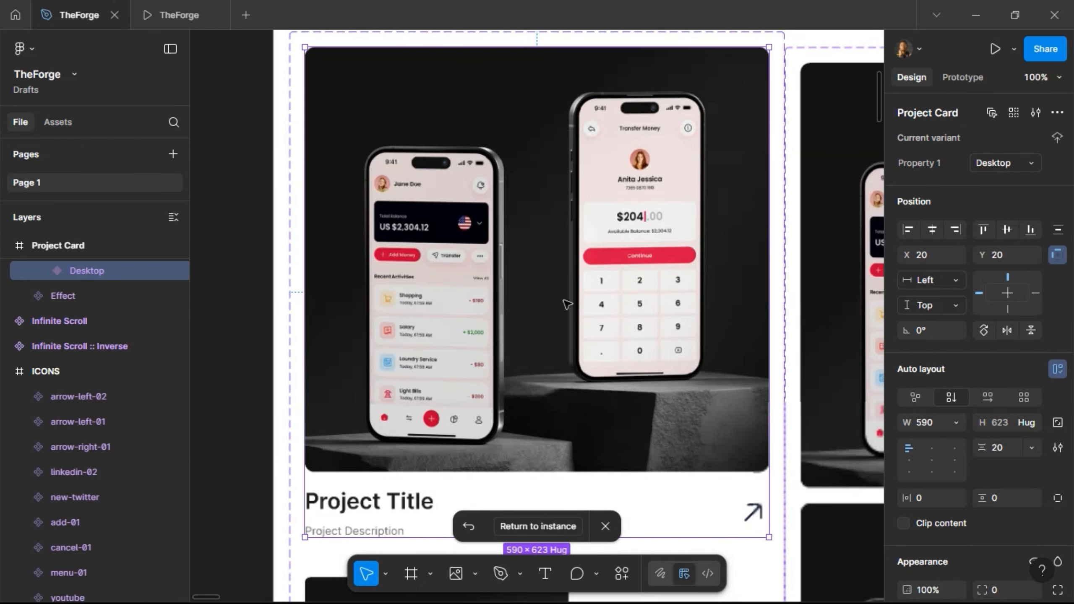
scroll(567, 304, down, 2)
scroll(577, 238, down, 5)
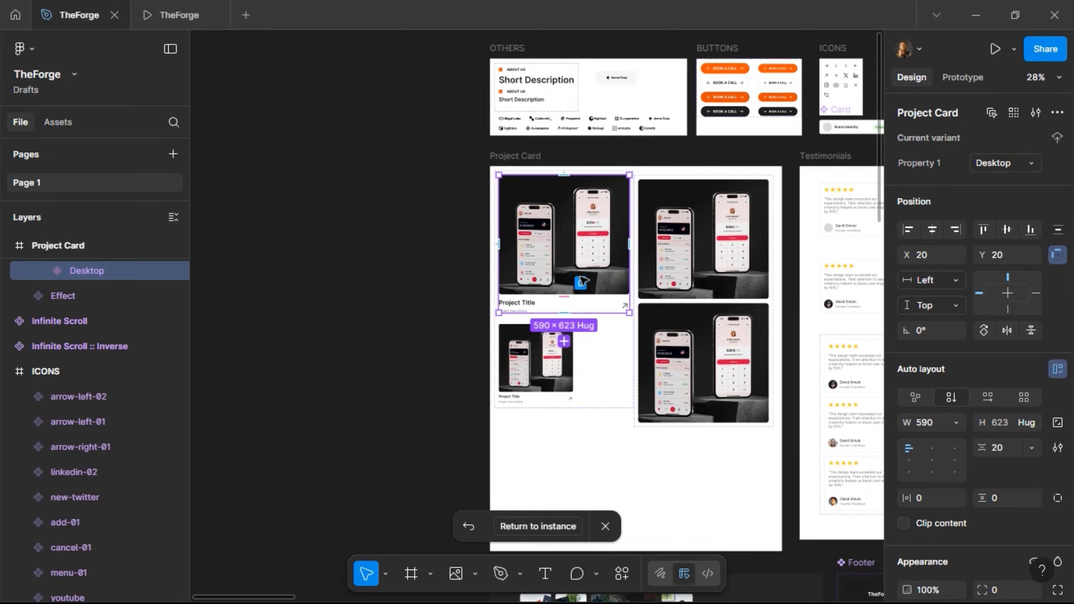
scroll(617, 241, up, 2)
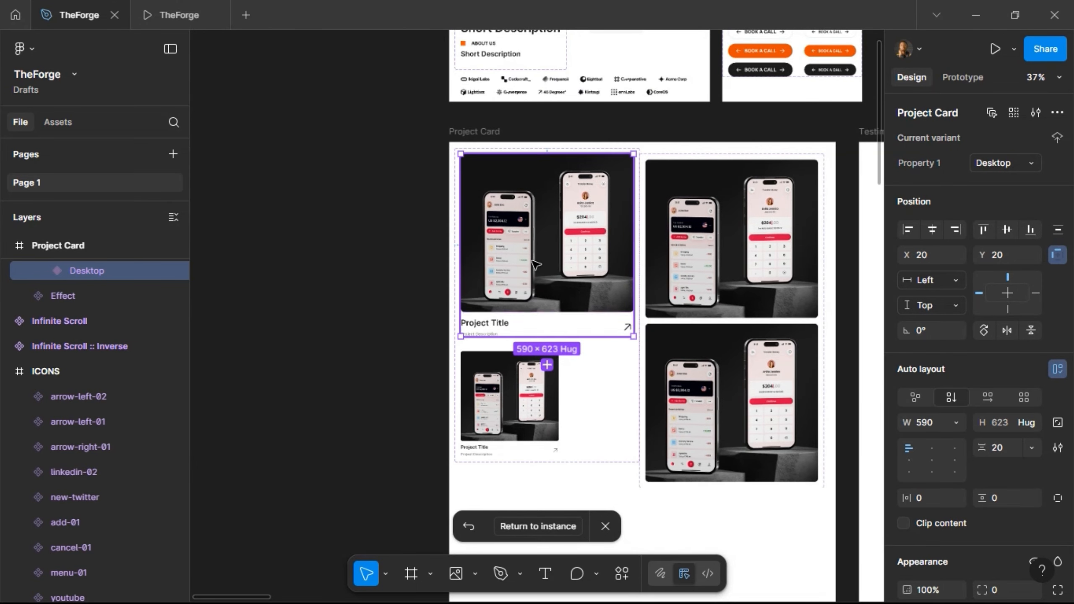
click(529, 406)
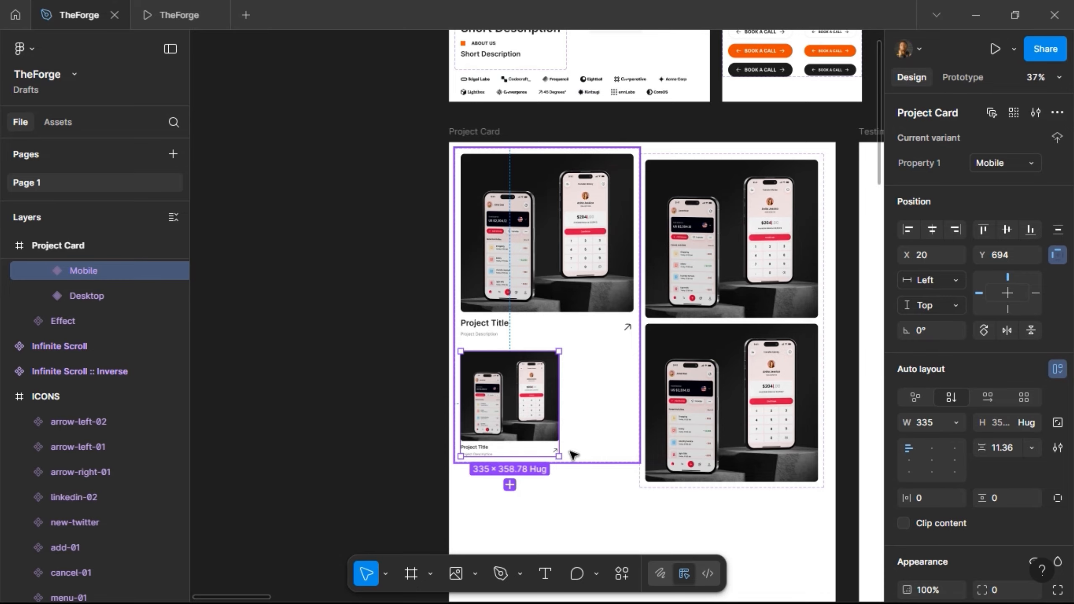
- Add a third variant to the set and rename Property 1 to State
click(509, 486)
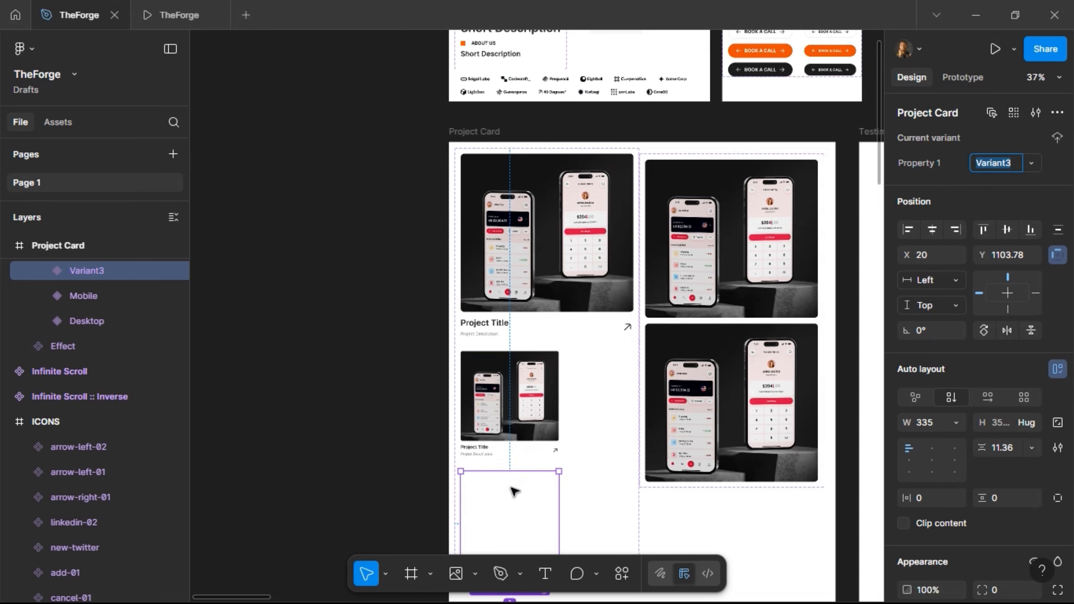
scroll(523, 320, down, 1)
click(557, 225)
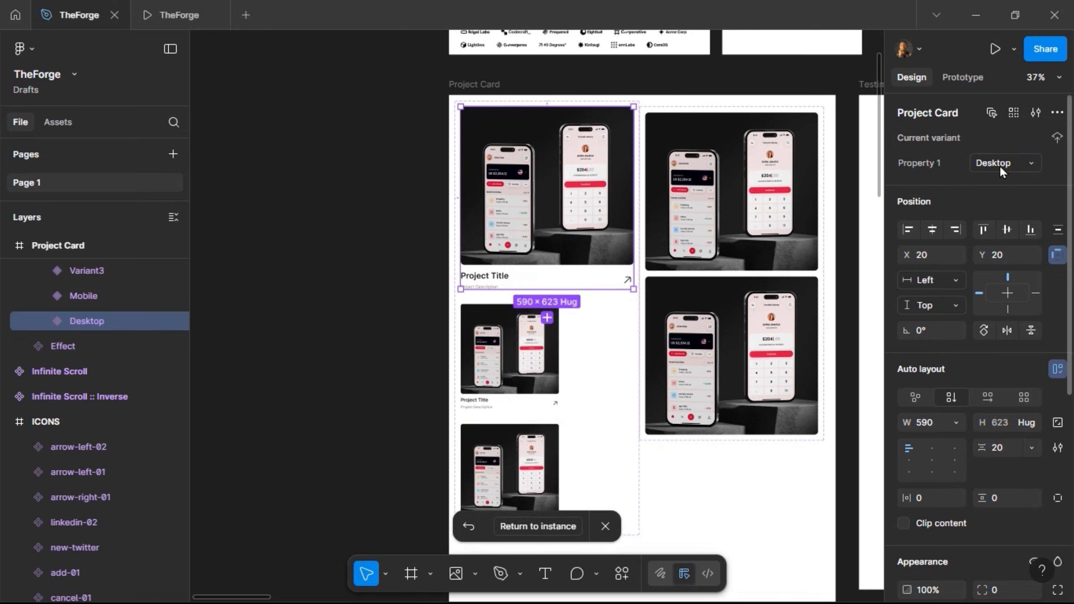
key(Return)
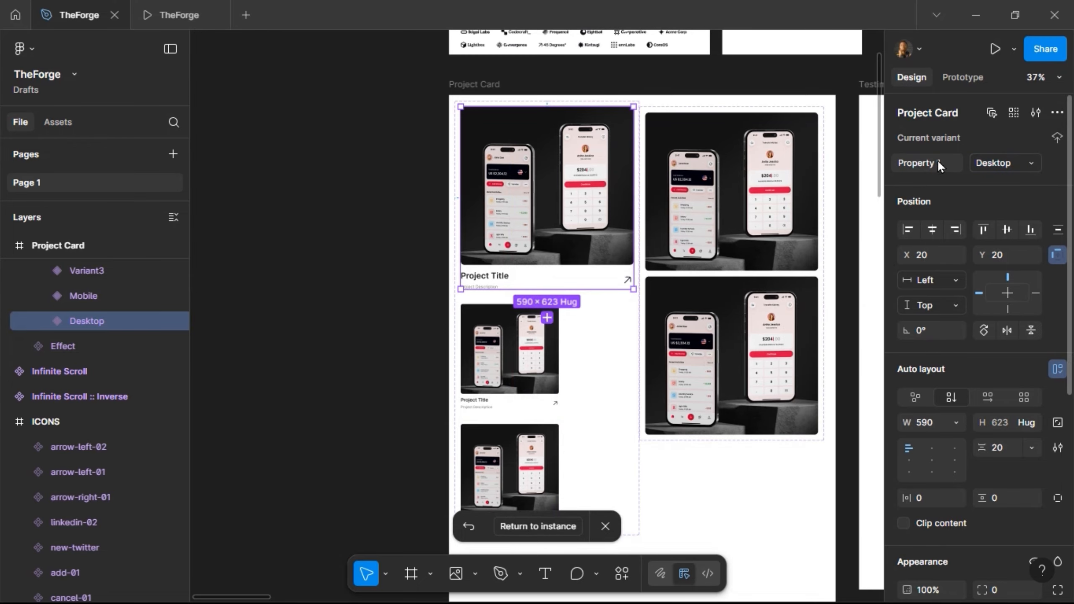
double_click(938, 163)
text(State)
key(Return)
- Change the new Variant3's State value to Desktop, then select the whole component set
click(531, 369)
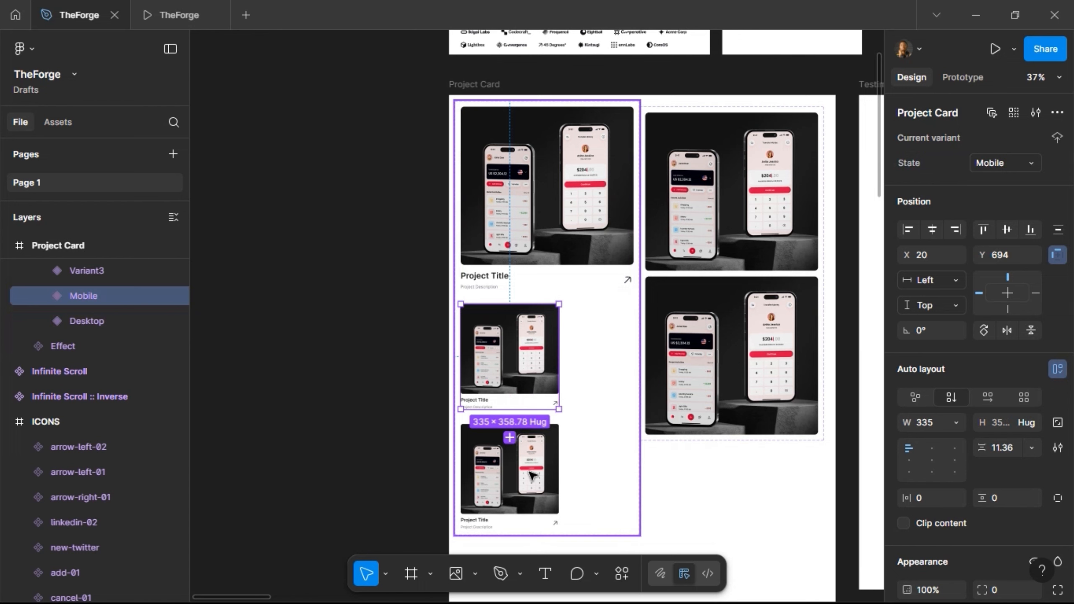
click(545, 479)
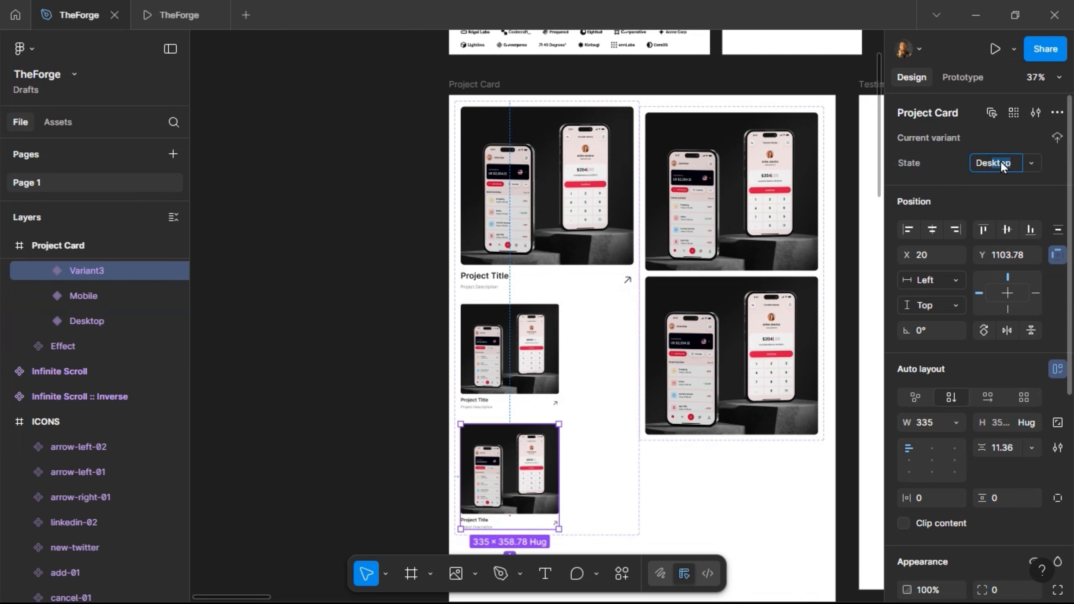
click(1000, 160)
text(Desktop)
key(Return)
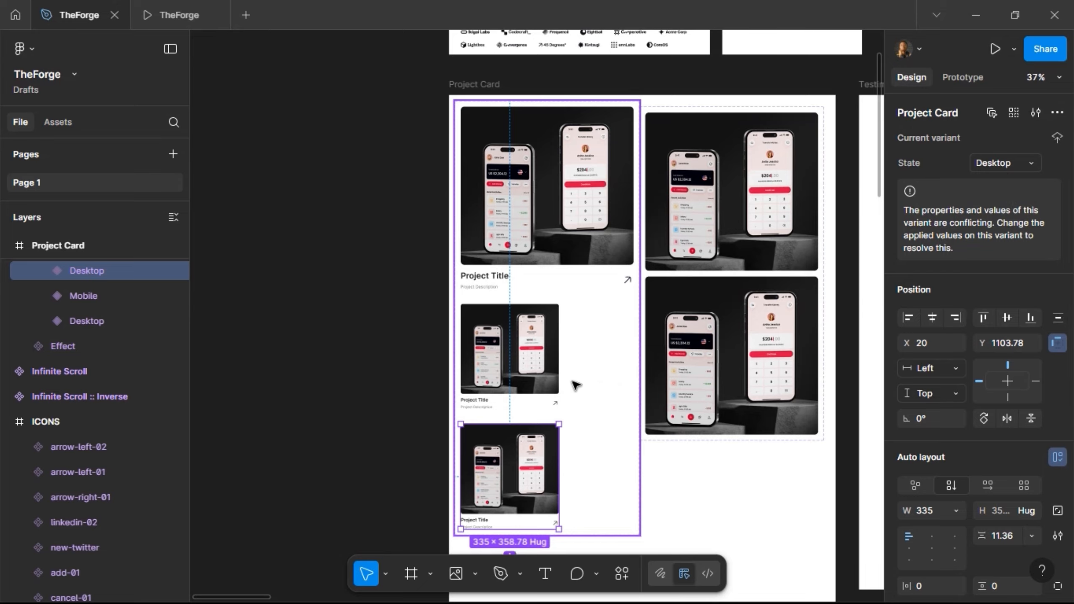
click(552, 346)
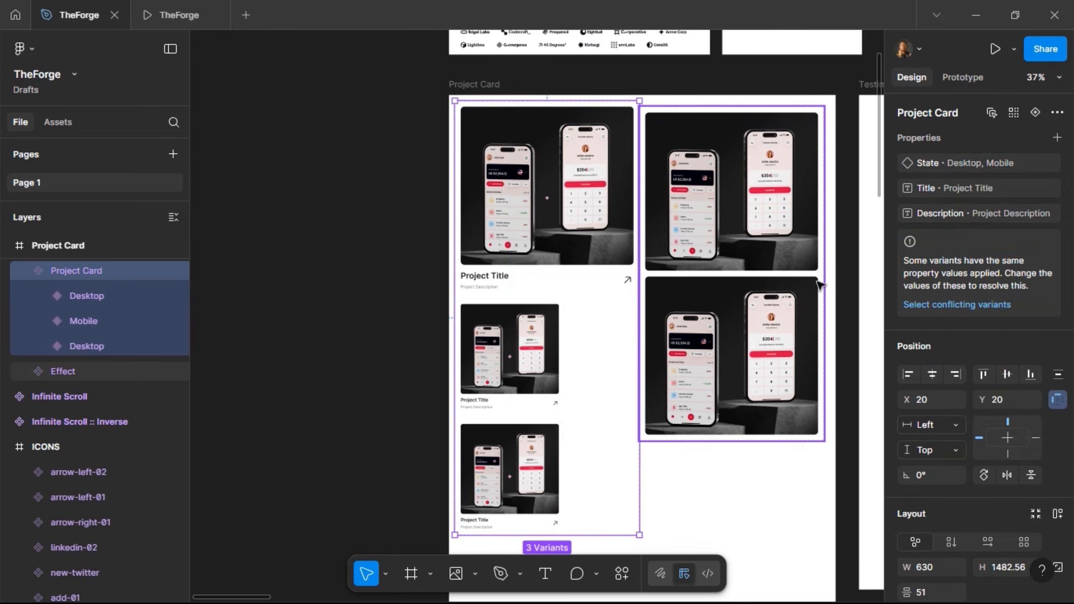
- Create a new variant property named Type on the Project Card set
click(1057, 138)
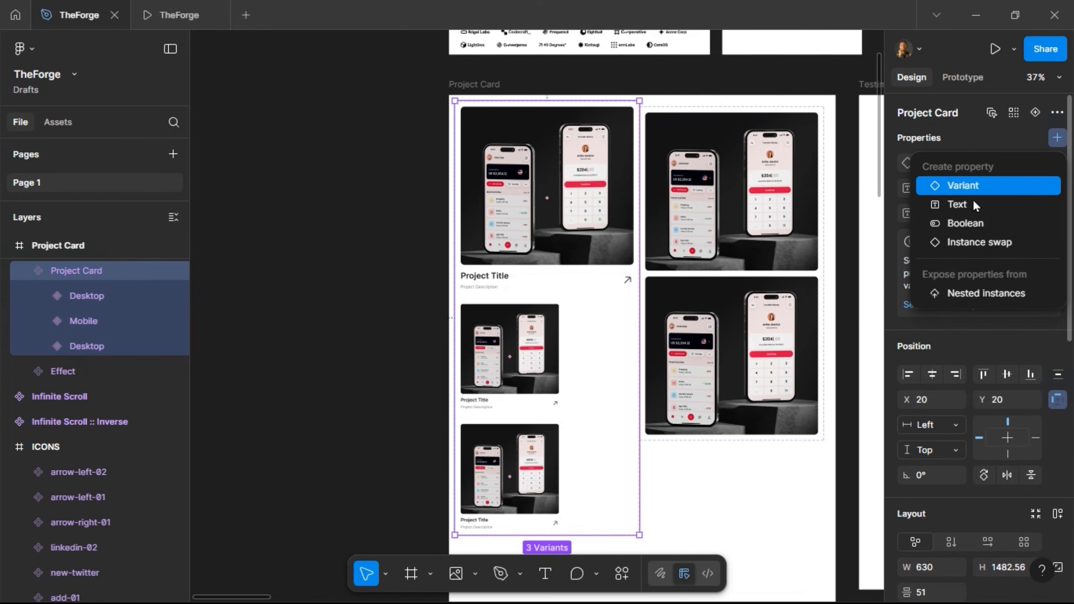
click(976, 191)
text(Brea)
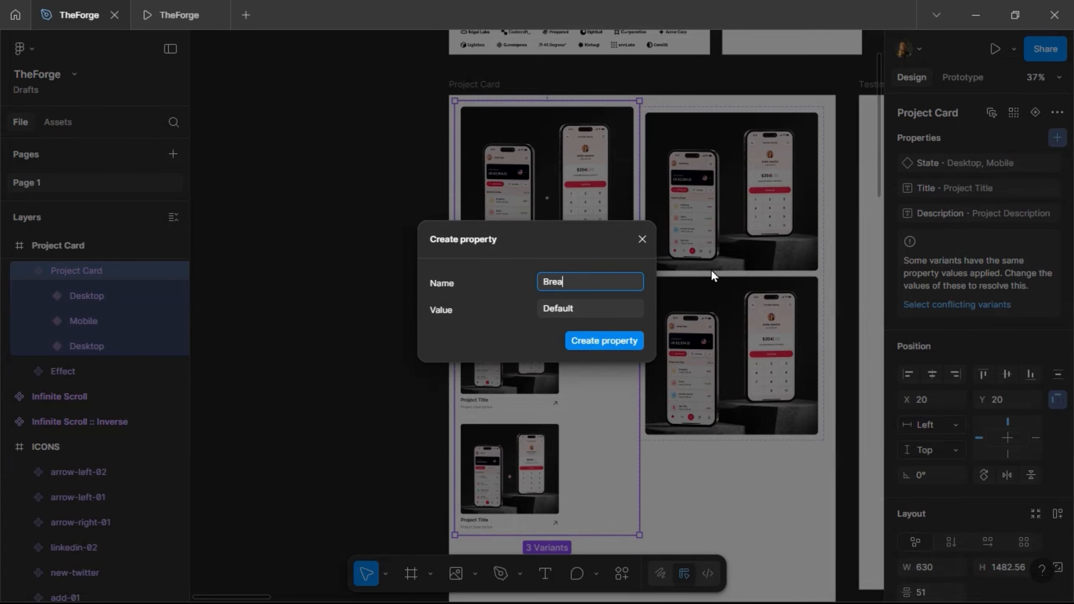
key(ctrl+a)
text(Type)
key(Return)
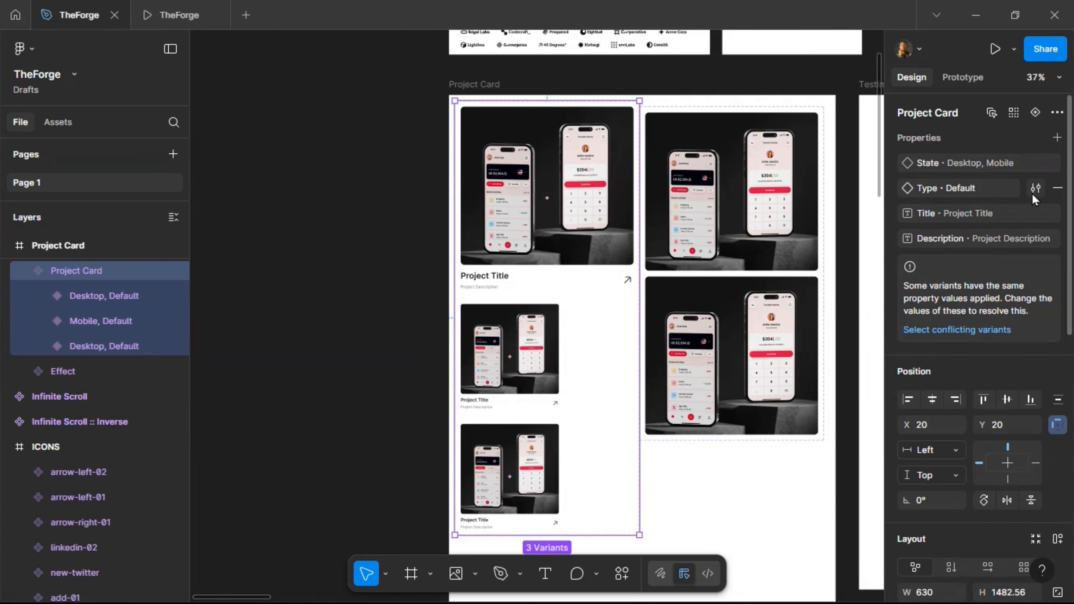
- Change the Type value from Default to Projects on all three variants
click(1035, 189)
double_click(752, 282)
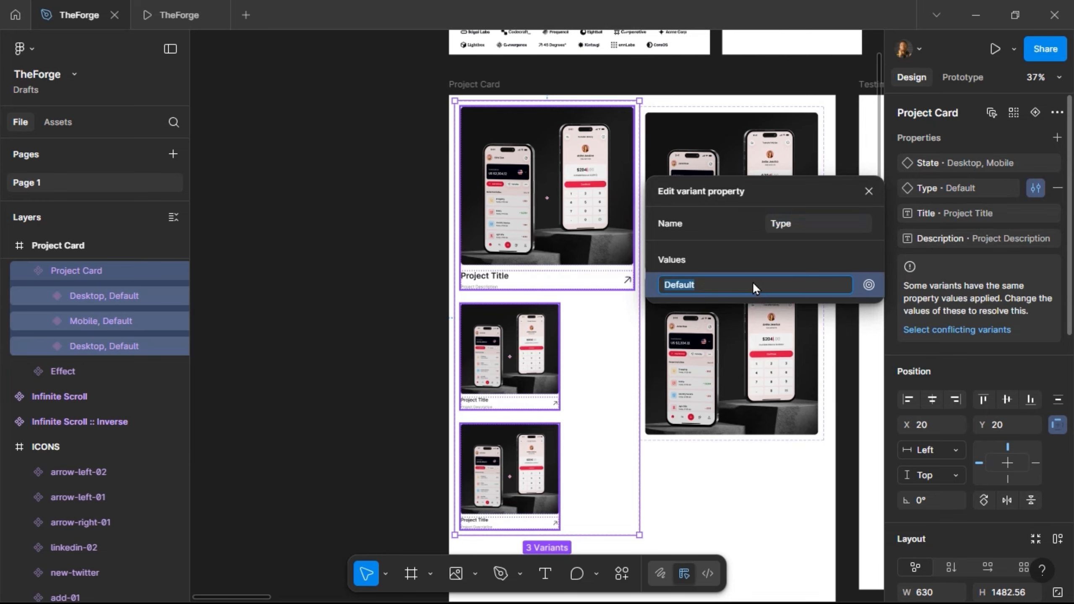
text(Blog)
key(Return)
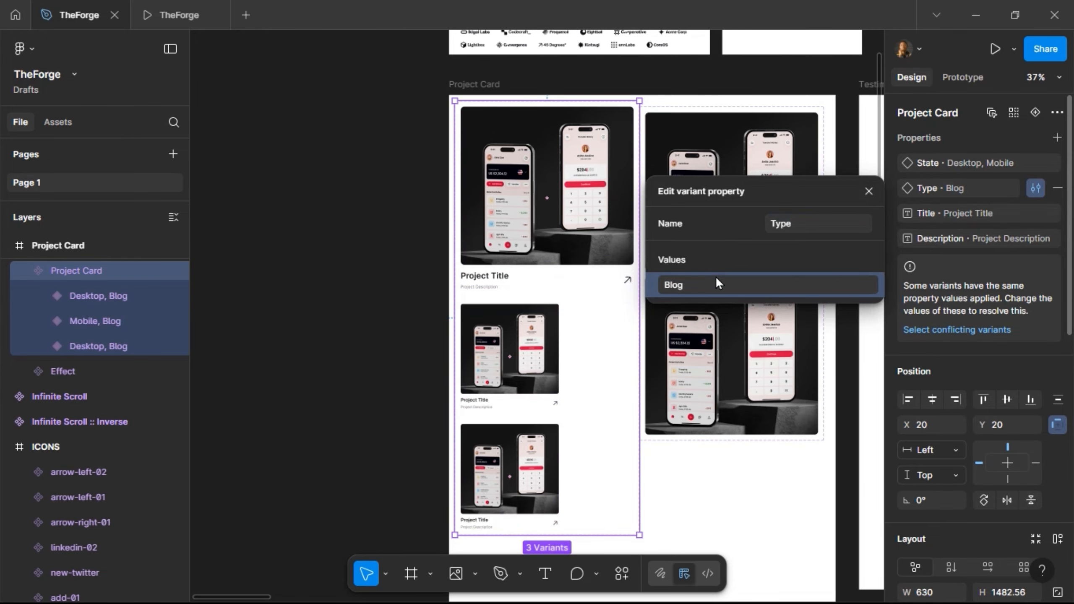
double_click(717, 284)
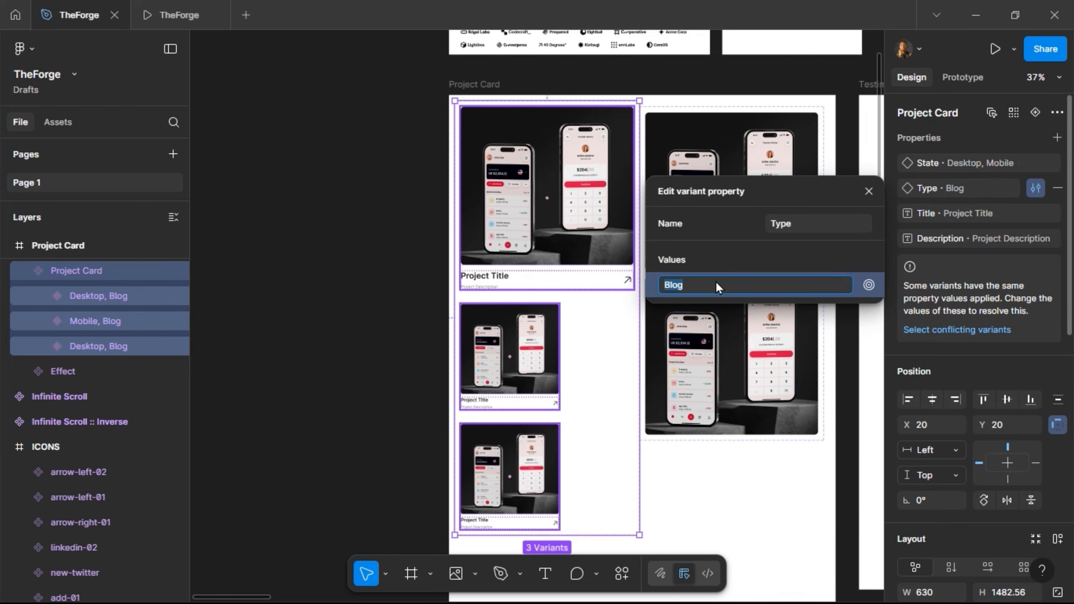
text(Projects)
key(Return)
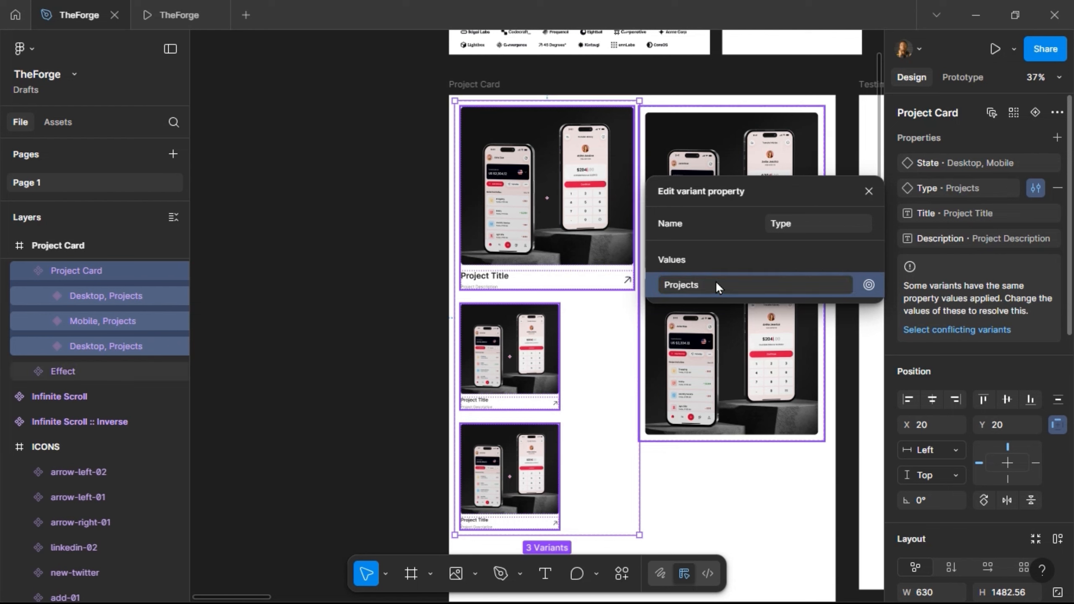
click(870, 197)
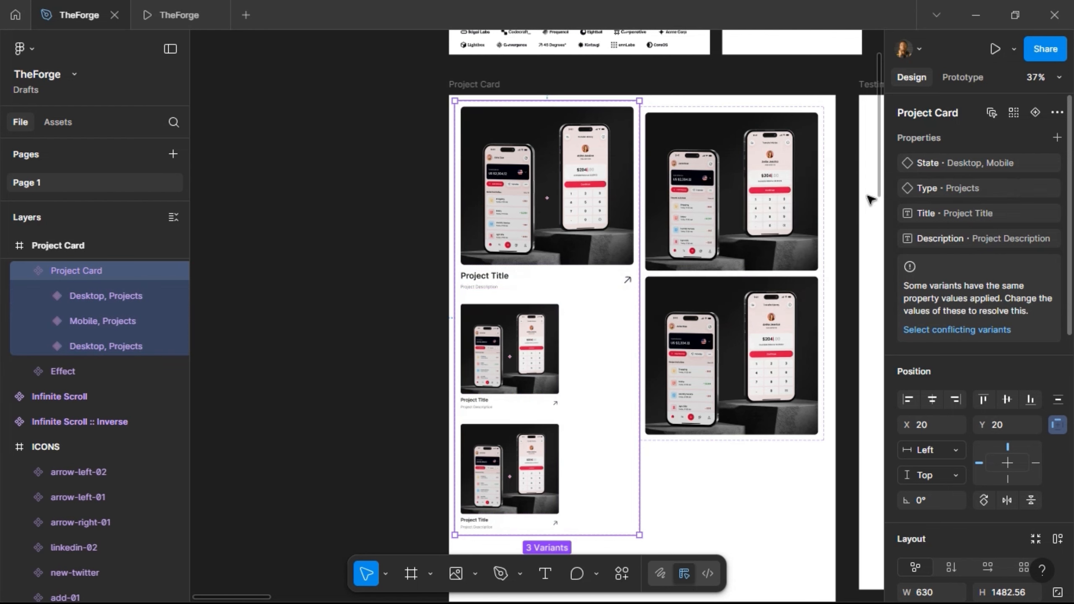
click(524, 459)
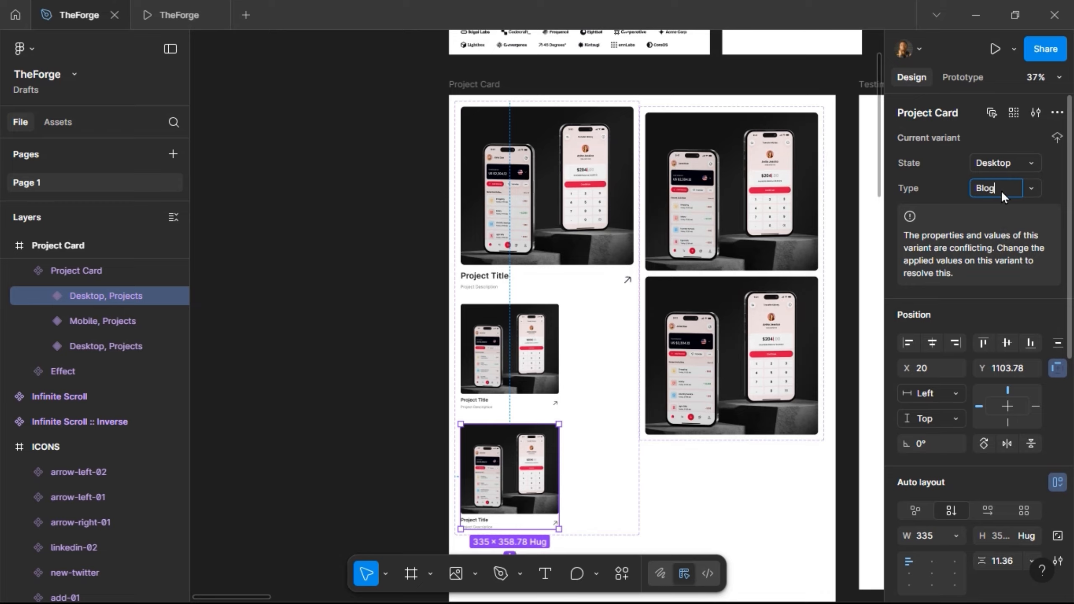
- Set the bottom variant's Type to Blog and pick the Desktop, Blog variant
key(Return)
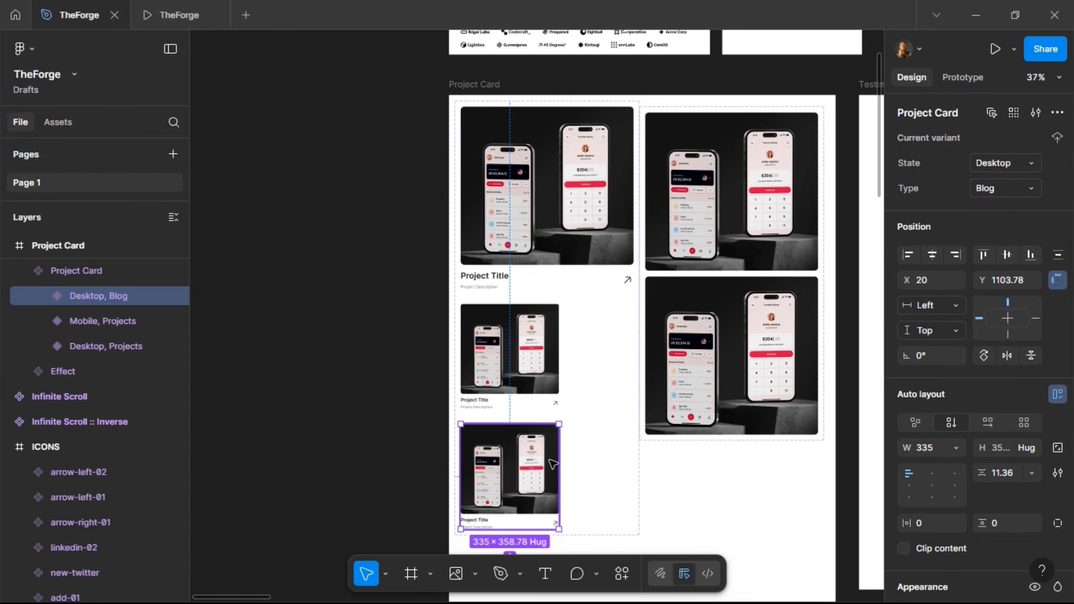
click(545, 373)
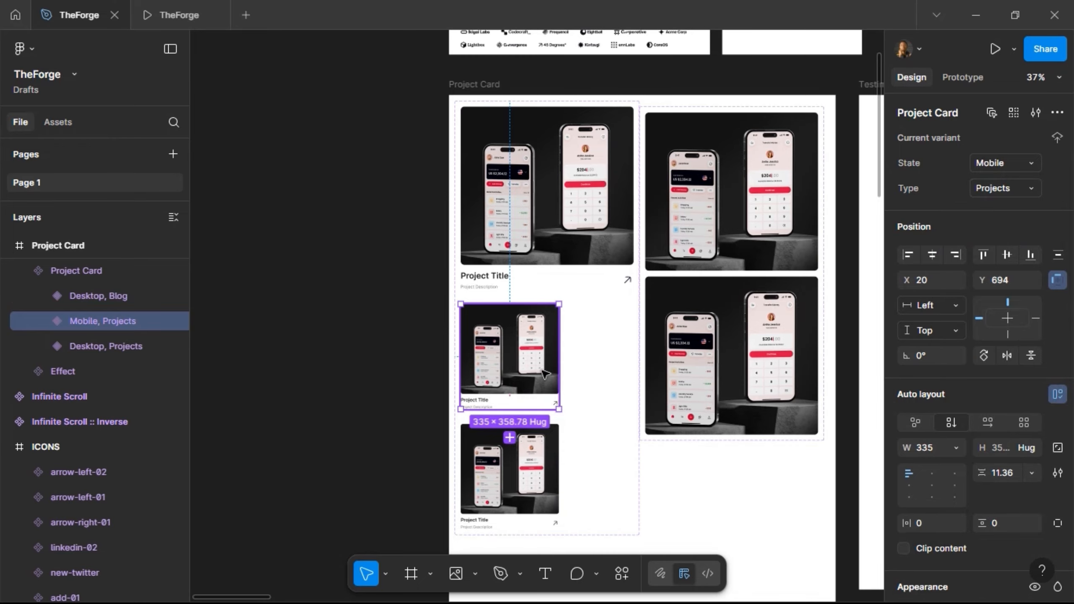
click(552, 259)
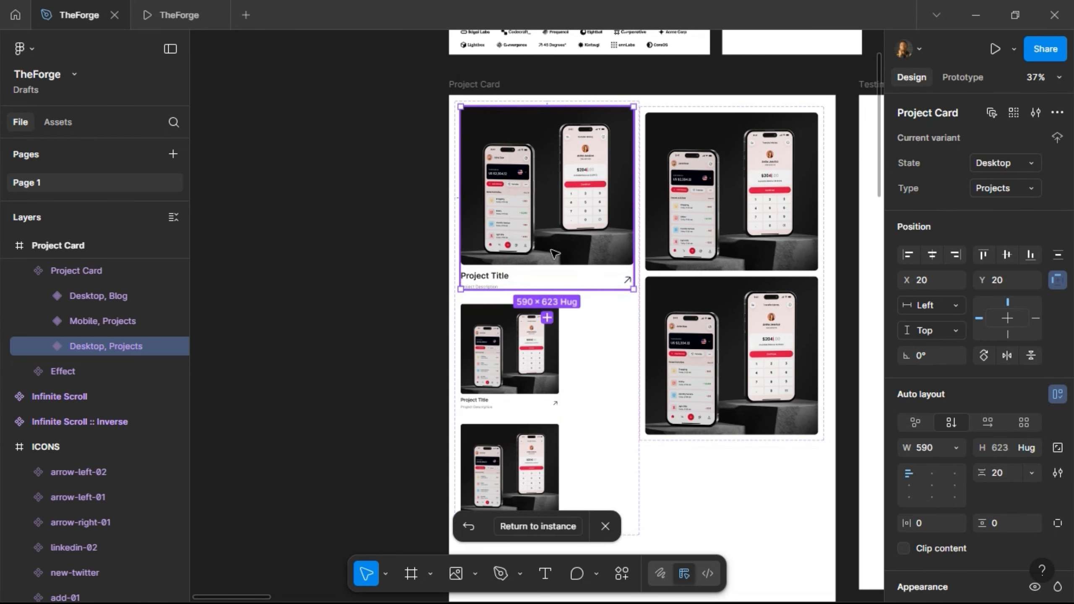
scroll(584, 339, down, 5)
click(500, 214)
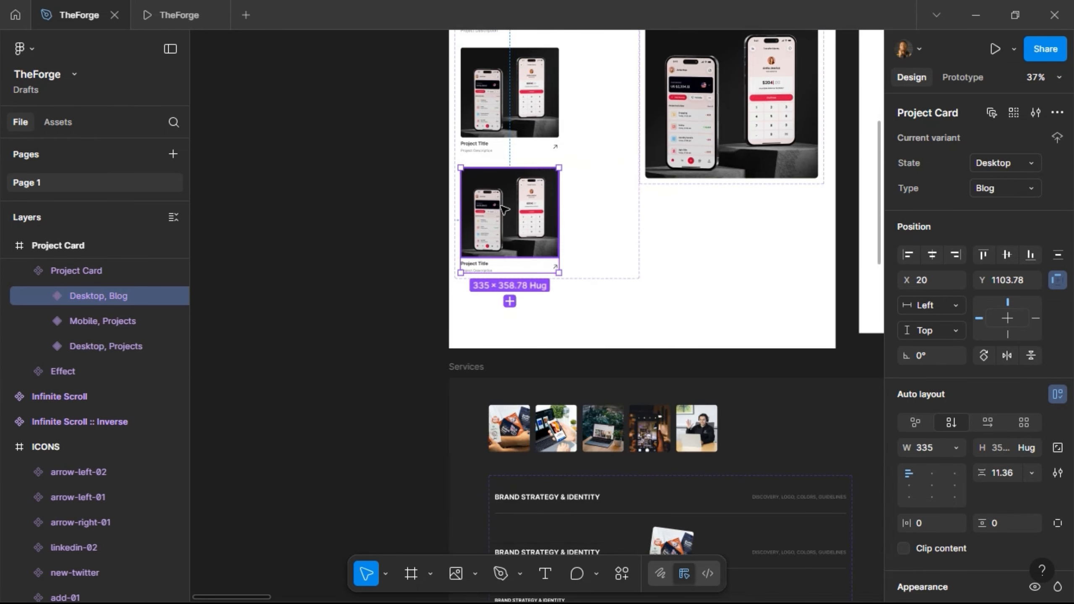
scroll(425, 354, up, 4)
scroll(425, 354, up, 7)
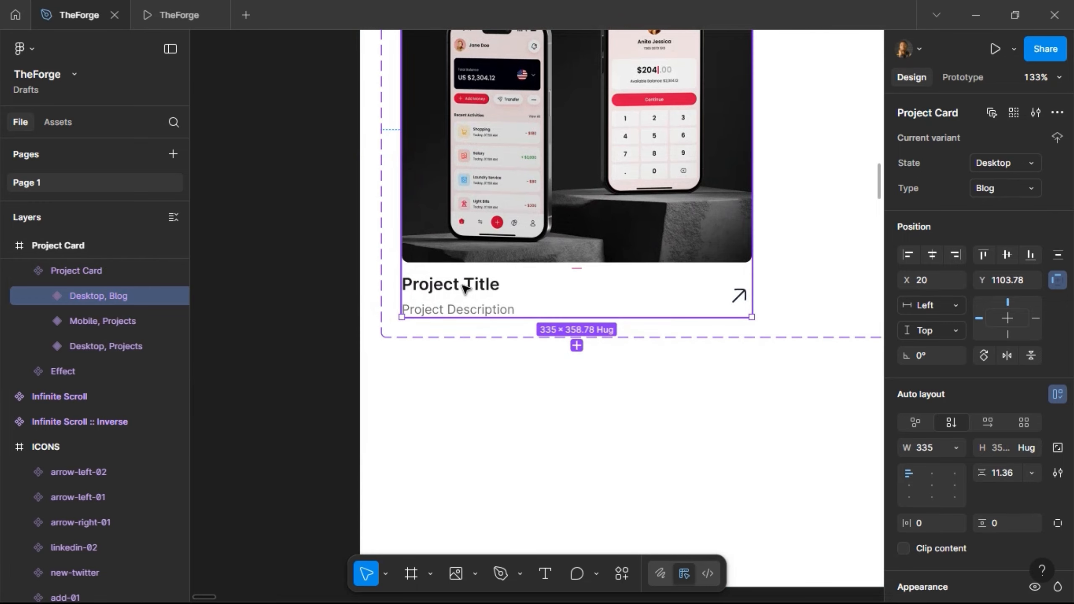
- Hide the arrow-up-right-03 icon in the Desktop, Blog variant
double_click(476, 292)
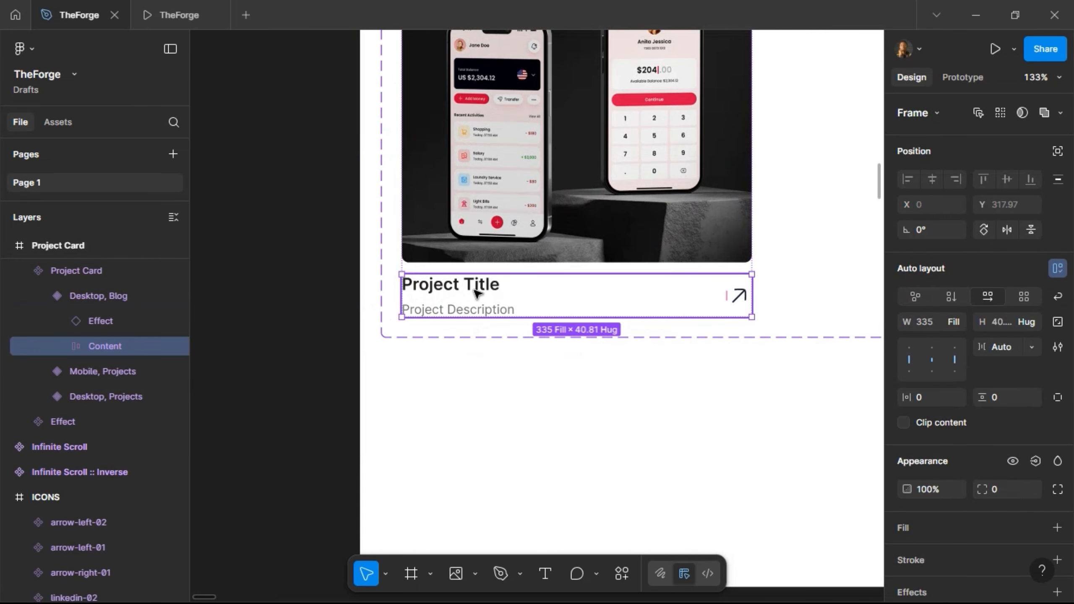
double_click(475, 292)
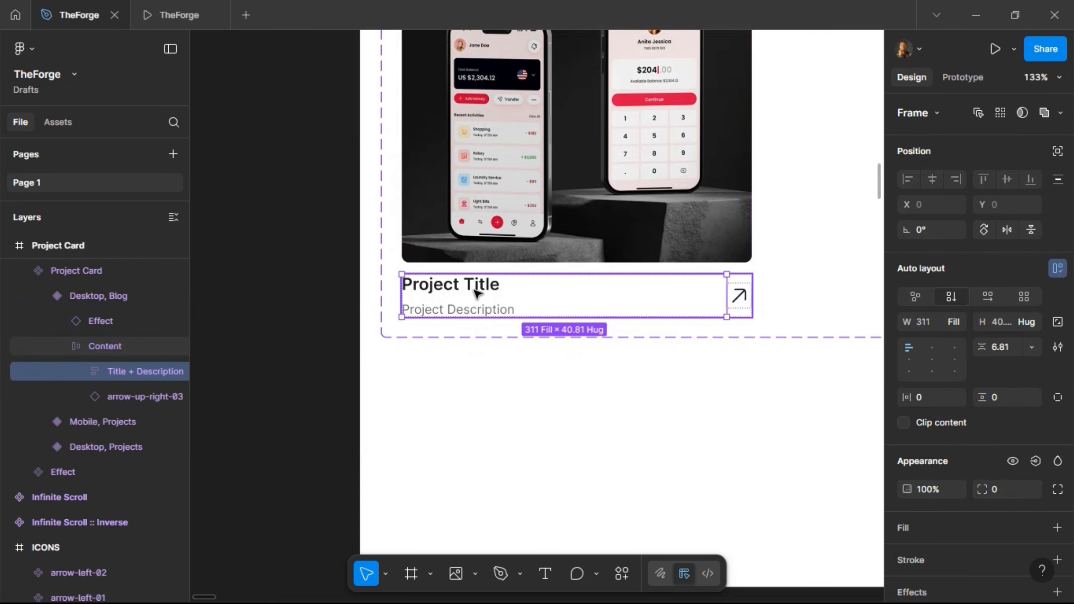
click(748, 287)
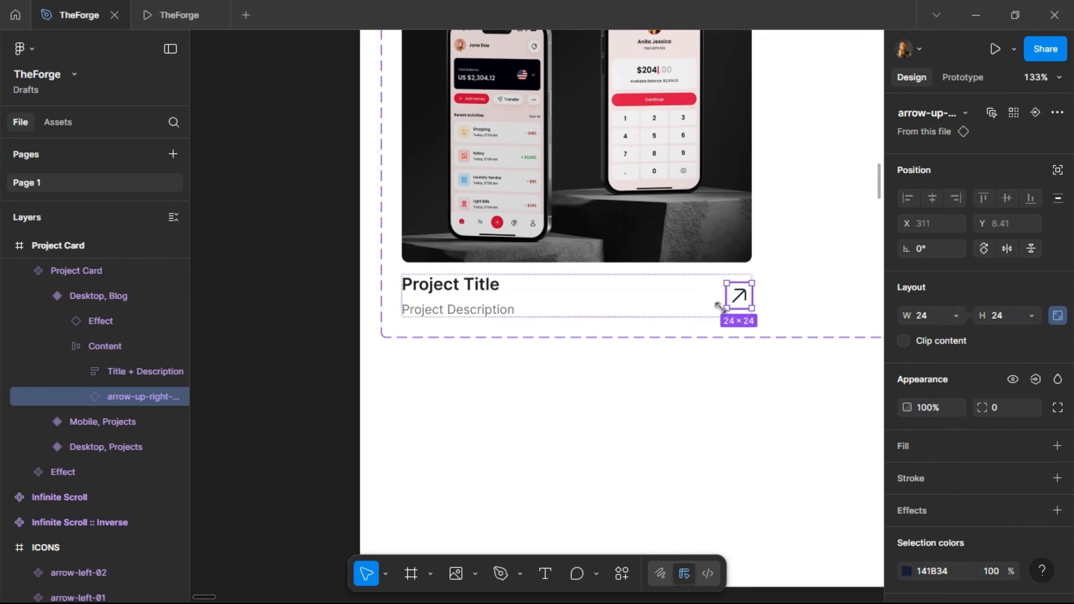
click(1013, 380)
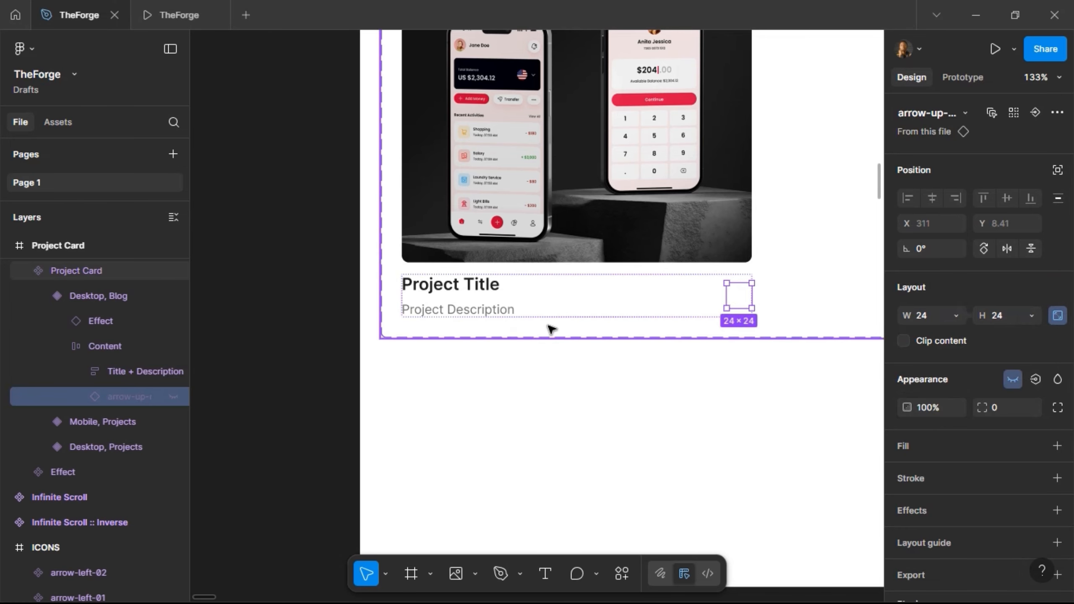
- Move Project Description above Project Title in the Desktop, Blog variant
click(478, 308)
double_click(483, 309)
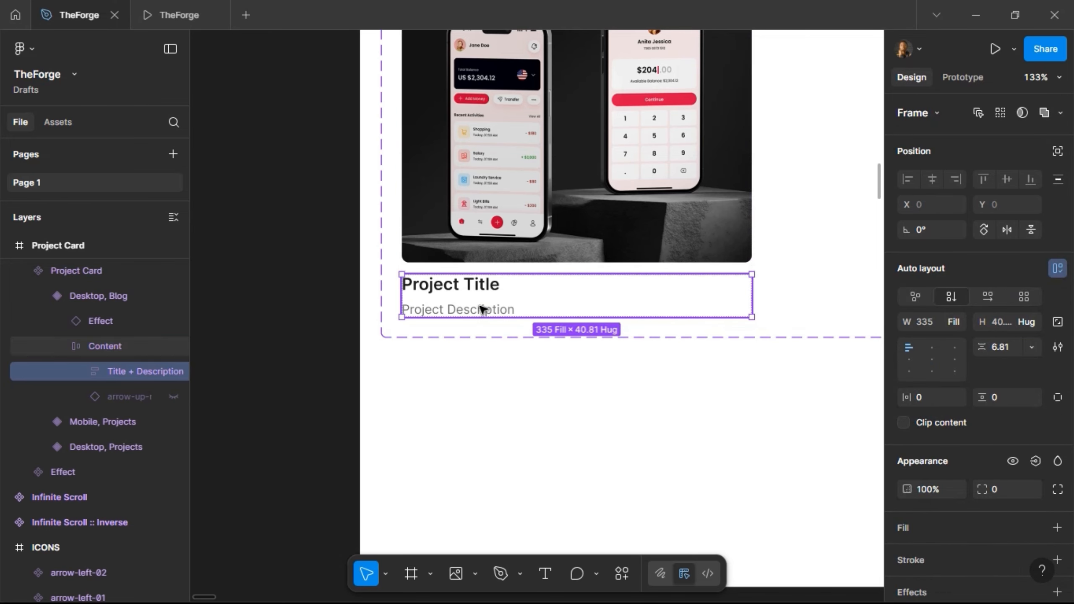
double_click(482, 309)
key(Up)
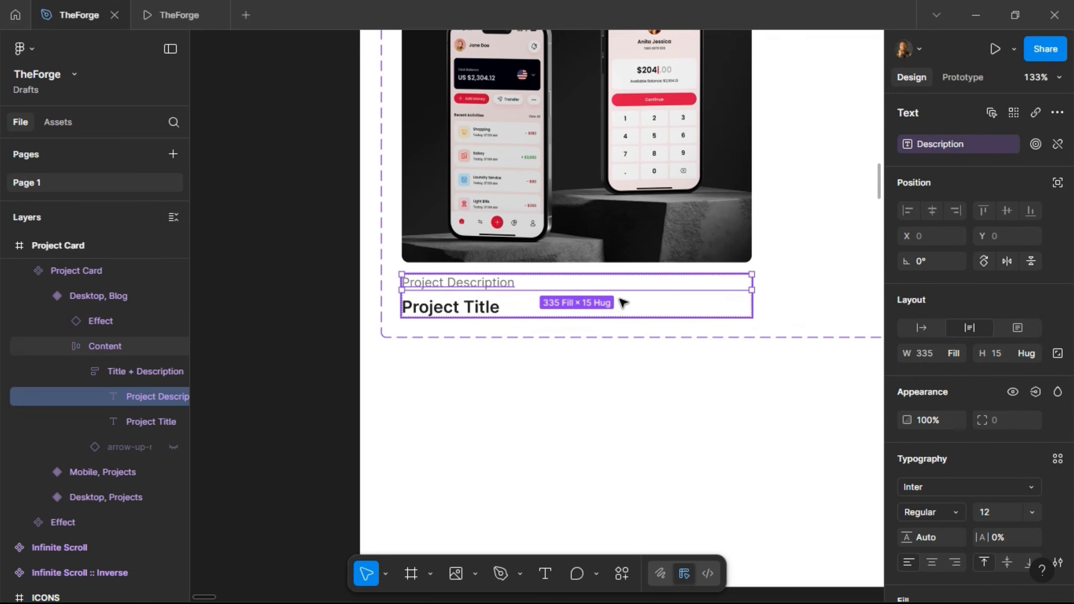
click(619, 302)
scroll(561, 297, down, 2)
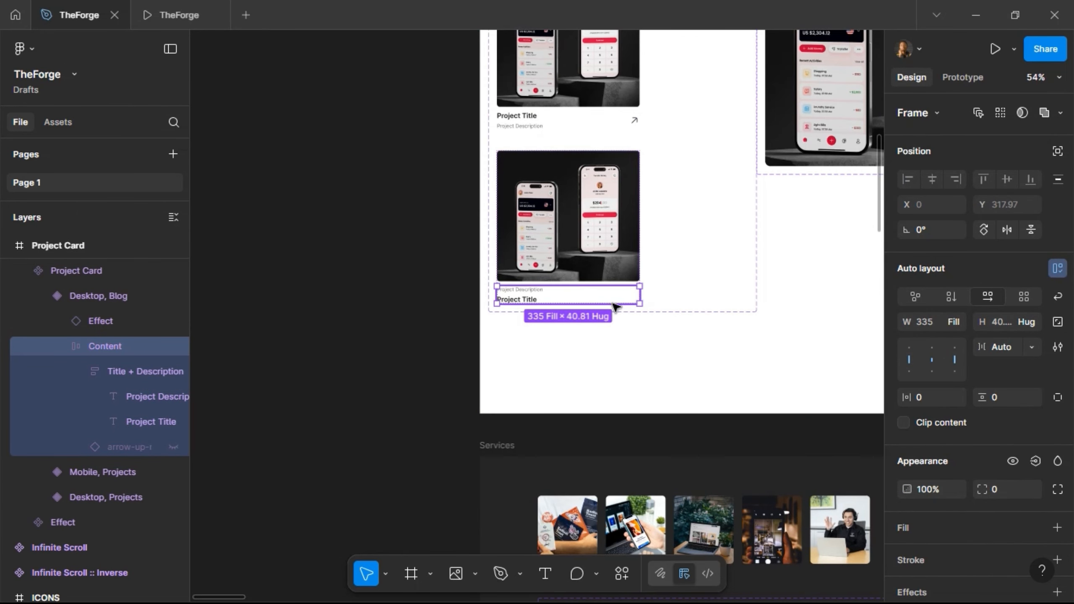
- Review the edited variants, then return to the card instance on the BLOG page
double_click(571, 237)
scroll(597, 167, up, 1)
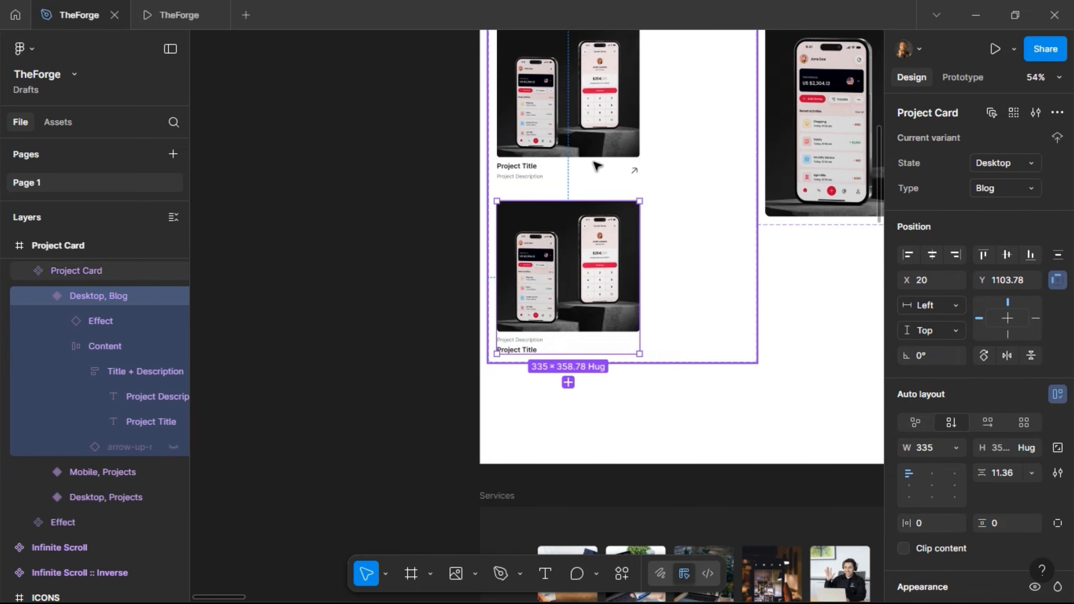
click(596, 155)
scroll(619, 181, up, 1)
scroll(619, 181, up, 3)
click(612, 171)
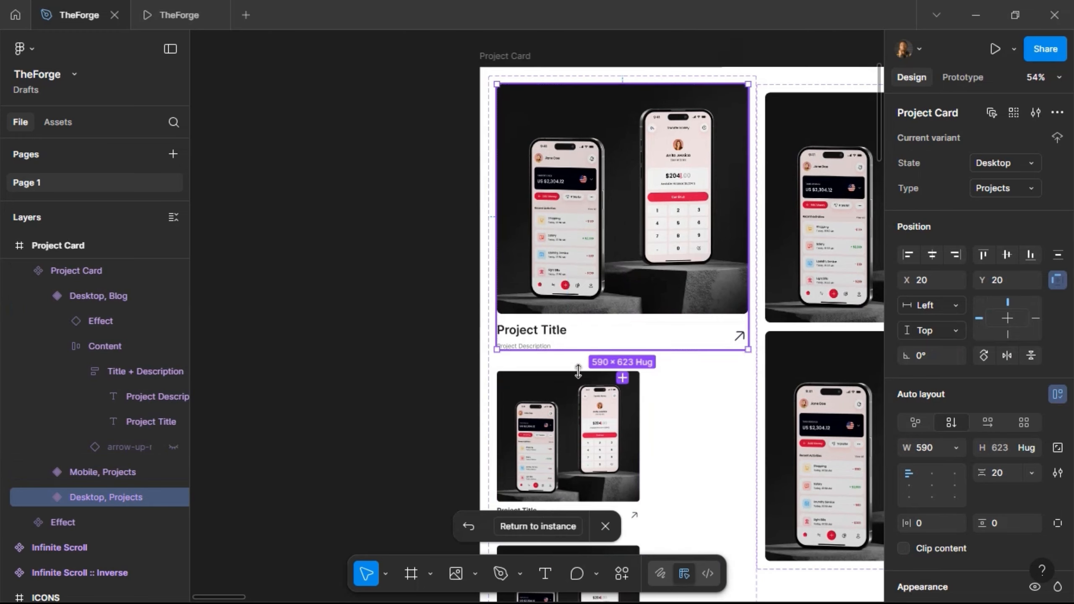
click(531, 524)
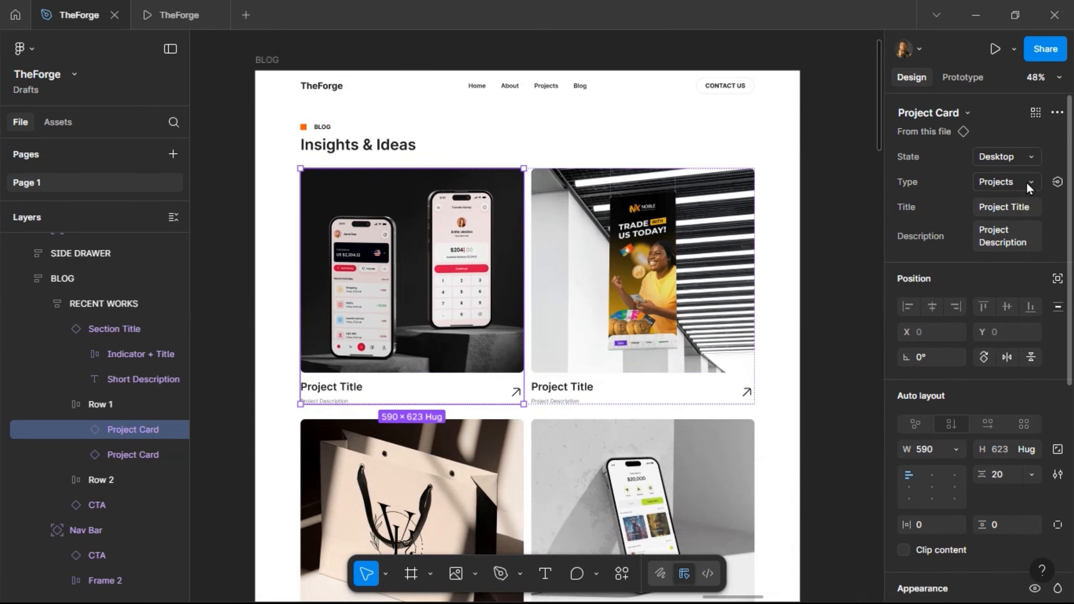
- Switch both Row 1 cards to the Blog type and duplicate one for a third card
click(1028, 182)
click(1017, 196)
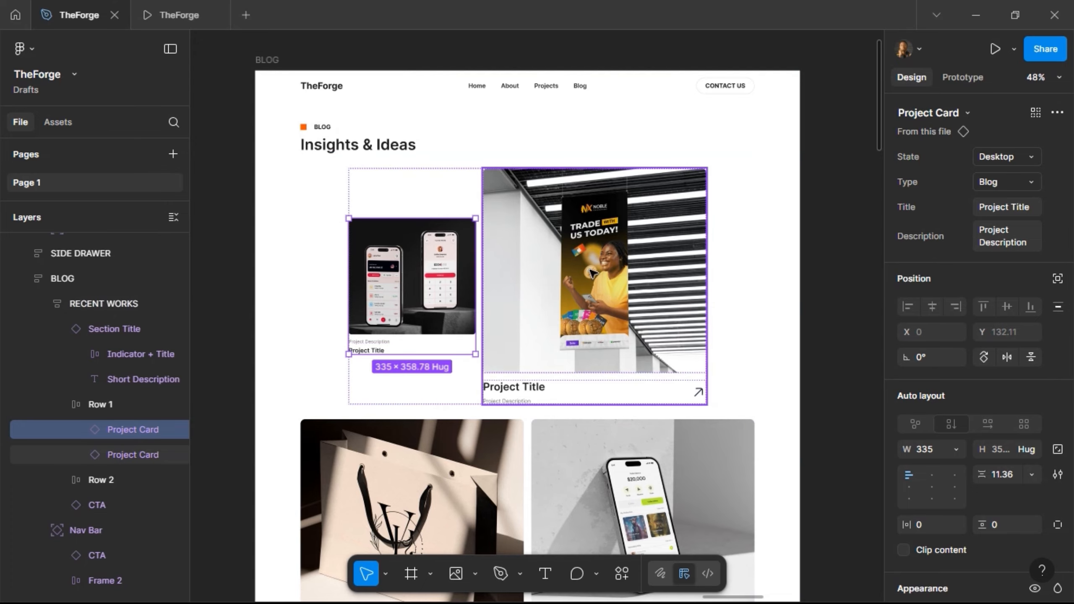
click(593, 273)
click(1026, 182)
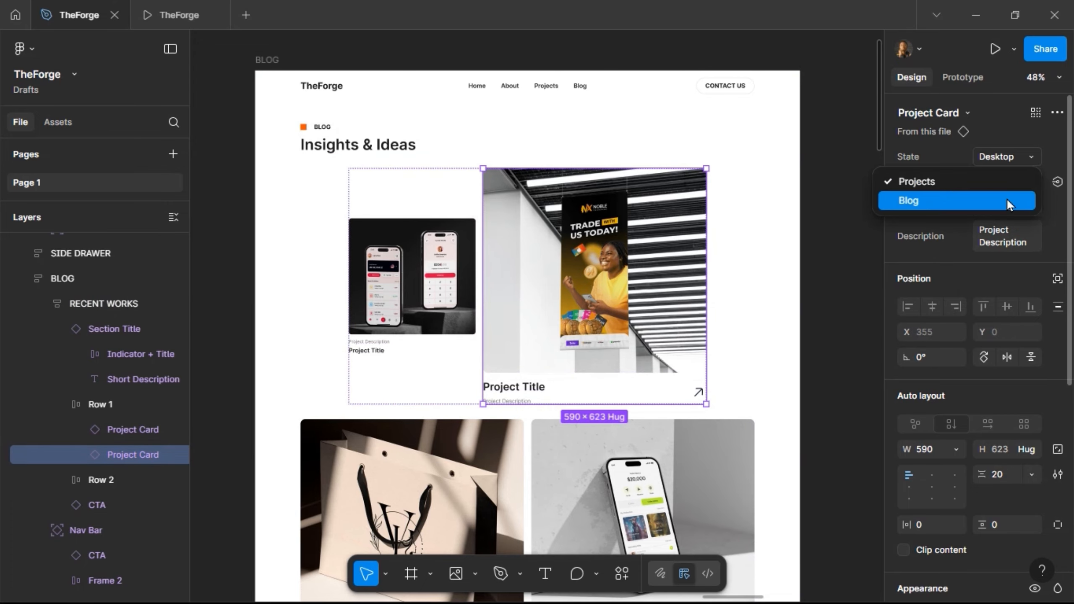
click(1004, 199)
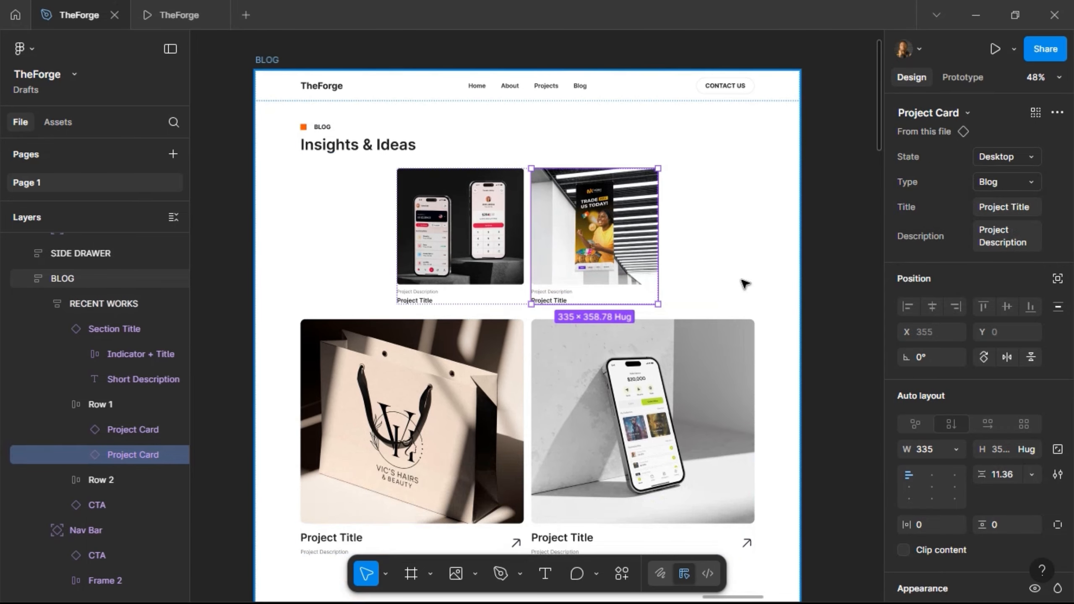
key(ctrl+d)
- Switch both Row 2 cards to the Blog type and duplicate one for a third card
click(637, 363)
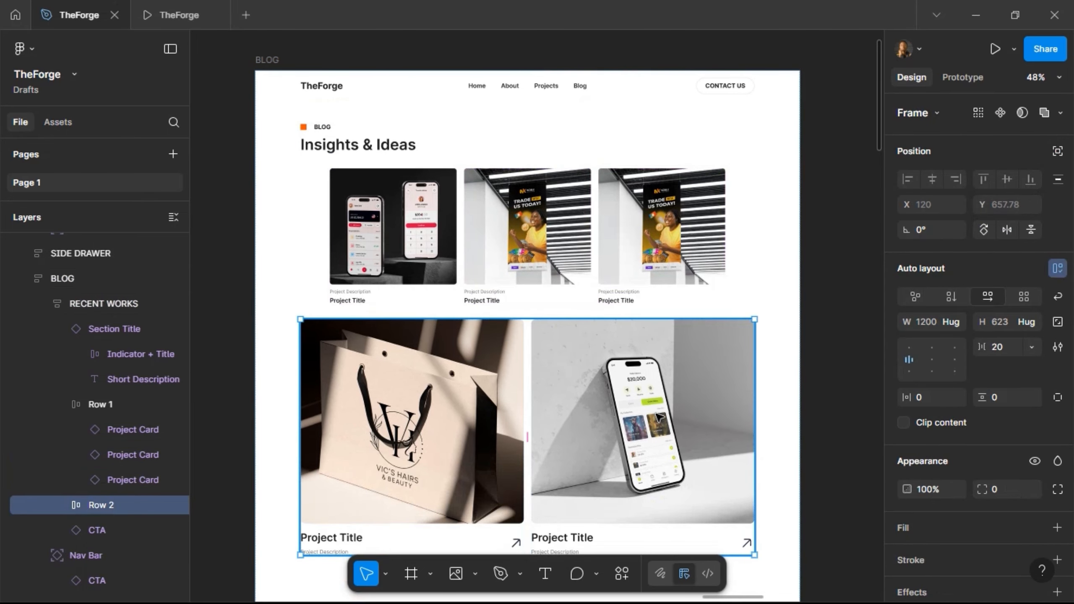
key(Return)
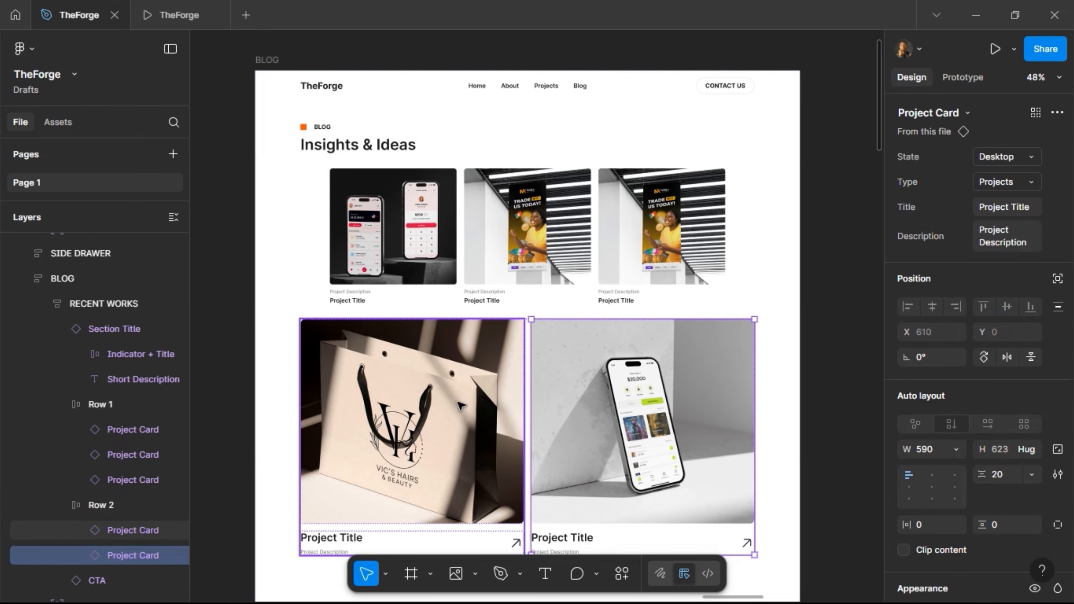
click(995, 194)
click(985, 209)
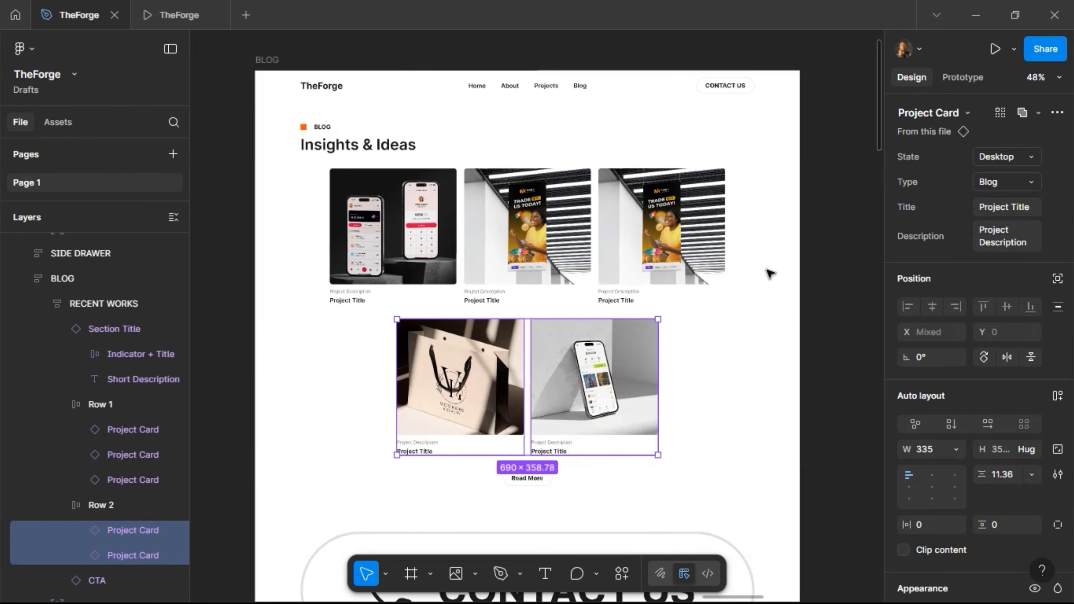
click(617, 359)
key(ctrl+d)
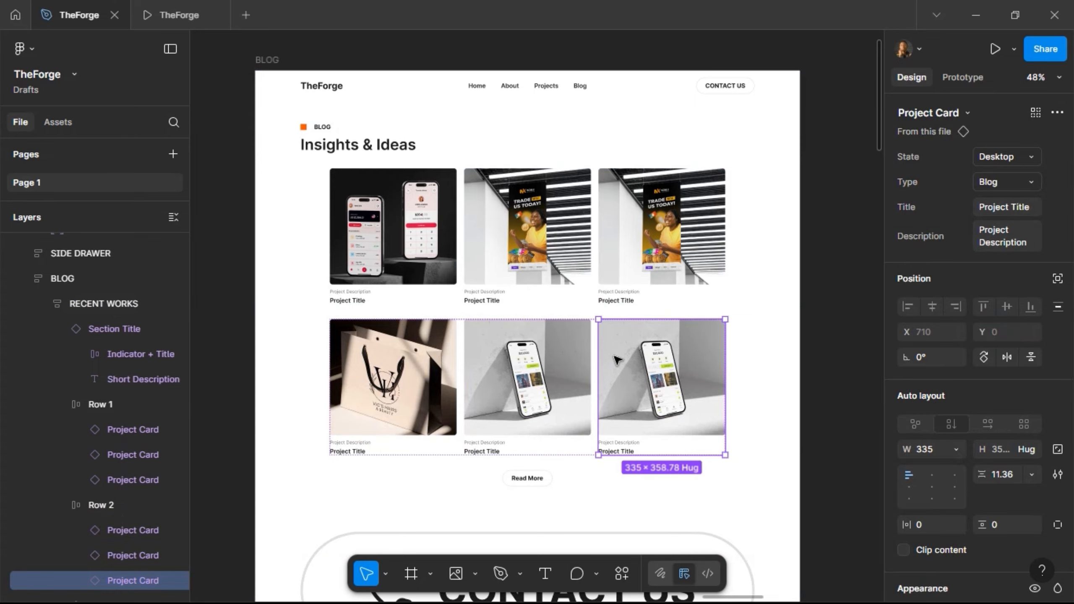
- Set Row 1 and Row 2 width to Fill container, then select Row 1's three cards
click(101, 404)
shift+click(100, 505)
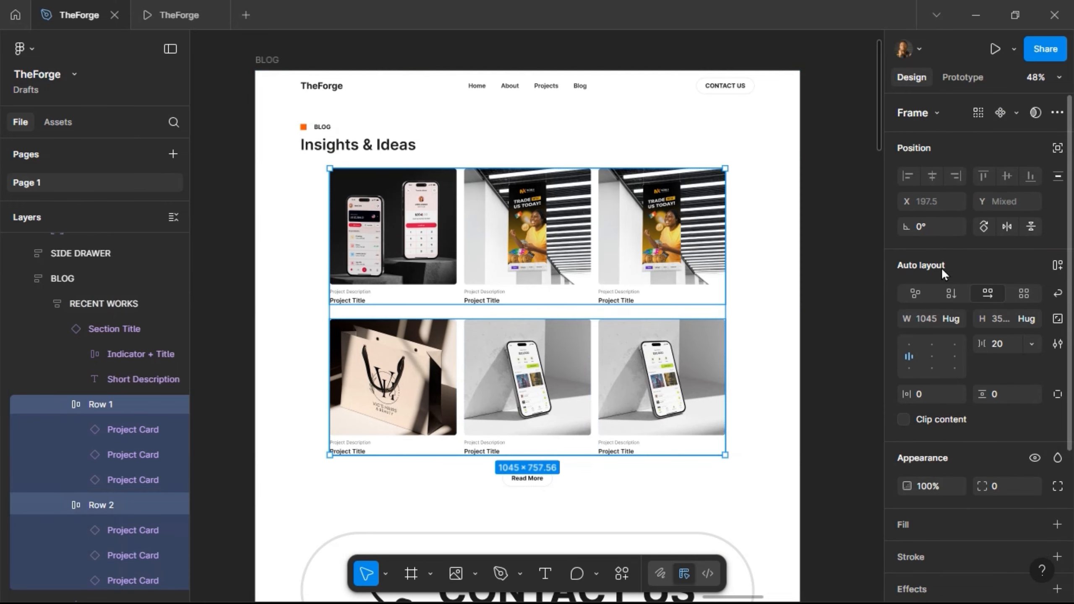
click(957, 319)
click(957, 335)
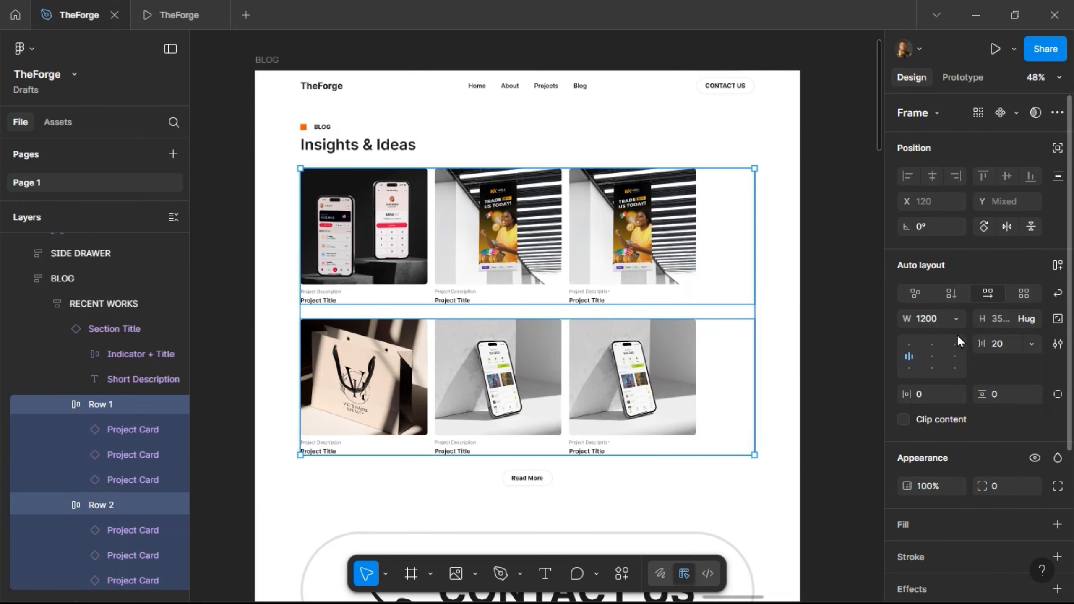
key(Return)
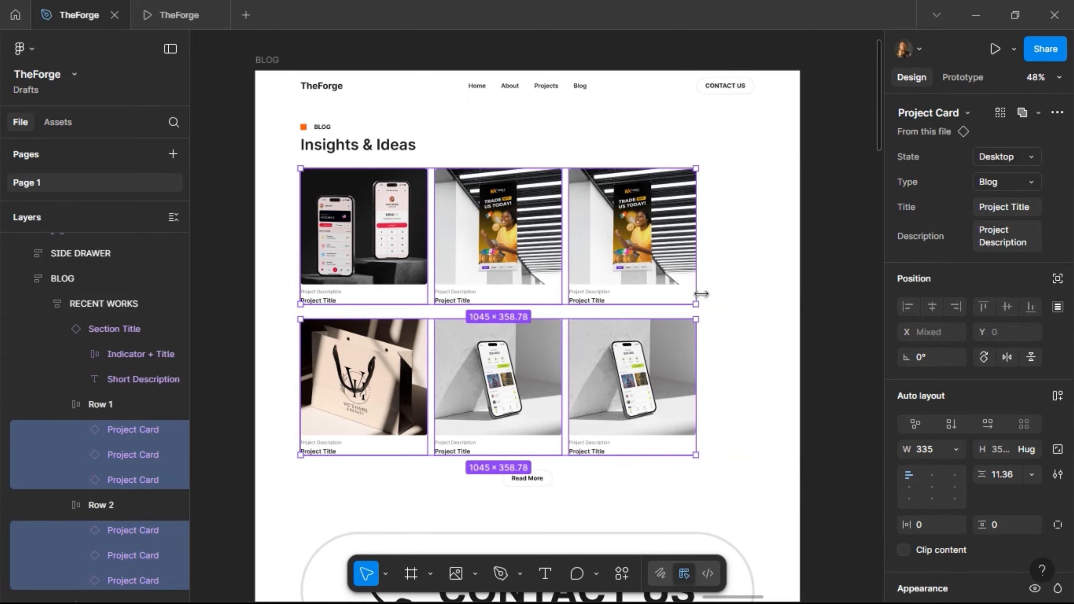
click(635, 266)
shift+click(460, 254)
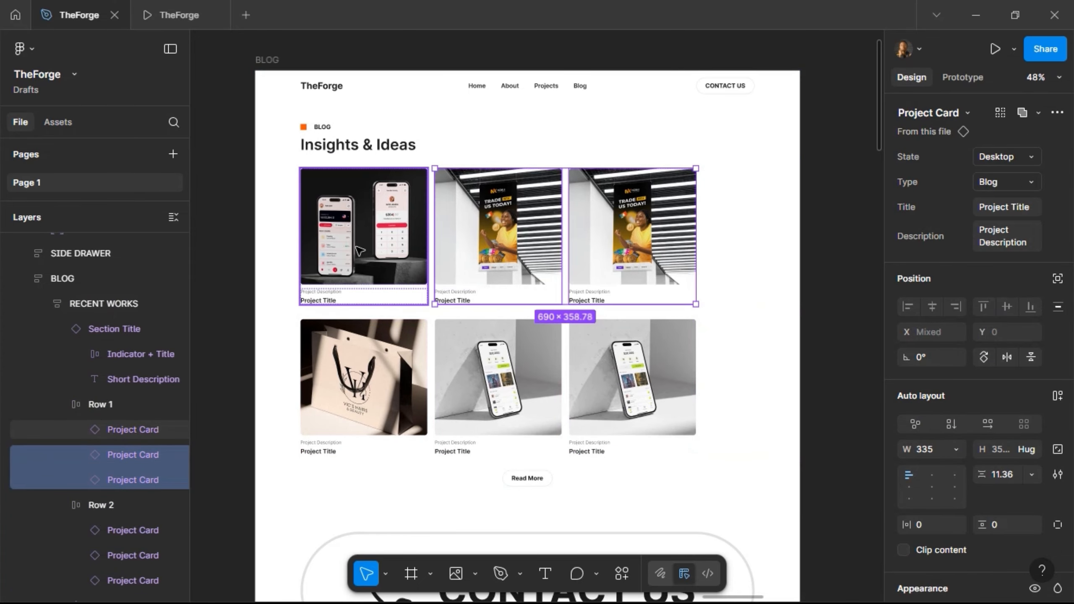
shift+click(360, 251)
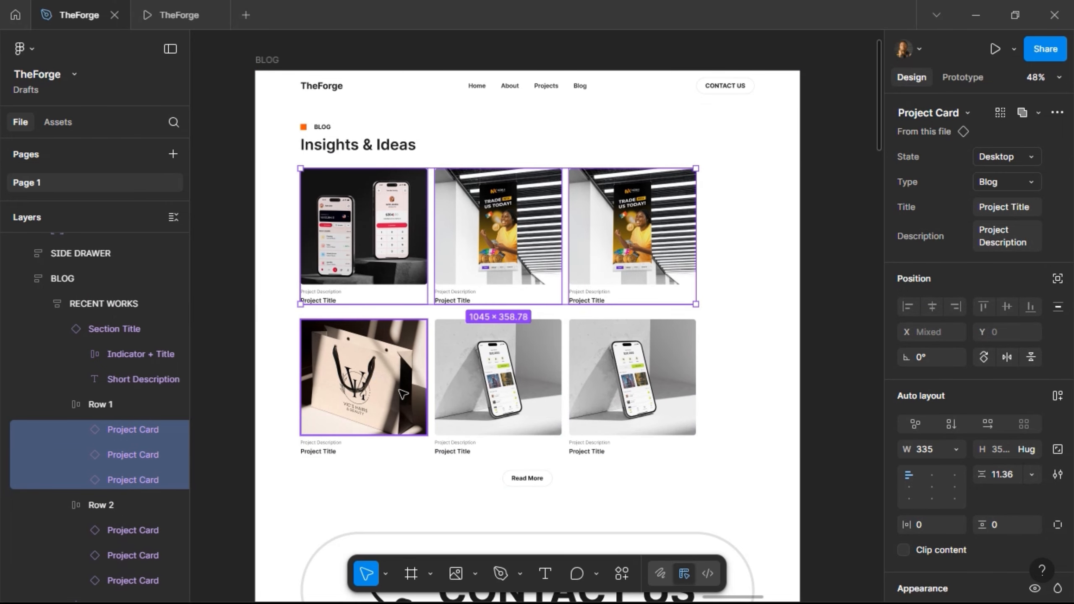
- Make the Row 2 cards stretch to fill their row's width
shift+click(404, 394)
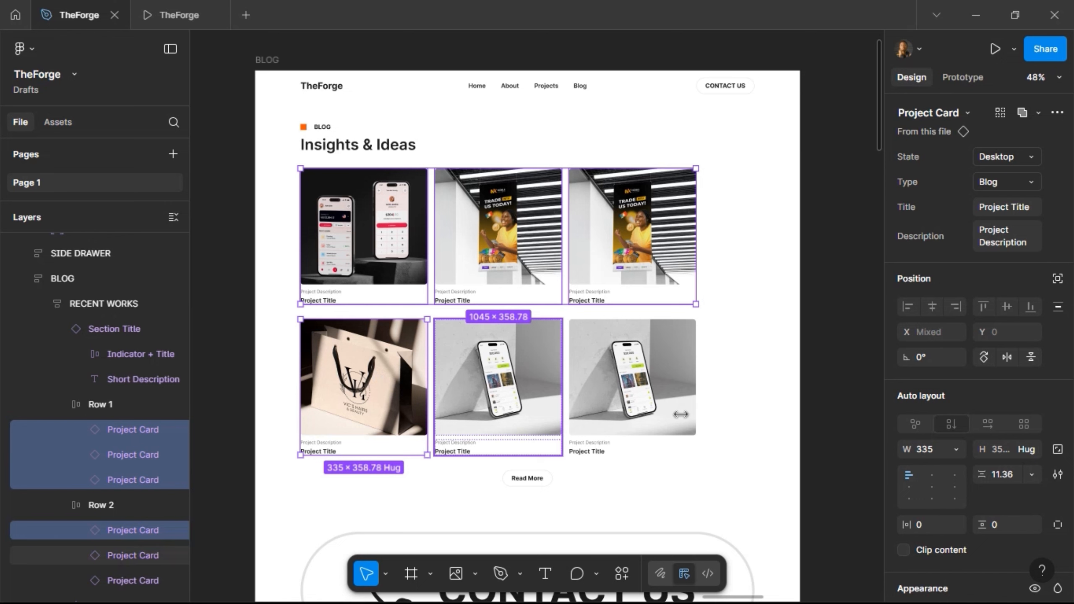
shift+click(499, 381)
shift+click(681, 414)
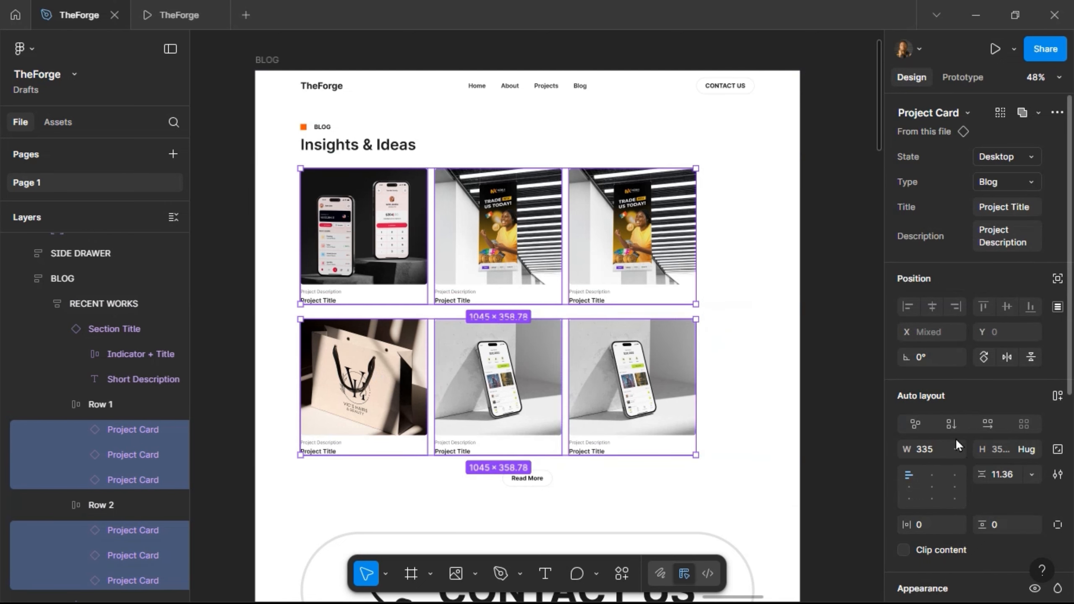
click(958, 449)
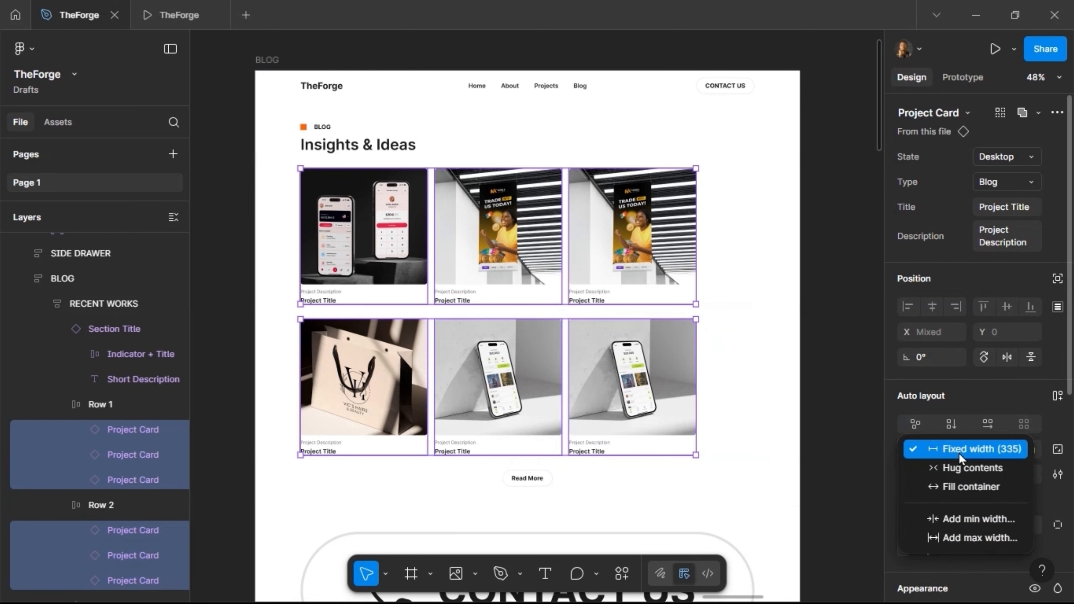
click(953, 484)
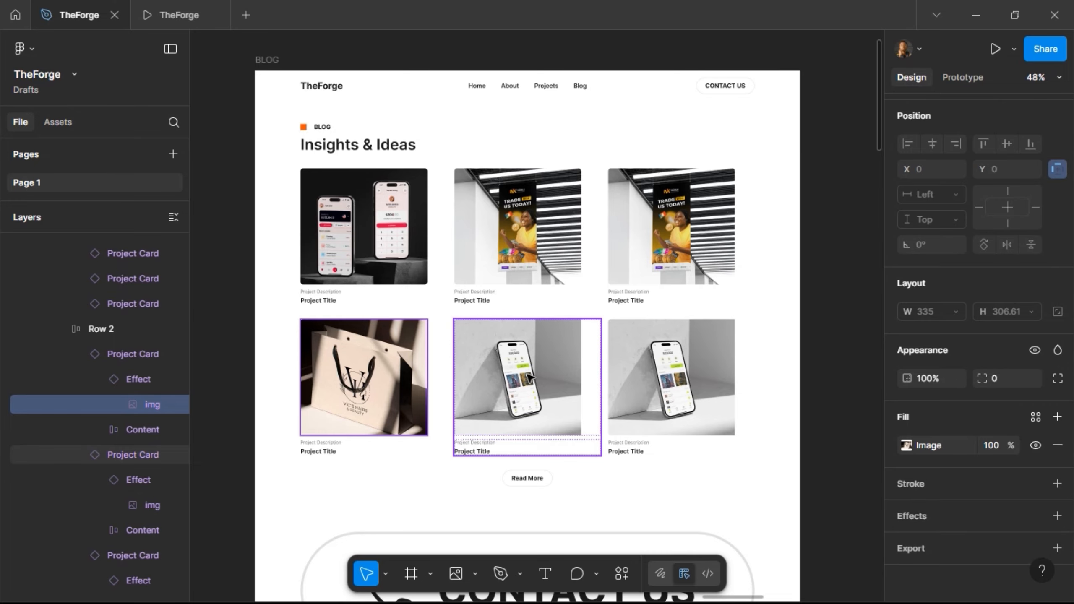
- Undo the recent card layout edits until Row 2 holds two large Project Cards again
ctrl+click(532, 375)
ctrl+click(672, 376)
click(907, 446)
key(ctrl+z)
key(ctrl+z)
key(ctrl+z)
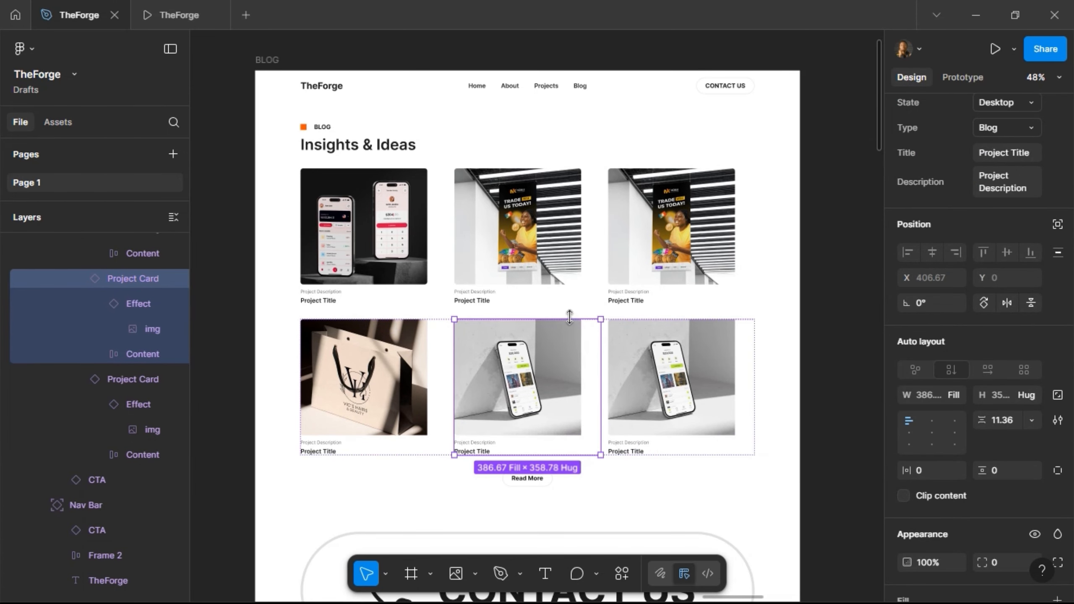
key(ctrl+z)
key(ctrl+z)
key(ctrl+z)
key(ctrl+z)
key(ctrl+z)
key(ctrl+z)
key(ctrl+z)
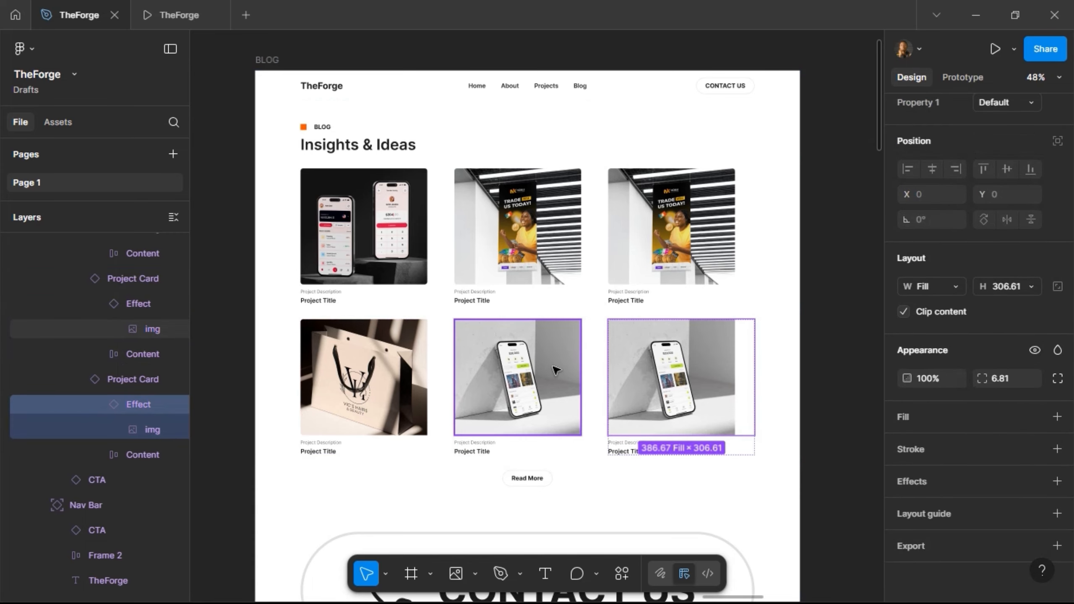
key(ctrl+z)
key(ctrl+z)
key(ctrl+z)
key(ctrl+z)
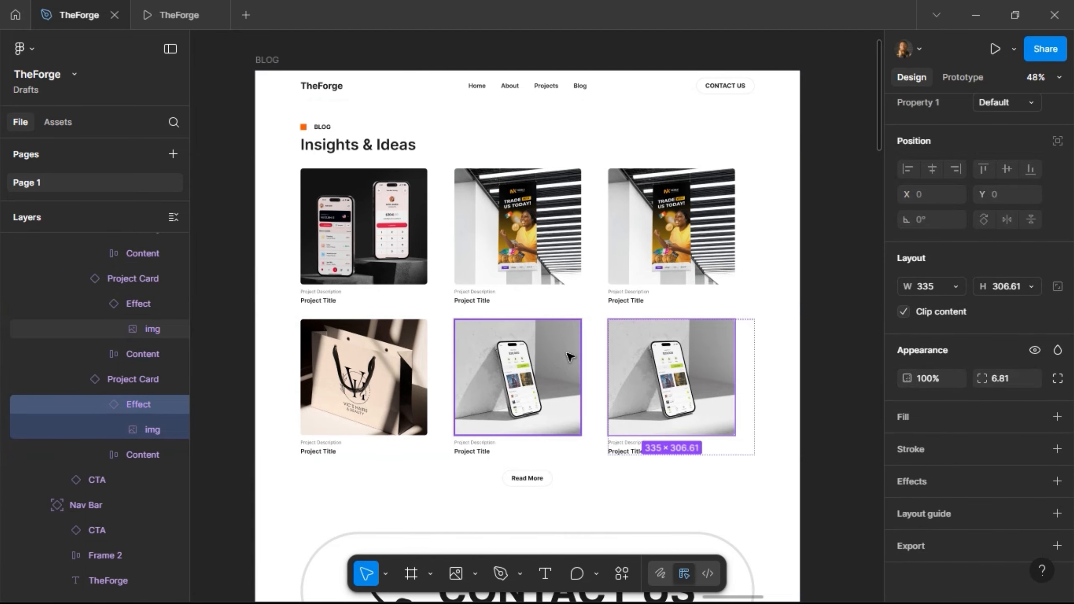
key(ctrl+z)
key(ctrl+z)
key(ctrl+z)
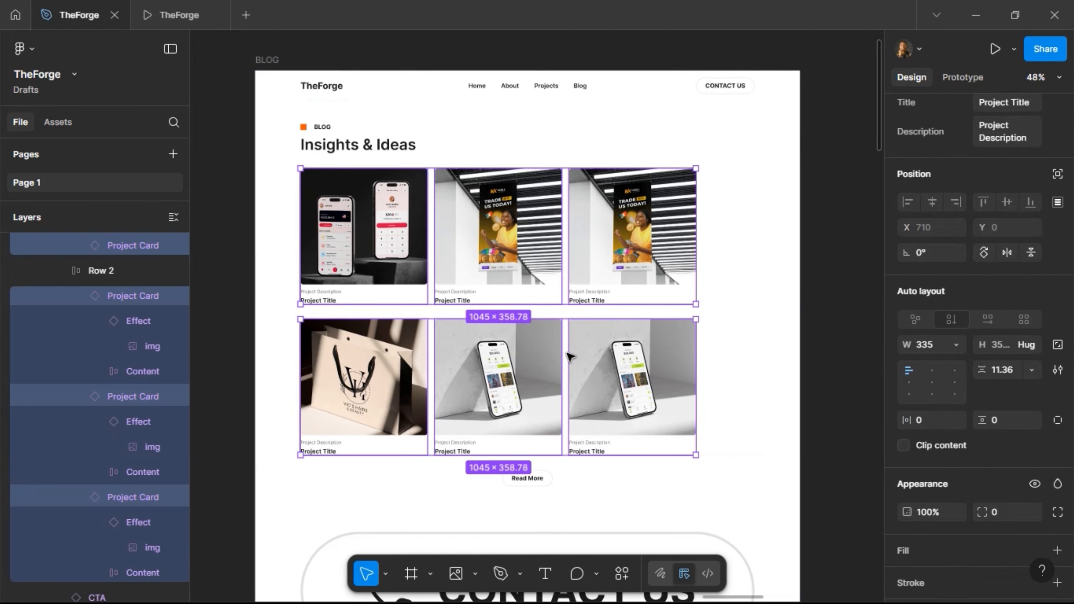
key(ctrl+z)
key(ctrl+z)
key(ctrl+z)
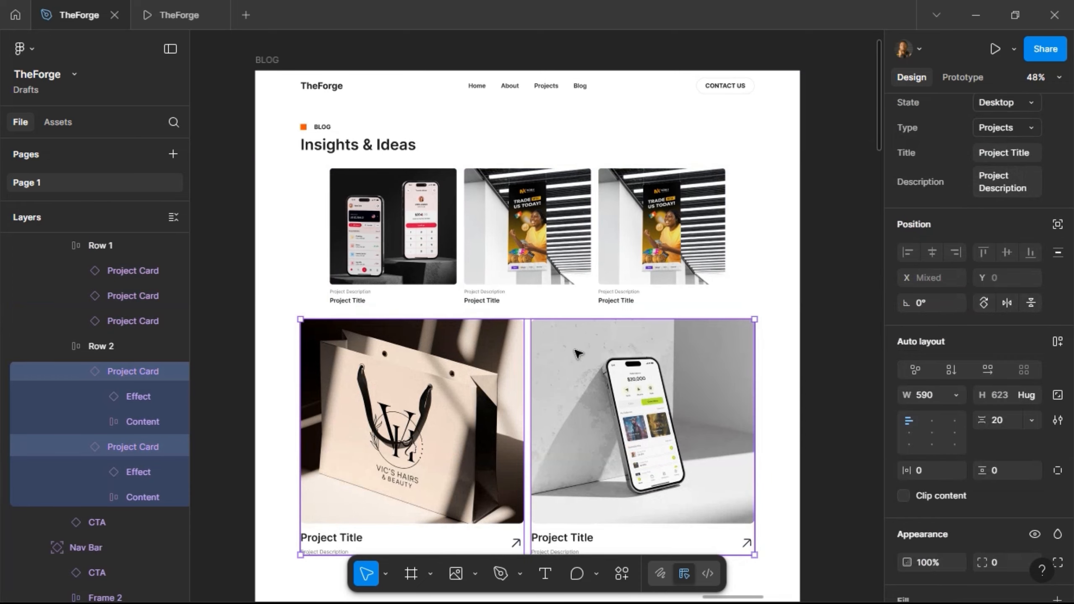
- Select the middle card of the first row
click(577, 355)
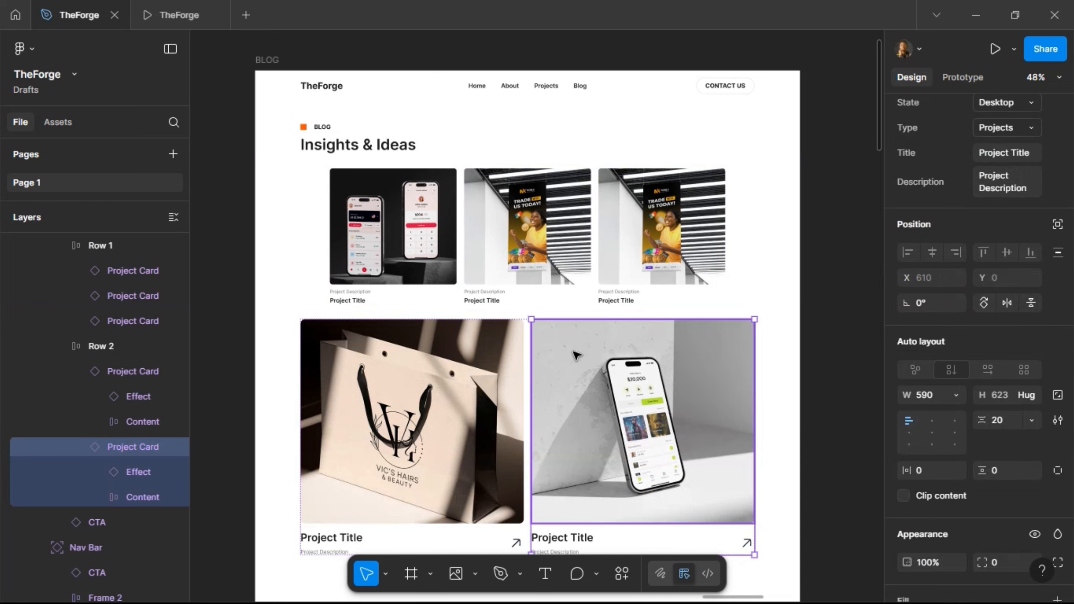
key(shift+Return)
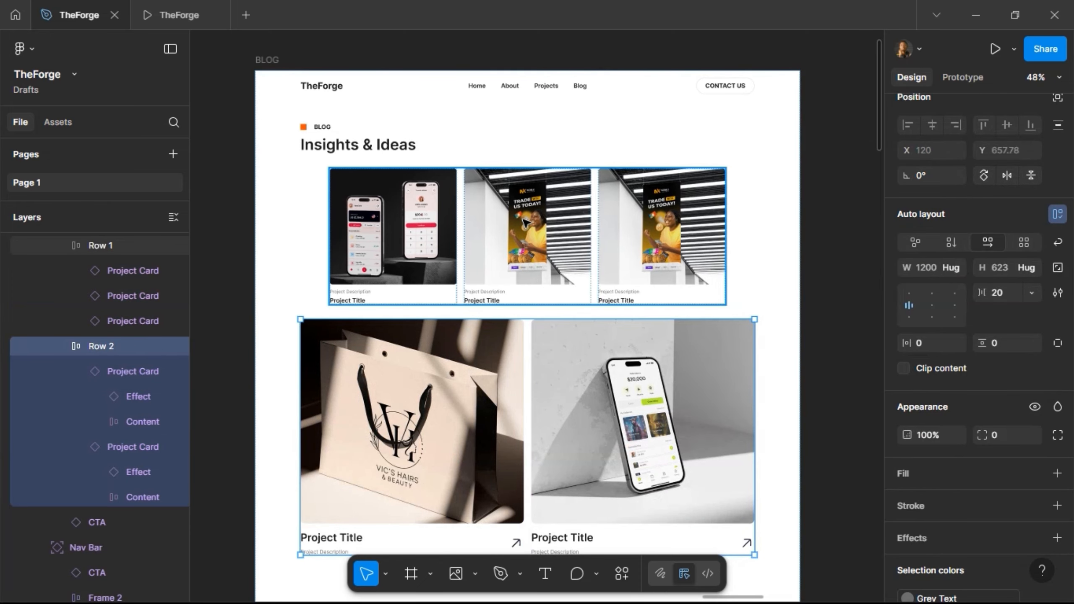
click(530, 225)
click(546, 223)
- Go to the card's main component and scale the Blog variant proportionally to 386.67 wide
right_click(545, 223)
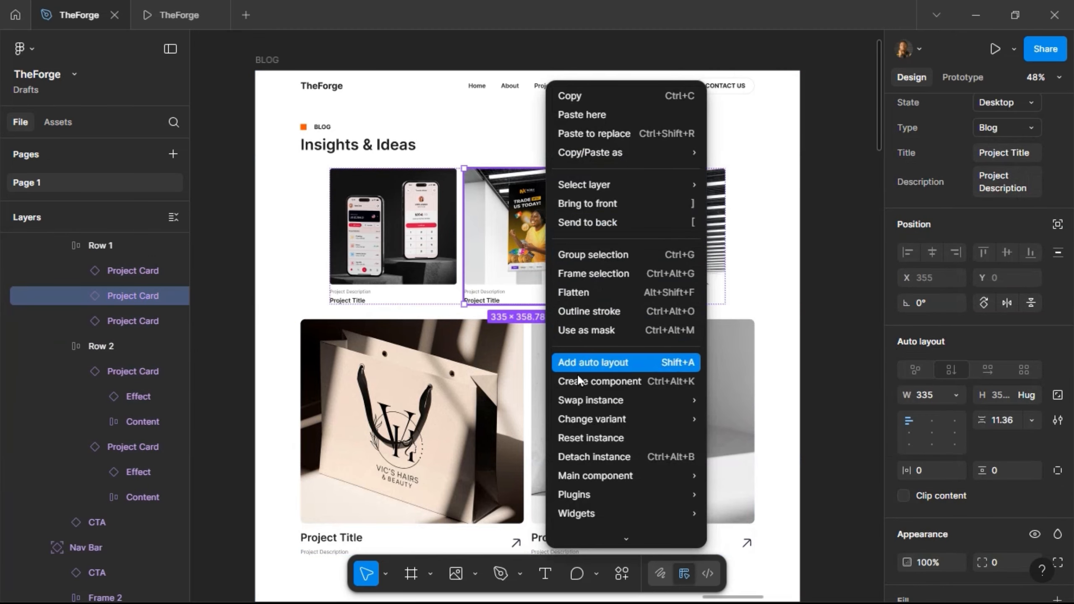
mouse_move(592, 473)
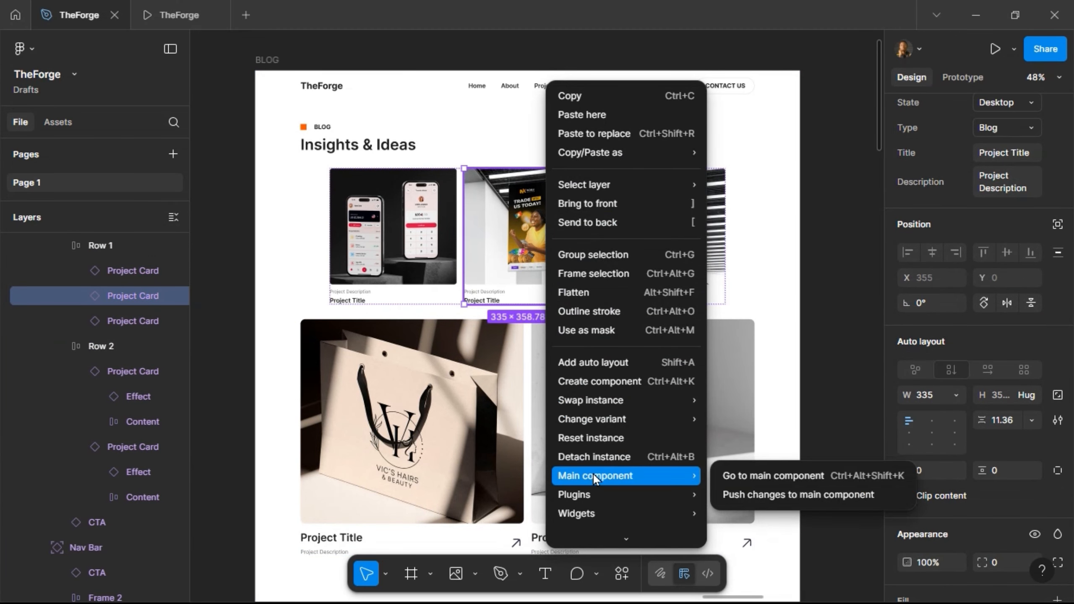
click(732, 476)
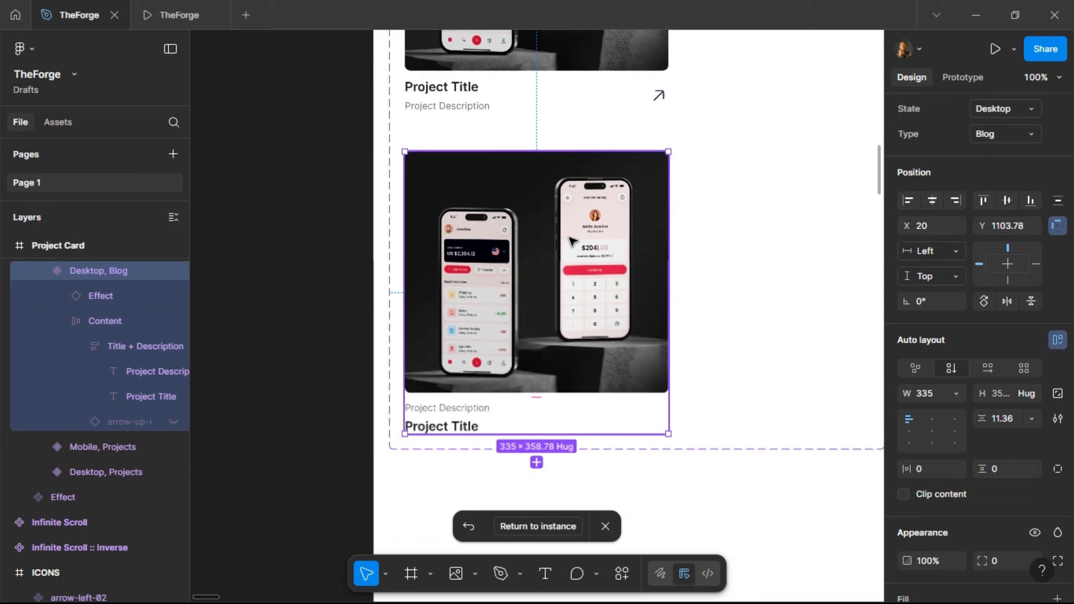
key(k)
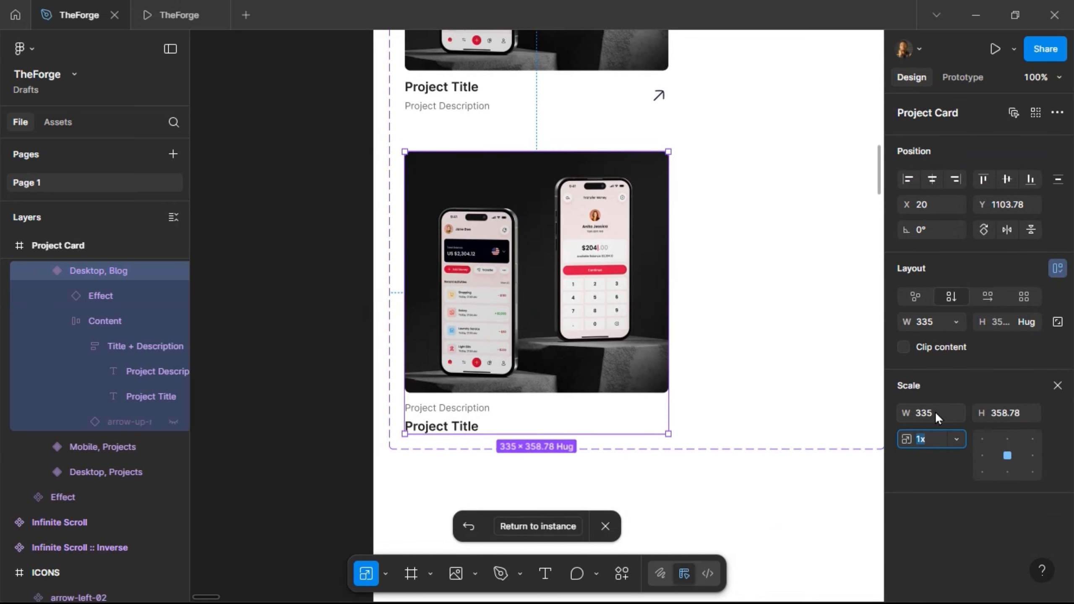
click(936, 413)
key(Return)
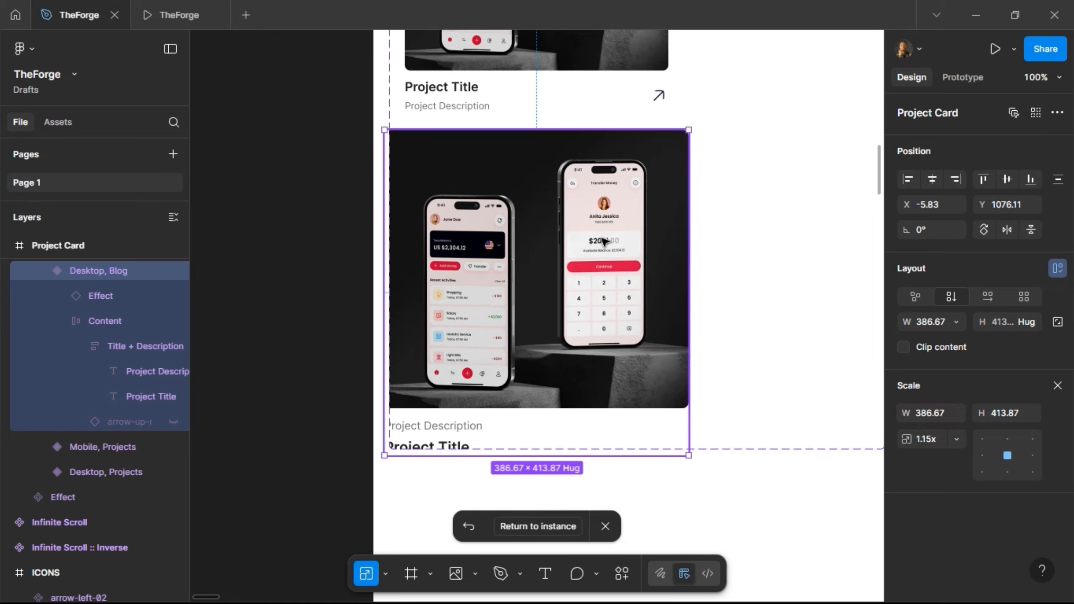
key(shift+Right)
key(shift+Right)
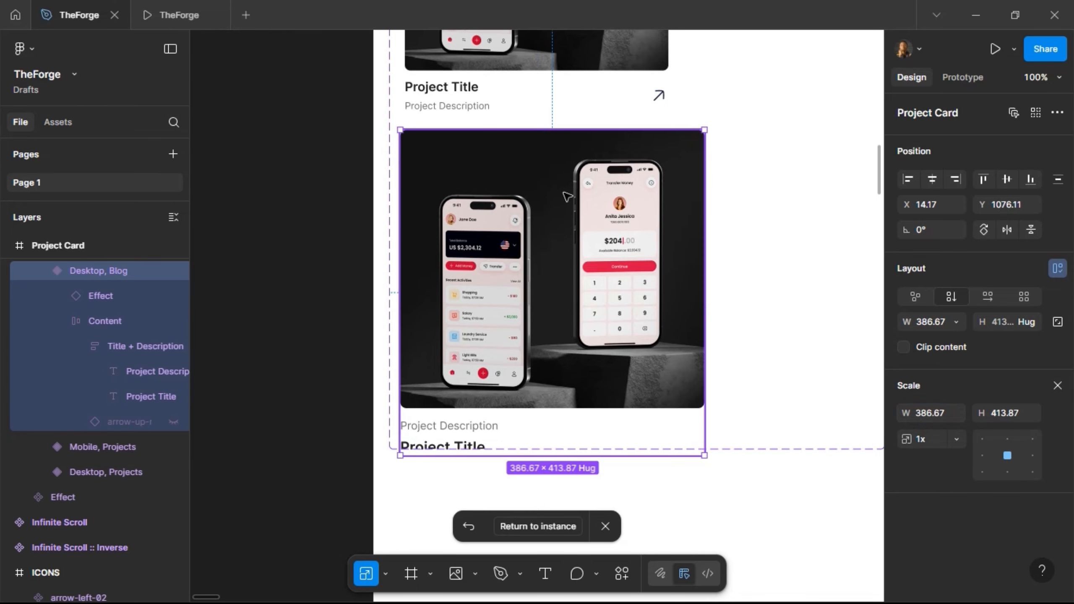
- Extend the Project Card component set to fit the enlarged Blog variant, then return to the instance
scroll(730, 421, down, 2)
click(731, 427)
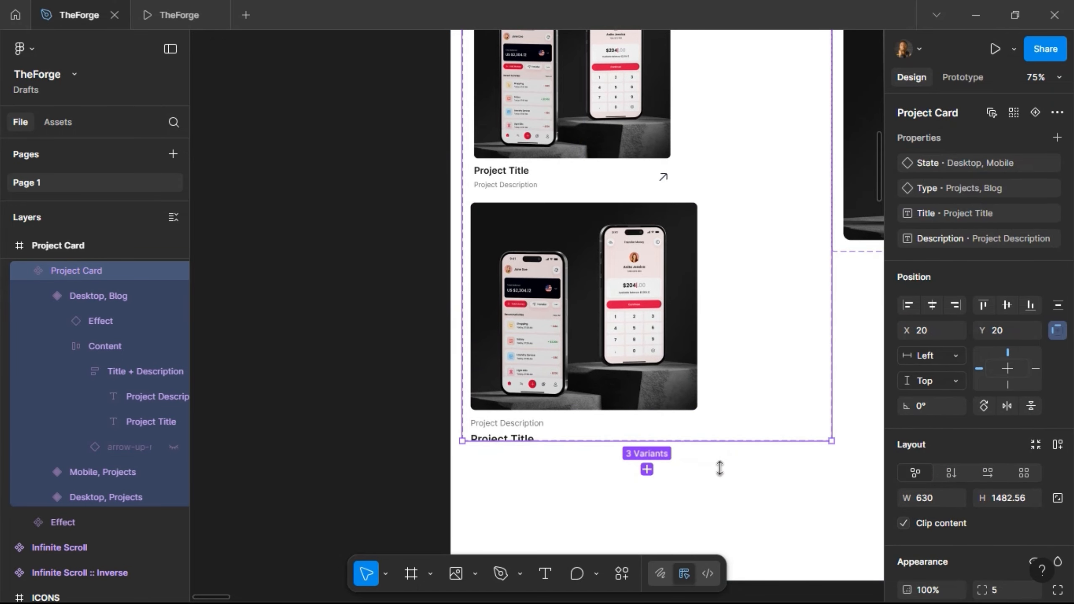
drag(719, 468, 720, 468)
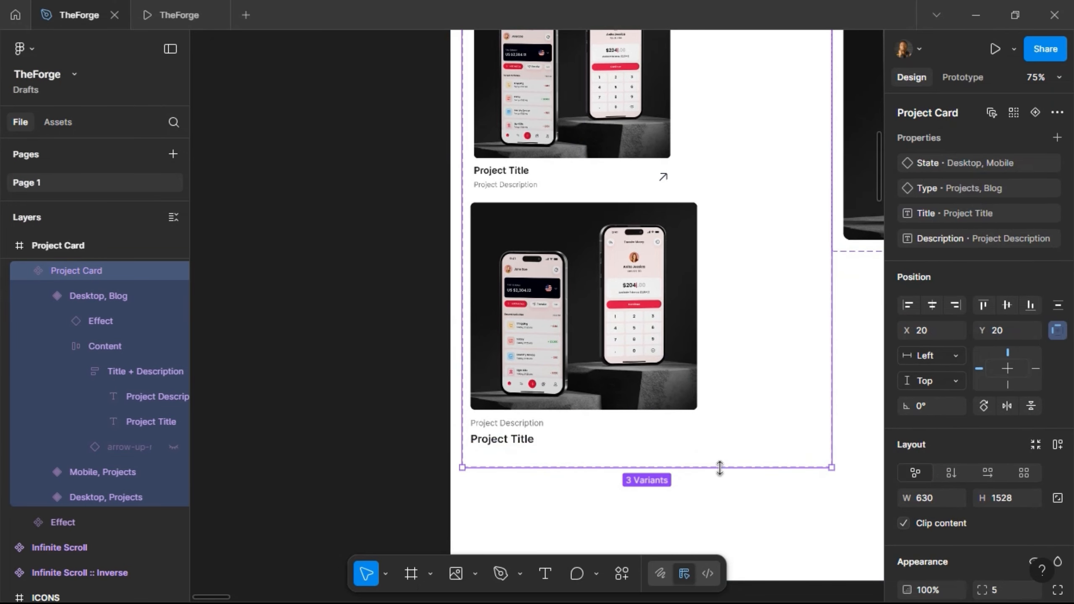
click(642, 309)
scroll(641, 308, down, 3)
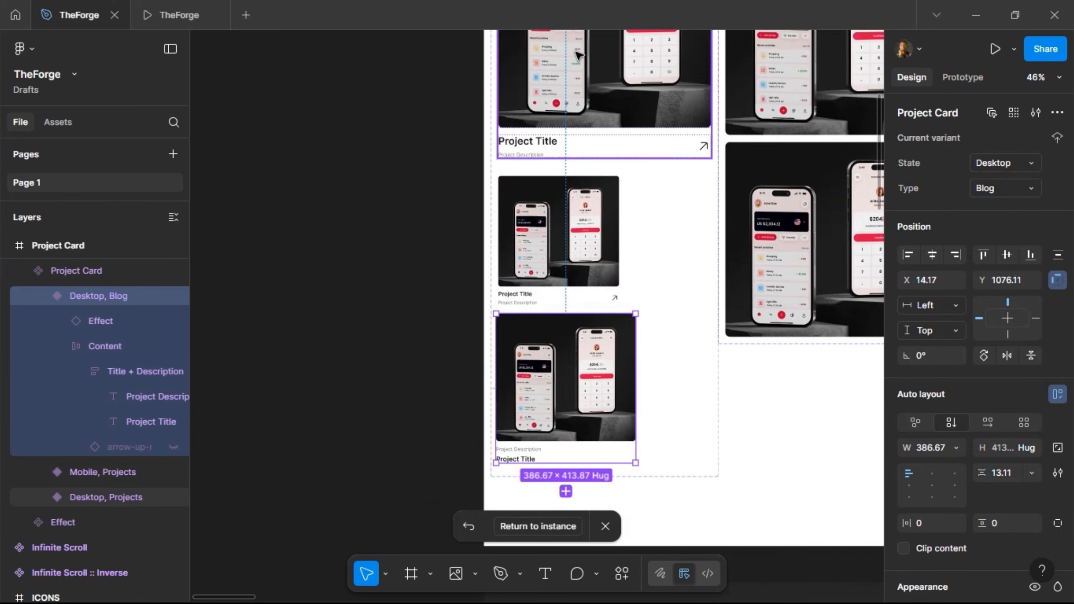
click(578, 57)
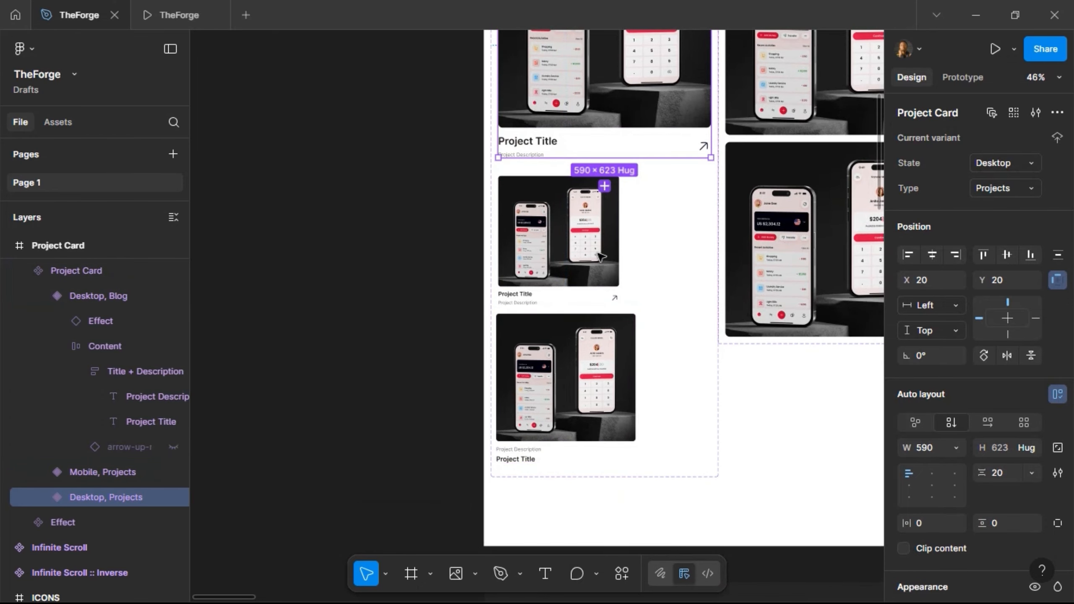
click(586, 263)
click(584, 430)
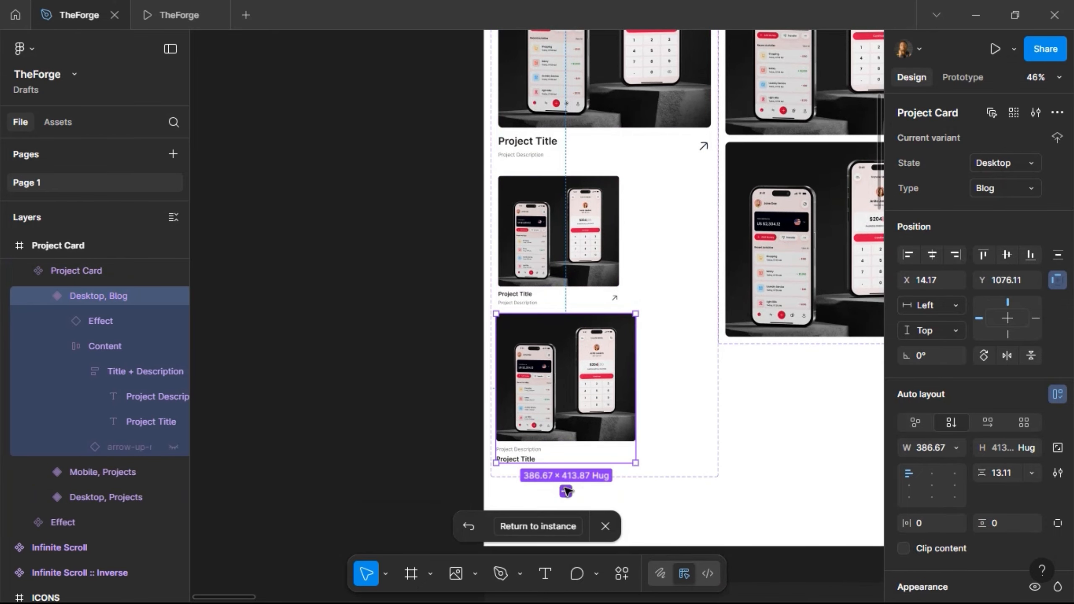
click(561, 525)
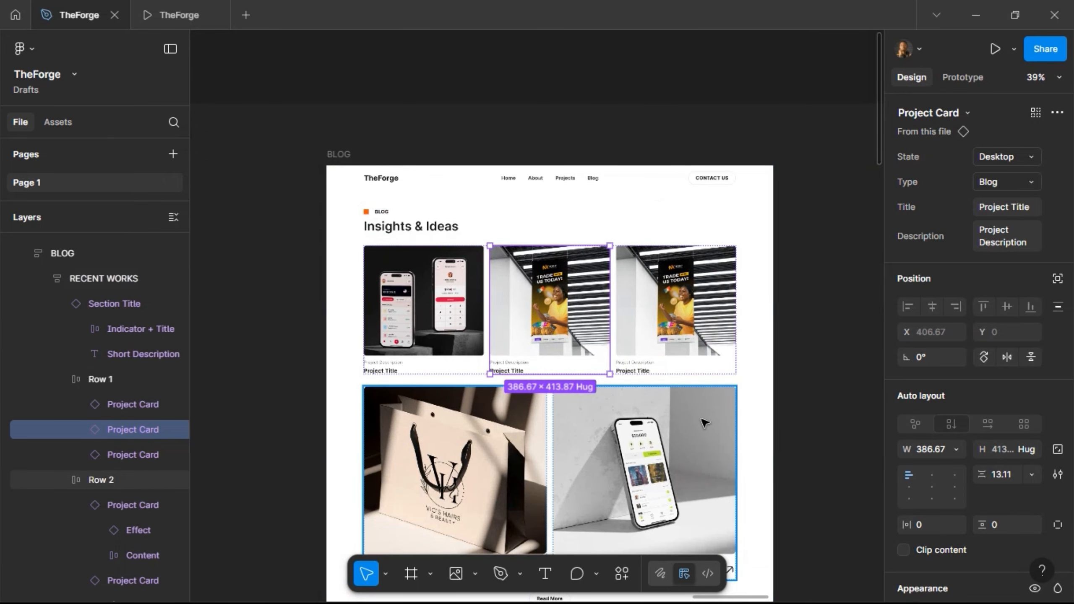
- Duplicate a Row 2 card to make three, and switch all three to the Blog type
click(676, 448)
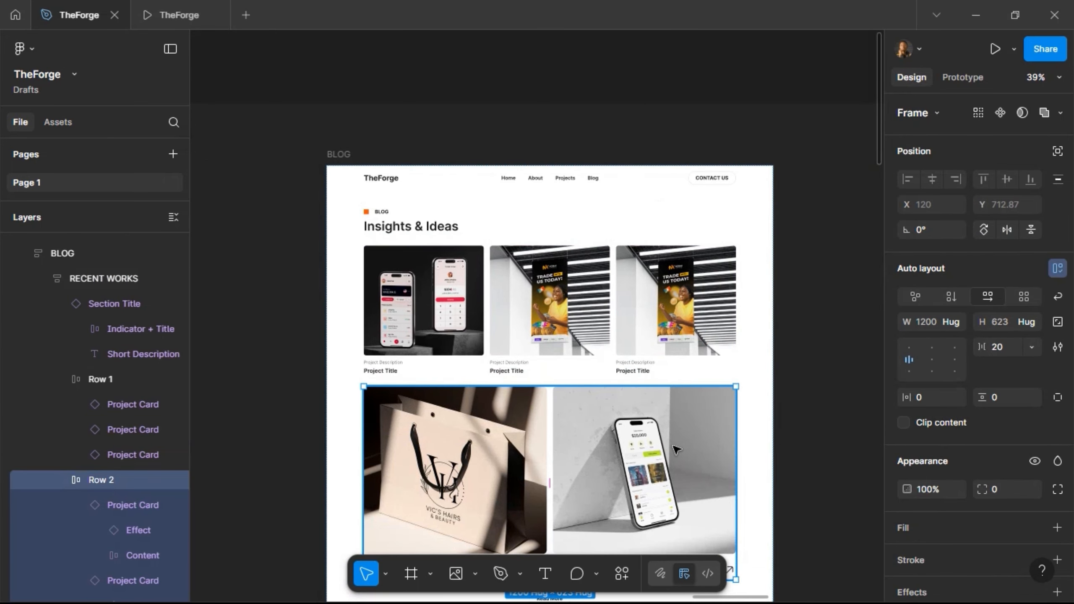
click(676, 449)
key(ctrl+d)
shift+click(546, 450)
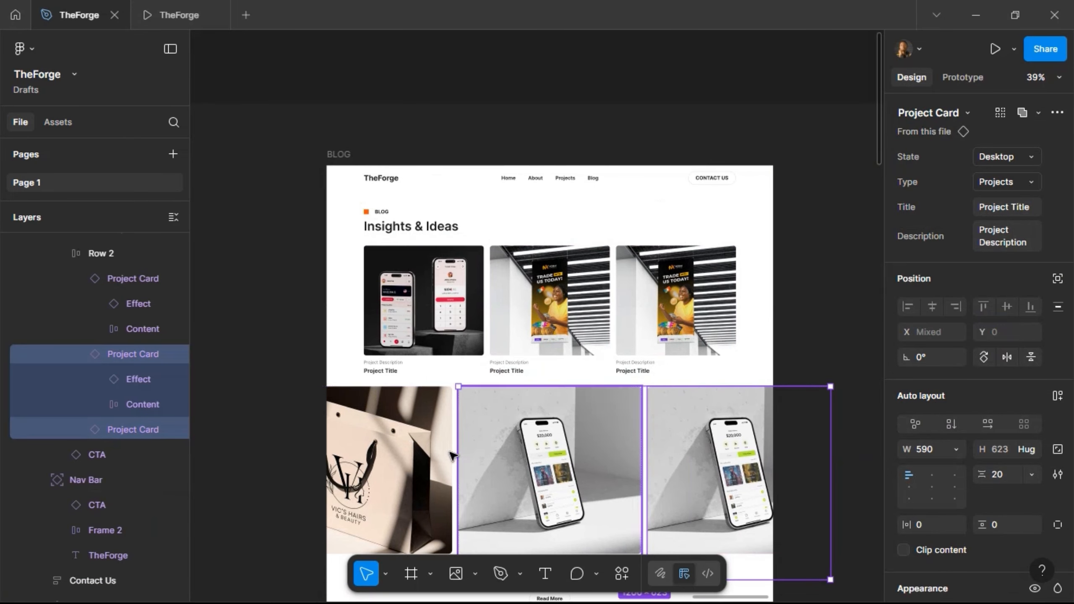
shift+click(447, 457)
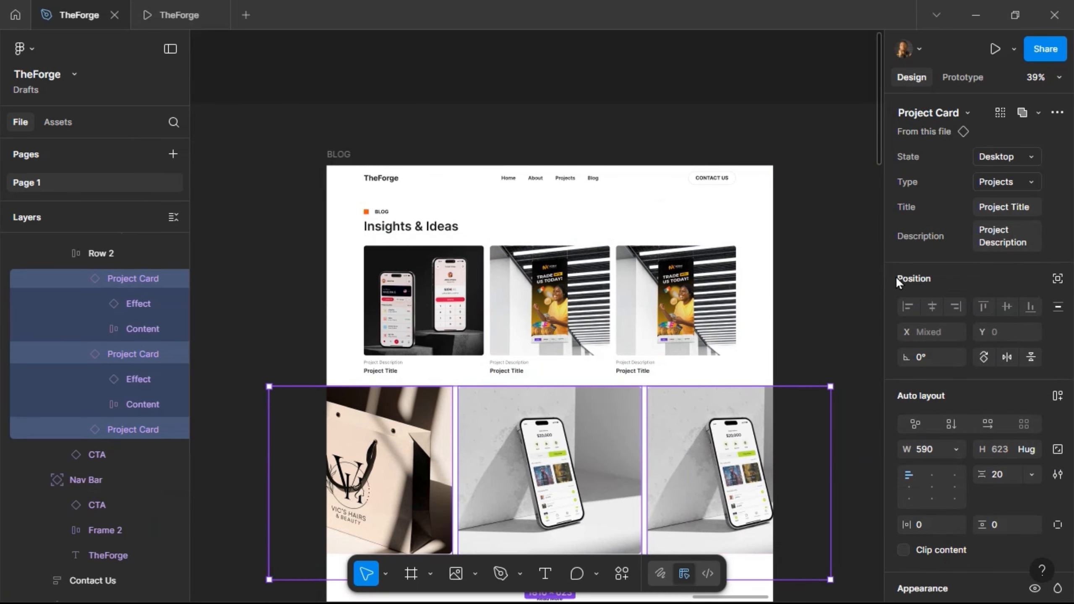
click(990, 185)
click(993, 206)
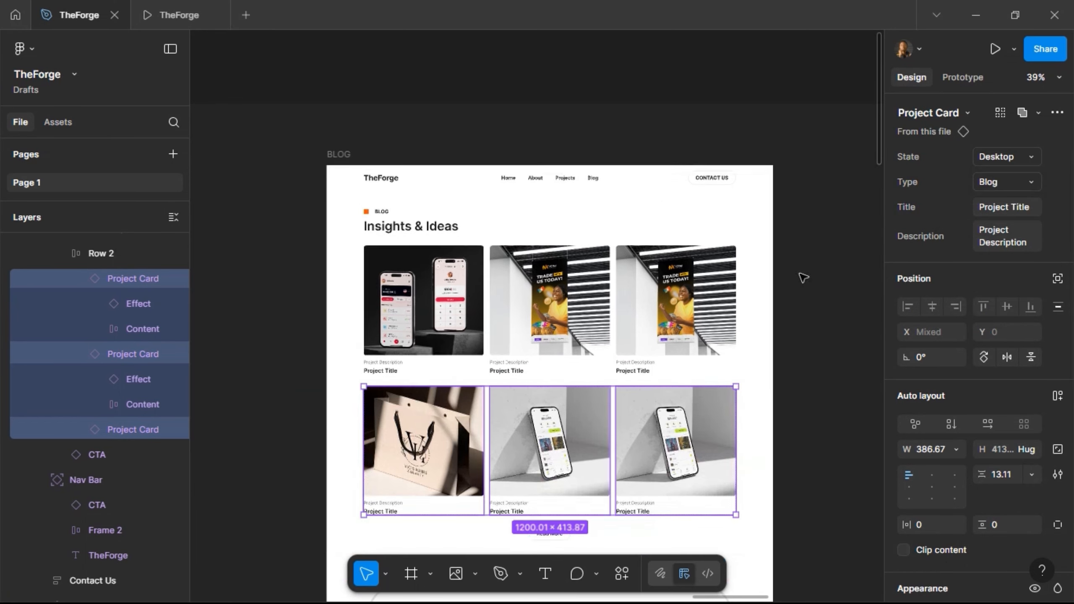
- Check the first and second card rows, then bring up the blog notes
click(644, 341)
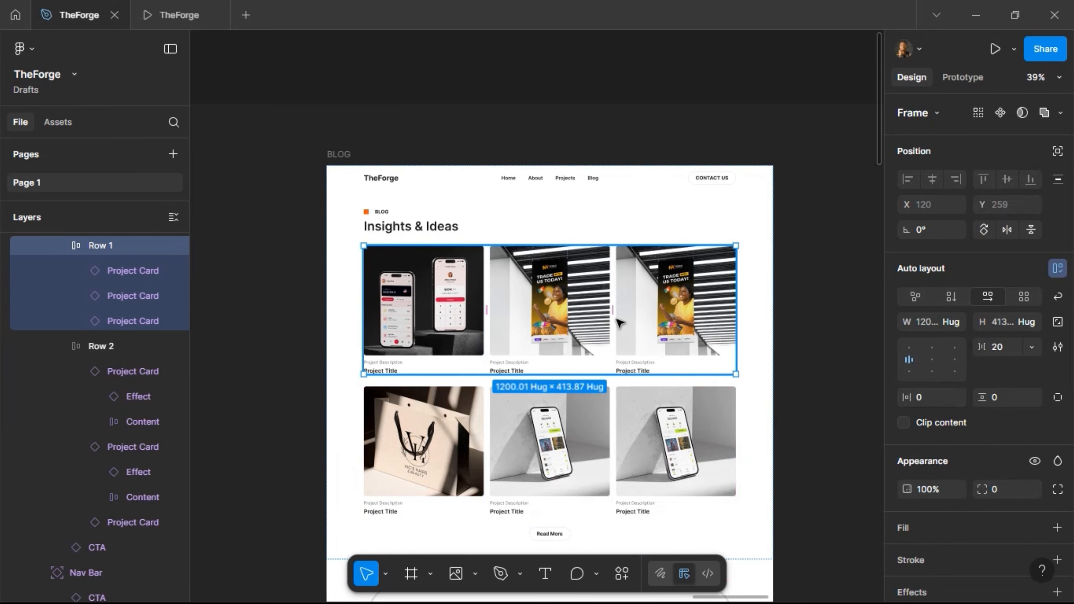
scroll(619, 321, down, 1)
ctrl+scroll(448, 275, up, 5)
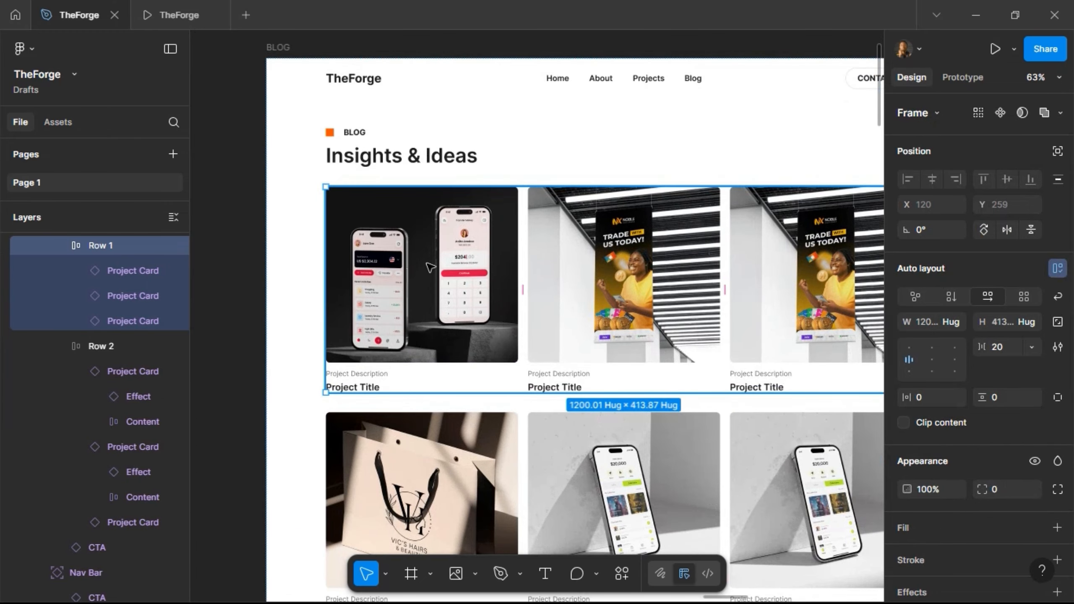
scroll(431, 265, right, 4)
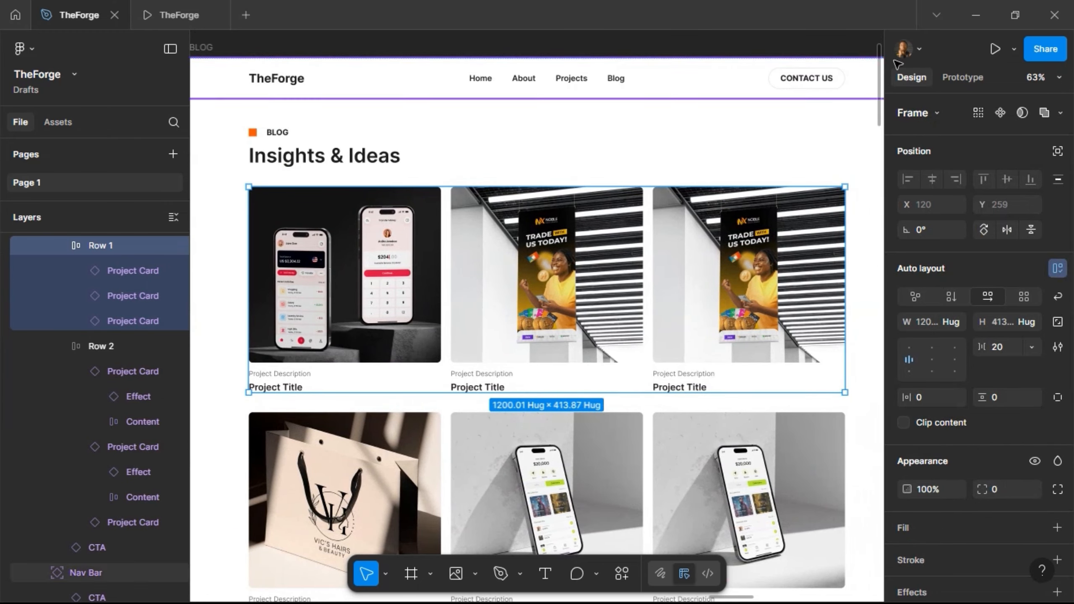
key(Tab)
click(976, 15)
- Select the 'Design Trends' category in the sticky note and return to Figma
click(92, 356)
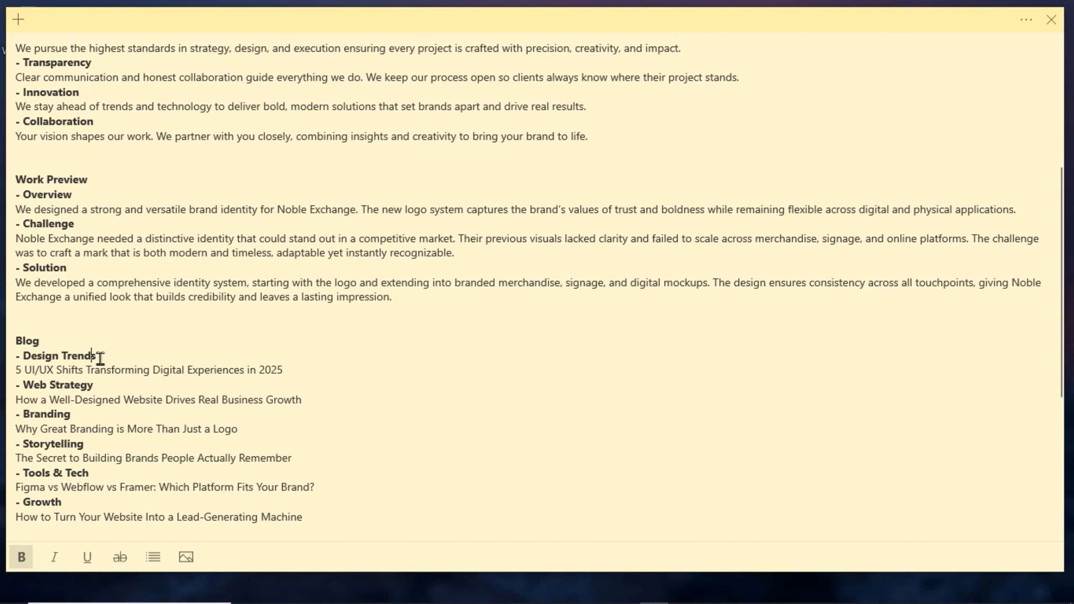
drag(106, 358, 31, 355)
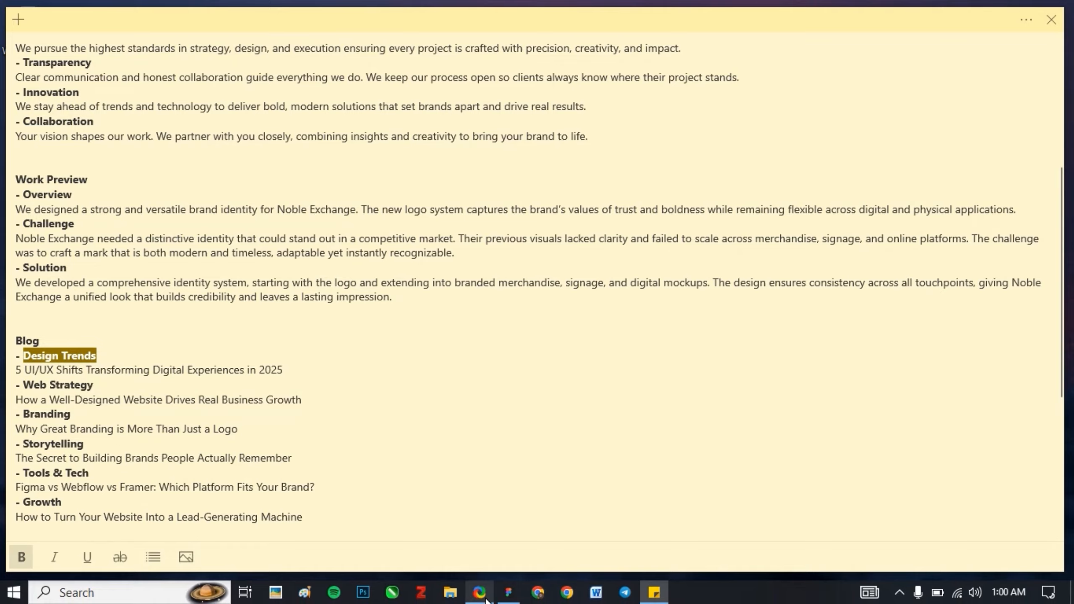
click(509, 596)
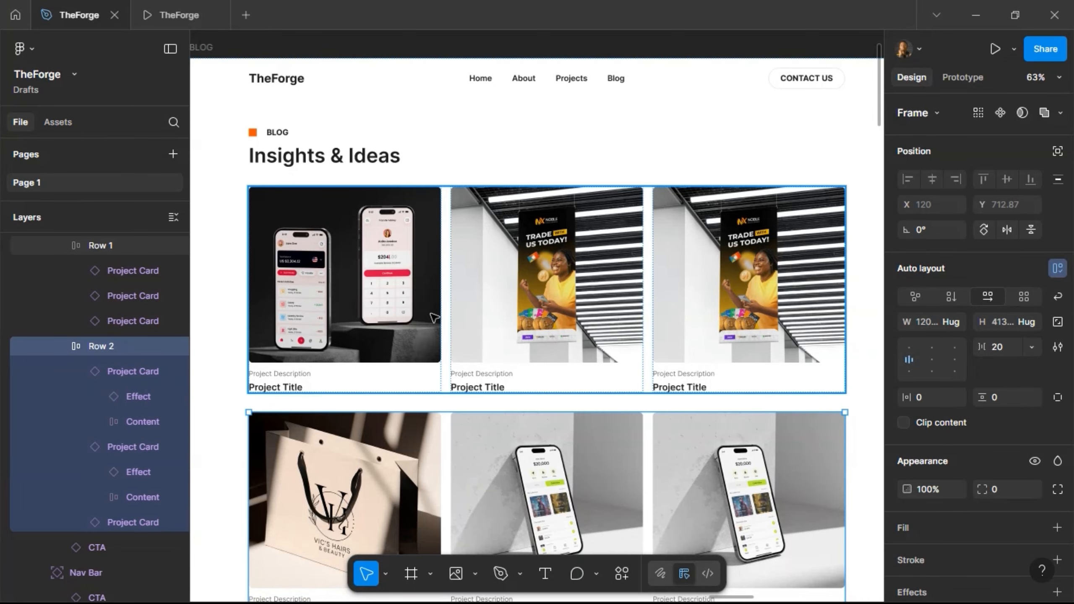
- Set the first card's description to Design Trends
click(332, 380)
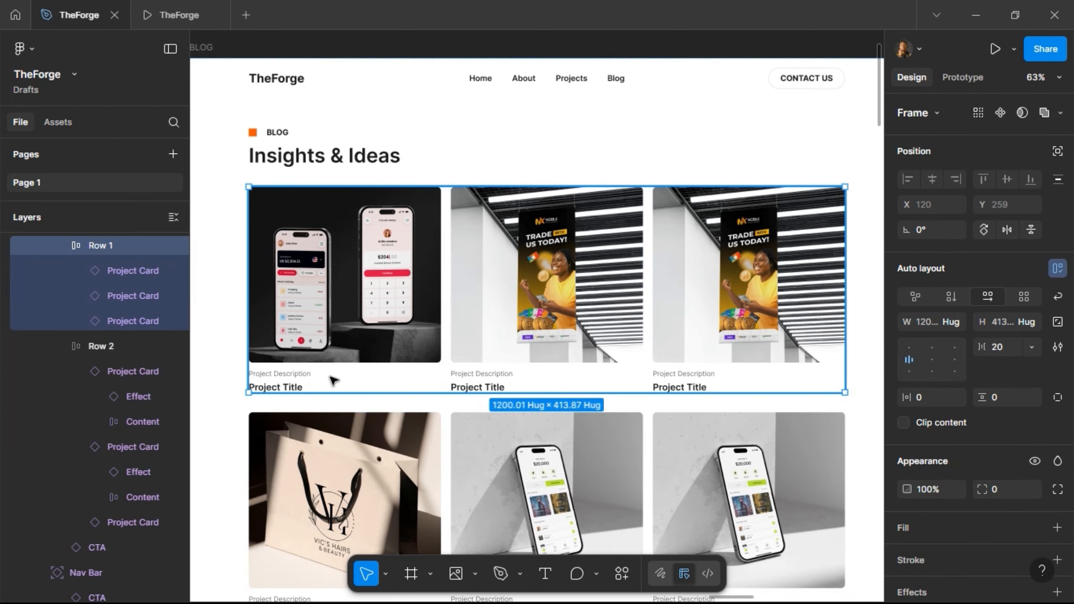
click(332, 380)
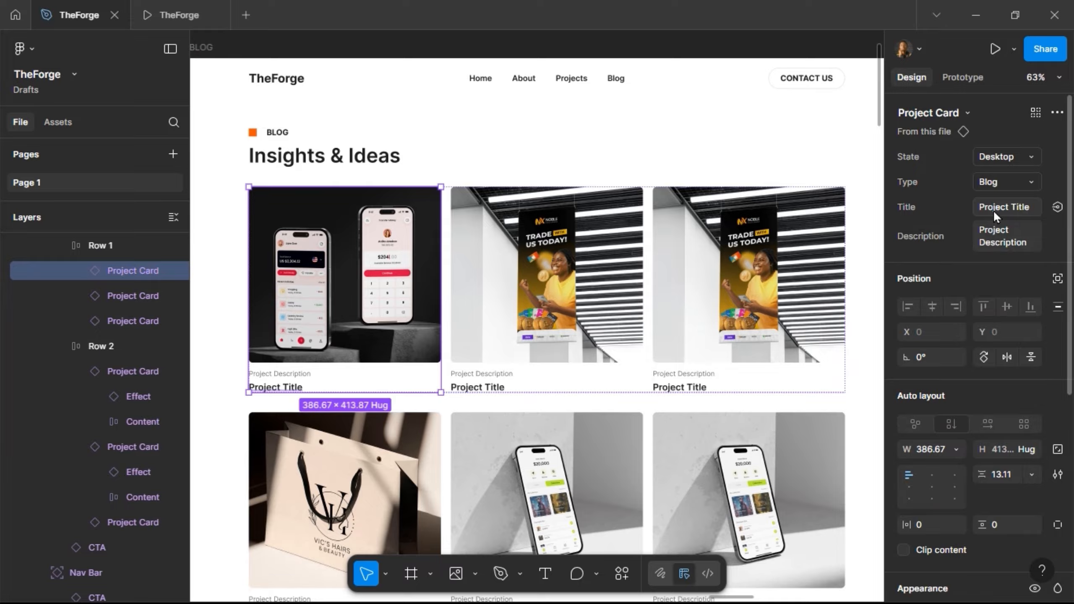
click(1001, 236)
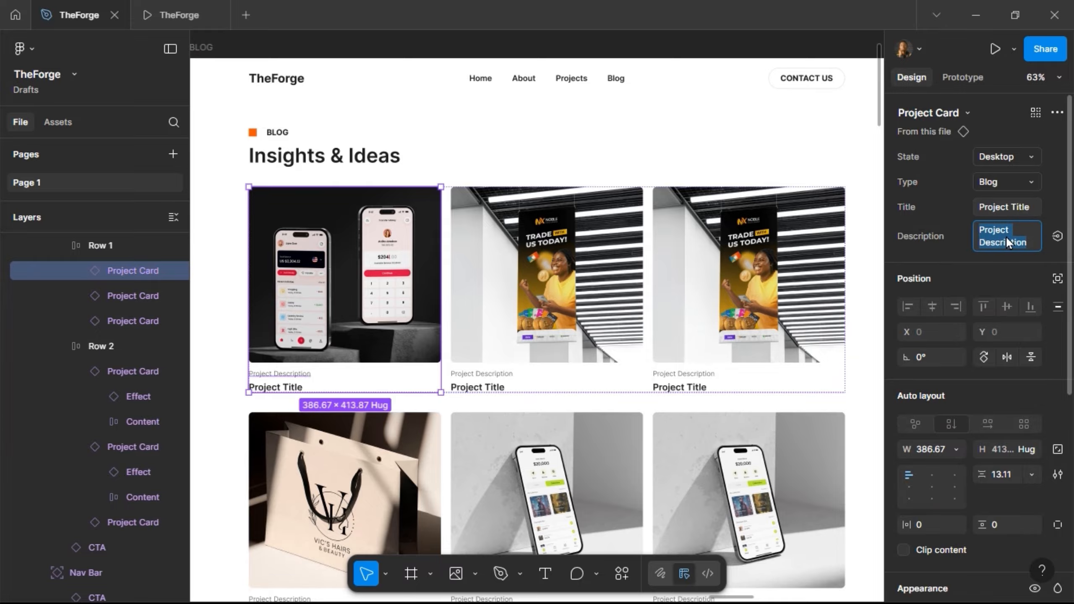
key(Return)
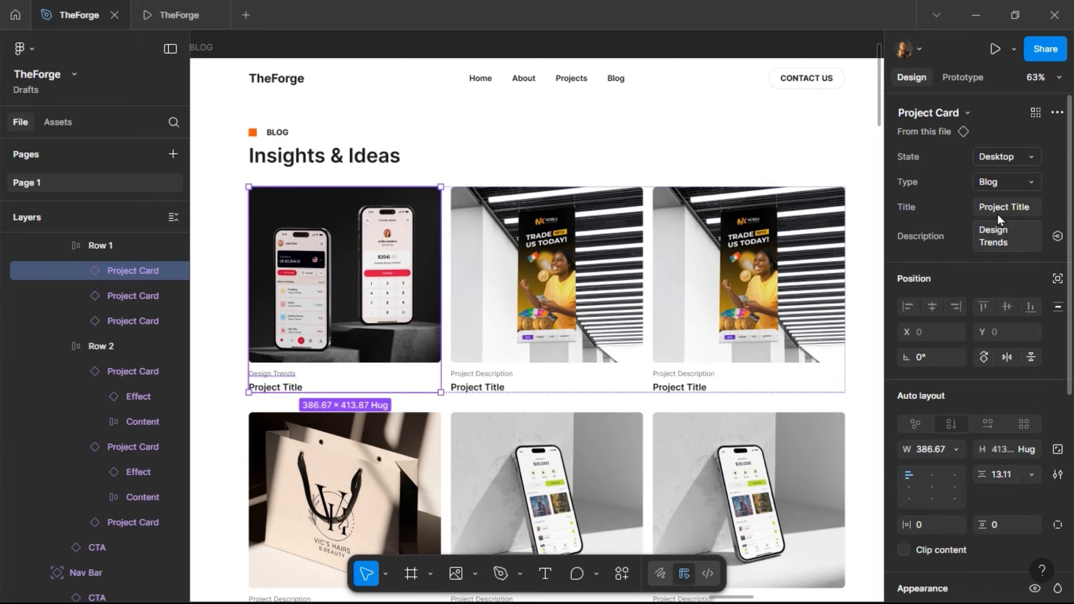
- Paste the first blog title from the notes into the first card's Title property
click(974, 13)
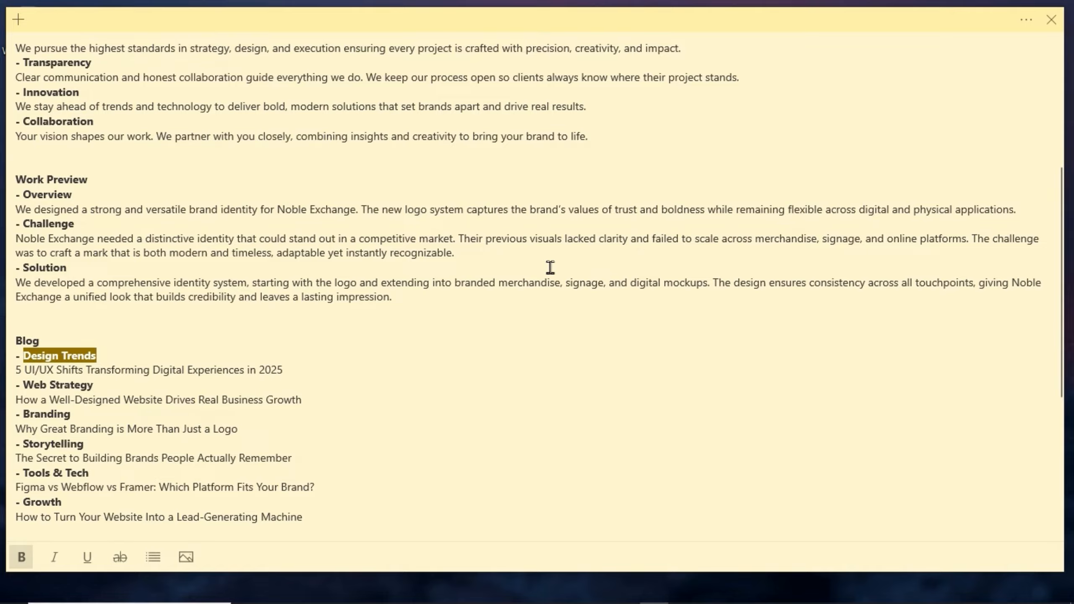
drag(286, 367, 18, 373)
key(ctrl+c)
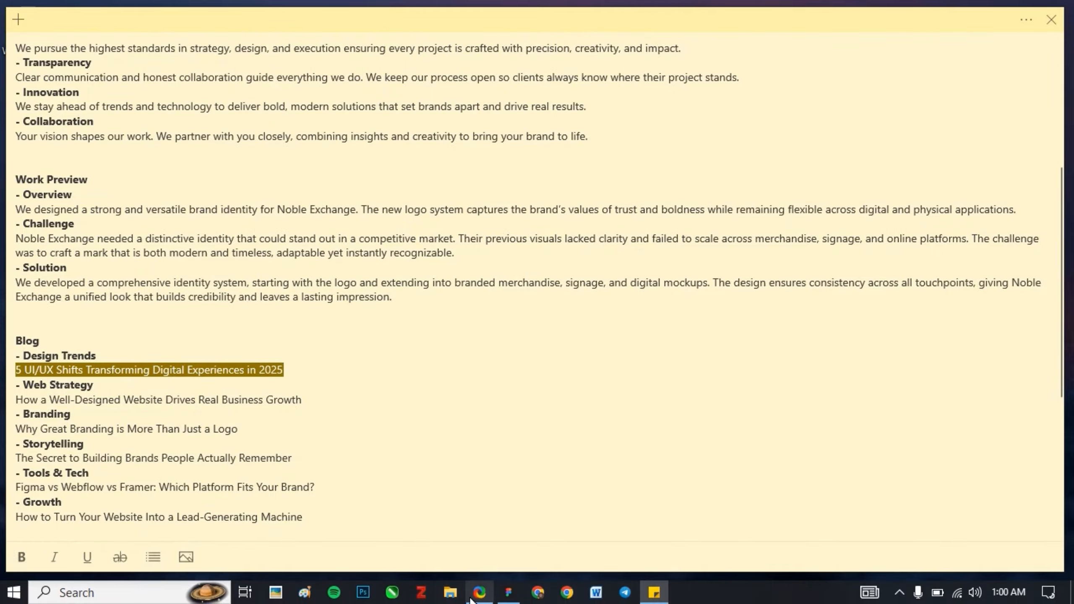
click(494, 593)
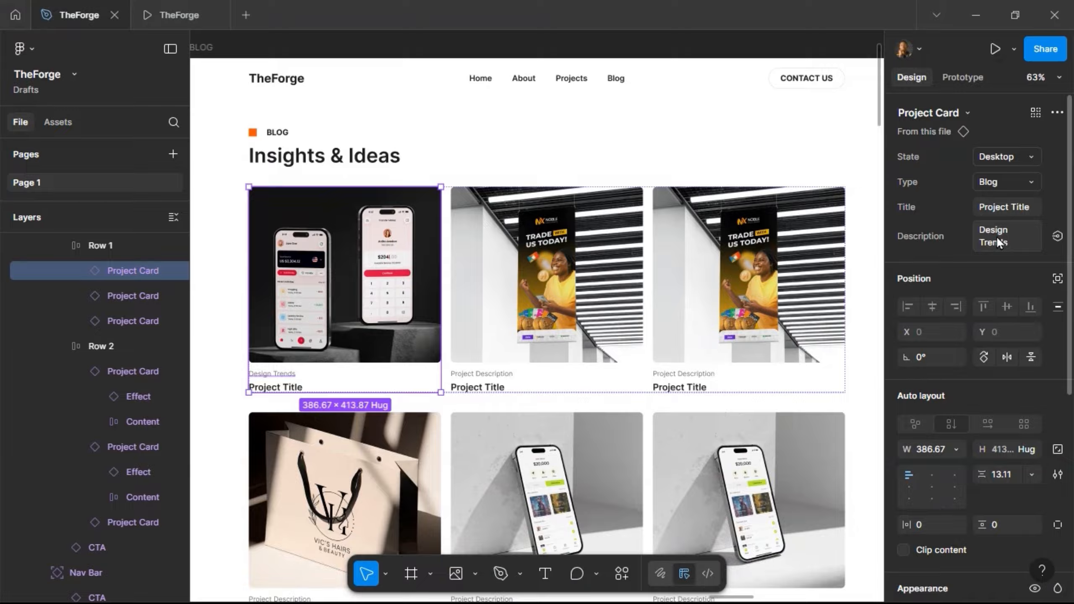
click(1005, 209)
key(ctrl+v)
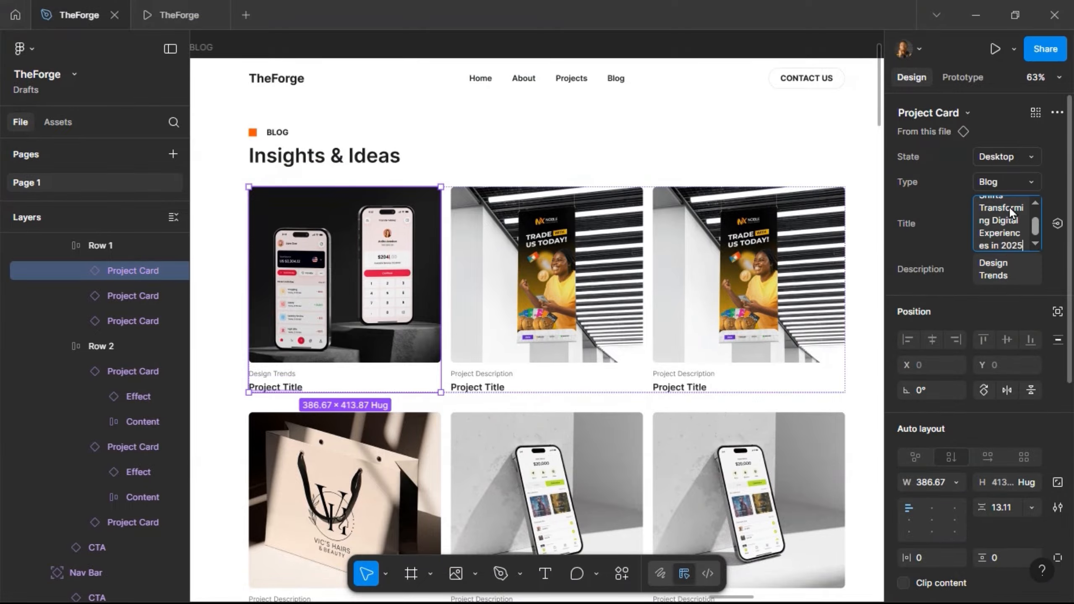
key(Return)
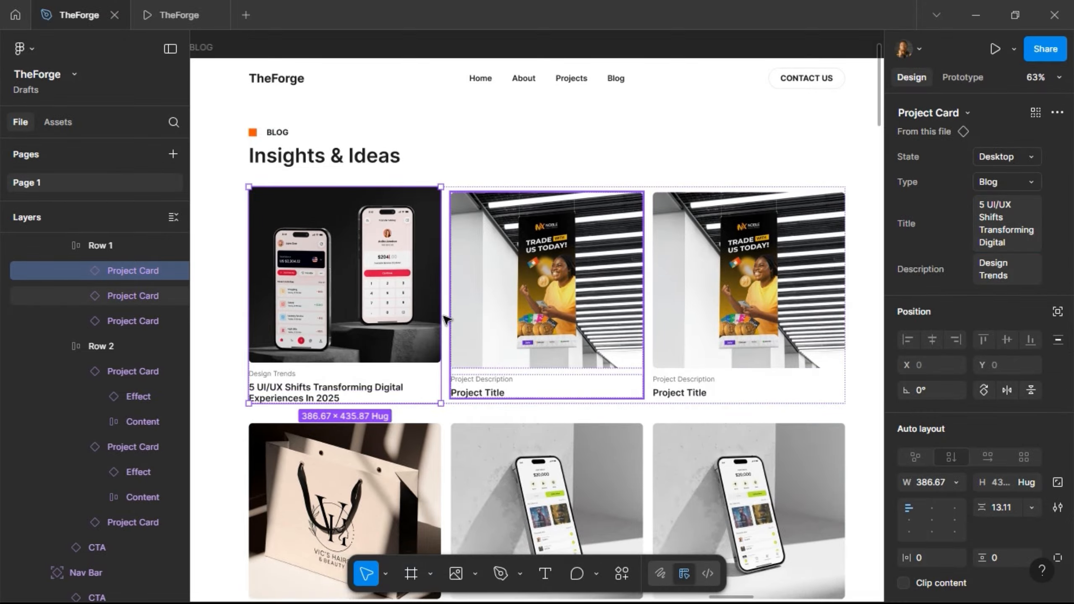
- In the main component, change the placeholder texts to 'Cartegory' and 'Blog Title'
right_click(429, 315)
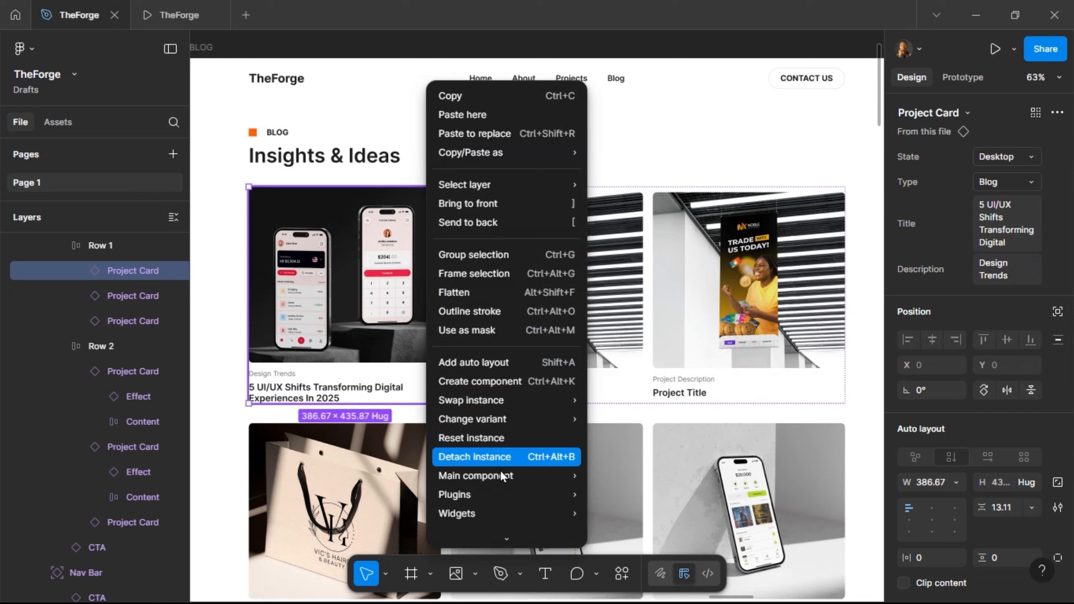
mouse_move(501, 474)
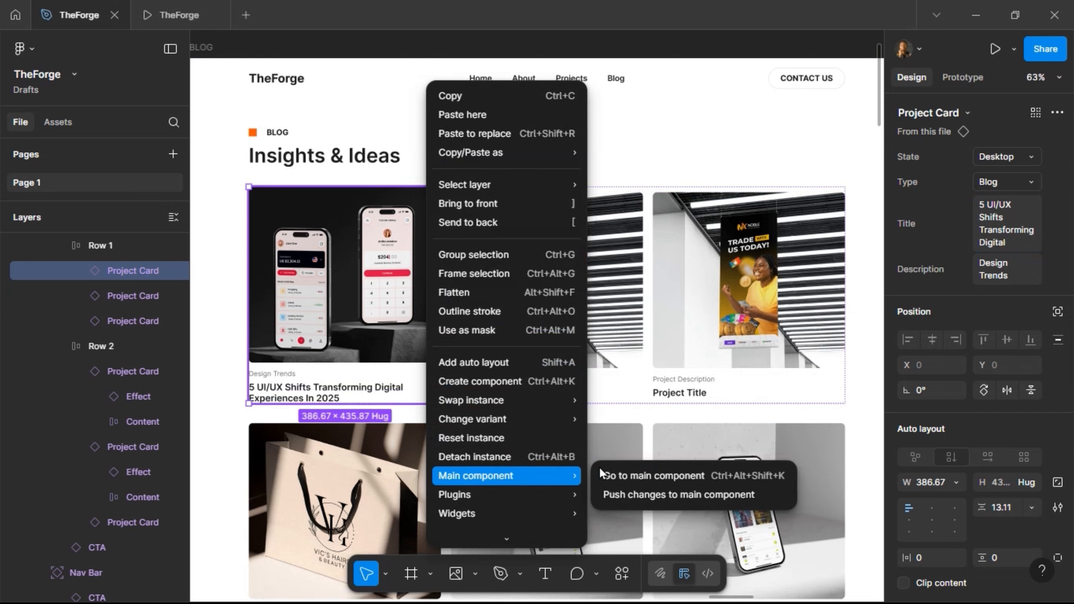
click(624, 476)
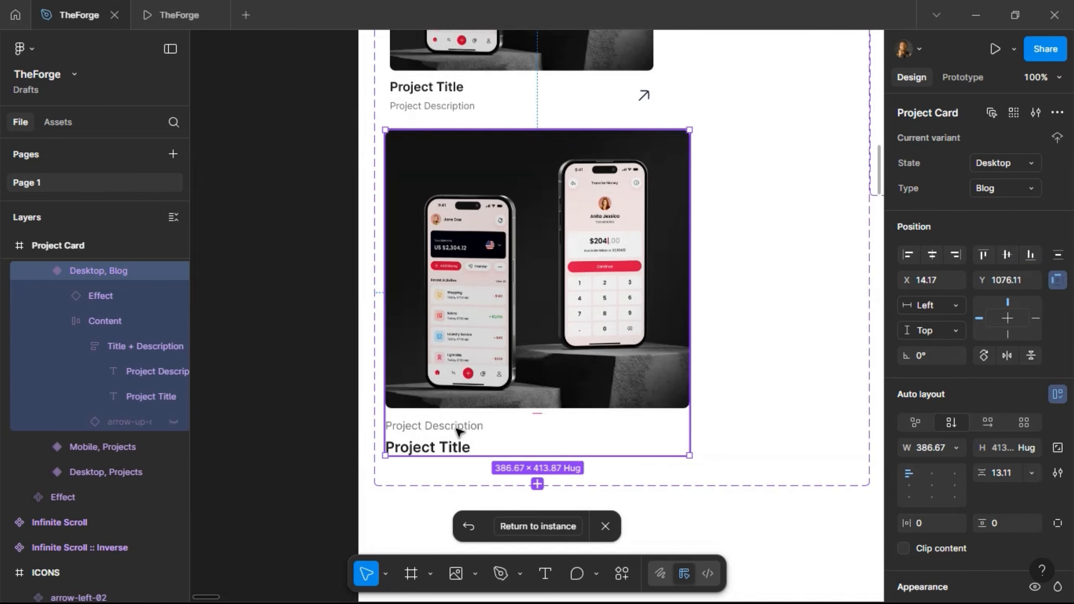
click(458, 431)
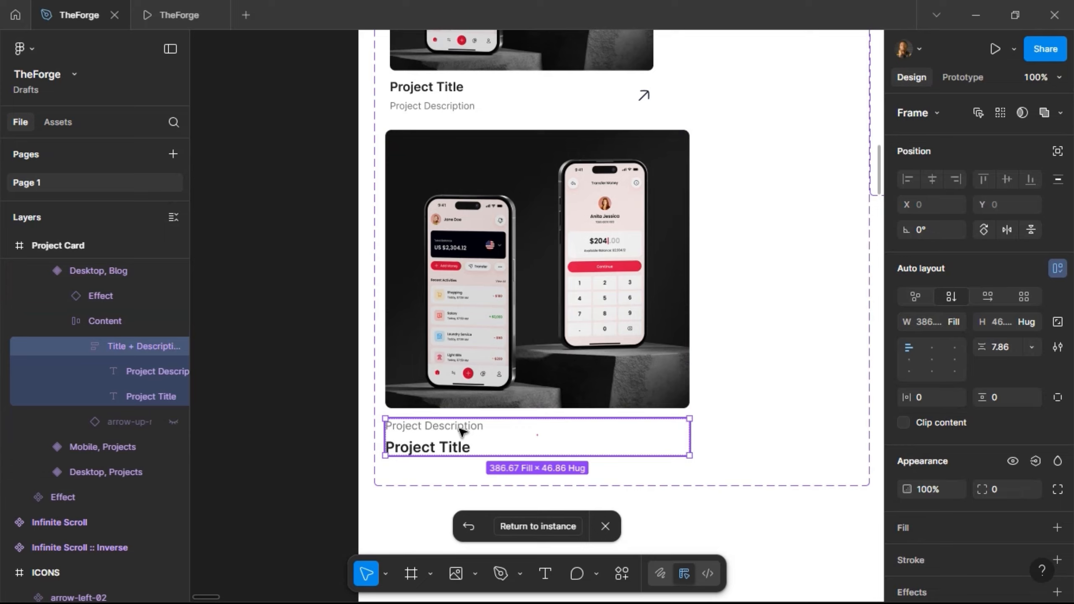
click(462, 431)
double_click(460, 429)
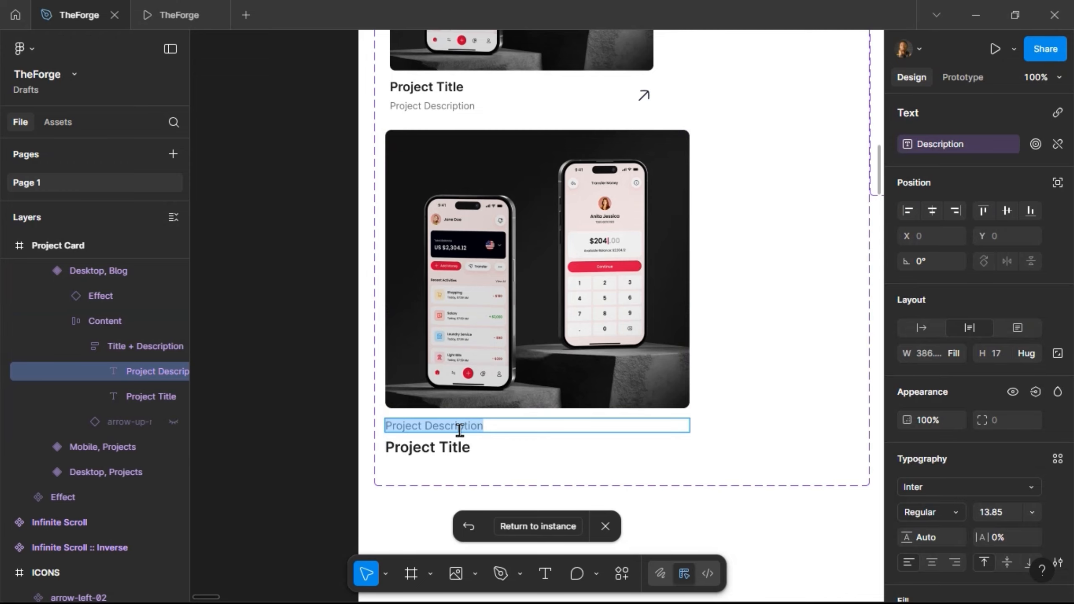
text(Ca)
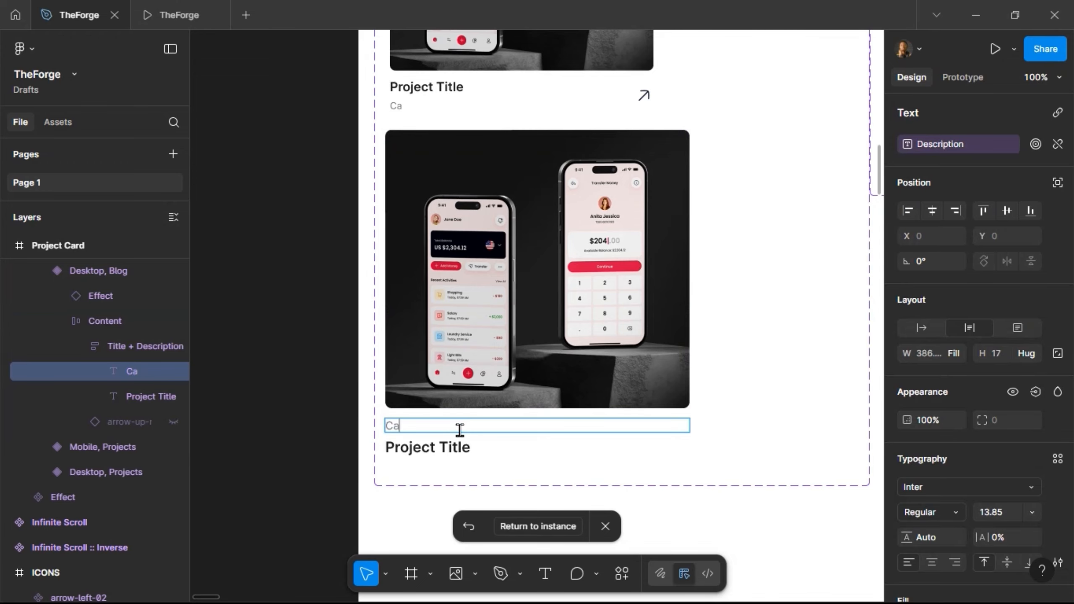
text(rtego)
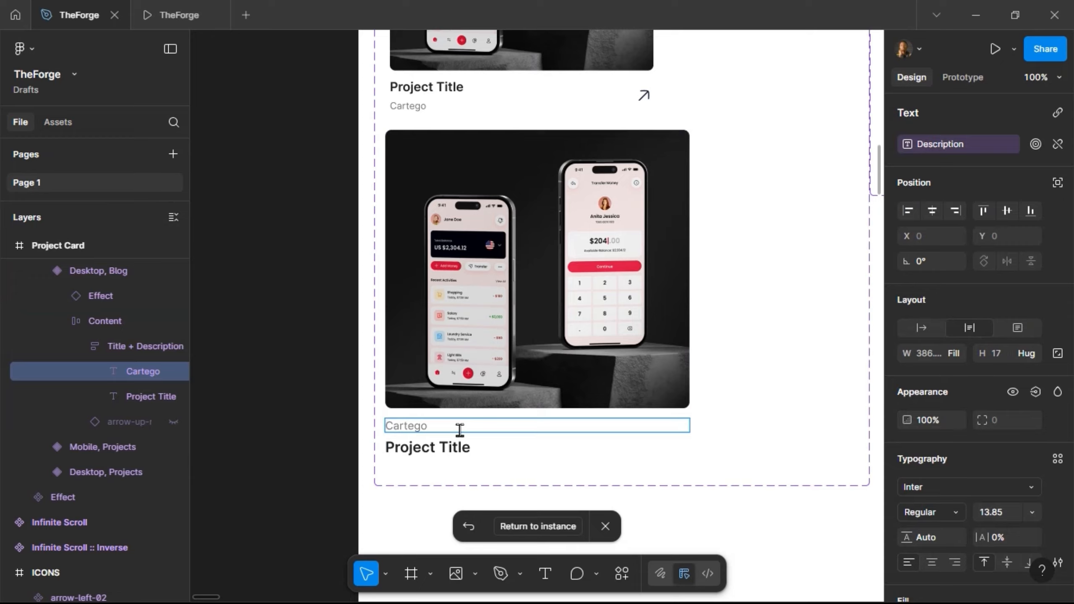
text(ry)
click(473, 449)
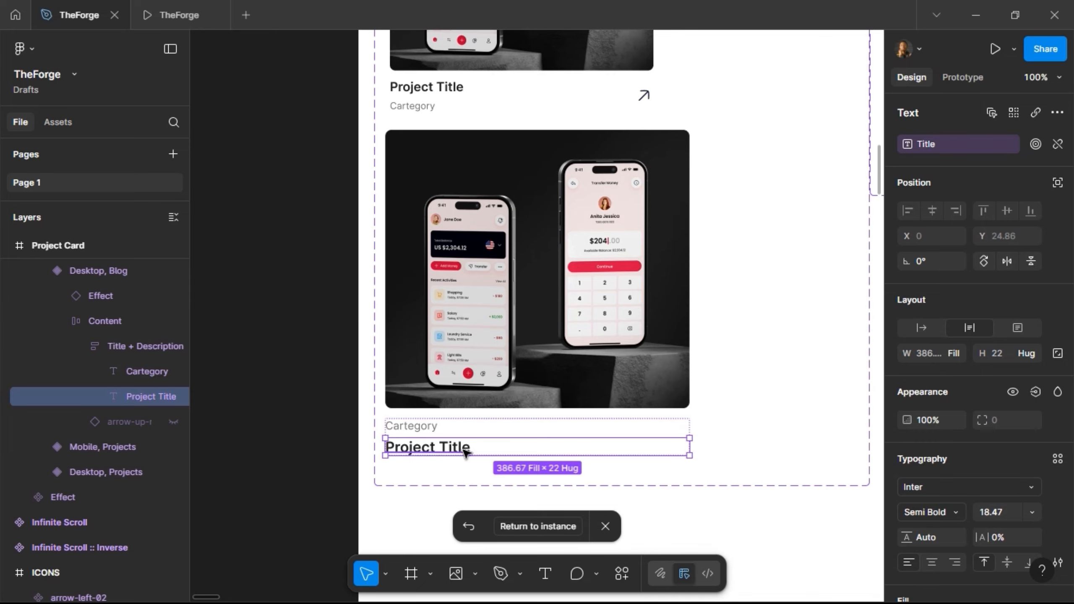
double_click(464, 449)
text(Blo)
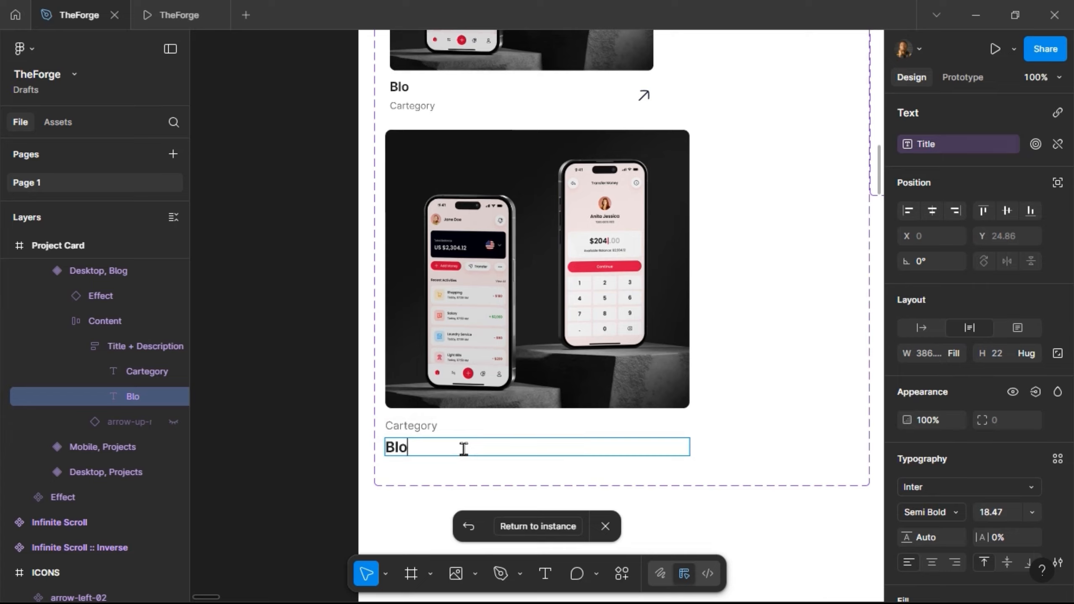
text(g Tit)
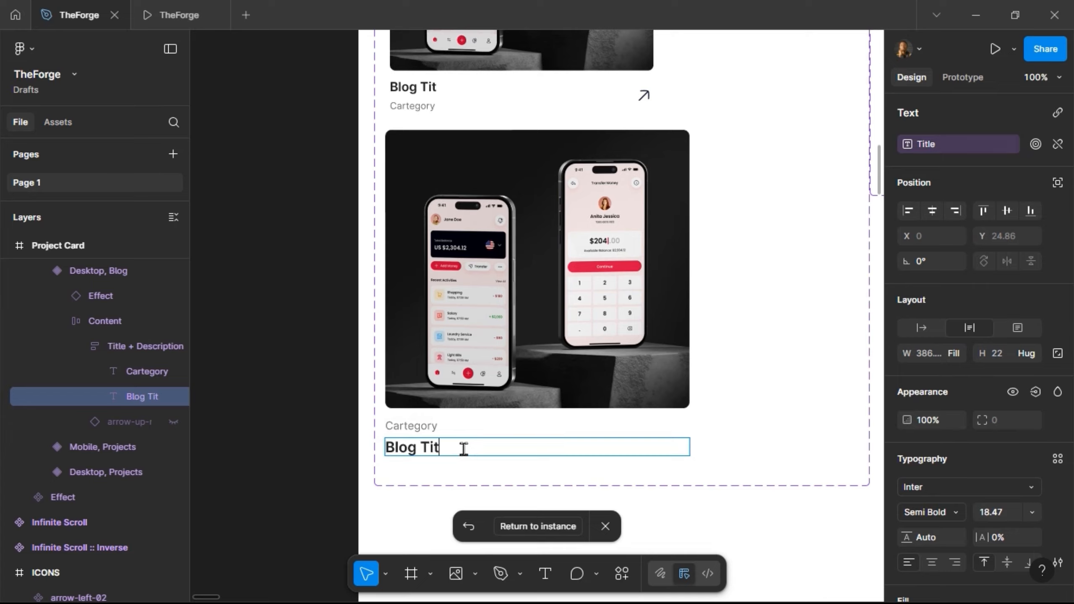
text(le)
click(515, 428)
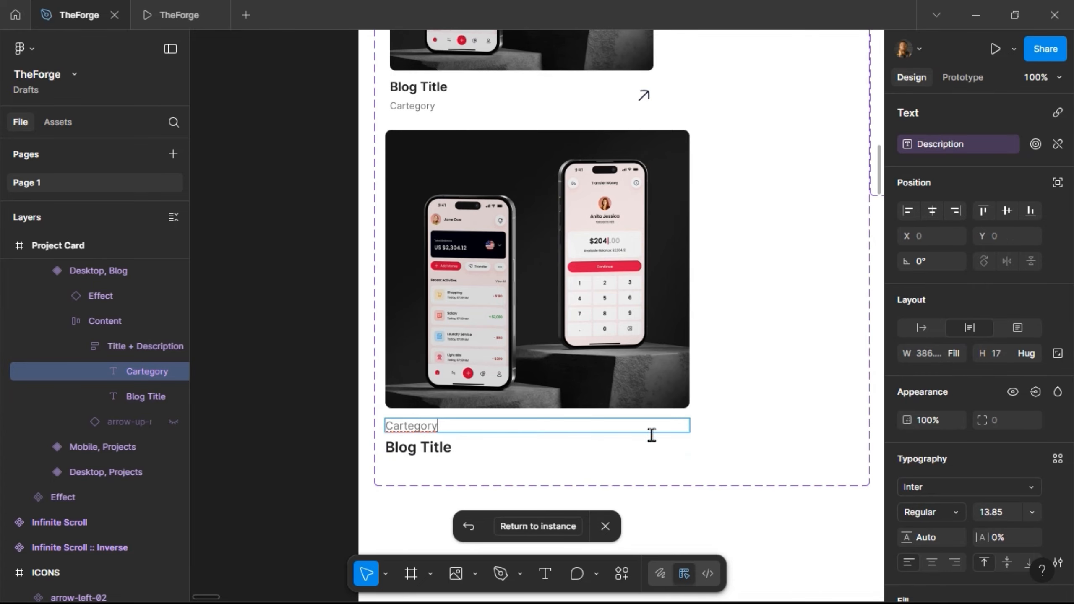
key(Escape)
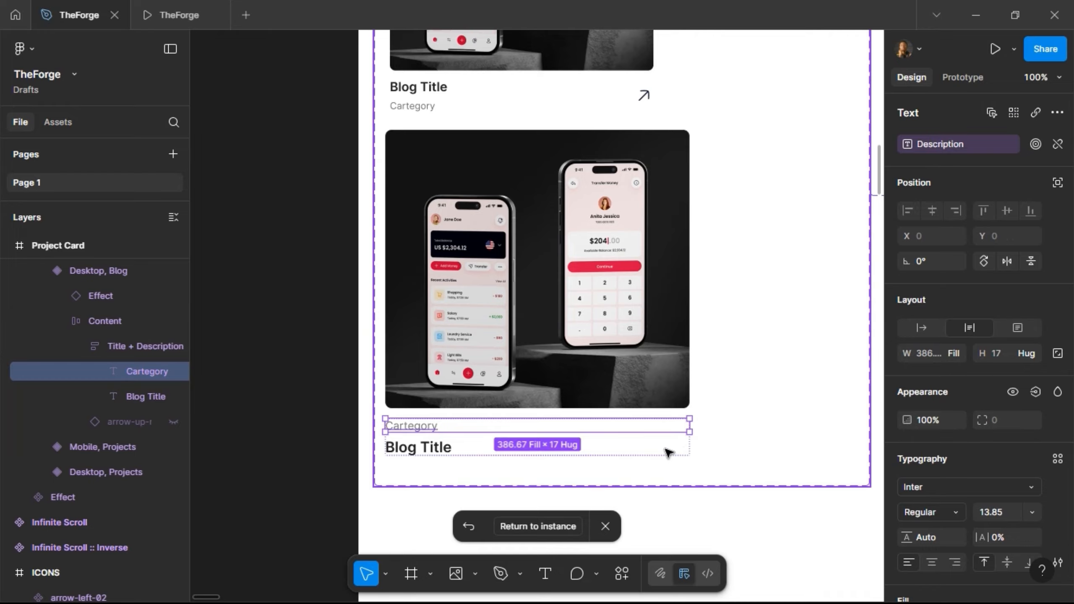
- Unlink the category text from Description and link it to a new Category text property
click(1056, 146)
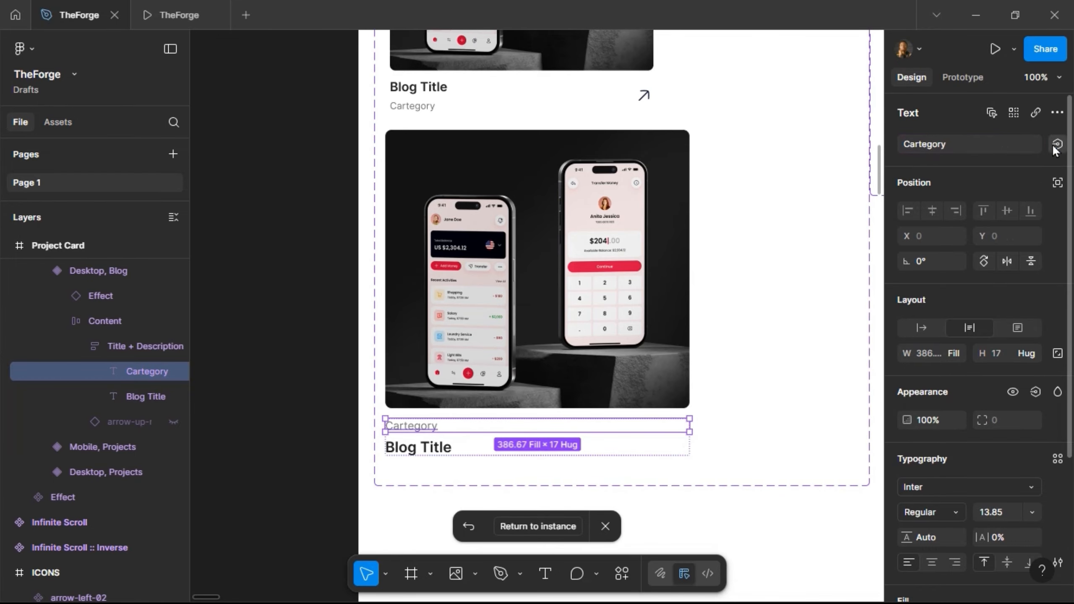
click(1056, 146)
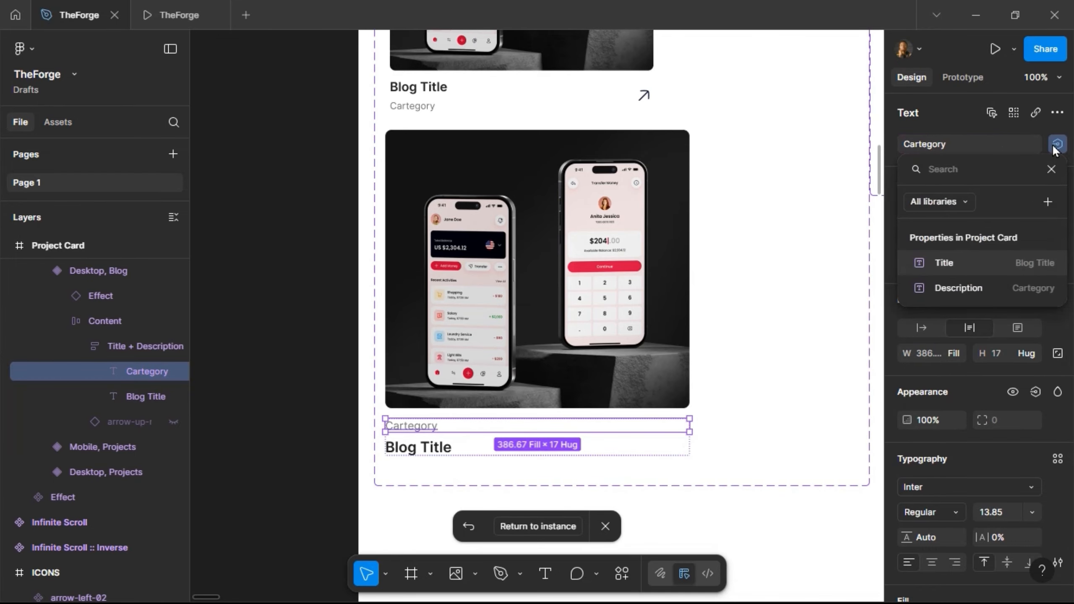
click(1046, 205)
text(Ca)
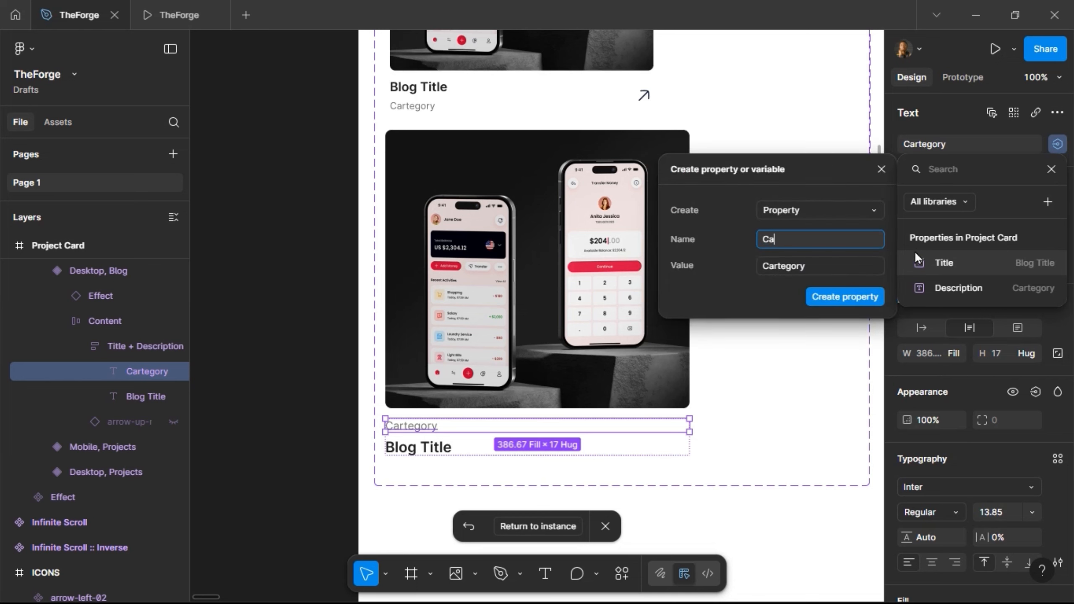
text(tegory)
click(822, 264)
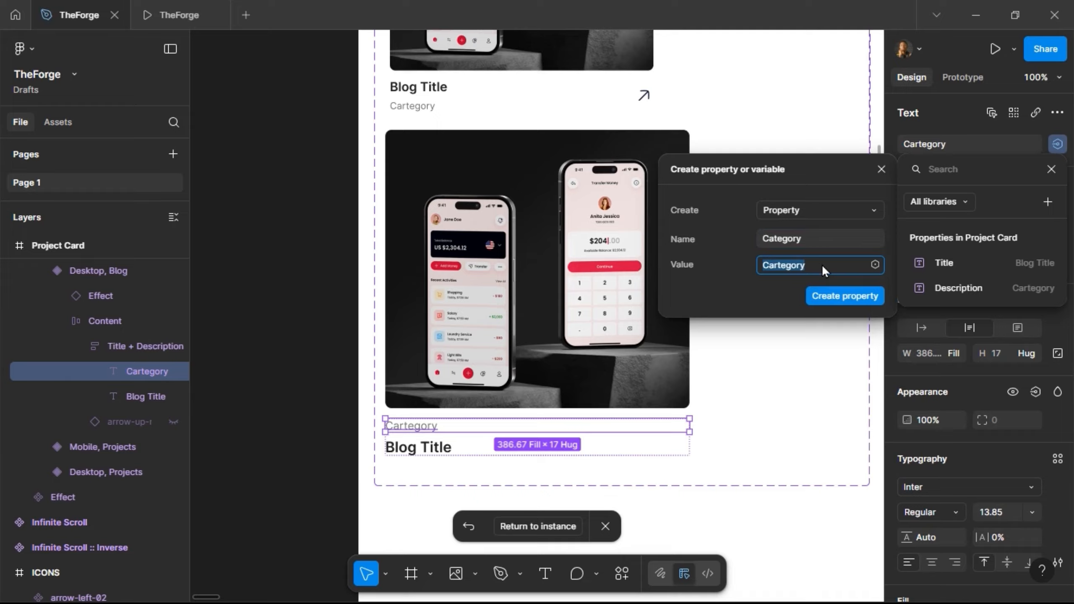
text(Categ)
key(Return)
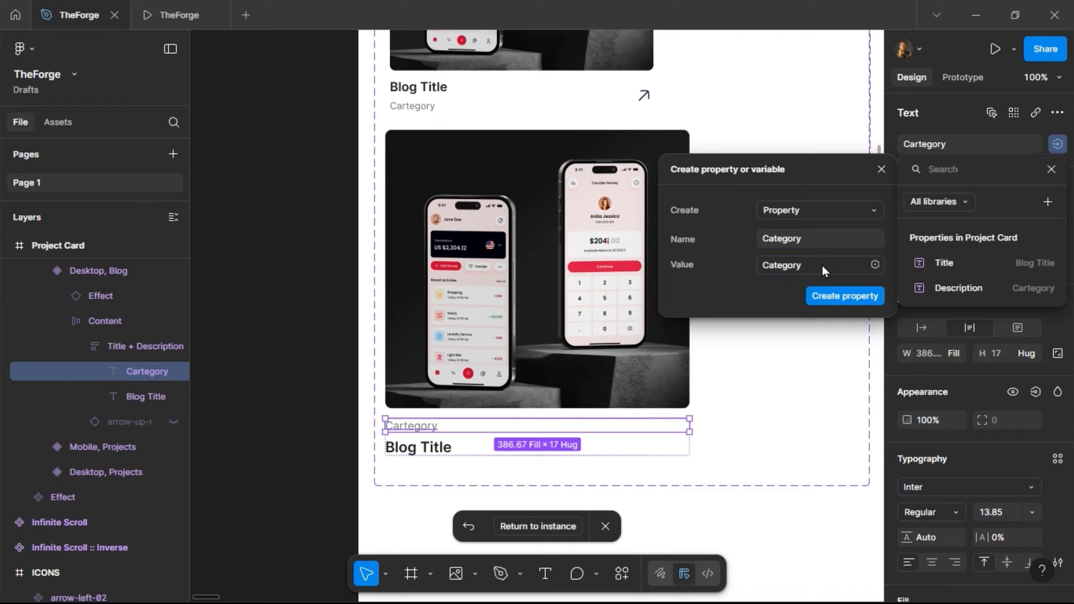
click(829, 299)
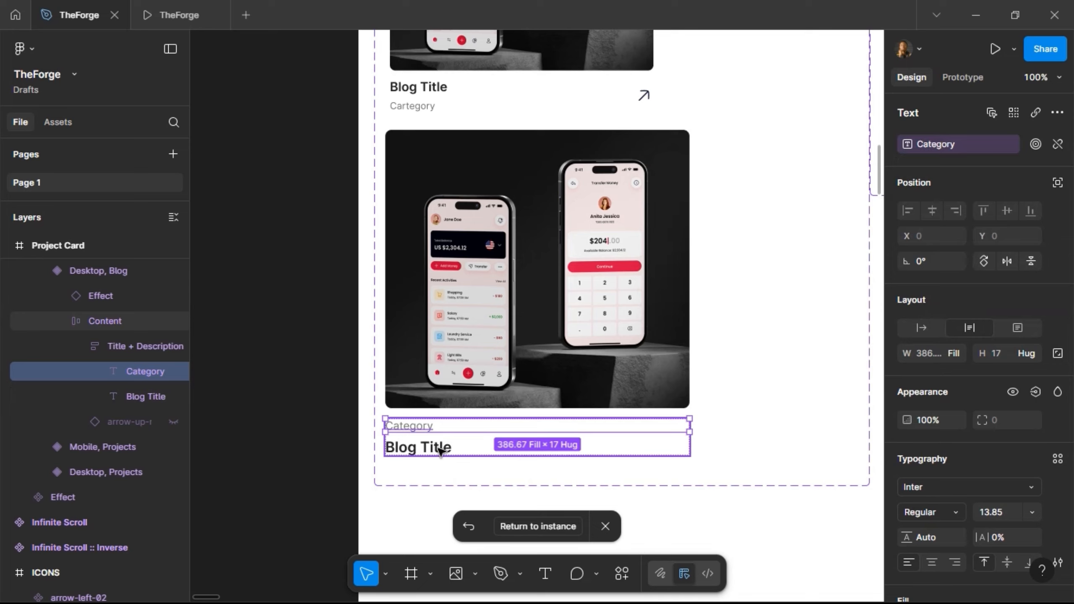
- Link the title text to a new Blog Title property and return to the Blog page
double_click(440, 451)
key(Escape)
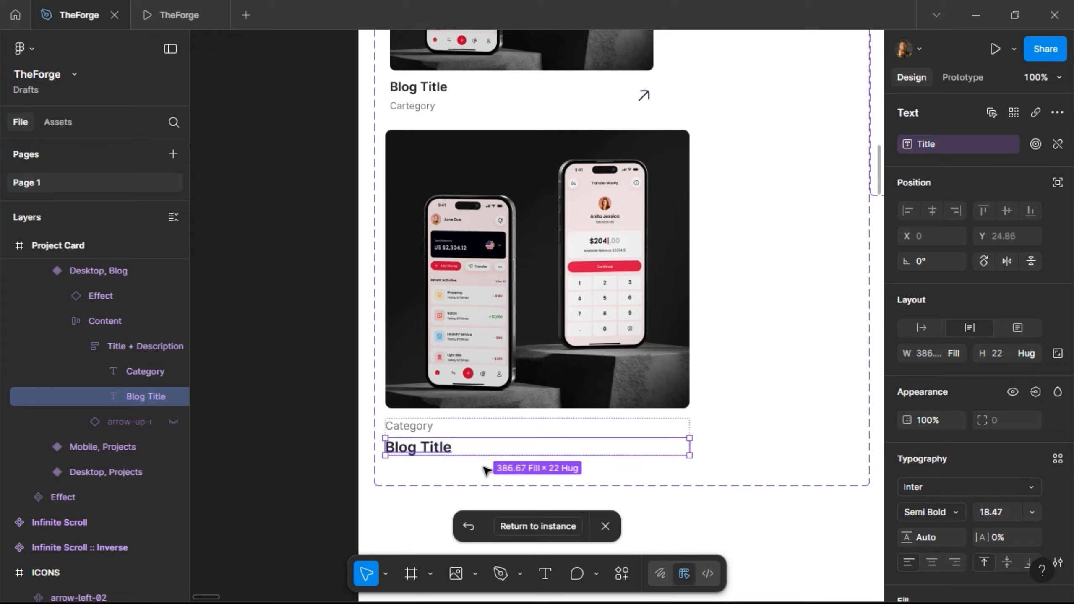
click(1057, 144)
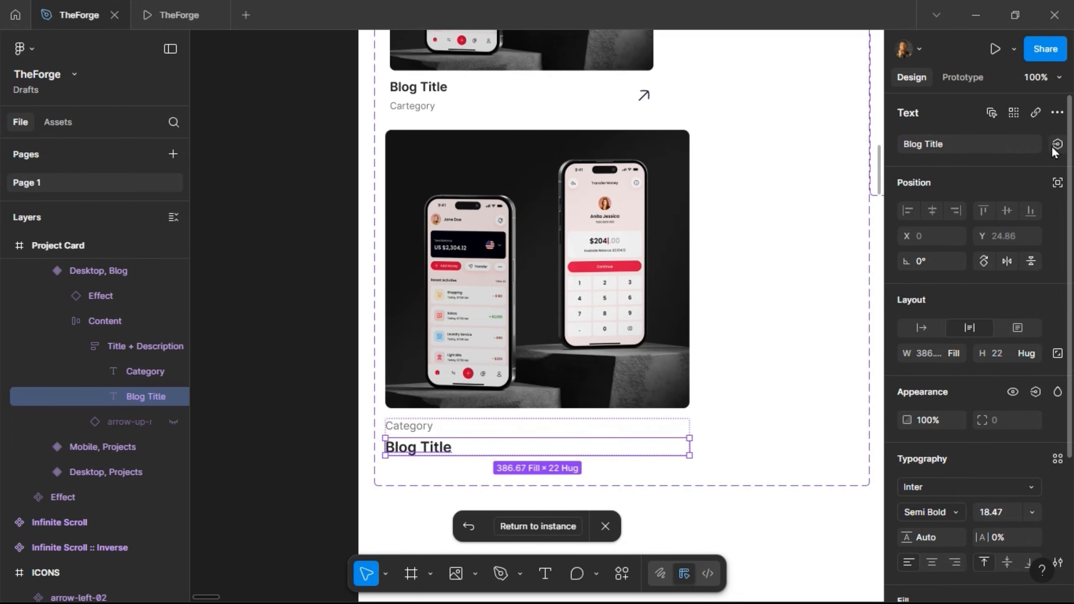
click(1057, 145)
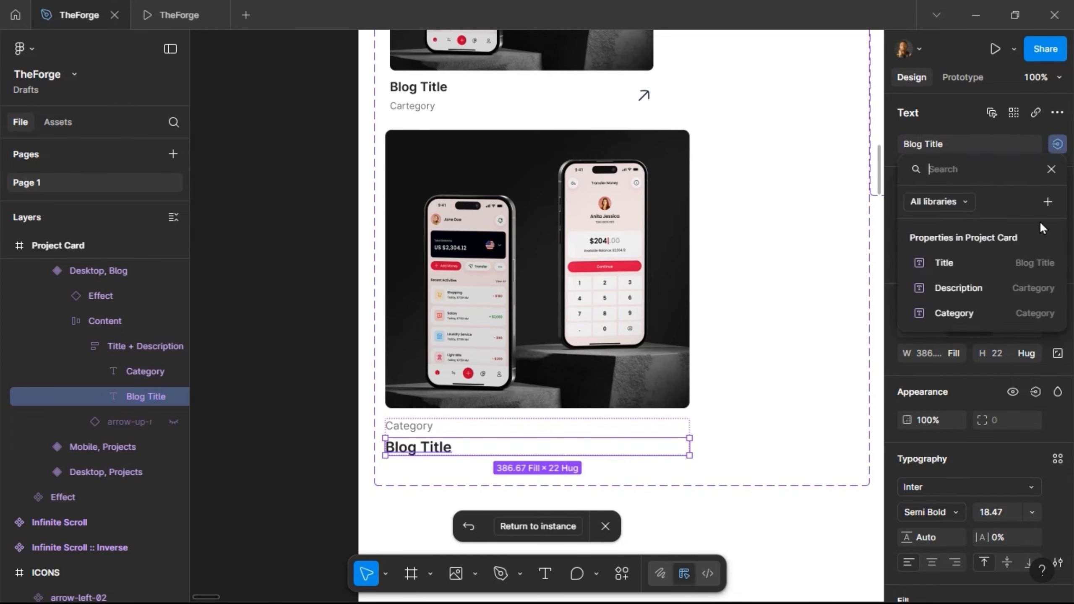
click(1048, 202)
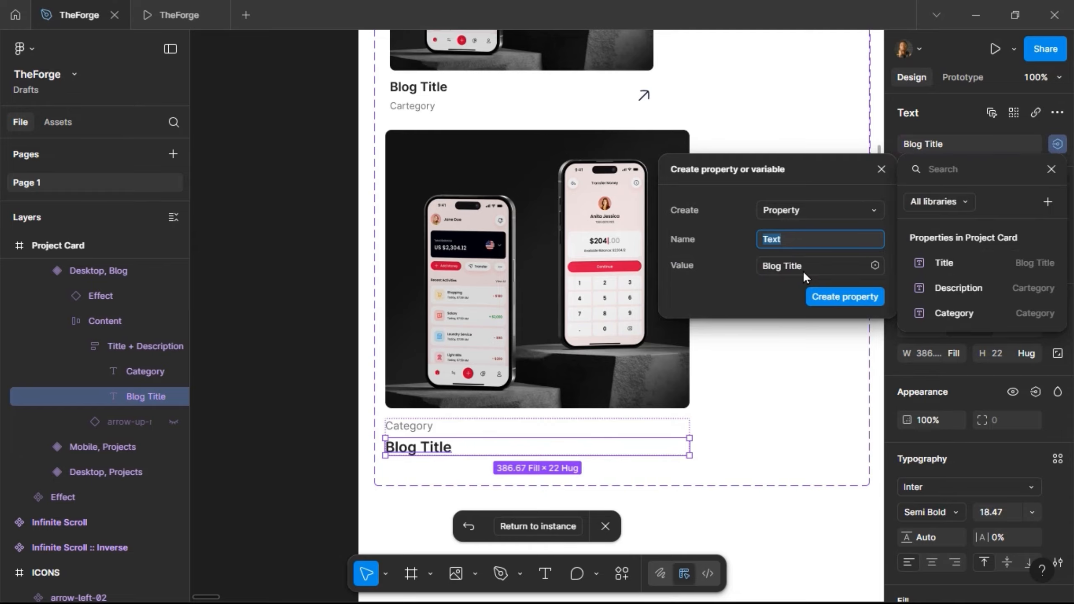
text(Blog Titl)
key(Return)
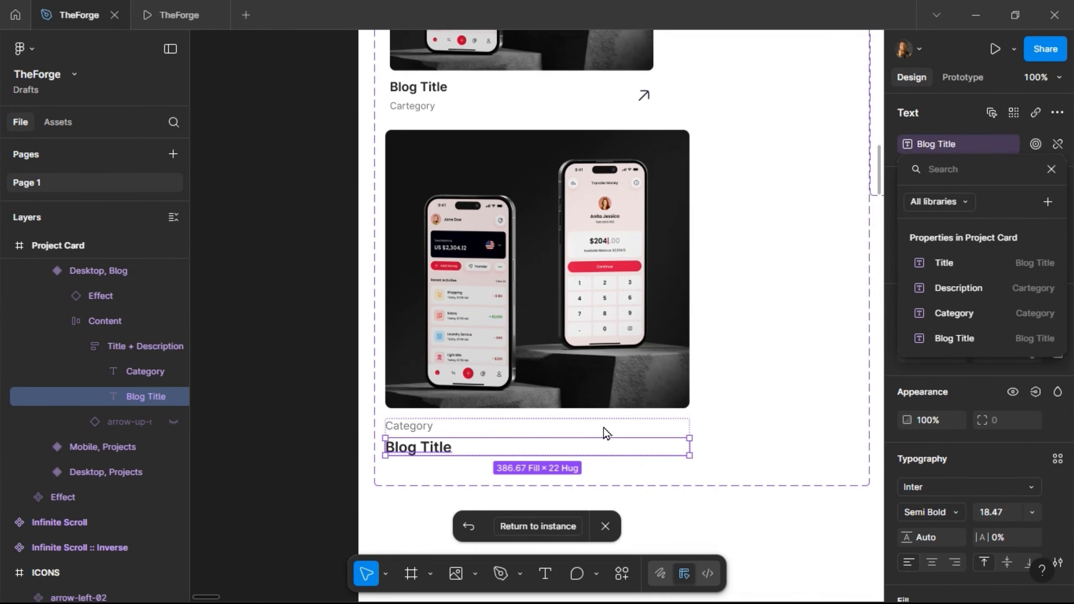
click(547, 526)
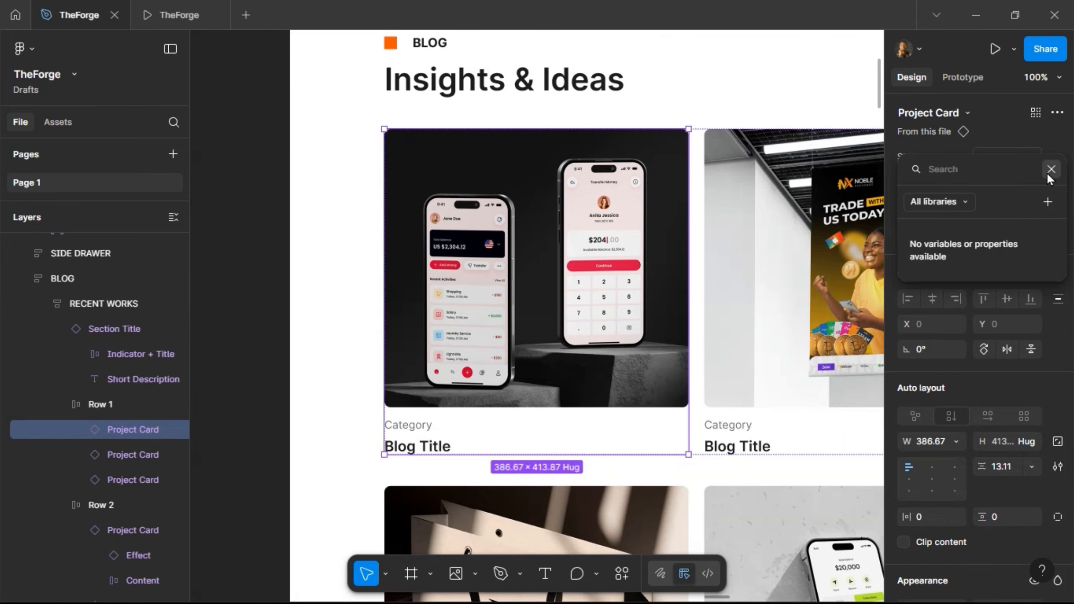
- Copy 'Design Trends' from the notes into the first card's Category property
click(1052, 169)
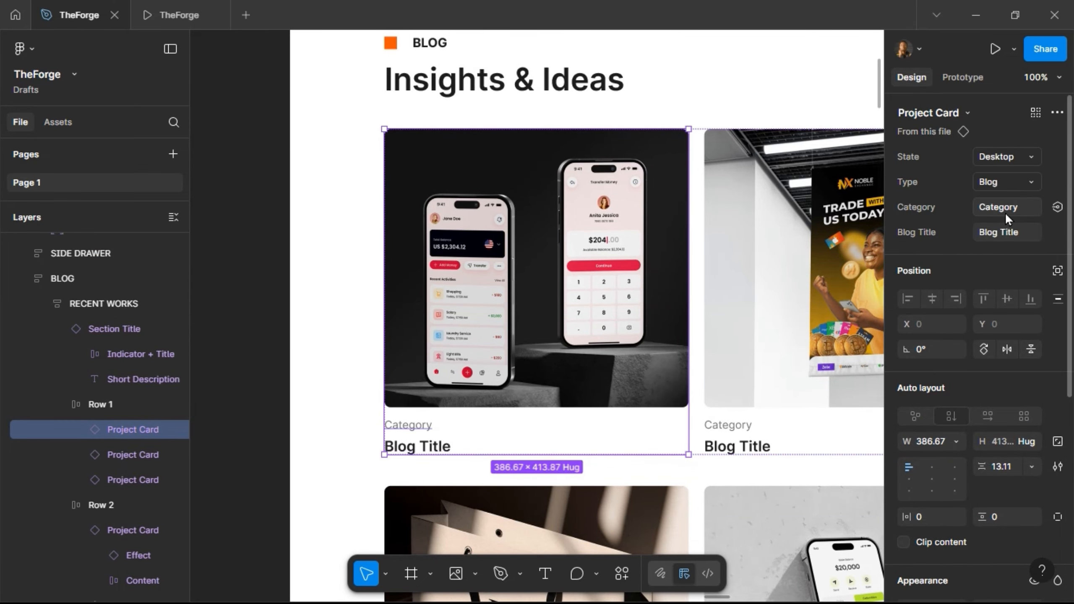
scroll(400, 410, down, 5)
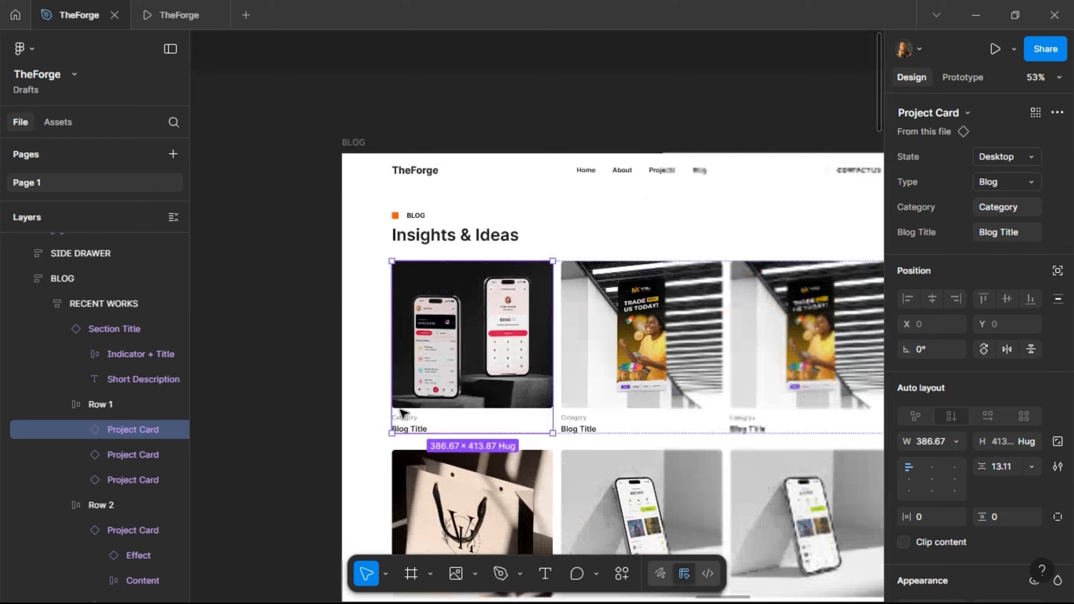
scroll(401, 410, down, 1)
scroll(401, 410, up, 6)
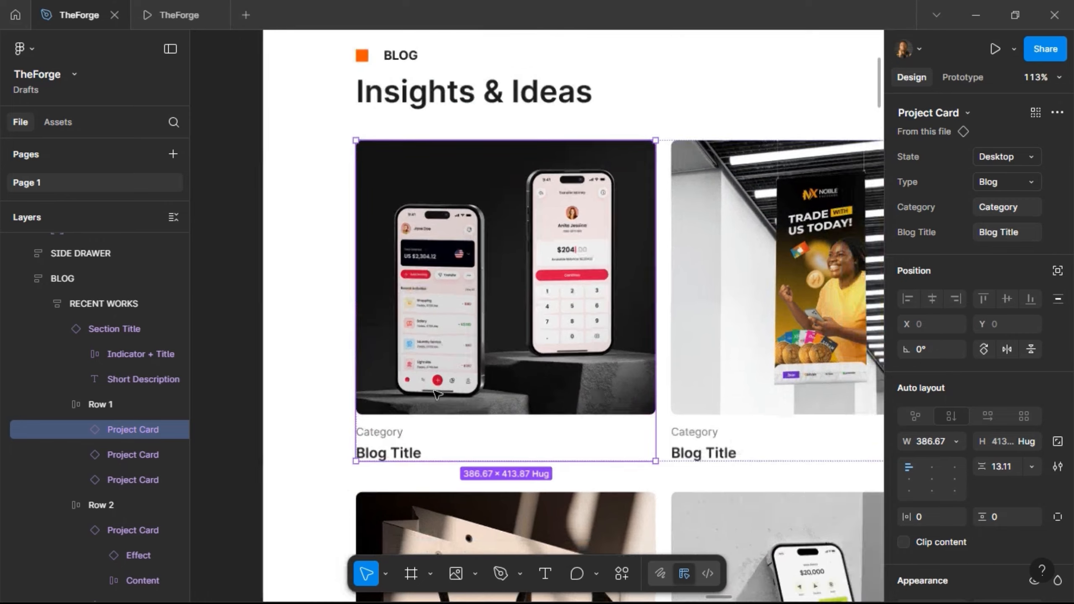
scroll(437, 394, down, 2)
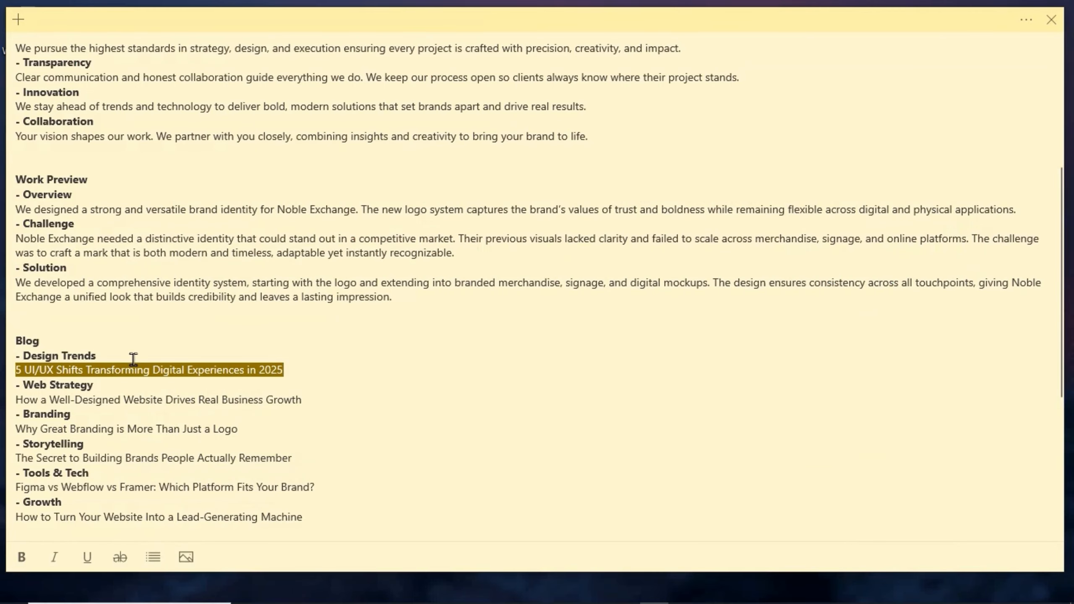
click(116, 358)
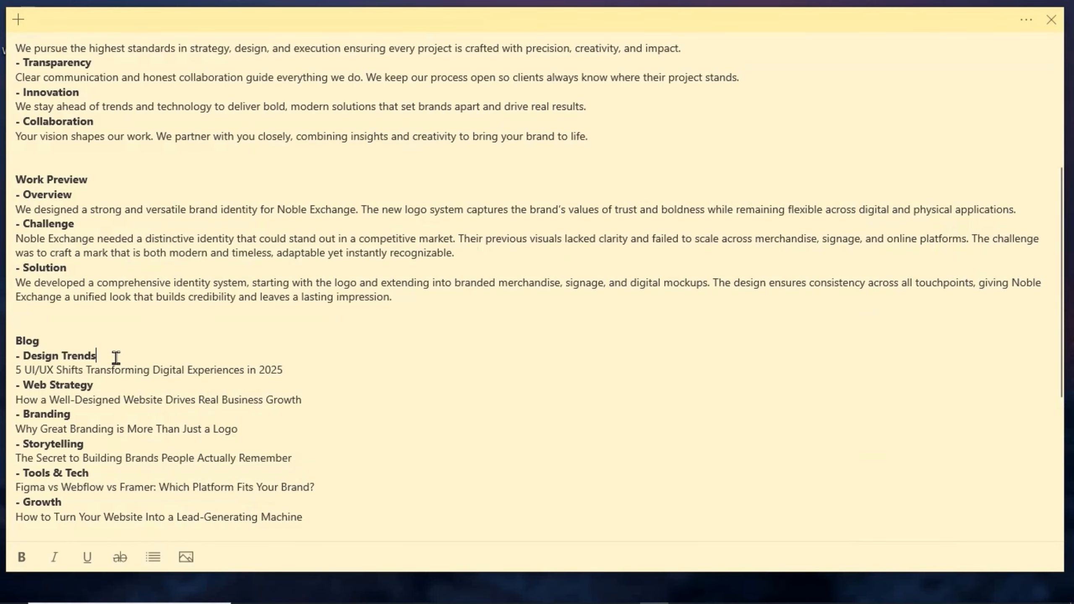
drag(115, 357, 21, 356)
key(ctrl+c)
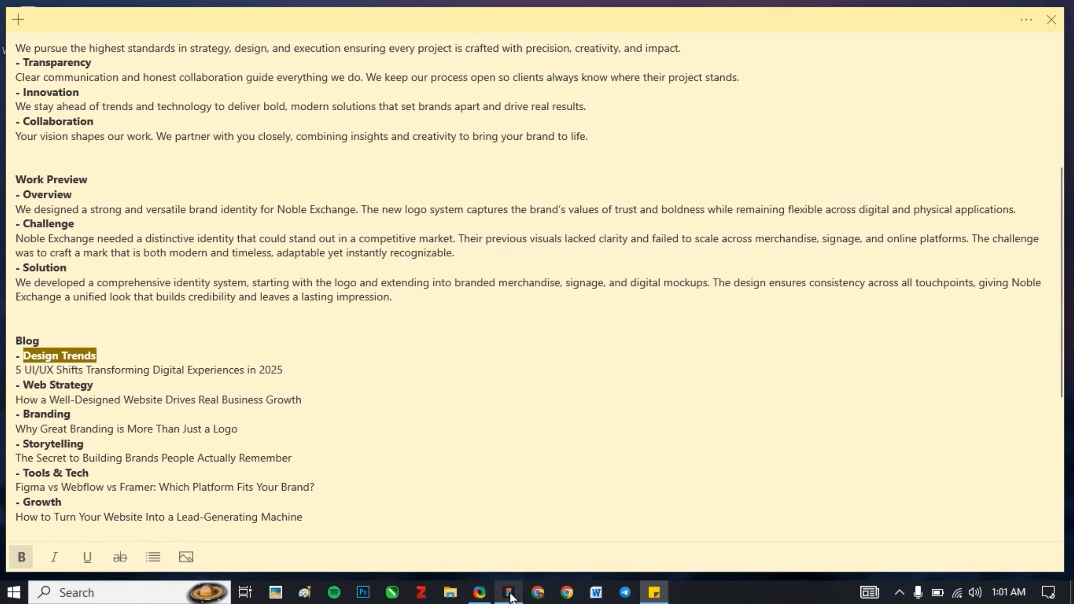
click(509, 592)
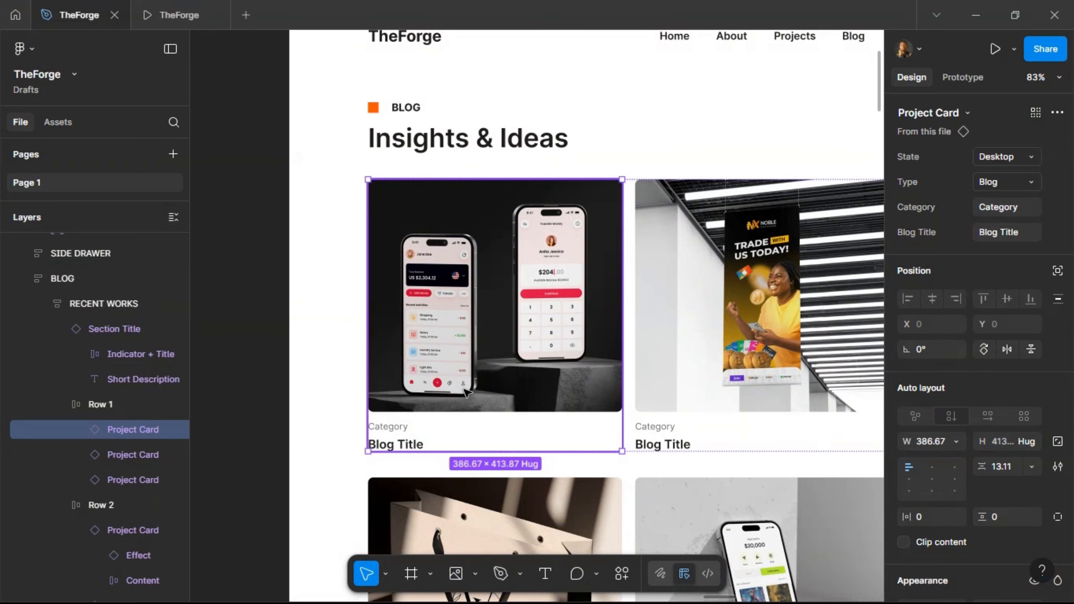
click(1023, 206)
key(ctrl+v)
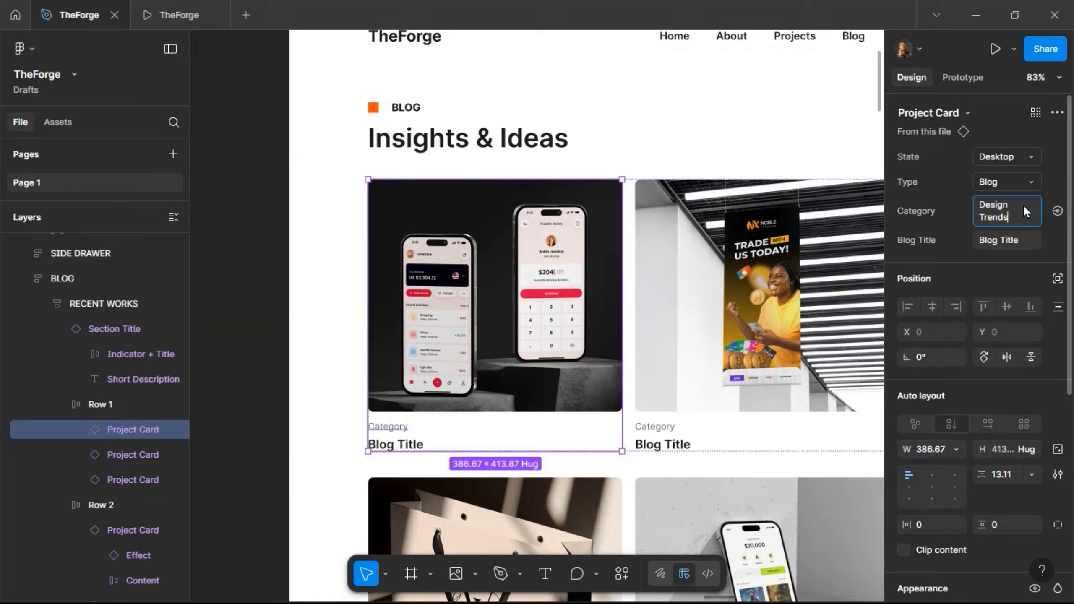
key(Return)
- Set the first card's Blog Title to '5 UI/UX Shifts Transforming Digital Experiences In 2025'
click(975, 18)
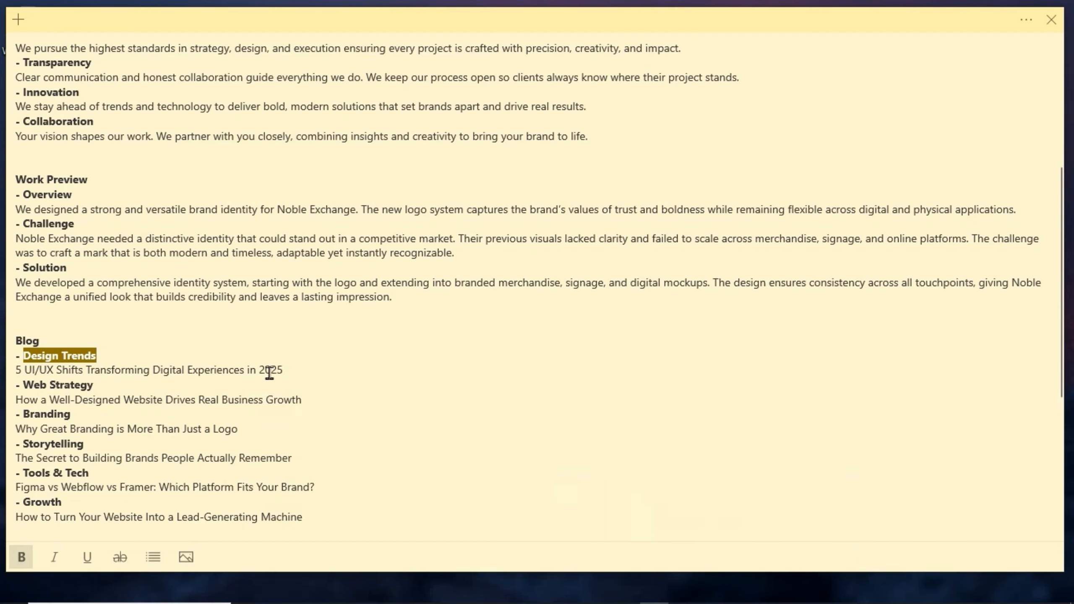
drag(283, 370, 19, 372)
key(ctrl+c)
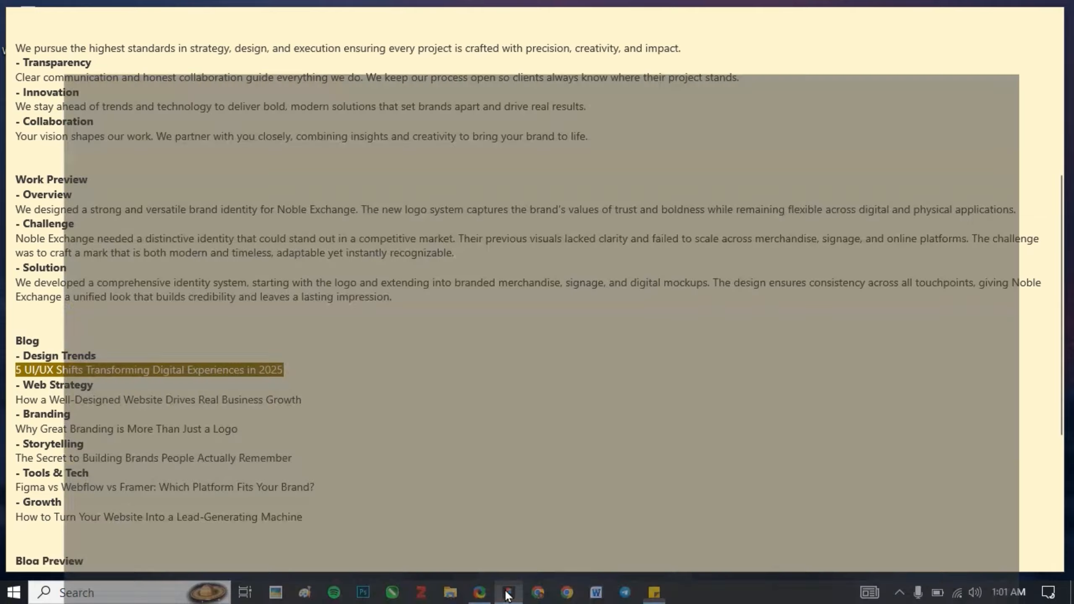
click(508, 593)
click(1009, 242)
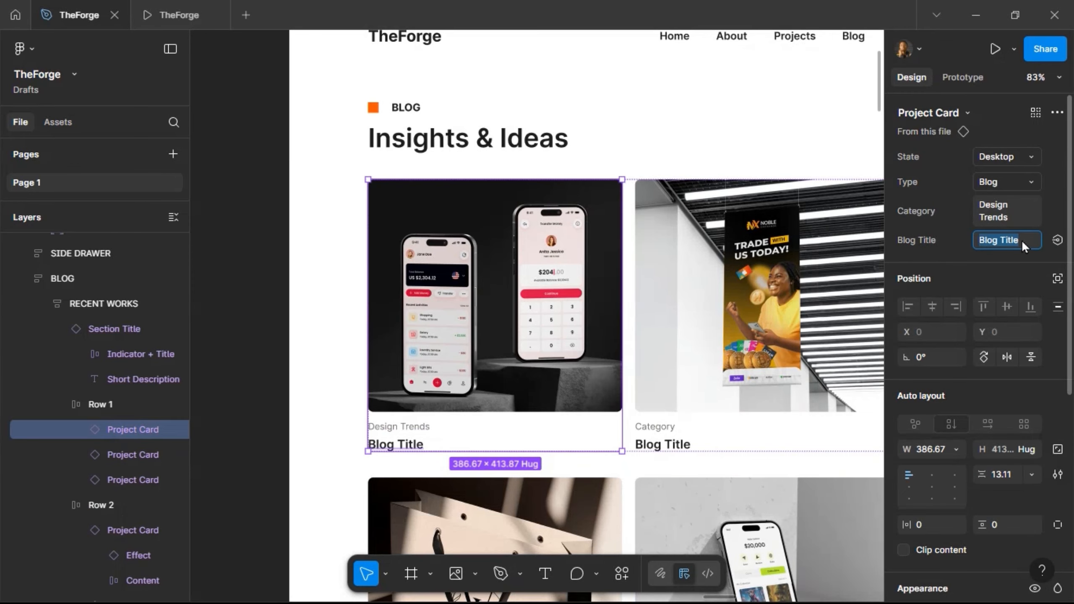
key(ctrl+v)
key(Return)
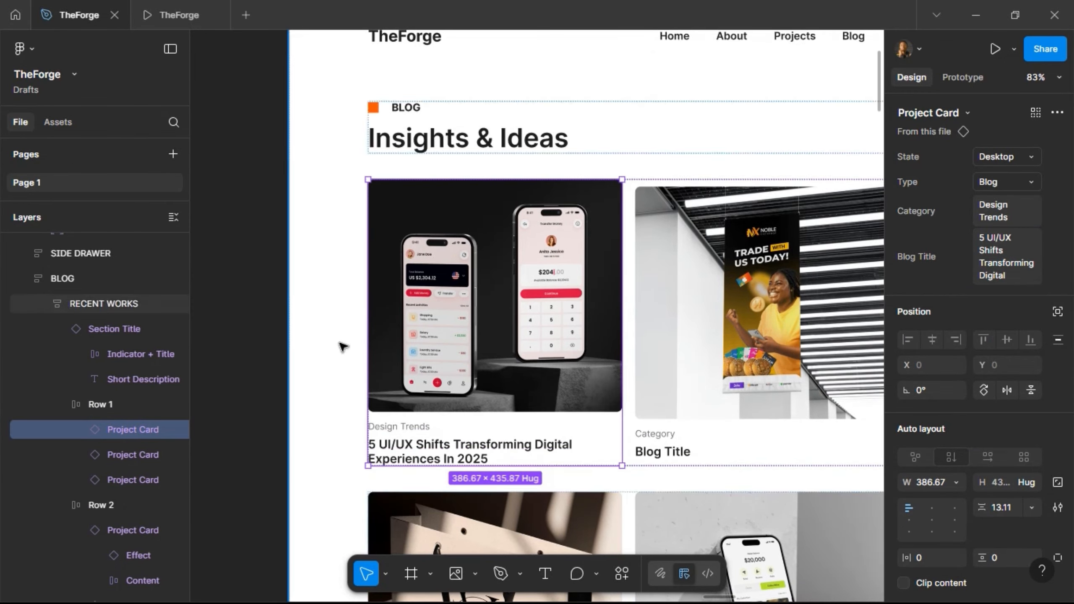
scroll(338, 351, down, 5)
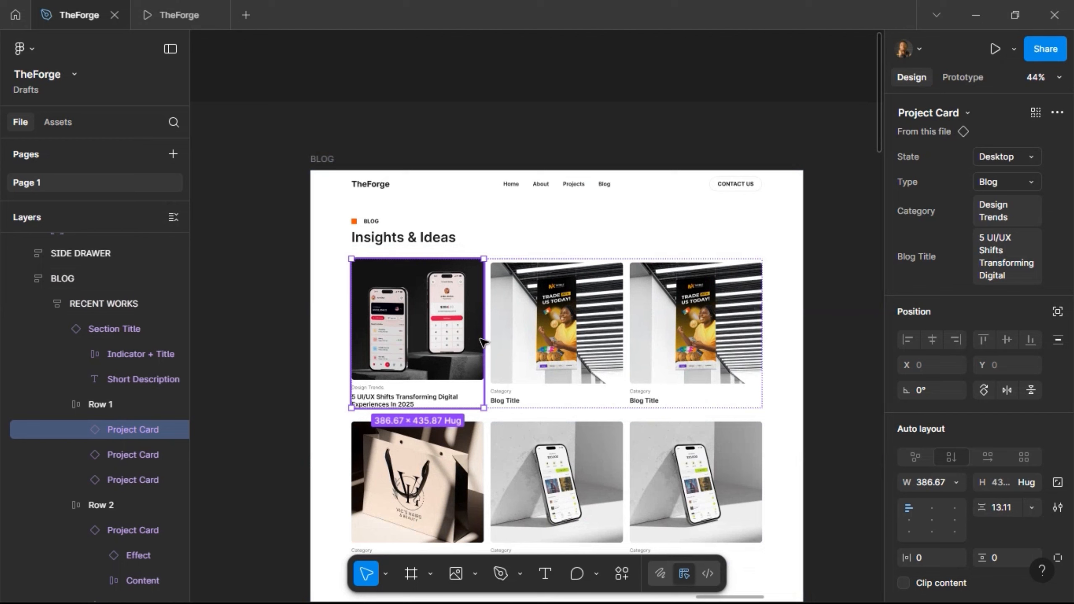
click(513, 345)
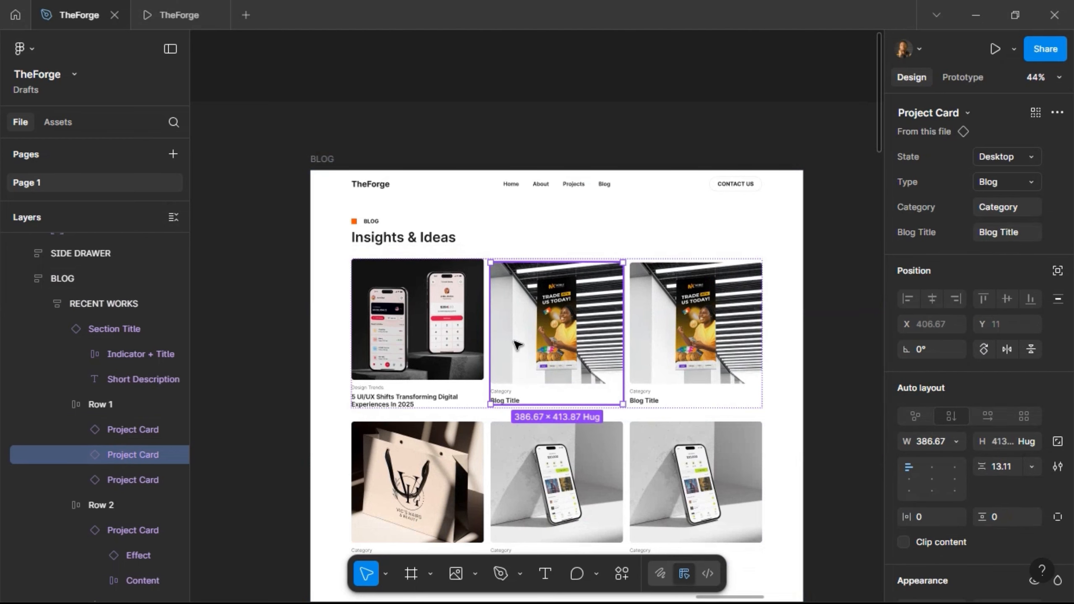
- Select both card rows and set their auto layout alignment to top-left
click(499, 446)
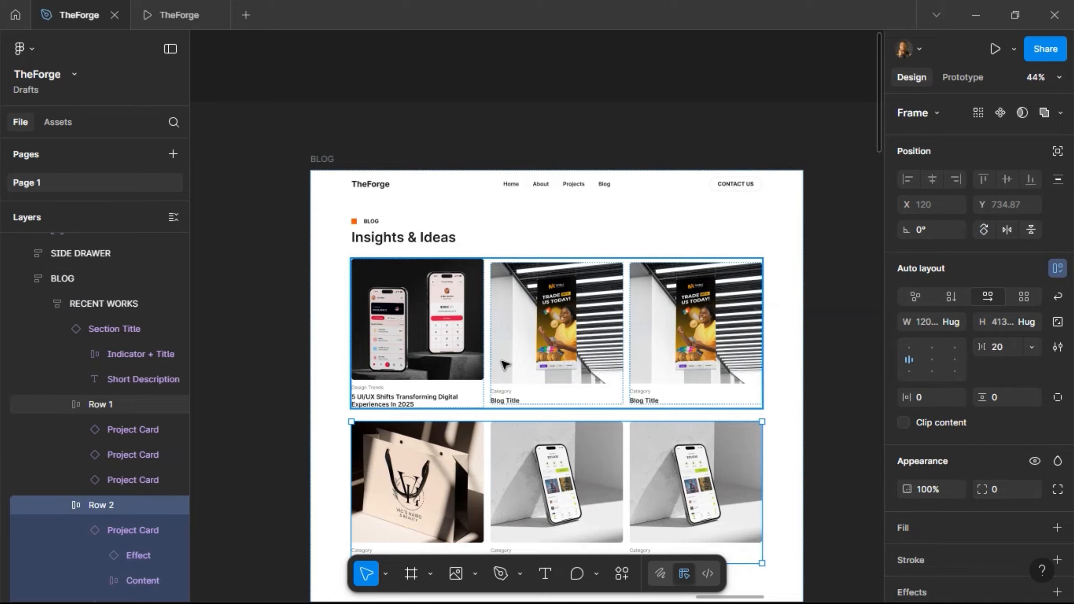
shift+click(502, 364)
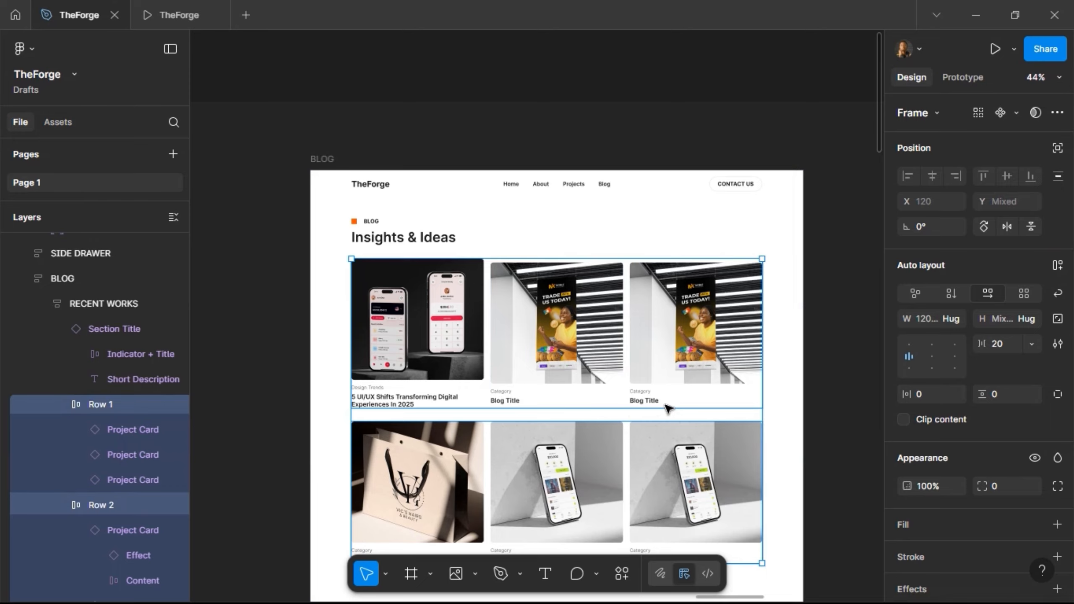
click(911, 347)
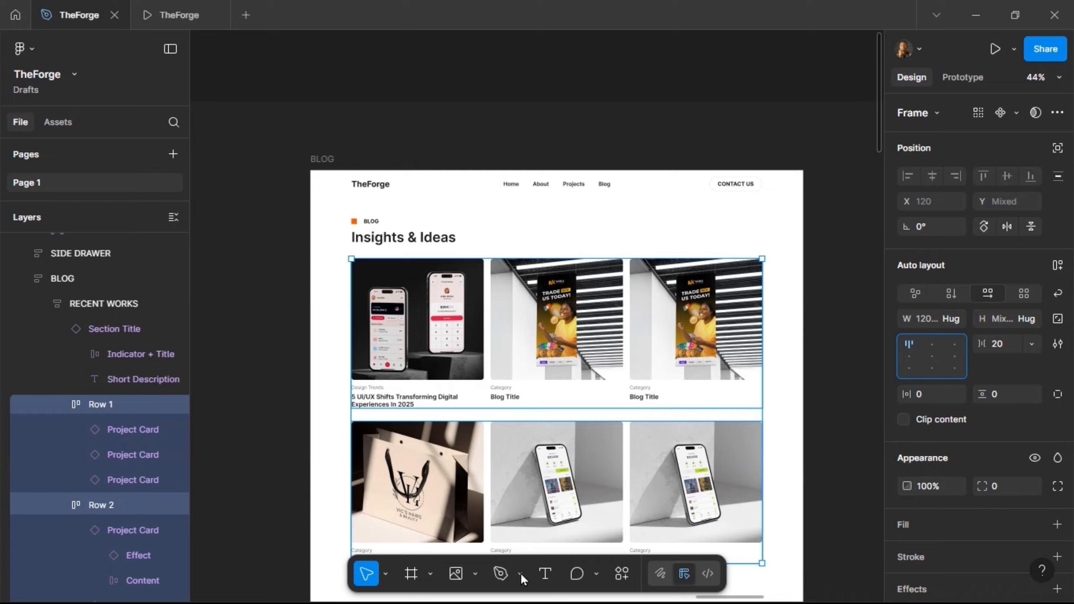
- Copy the Web Strategy category from the notes and select the second blog card
click(976, 15)
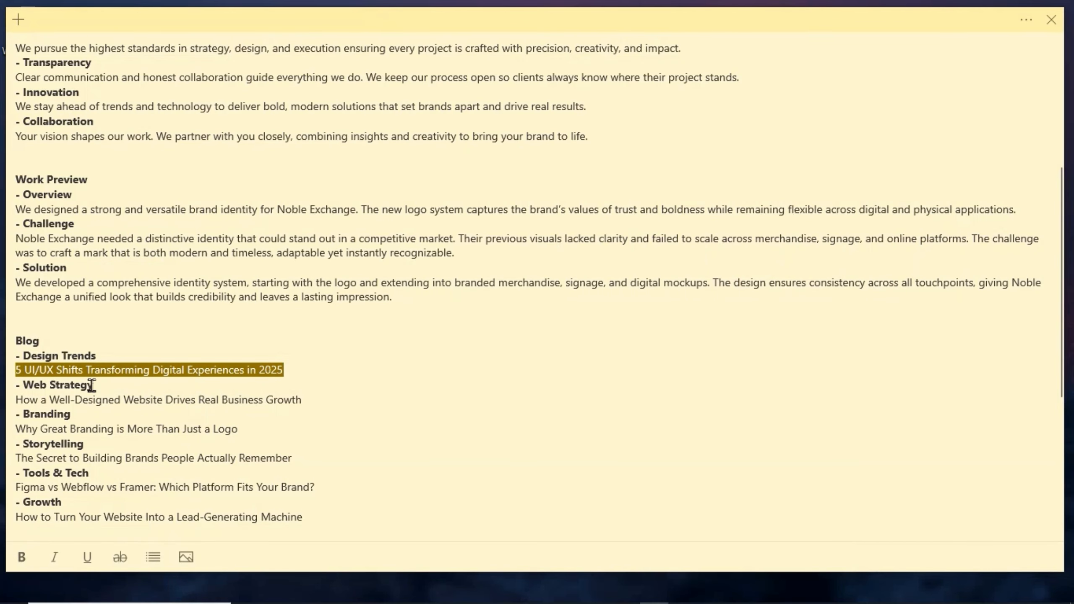
drag(87, 385, 32, 385)
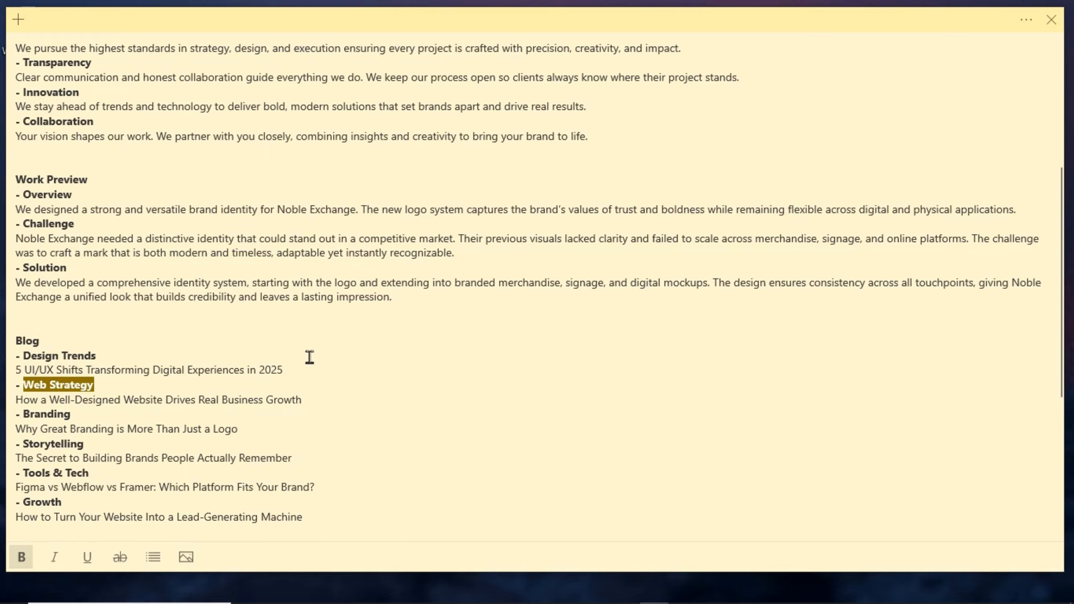
click(508, 592)
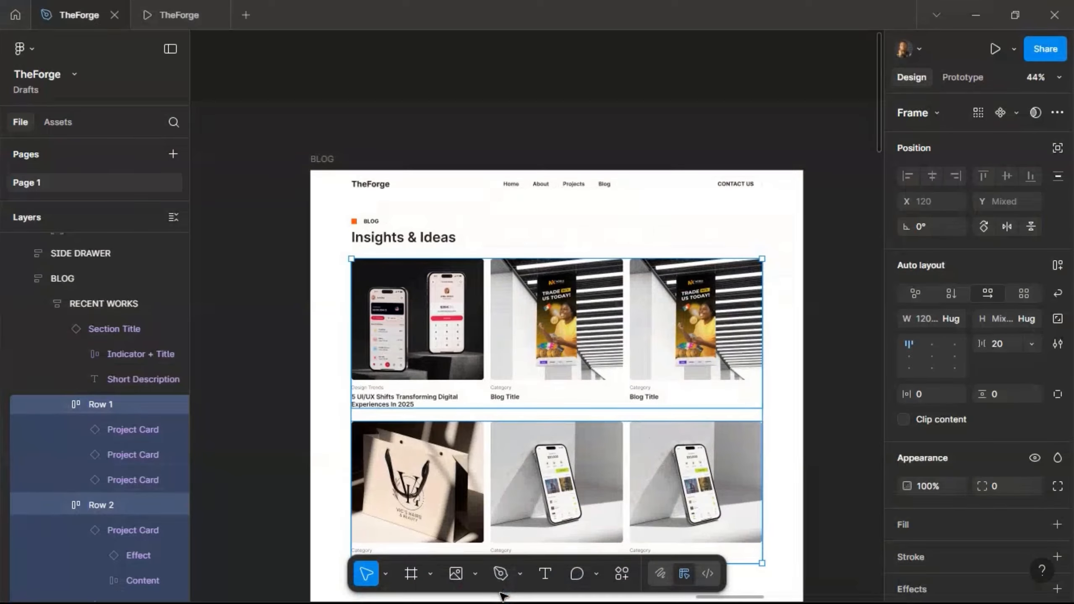
click(509, 368)
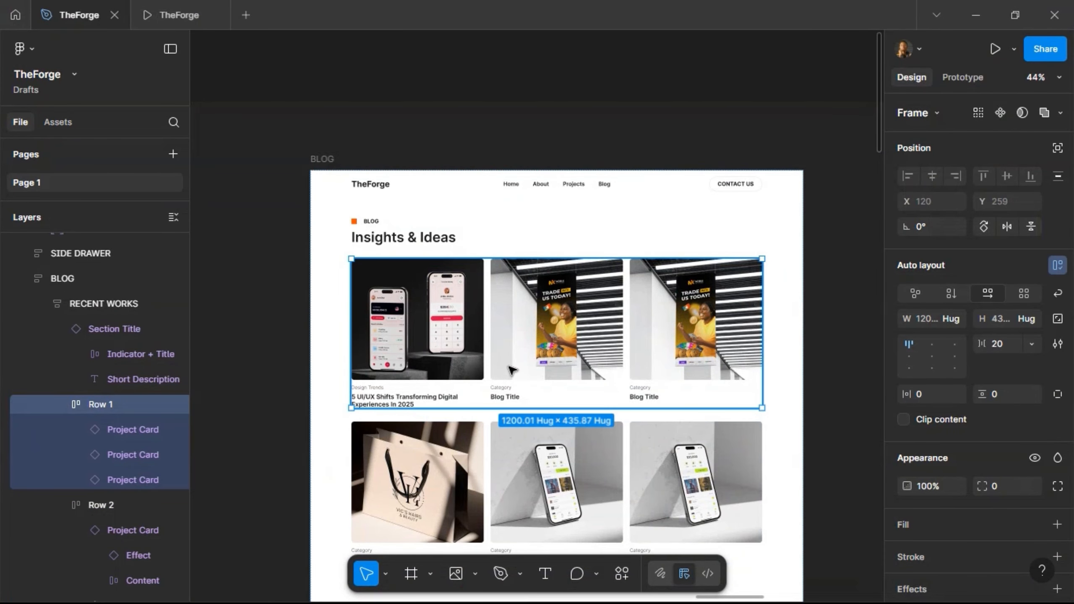
click(512, 370)
- Give the second card the Web Strategy category and its website-growth blog title
click(1017, 207)
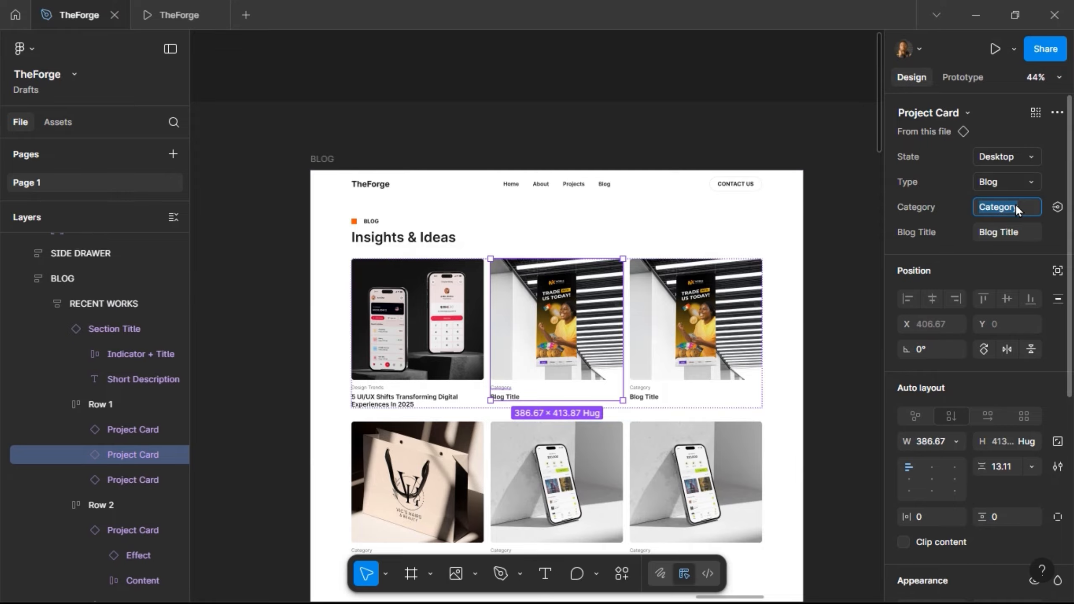
text(Web Strategy)
key(Return)
click(976, 14)
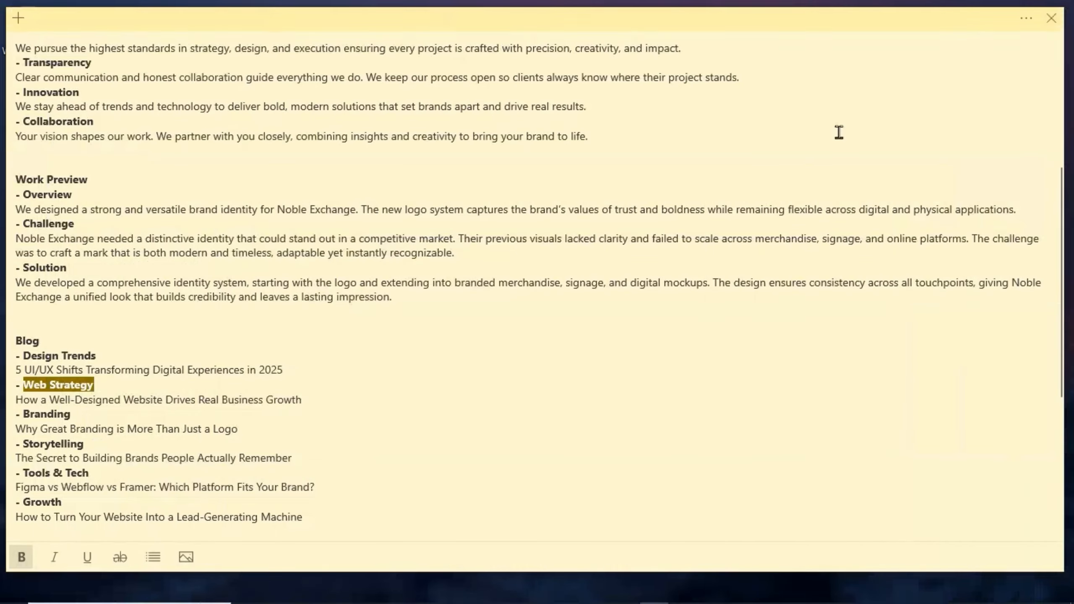
drag(304, 401, 26, 399)
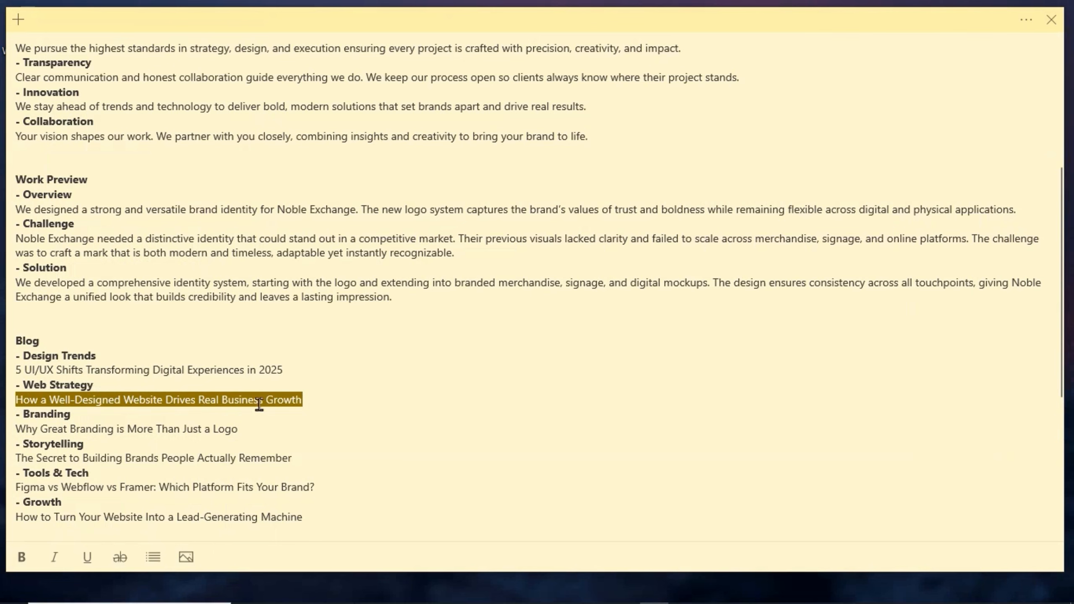
mouse_move(369, 599)
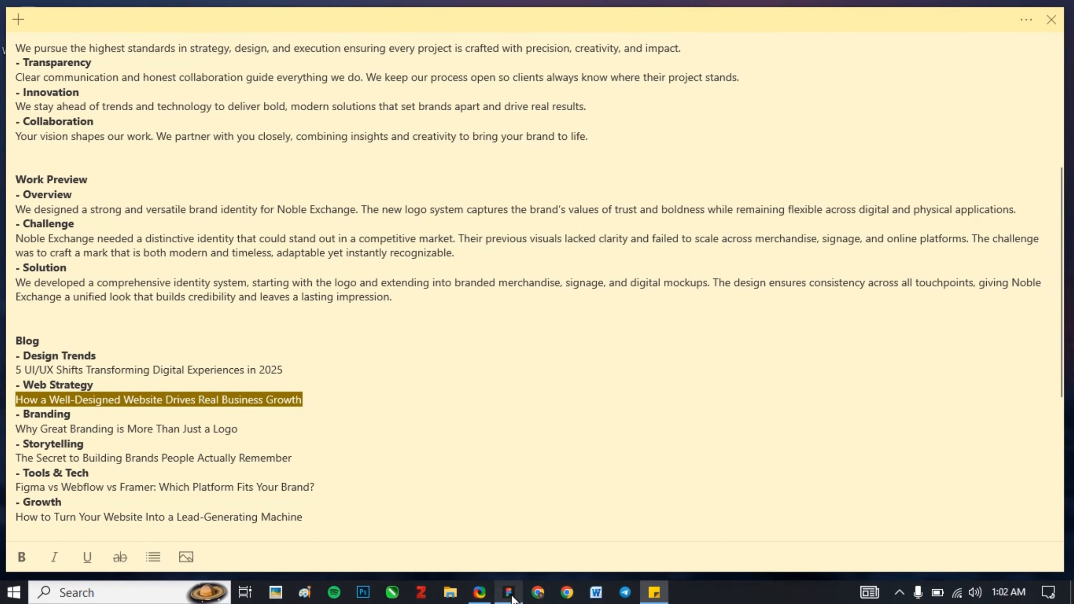
click(517, 599)
click(1010, 232)
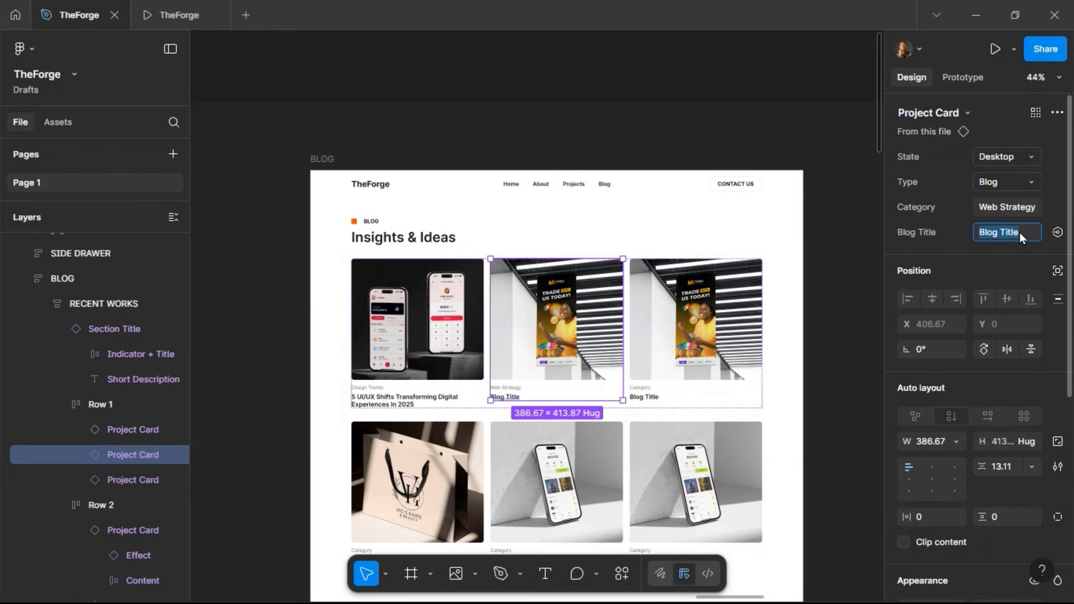
key(ctrl+v)
key(Return)
- Give the third card the Branding category and title 'Why Great Branding Is More Than Just A Logo'
click(976, 16)
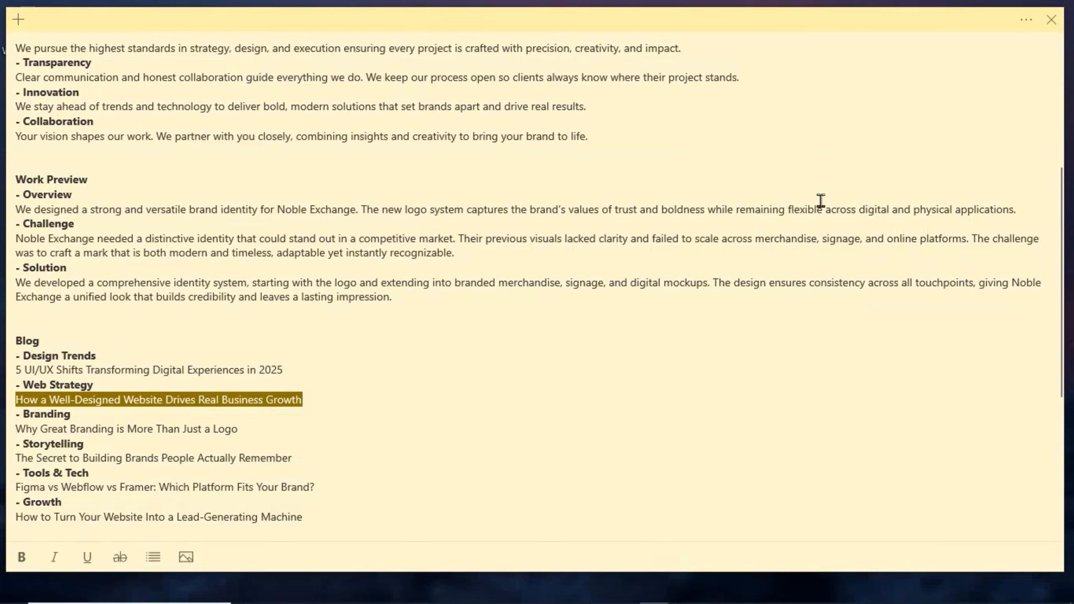
drag(71, 414, 29, 416)
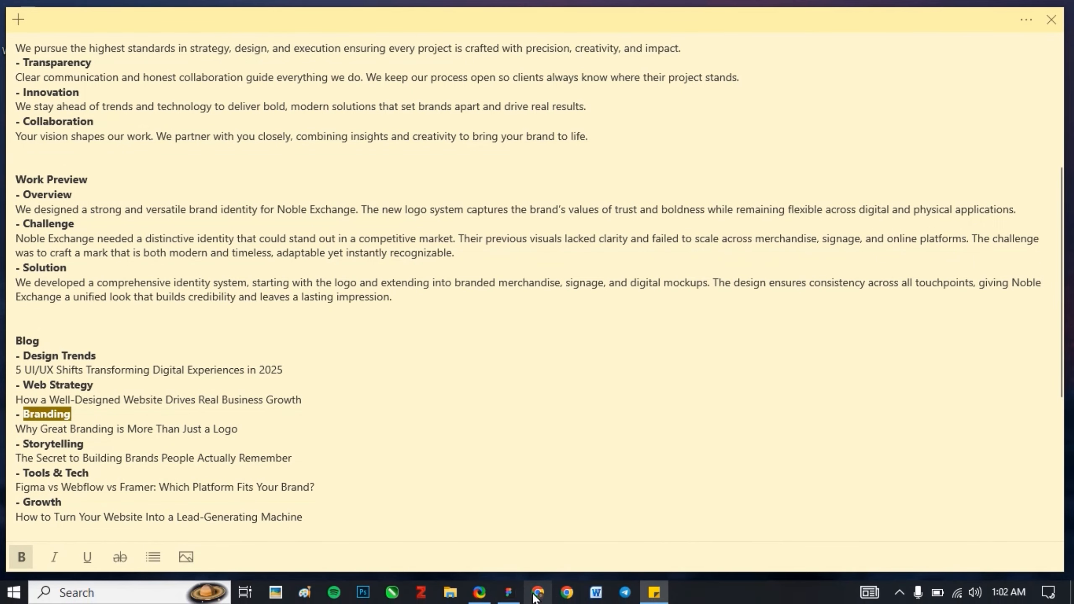
click(509, 593)
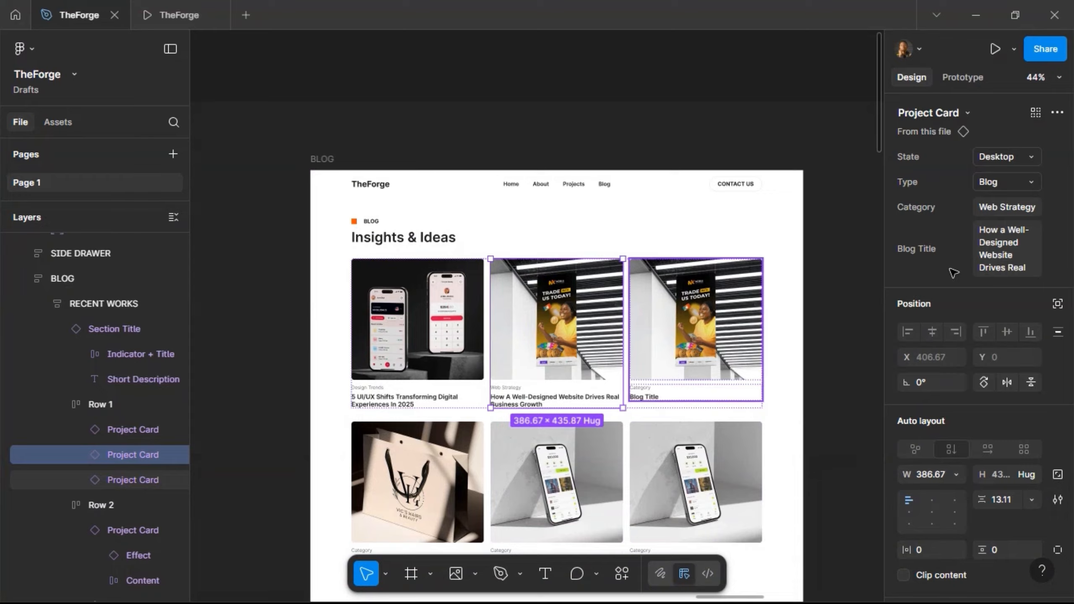
click(696, 321)
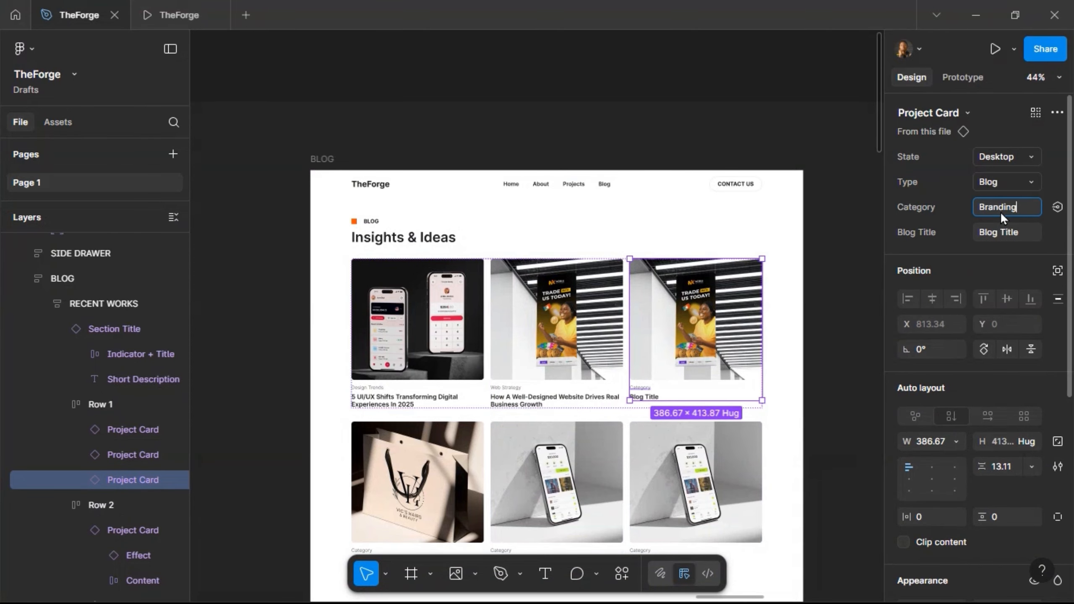
key(Return)
key(alt+Tab)
drag(250, 430, 38, 431)
key(ctrl+c)
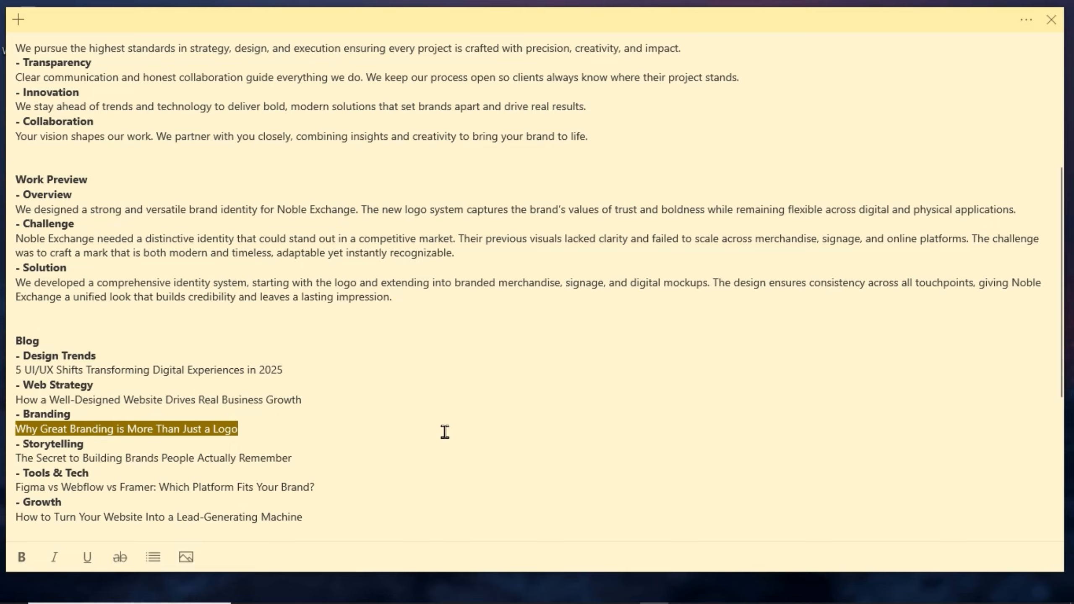
click(508, 592)
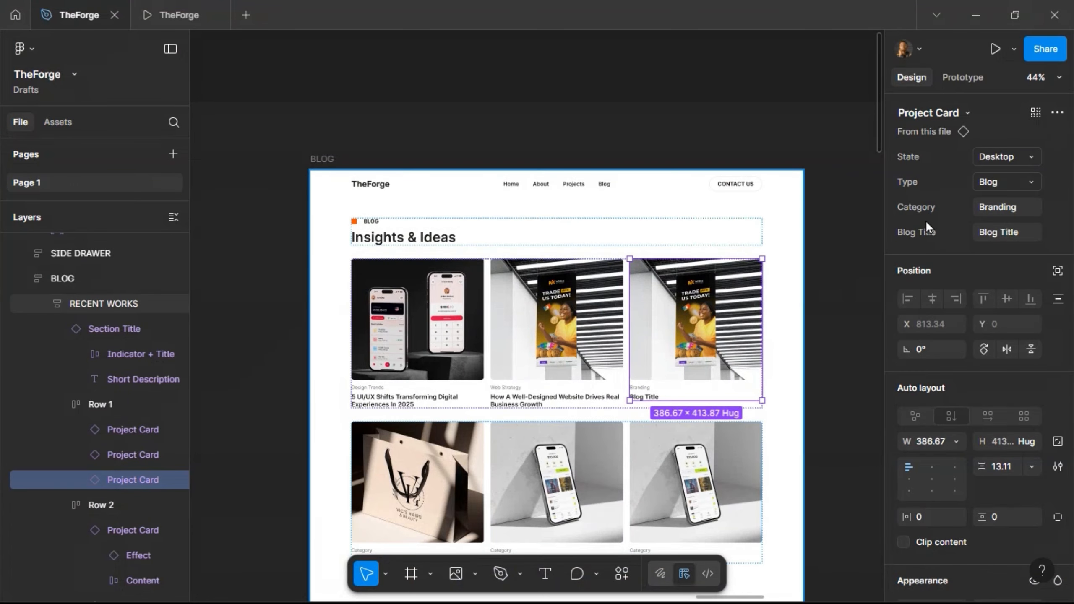
click(1001, 233)
key(ctrl+v)
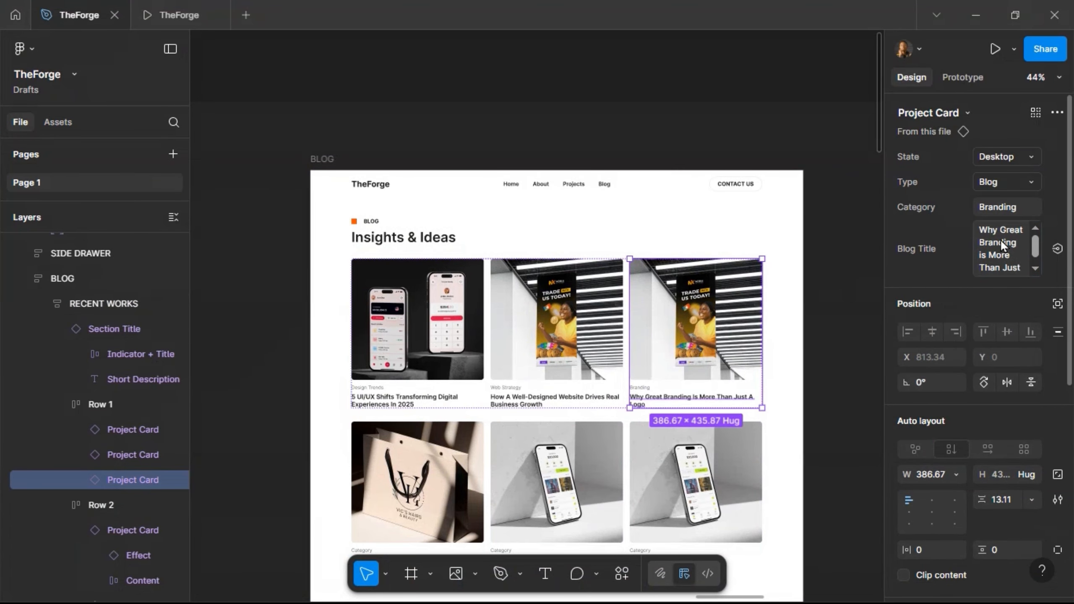
scroll(425, 374, down, 3)
click(425, 375)
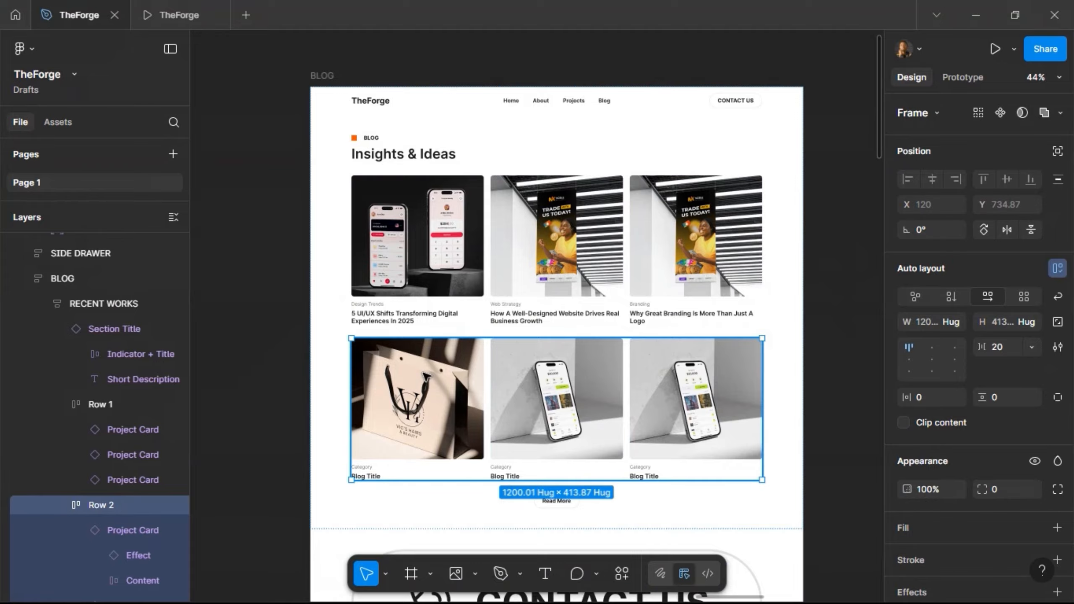
- Fill the first Row 2 card with the Storytelling category and its headline from the notes
click(425, 374)
key(alt+Tab)
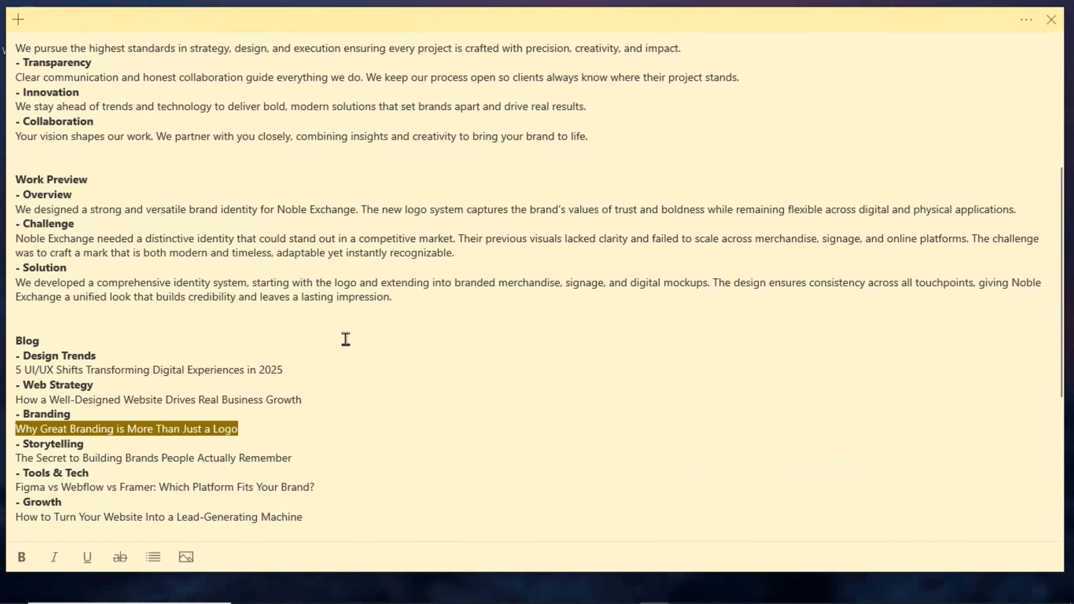
drag(90, 445, 25, 448)
key(ctrl+c)
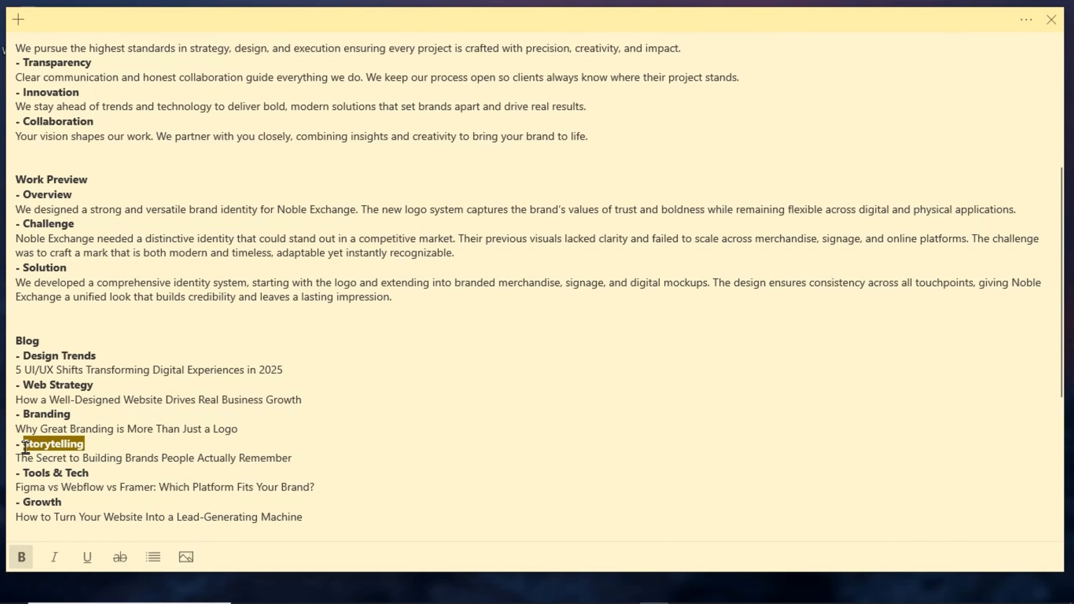
click(510, 592)
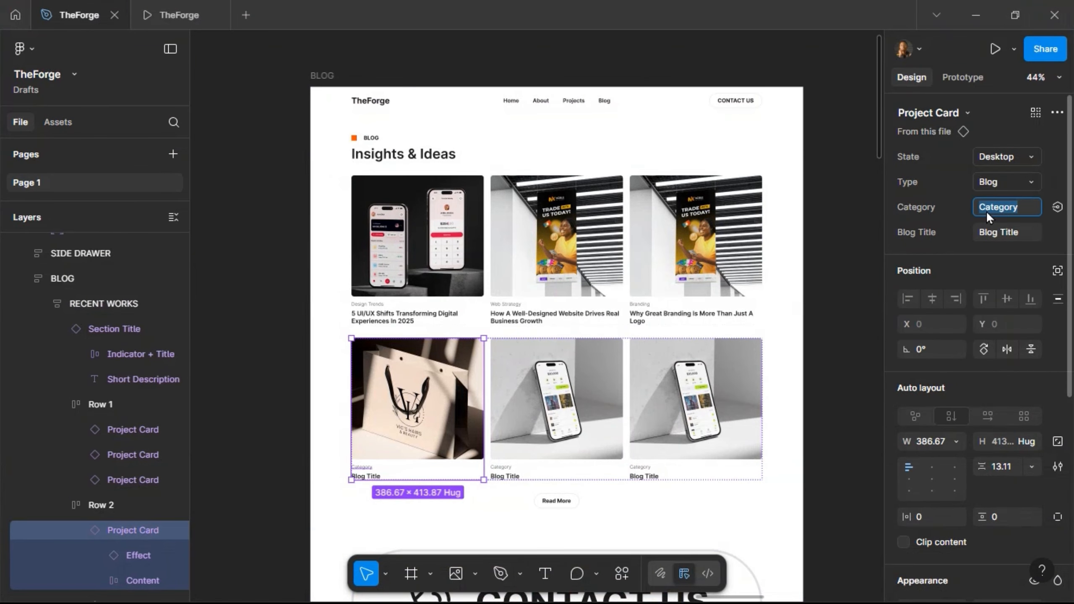
key(ctrl+v)
key(Return)
click(976, 15)
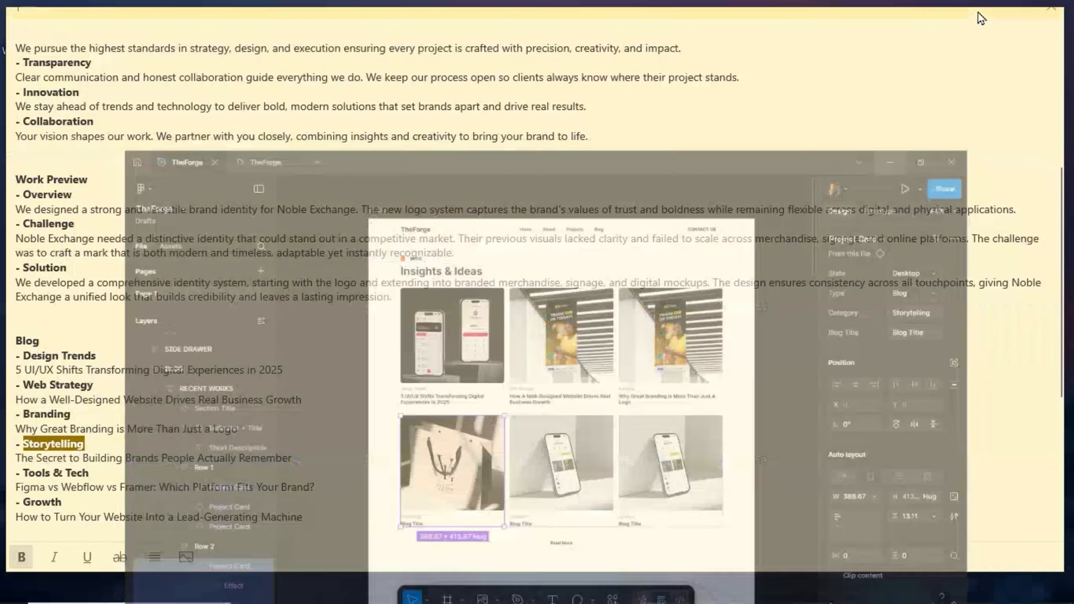
drag(305, 454, 15, 457)
key(ctrl+c)
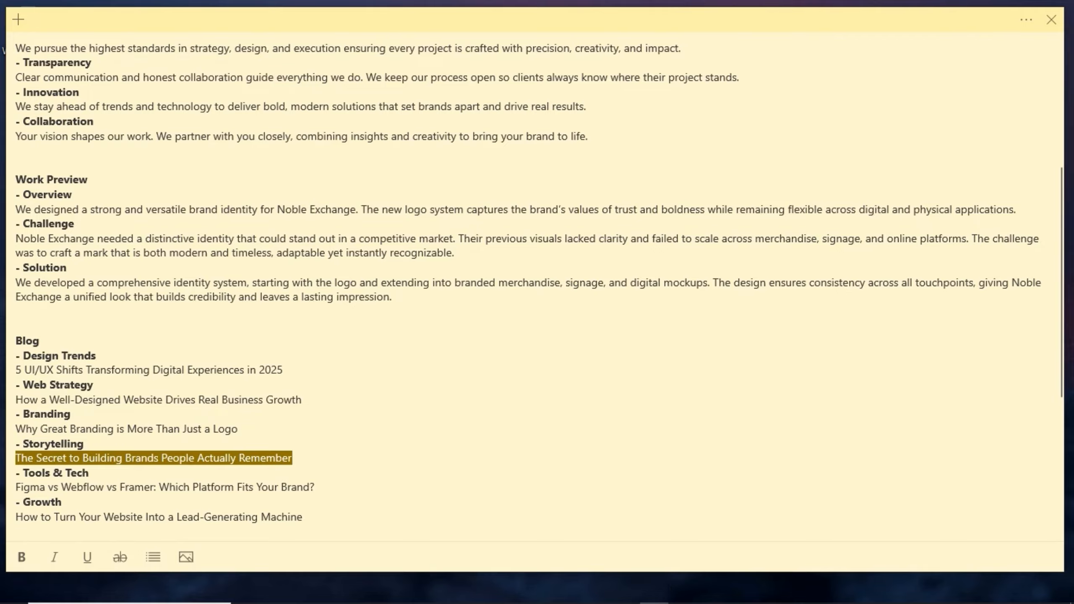
click(494, 593)
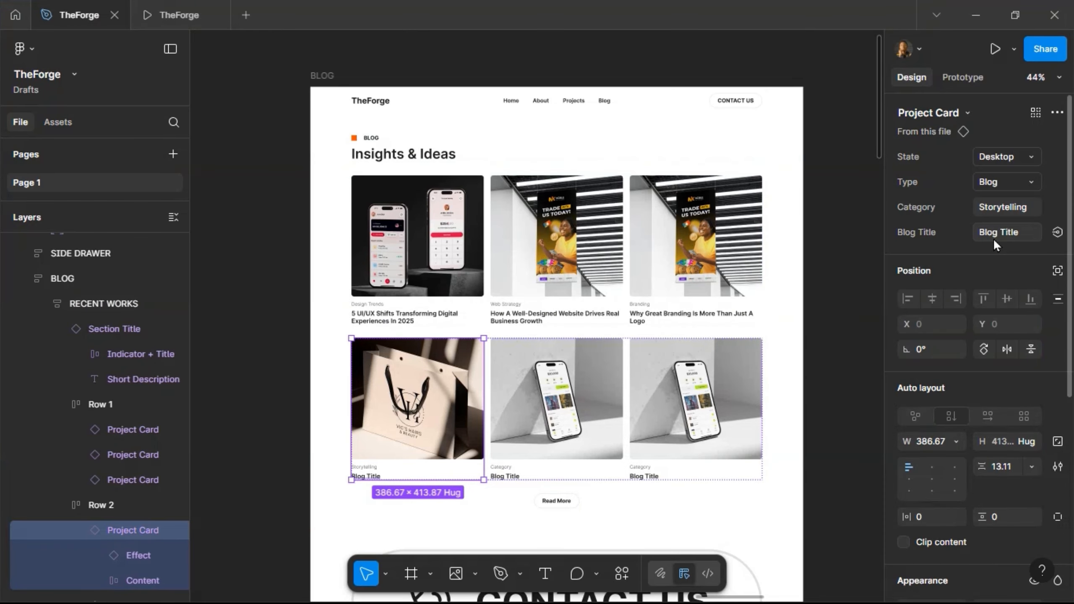
click(995, 233)
key(ctrl+v)
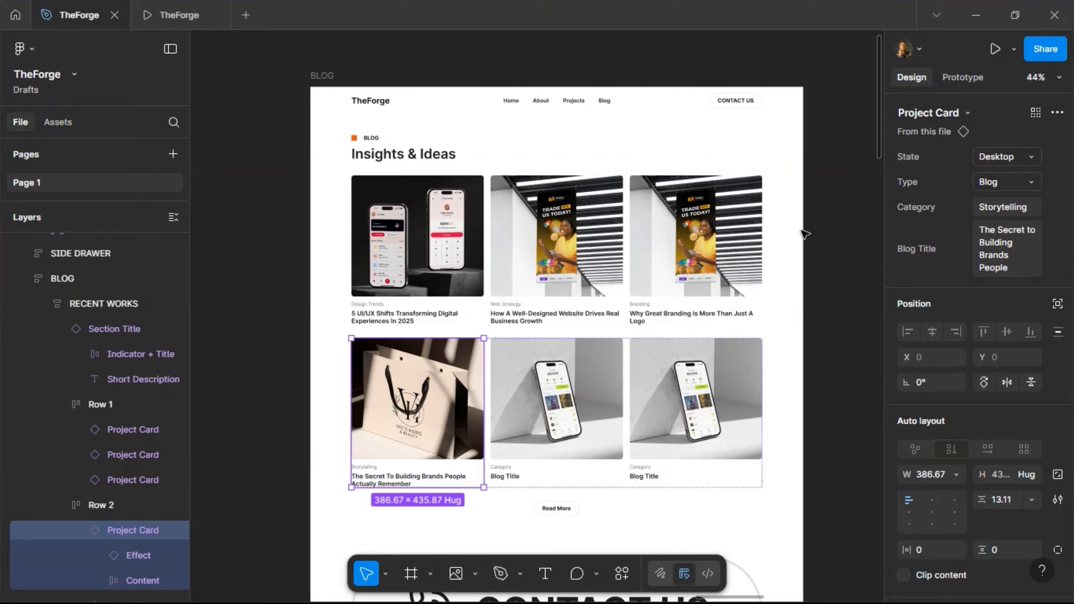
key(alt+Tab)
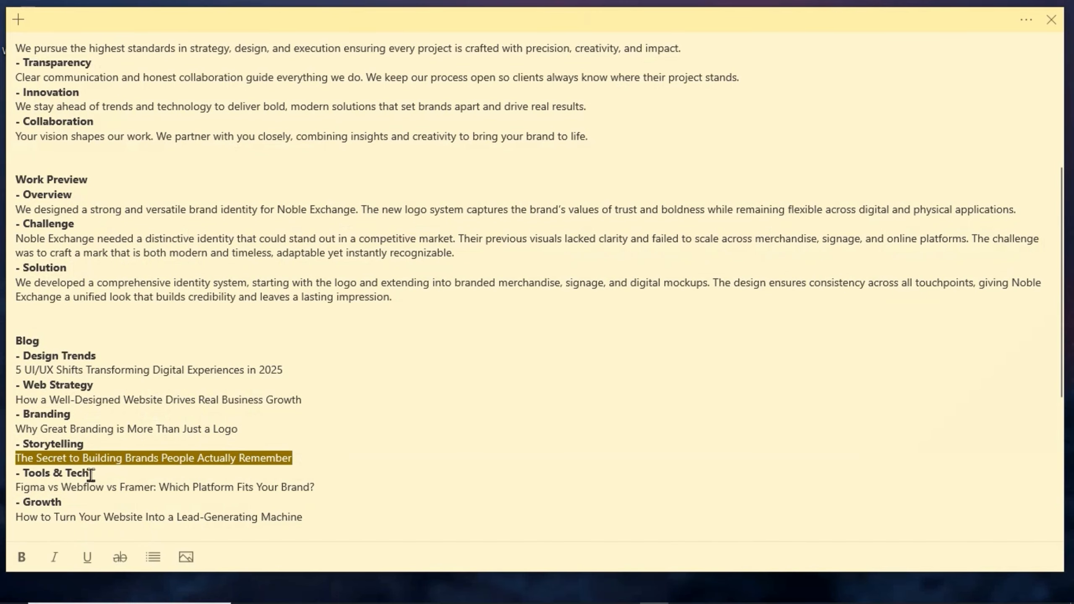
- Give the second Row 2 card category Tools & Tech and the Figma vs Webflow vs Framer headline
drag(91, 473, 22, 472)
key(ctrl+c)
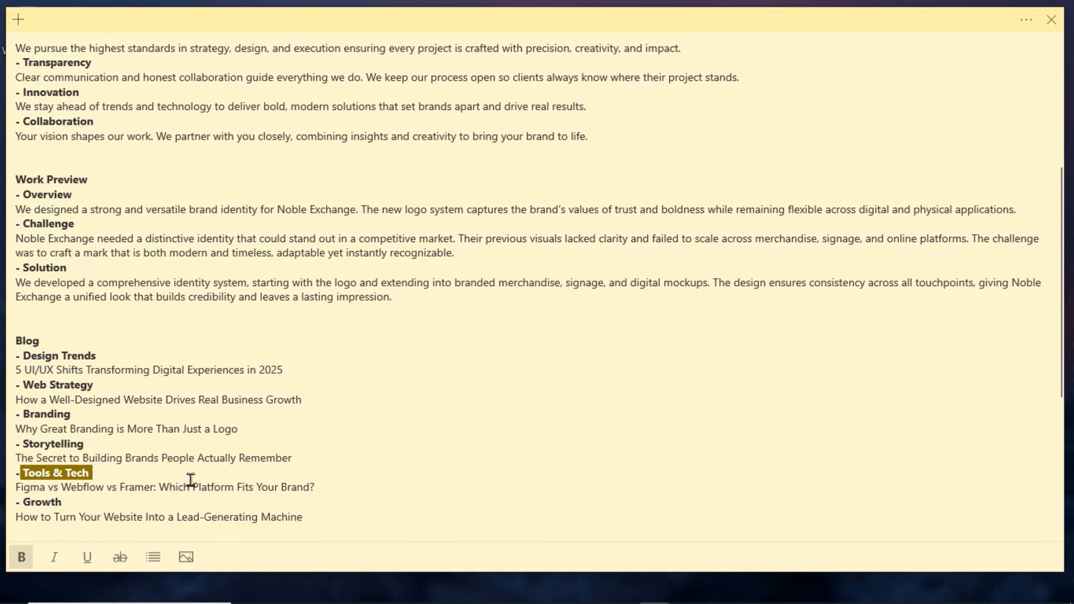
mouse_move(546, 599)
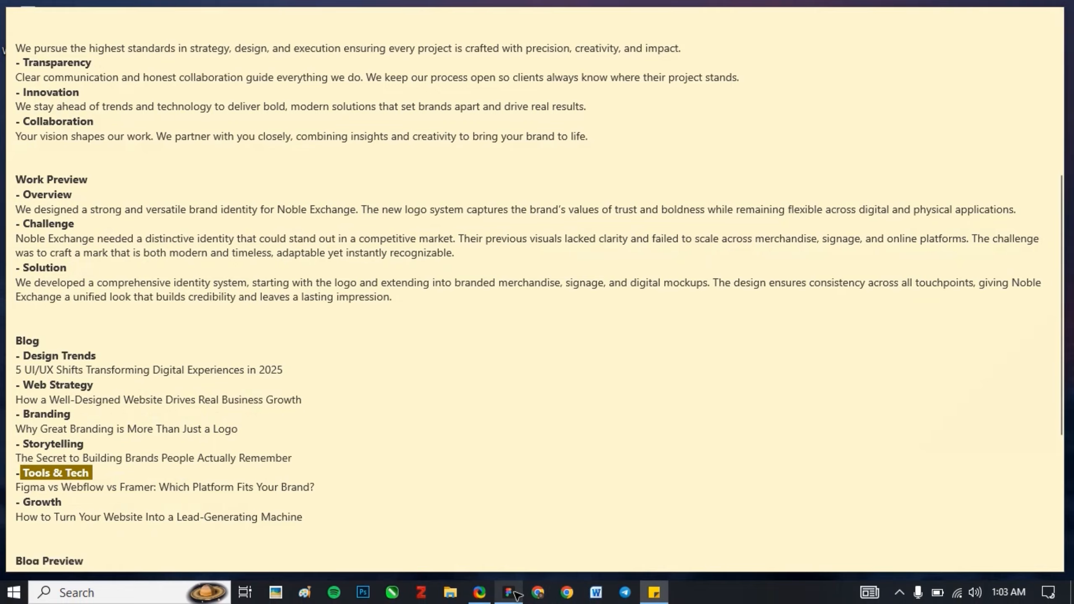
click(508, 593)
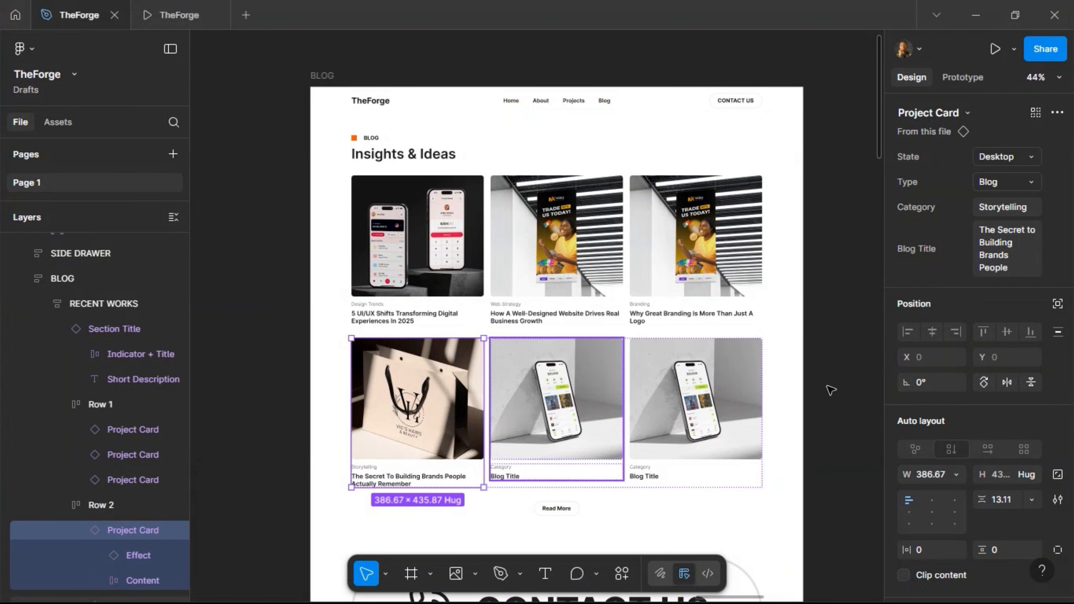
key(Tab)
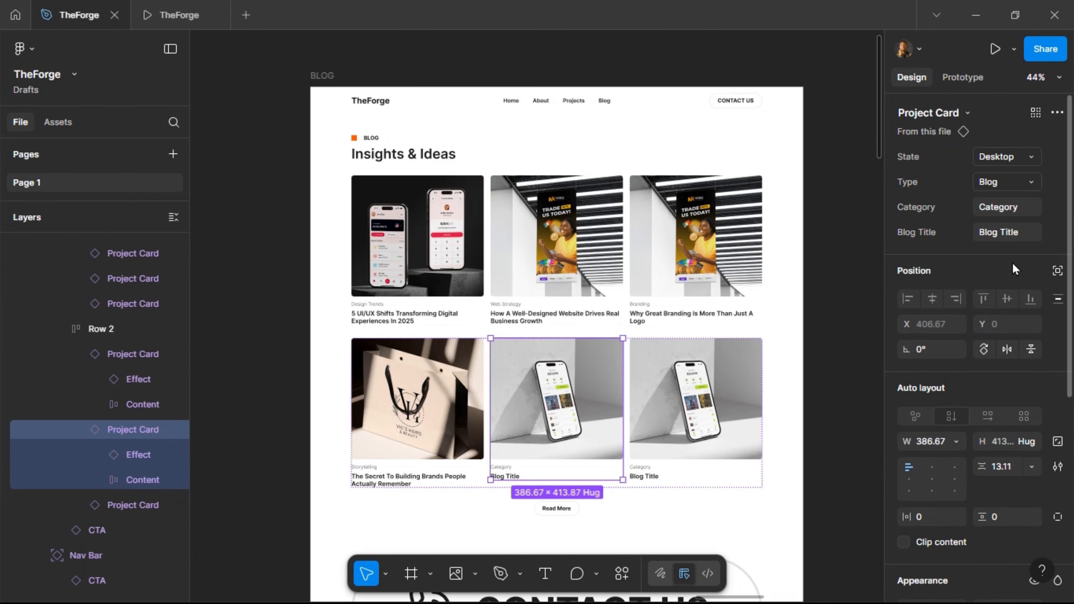
click(1023, 209)
key(ctrl+v)
key(Return)
click(977, 15)
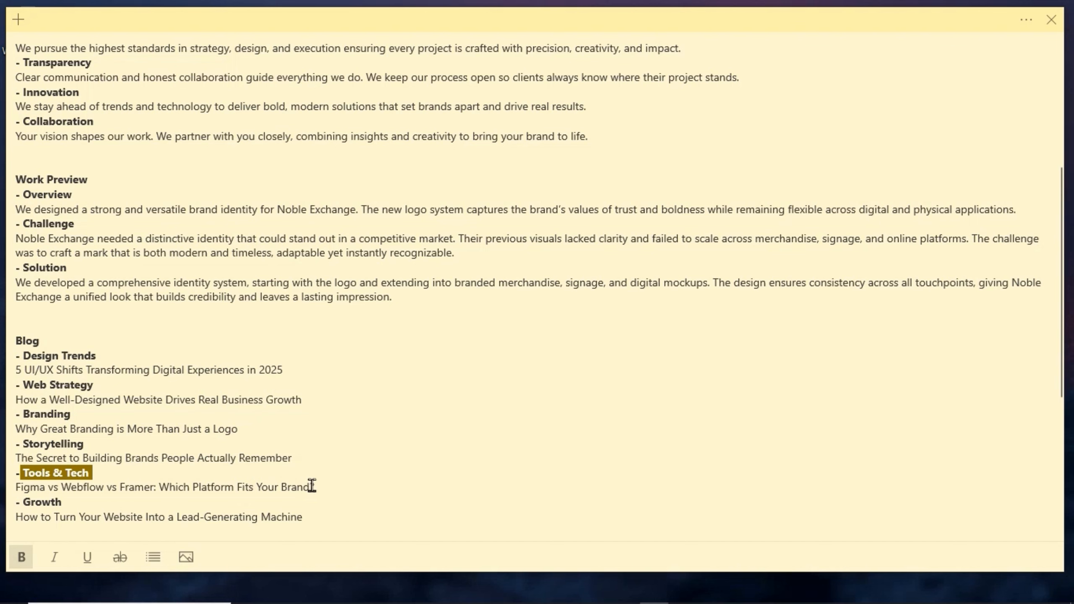
drag(316, 486, 14, 486)
key(ctrl+c)
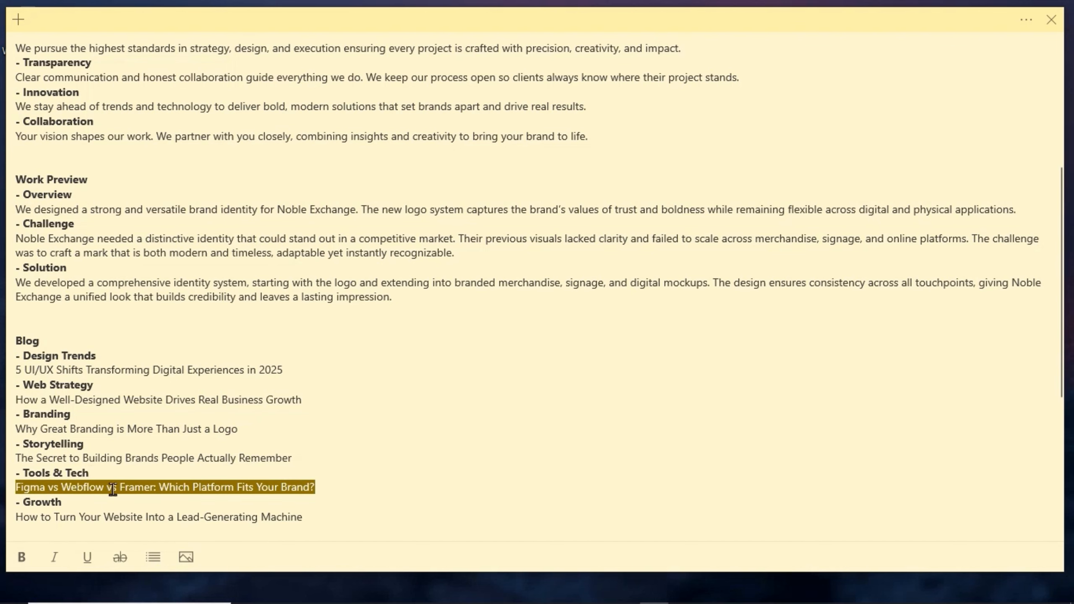
click(508, 592)
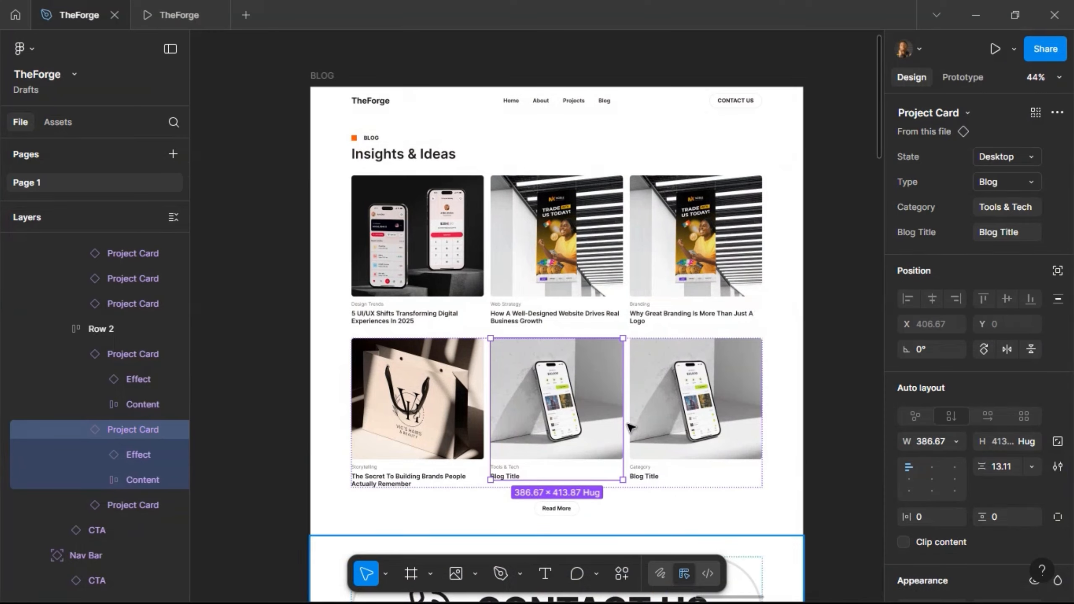
click(1014, 234)
key(ctrl+v)
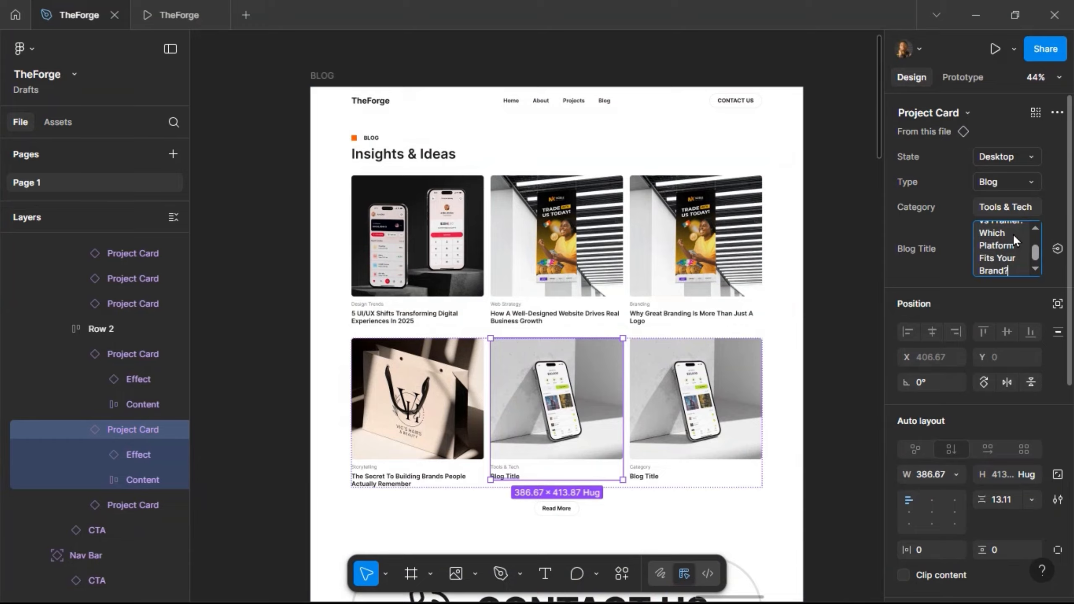
- Give the third Row 2 card the lead-generating machine headline and the category Growth
click(975, 15)
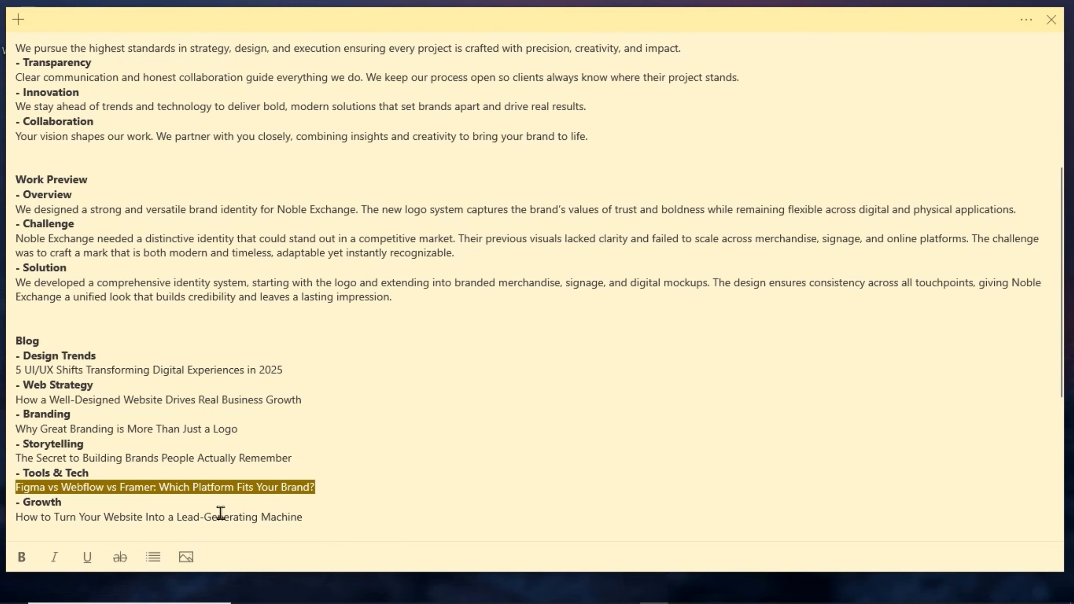
drag(67, 505, 36, 503)
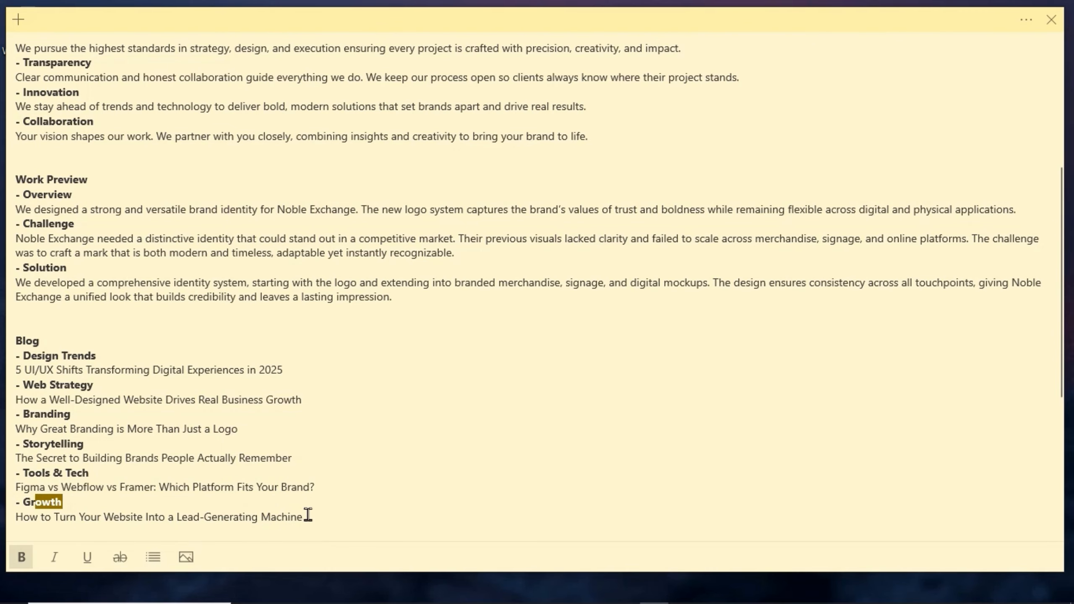
drag(308, 516, 14, 514)
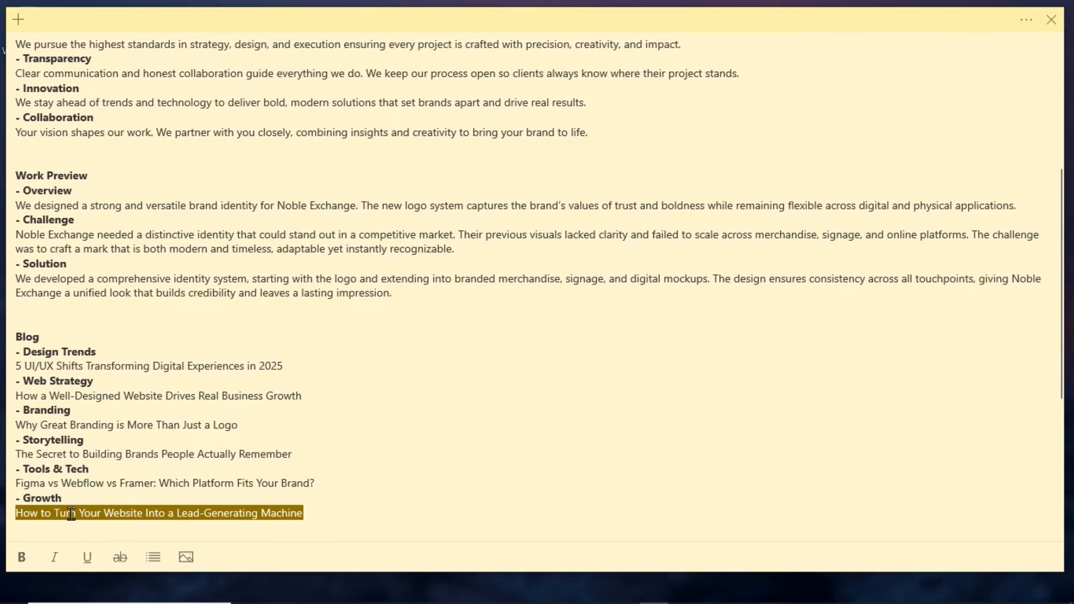
click(513, 593)
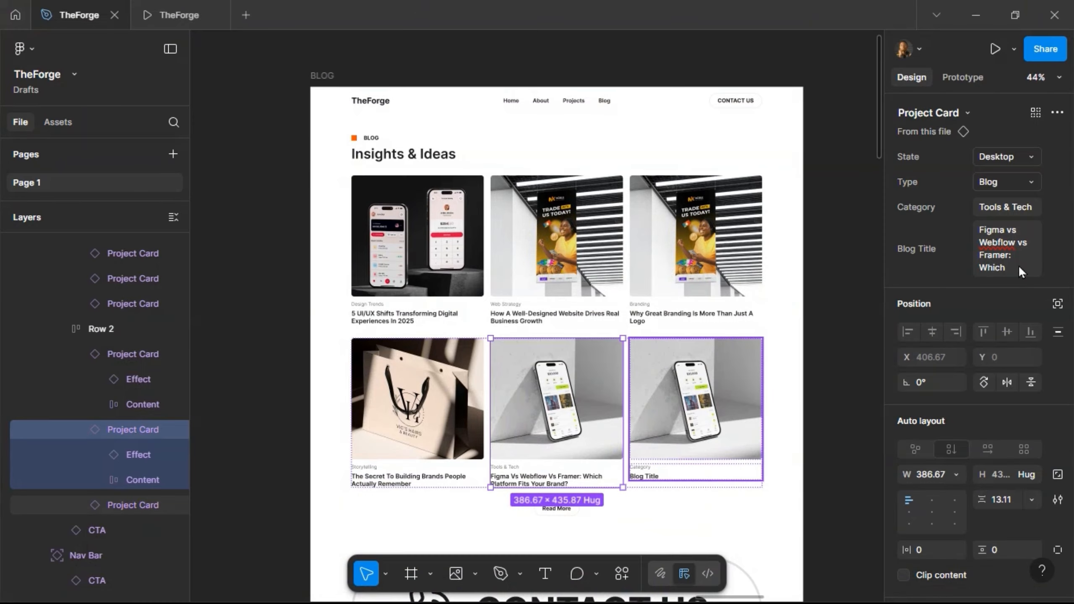
click(713, 412)
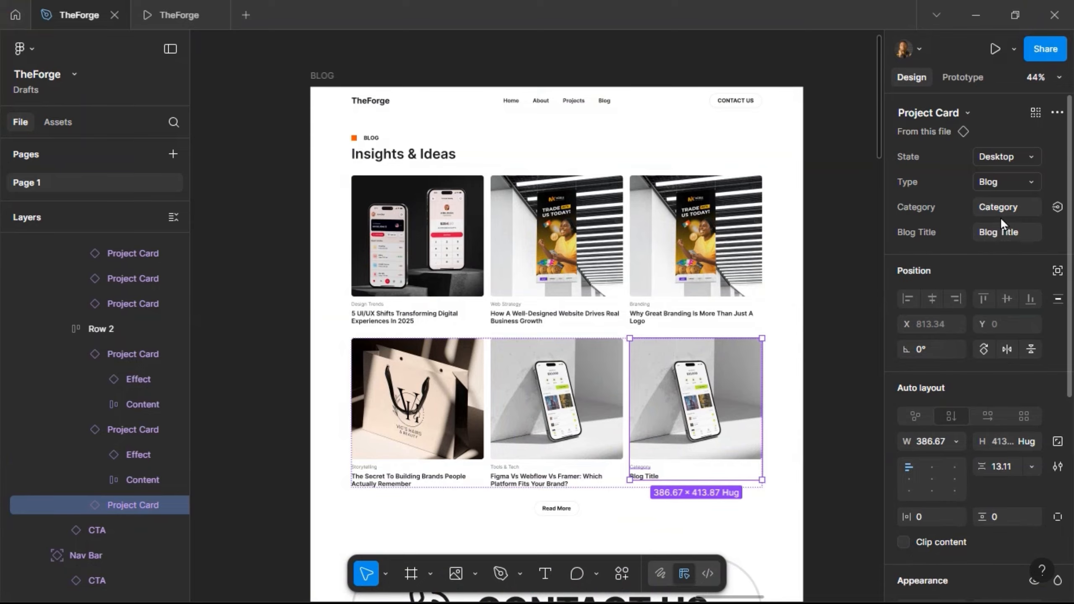
click(1006, 240)
key(ctrl+v)
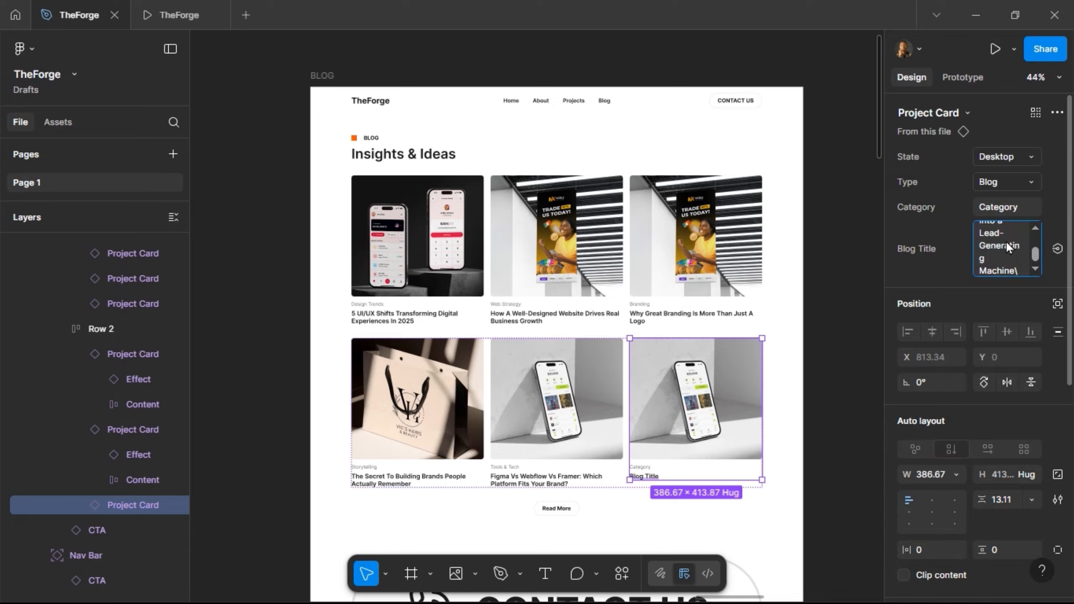
key(Return)
click(1000, 206)
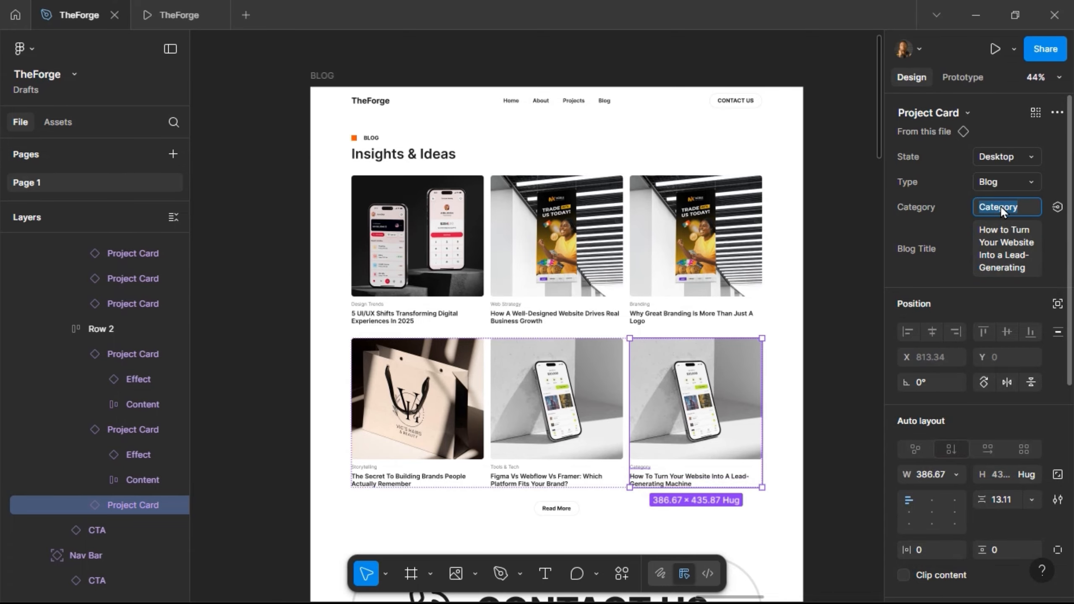
text(Growth)
key(Return)
click(425, 265)
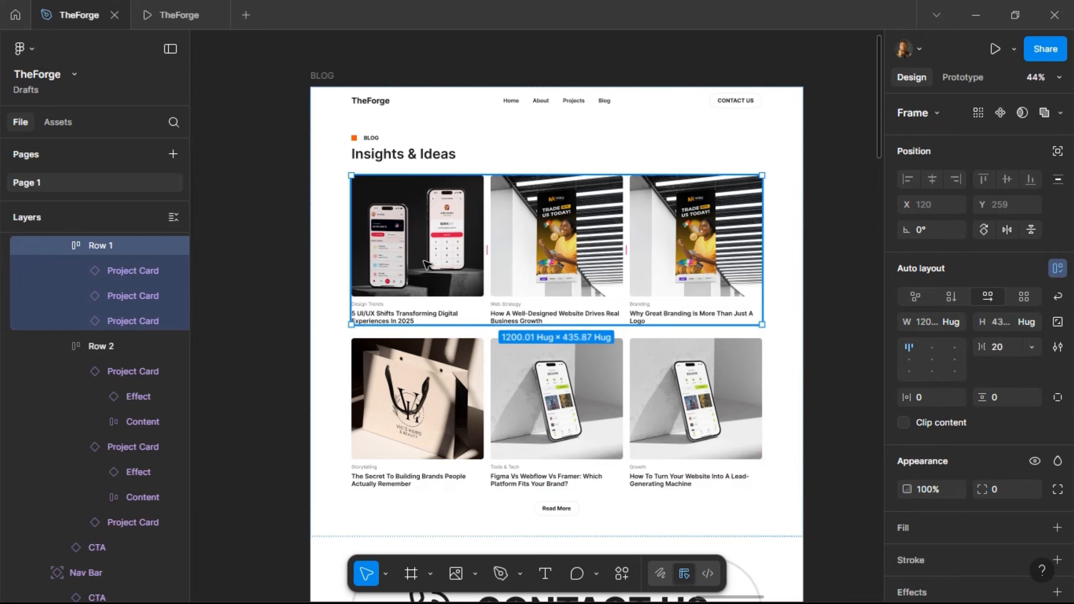
- Launch the Unsplash plugin on the first Row 1 card's image layer
click(425, 264)
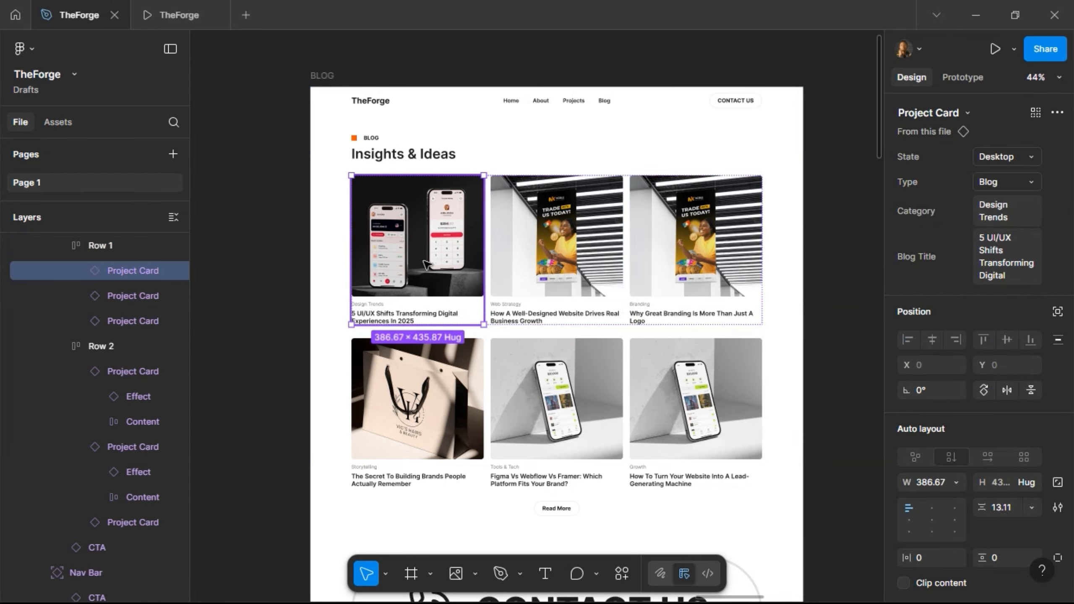
click(425, 265)
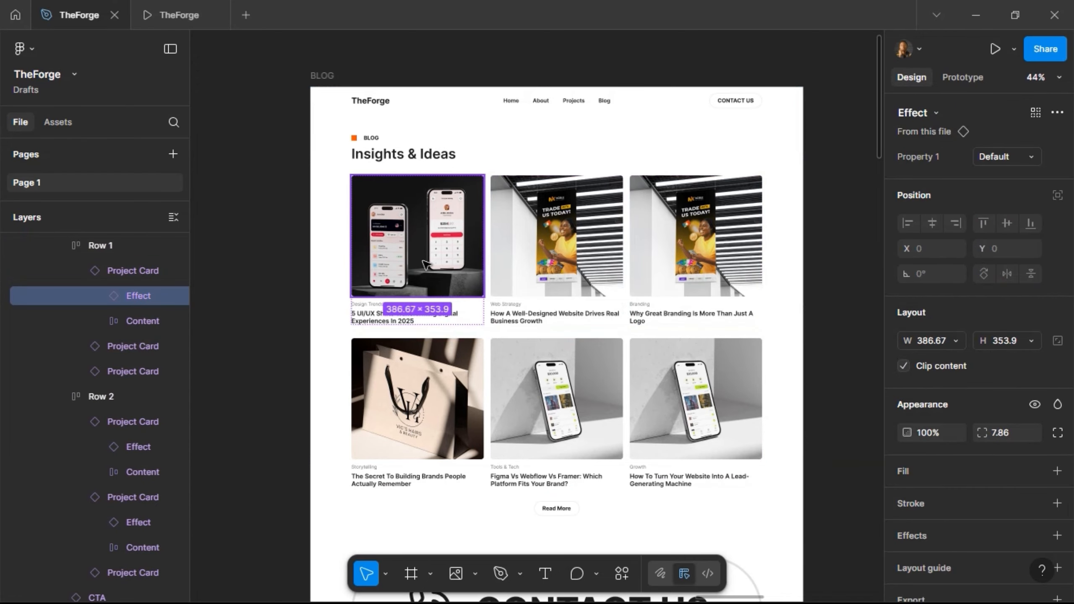
right_click(423, 267)
mouse_move(521, 462)
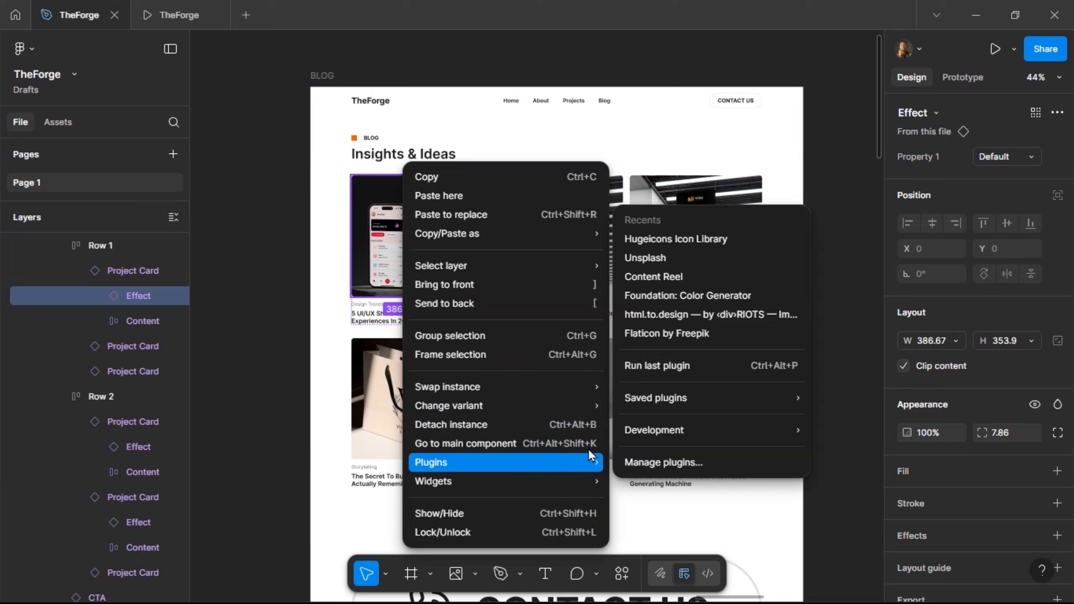
click(656, 259)
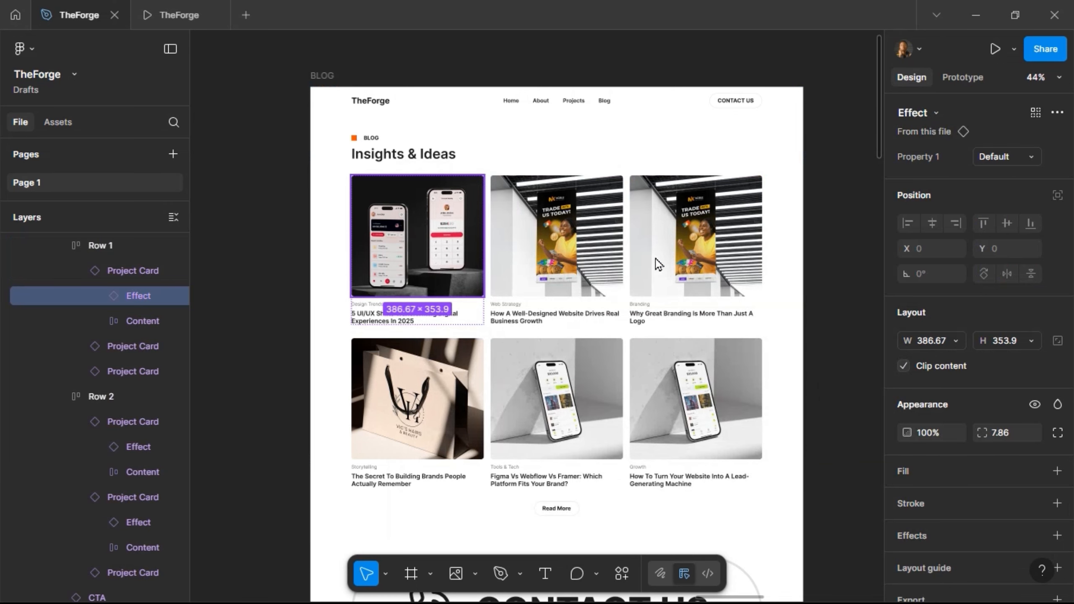
- Search Unsplash for 'Design' and apply a photo to the card image
scroll(486, 250, left, 3)
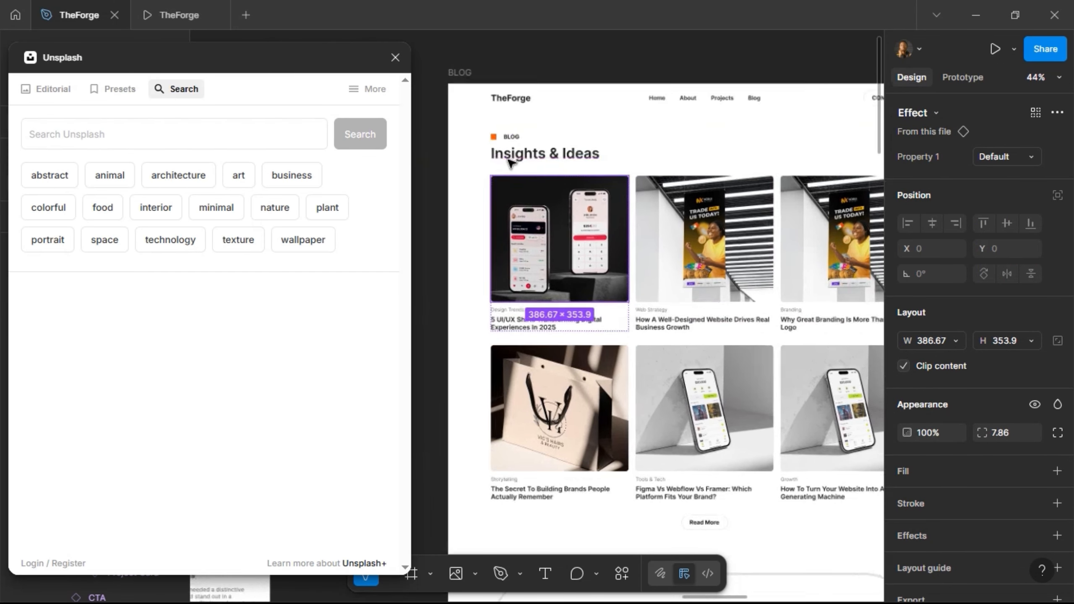
scroll(509, 160, up, 2)
click(130, 135)
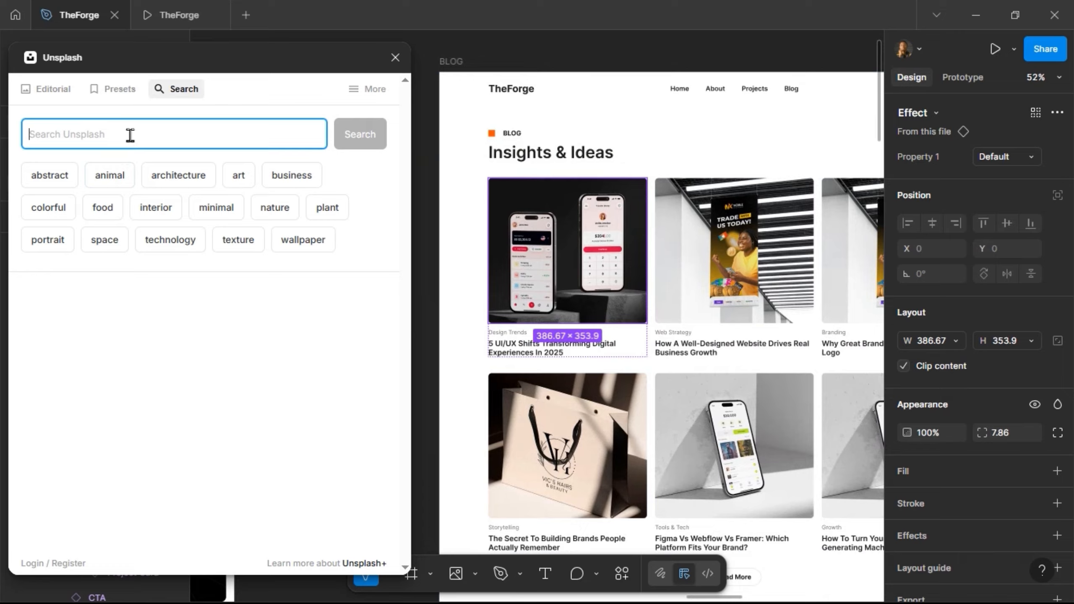
text(Design)
key(Return)
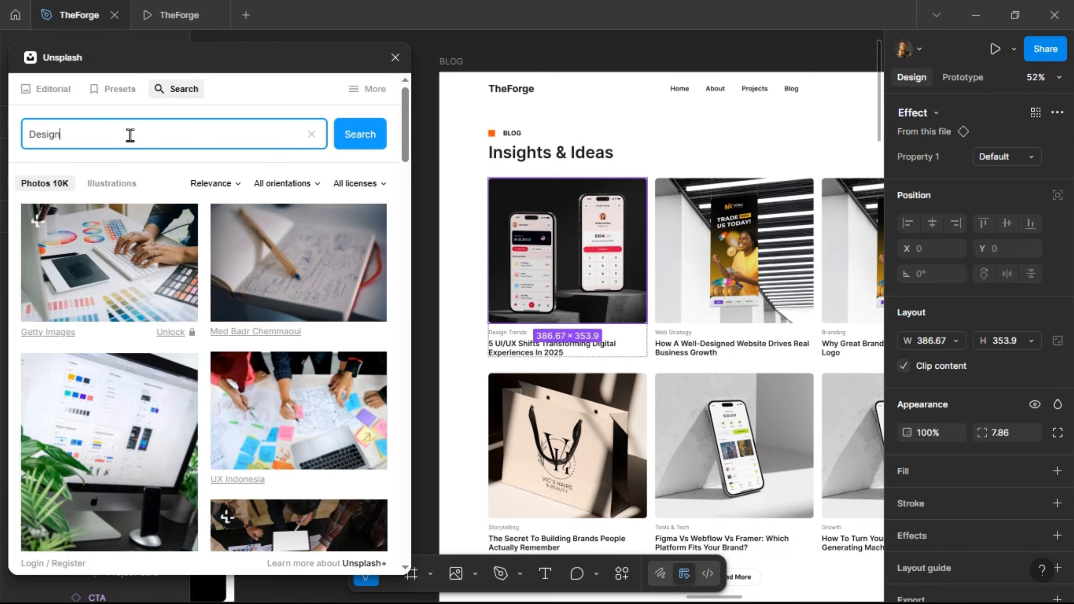
click(305, 272)
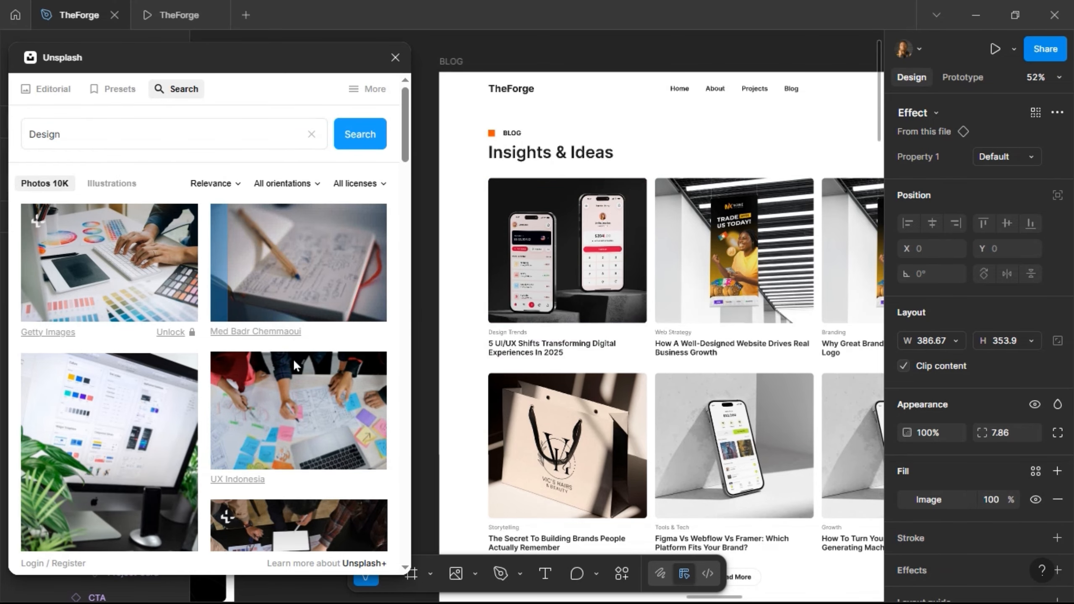
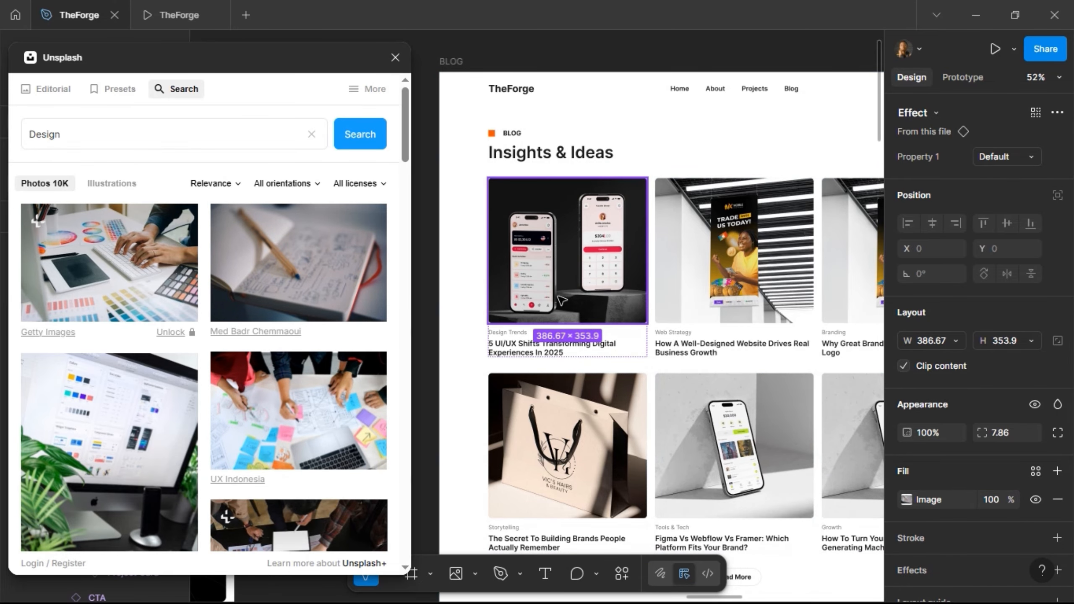
- Try several Unsplash 'Design' photos on the first card, settling on hands sketching beside a phone
key(Escape)
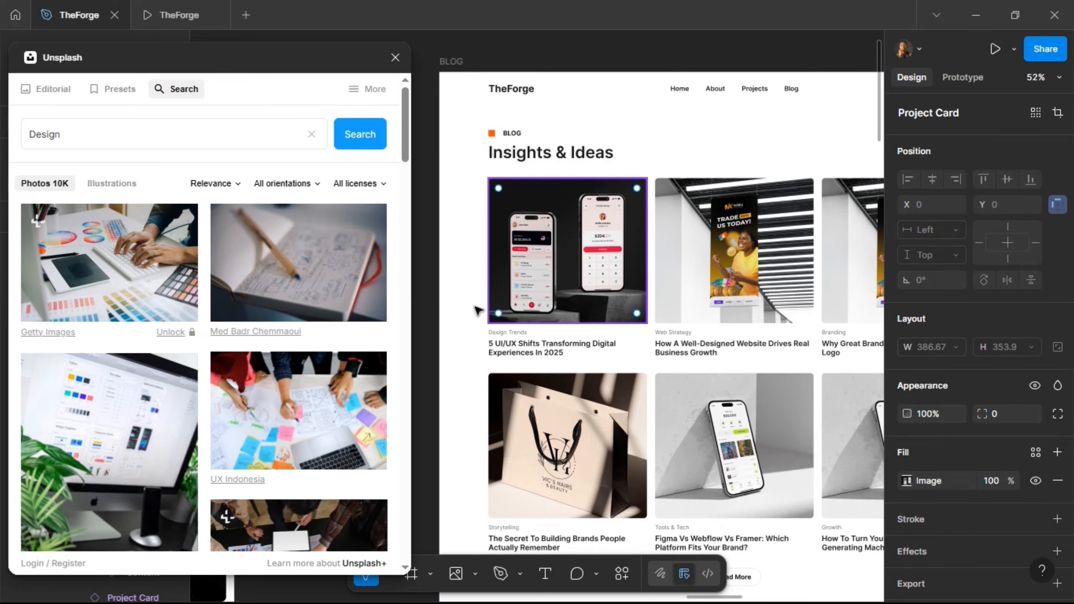
click(310, 292)
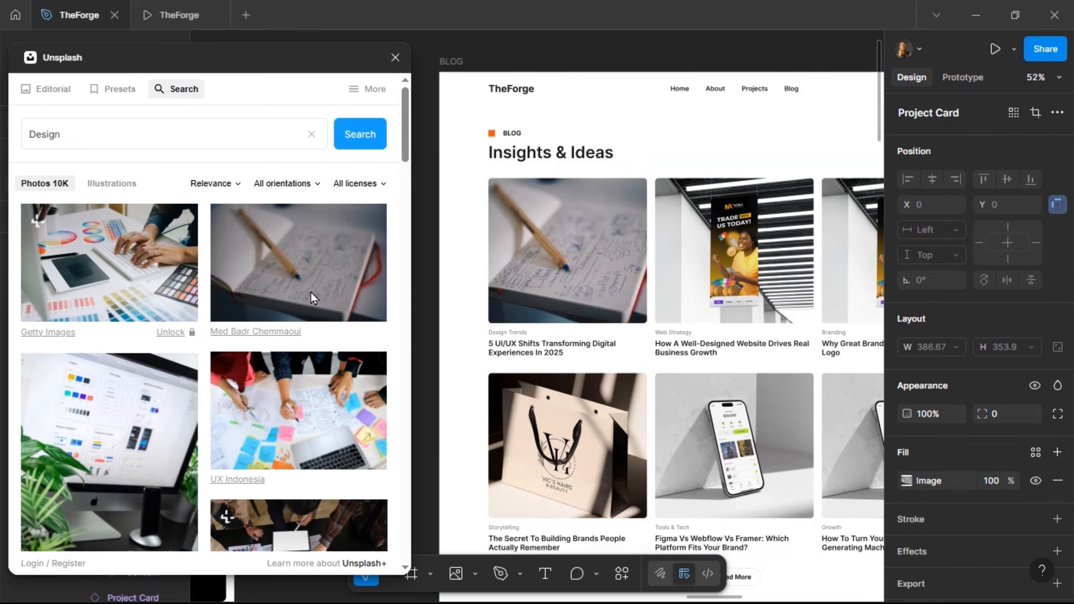
scroll(296, 356, down, 5)
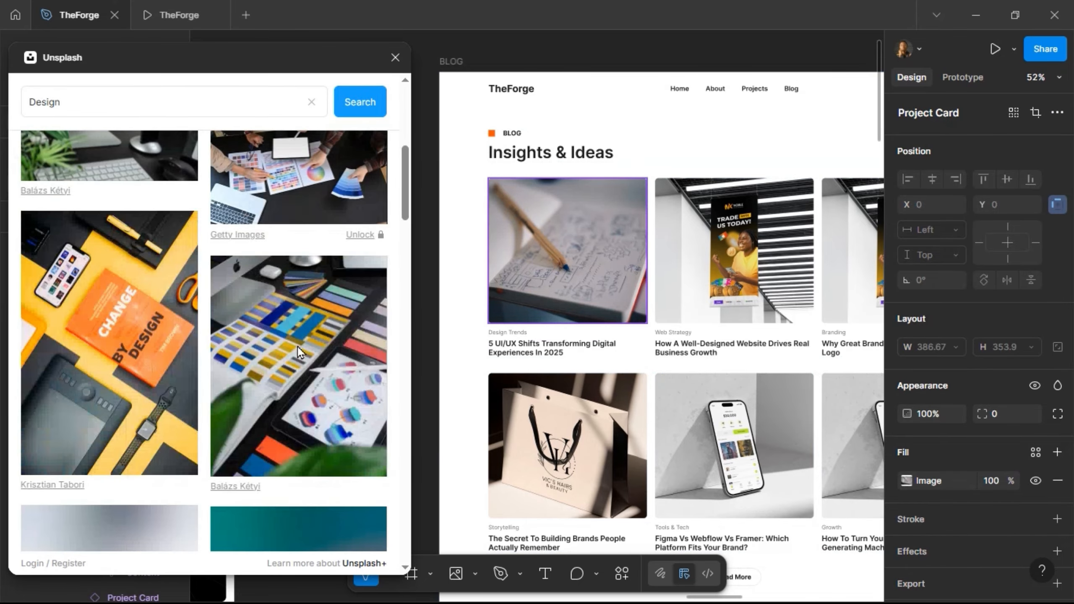
click(312, 347)
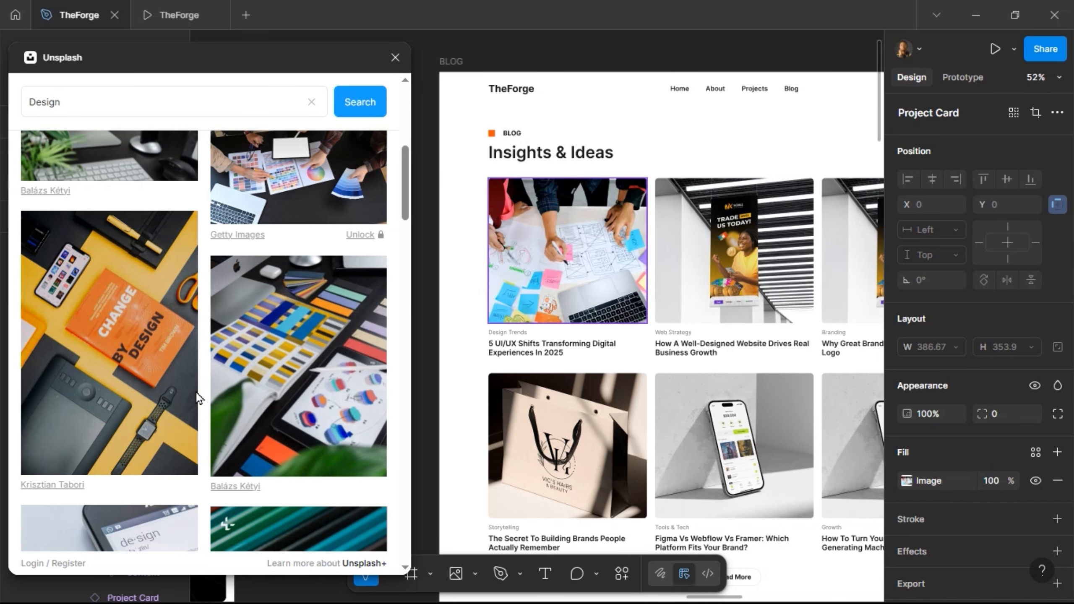
click(127, 388)
scroll(207, 360, down, 5)
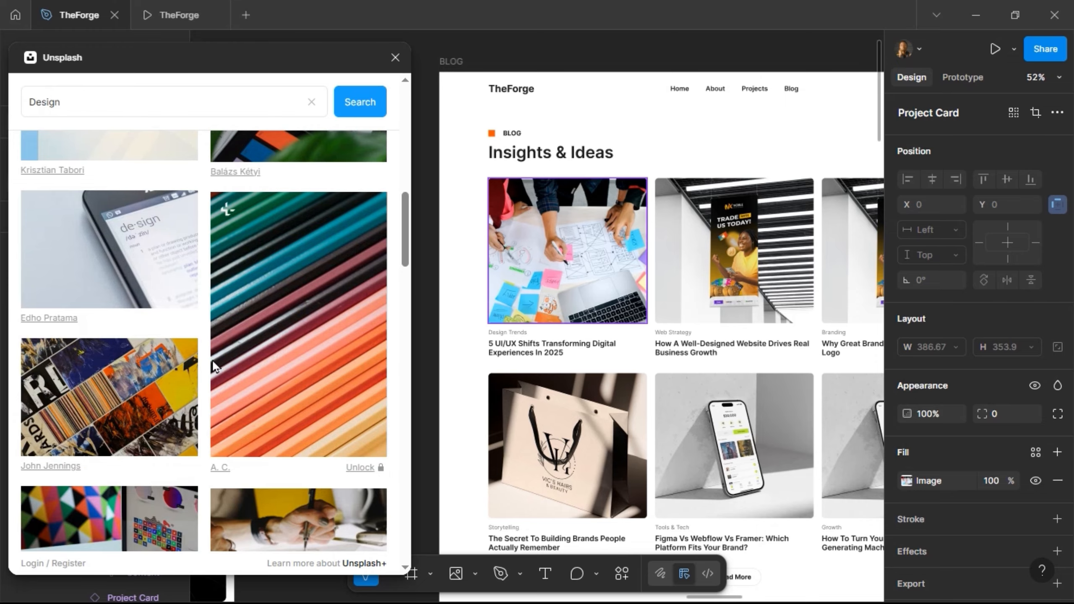
scroll(213, 365, down, 4)
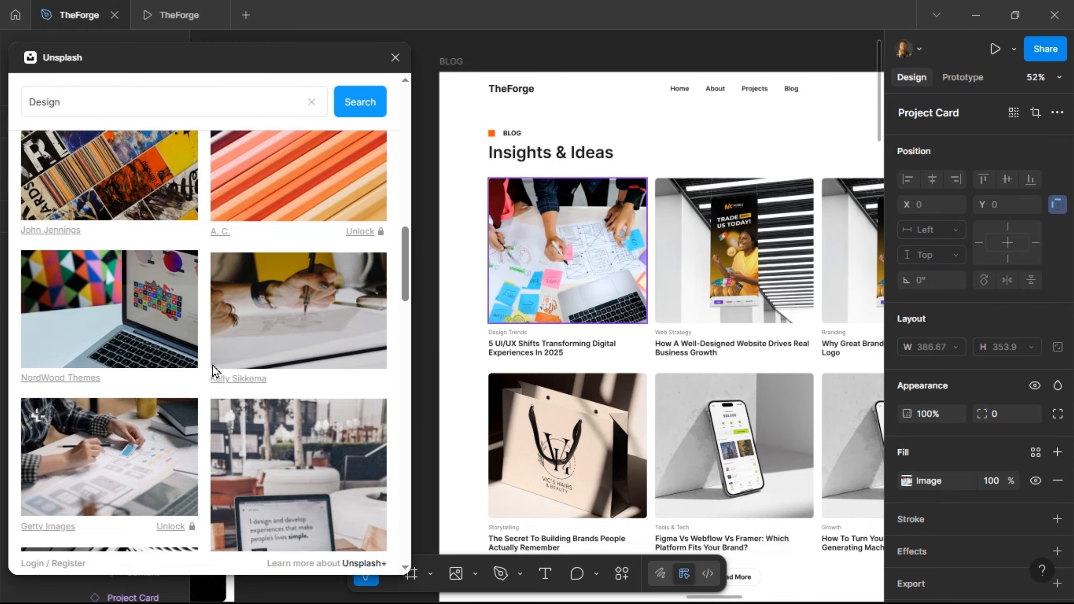
scroll(212, 365, down, 5)
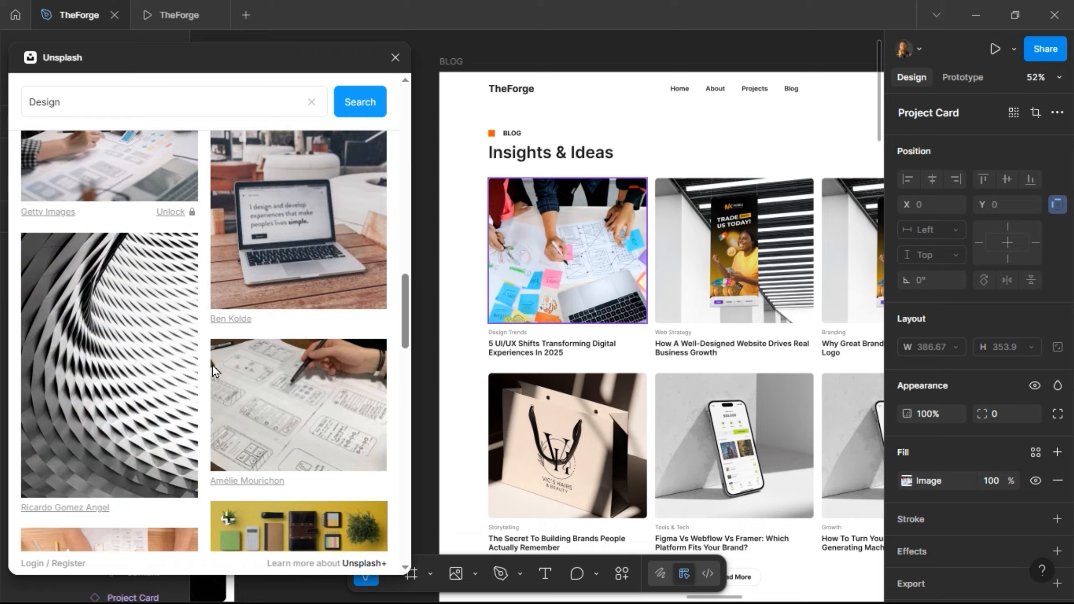
scroll(212, 366, down, 3)
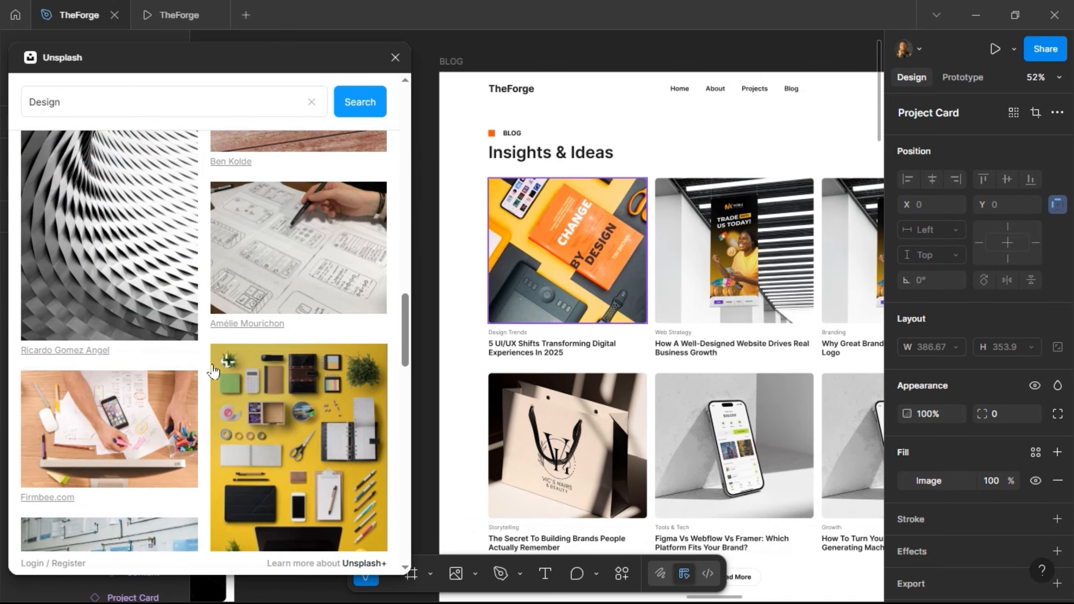
scroll(212, 369, down, 5)
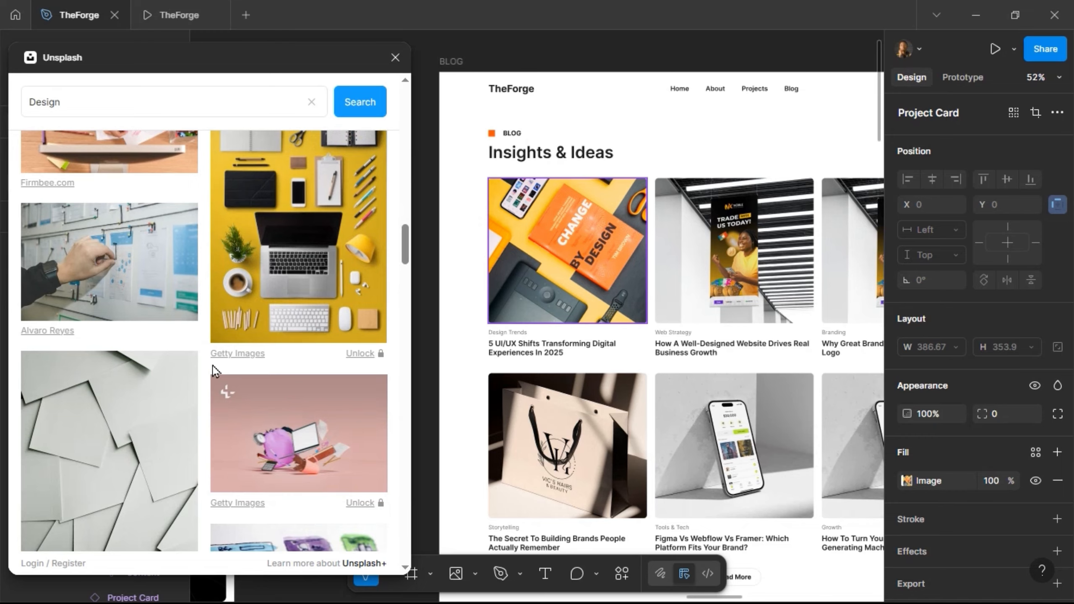
scroll(213, 369, up, 1)
scroll(213, 367, up, 1)
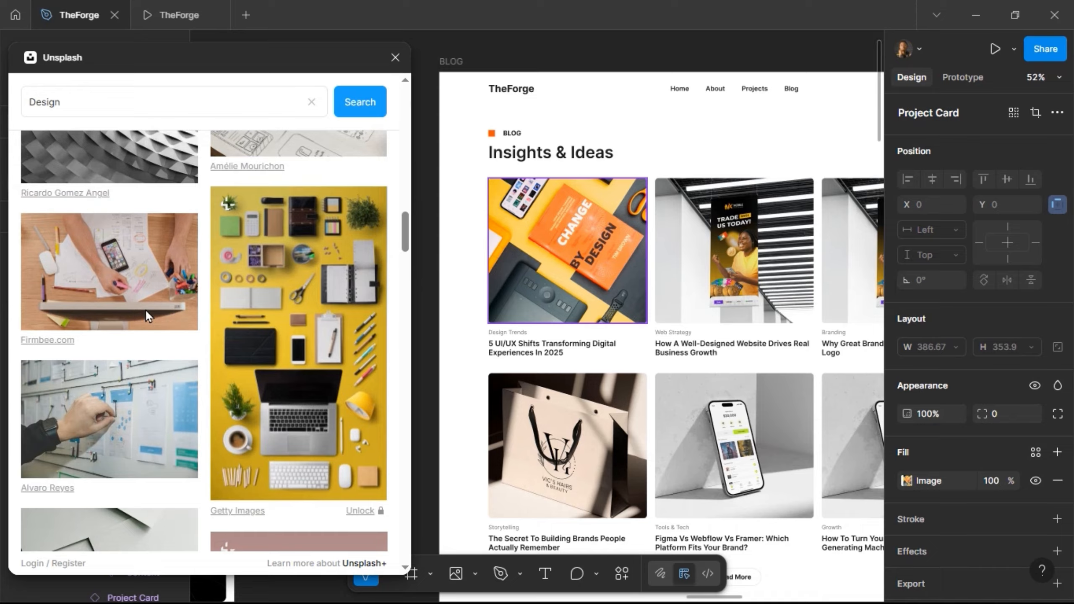
scroll(204, 366, down, 10)
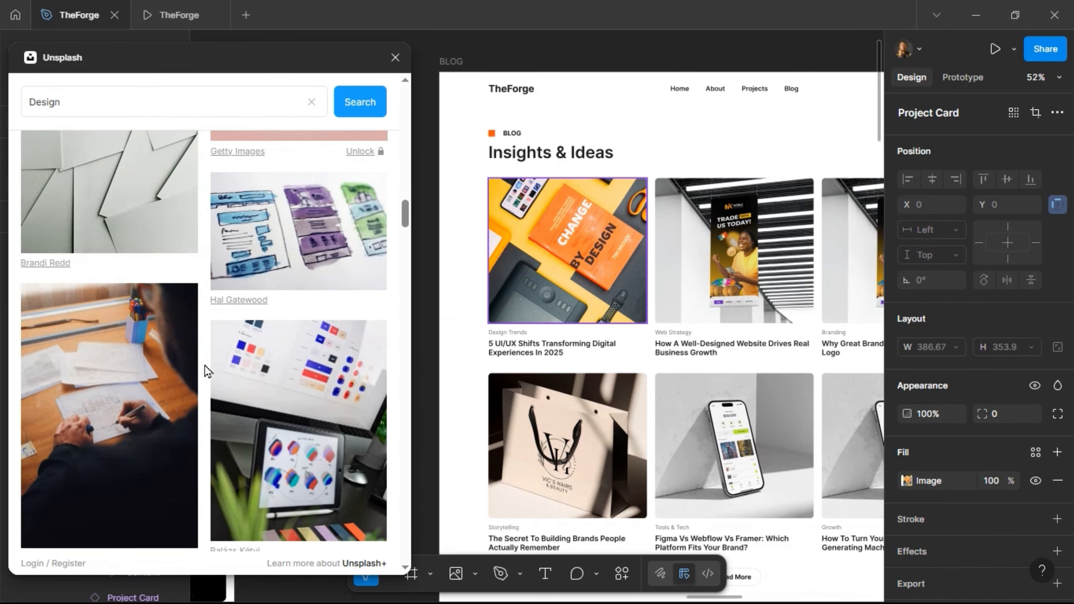
scroll(205, 366, down, 8)
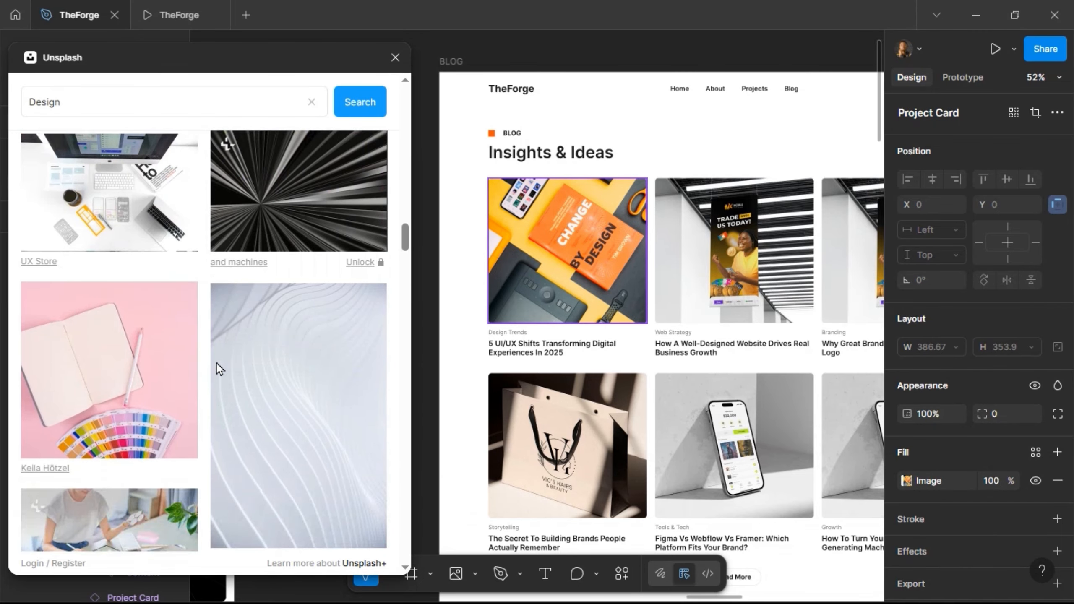
scroll(224, 359, down, 2)
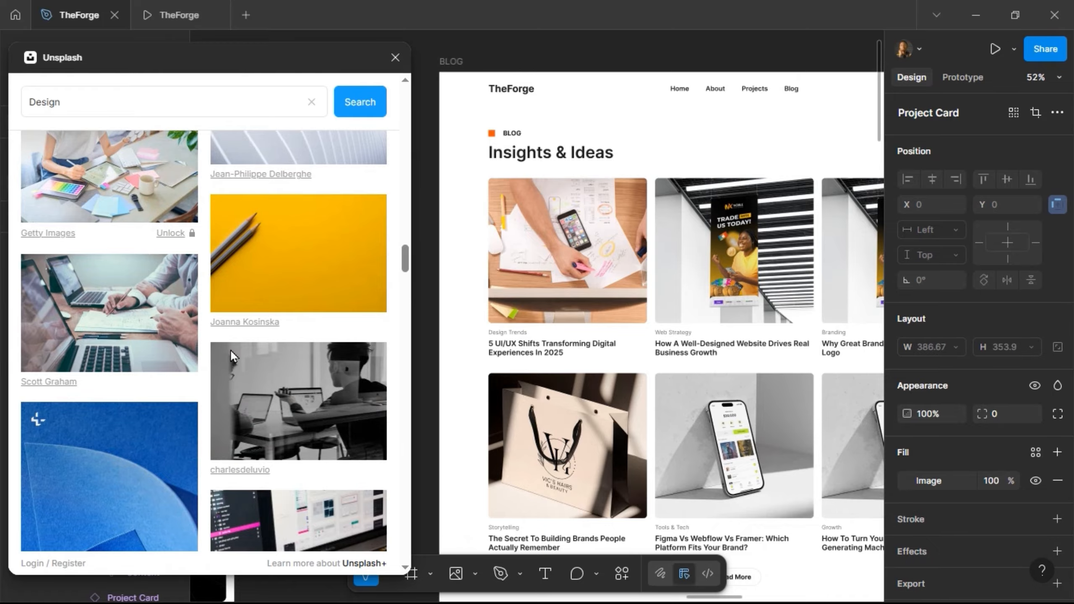
scroll(233, 356, down, 4)
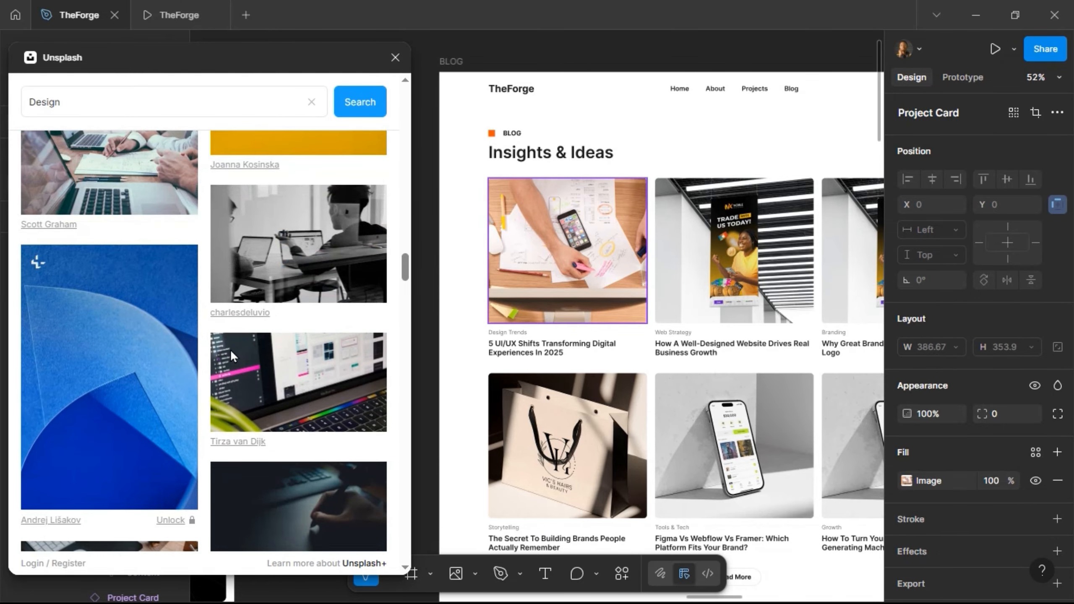
scroll(230, 349, down, 2)
scroll(230, 347, down, 3)
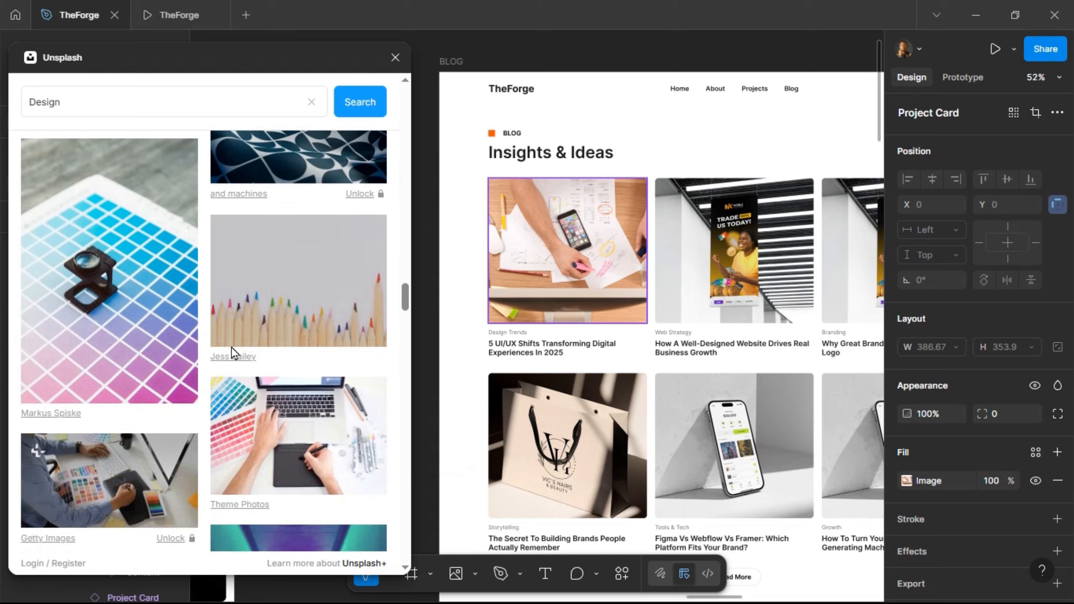
scroll(231, 347, up, 3)
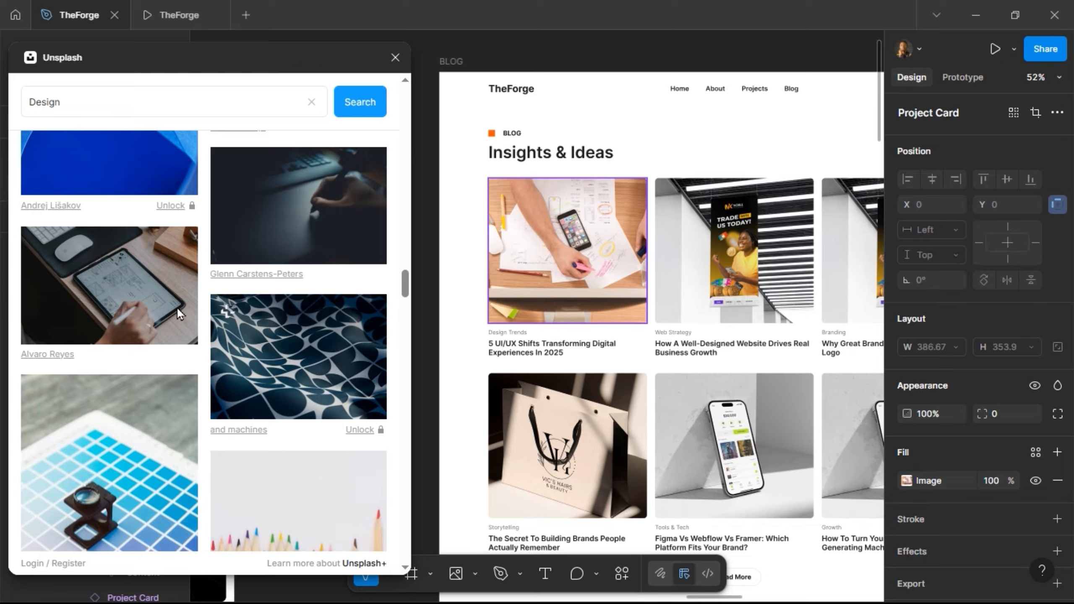
- Reselect the first Design Trends blog card
click(759, 266)
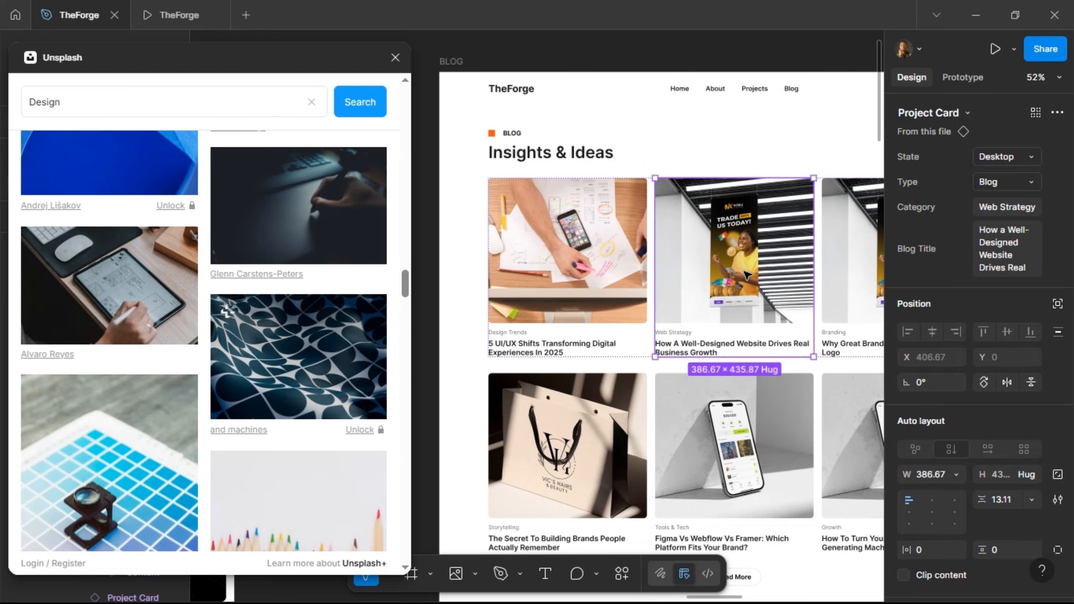
click(608, 280)
click(607, 280)
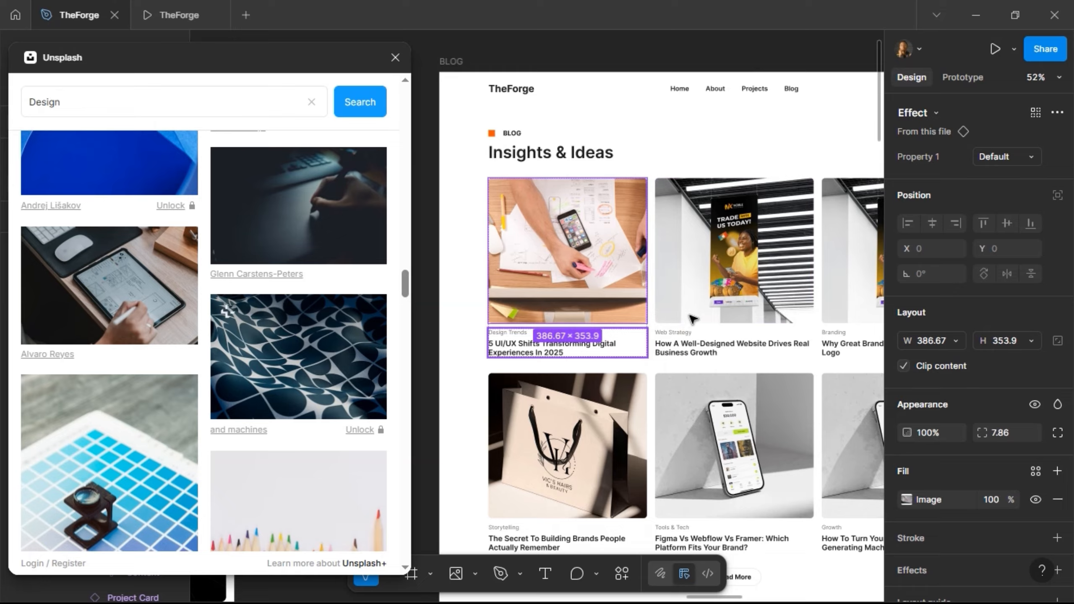
click(579, 308)
- Jump from the first blog card to its Project Card main component
right_click(579, 308)
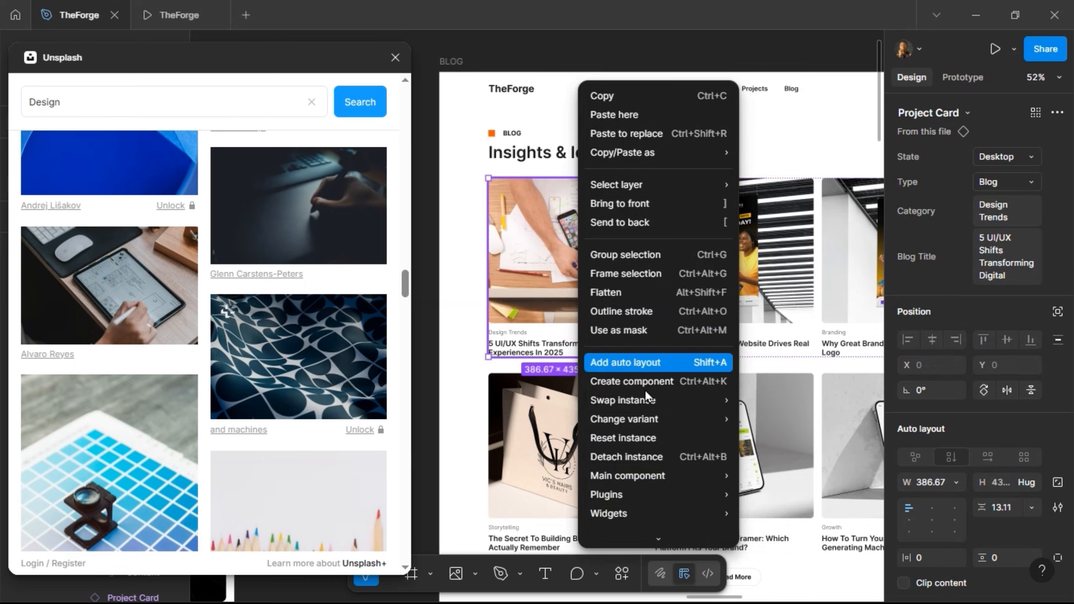
mouse_move(655, 475)
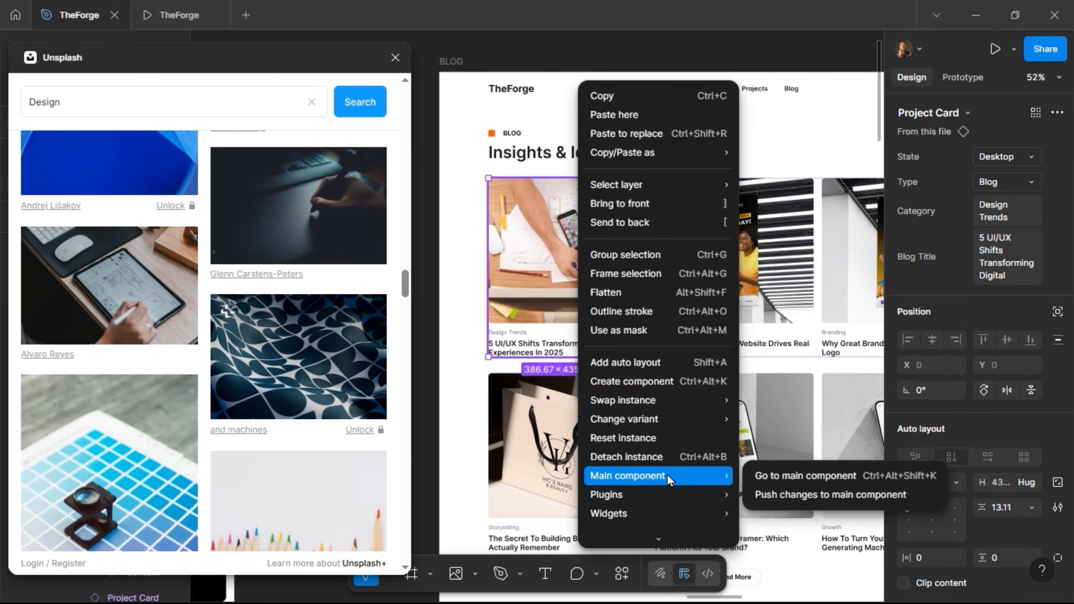
click(778, 475)
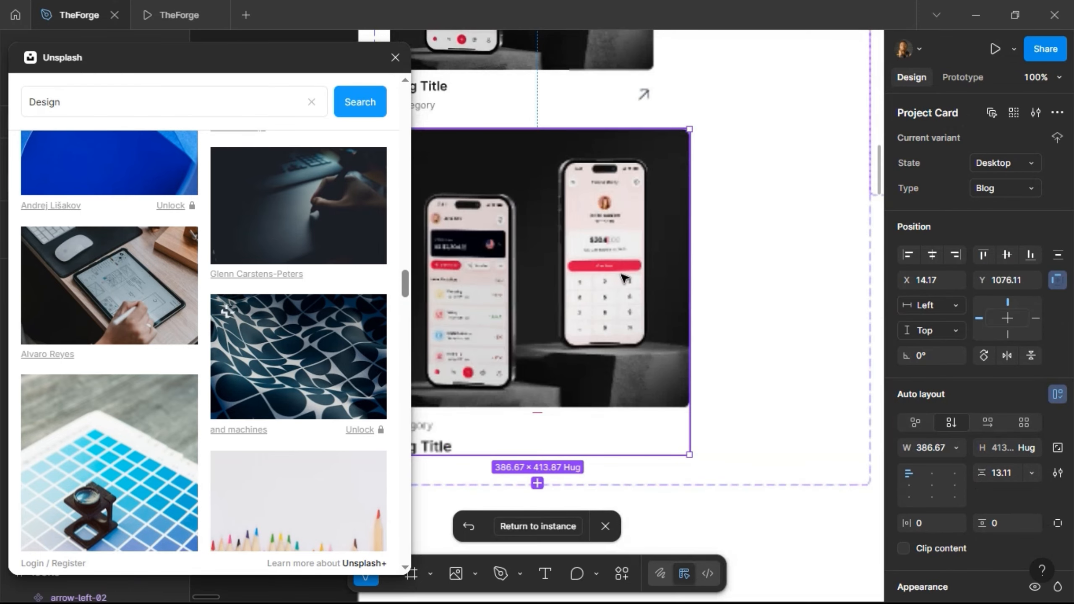
- Add a reversed black linear gradient fill at 40% opacity over the card image
click(624, 277)
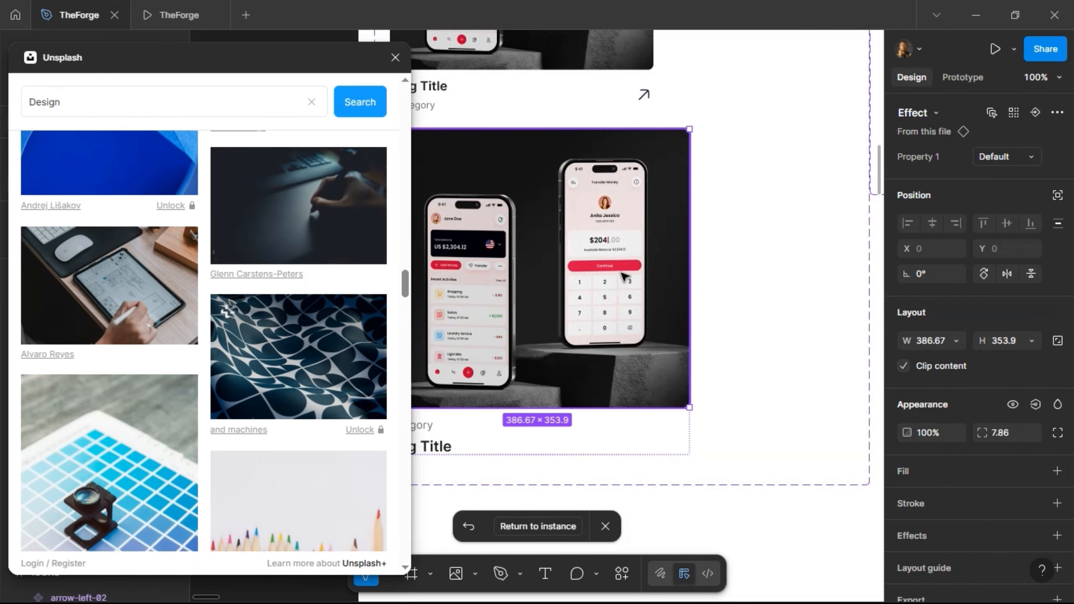
double_click(575, 283)
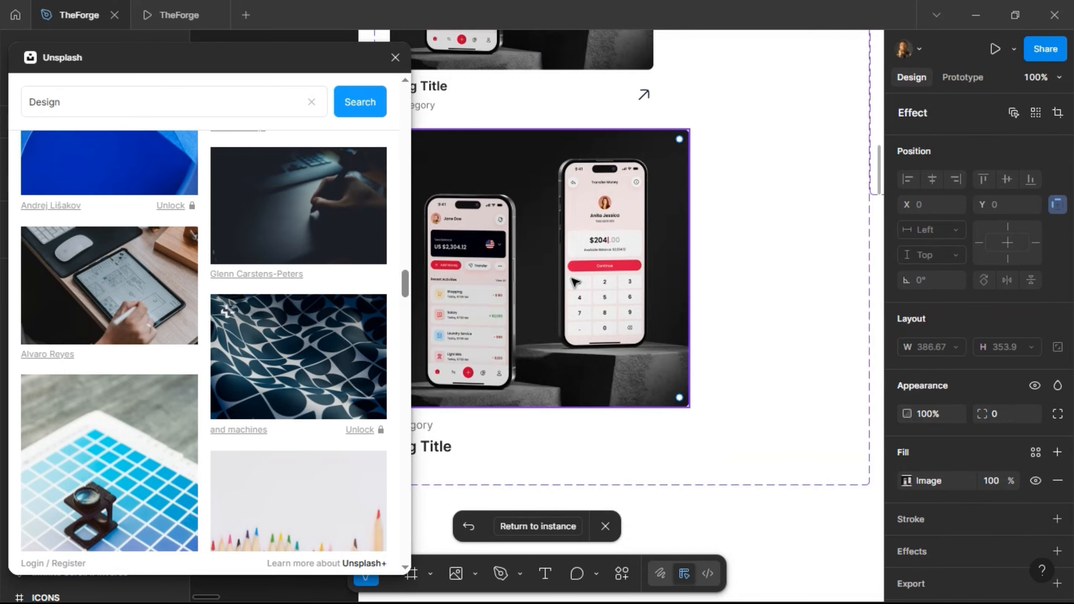
click(907, 481)
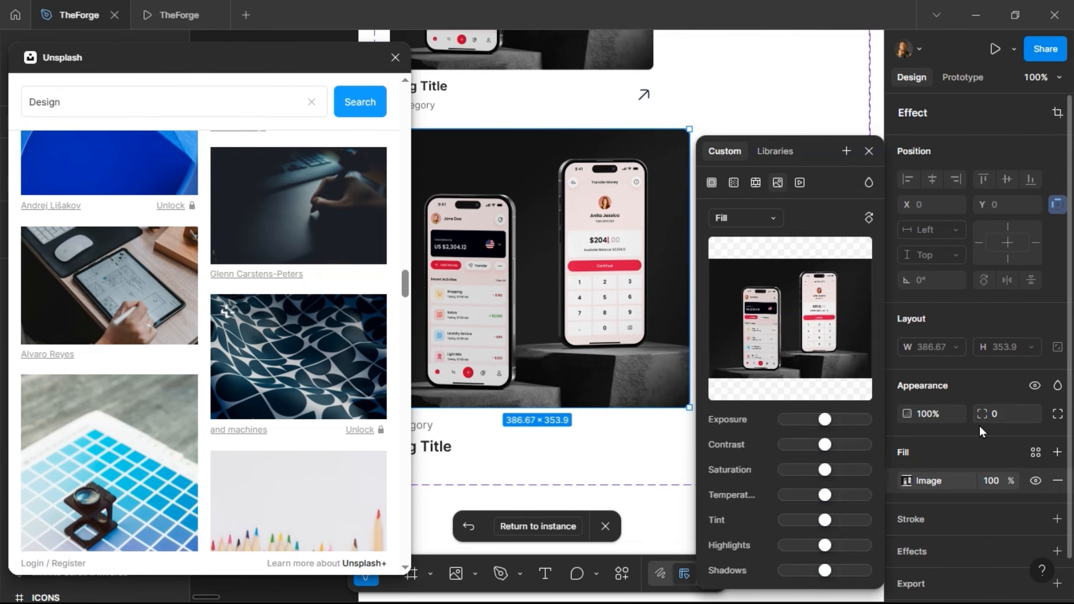
click(869, 151)
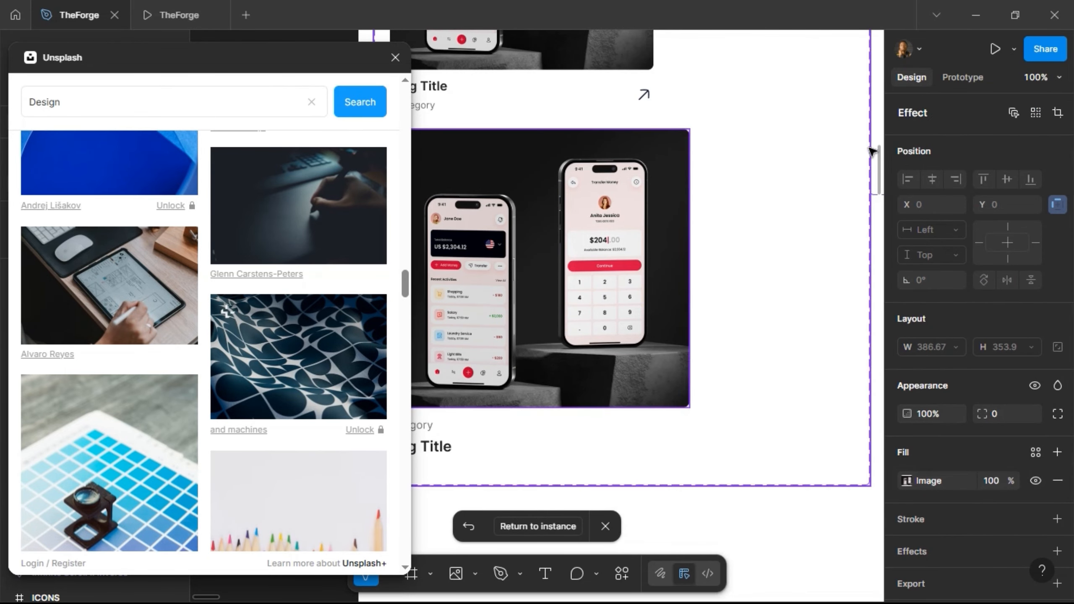
click(1060, 453)
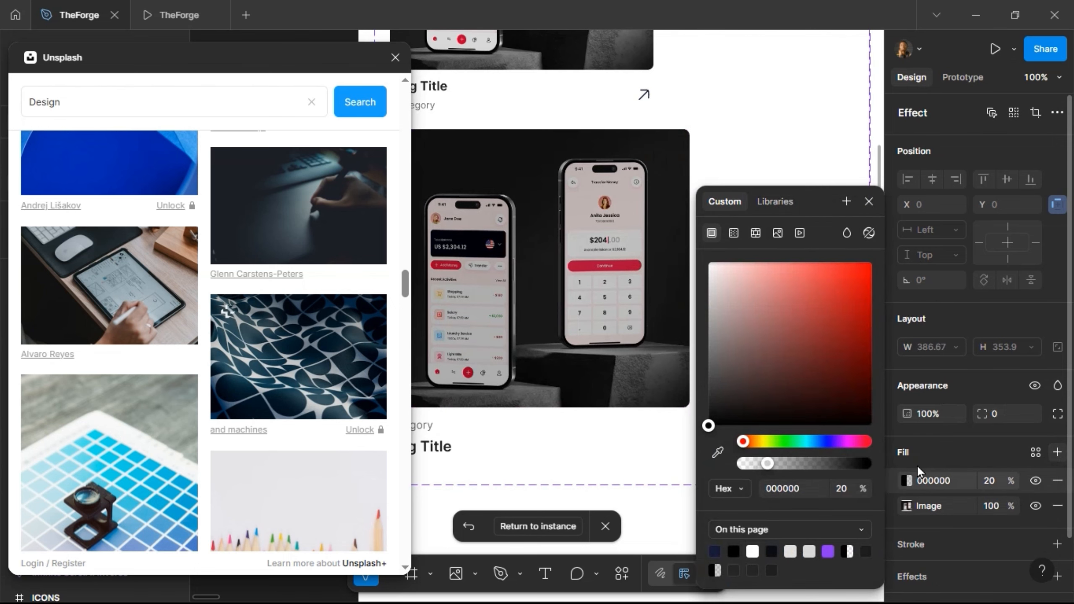
click(734, 233)
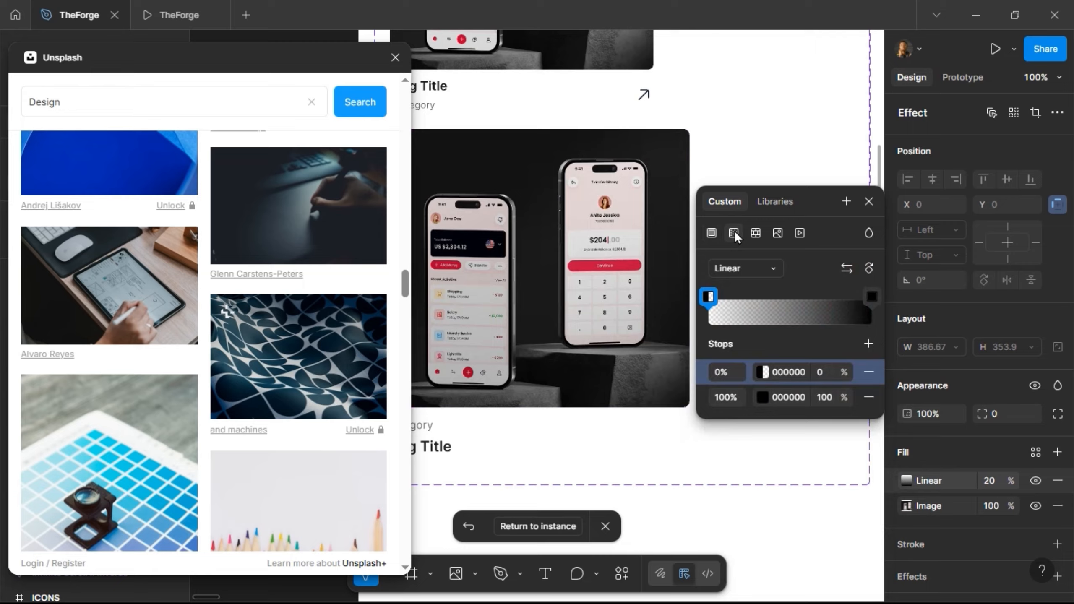
click(846, 267)
drag(533, 404, 538, 276)
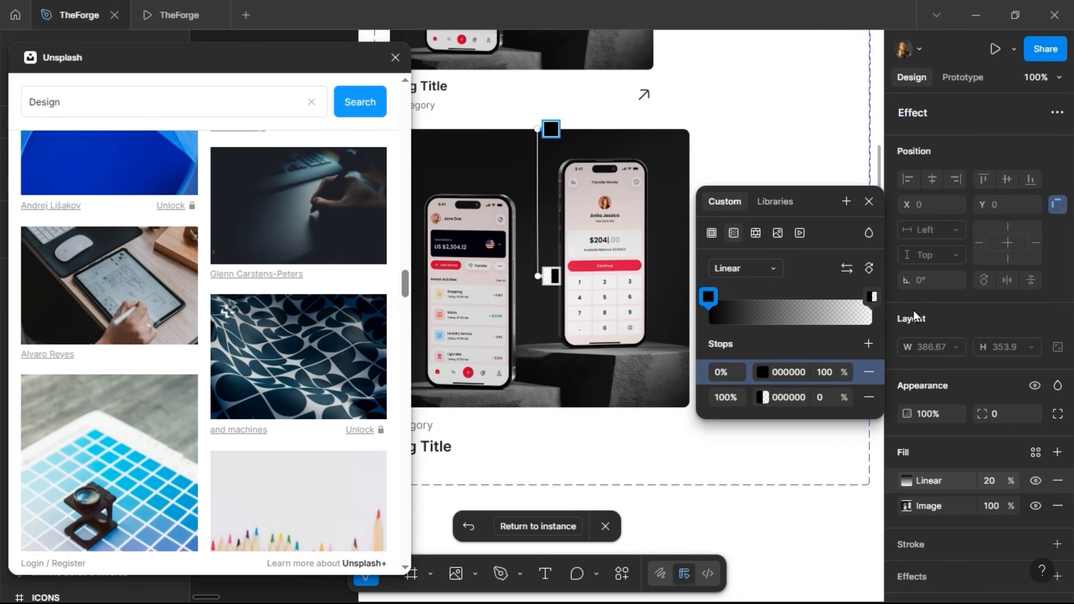
click(986, 482)
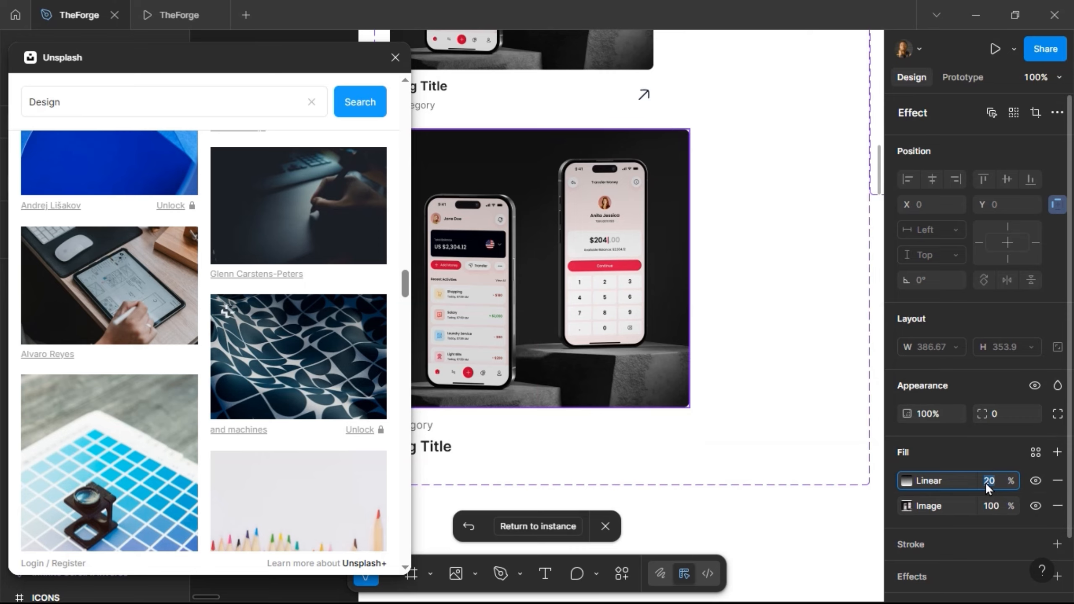
text(40)
key(Return)
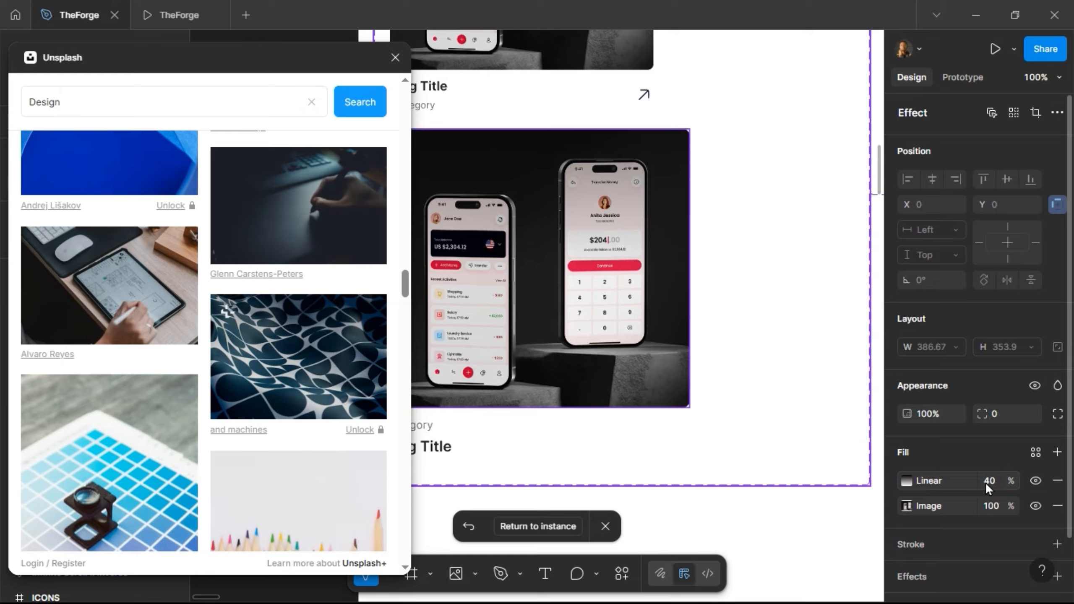
- Return to the blog page and reopen the card's main component
click(551, 527)
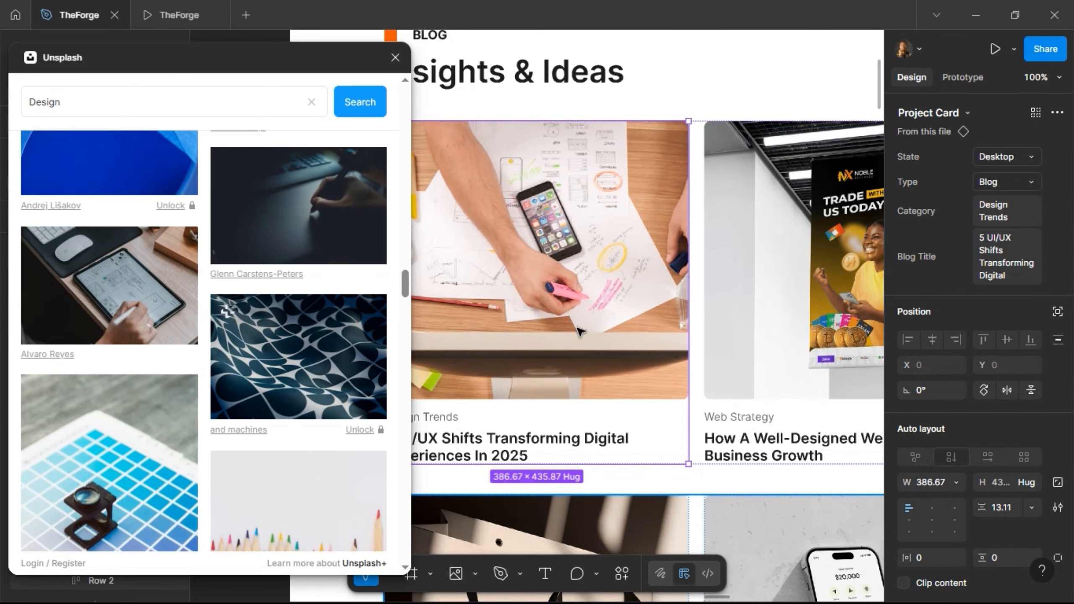
scroll(635, 278, down, 5)
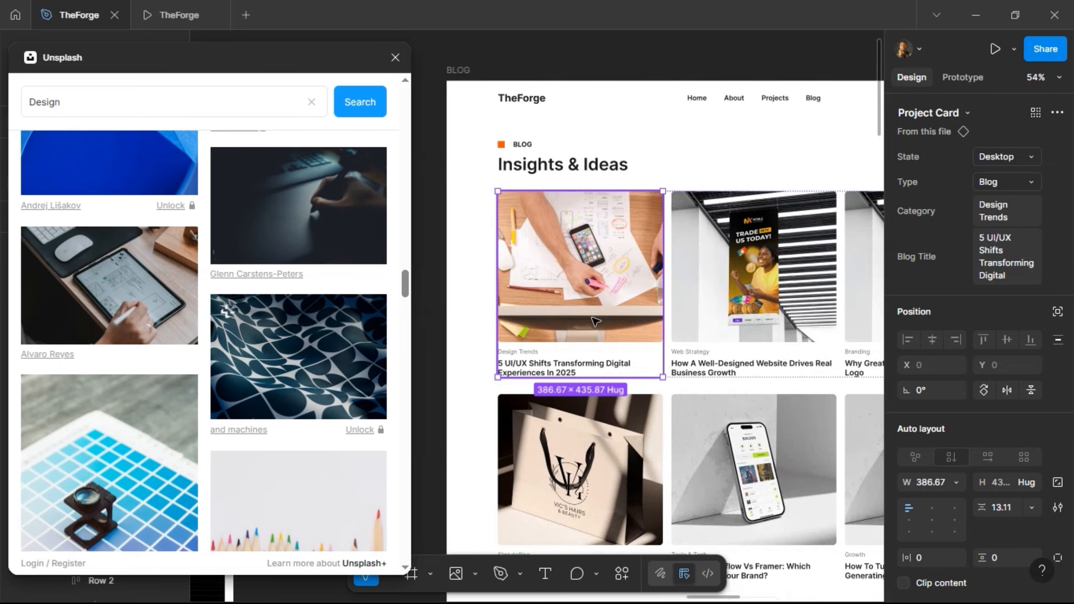
right_click(605, 320)
mouse_move(658, 476)
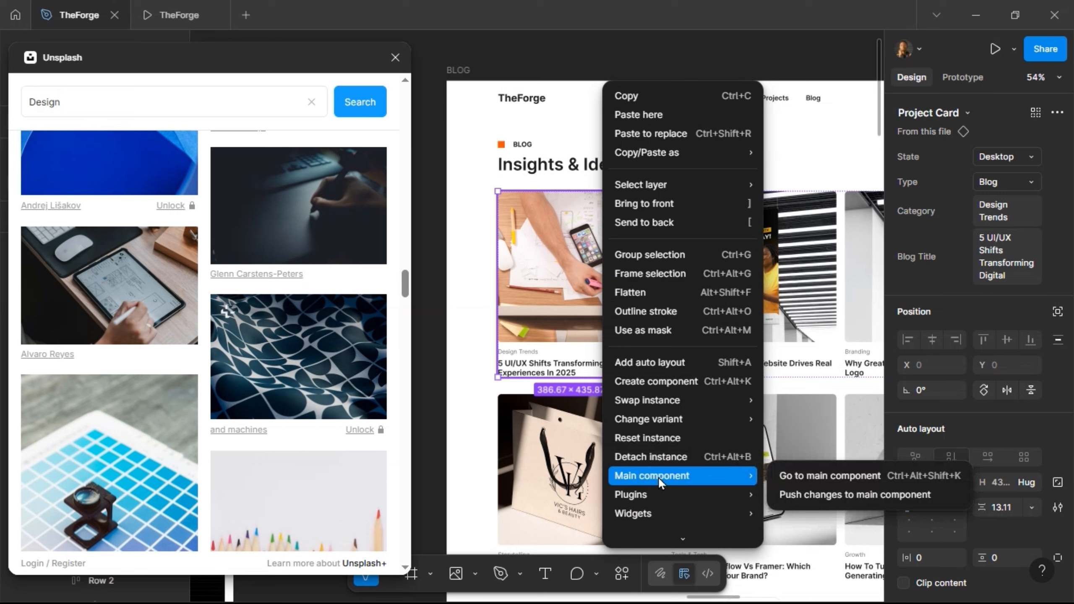
click(784, 476)
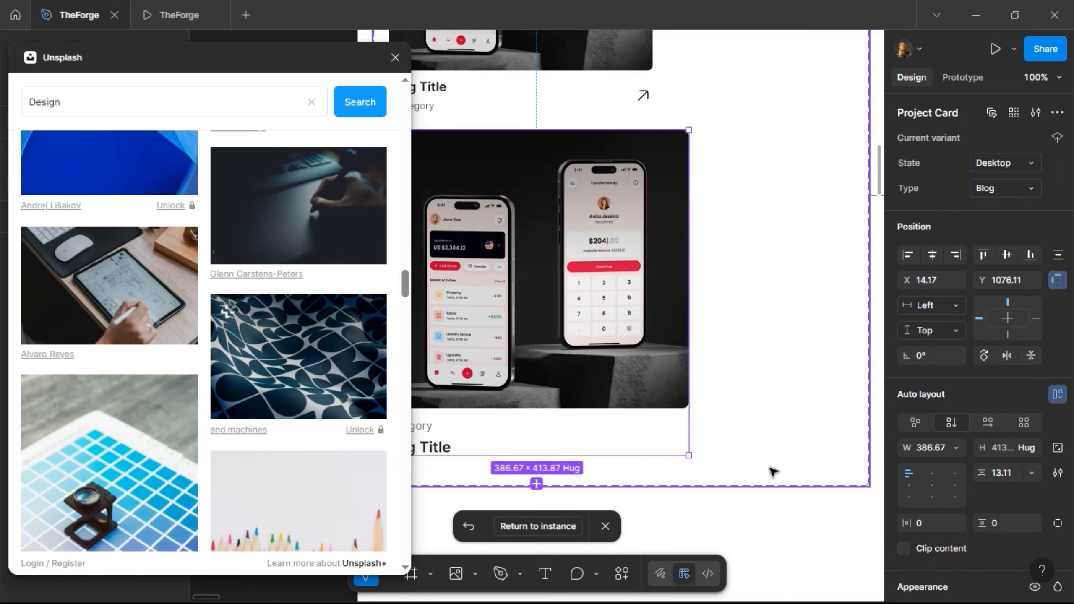
- Swap the gradient stops so it fades from transparent mid-image to black at the bottom
click(654, 396)
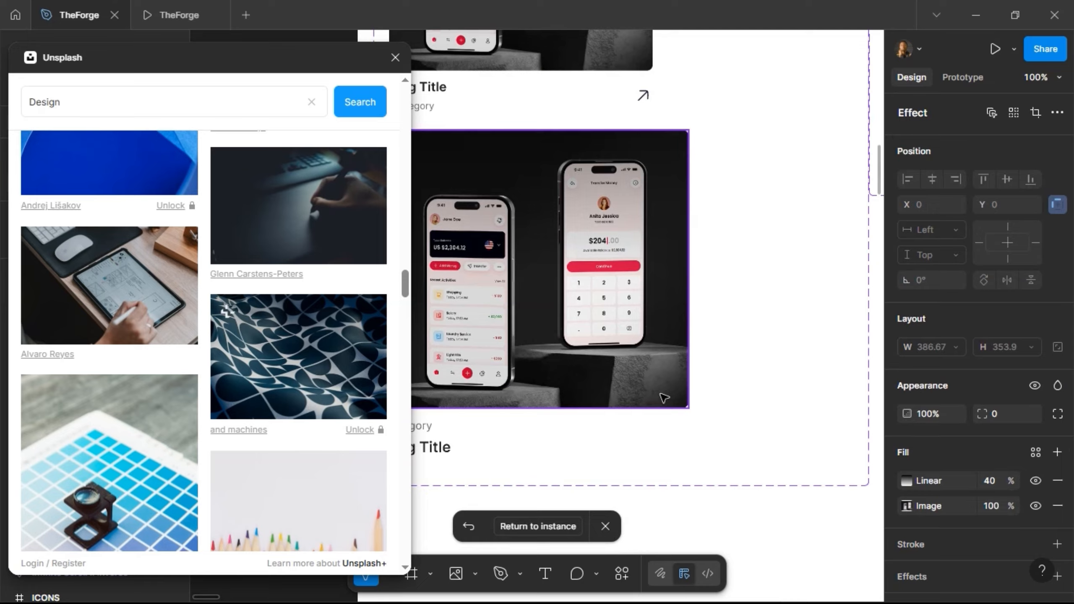
click(907, 482)
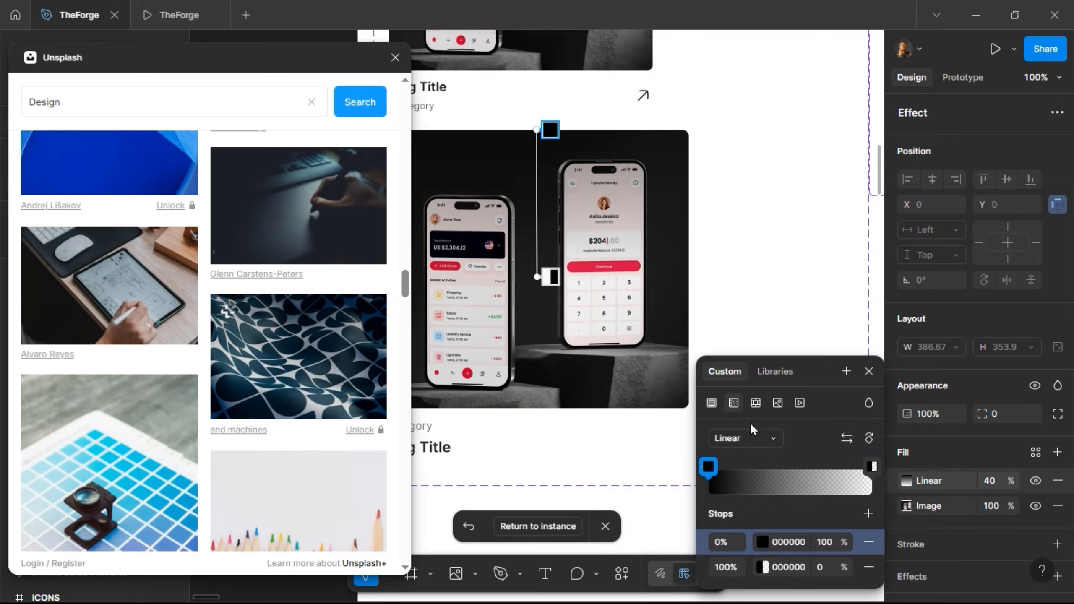
click(847, 439)
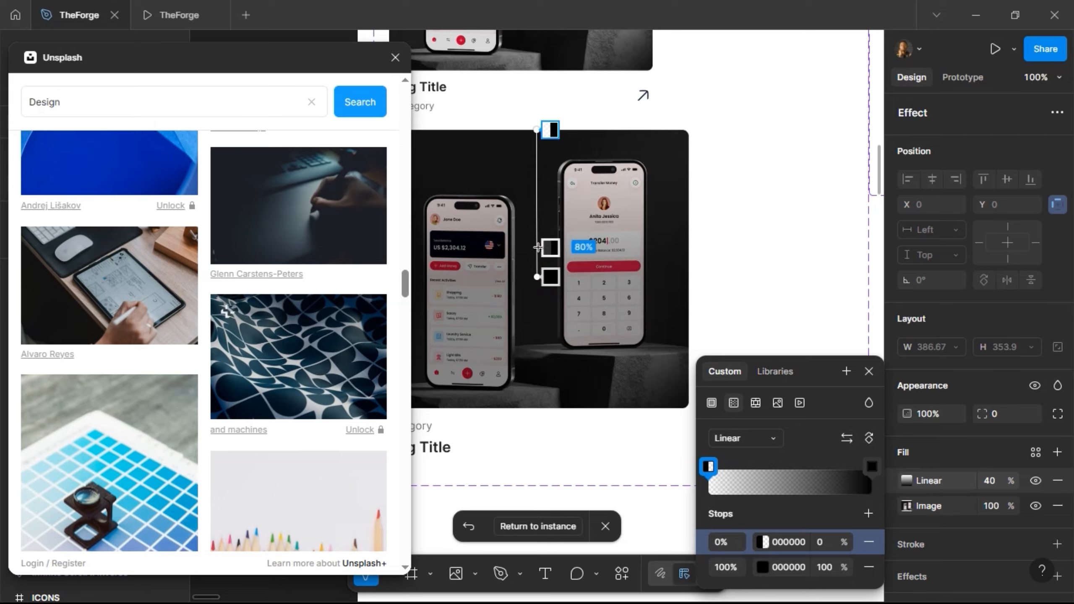
click(544, 276)
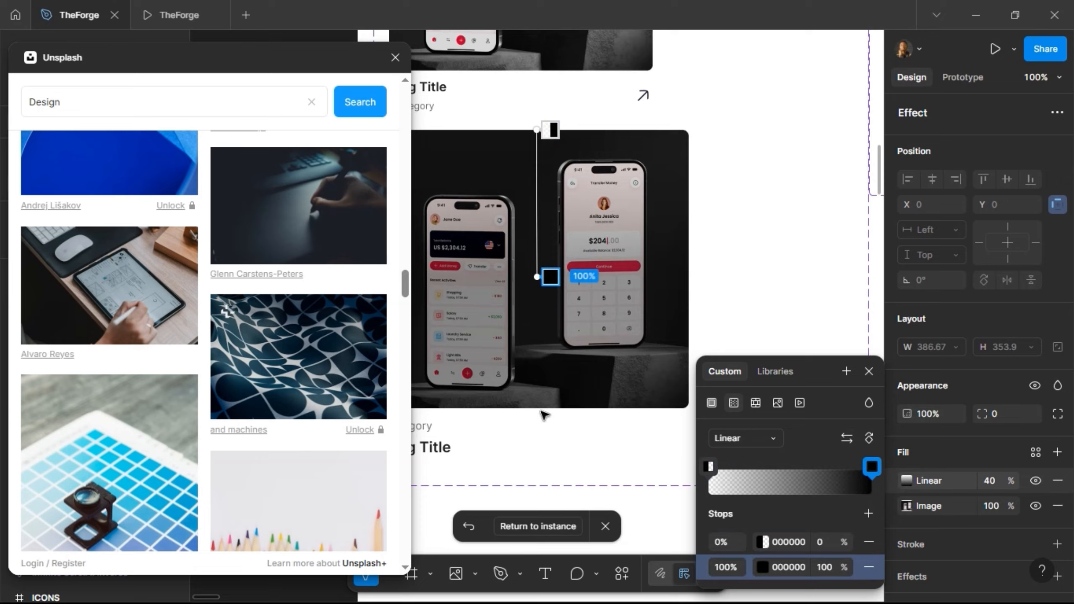
drag(548, 277, 549, 335)
drag(544, 377, 550, 408)
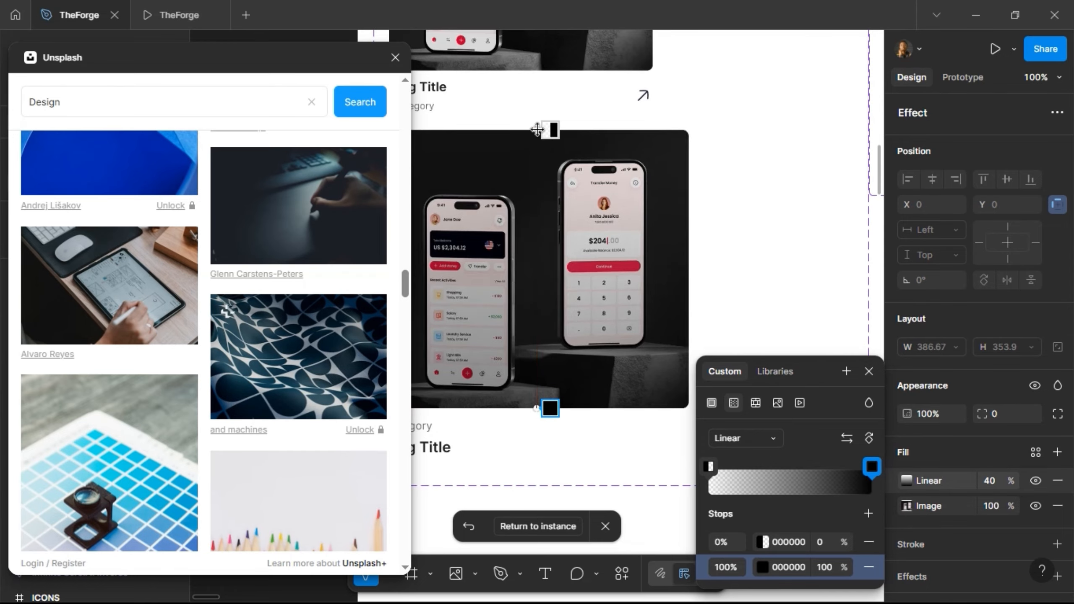
drag(537, 134, 538, 269)
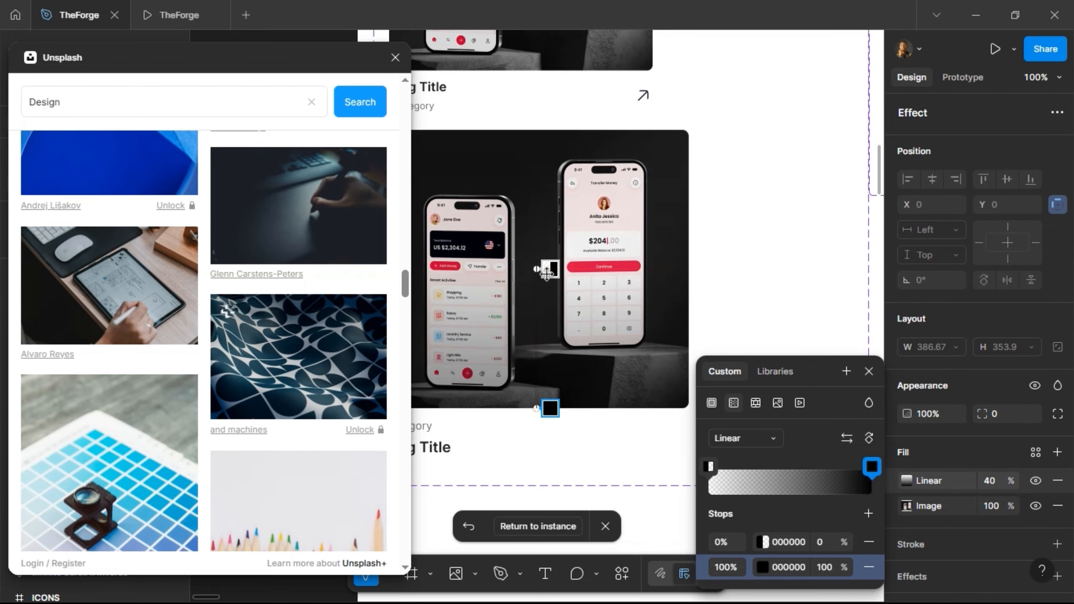
click(544, 533)
click(544, 532)
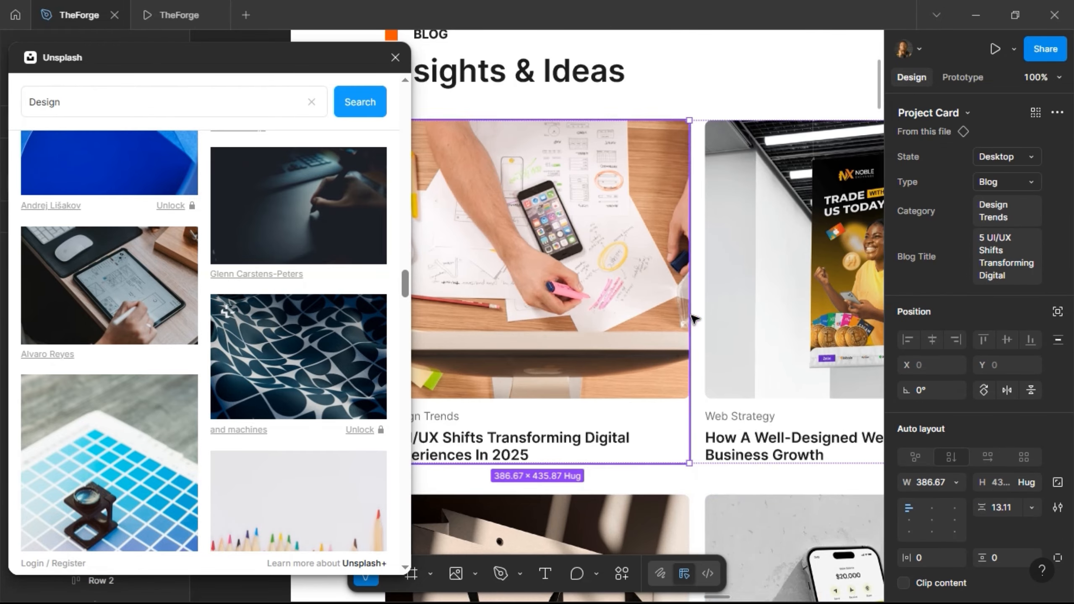
- Fill the first card's image with a laptop-and-monitor Unsplash photo
click(581, 307)
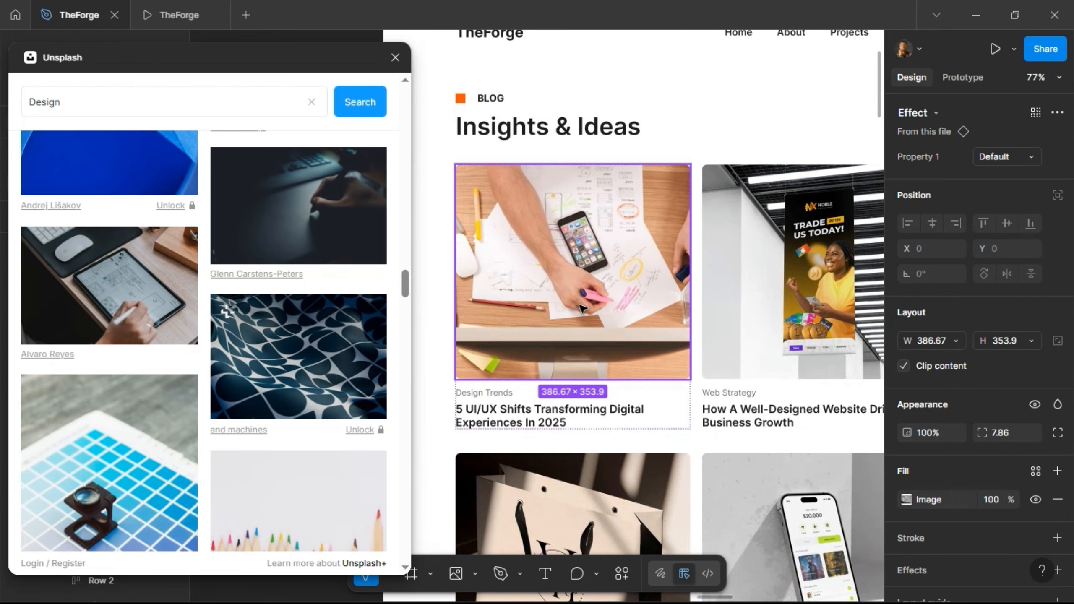
click(316, 222)
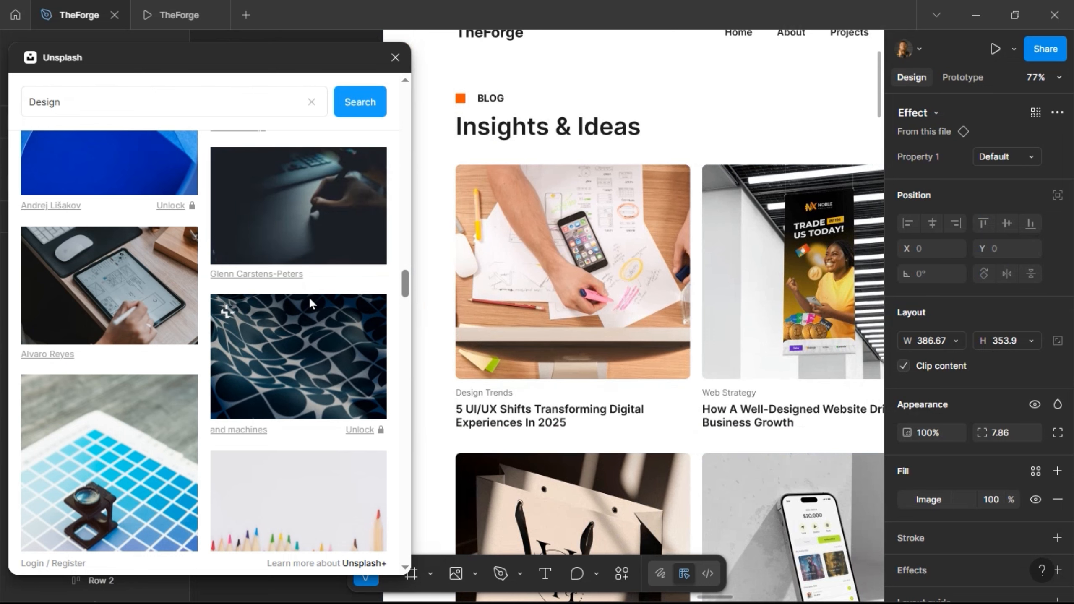
scroll(253, 329, down, 10)
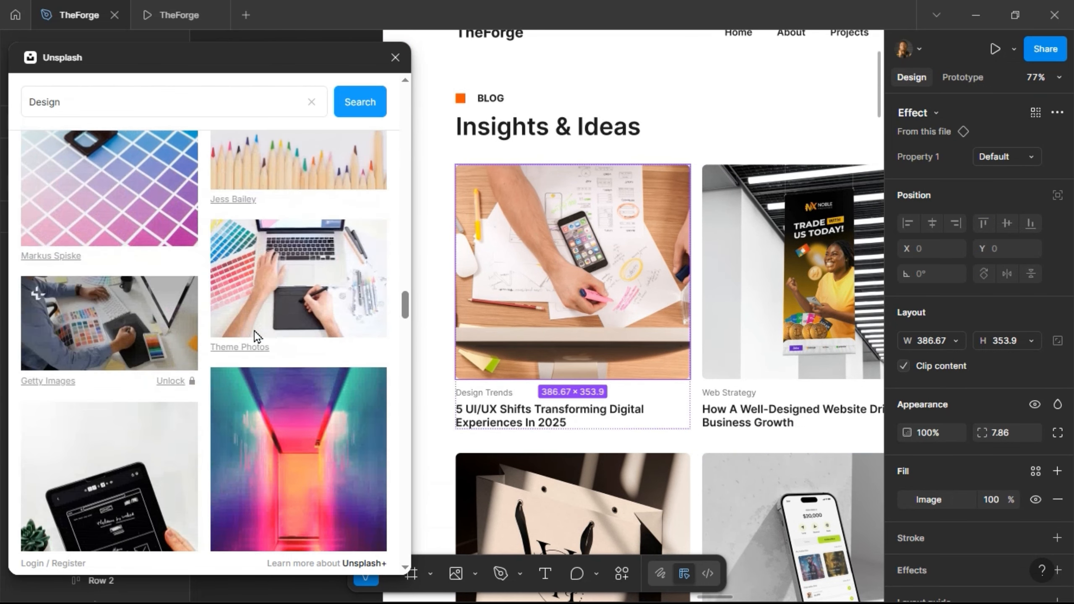
scroll(255, 331, down, 5)
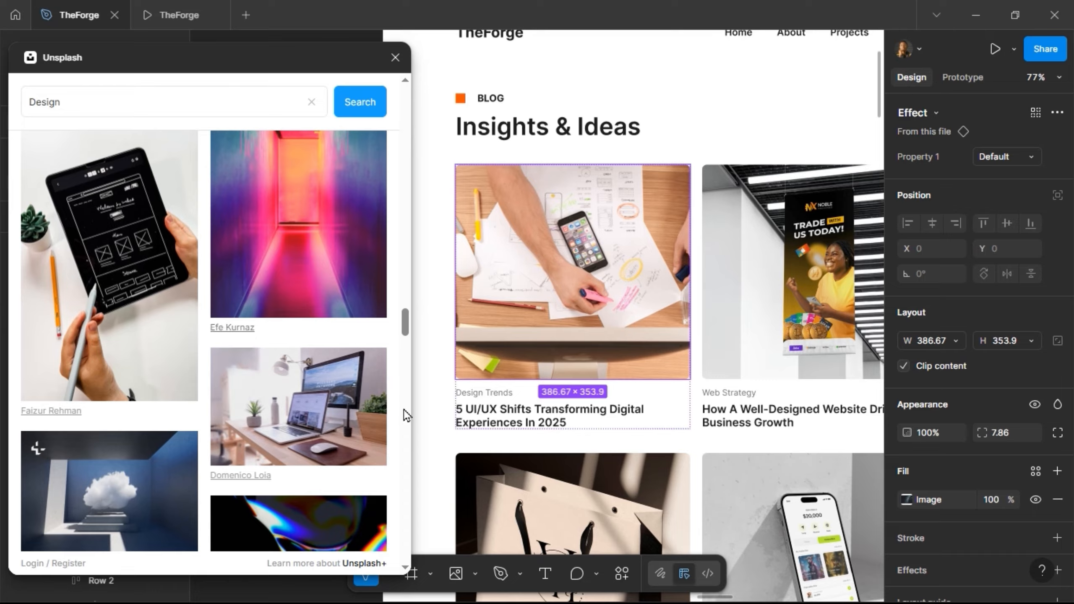
scroll(578, 361, down, 5)
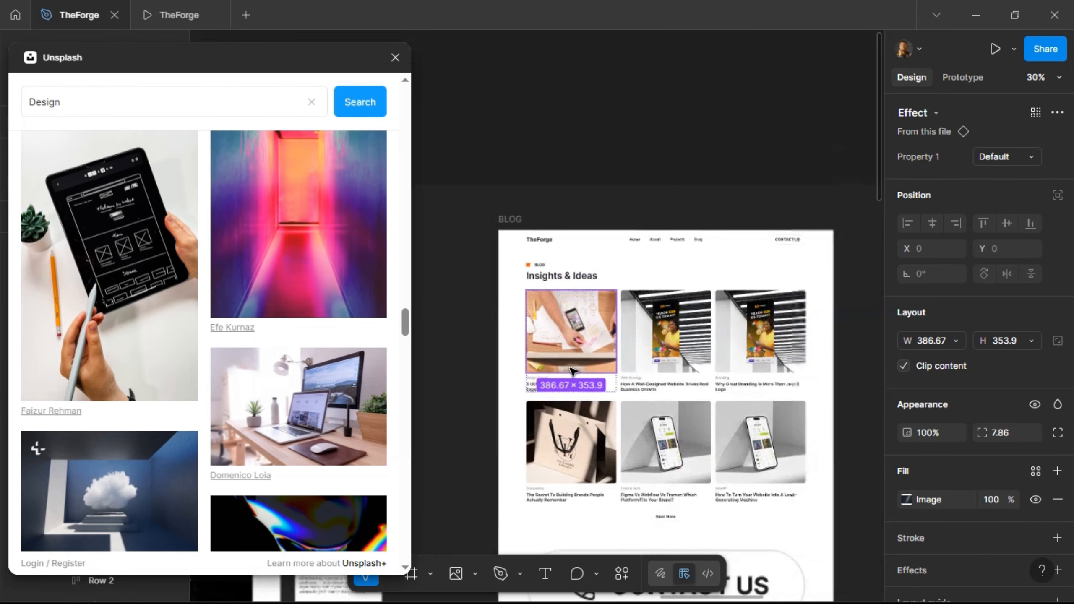
scroll(825, 362, up, 2)
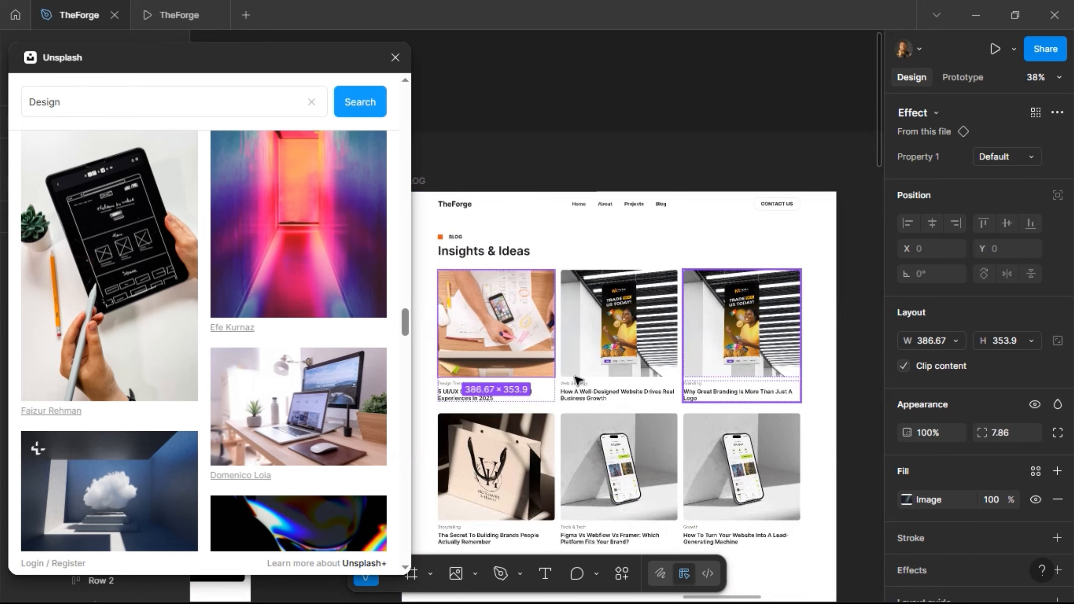
double_click(509, 344)
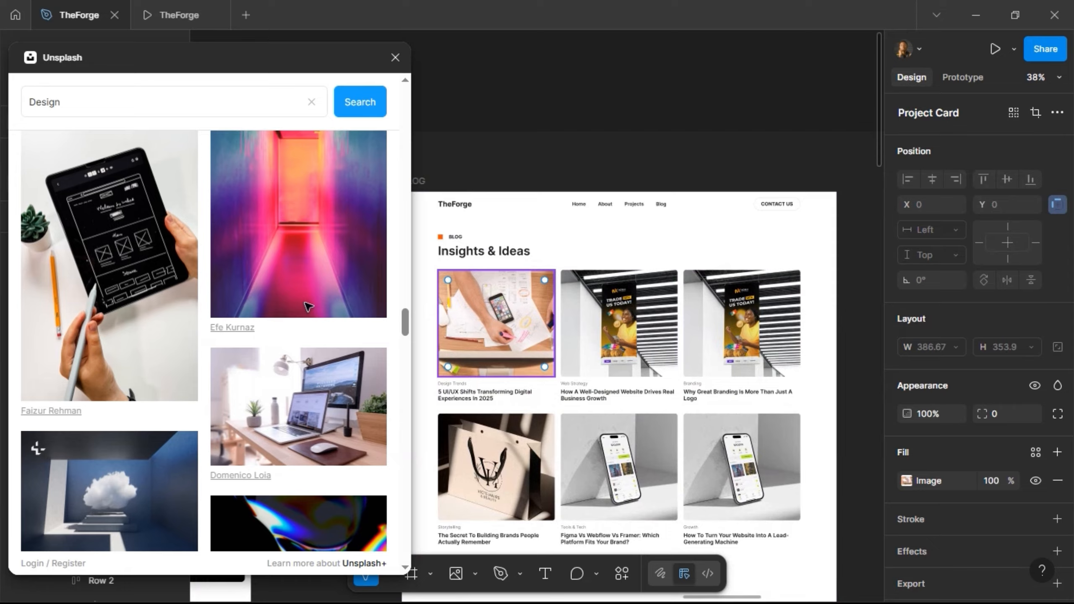
click(152, 260)
scroll(169, 292, down, 7)
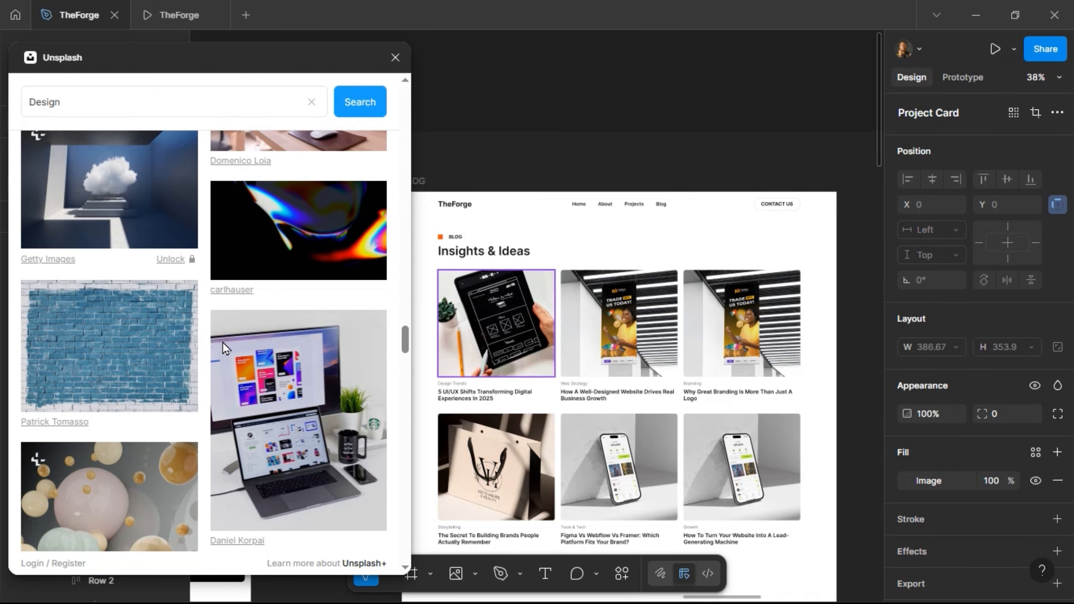
click(273, 381)
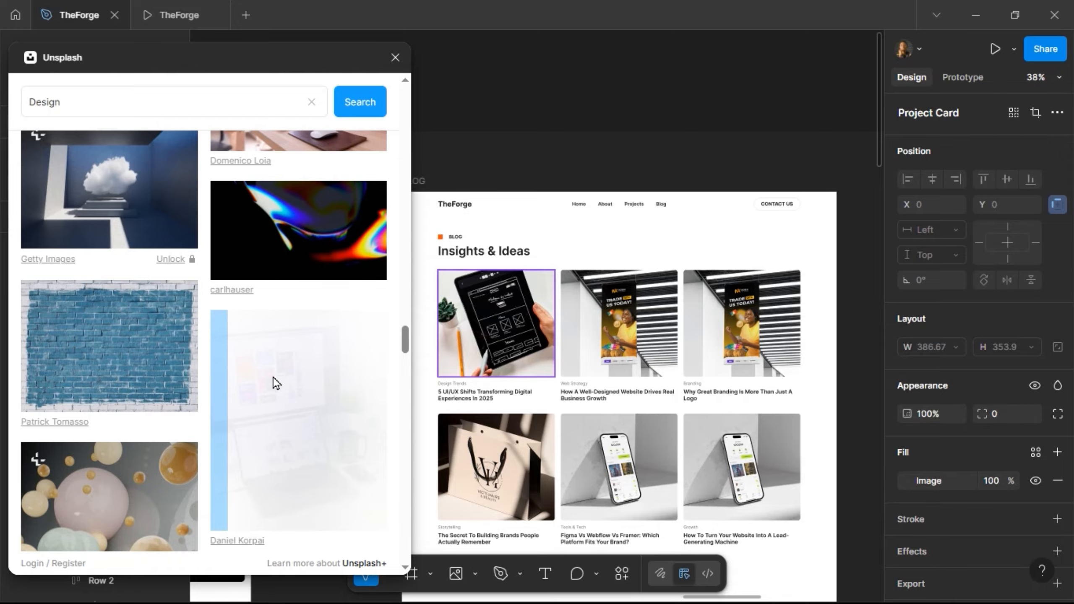
scroll(274, 379, down, 9)
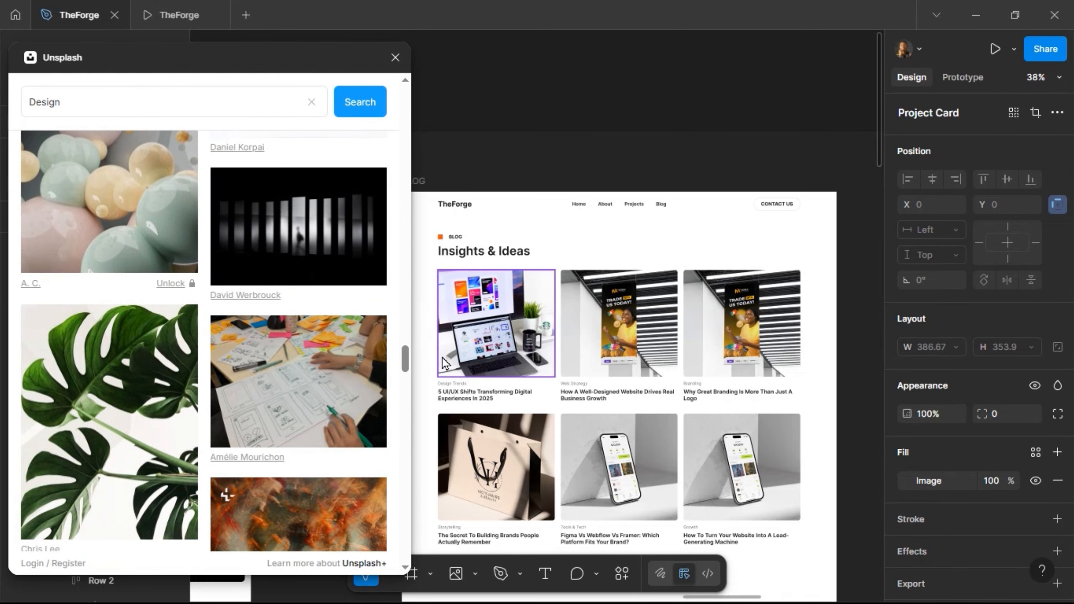
- Select the second card's image layer and highlight the plugin's search term
double_click(646, 333)
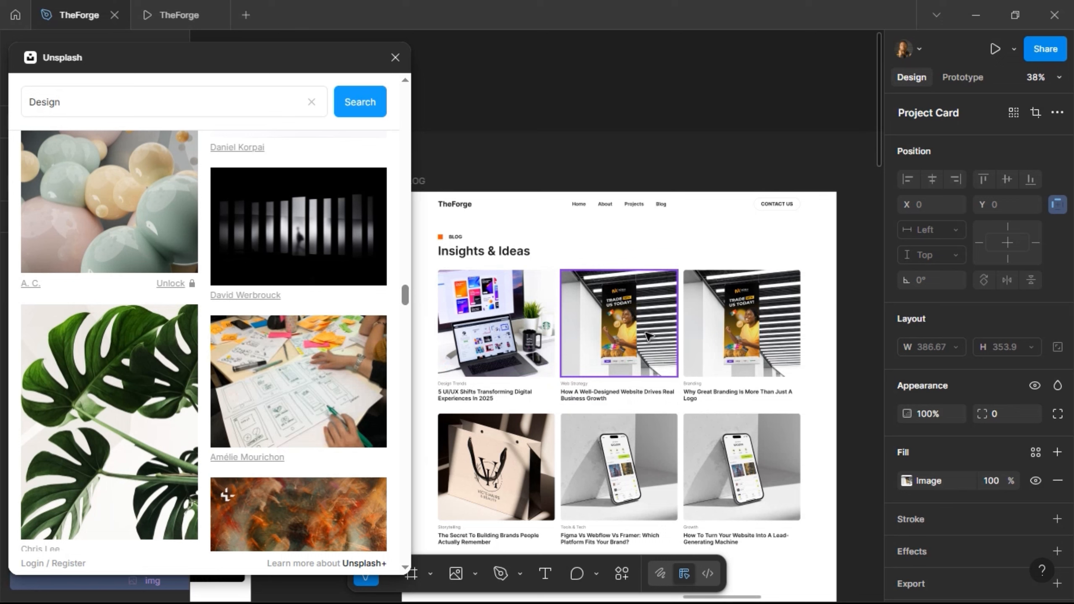
double_click(645, 333)
key(Escape)
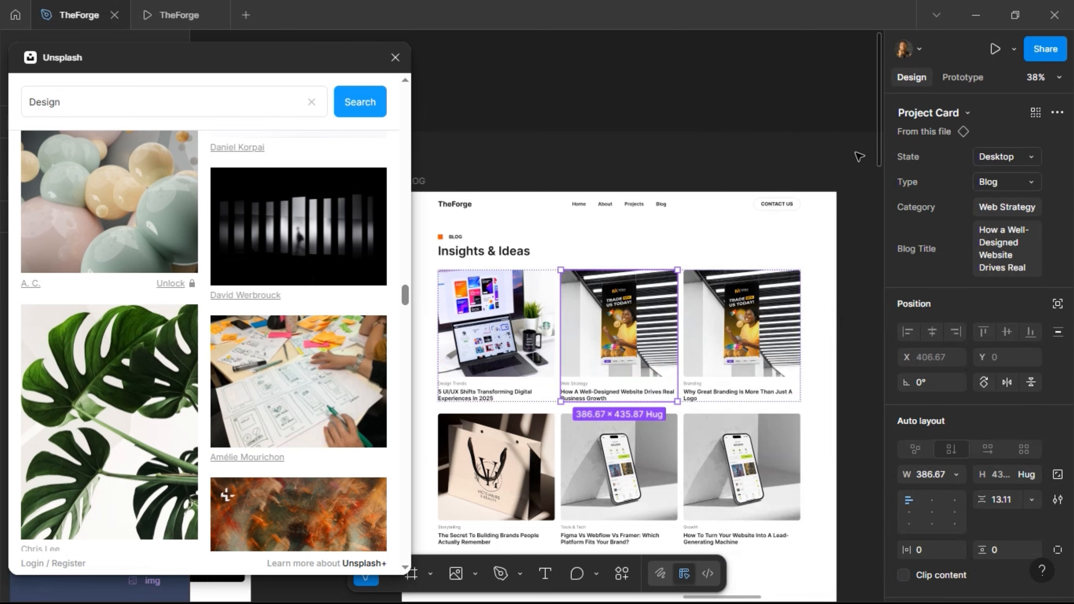
double_click(596, 327)
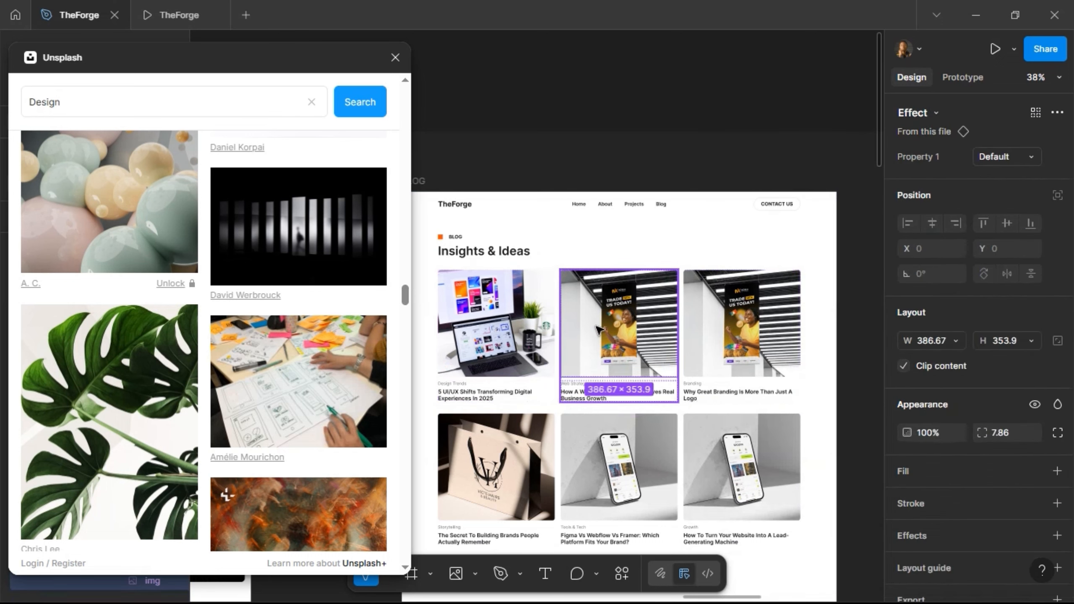
double_click(596, 327)
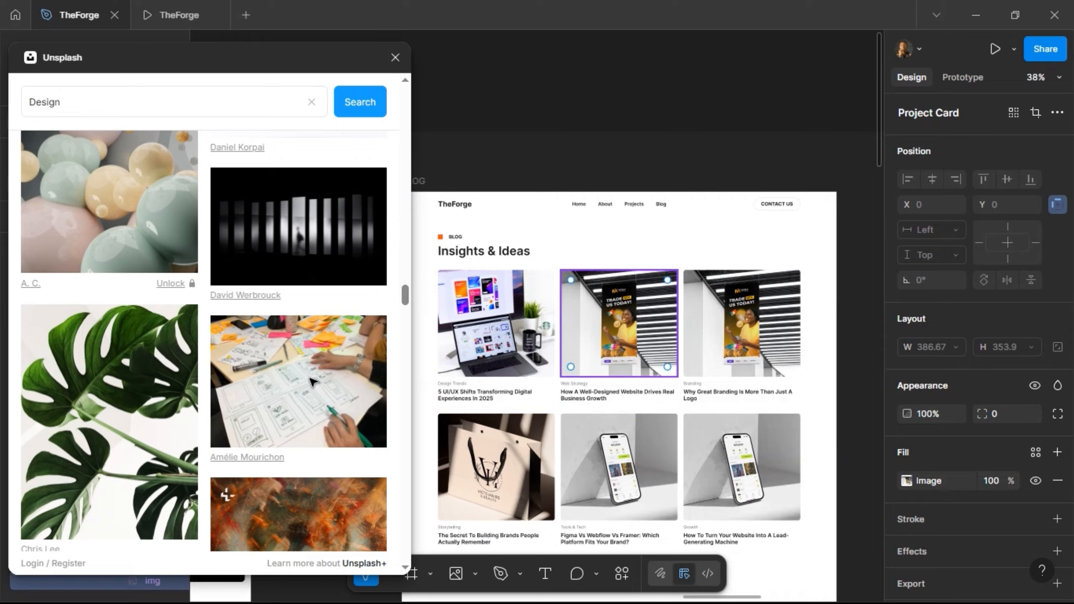
scroll(310, 380, down, 5)
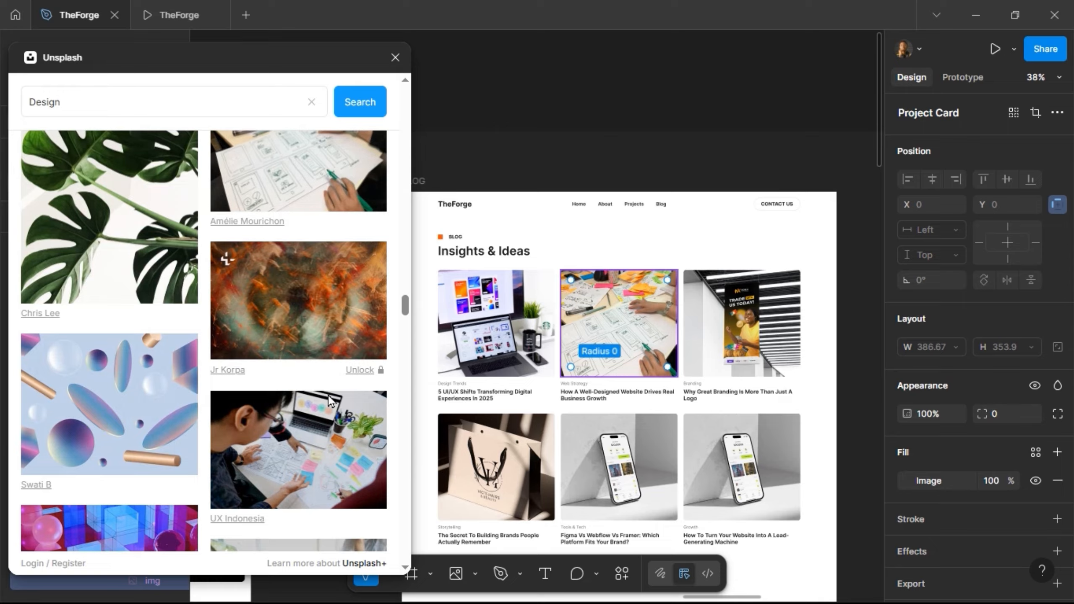
scroll(313, 395, down, 7)
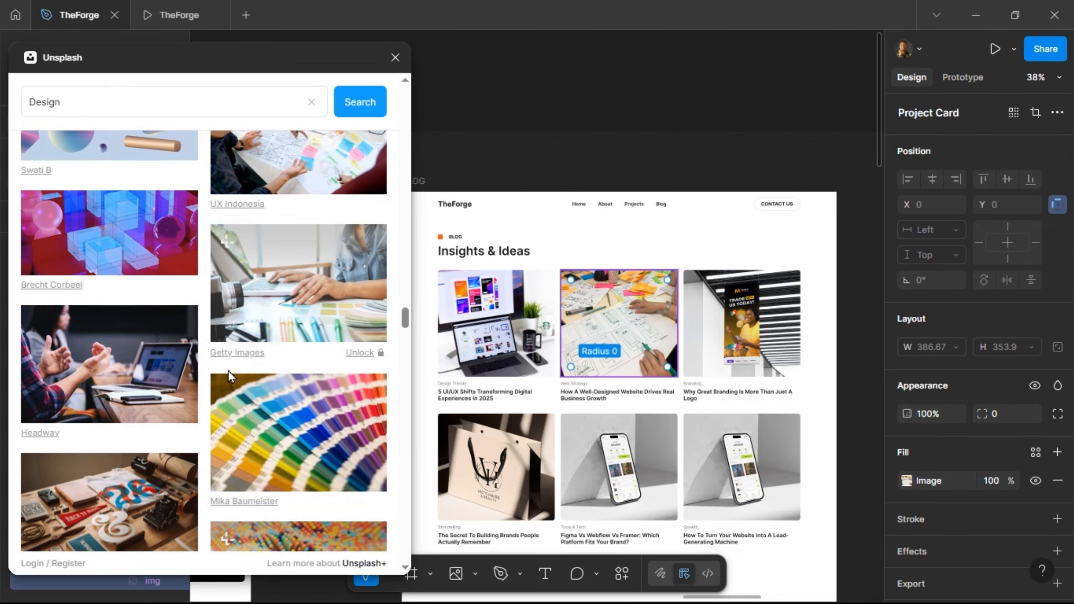
drag(115, 103, 19, 91)
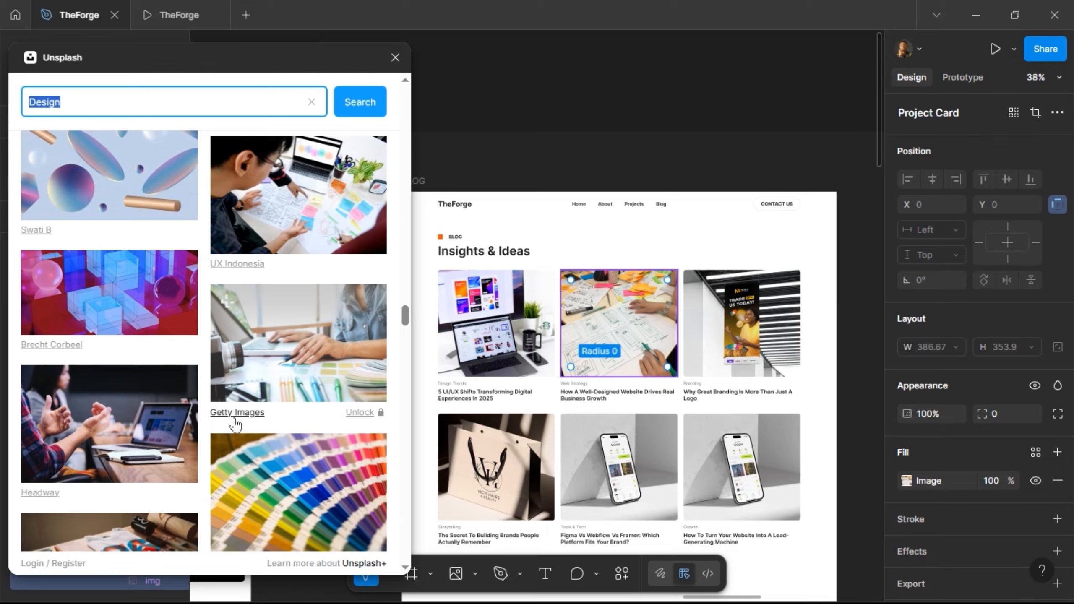
- Search Unsplash for 'business' and fill the second card with a woman-at-laptop photo
text(business)
key(Return)
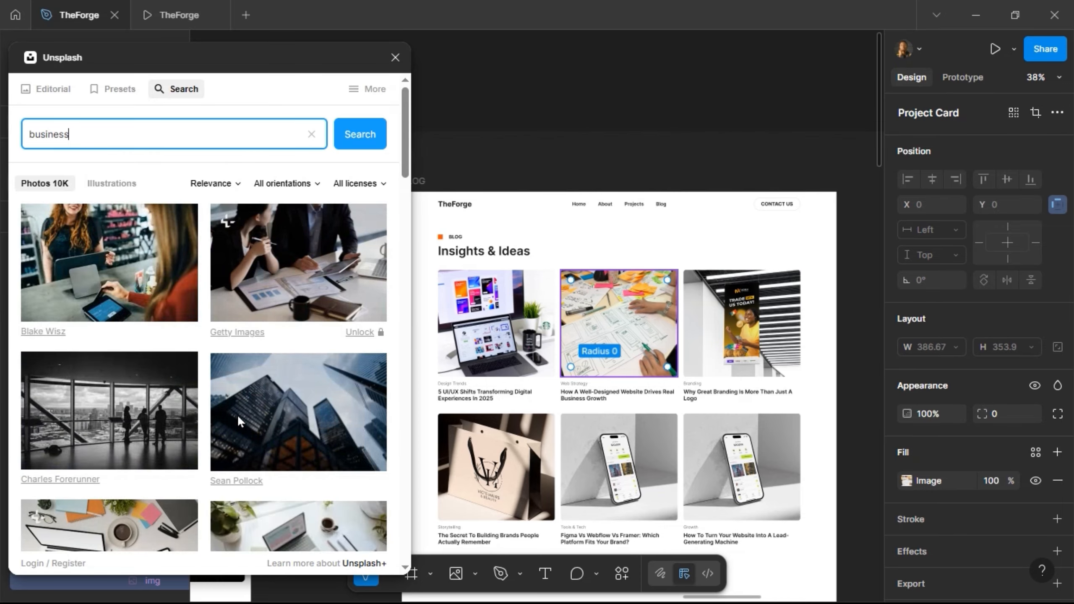
click(141, 285)
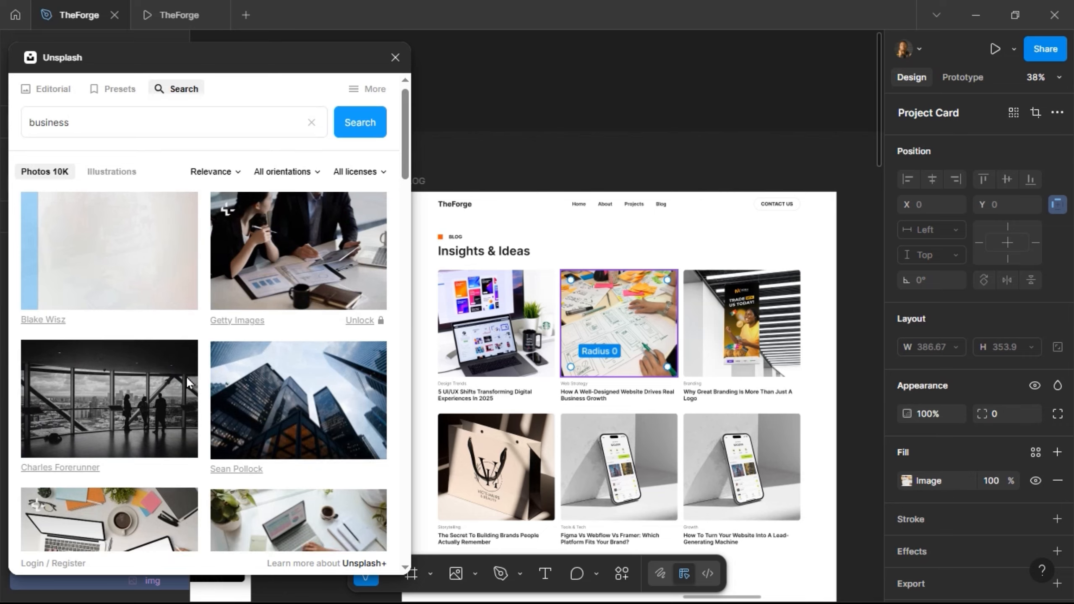
scroll(187, 376, down, 5)
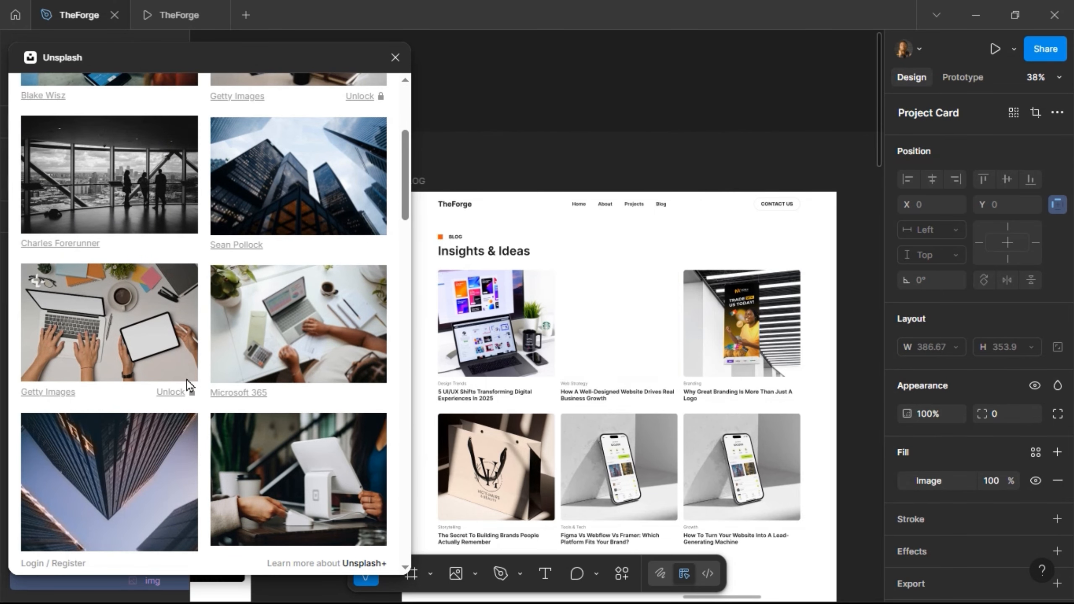
click(253, 486)
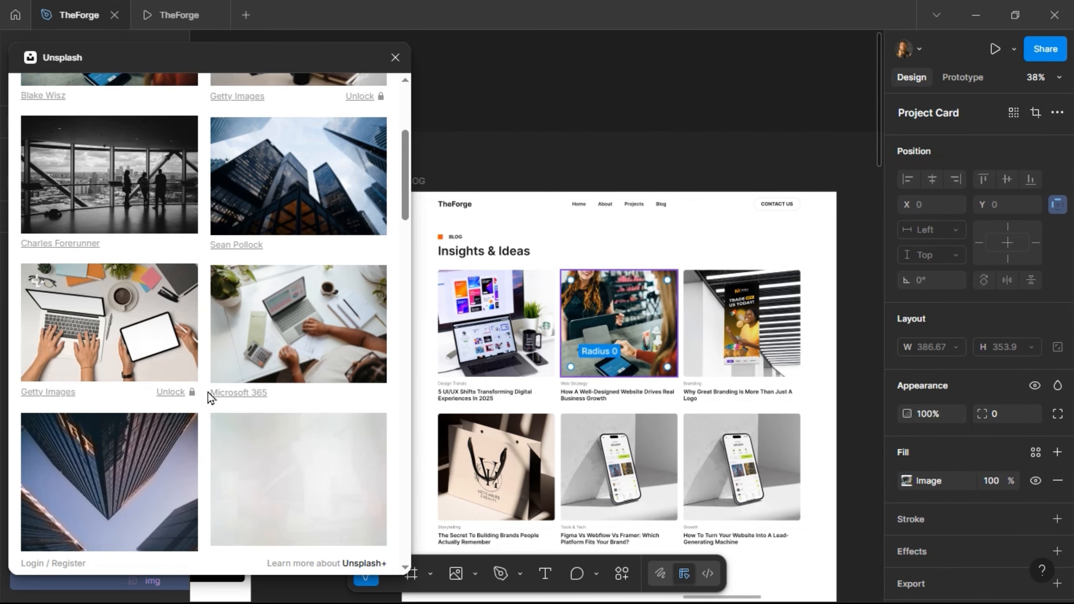
scroll(201, 370, down, 7)
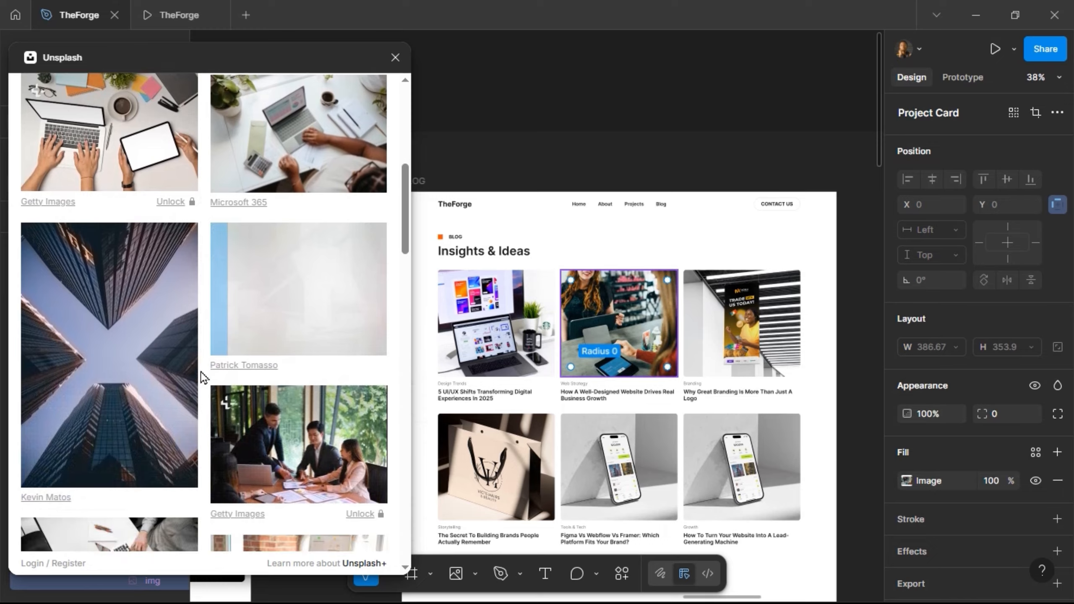
scroll(200, 371, down, 4)
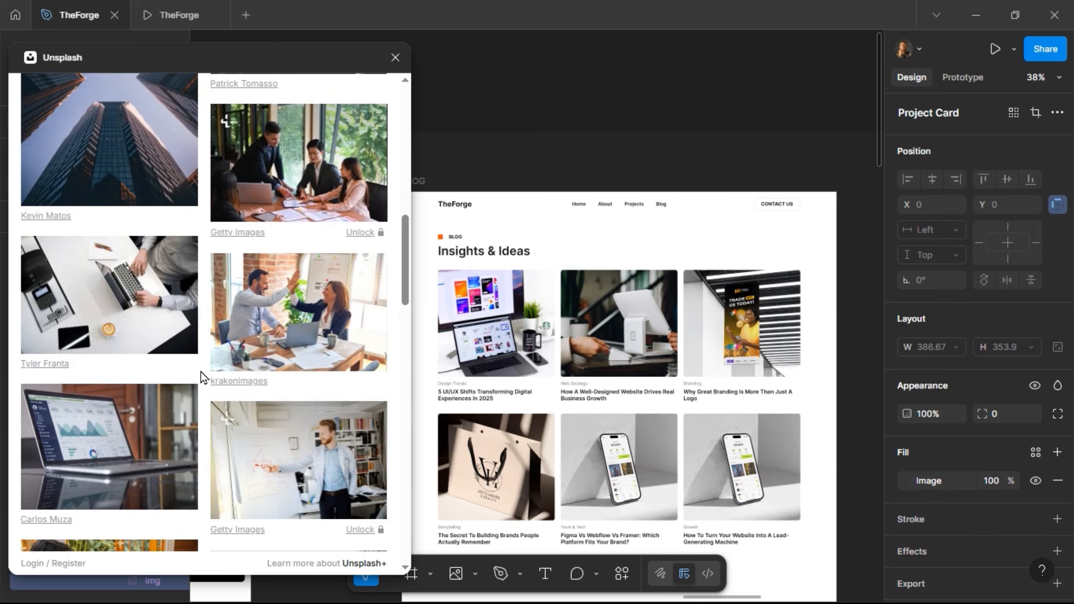
click(287, 343)
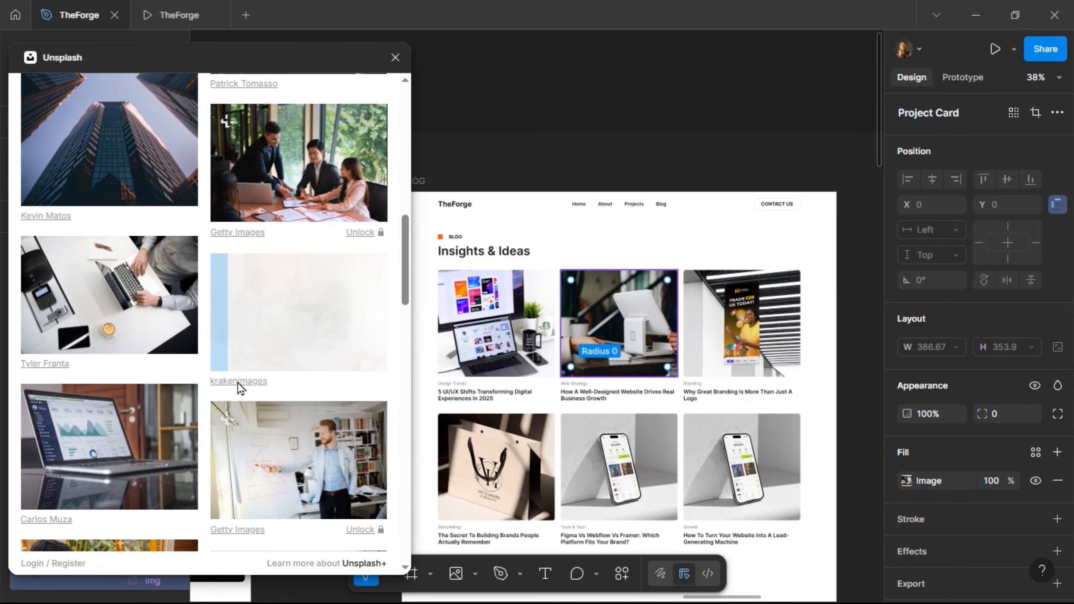
scroll(238, 383, down, 5)
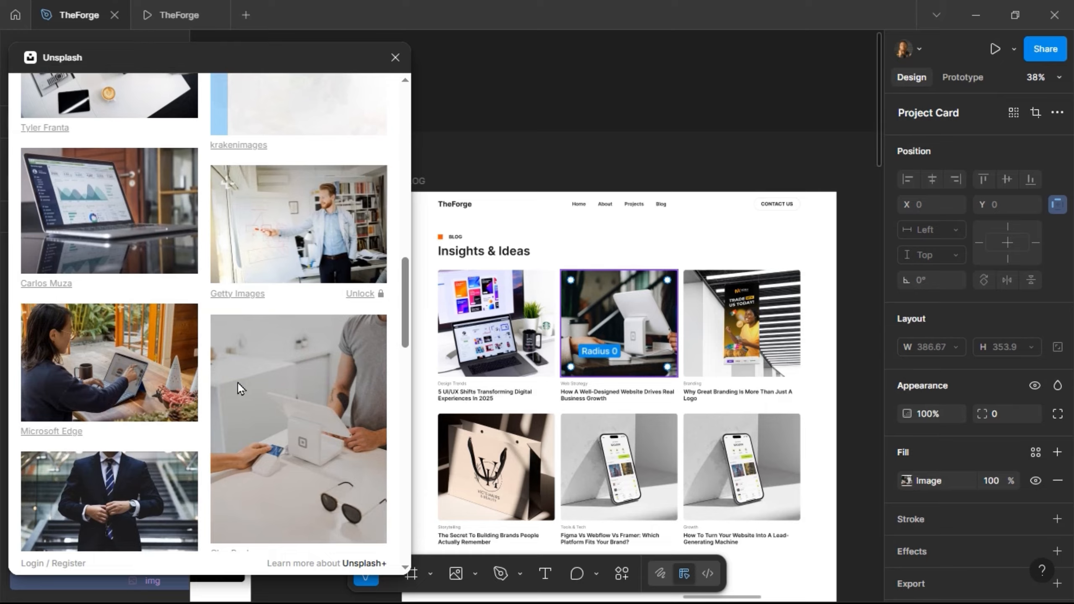
click(123, 367)
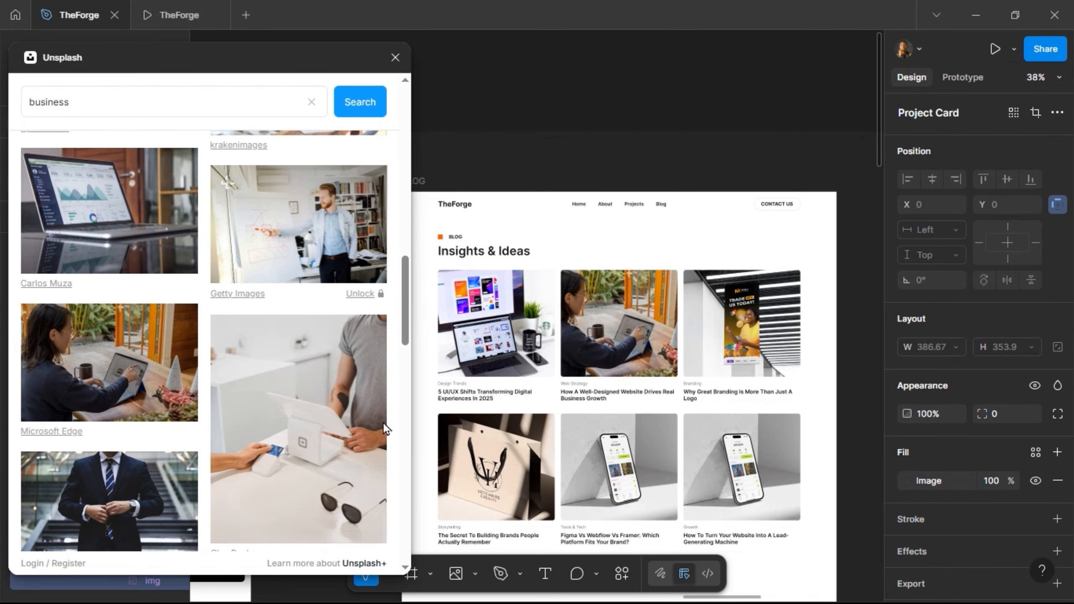
- Fill the third card's image with the man-in-dark-suit photo
click(756, 348)
click(756, 348)
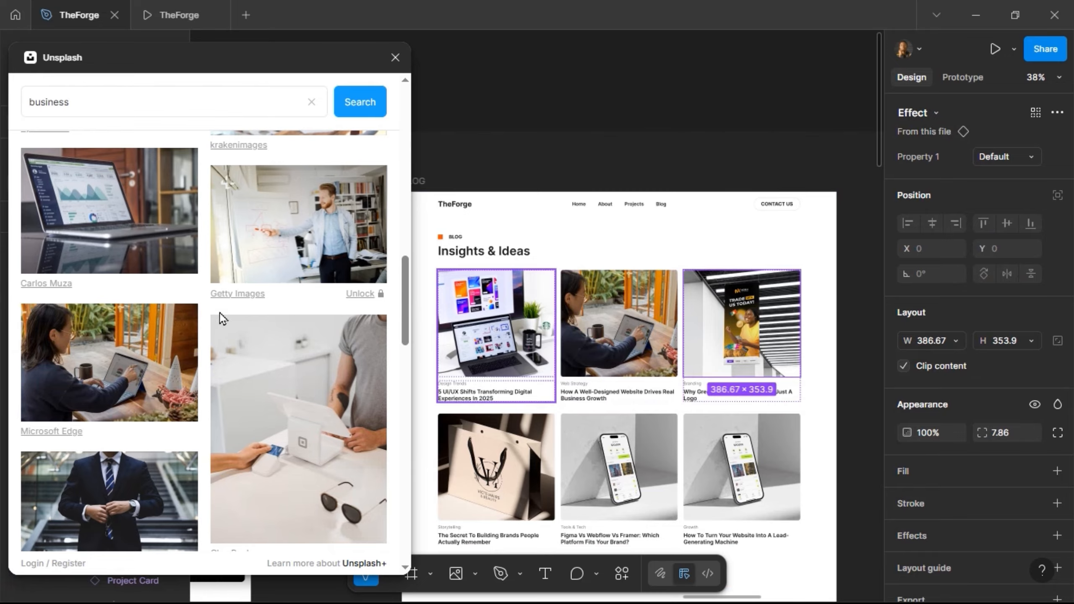
scroll(163, 266, down, 5)
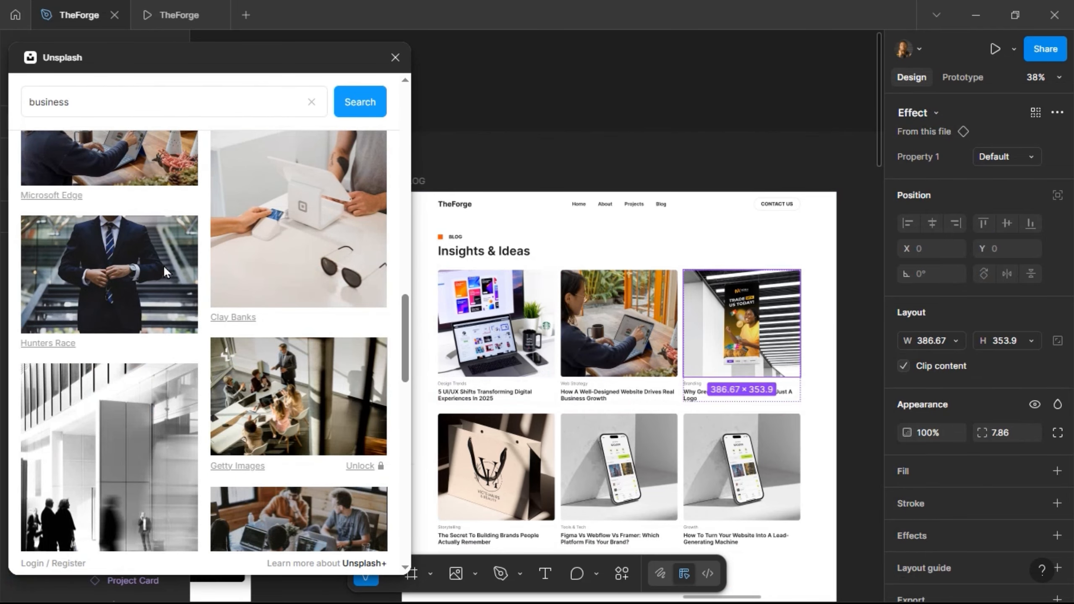
click(114, 261)
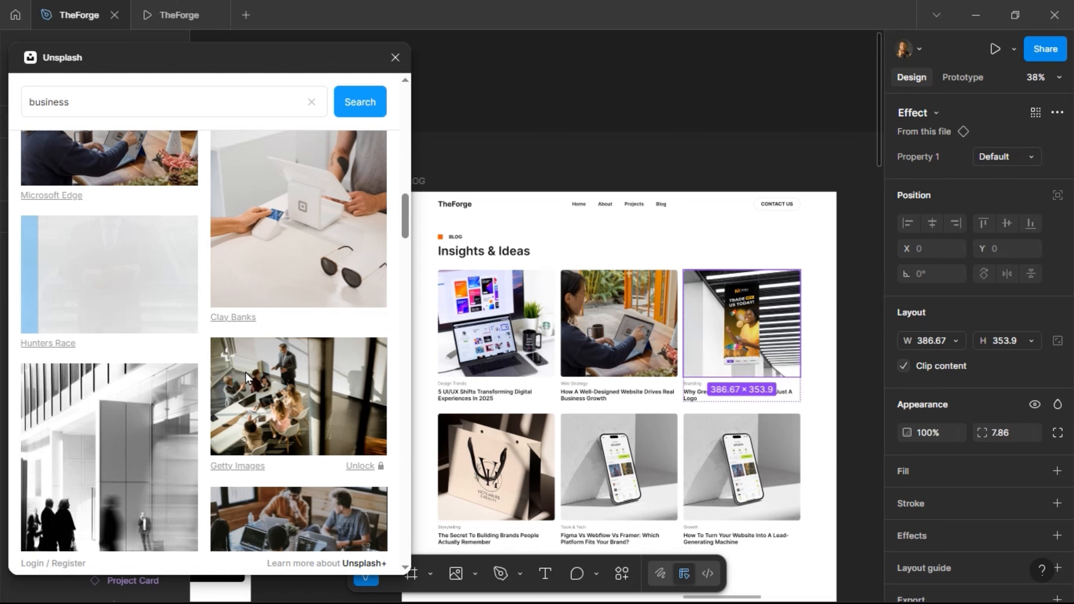
scroll(262, 405, down, 5)
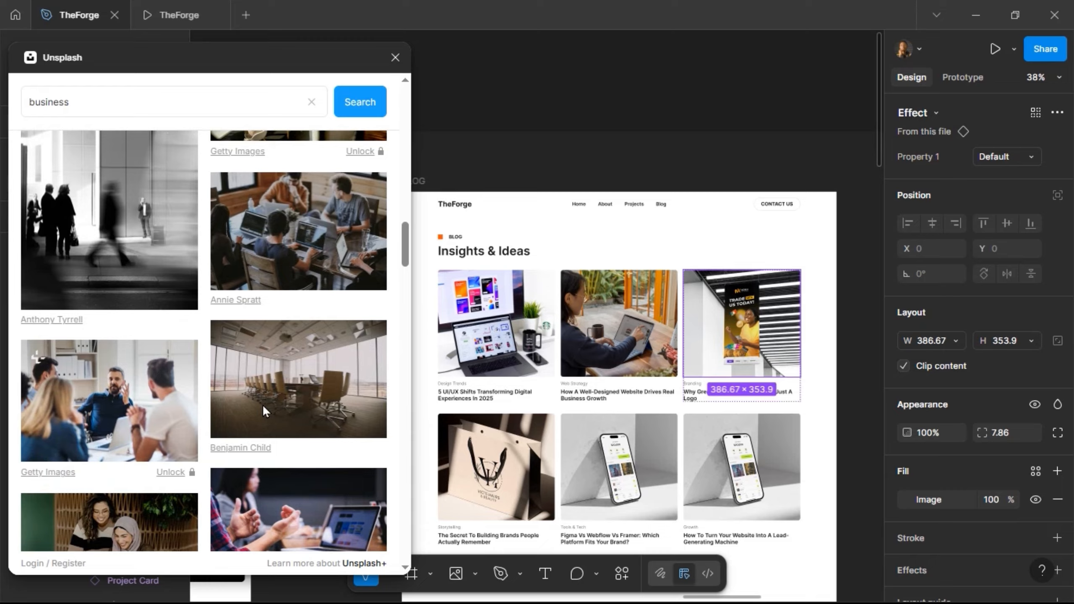
scroll(262, 404, down, 5)
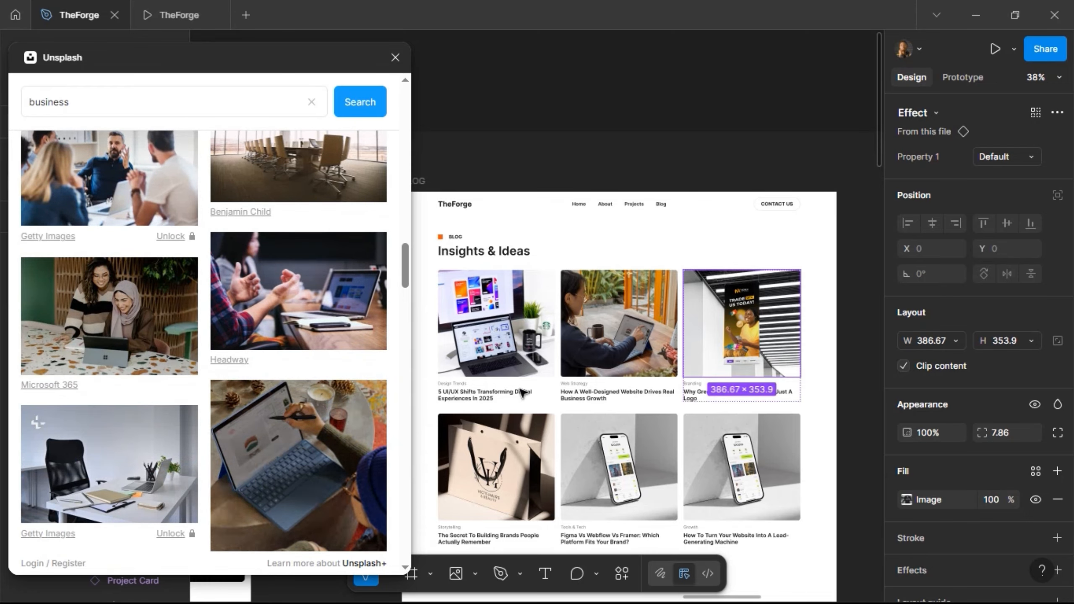
double_click(706, 332)
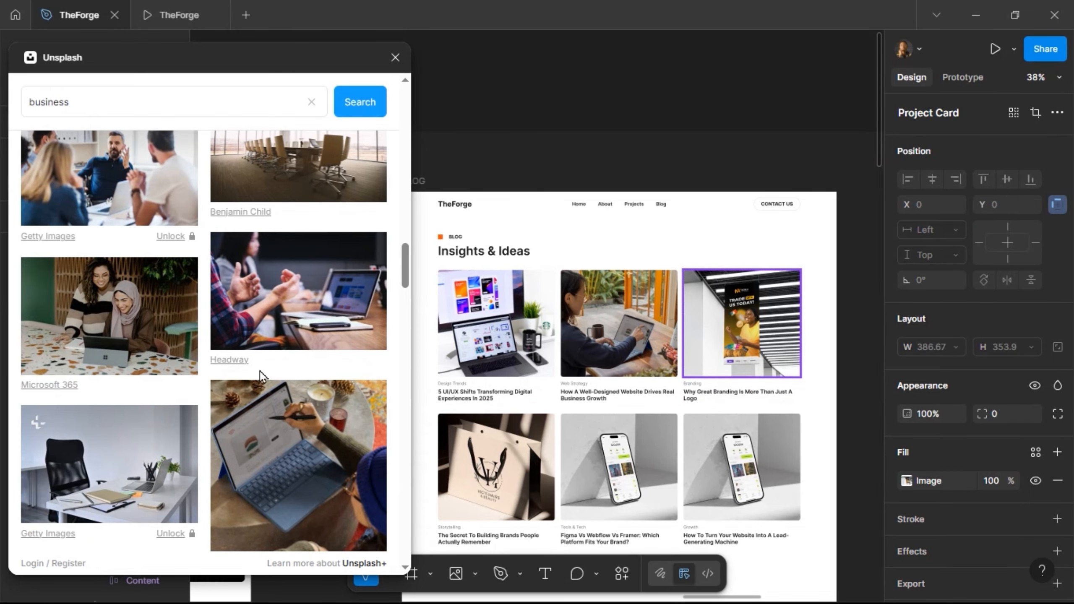
scroll(260, 371, up, 8)
click(144, 240)
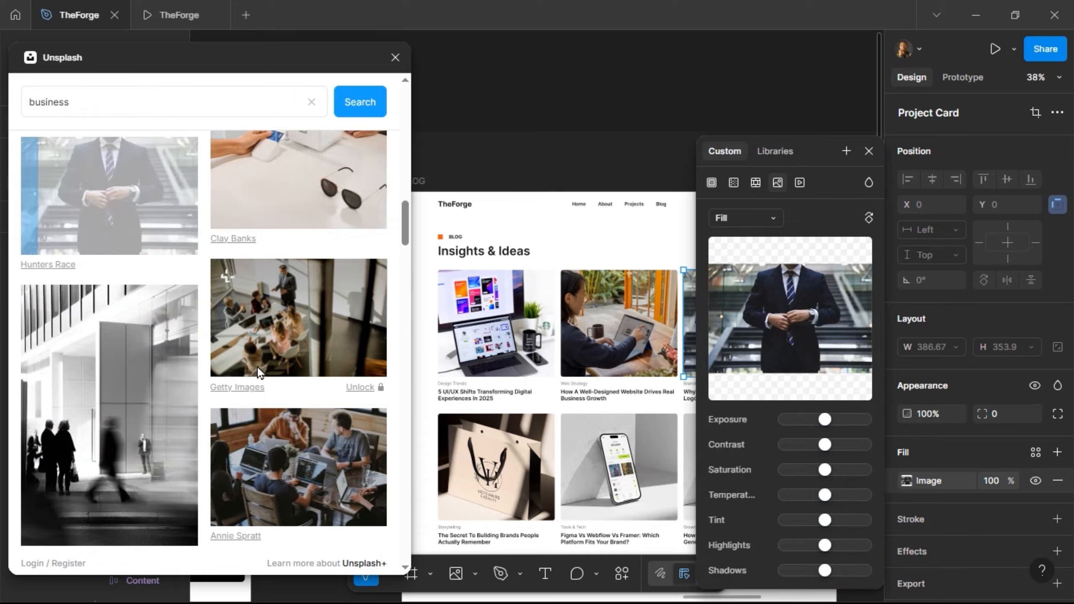
key(Escape)
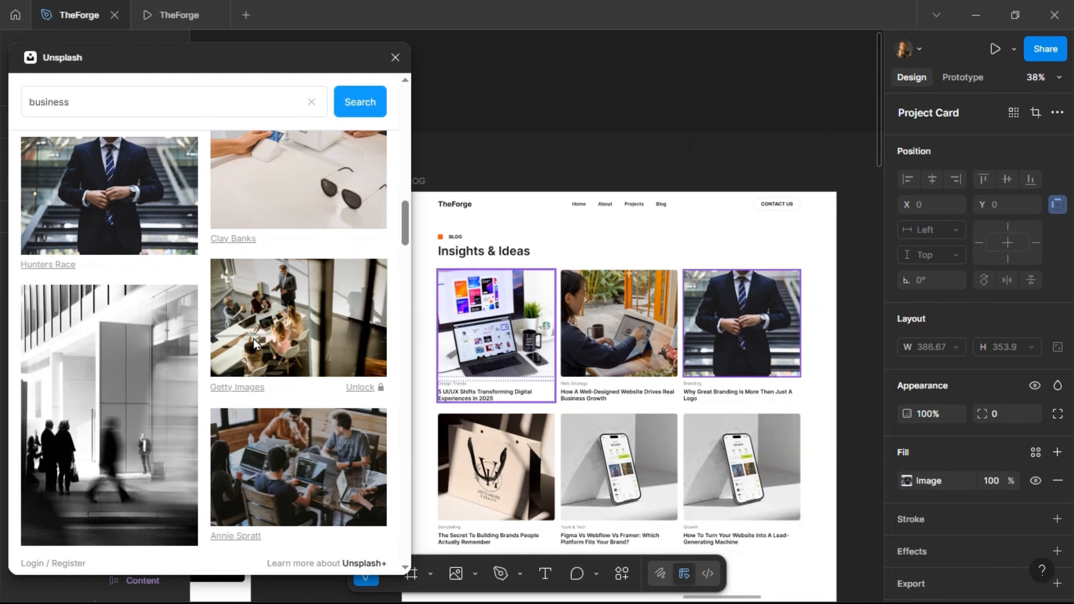
- Fill the left second-row card with two businessmen holding a tablet
click(505, 453)
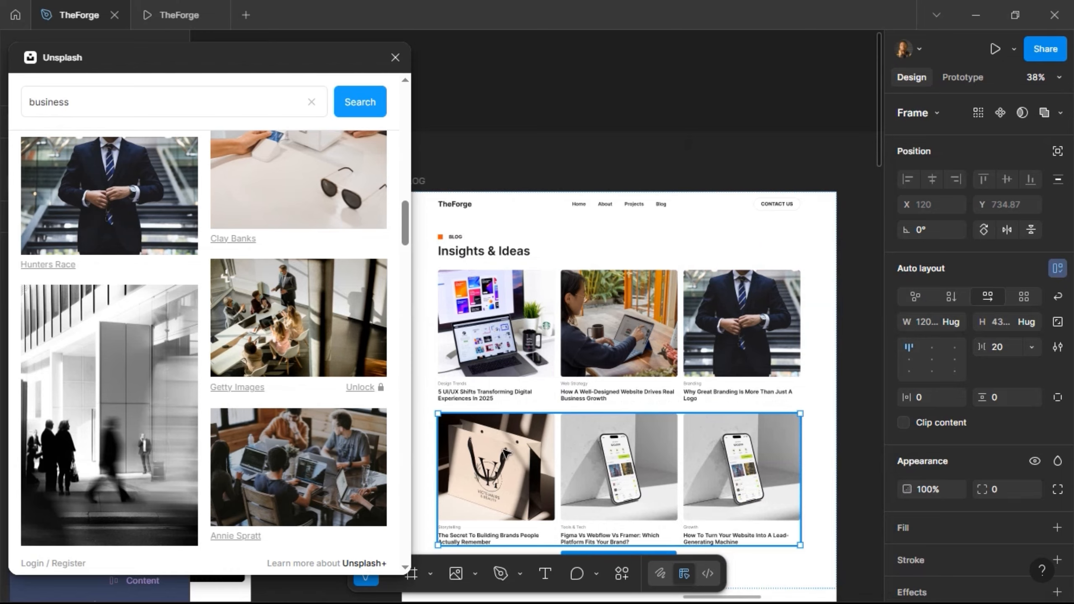
click(505, 455)
double_click(506, 455)
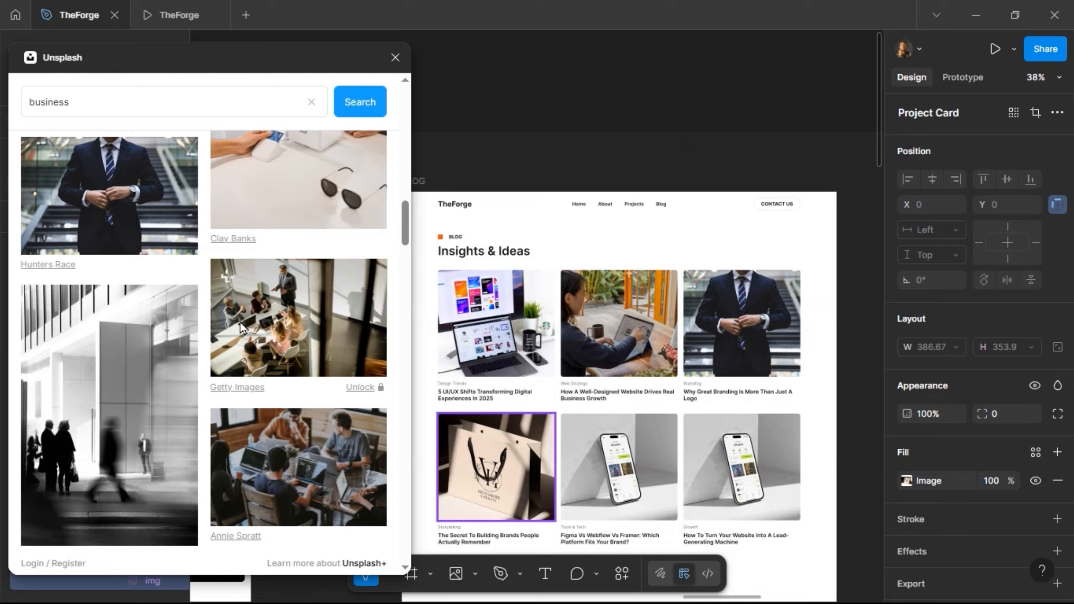
scroll(240, 322, down, 6)
click(189, 352)
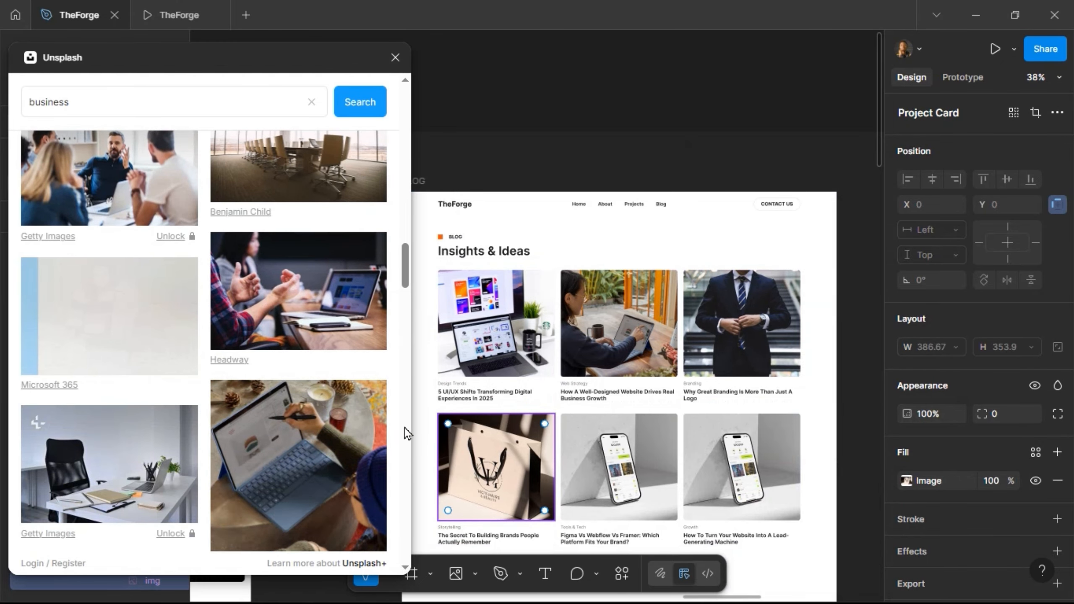
scroll(308, 434, down, 5)
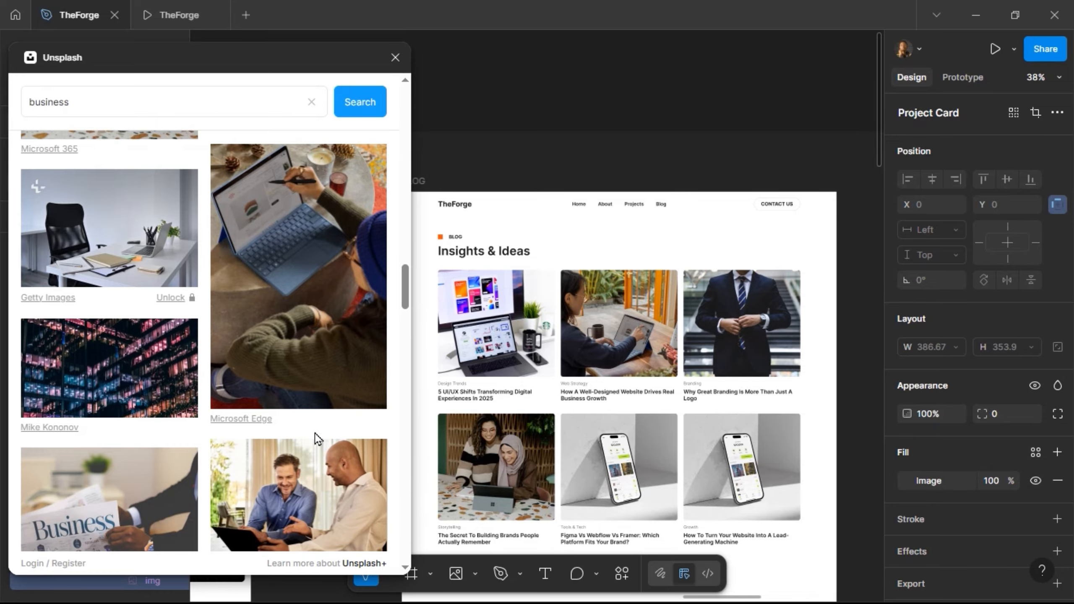
scroll(315, 433, down, 5)
click(302, 297)
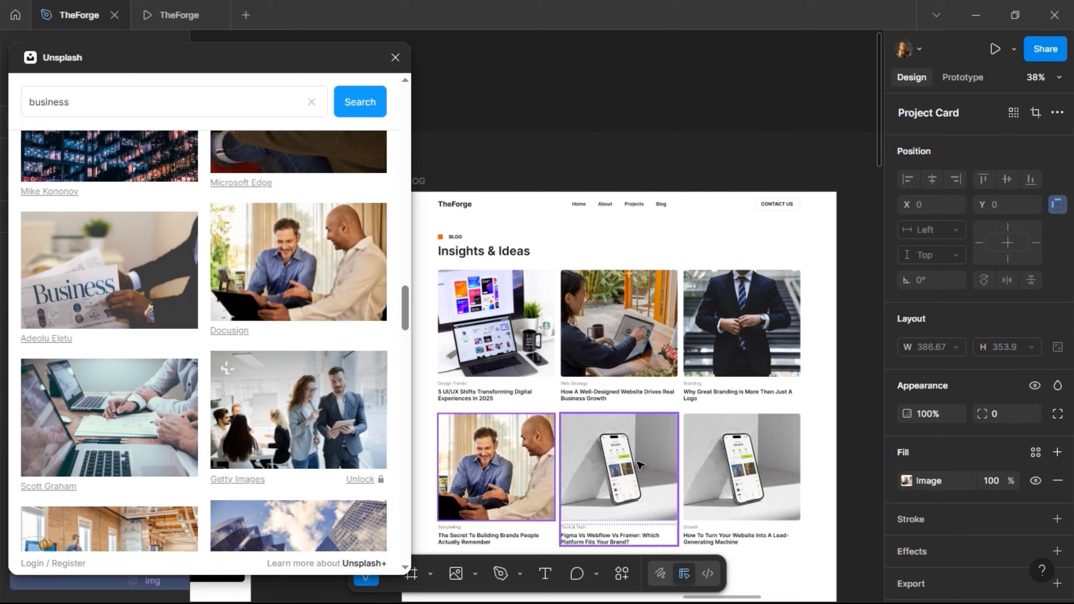
- Fill the right second-row card with the Business newspaper photo, then select the middle card's image
click(641, 465)
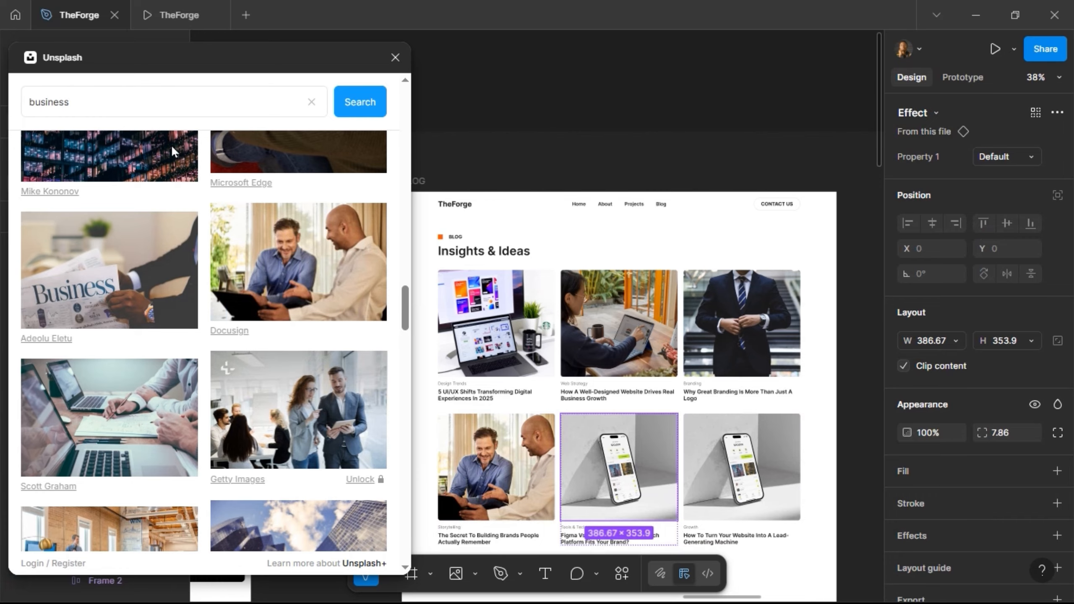
click(738, 459)
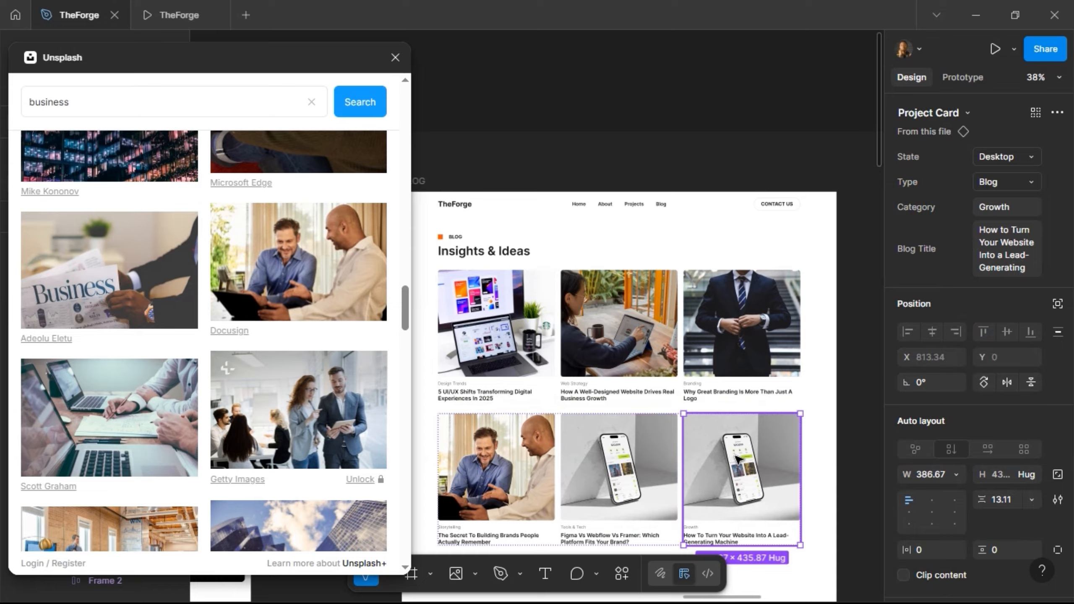
double_click(739, 459)
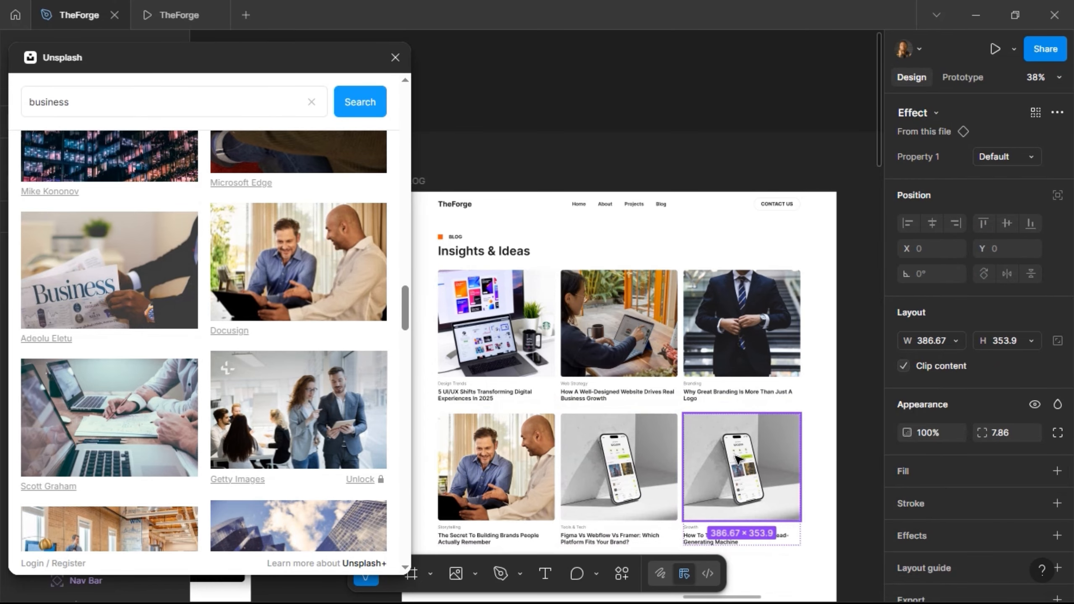
click(102, 283)
scroll(240, 405, down, 2)
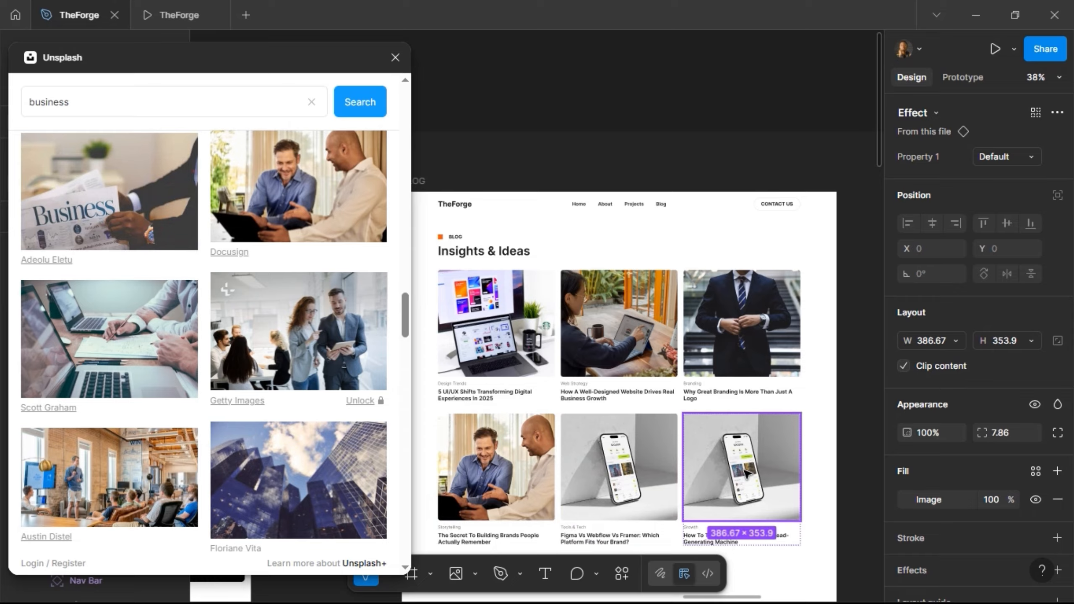
double_click(702, 475)
click(120, 225)
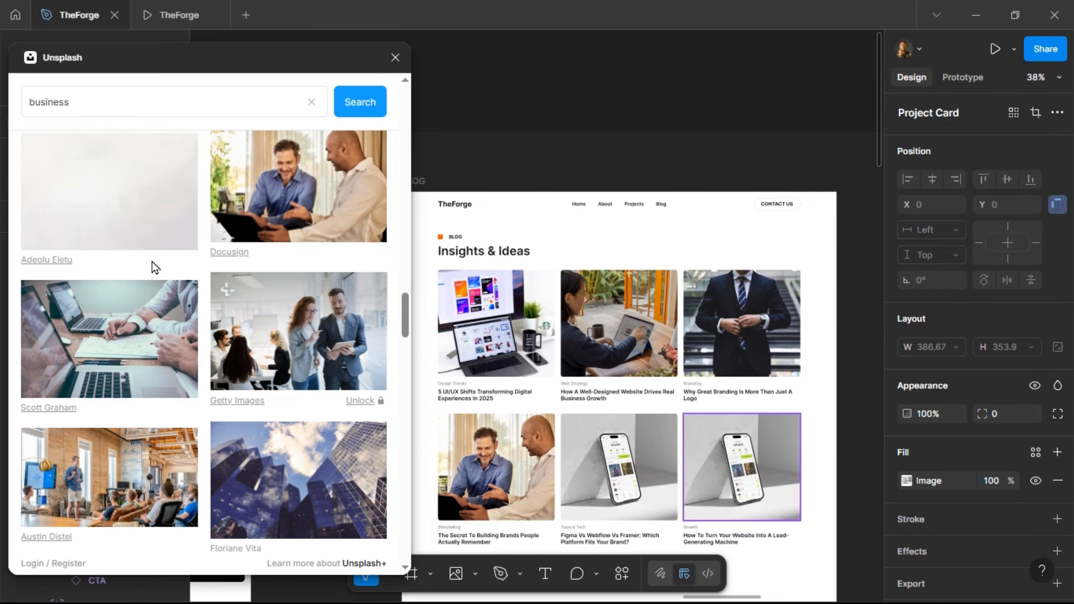
click(626, 479)
double_click(626, 479)
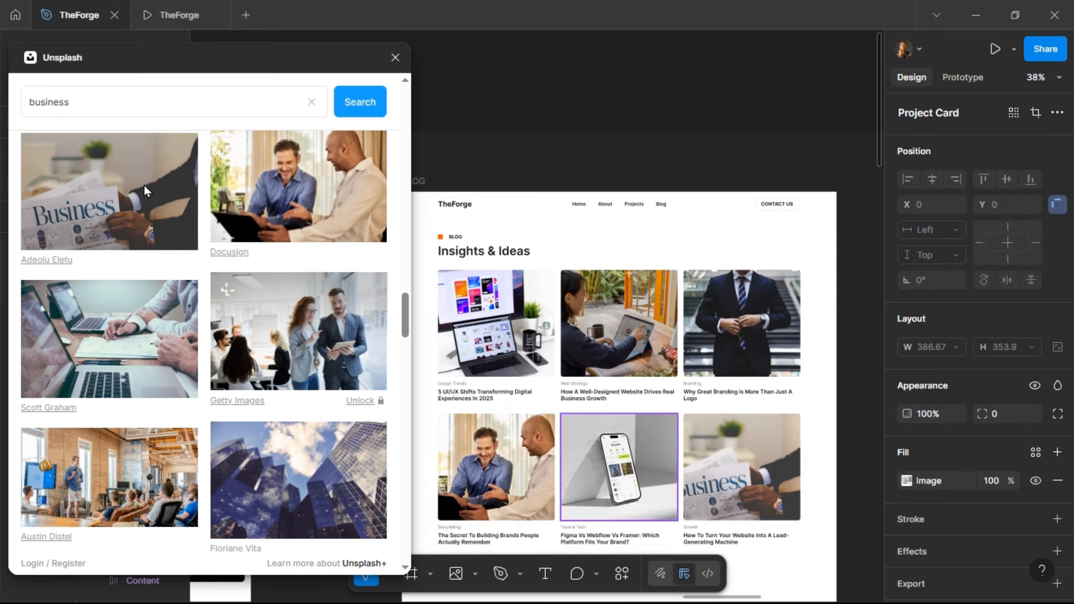
- Search Unsplash for 'figma' and give the Figma Vs Webflow card a glossy Figma logo image
double_click(142, 102)
text(fig)
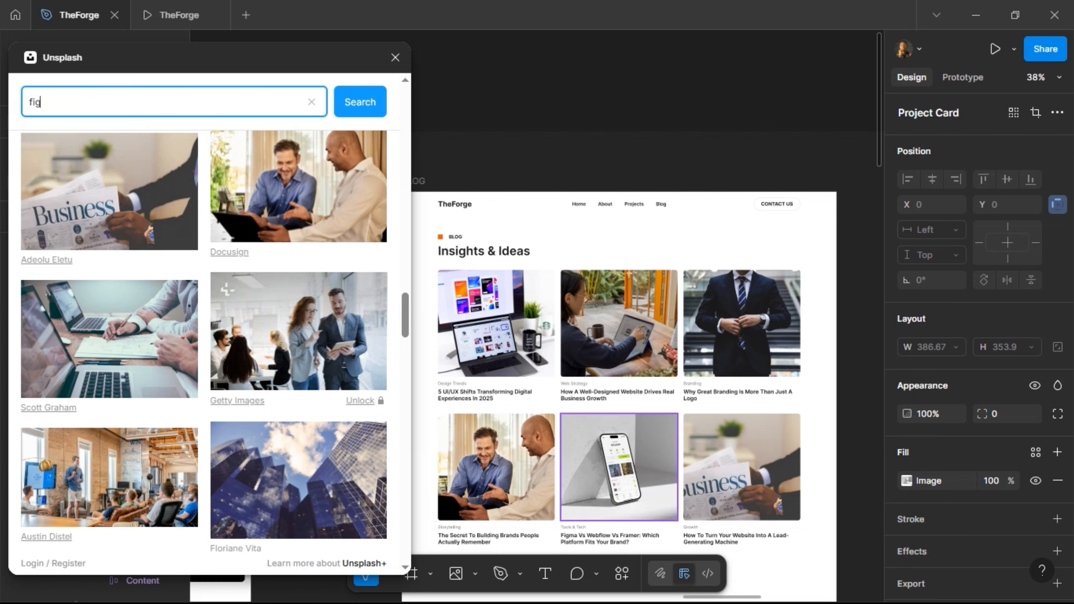
text(ma)
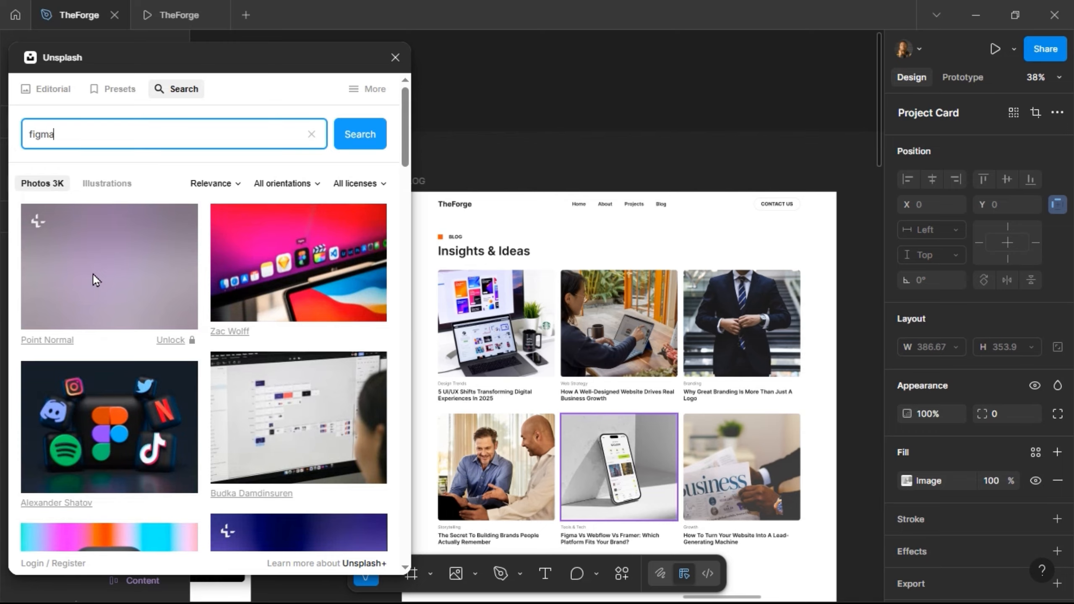
click(278, 263)
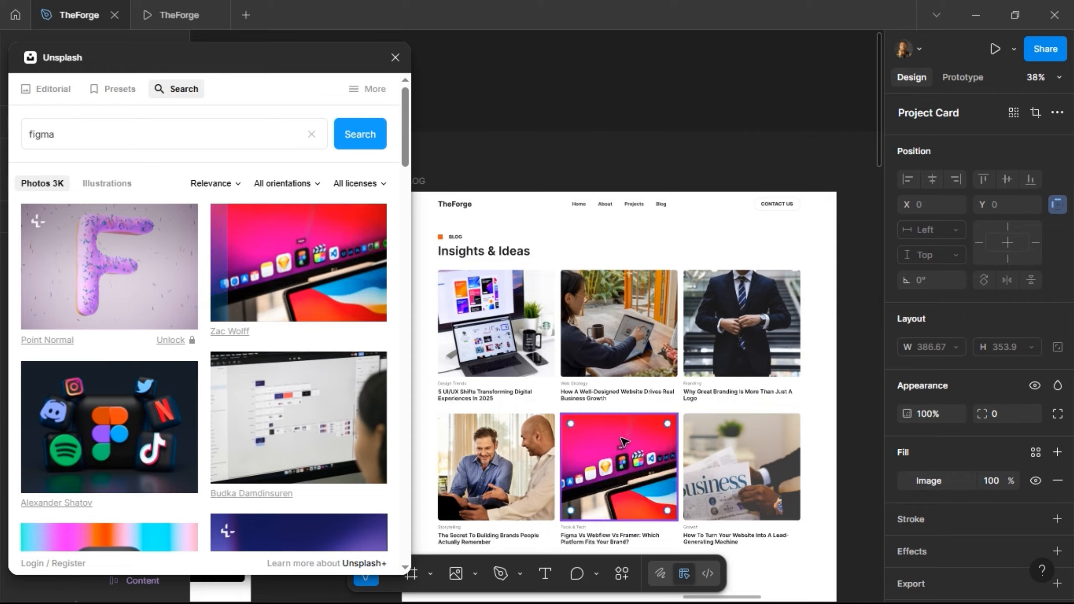
scroll(276, 388, down, 8)
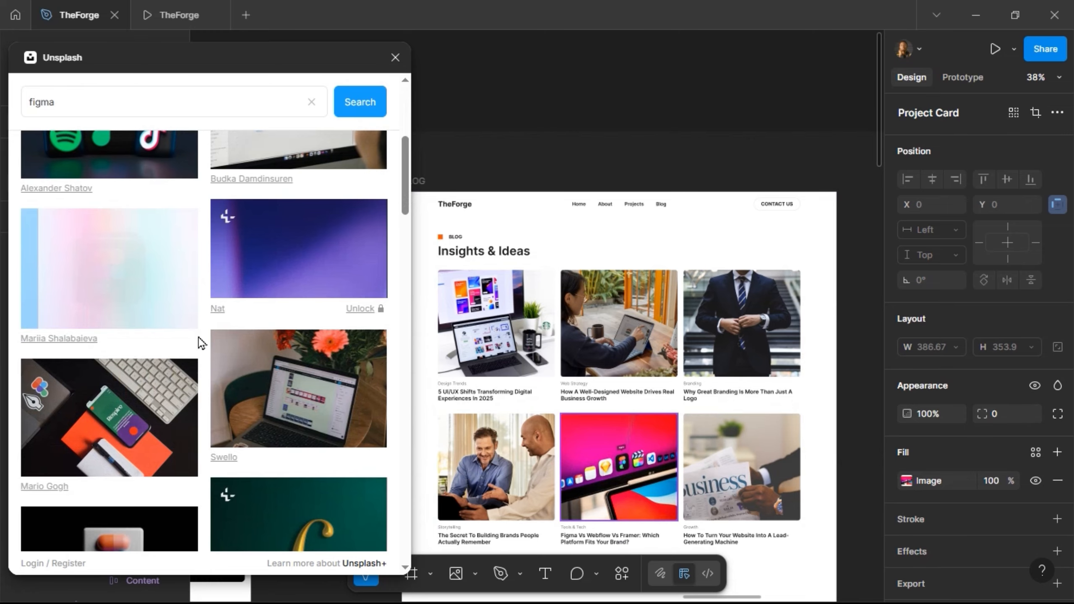
scroll(201, 338, down, 5)
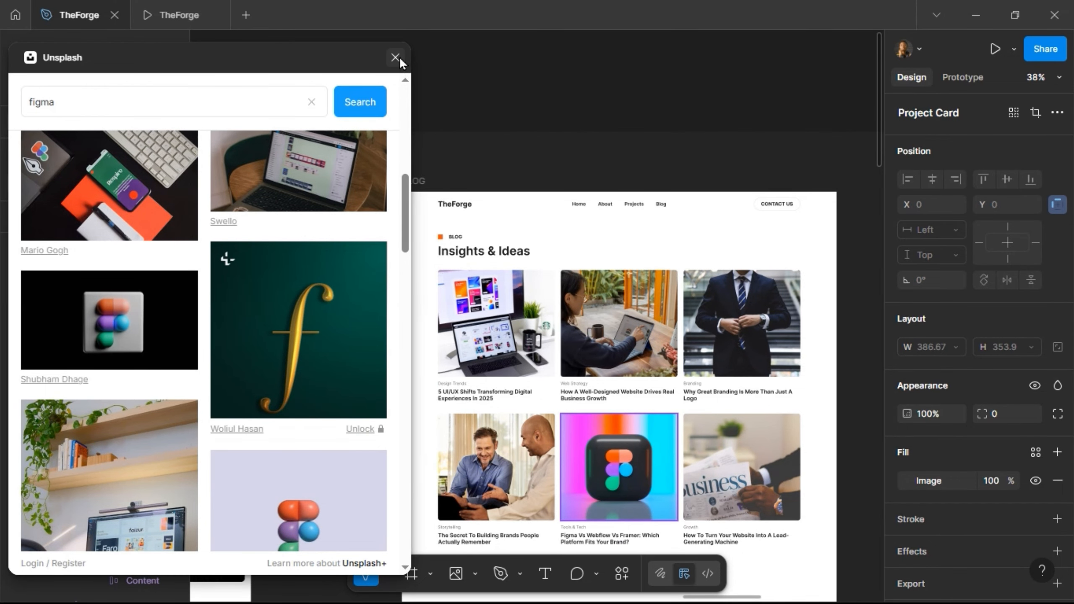
- Delete the Contact Us section below the blog grid so the footer follows directly
click(514, 134)
scroll(517, 178, down, 5)
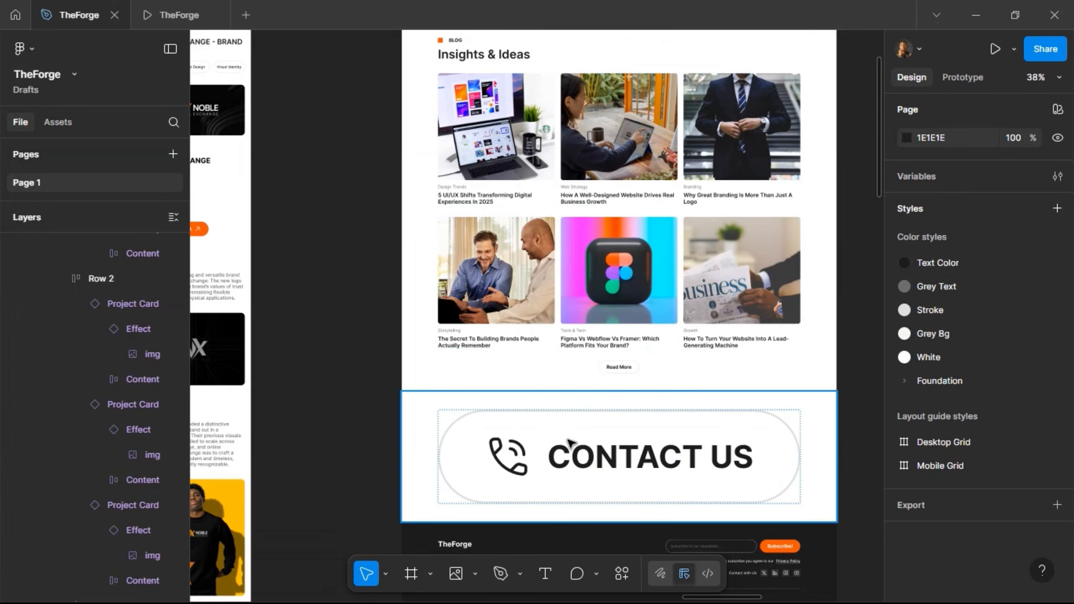
click(532, 442)
scroll(521, 423, down, 1)
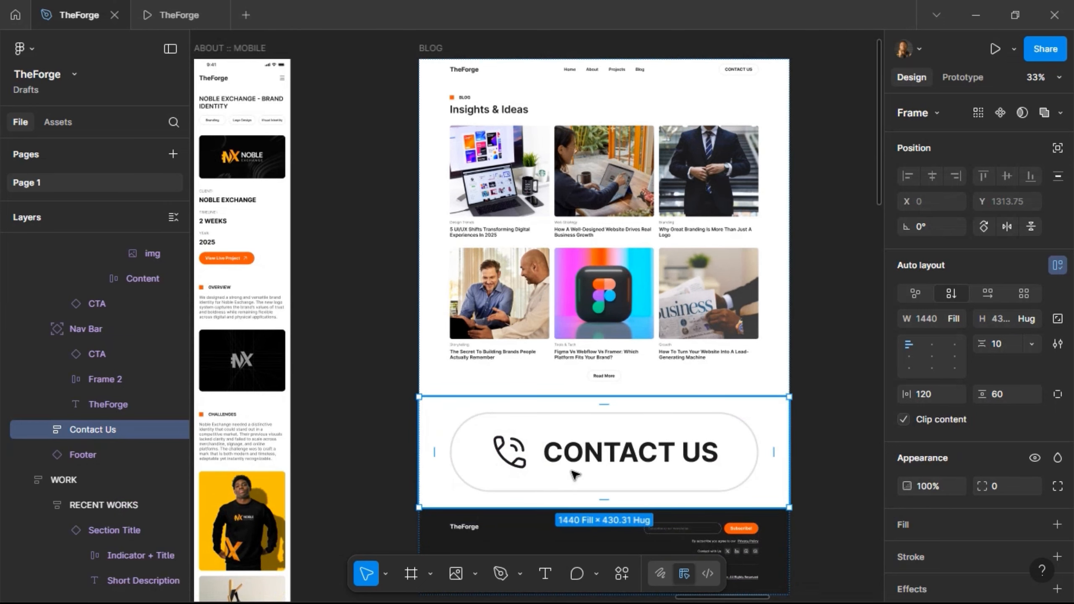
double_click(465, 434)
click(444, 381)
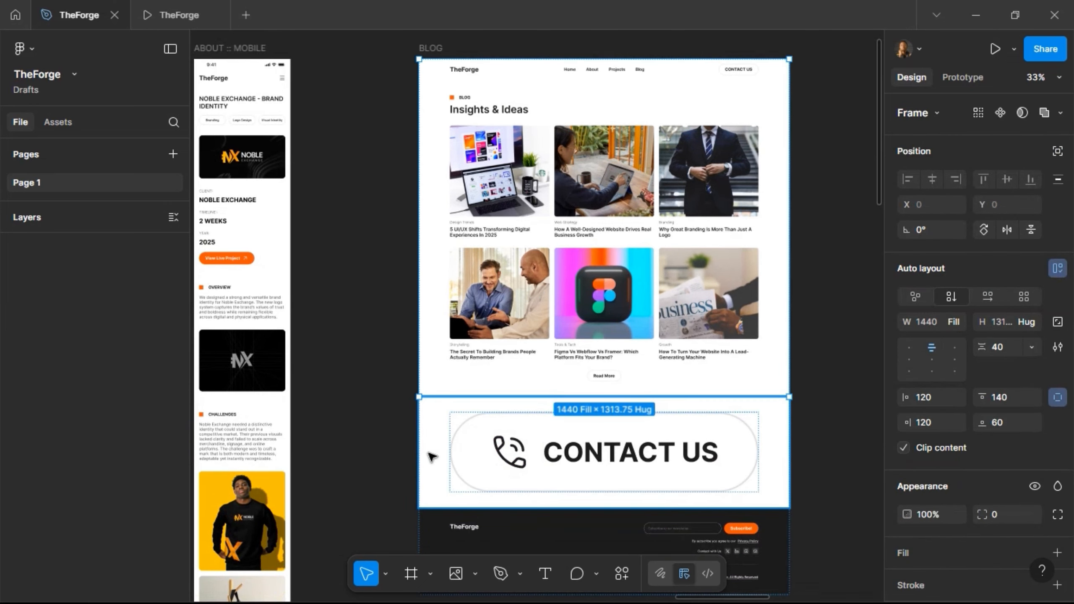
click(482, 498)
key(Delete)
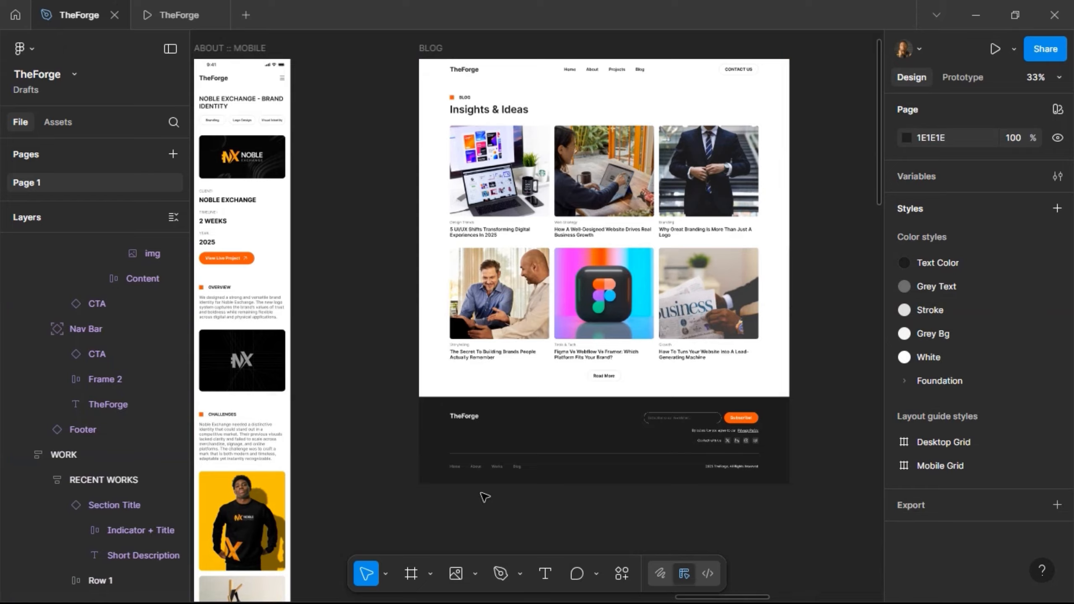
scroll(514, 337, right, 2)
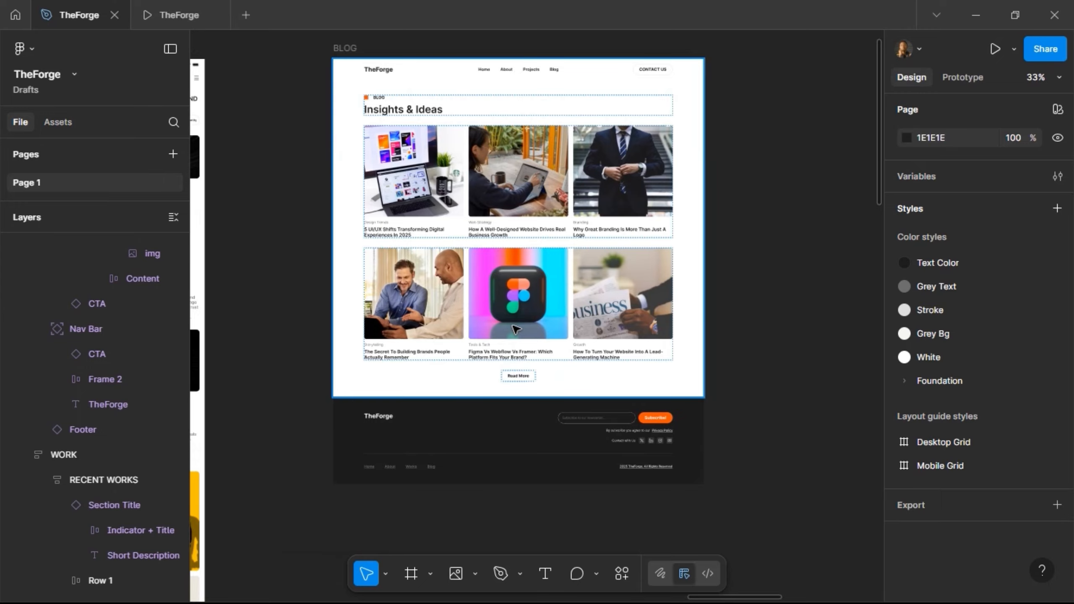
scroll(516, 330, up, 1)
scroll(528, 82, up, 3)
scroll(527, 87, down, 4)
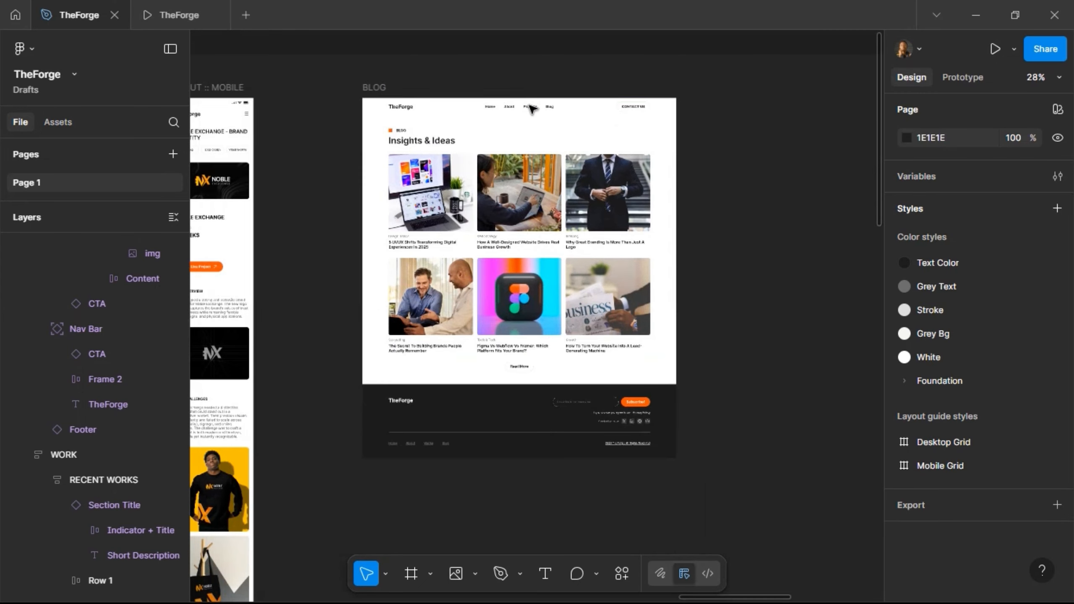
scroll(530, 120, left, 5)
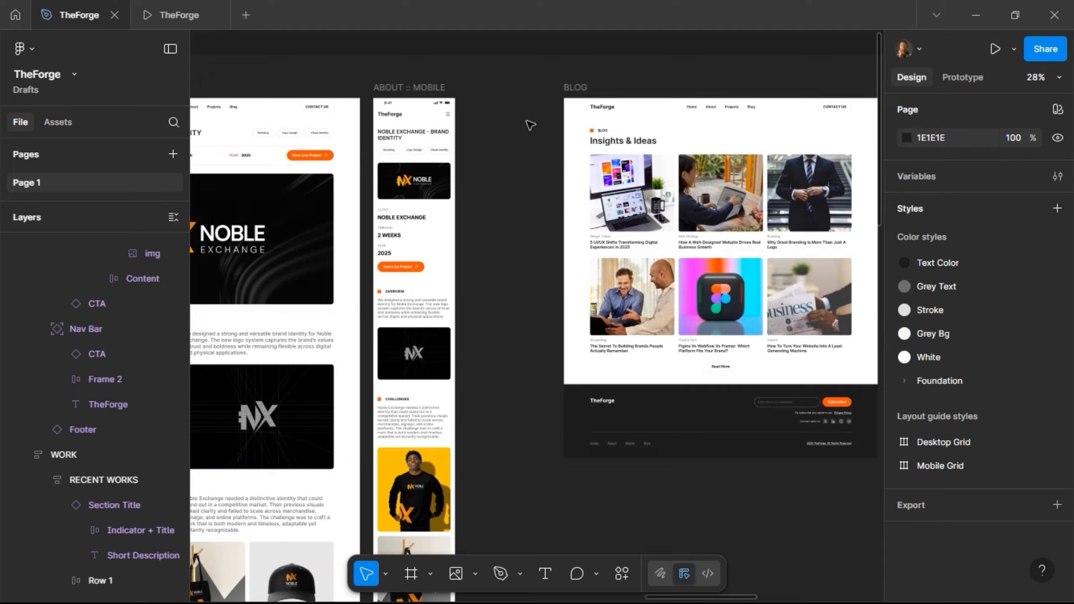
scroll(531, 125, left, 20)
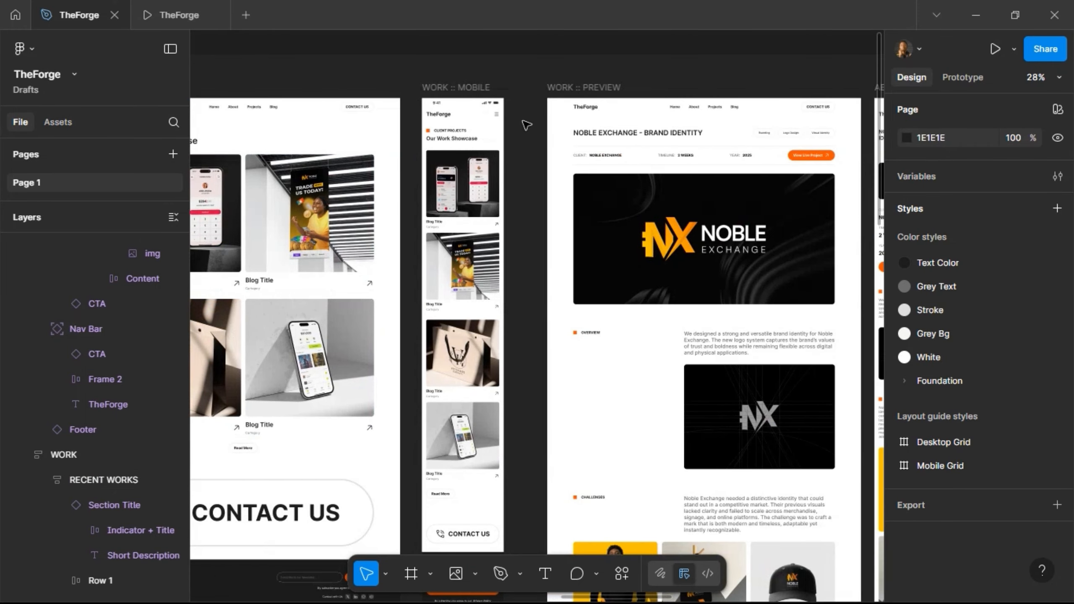
- Duplicate WORK :: MOBILE and place the copy 100 px right of the BLOG page
click(470, 88)
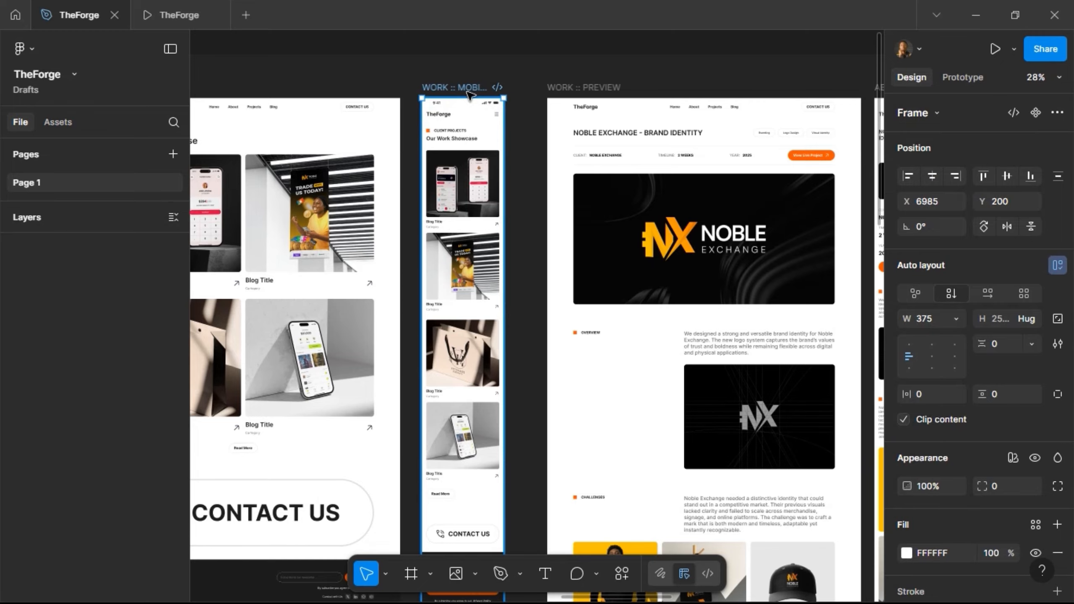
key(ctrl+d)
scroll(470, 101, right, 5)
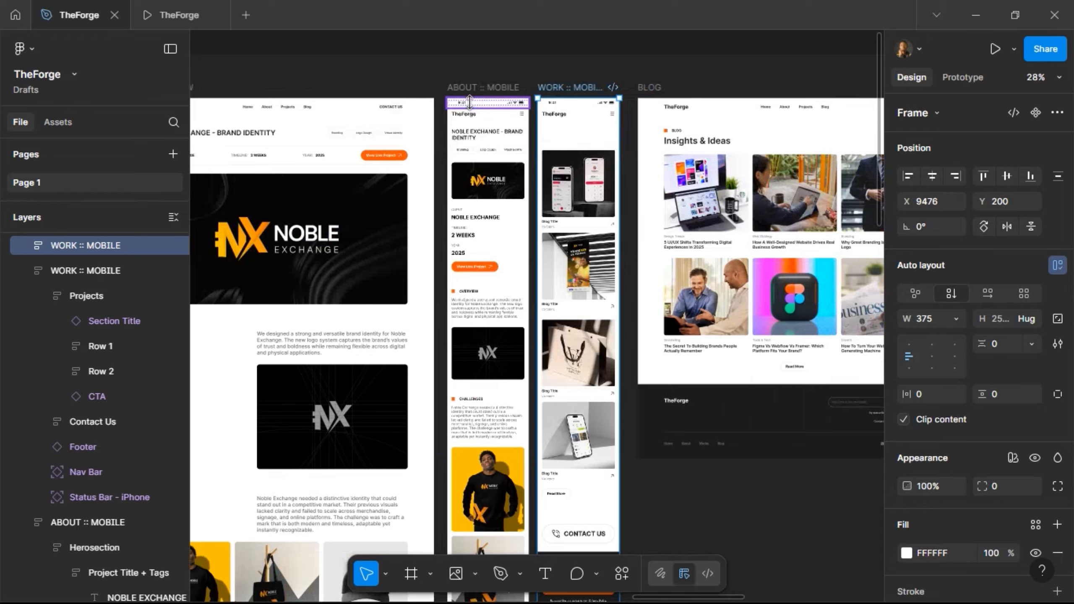
scroll(470, 101, right, 5)
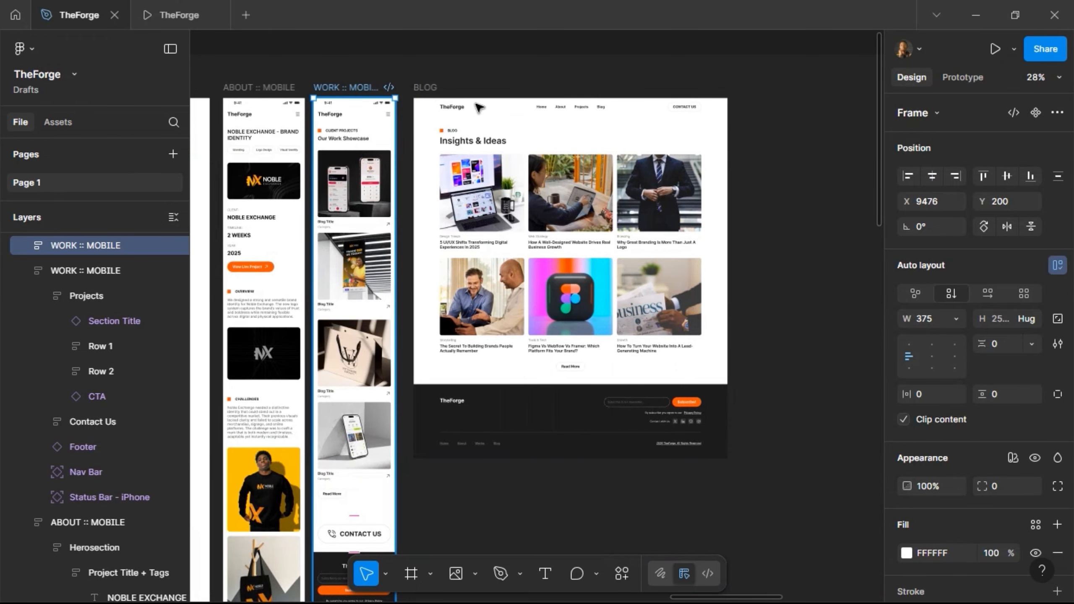
drag(346, 88, 771, 87)
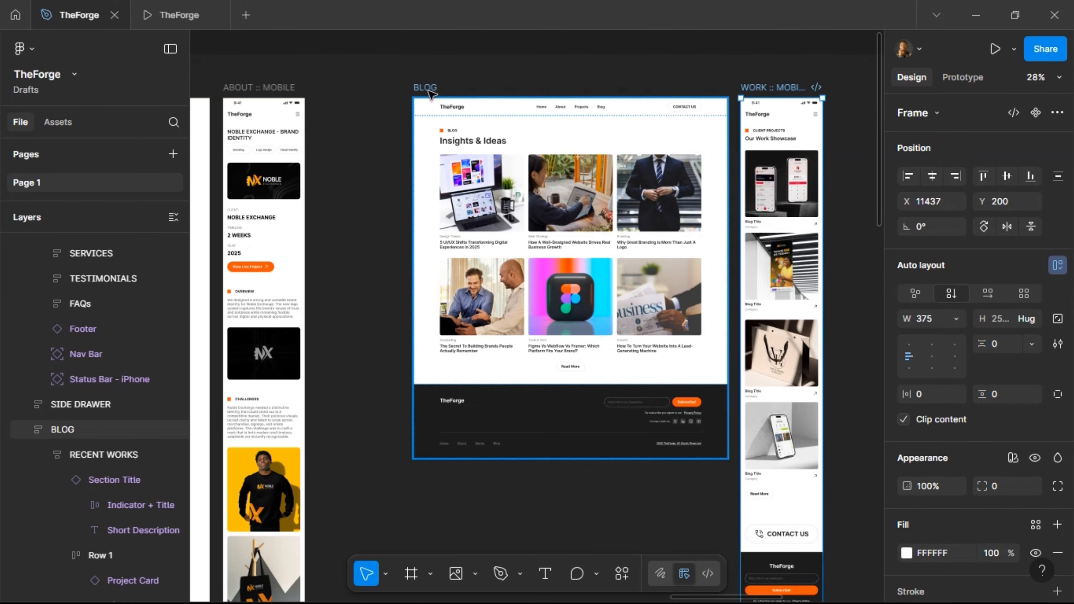
key(Right)
key(Right)
key(Right)
key(Right)
key(Right)
key(Right)
key(Right)
key(Right)
key(Right)
key(Right)
key(Right)
key(Right)
key(Right)
key(Right)
key(Right)
key(Right)
key(Right)
key(Right)
key(Right)
key(Right)
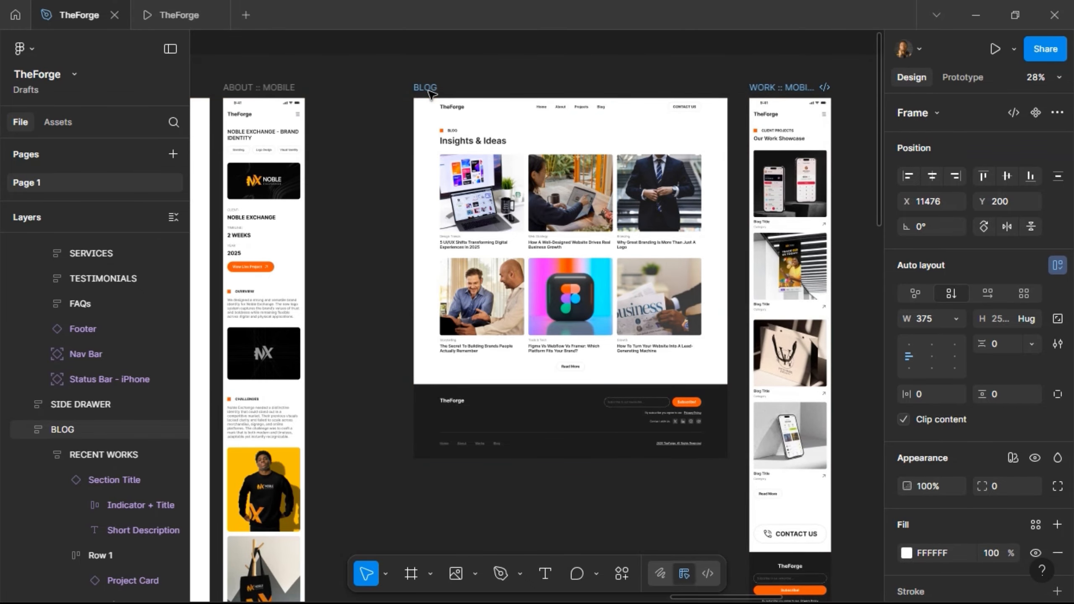
scroll(431, 90, right, 4)
scroll(596, 91, up, 2)
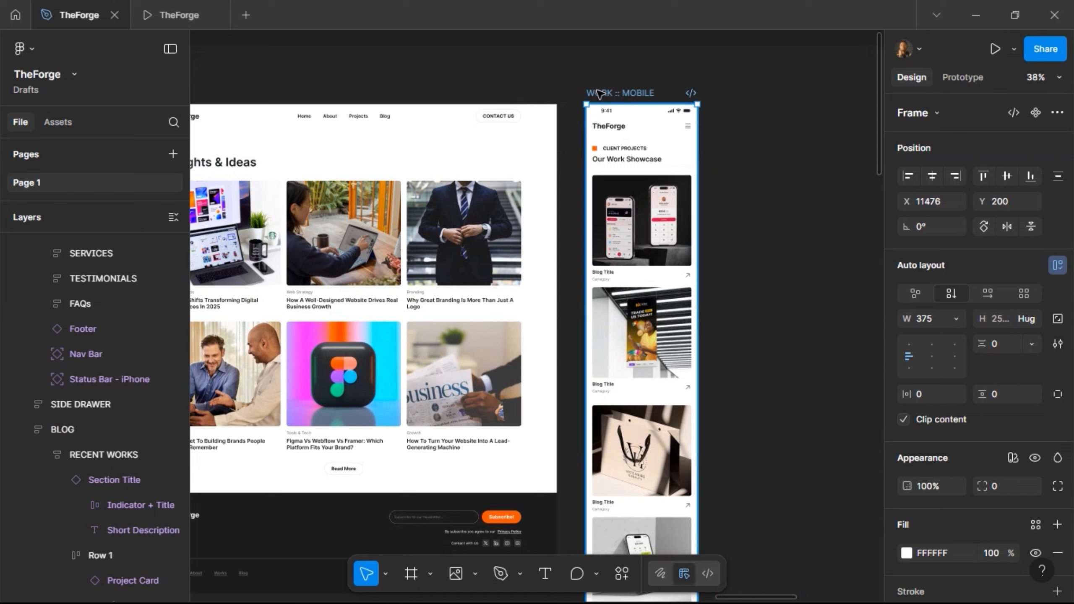
- Rename the copied frame to BLOG :: MOBILE
double_click(597, 93)
text(BLOG ::)
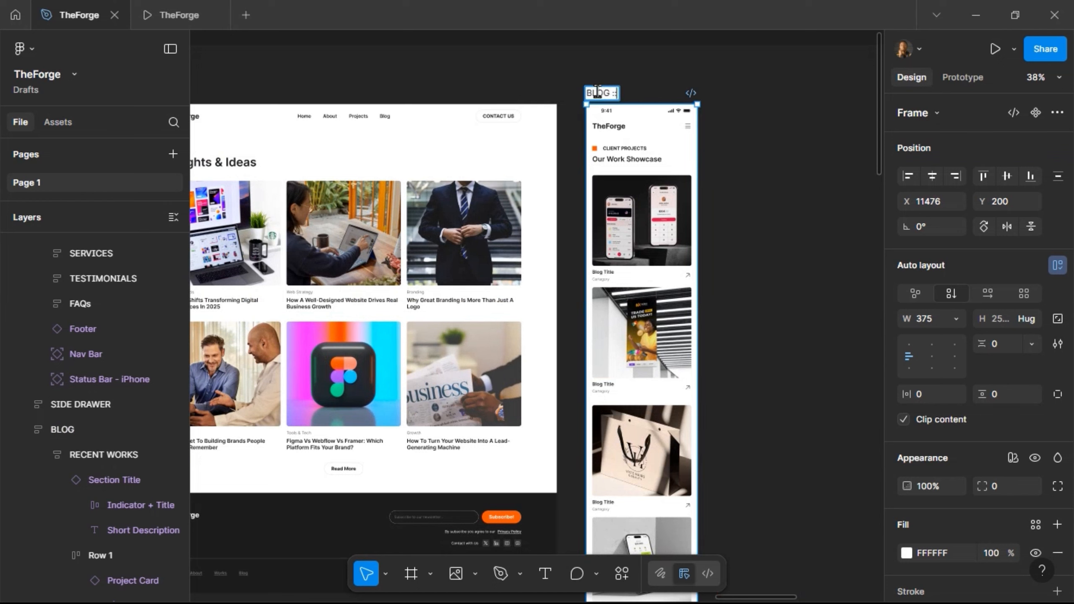
text( Mo)
key(BackSpace)
key(BackSpace)
text(MOBILE)
key(Return)
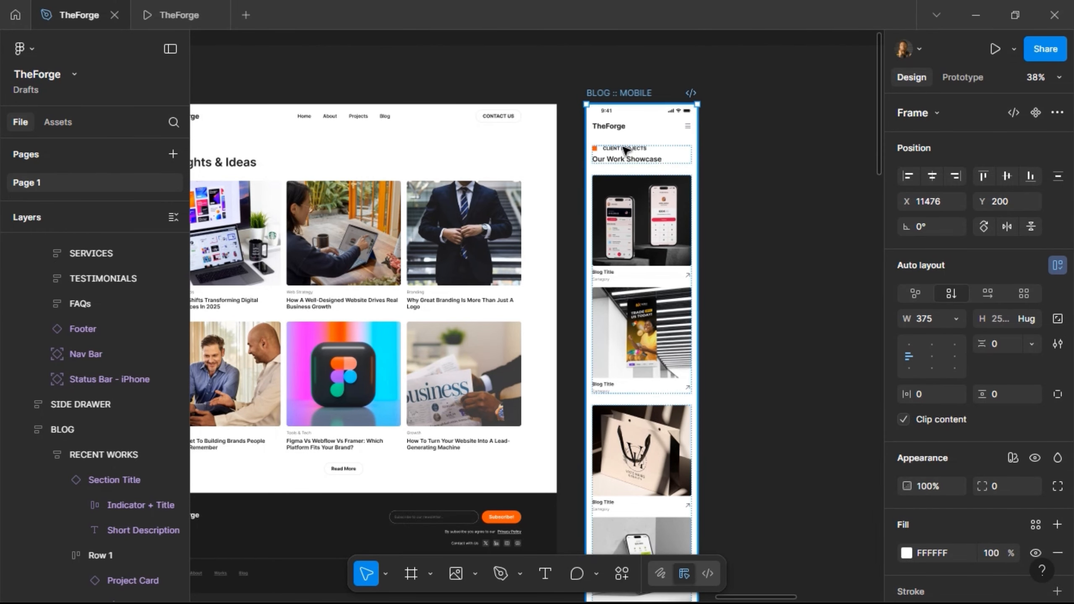
scroll(465, 161, left, 3)
- Replace the mobile Section Title with the desktop BLOG / Insights & Ideas heading
click(290, 162)
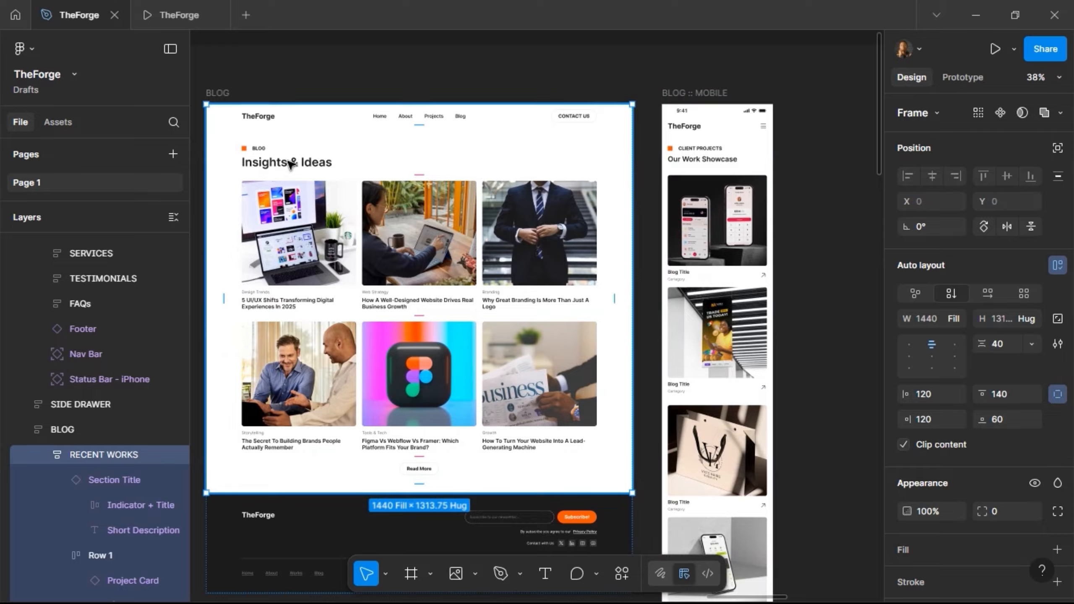
double_click(290, 162)
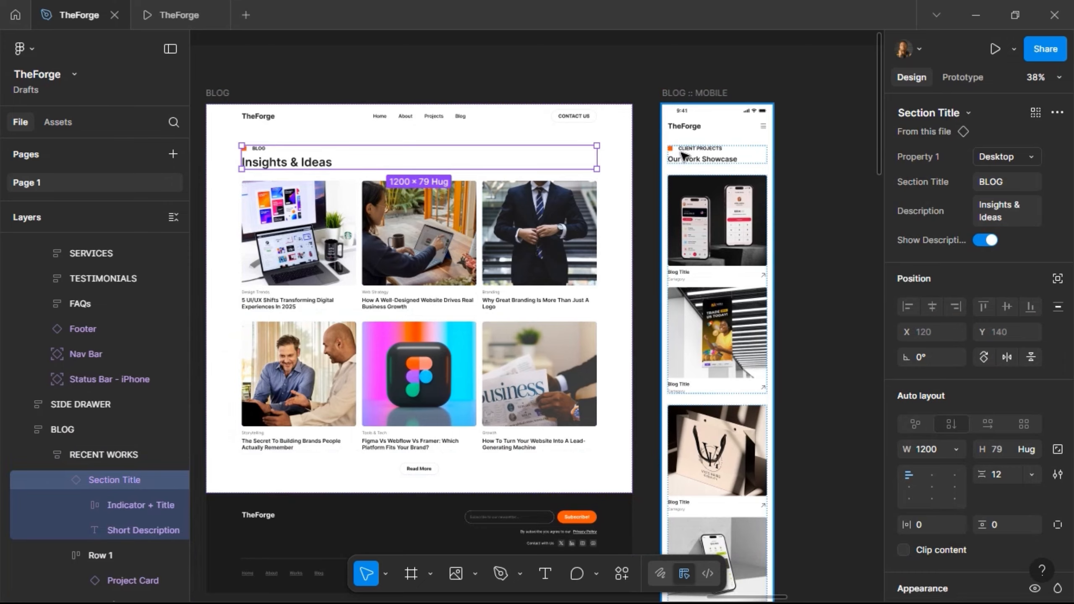
click(698, 162)
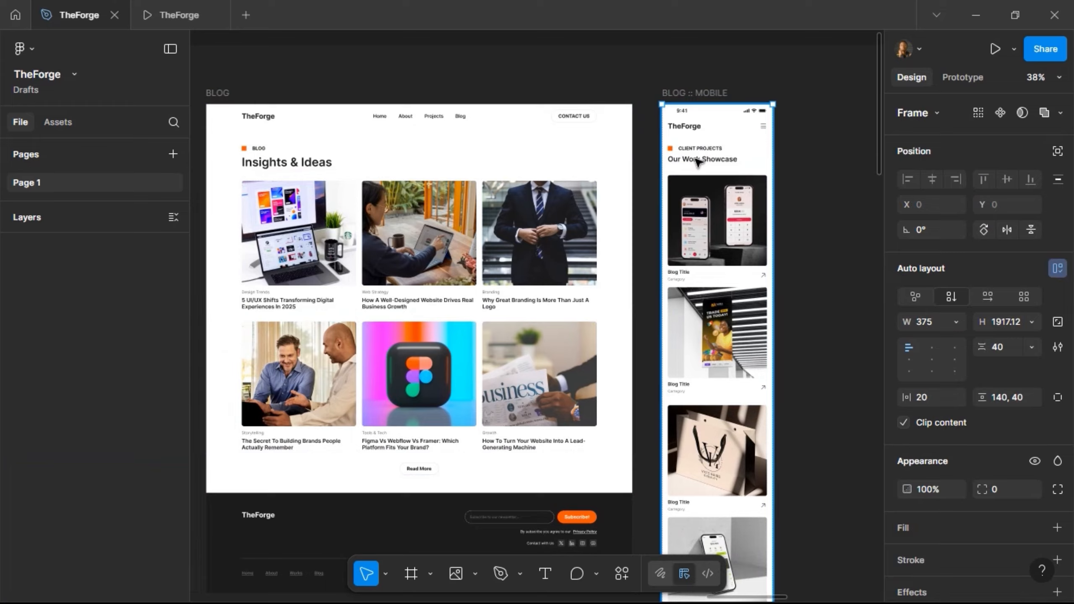
click(698, 162)
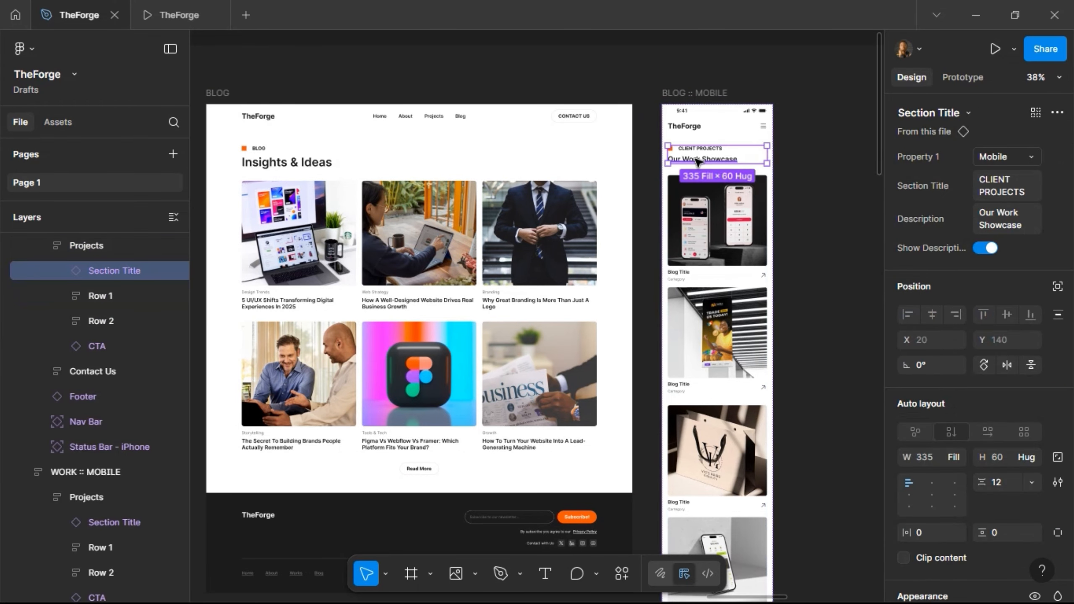
key(ctrl+shift+r)
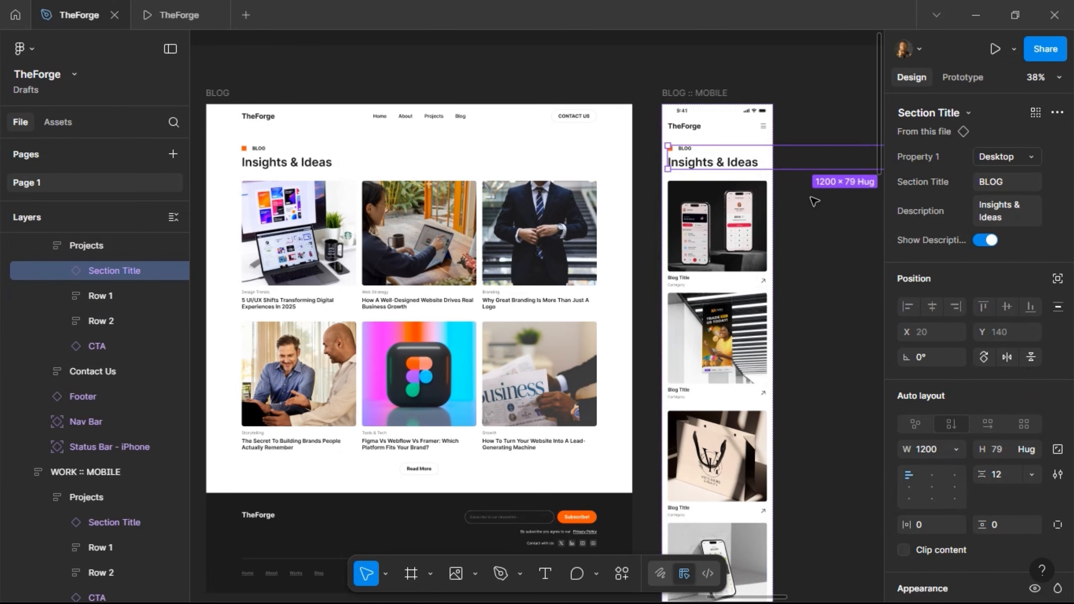
- Switch the heading to its Mobile variant and set its width to Fill container
click(1024, 156)
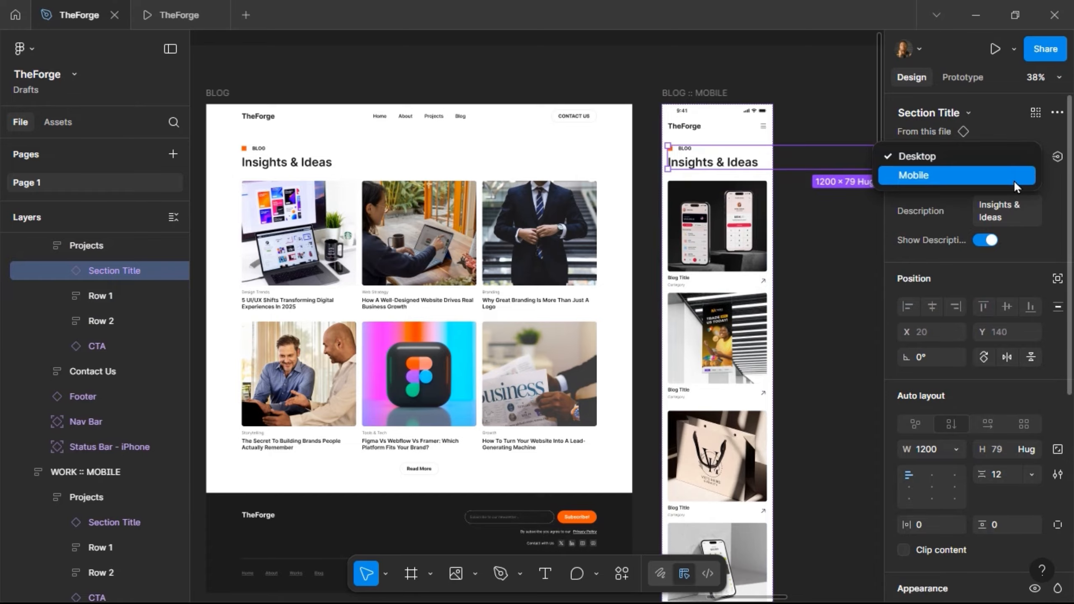
click(1015, 177)
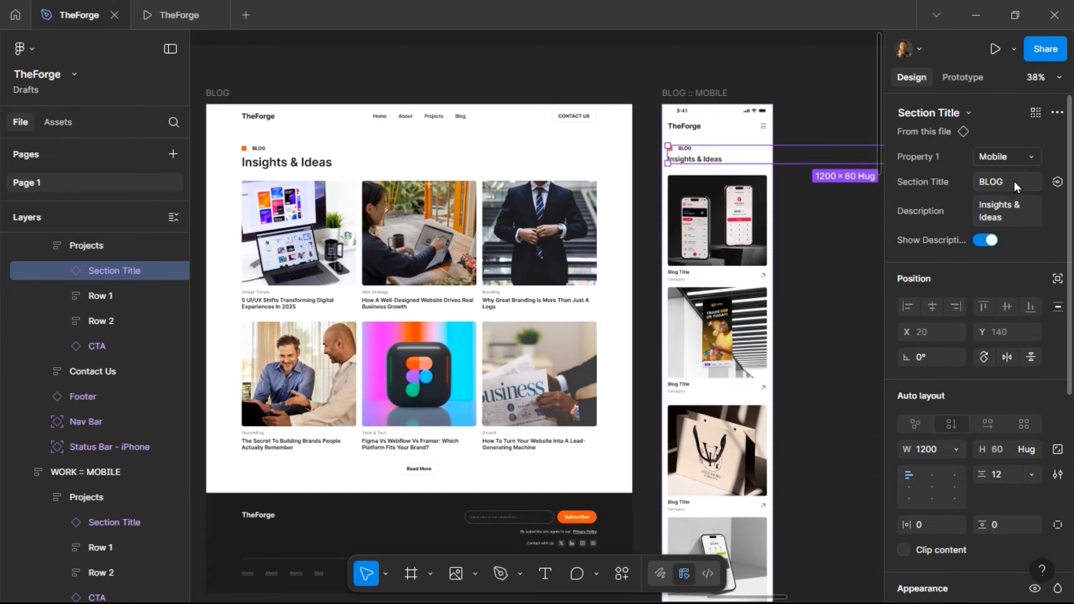
click(962, 445)
click(961, 484)
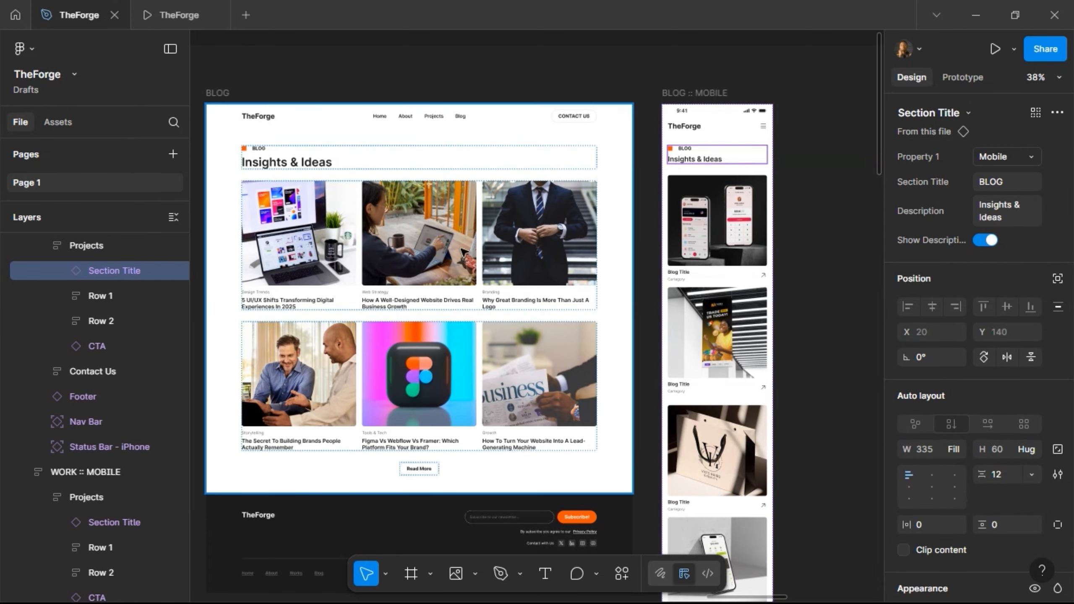
double_click(453, 243)
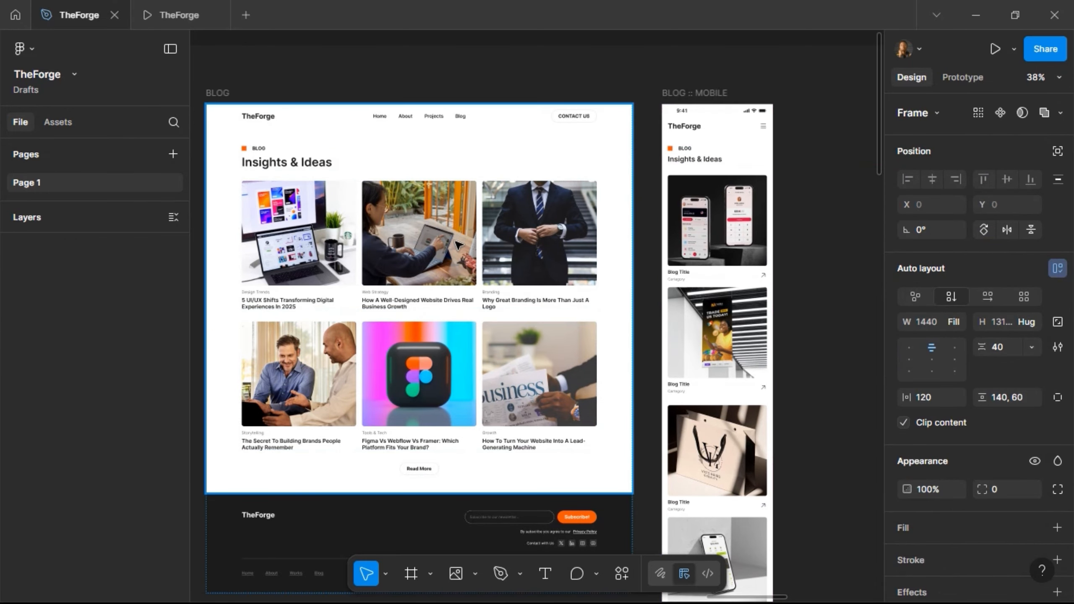
- Swap the first mobile card for the desktop blog card, filling the frame width
double_click(337, 256)
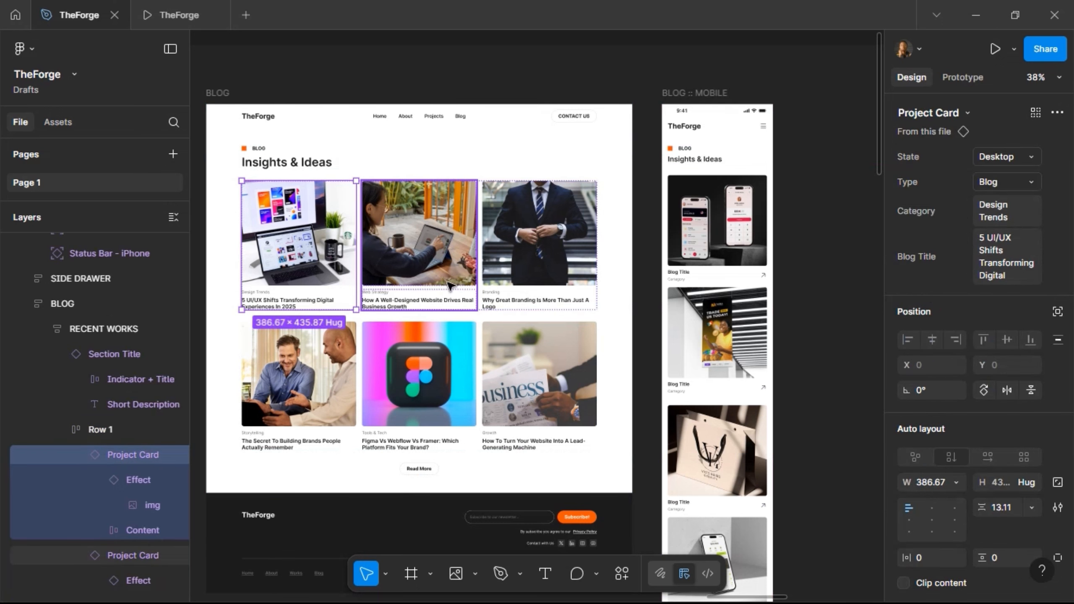
click(715, 257)
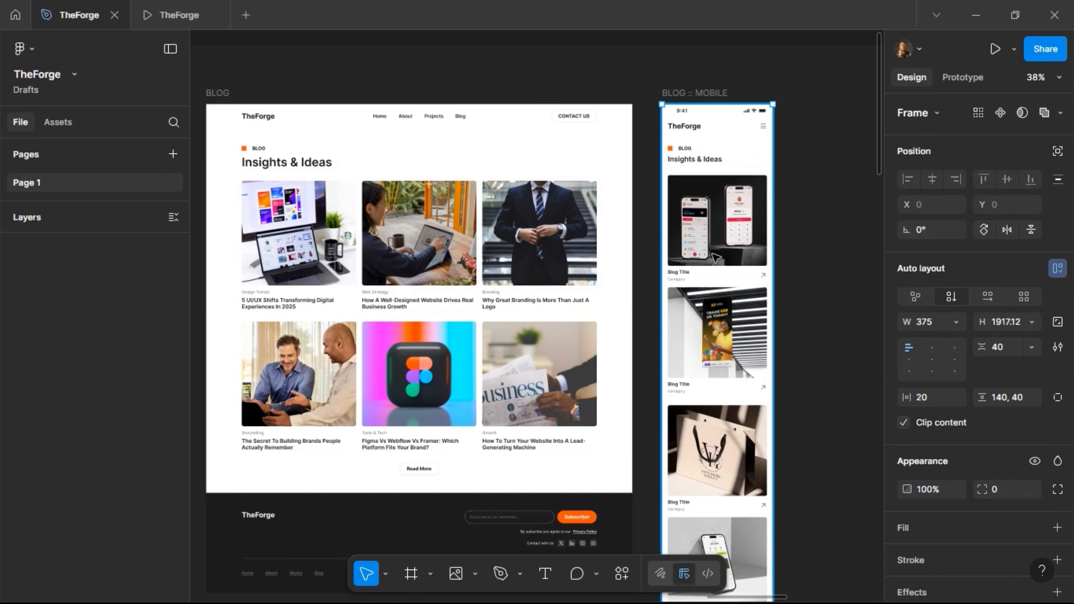
click(715, 257)
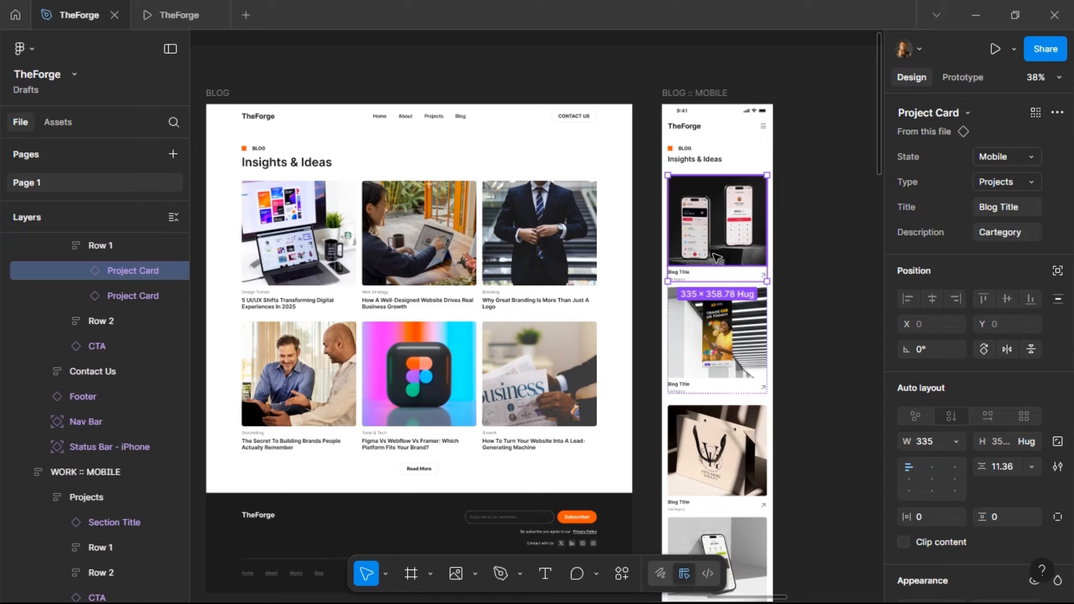
key(ctrl+shift+r)
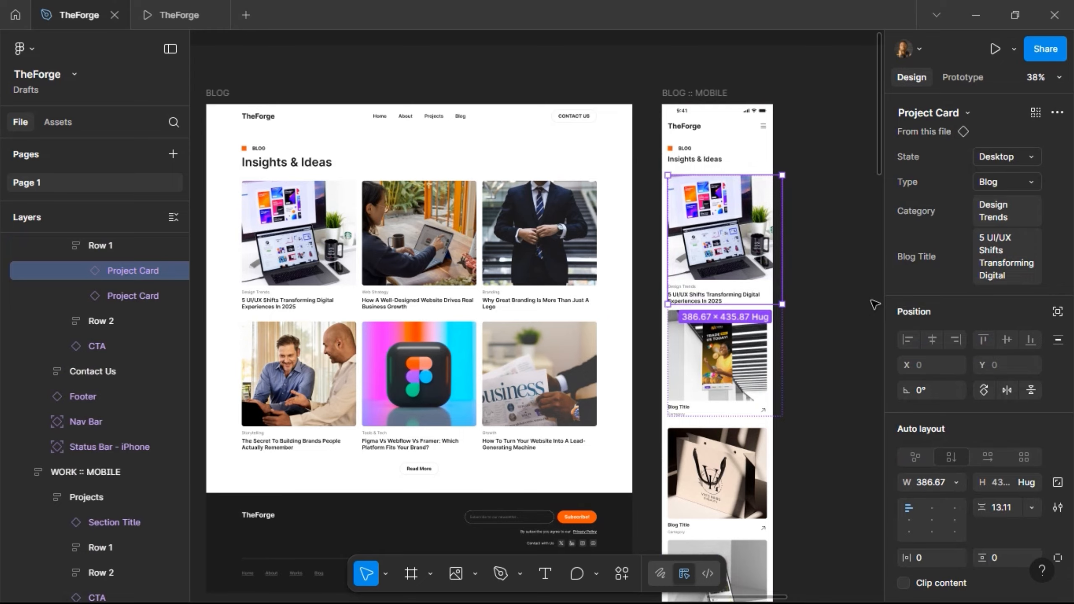
click(959, 484)
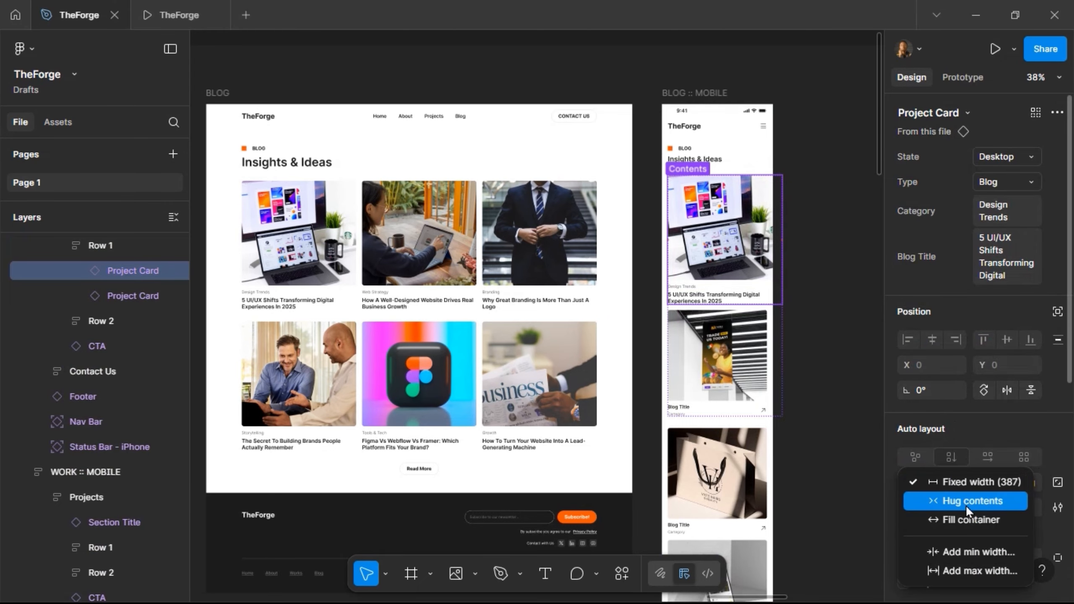
click(973, 519)
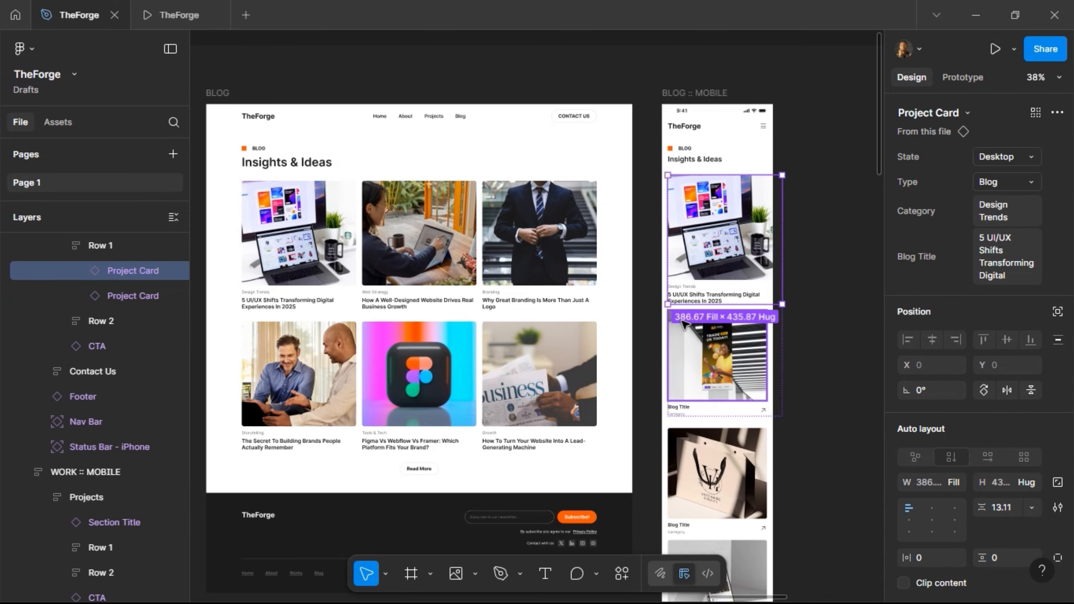
- Undo the mobile card swap and select the first desktop blog card in Row 1
key(Escape)
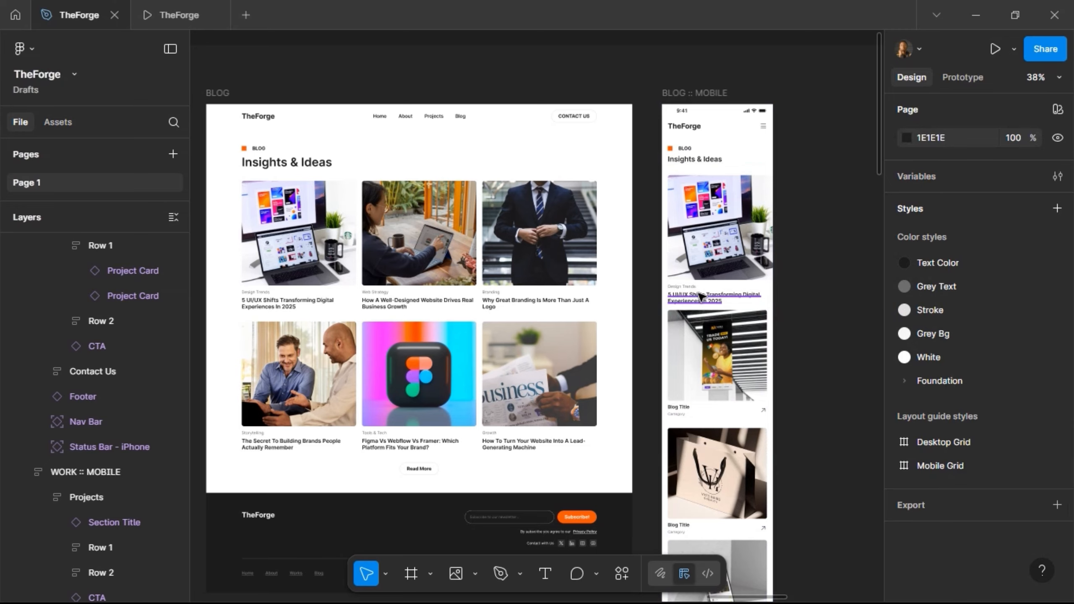
key(ctrl+z)
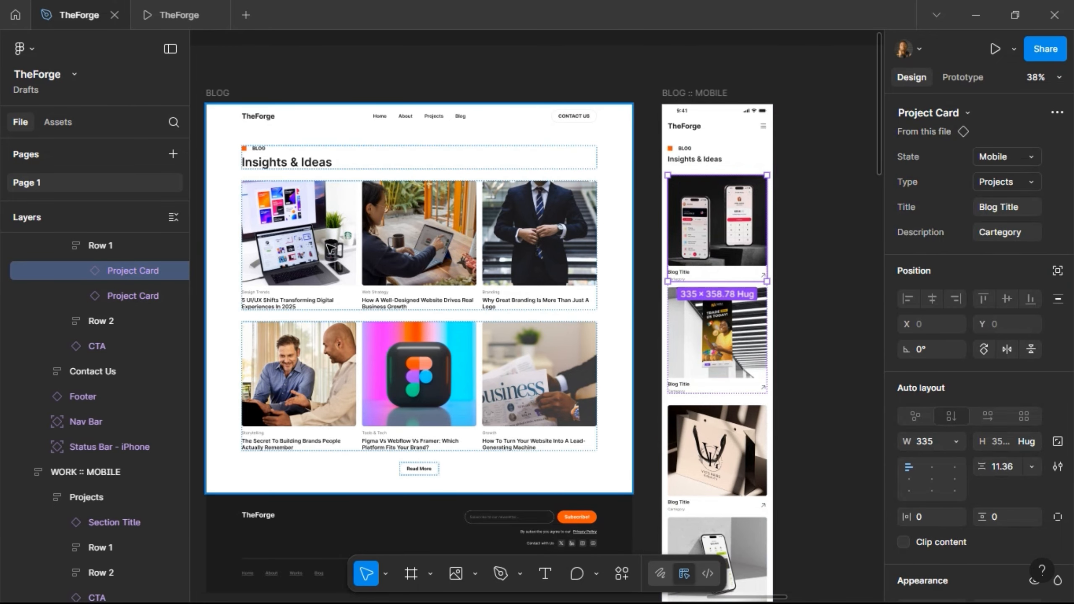
click(331, 249)
click(331, 249)
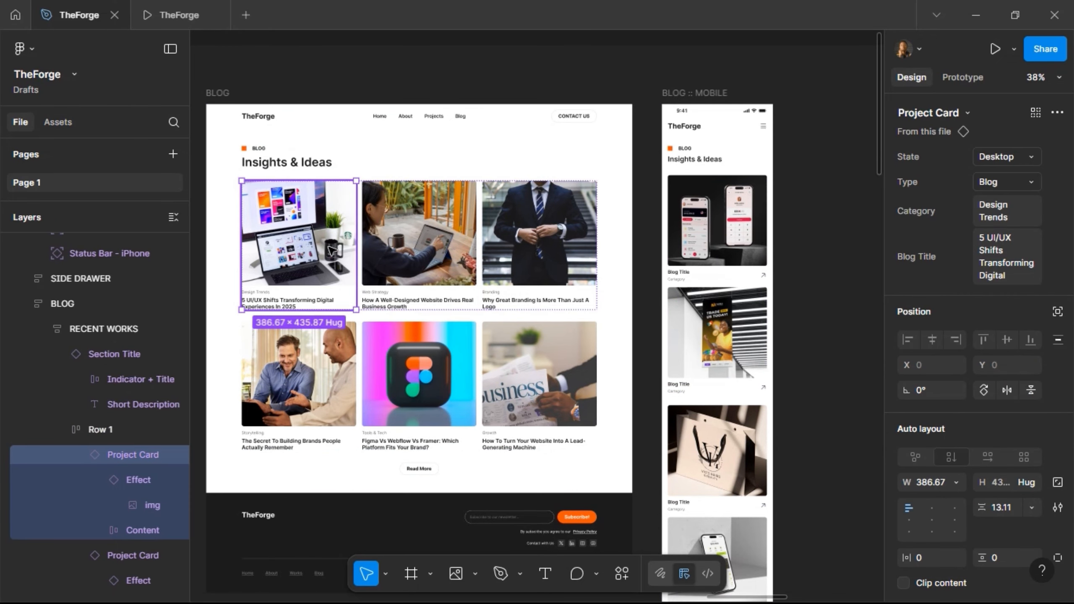
- Go to the selected card's main Project Card component
right_click(332, 250)
mouse_move(413, 473)
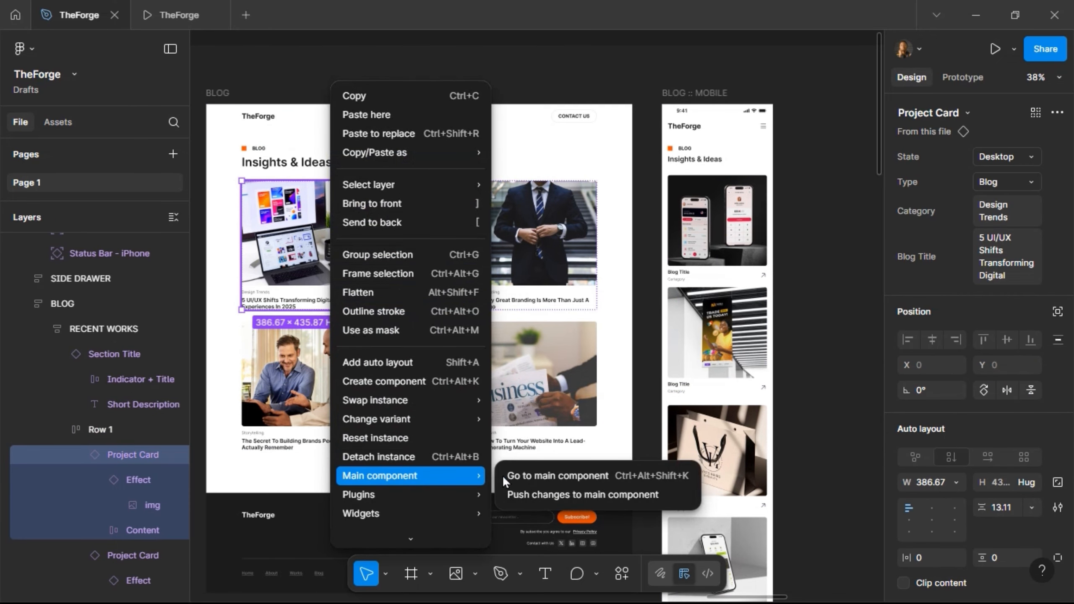
click(530, 476)
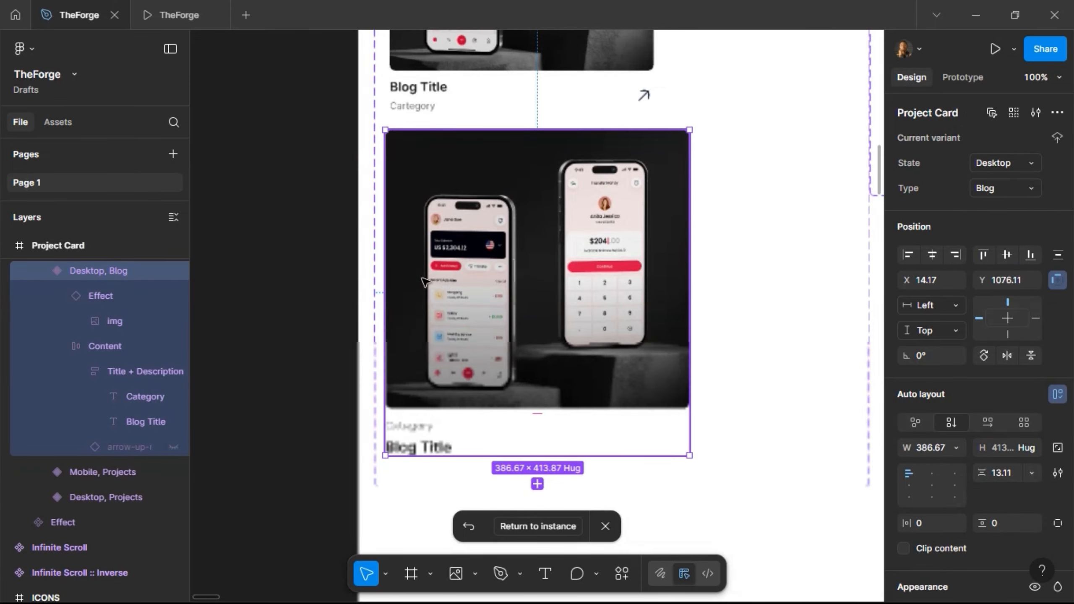
scroll(424, 281, down, 6)
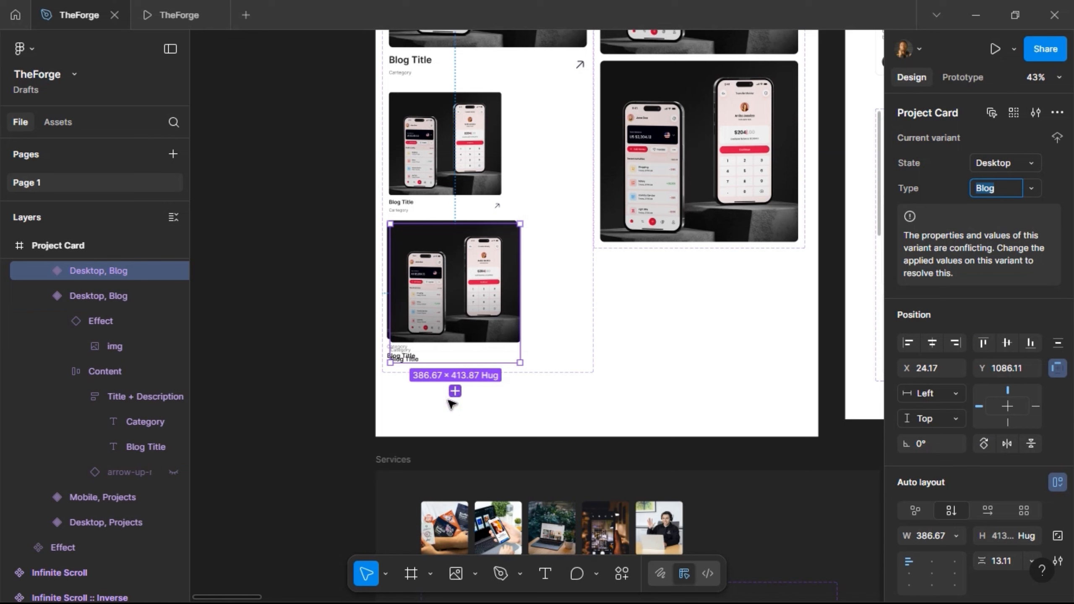
scroll(552, 231, down, 2)
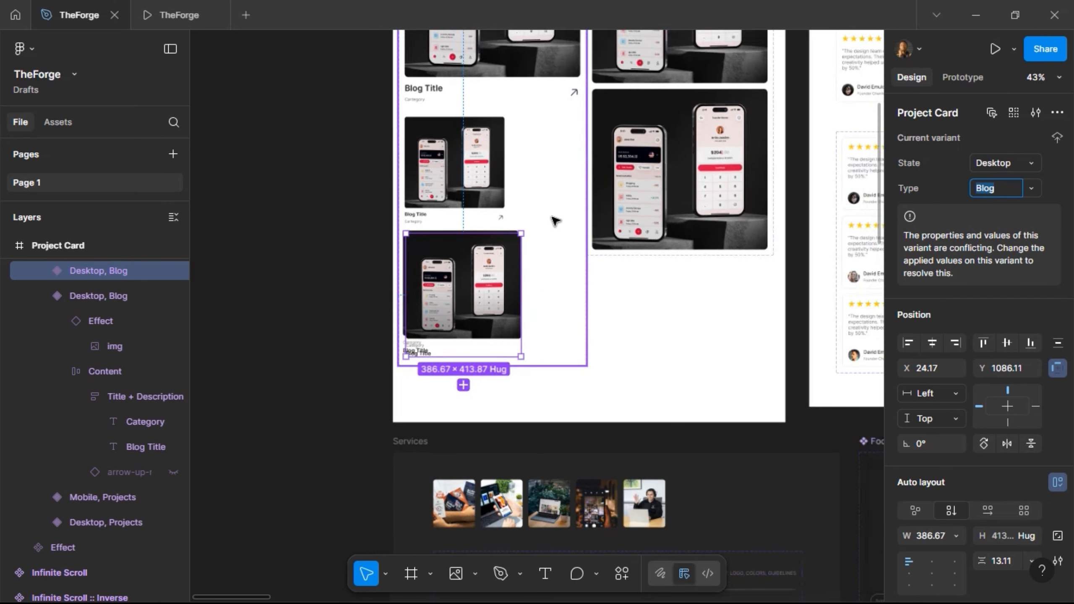
- Make the Project Card set taller and duplicate the Desktop, Blog variant below it
key(Escape)
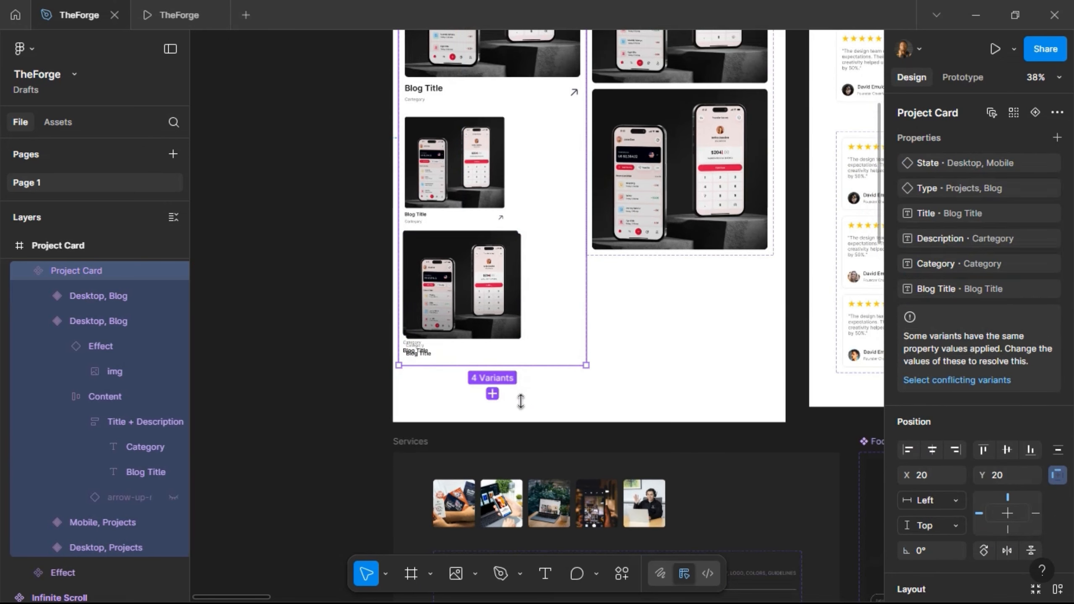
drag(521, 424, 521, 438)
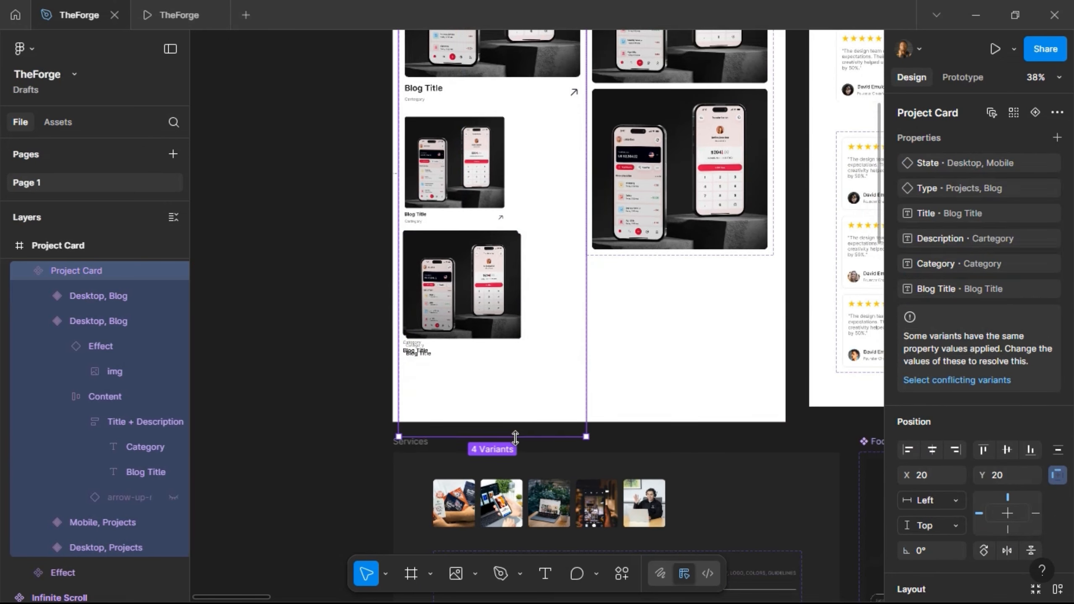
click(491, 258)
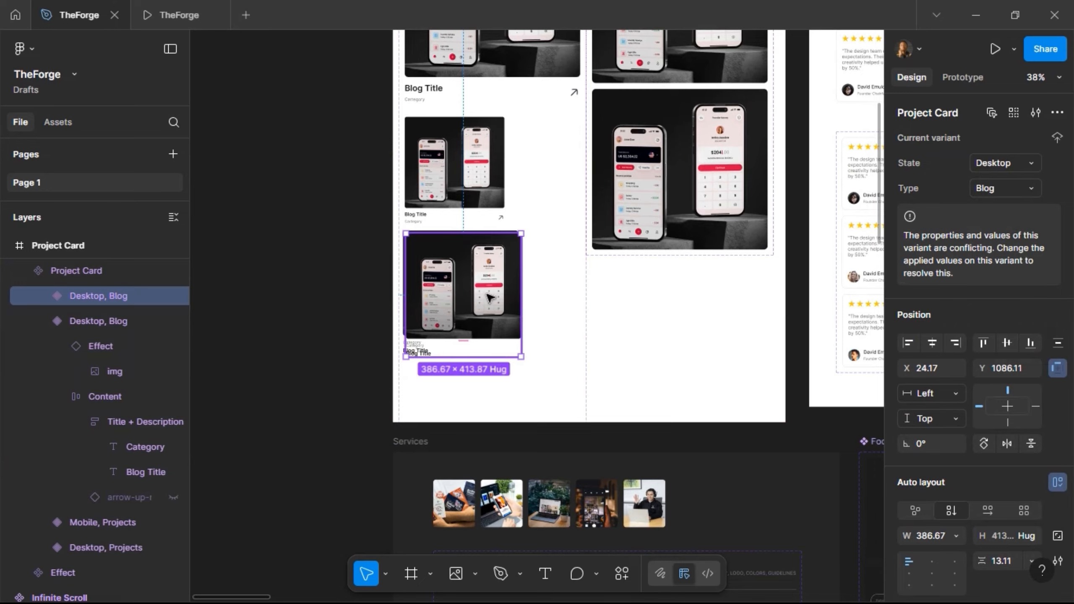
mouse_move(482, 374)
mouse_down()
mouse_move(477, 391)
mouse_move(481, 383)
mouse_up()
scroll(503, 191, up, 4)
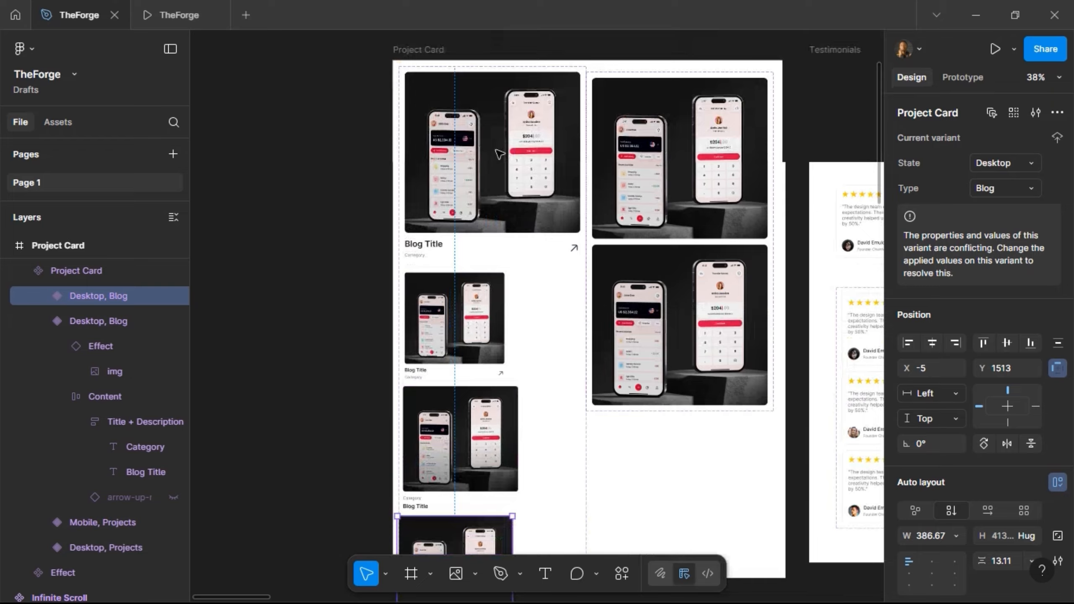
scroll(497, 154, down, 5)
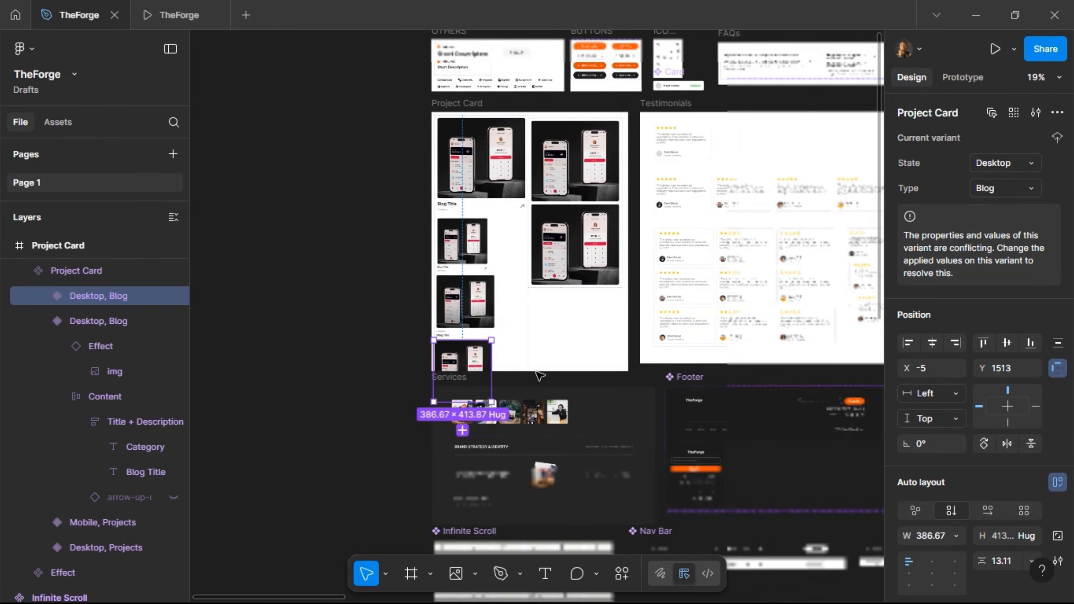
- Nudge the Project Card and Testimonials frames up, away from Services
click(436, 104)
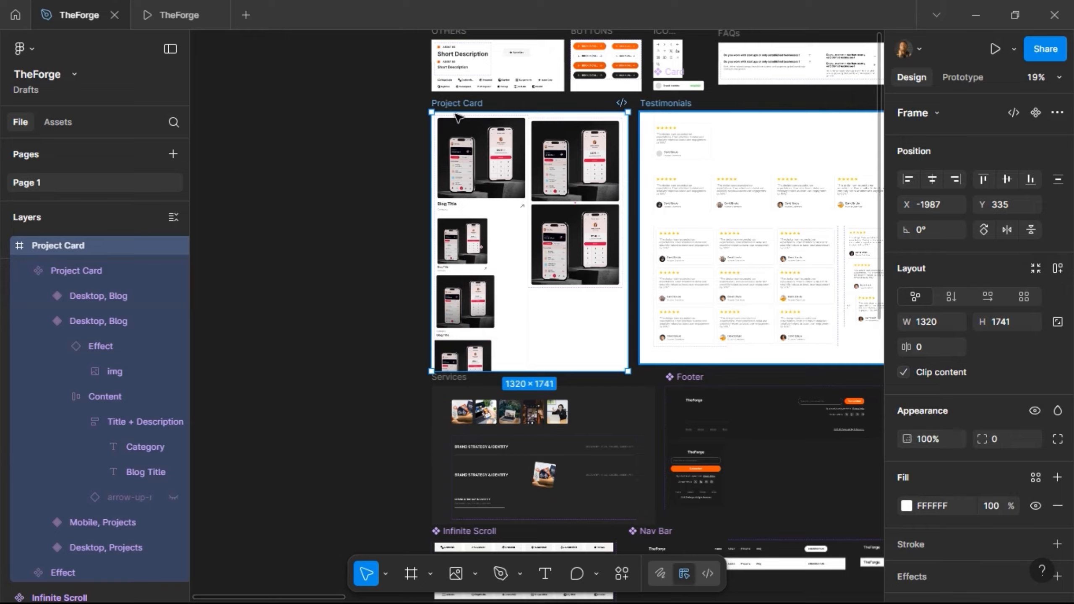
drag(411, 101, 470, 326)
scroll(423, 262, down, 7)
scroll(360, 191, left, 6)
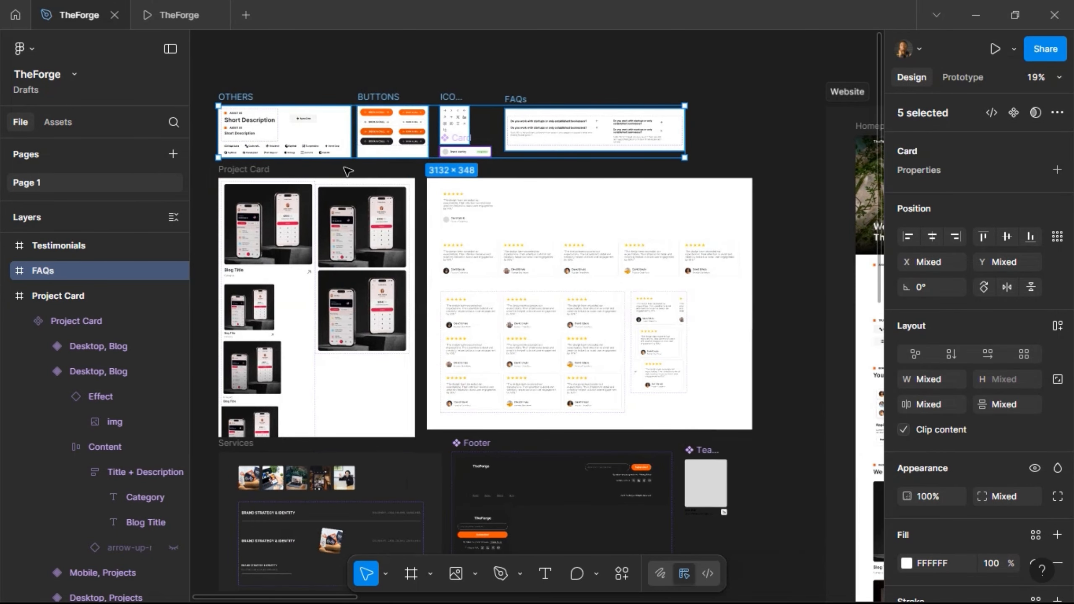
shift+click(287, 171)
scroll(288, 170, up, 2)
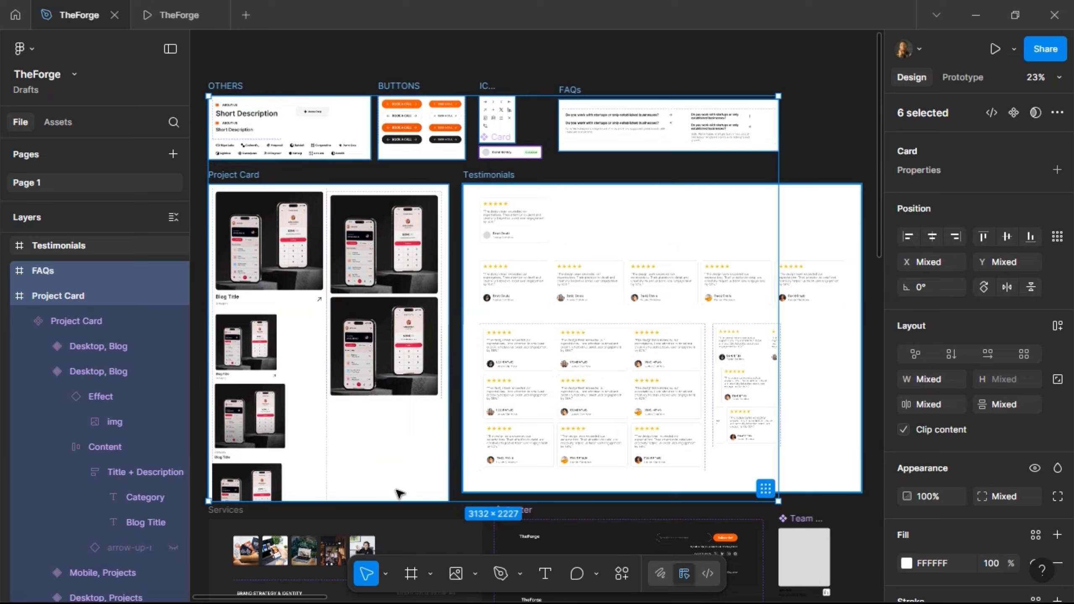
shift+click(489, 174)
scroll(437, 521, down, 2)
key(shift+Up)
key(shift+Up)
key(shift+Up)
key(shift+Up)
key(shift+Up)
key(shift+Up)
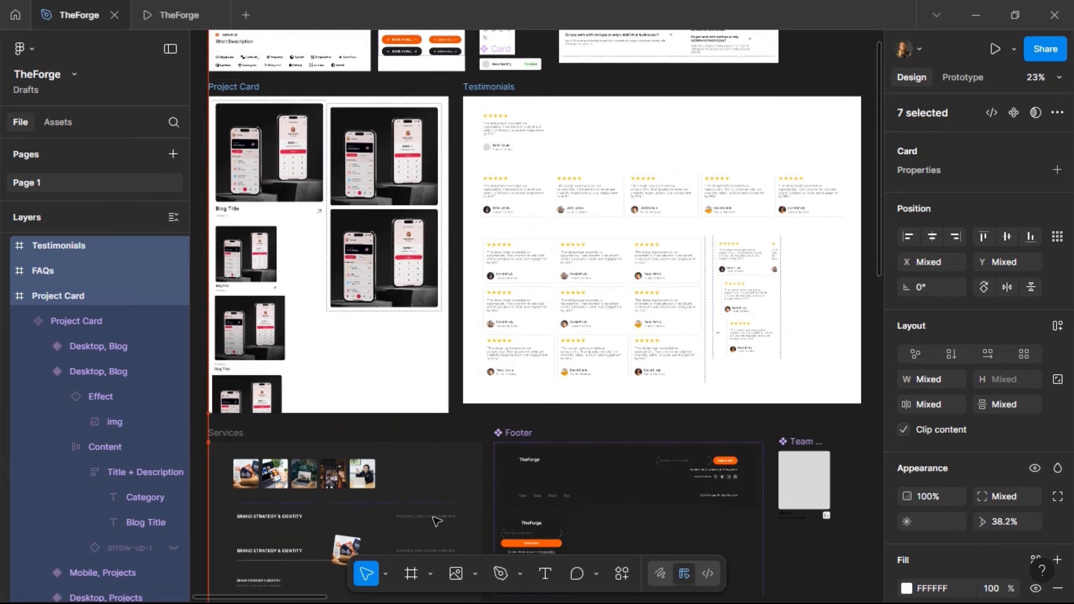
key(shift+Up)
key(shift+Up)
key(shift+Up)
key(shift+Up)
key(shift+Up)
key(shift+Up)
key(shift+Up)
key(shift+Up)
key(shift+Up)
key(shift+Up)
key(shift+Up)
key(shift+Up)
key(shift+Up)
key(shift+Up)
key(shift+Up)
key(shift+Up)
key(shift+Up)
key(shift+Up)
key(shift+Up)
key(shift+Up)
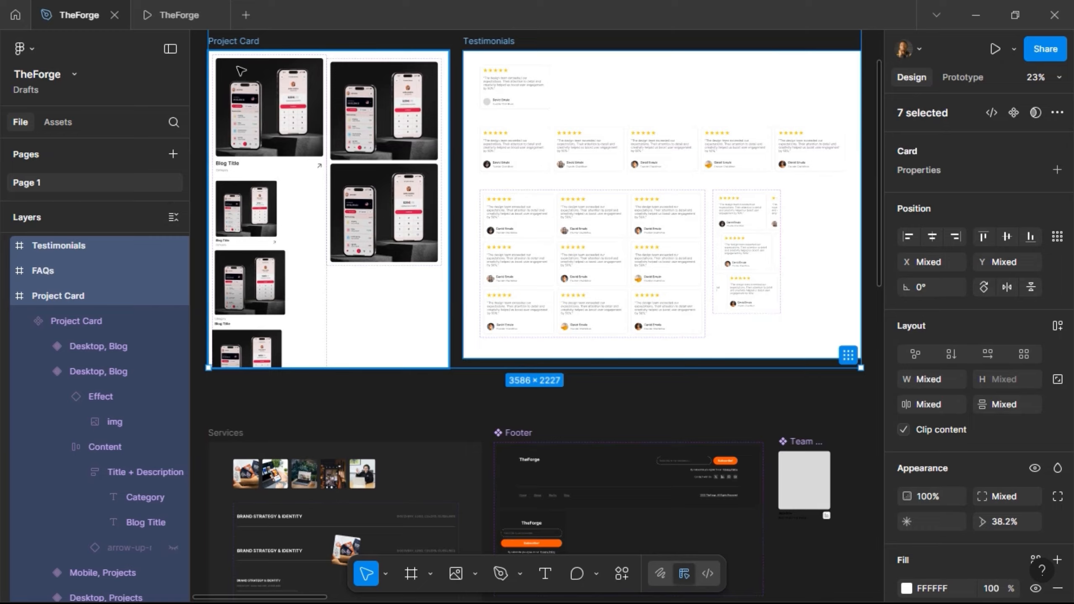
- Extend the Project Card frame to 1947 tall and stretch its variant set to show the fourth card
click(261, 303)
drag(271, 385, 267, 408)
scroll(205, 362, up, 3)
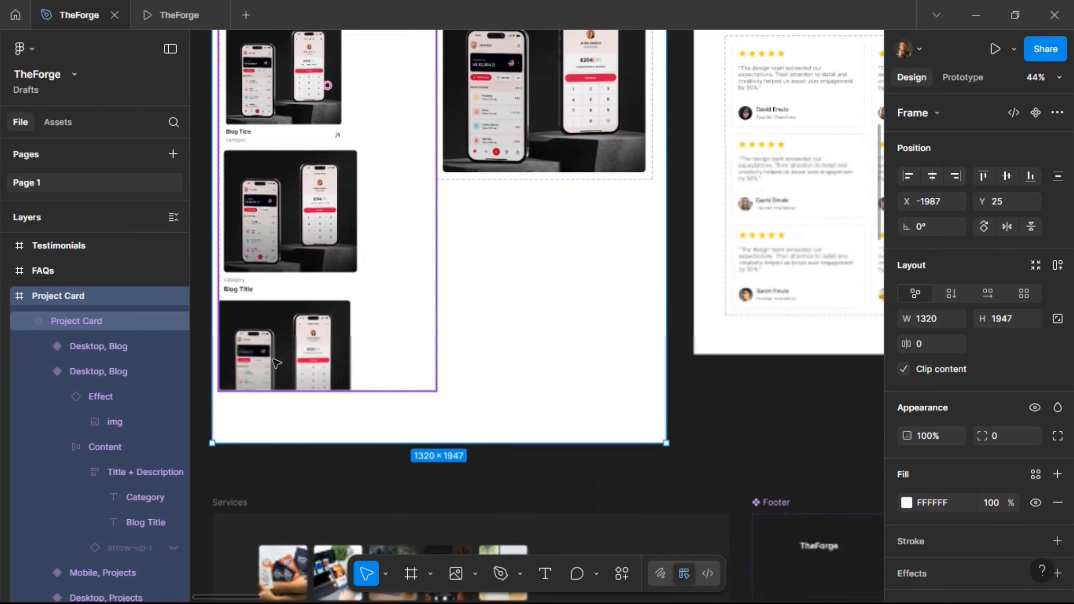
click(283, 392)
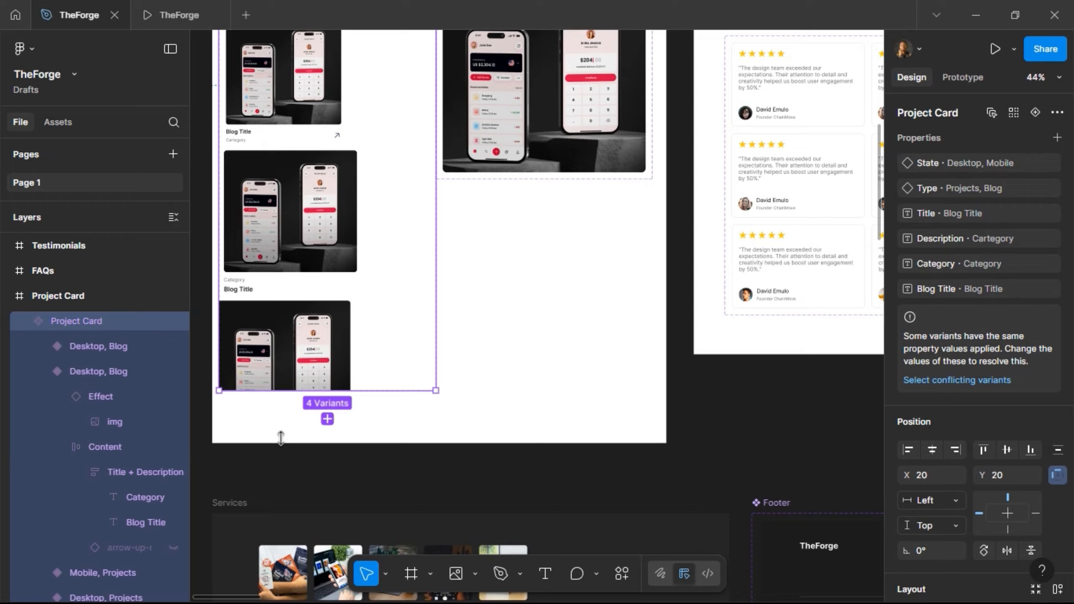
drag(276, 455, 278, 461)
scroll(293, 135, up, 7)
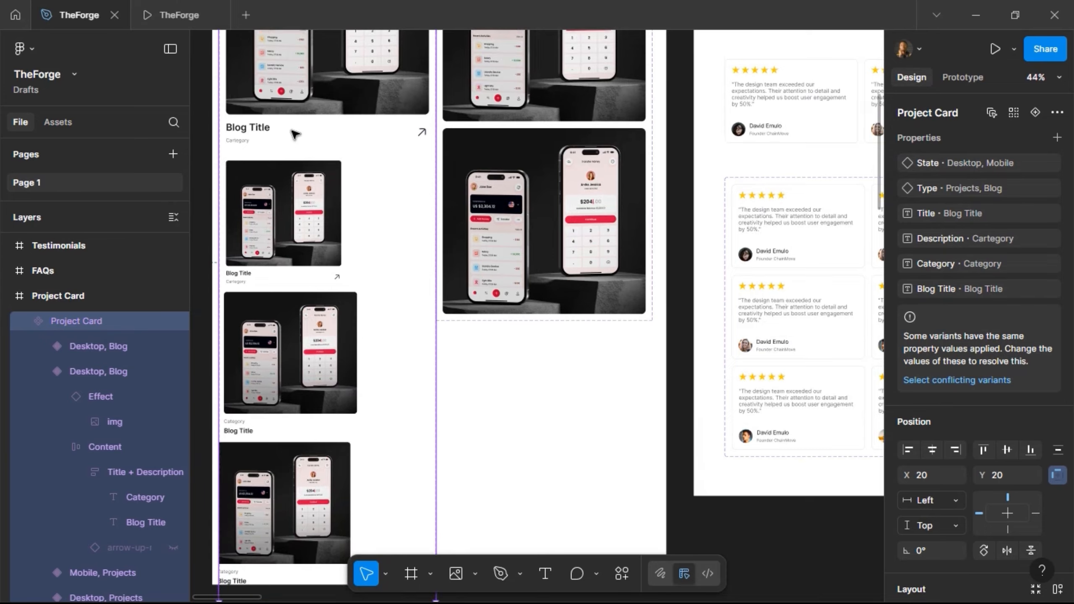
- Lengthen the outer Project Card frame to 2061 tall and select both Desktop, Blog cards
click(220, 60)
scroll(361, 212, down, 8)
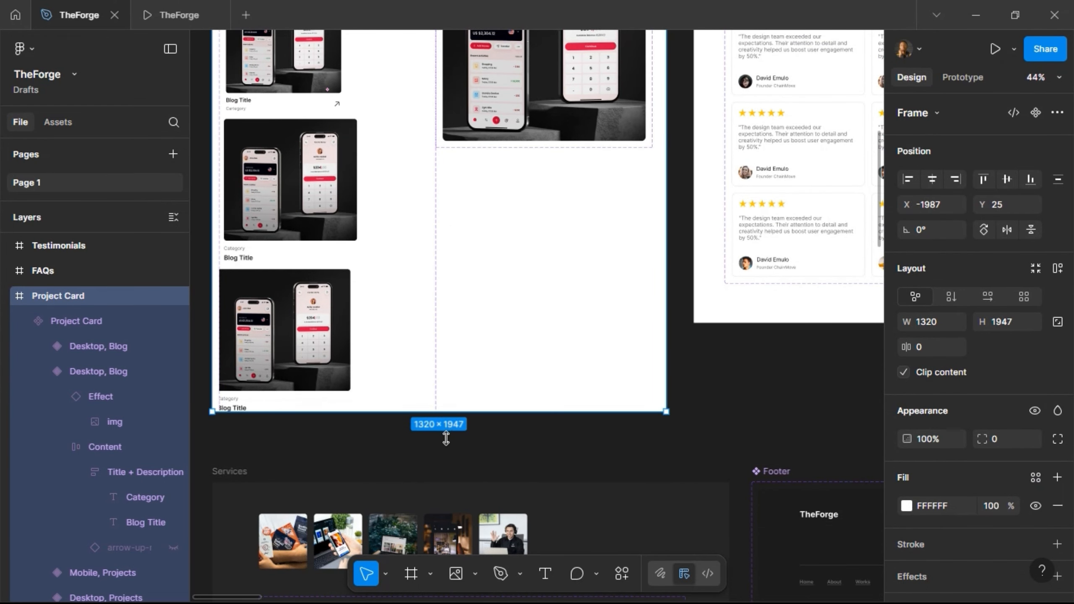
drag(446, 439, 446, 478)
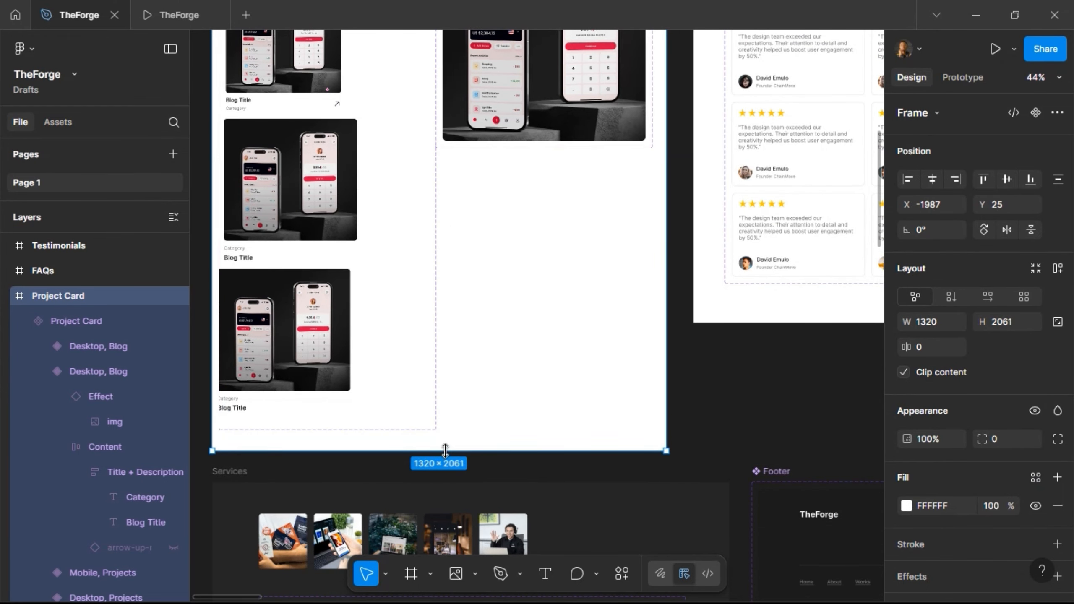
click(262, 308)
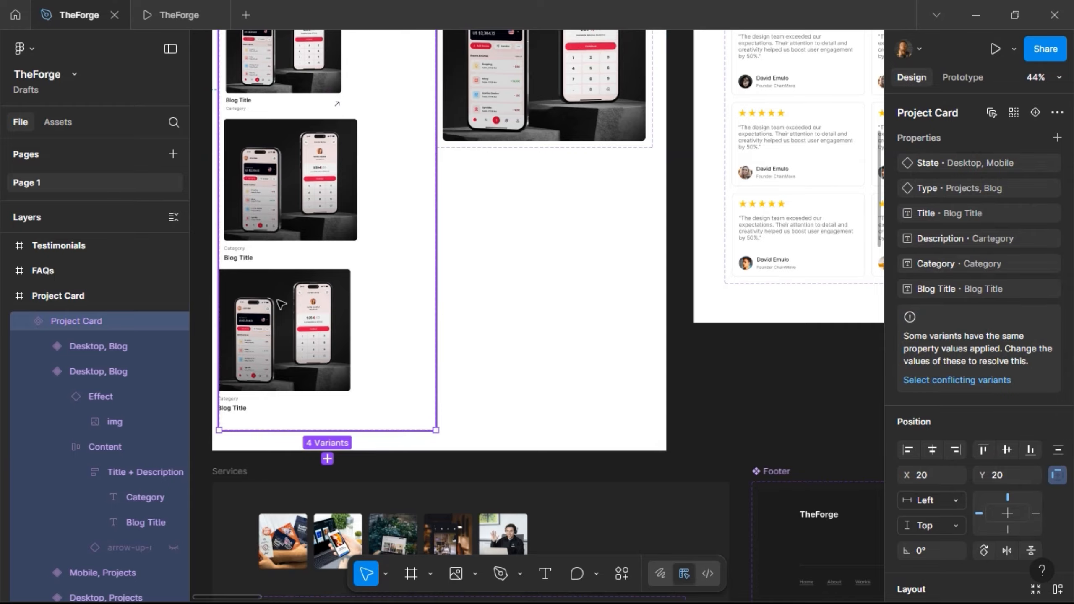
click(282, 305)
shift+click(291, 209)
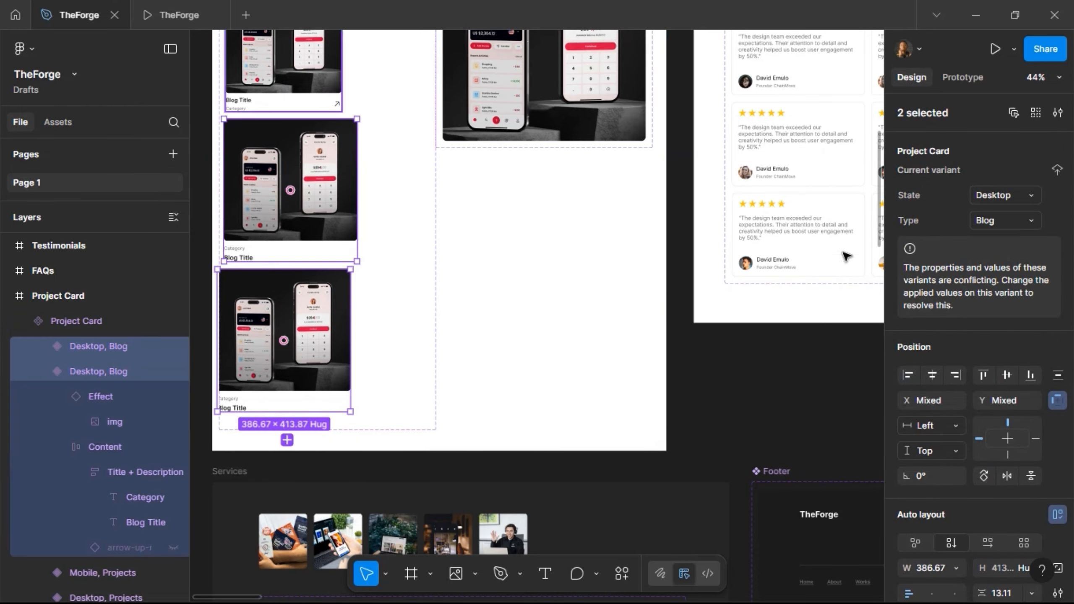
- Left-align the two Desktop, Blog cards and set the bottom variant's State to Mobile
click(915, 373)
key(shift+Right)
key(shift+Right)
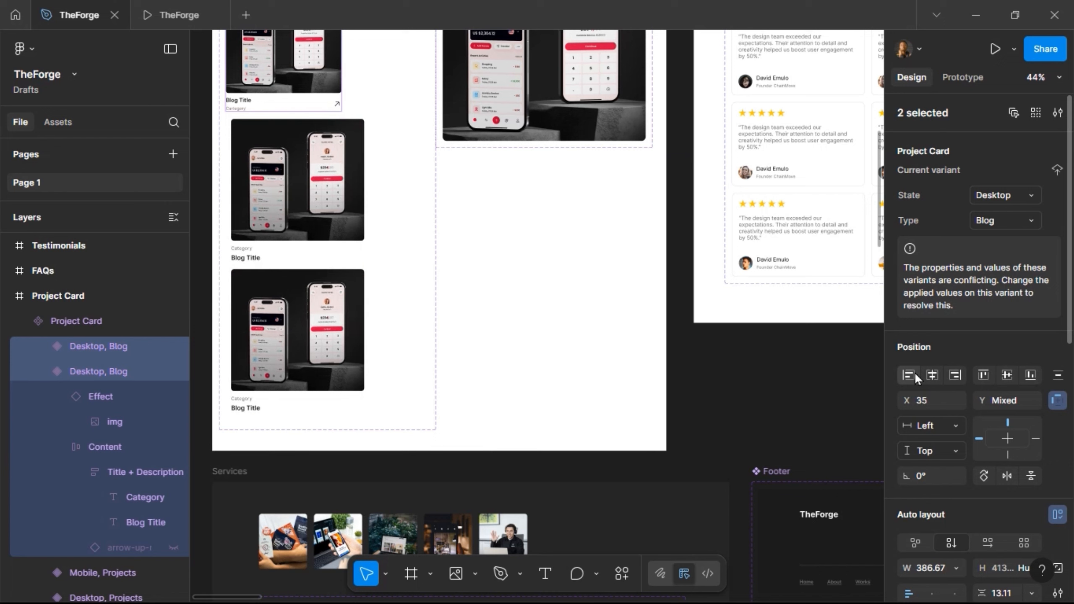
key(shift+Left)
key(shift+Left)
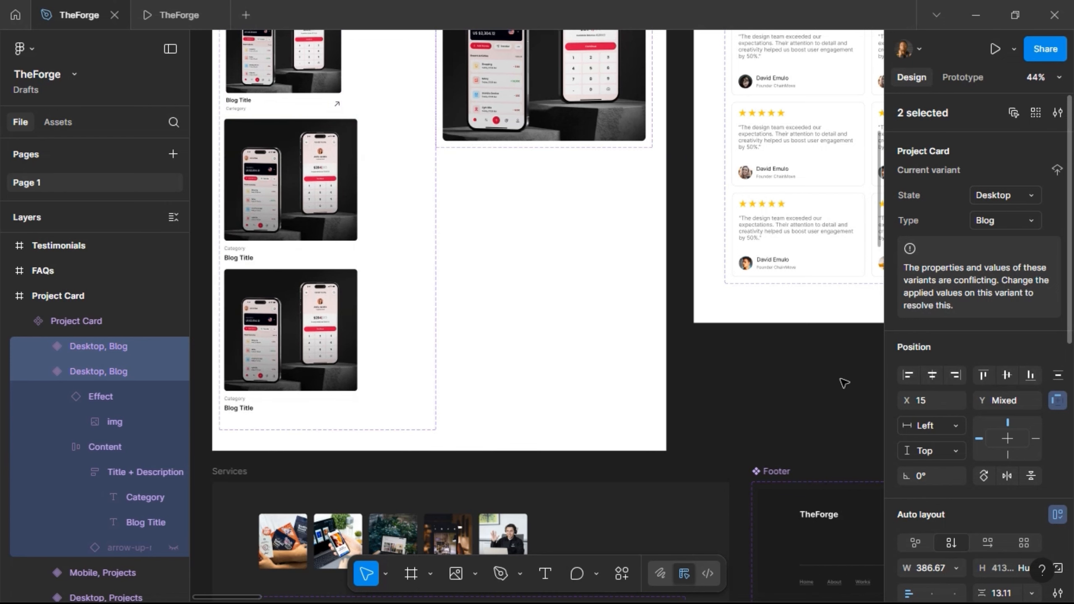
click(256, 323)
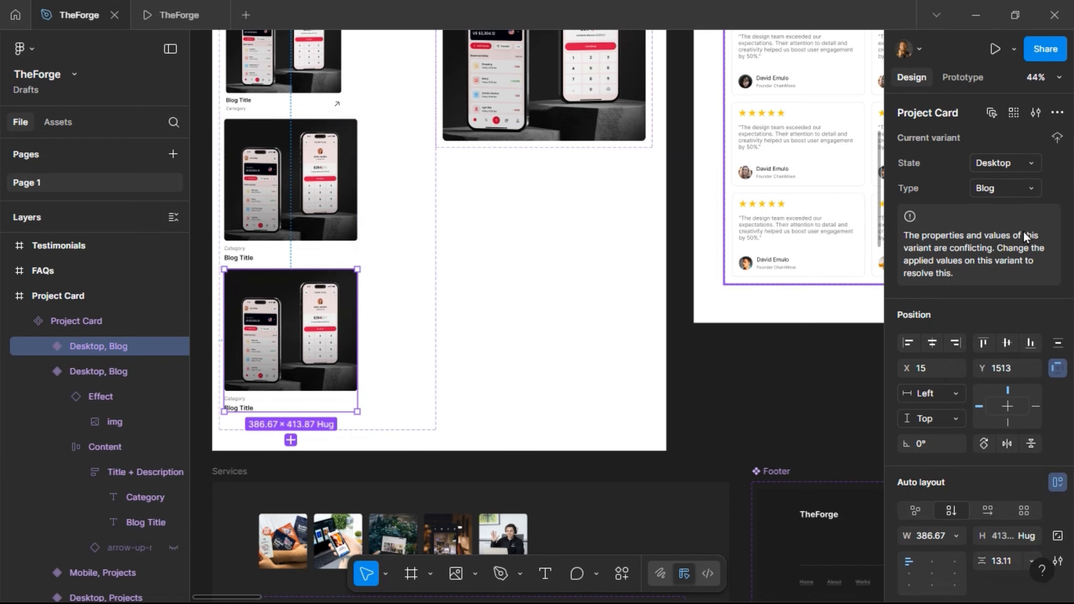
click(1014, 188)
click(1017, 163)
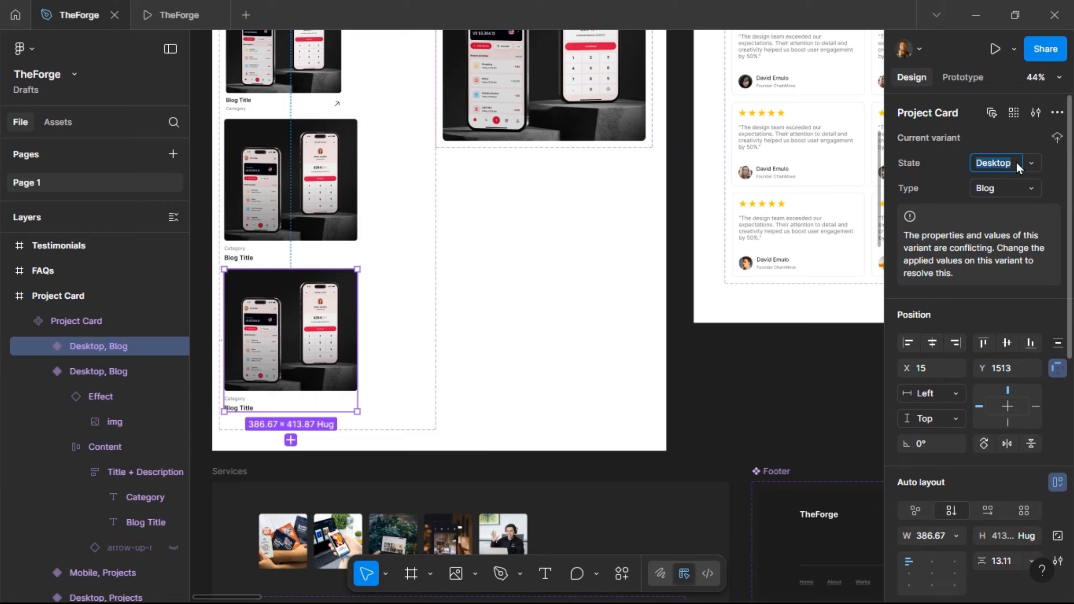
text(Mobile)
key(Return)
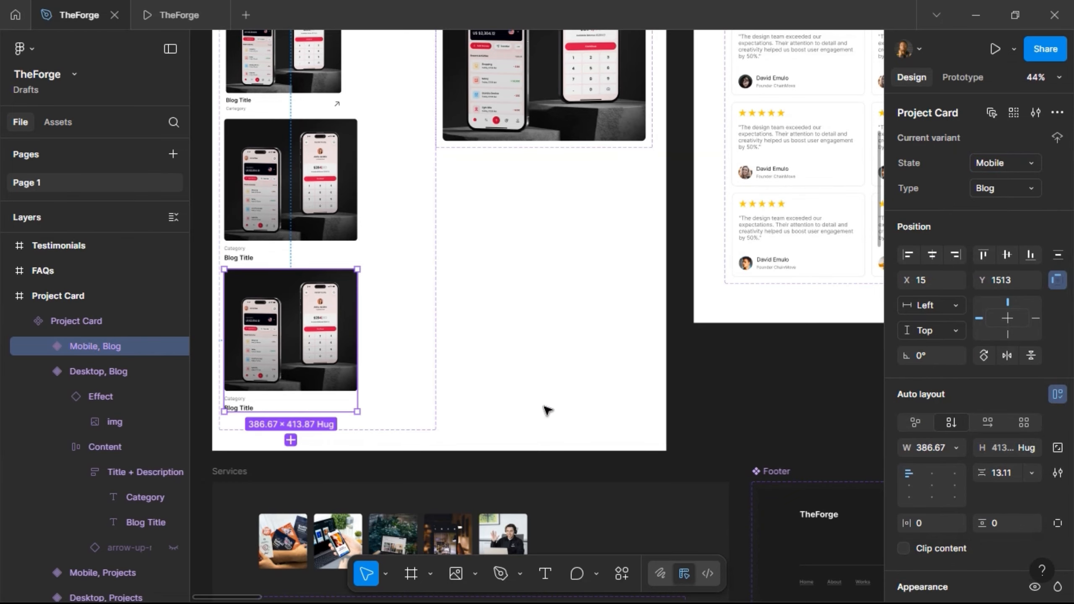
- Scale the Mobile, Blog card to 335 wide (335 × 358.78) and line it up under the others
key(k)
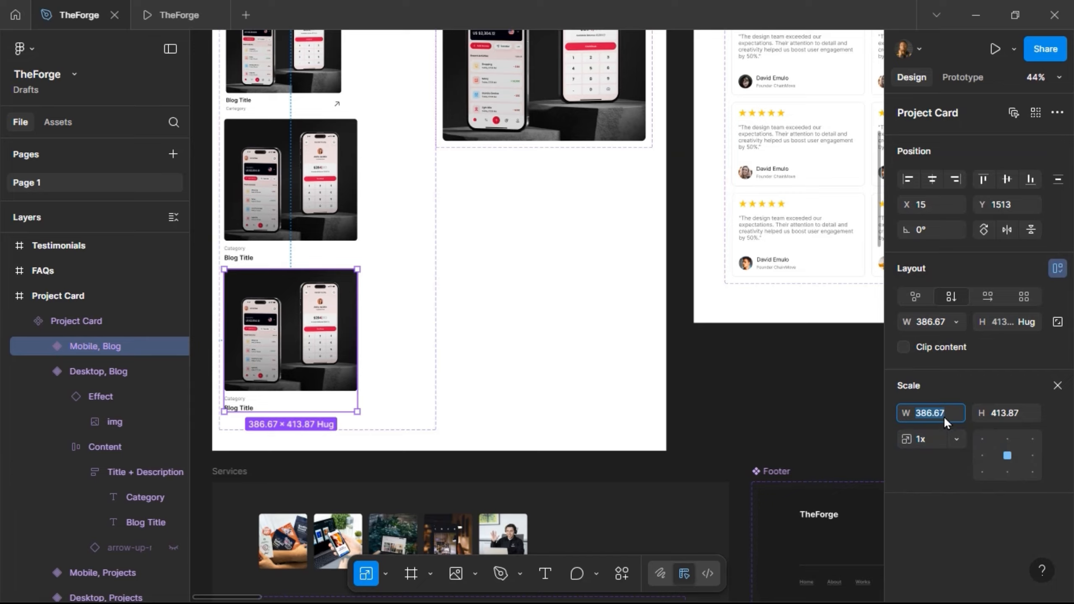
click(944, 416)
text(335)
key(Return)
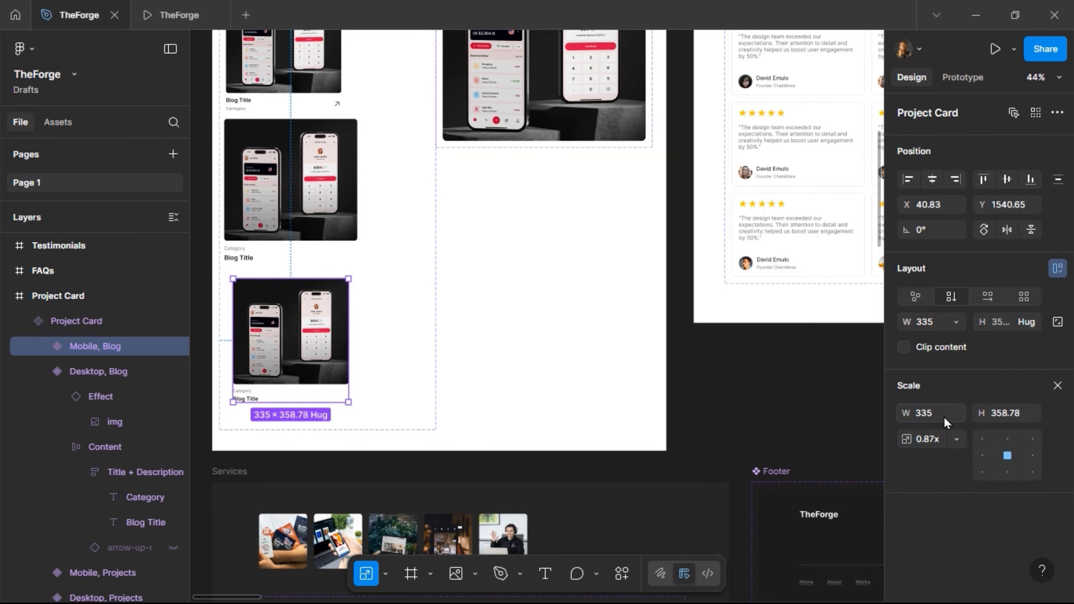
drag(260, 307, 254, 302)
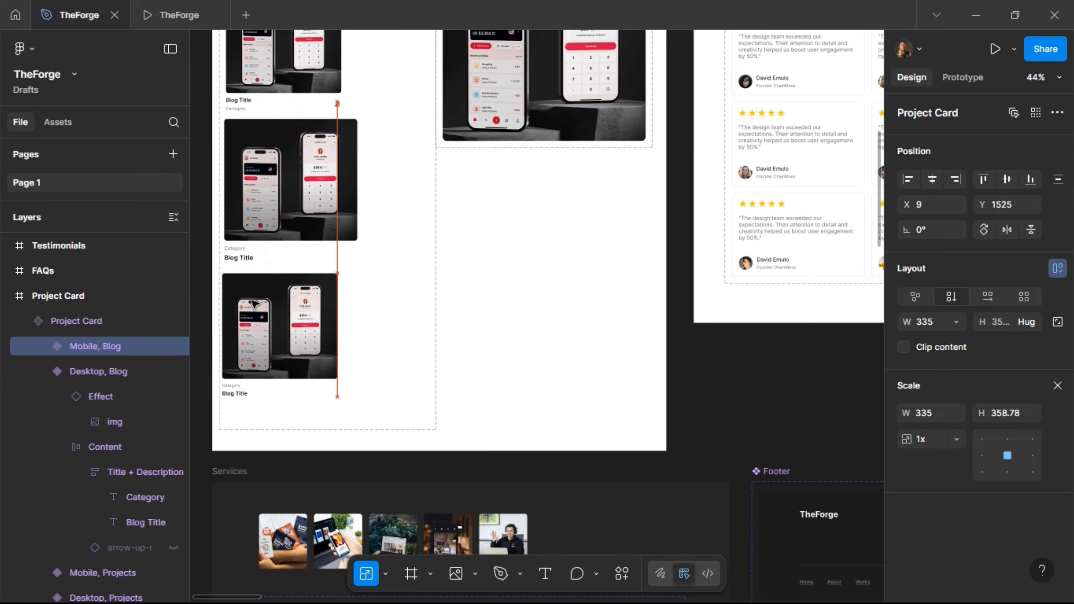
- Left-align the four Project Card variants within their set
shift+click(259, 222)
scroll(347, 264, down, 2)
scroll(347, 265, down, 2)
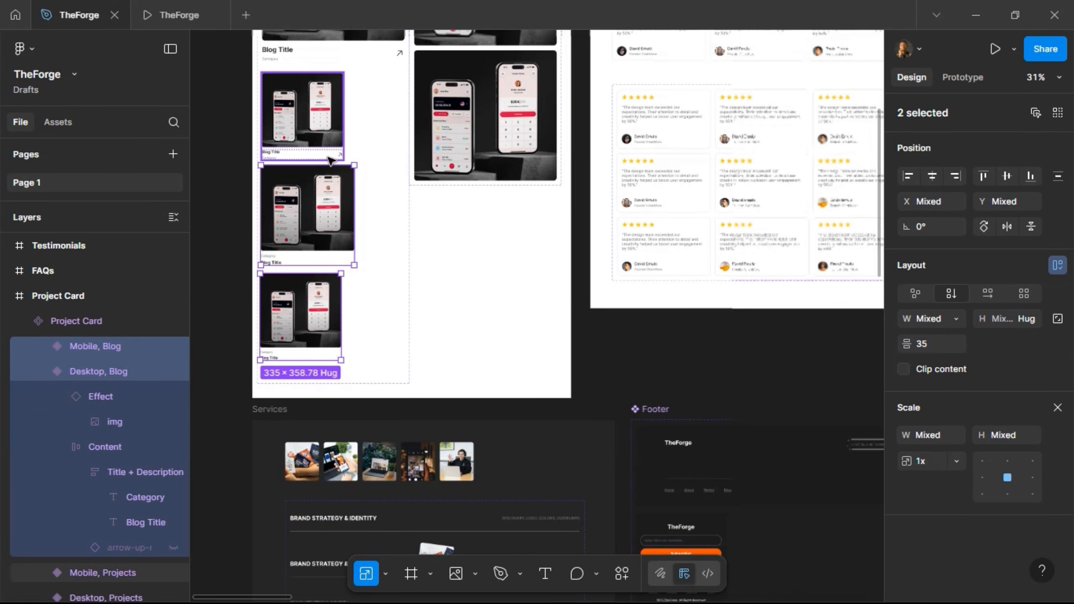
shift+click(325, 123)
scroll(325, 124, up, 2)
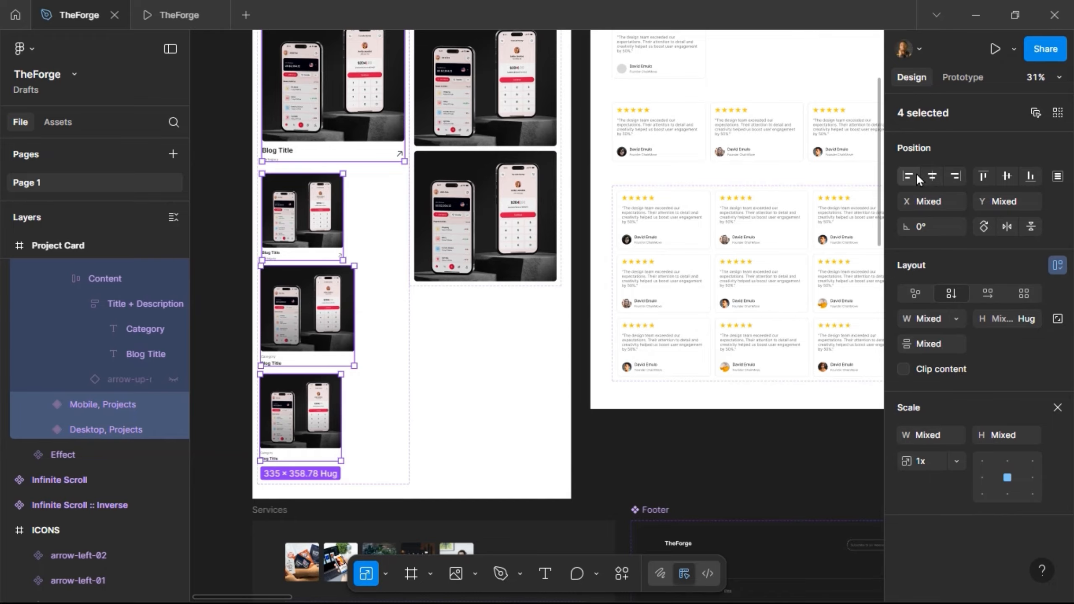
click(916, 174)
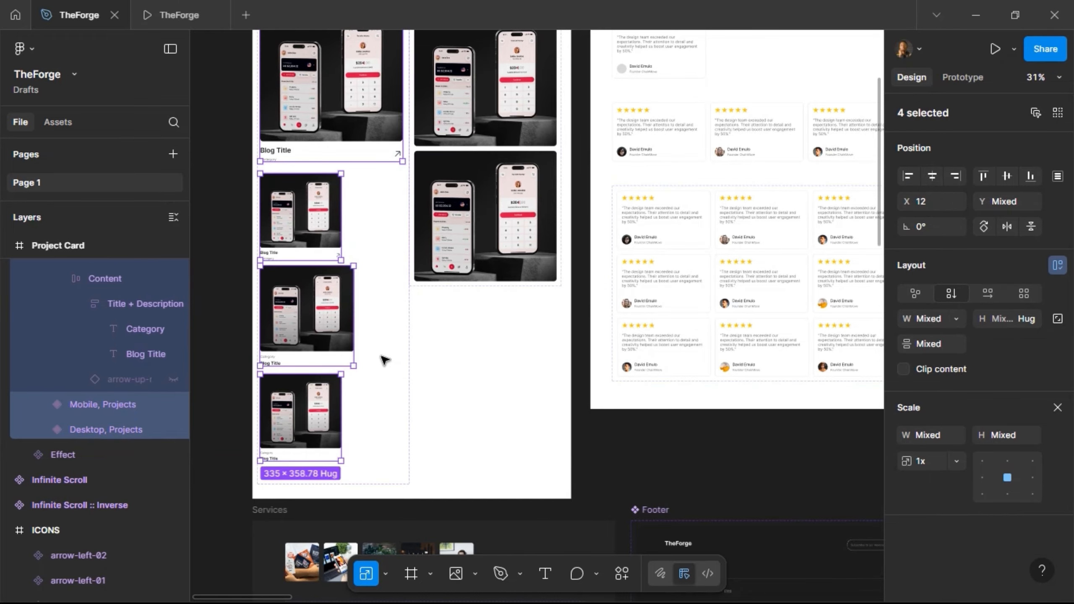
- Select the Desktop, Blog variant and return to its card instance on BLOG
key(Escape)
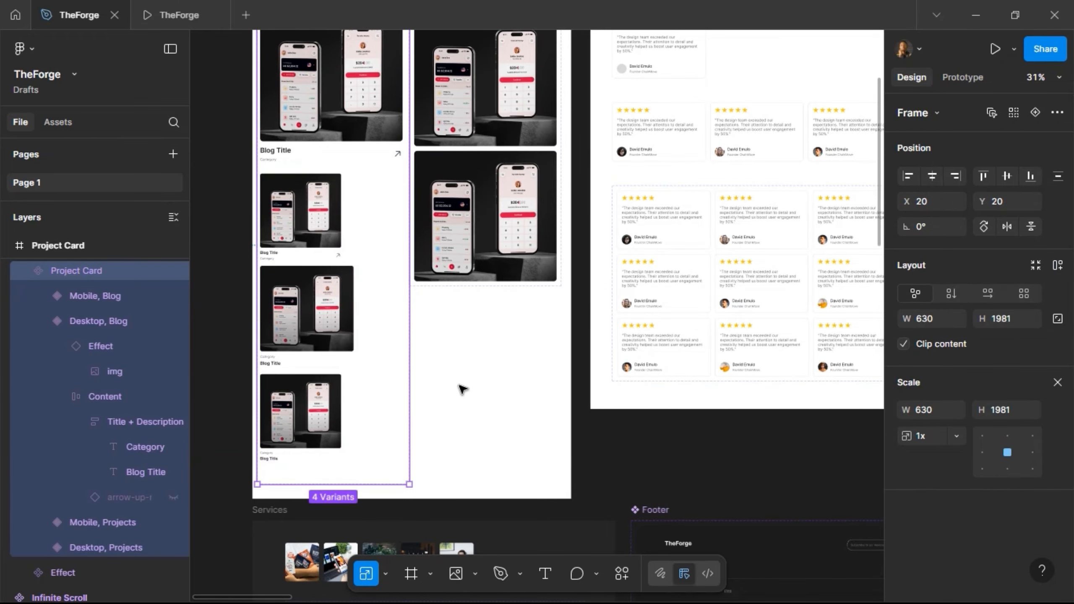
scroll(458, 383, down, 5)
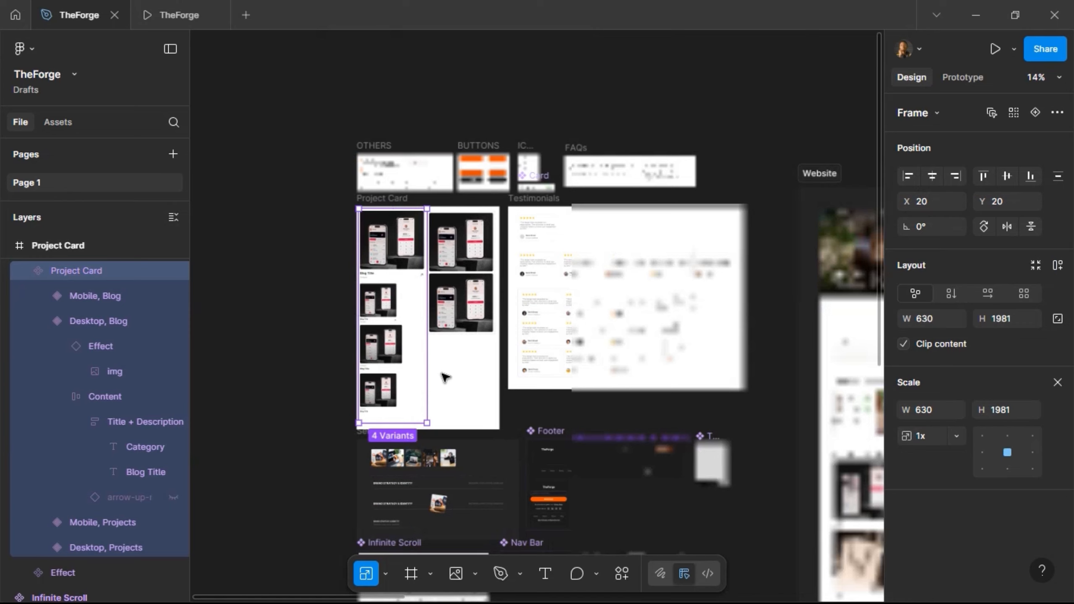
click(372, 385)
click(356, 335)
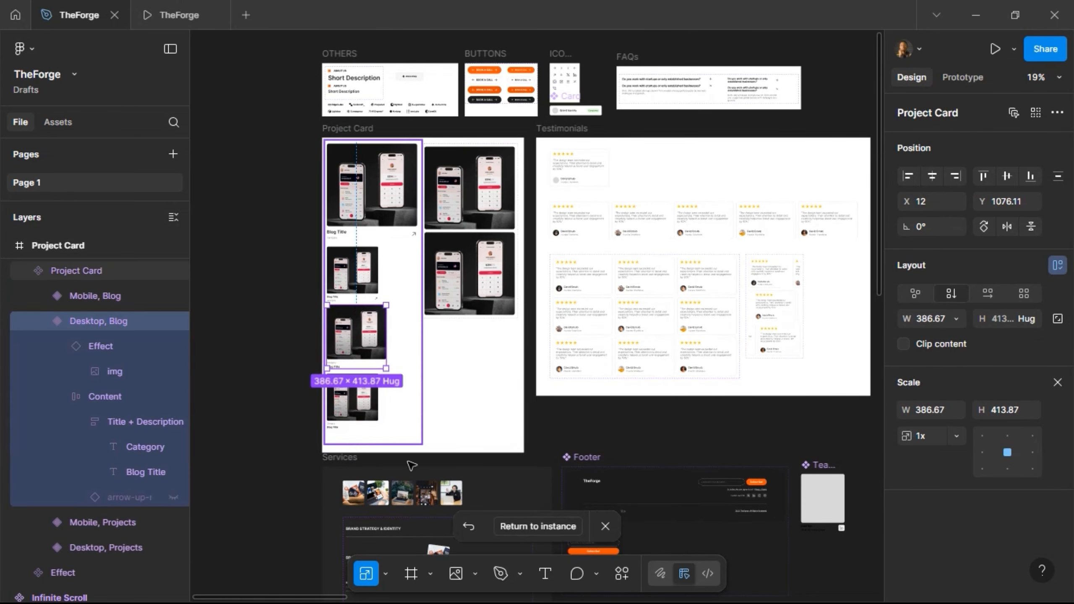
click(510, 525)
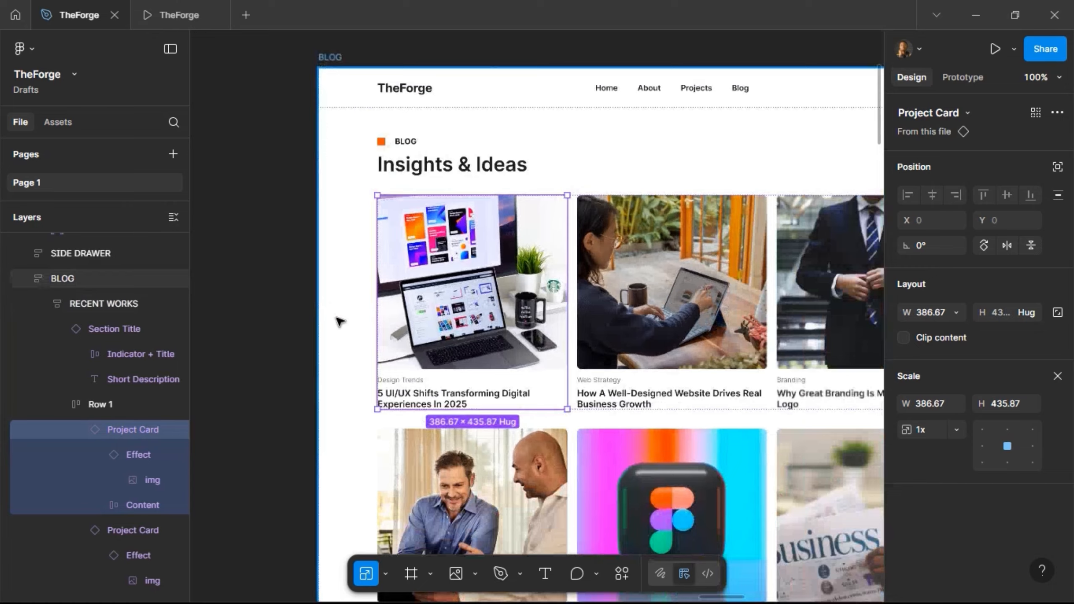
- Drill into the card rows of the BLOG :: MOBILE frame
scroll(339, 322, down, 5)
scroll(436, 400, up, 1)
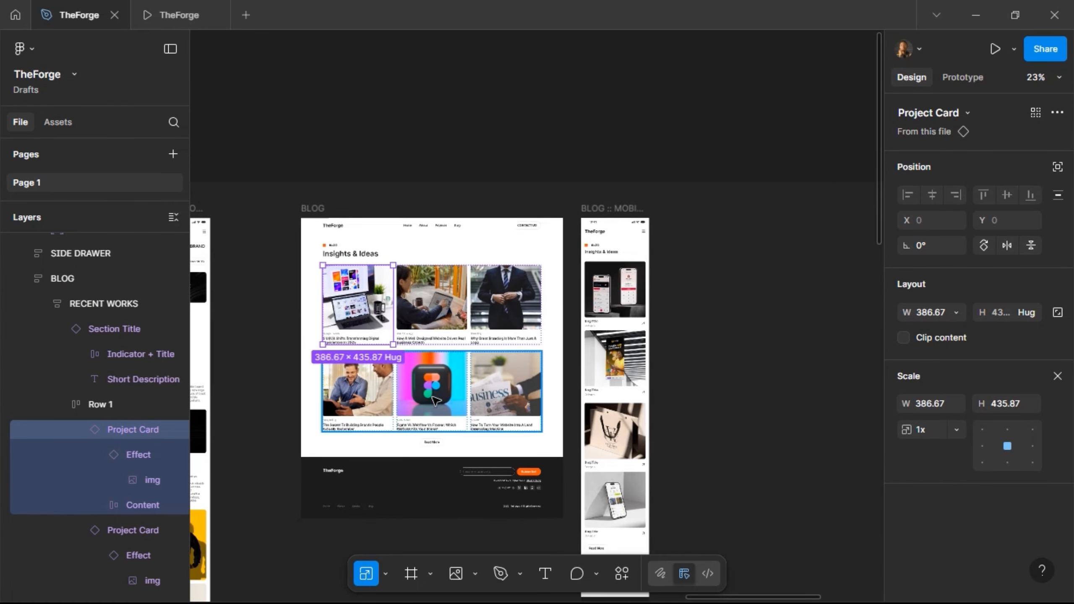
scroll(435, 400, down, 2)
click(635, 400)
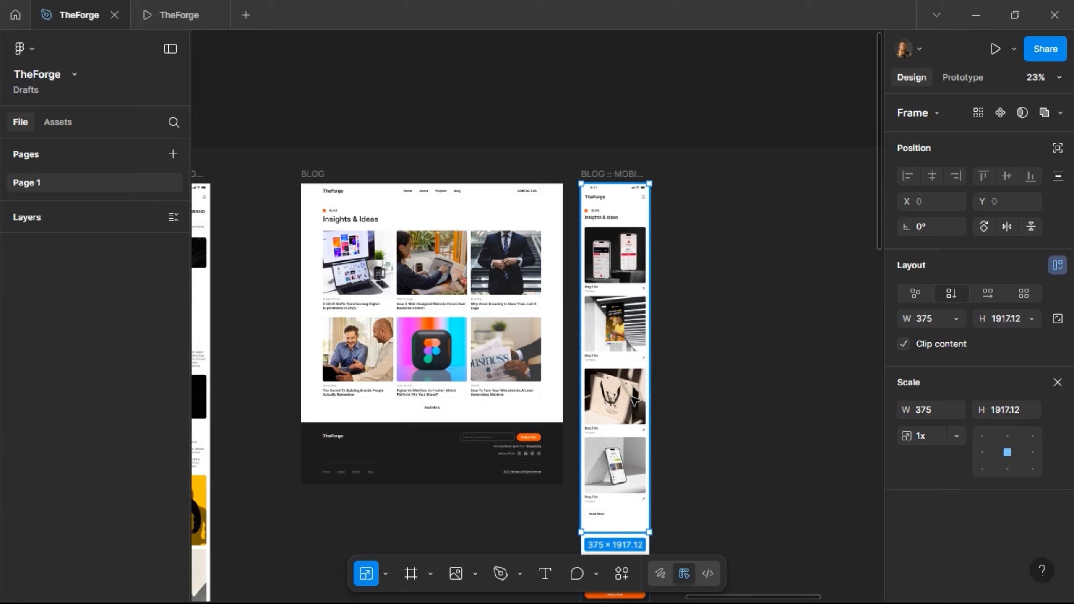
double_click(635, 400)
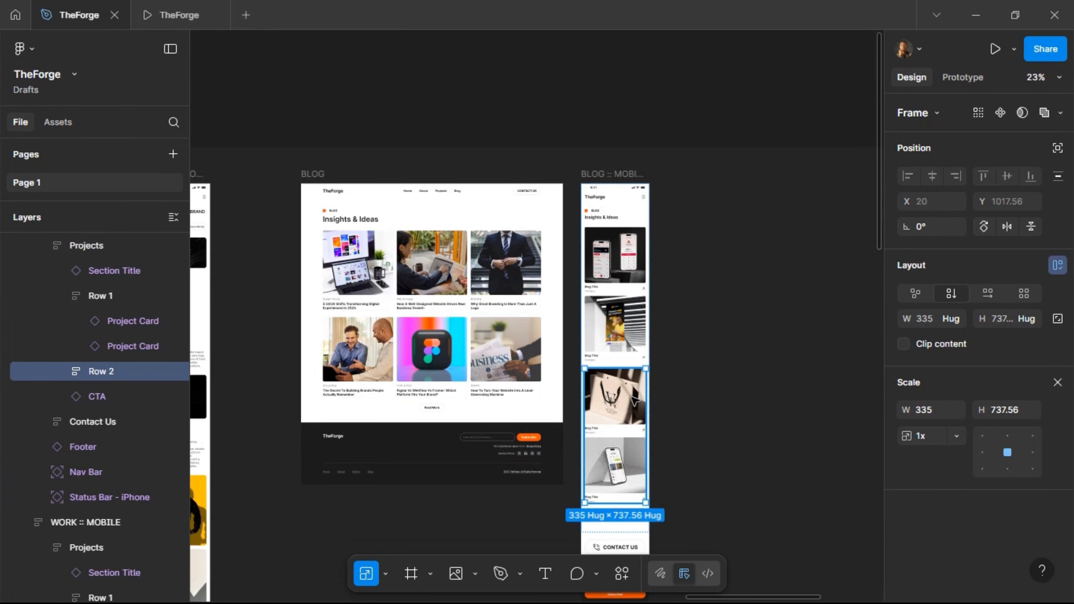
key(Escape)
scroll(614, 322, up, 5)
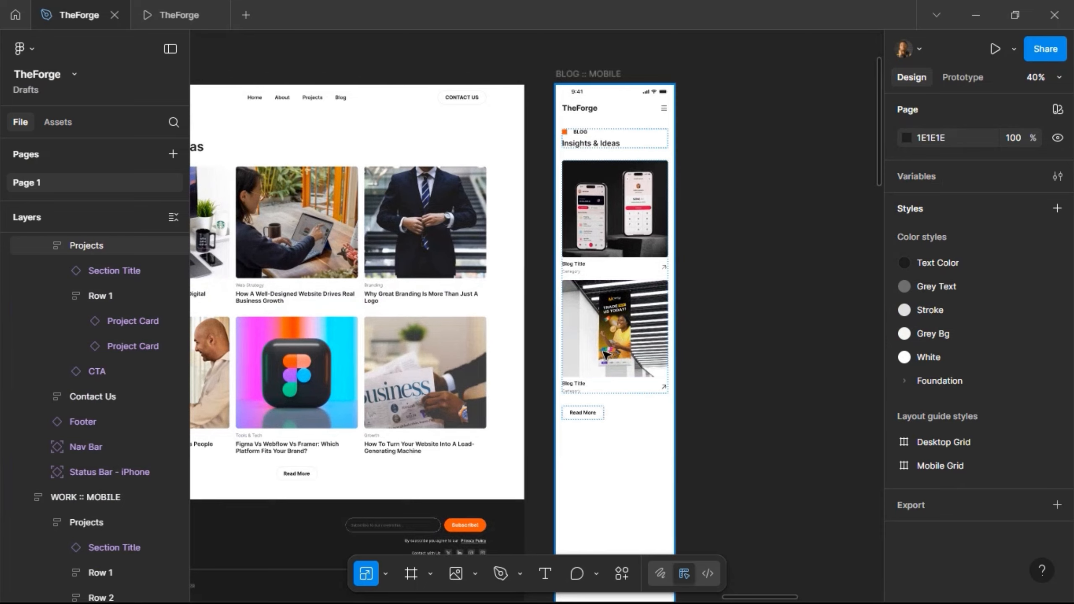
double_click(611, 321)
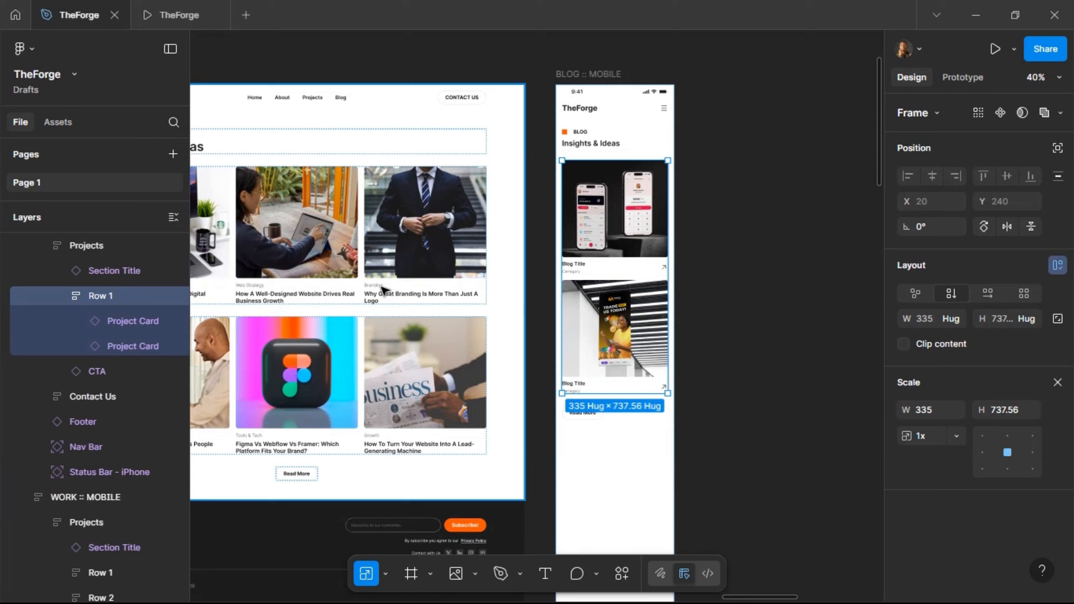
scroll(372, 275, left, 4)
- Select all six desktop blog cards across both rows
click(283, 253)
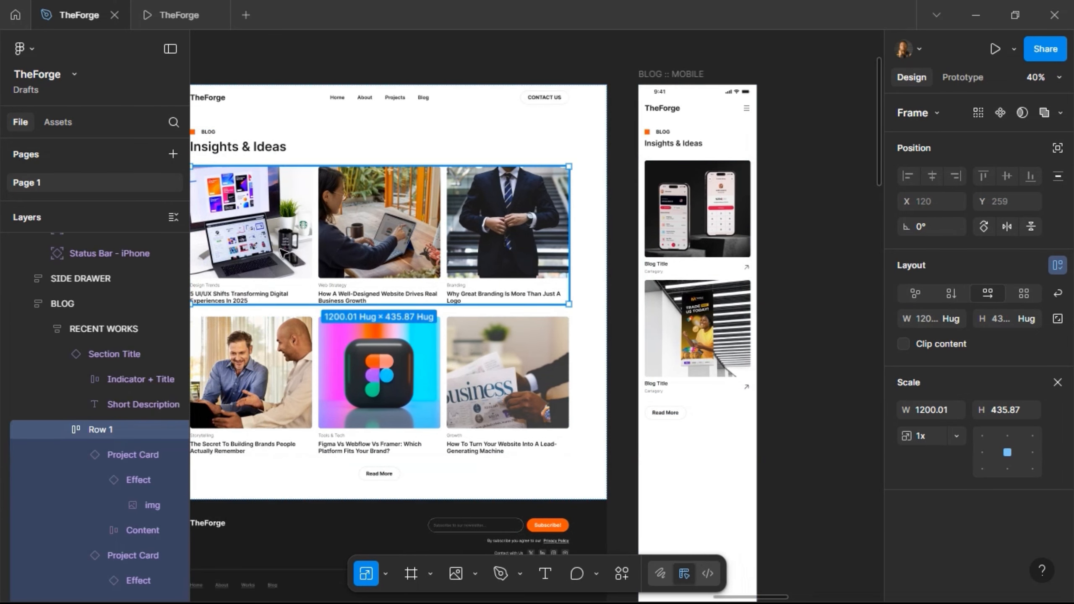
click(283, 253)
shift+click(417, 248)
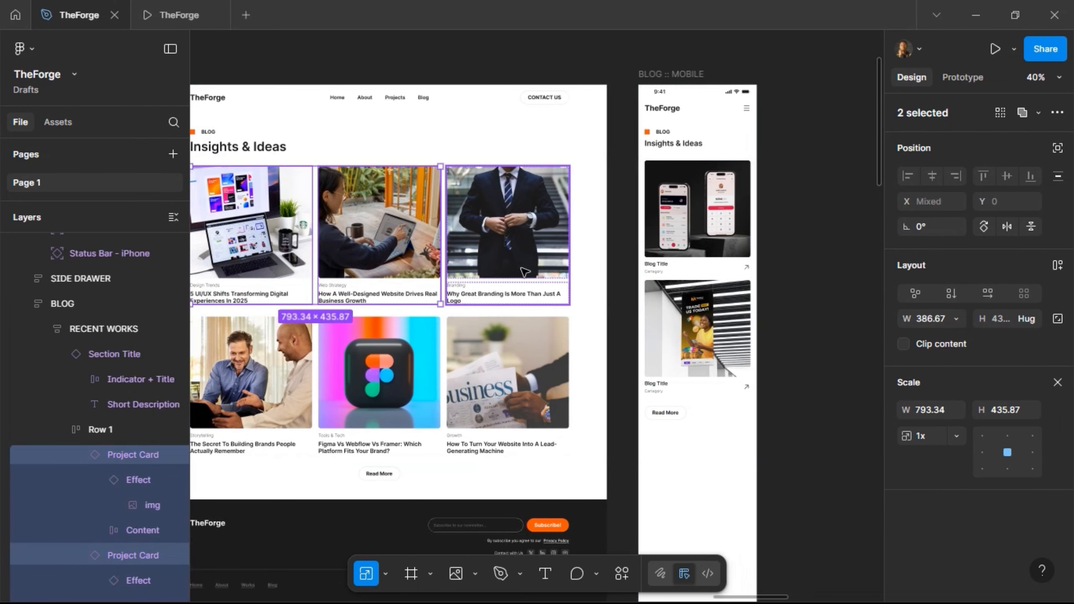
shift+click(508, 237)
shift+click(517, 362)
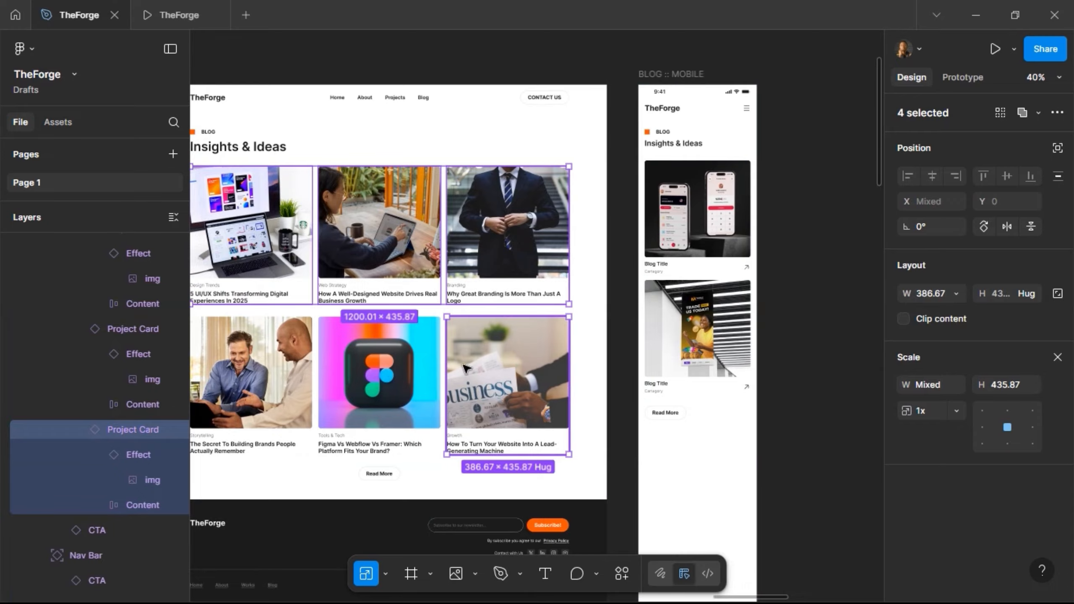
shift+click(372, 368)
shift+click(252, 373)
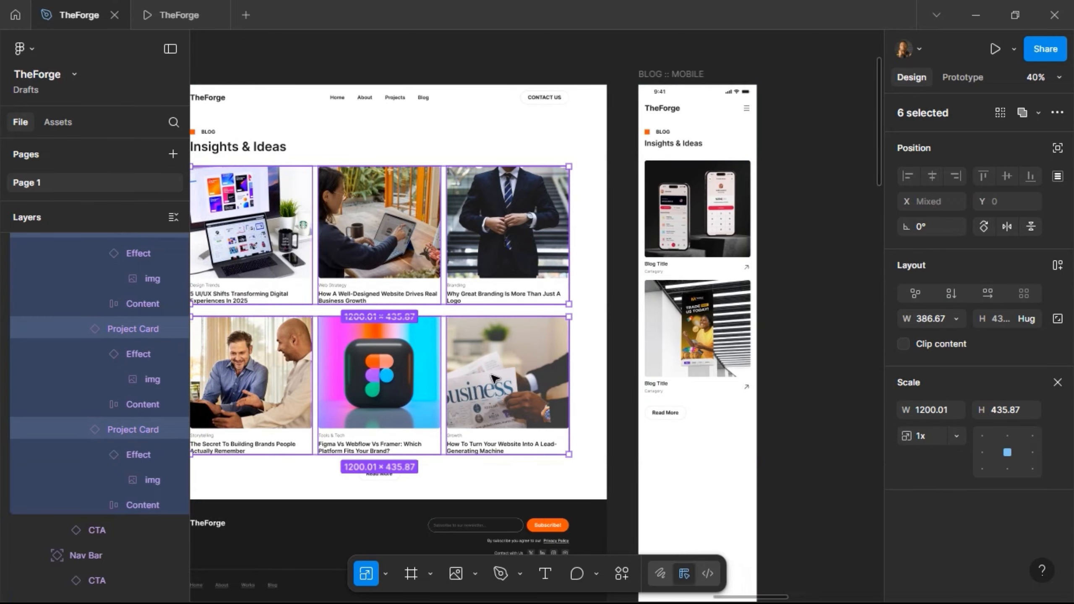
- Replace a mobile placeholder card with the six blog cards and delete the leftover placeholder
click(696, 313)
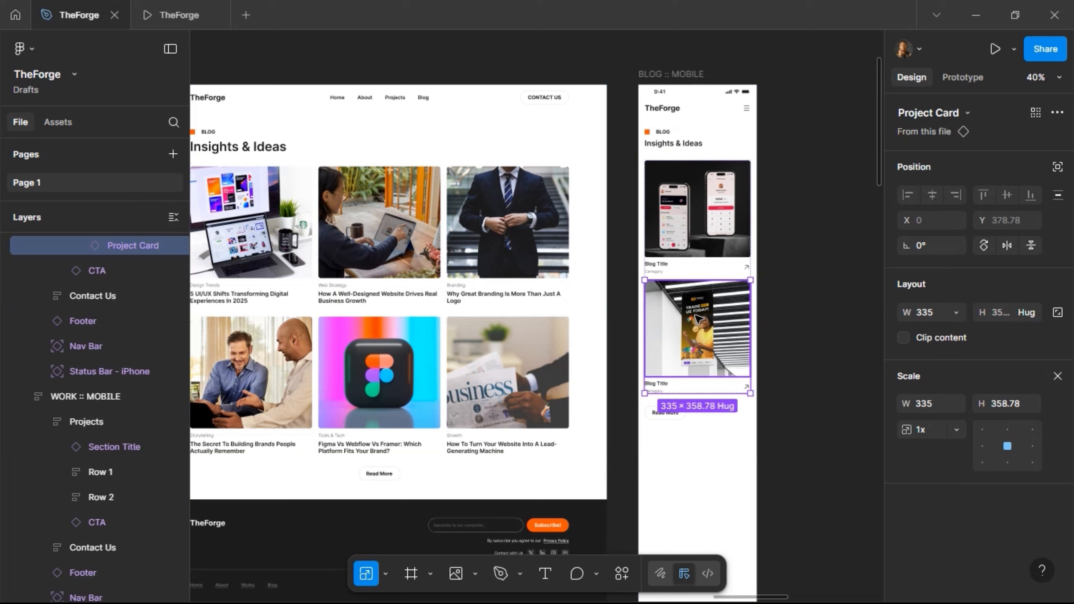
key(ctrl+shift+r)
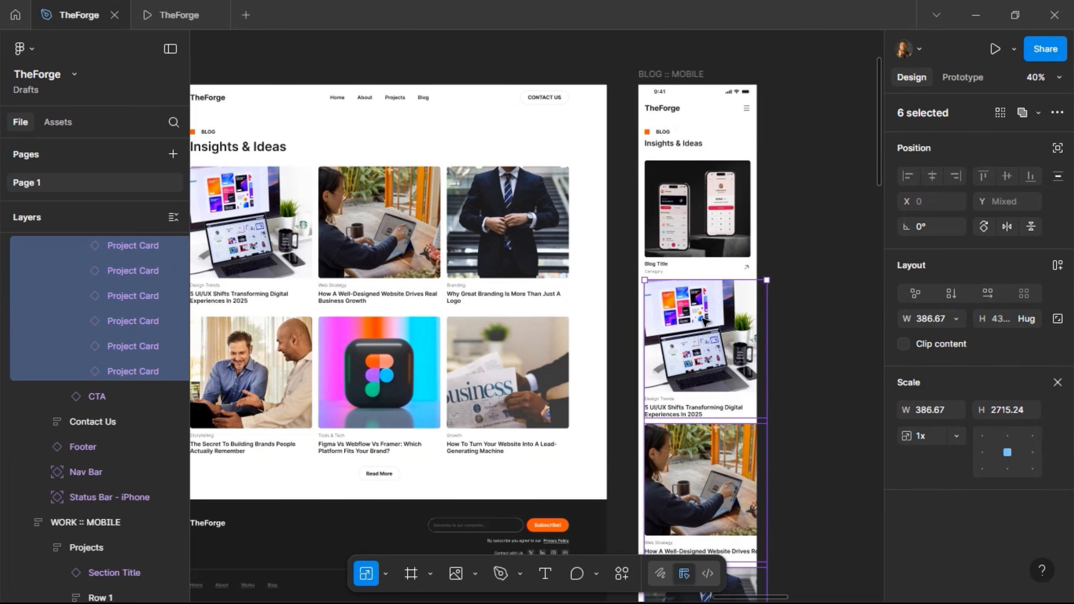
key(ctrl+z)
key(Delete)
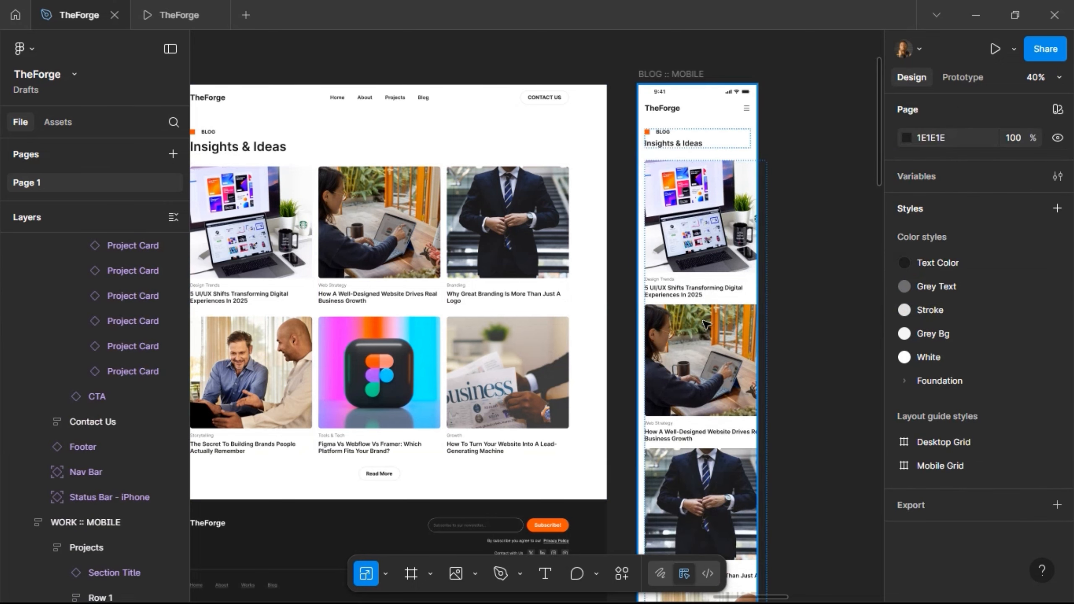
click(703, 290)
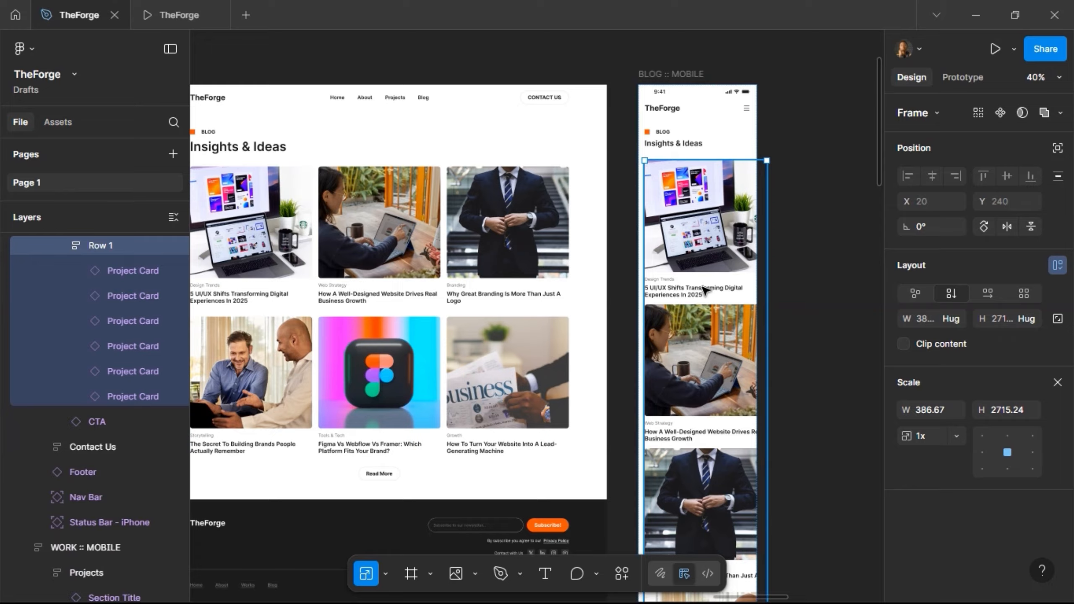
key(Return)
scroll(673, 259, down, 3)
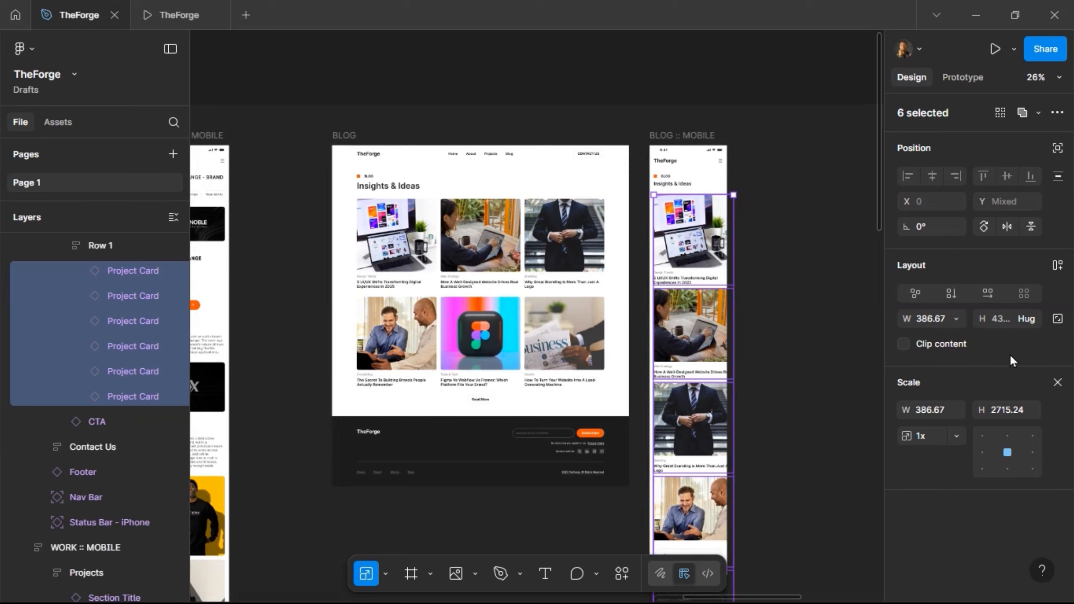
- Switch the six mobile blog cards to the Mobile state
click(1058, 383)
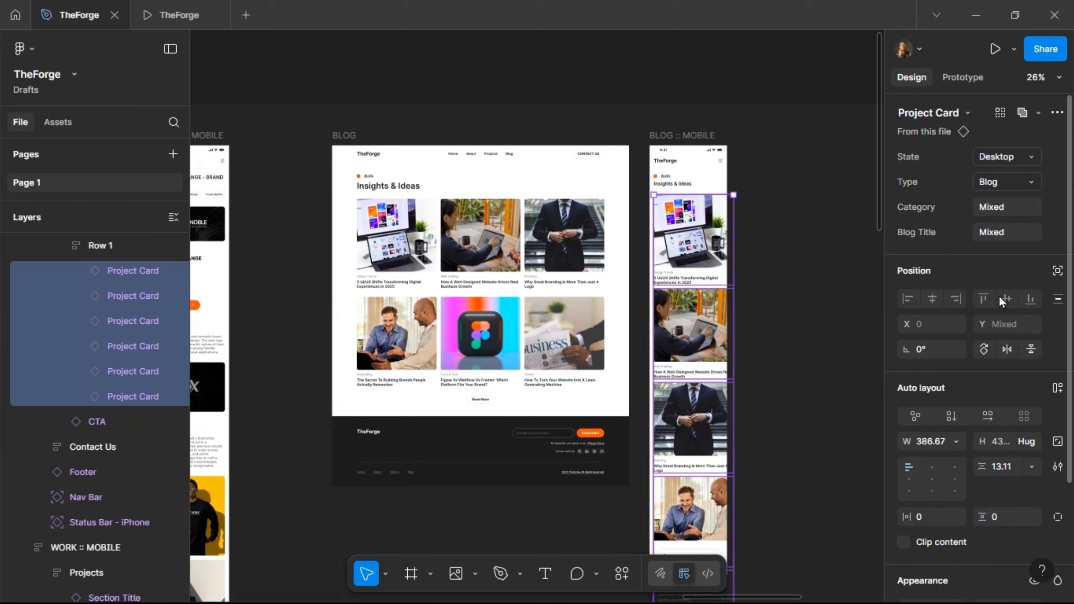
click(1019, 160)
click(1013, 174)
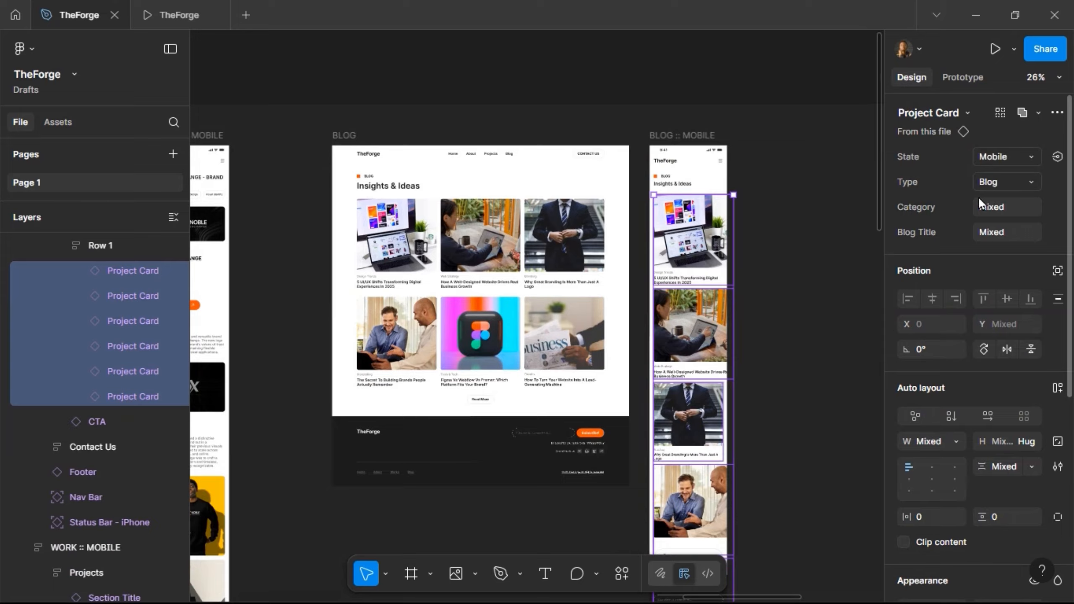
click(763, 222)
scroll(763, 222, up, 3)
scroll(719, 252, down, 2)
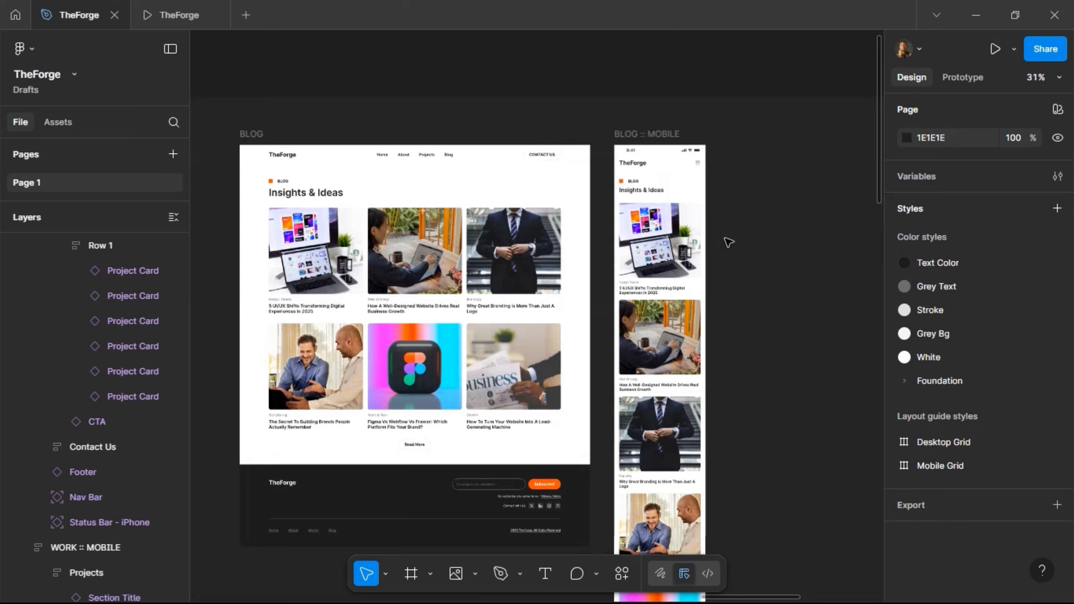
scroll(728, 241, down, 5)
scroll(727, 240, up, 6)
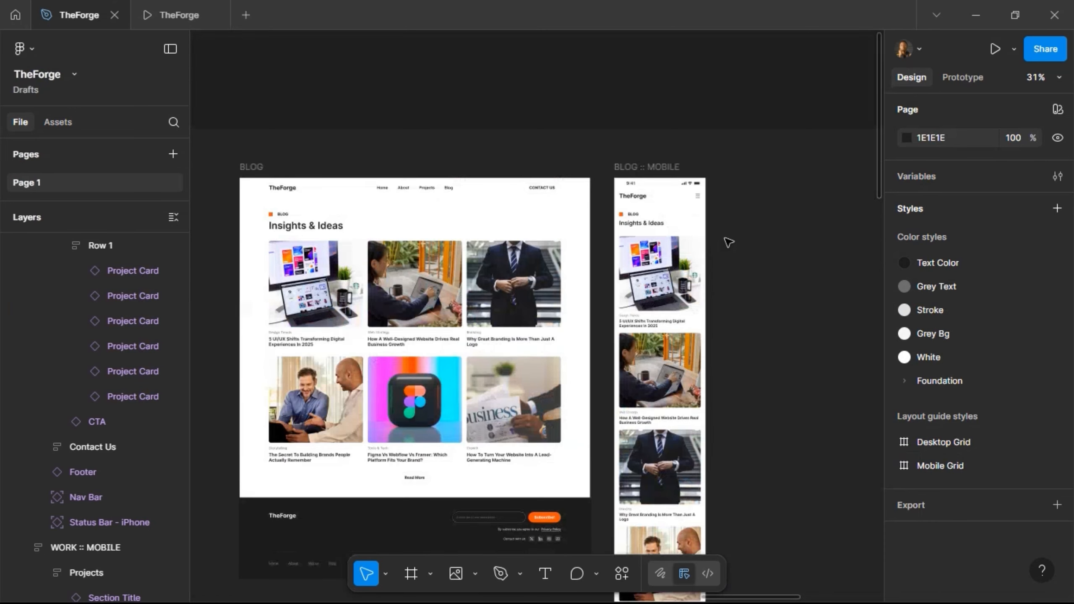
- Set a 40 gap between the cards in the mobile Row 1
click(653, 292)
double_click(653, 292)
click(1002, 345)
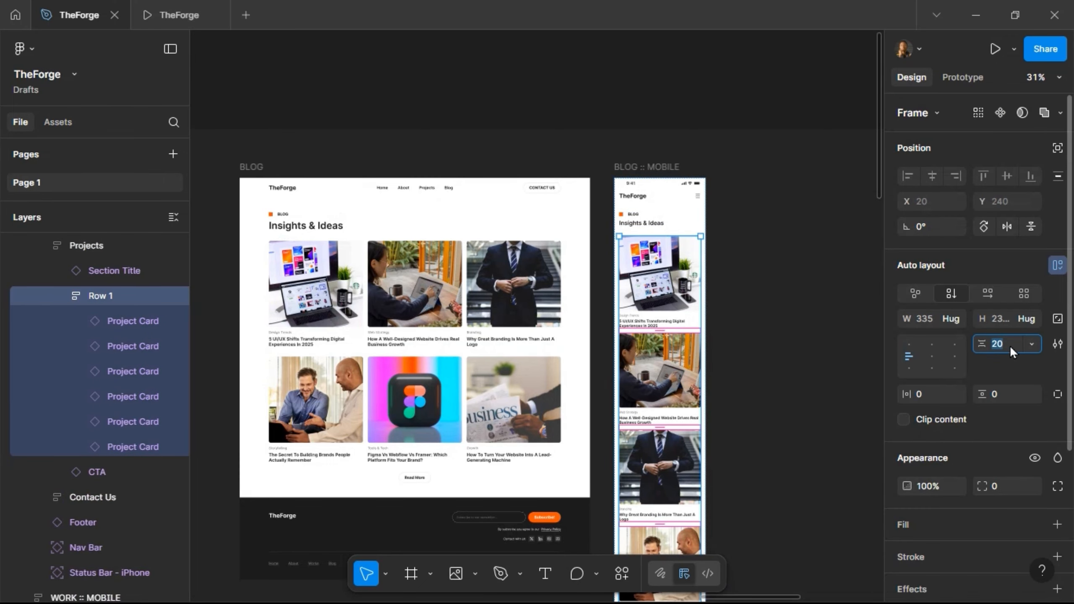
text(40)
key(Return)
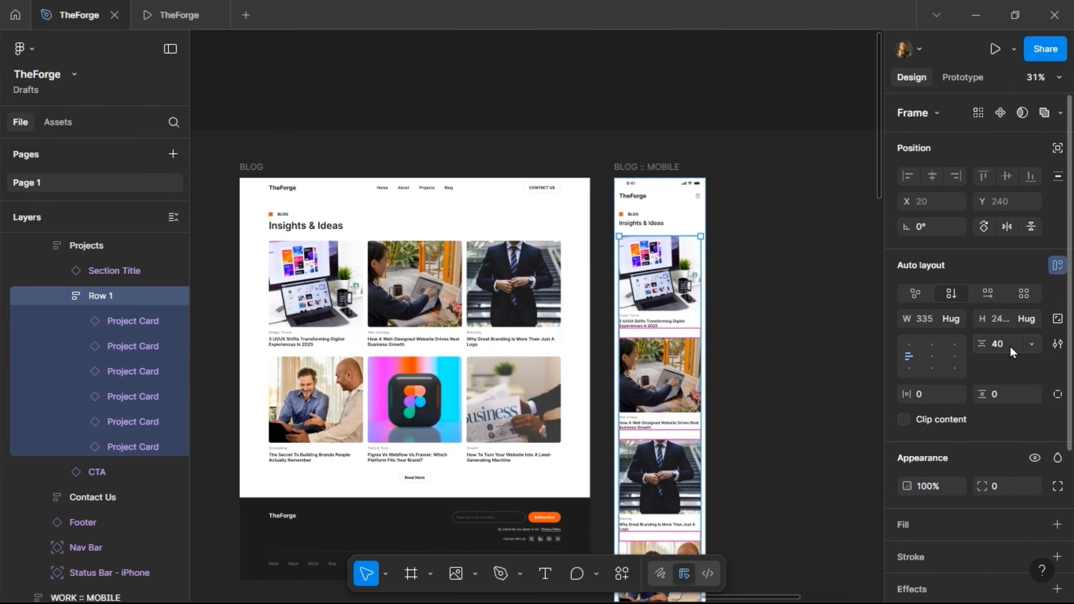
click(763, 282)
scroll(715, 276, down, 9)
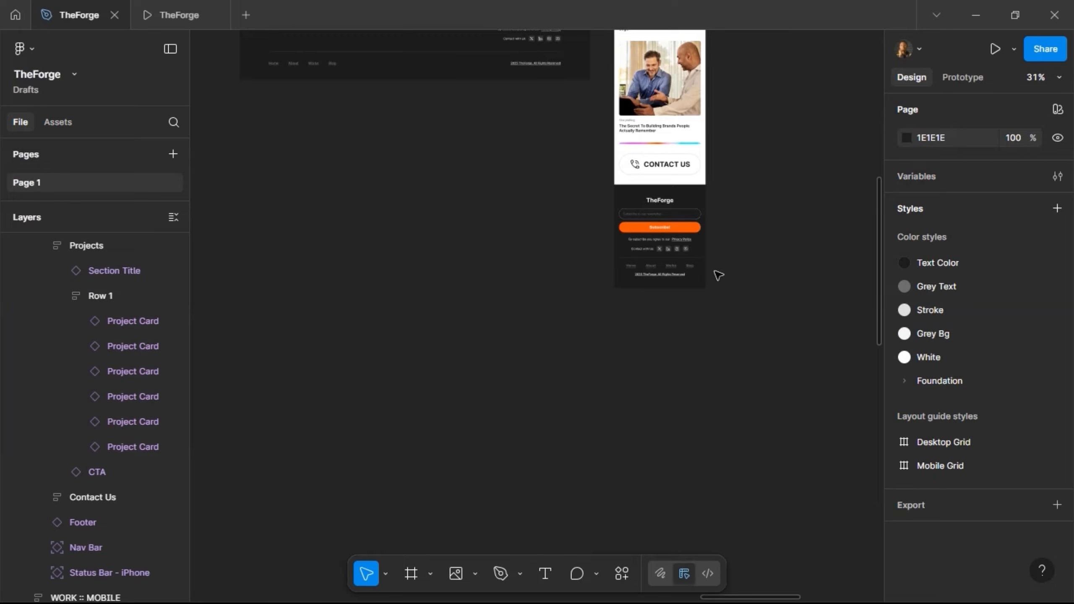
scroll(727, 262, up, 1)
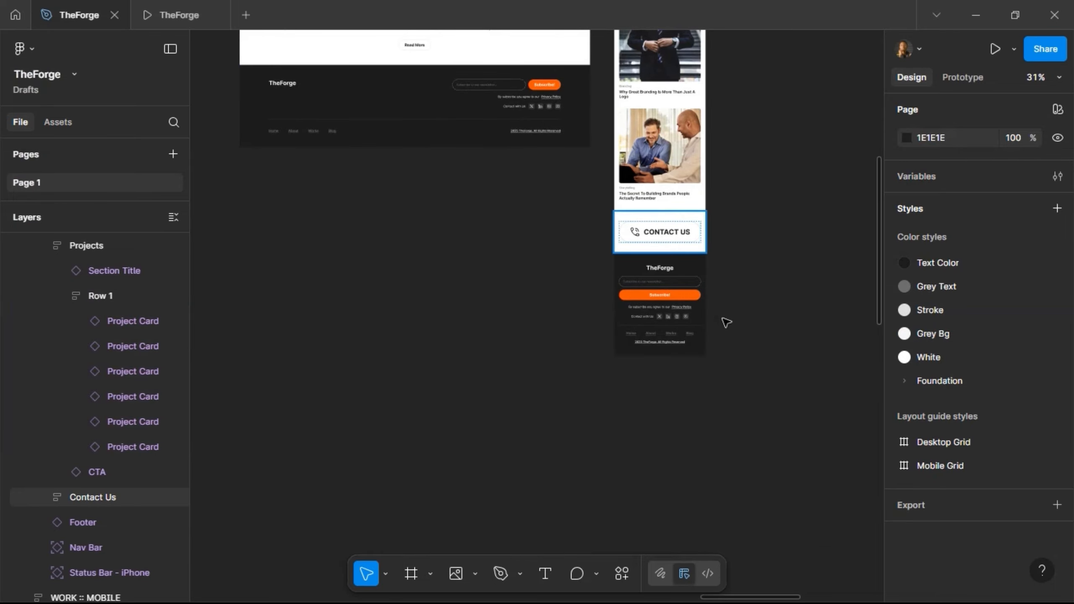
click(719, 270)
scroll(715, 267, up, 8)
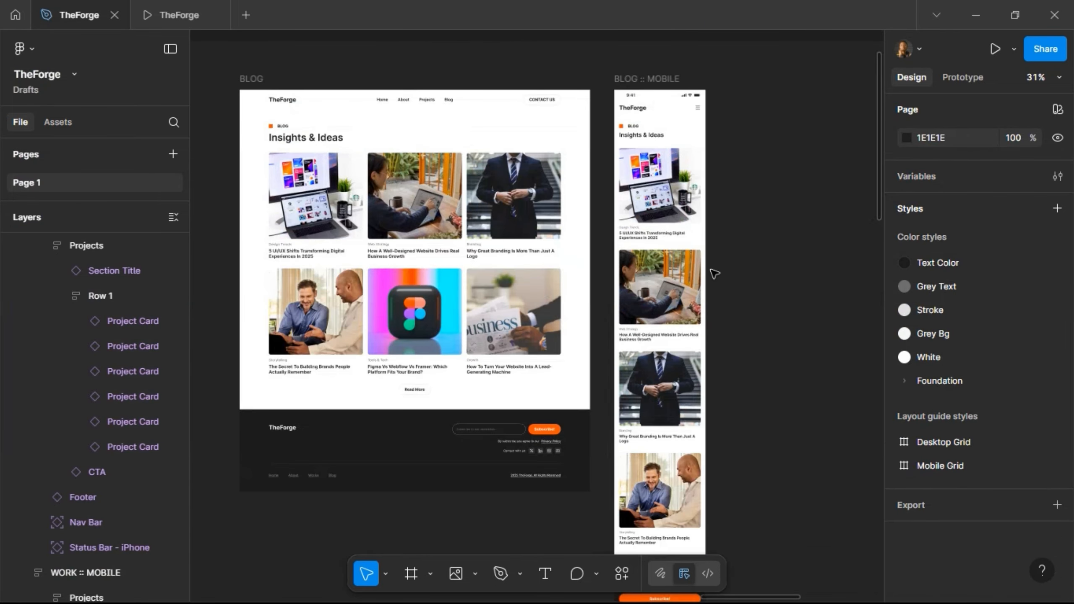
- Make the BLOG :: MOBILE frame hug its content height (375 × 2829.68)
click(682, 367)
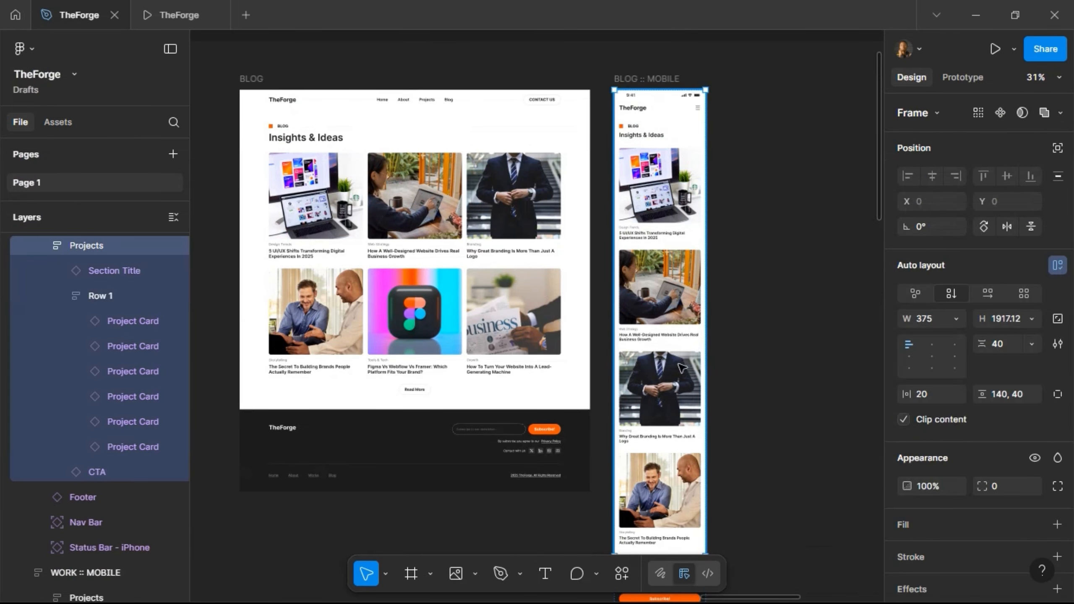
click(1033, 318)
click(1005, 329)
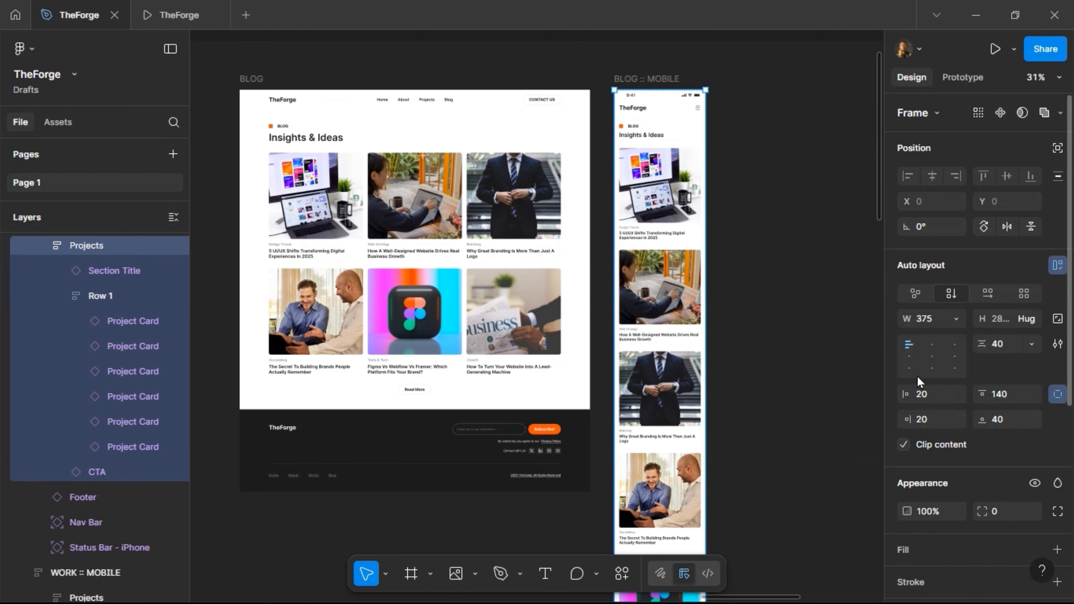
scroll(829, 355, down, 7)
scroll(808, 360, down, 3)
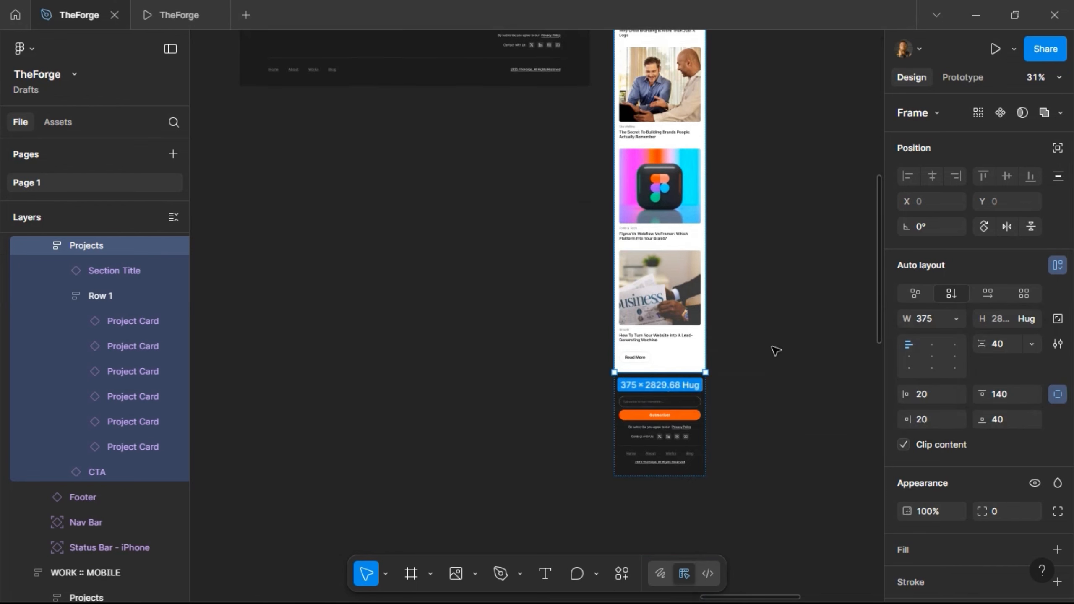
click(766, 316)
scroll(657, 439, up, 1)
- Restore the Read More button below the last blog post with an undo
click(639, 388)
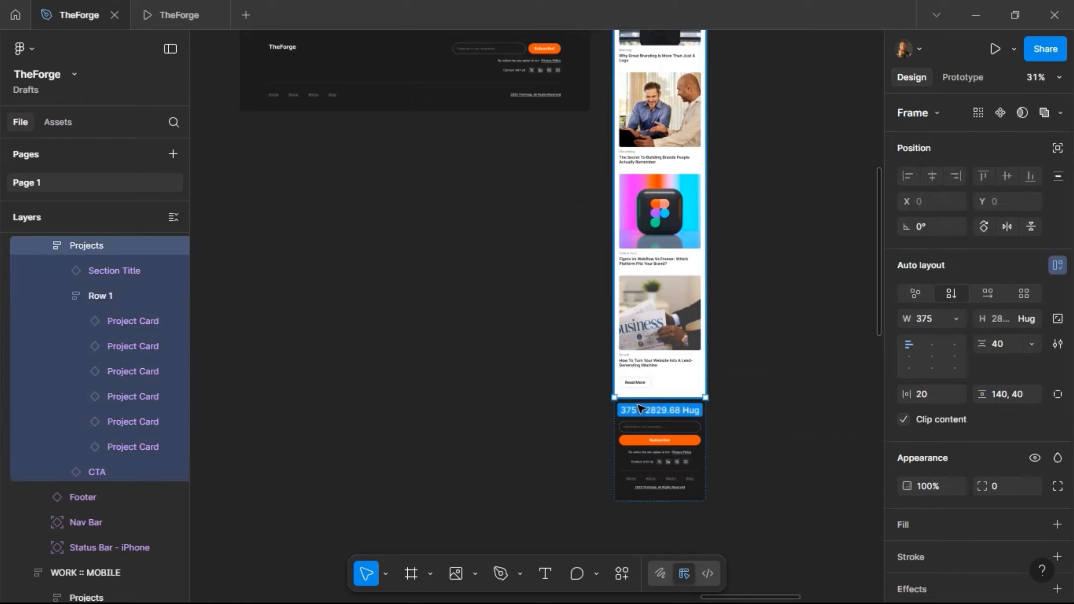
click(712, 355)
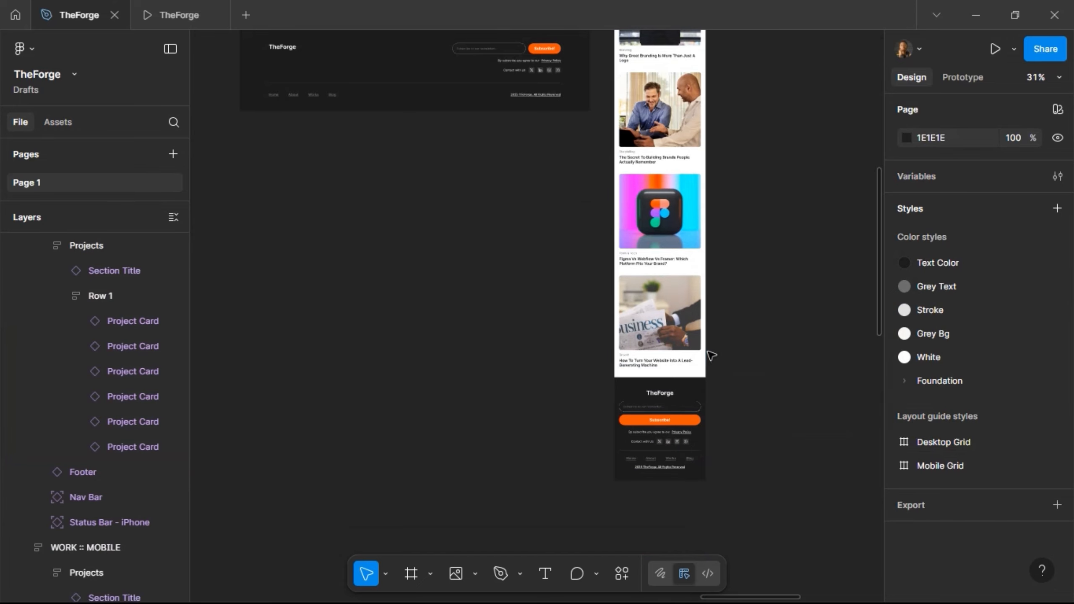
scroll(714, 358, up, 5)
scroll(713, 358, up, 3)
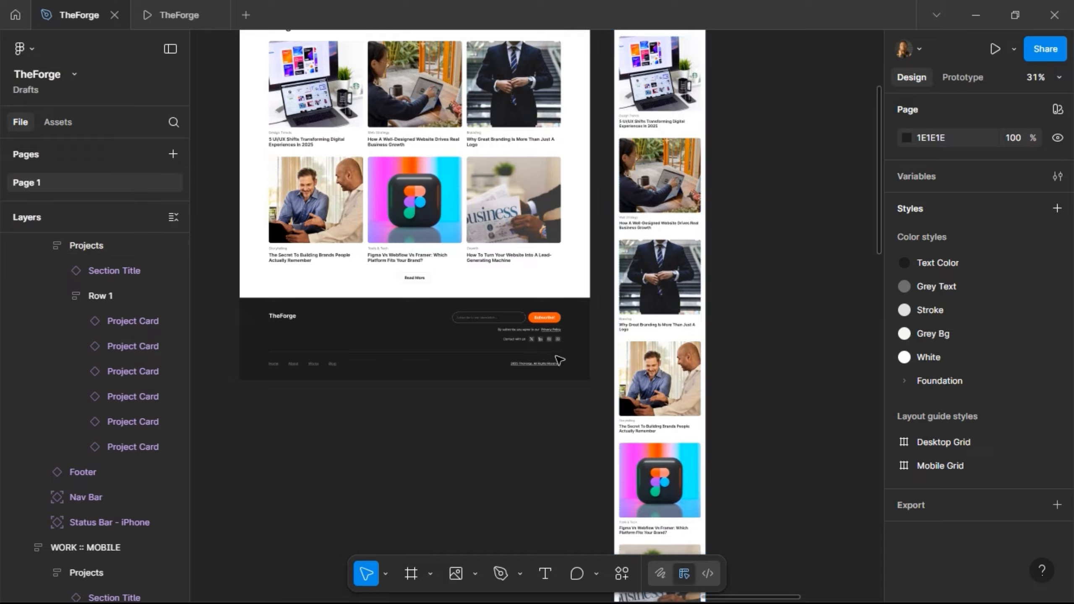
scroll(745, 323, down, 4)
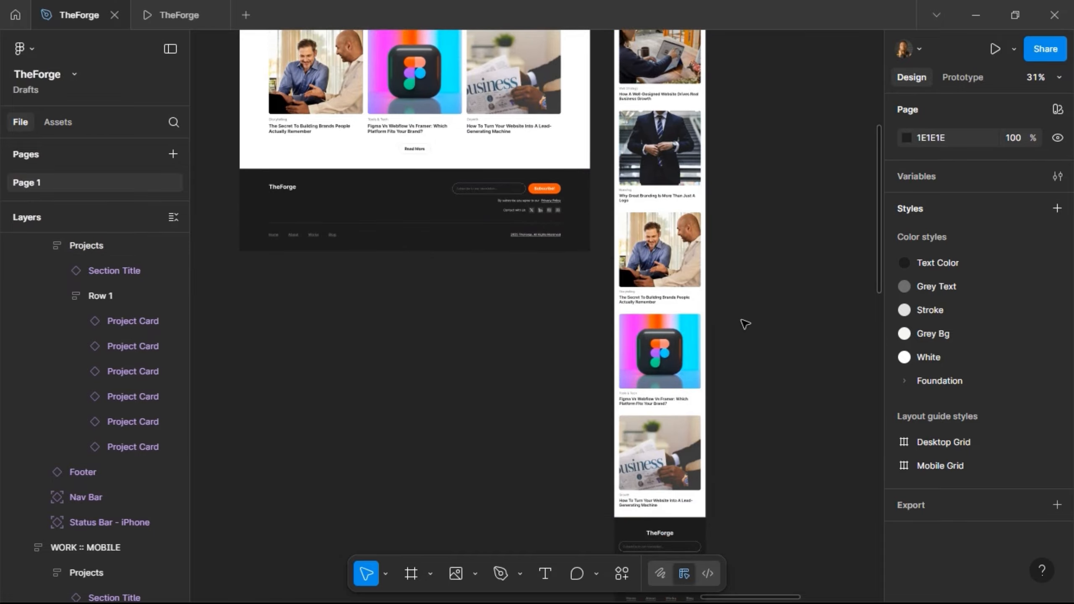
key(ctrl+z)
scroll(742, 320, down, 5)
scroll(676, 336, up, 2)
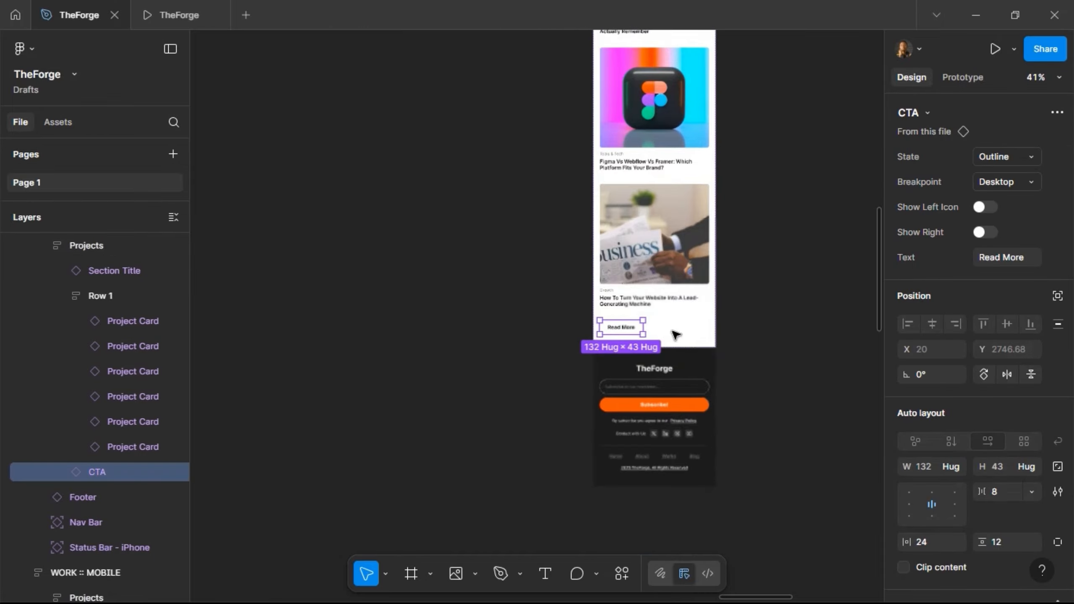
- Change the mobile blog page's button label from Read More to View More
double_click(627, 327)
double_click(625, 327)
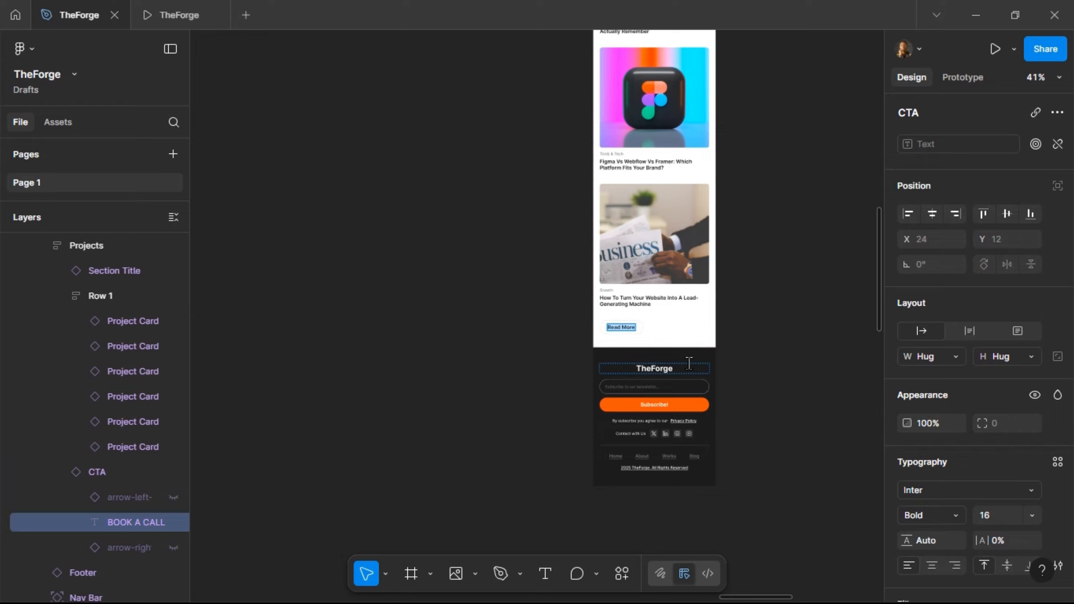
text(View More)
key(Escape)
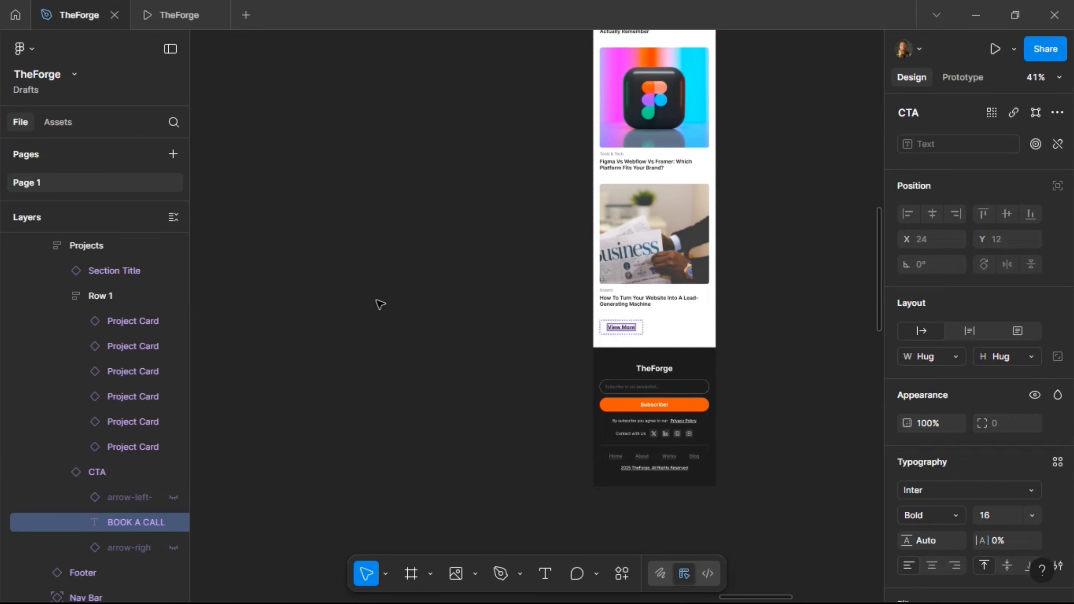
key(Escape)
scroll(380, 304, up, 8)
scroll(360, 296, up, 2)
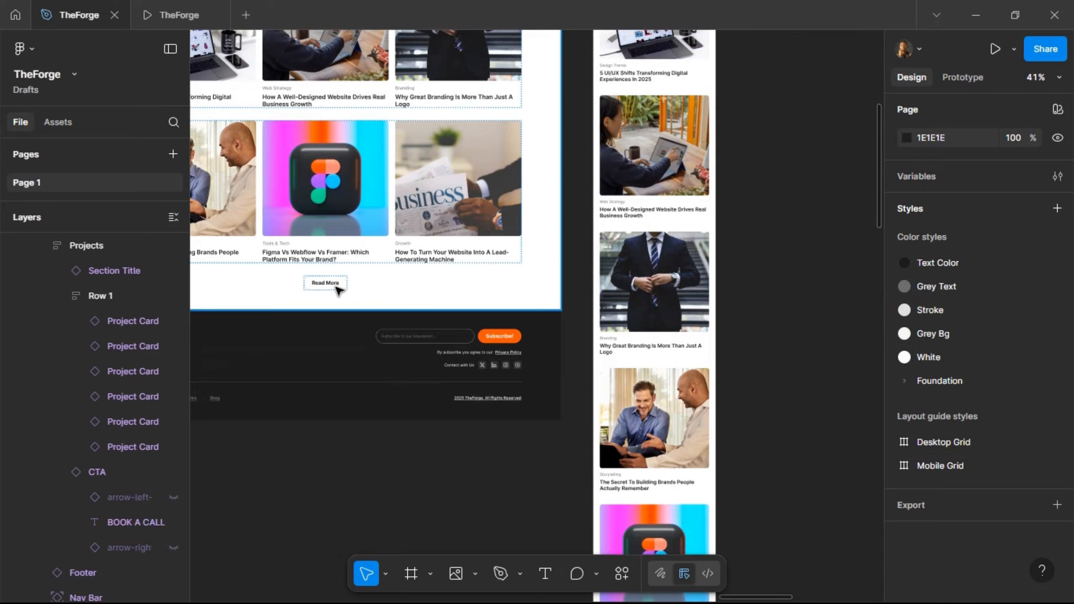
- Change the desktop blog page's button label to View More
click(338, 290)
double_click(332, 286)
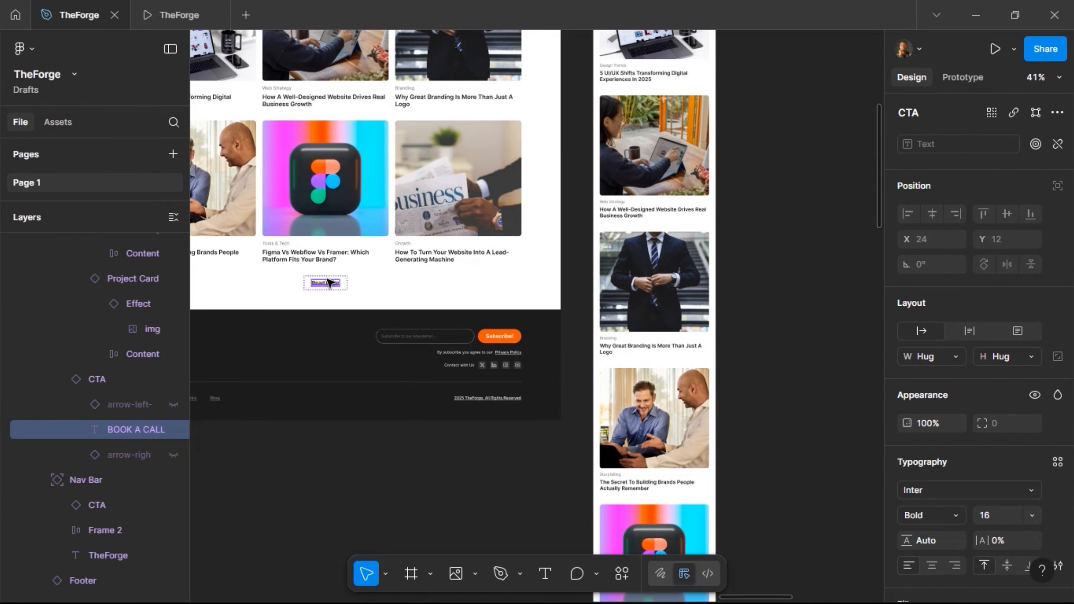
double_click(328, 283)
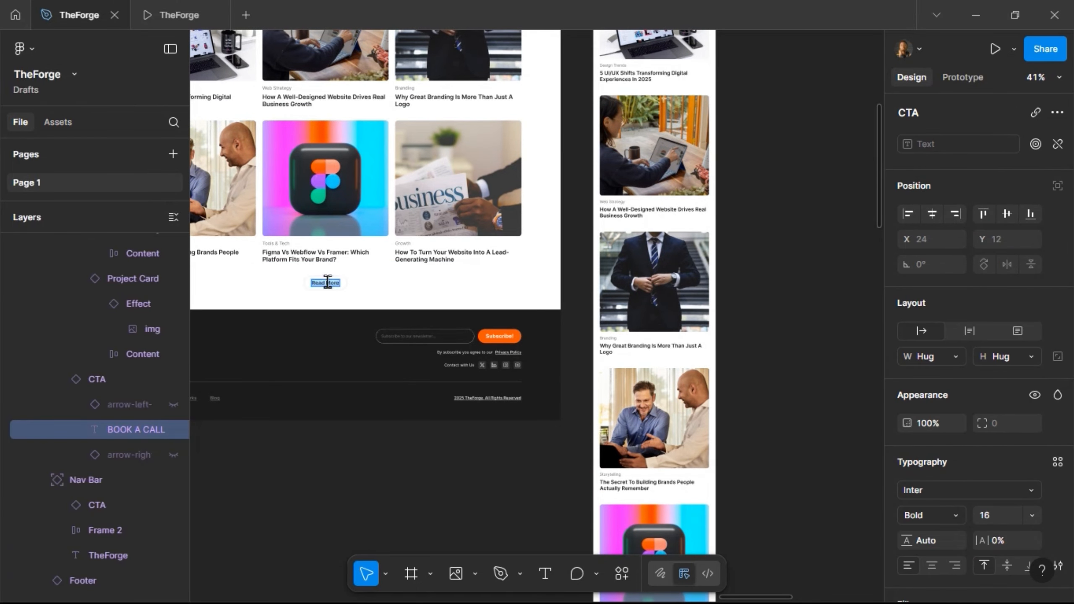
text(View More)
click(422, 460)
scroll(491, 434, down, 5)
scroll(500, 432, left, 3)
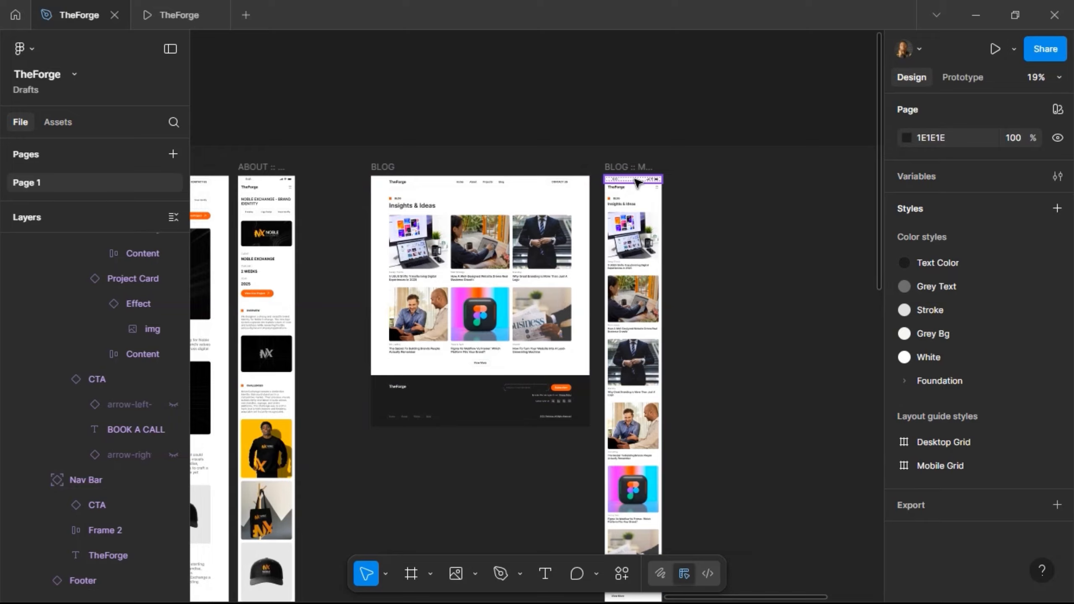
- Pan across the canvas past WORK :: PREVIEW until the ABOUT desktop frame is in view
scroll(636, 182, down, 7)
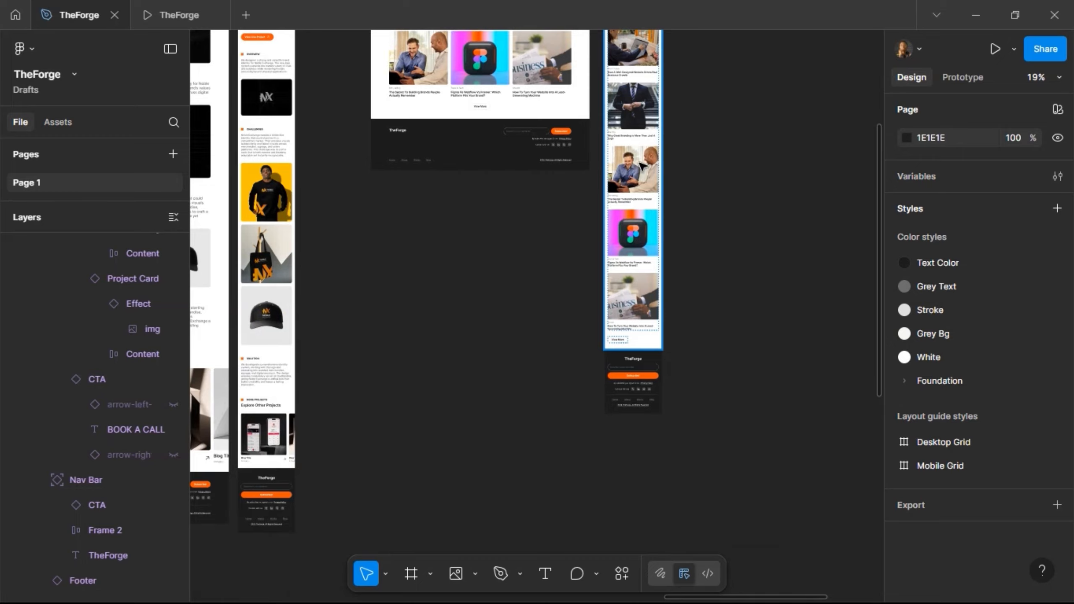
scroll(643, 169, up, 6)
scroll(503, 114, up, 5)
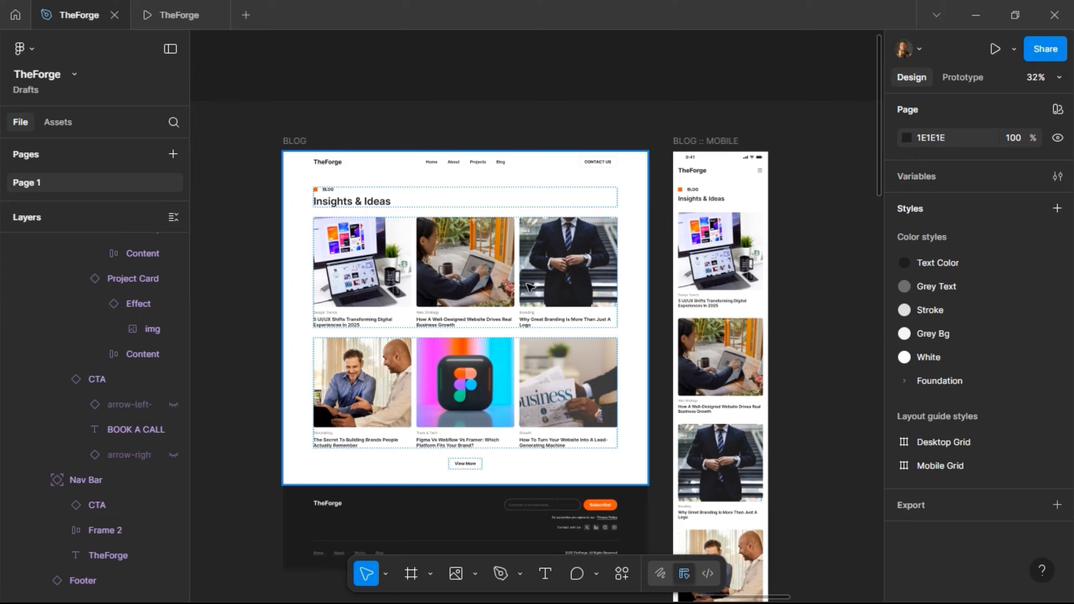
scroll(527, 275, right, 3)
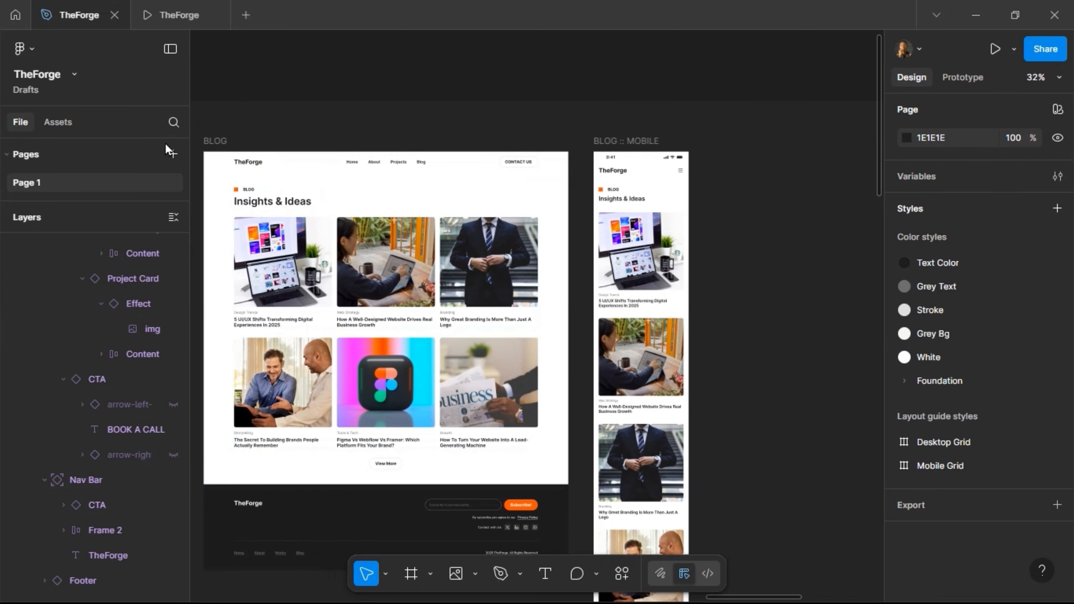
scroll(330, 146, left, 20)
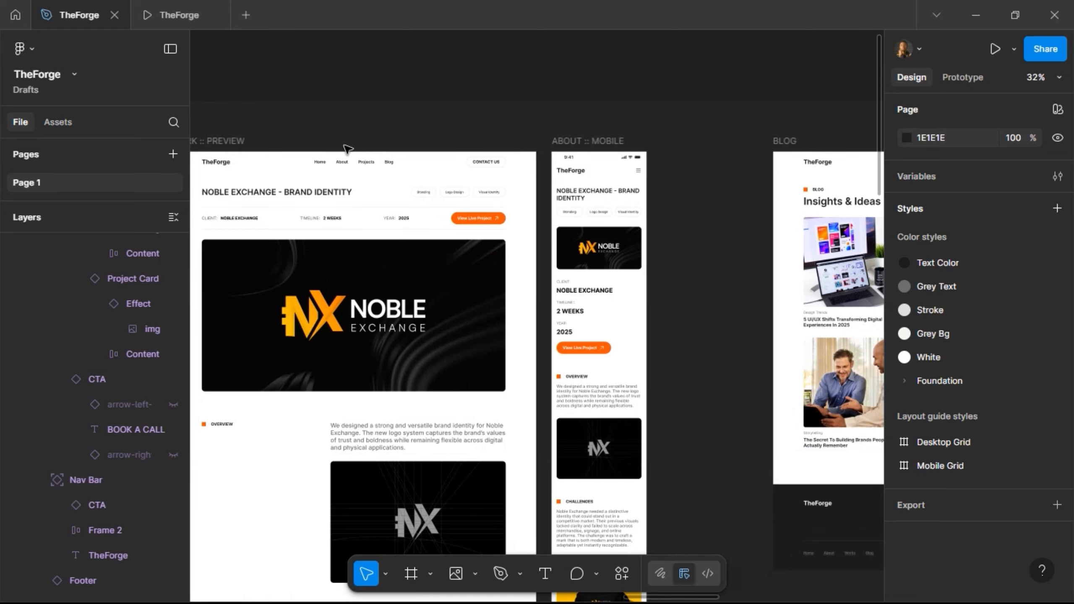
scroll(527, 138, left, 1)
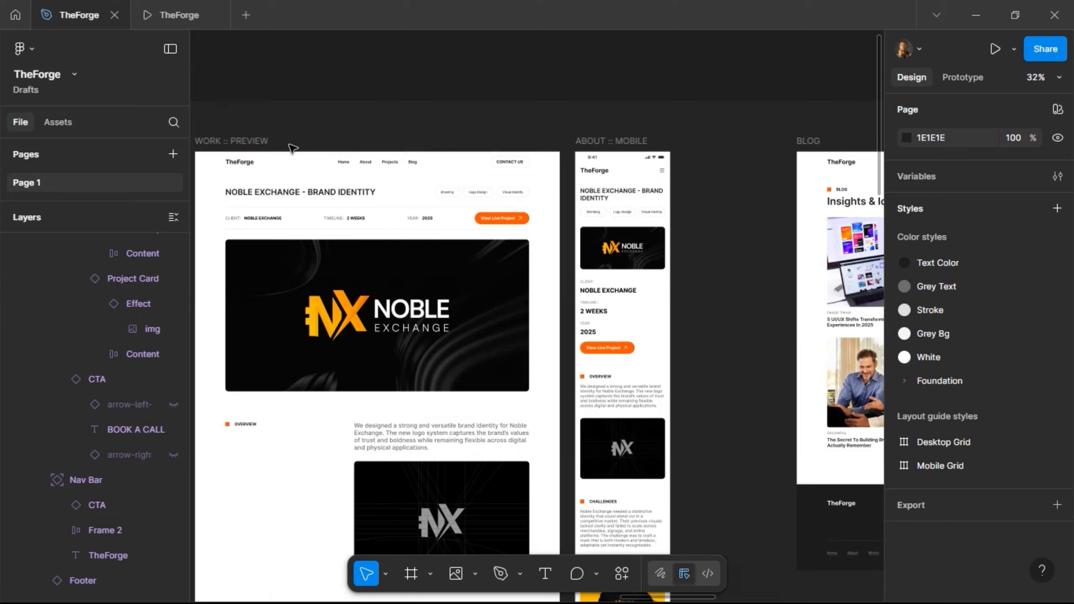
scroll(507, 138, right, 4)
scroll(507, 136, left, 15)
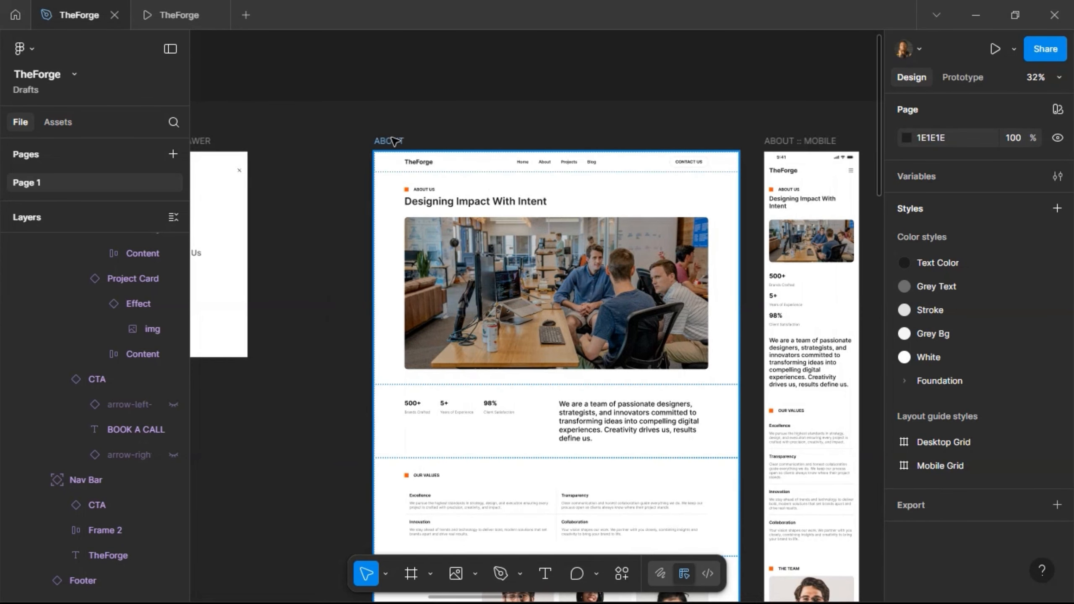
- Duplicate the ABOUT frame and shift the copy right to X 12051, clear of BLOG :: MOBILE
click(392, 139)
key(ctrl+d)
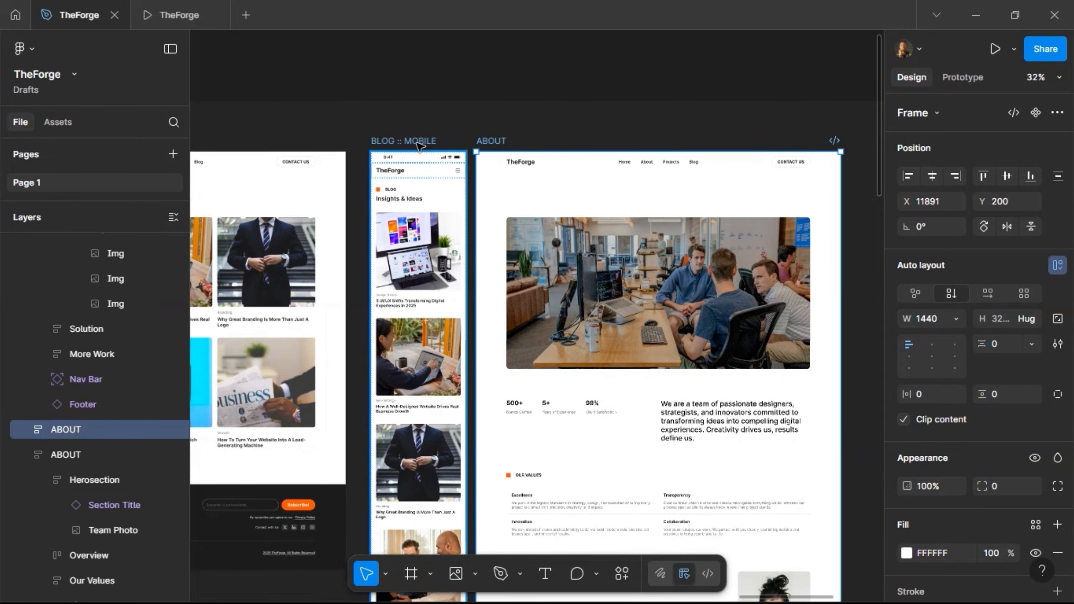
key(shift+Right)
key(shift+Right)
key(shift+Right)
key(shift+Right)
key(shift+Right)
key(shift+Right)
key(shift+Right)
key(shift+Right)
key(shift+Right)
key(shift+Right)
key(shift+Right)
key(shift+Right)
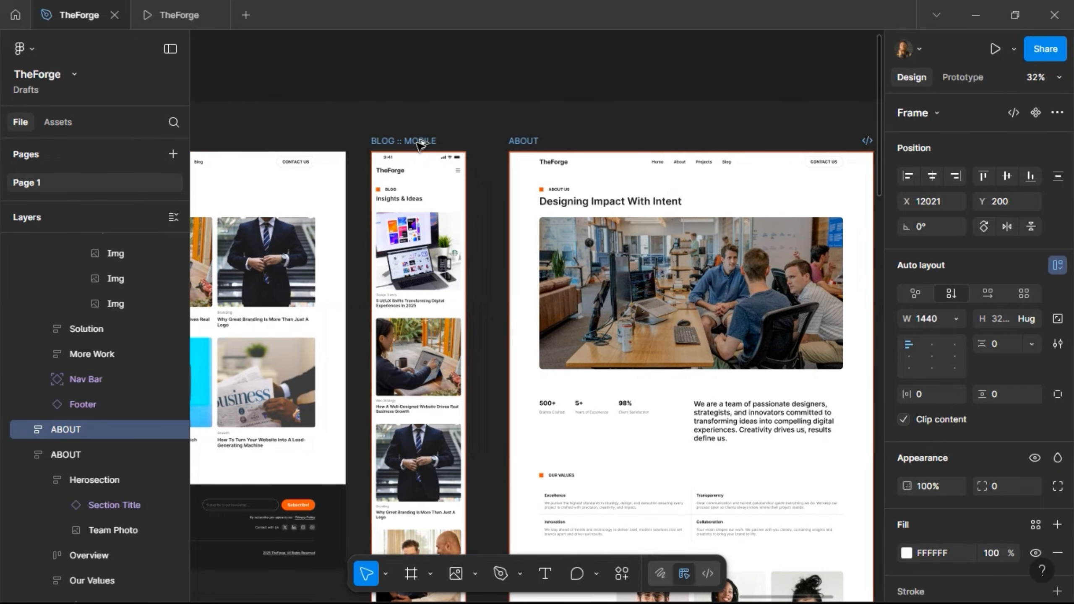
key(shift+Right)
scroll(500, 469, down, 3)
scroll(500, 468, down, 5)
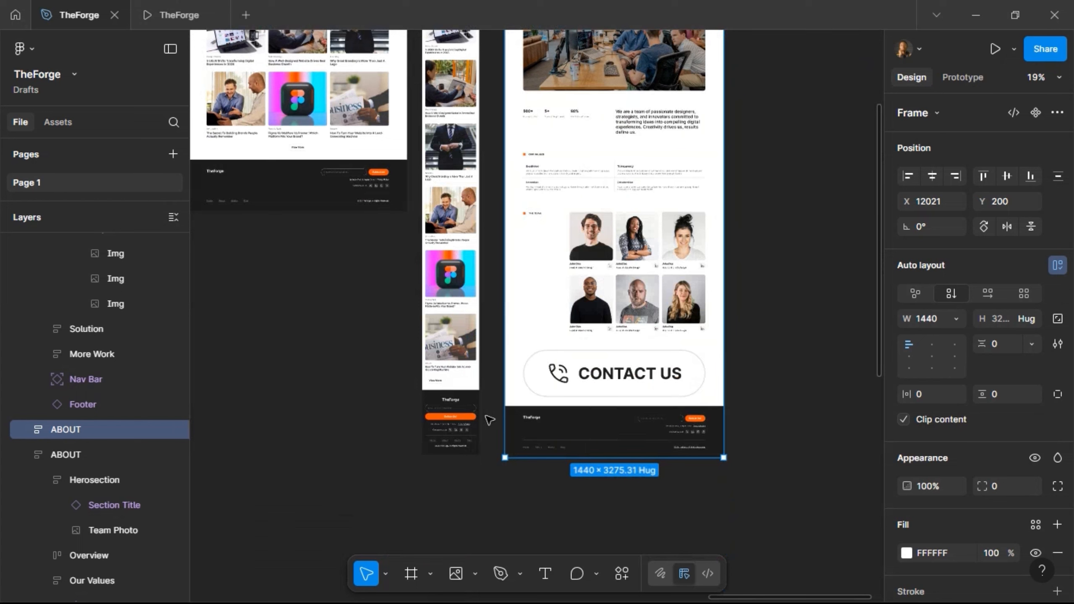
key(shift+Right)
key(shift+Right)
key(shift+Right)
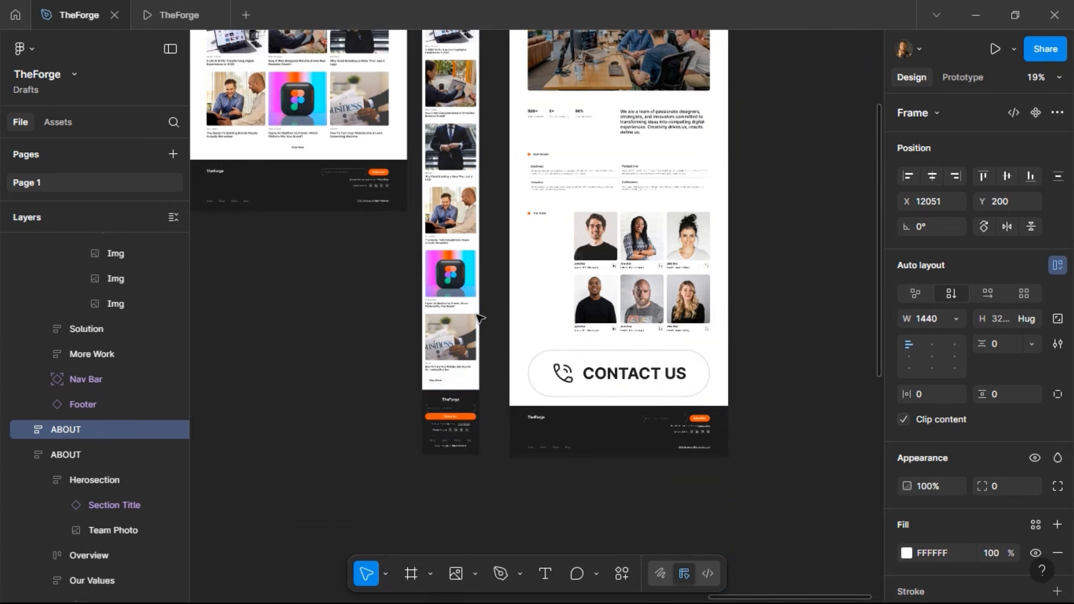
scroll(480, 318, up, 1)
- Delete the Our Values, The Team and Contact Us sections from the copy
click(593, 391)
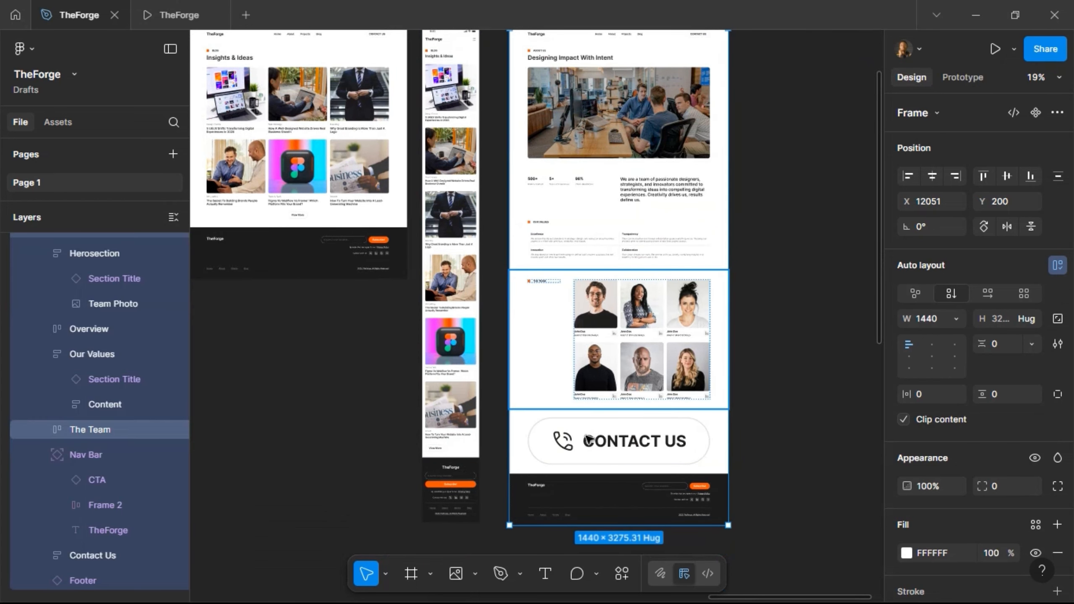
shift+click(592, 420)
shift+click(608, 228)
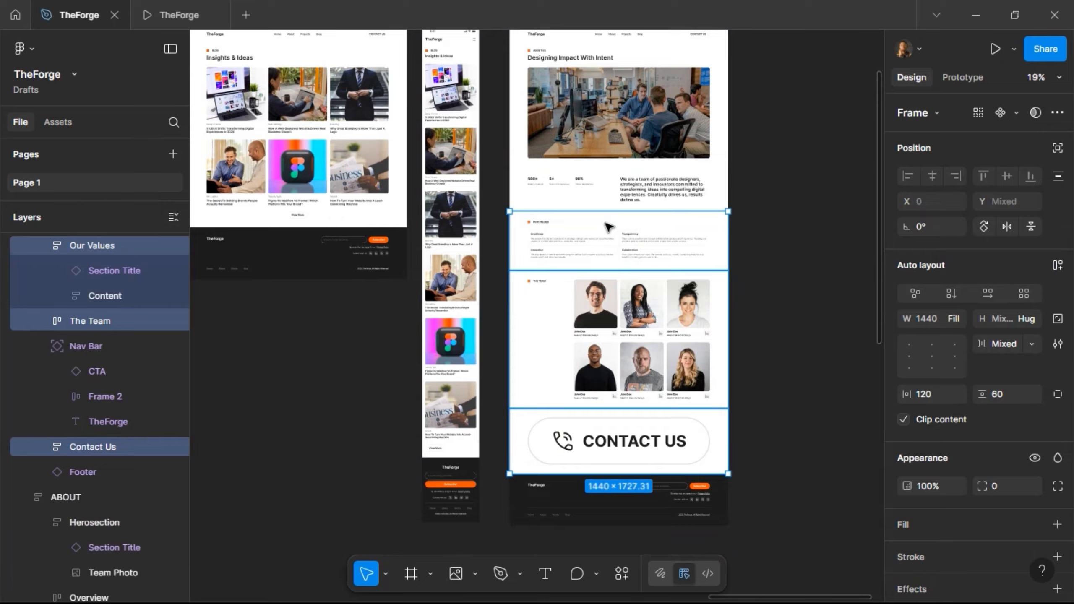
key(Delete)
scroll(609, 190, up, 2)
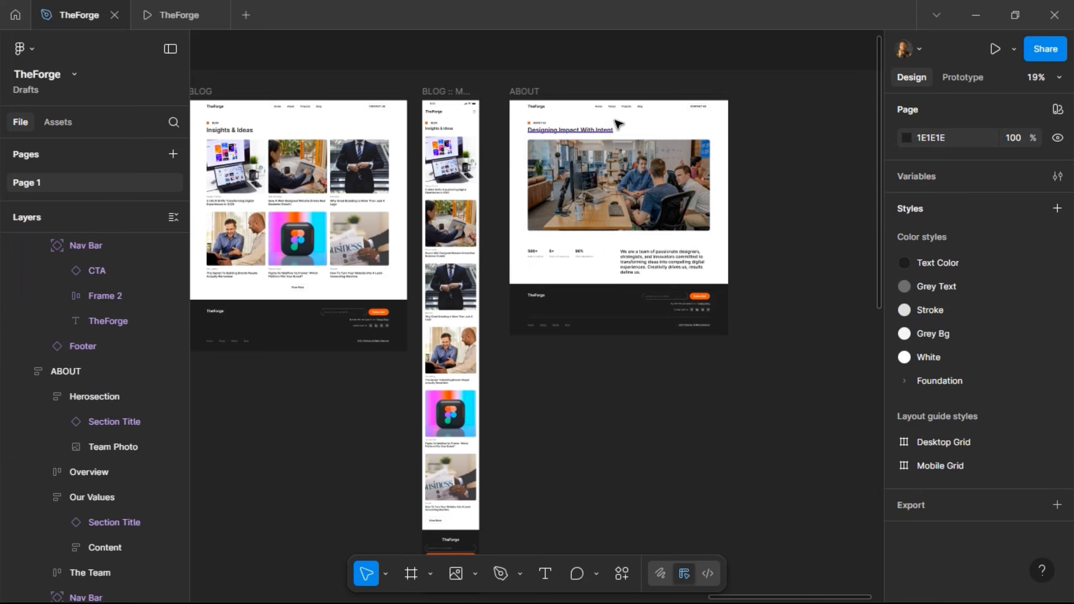
scroll(615, 120, up, 5)
- Rename the copied frame to 'BLOG ::PREVIEW'
click(386, 62)
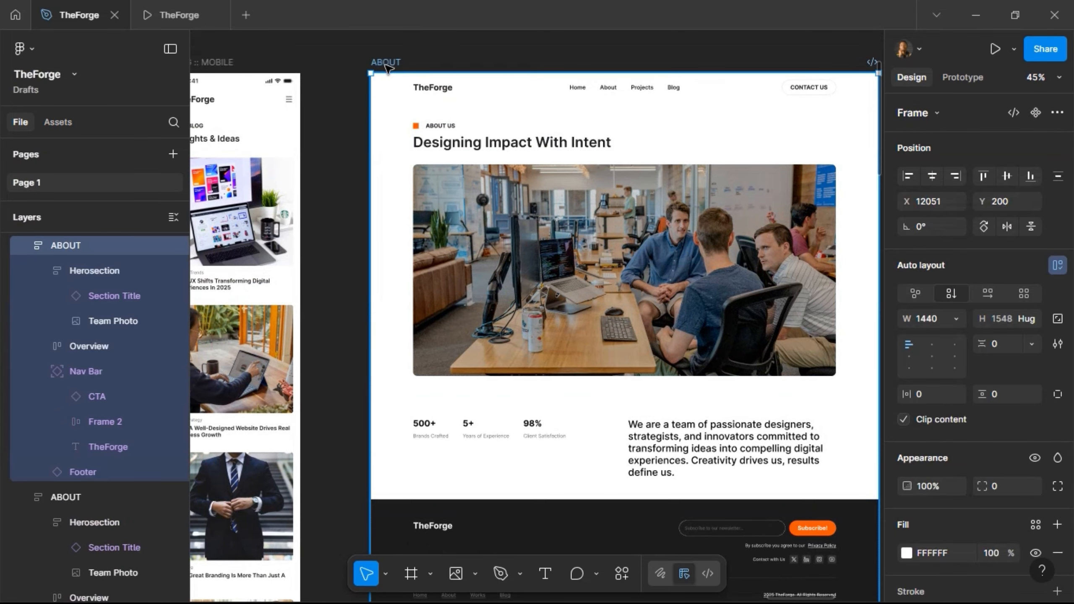
text(BLOG)
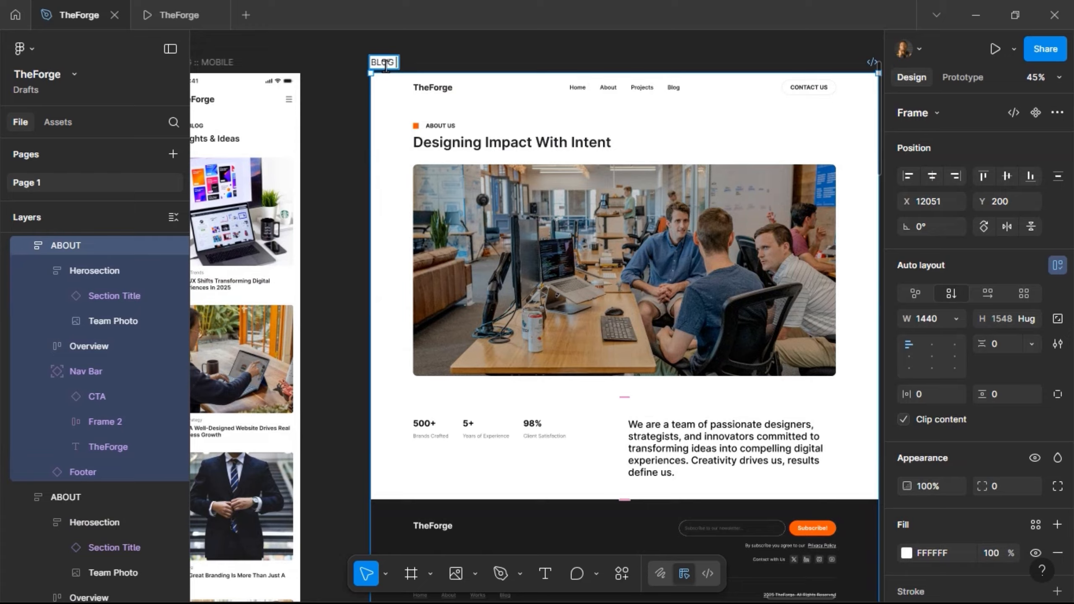
text( ::PREVIEW)
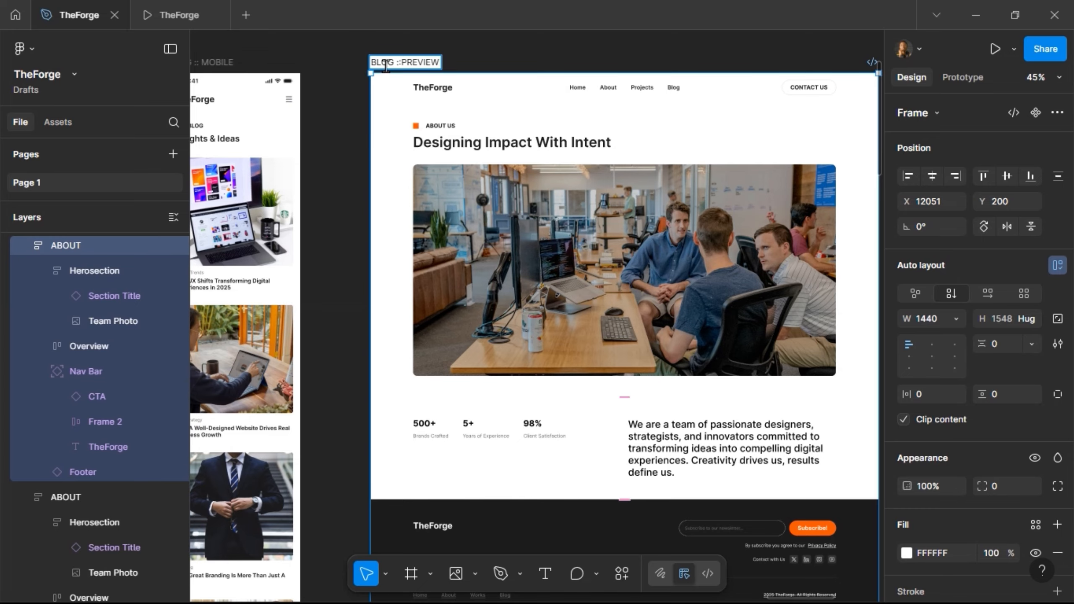
key(Return)
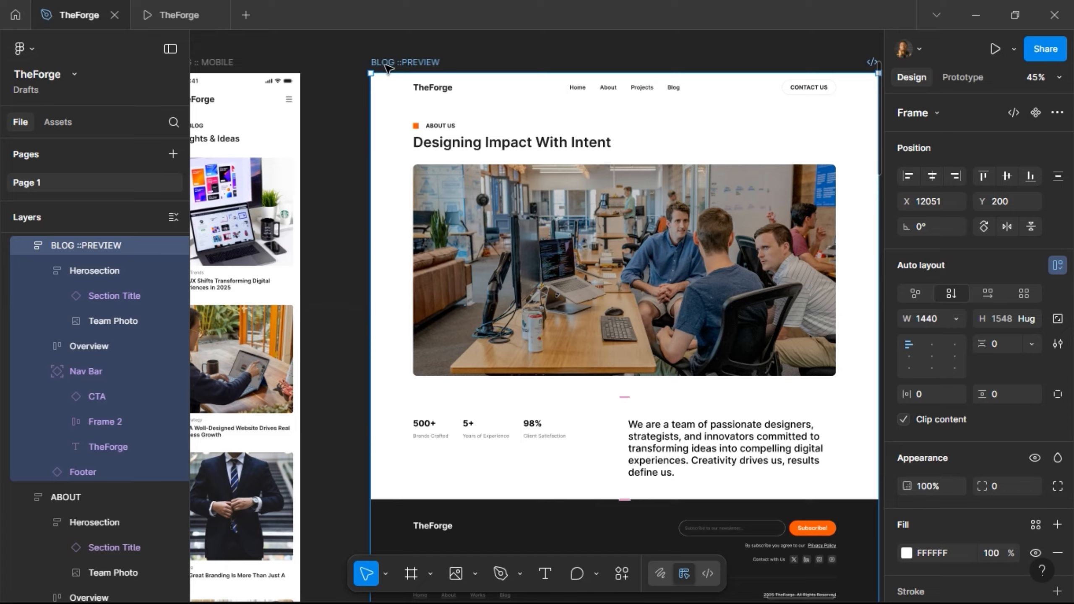
scroll(387, 67, right, 2)
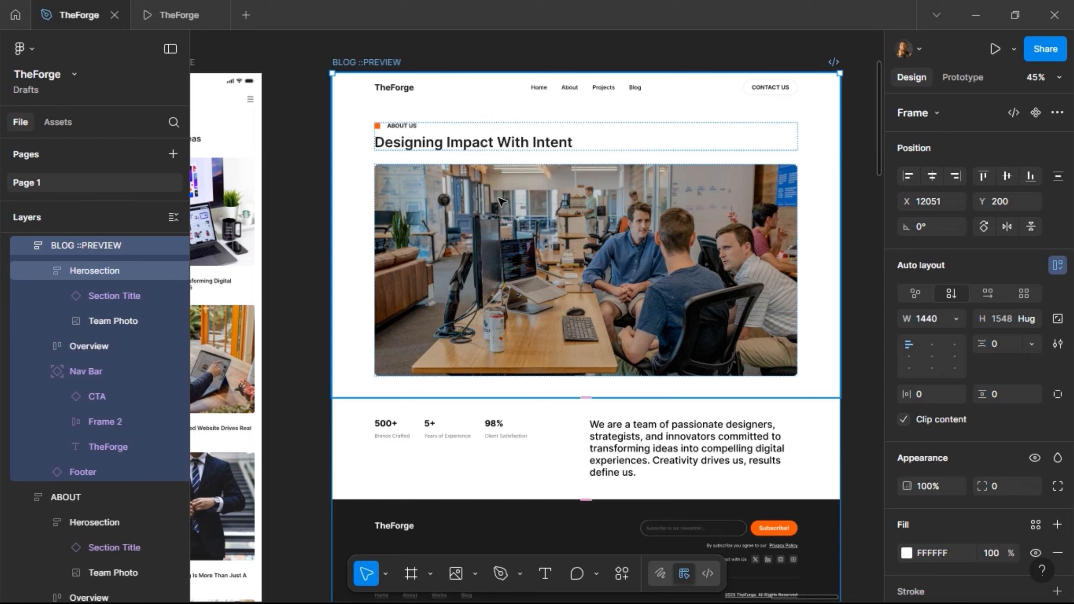
click(462, 141)
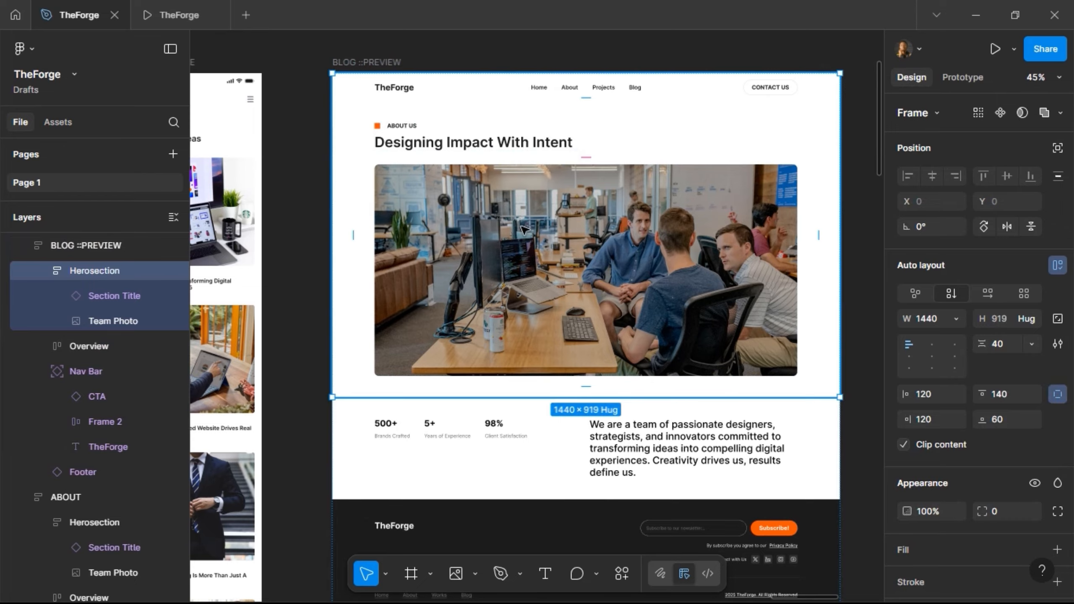
click(467, 142)
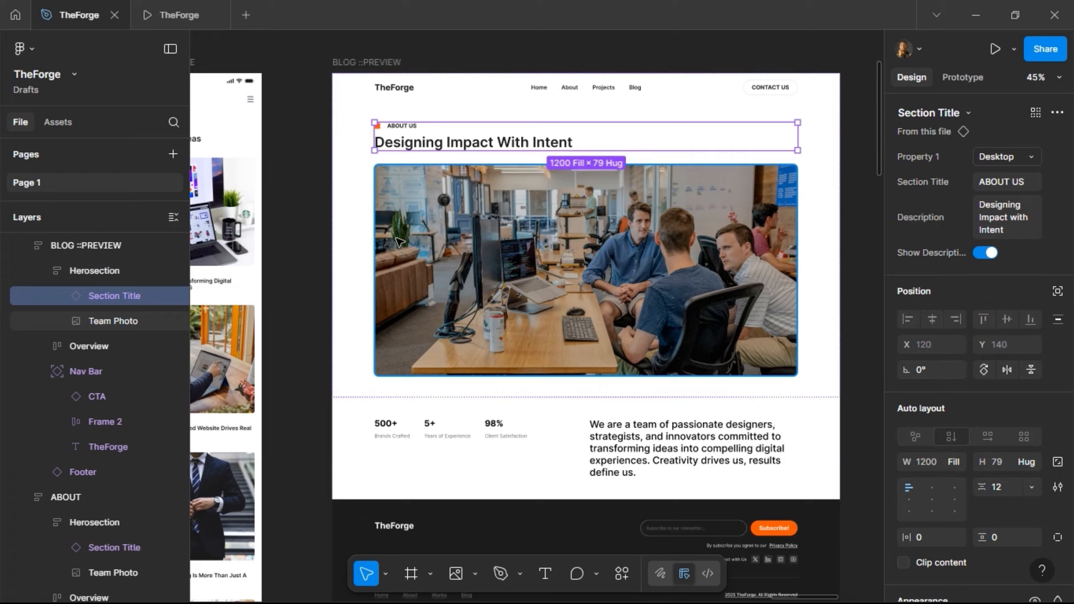
scroll(397, 241, left, 10)
scroll(397, 241, left, 3)
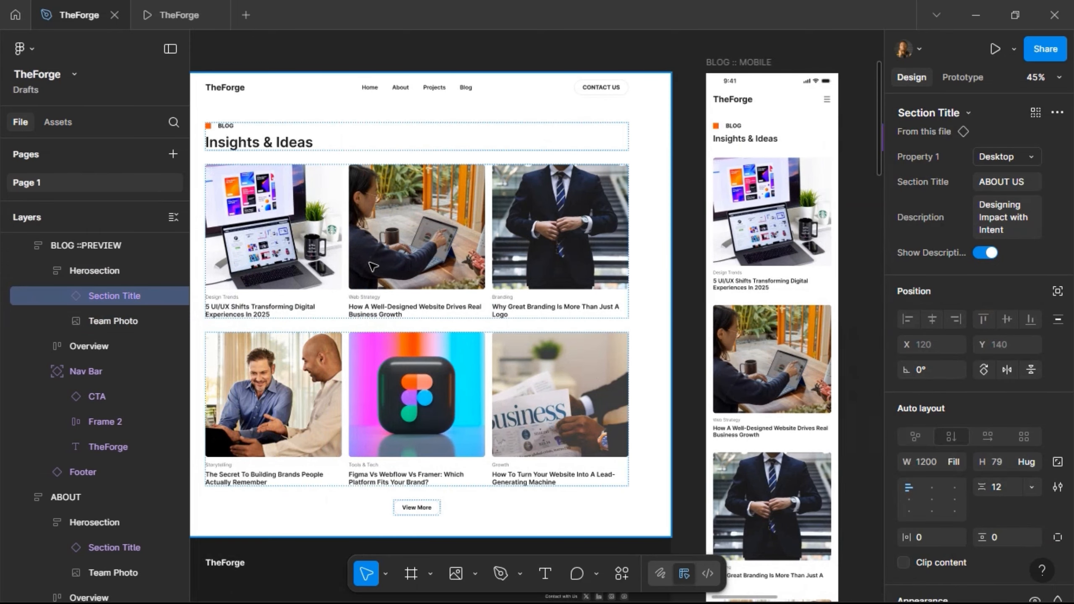
- Rename the desktop blog page's RECENT WORKS layer to Herosection
click(372, 266)
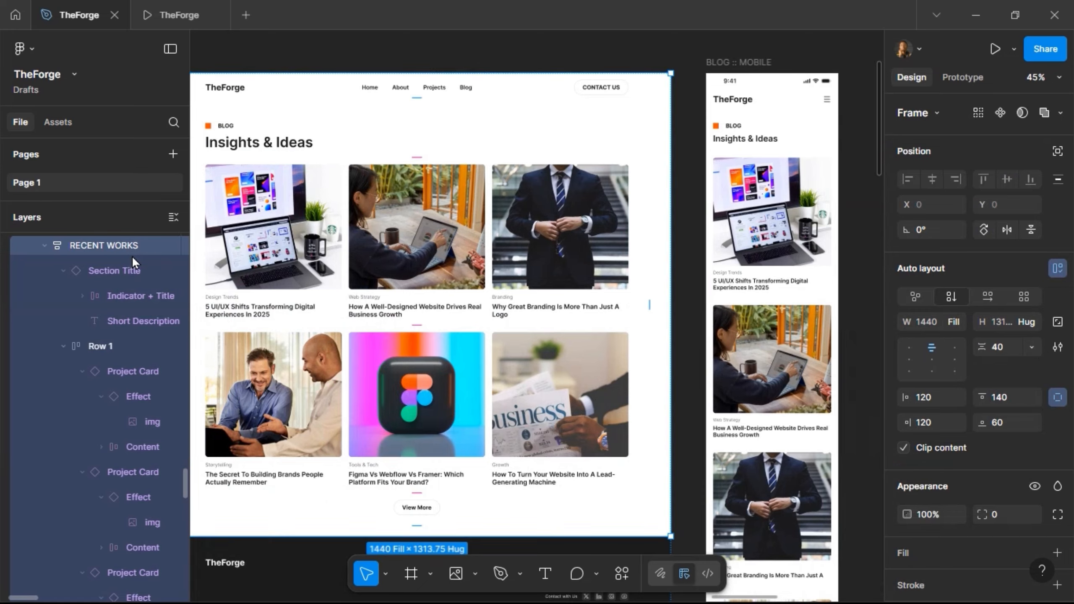
scroll(424, 263, left, 1)
scroll(427, 267, left, 2)
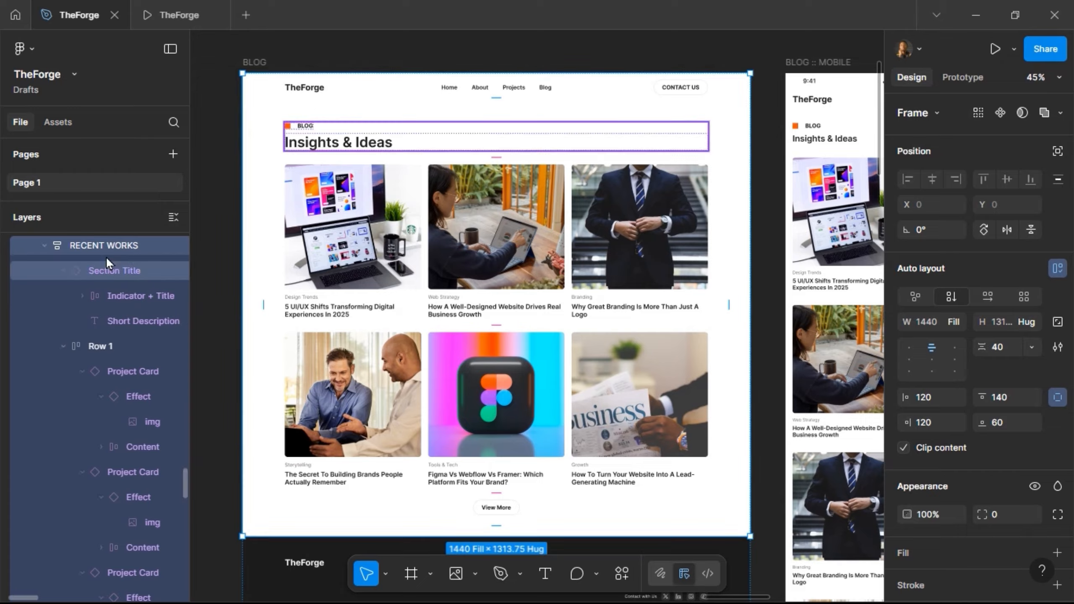
double_click(107, 245)
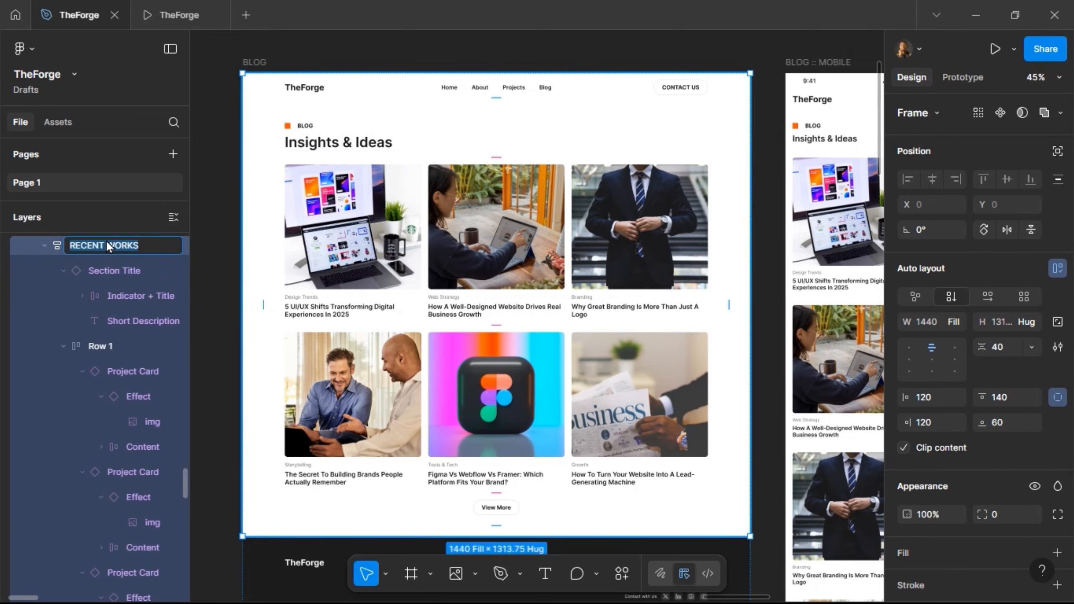
text(Herosection)
key(Return)
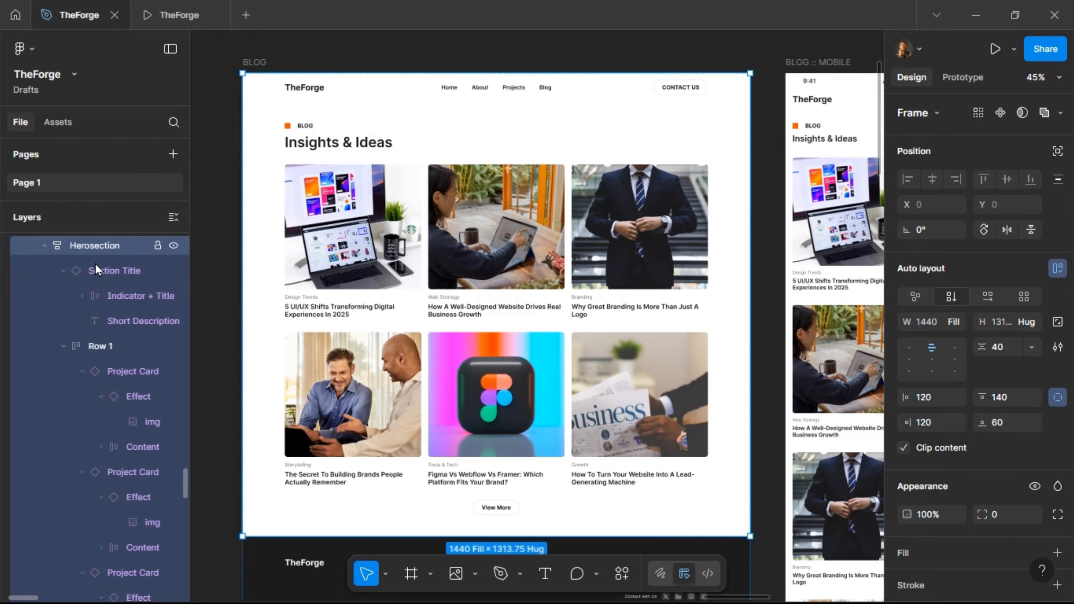
- Collapse the Row 1, Row 2 and CTA layers in the Layers panel
click(96, 346)
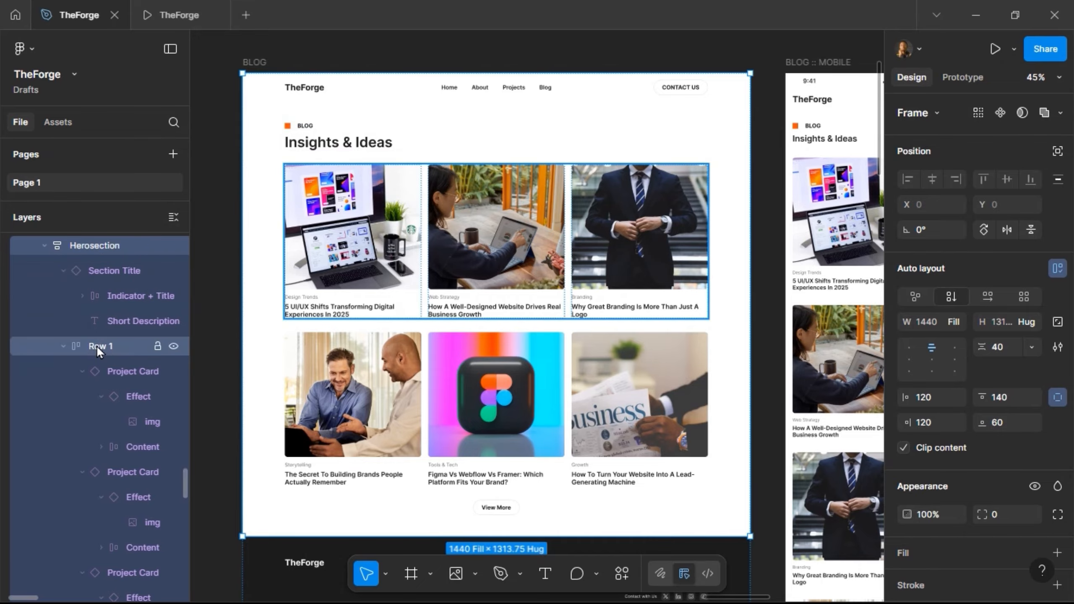
click(62, 346)
click(63, 370)
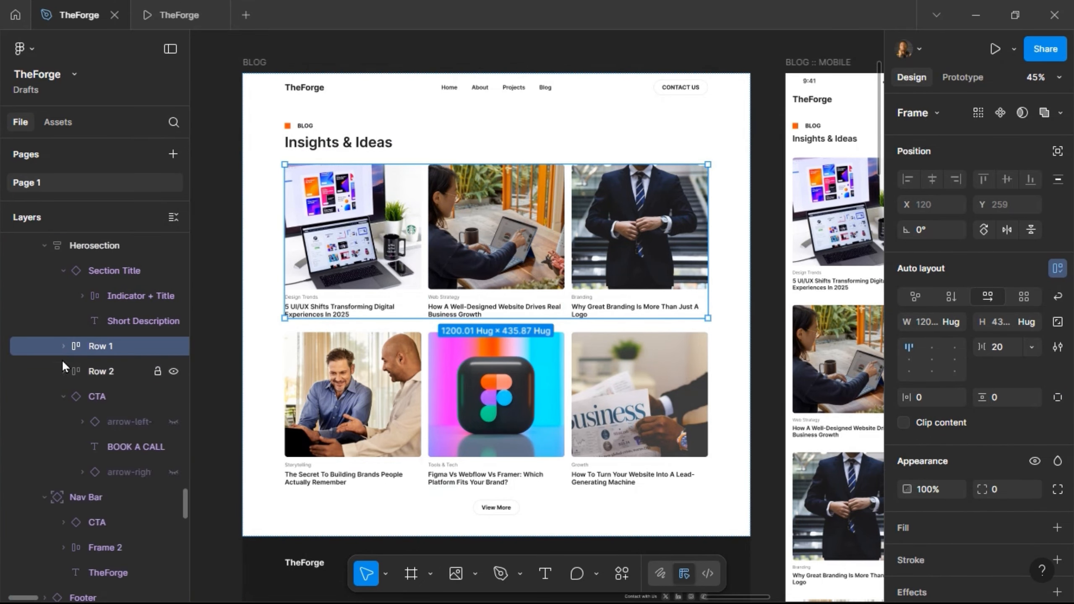
click(63, 397)
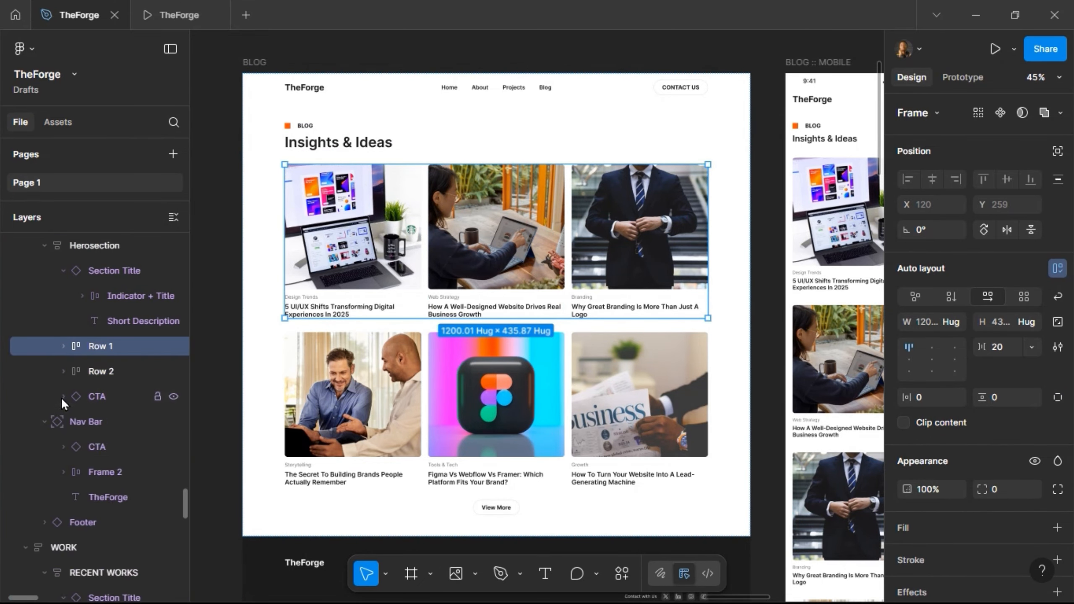
click(43, 249)
click(367, 243)
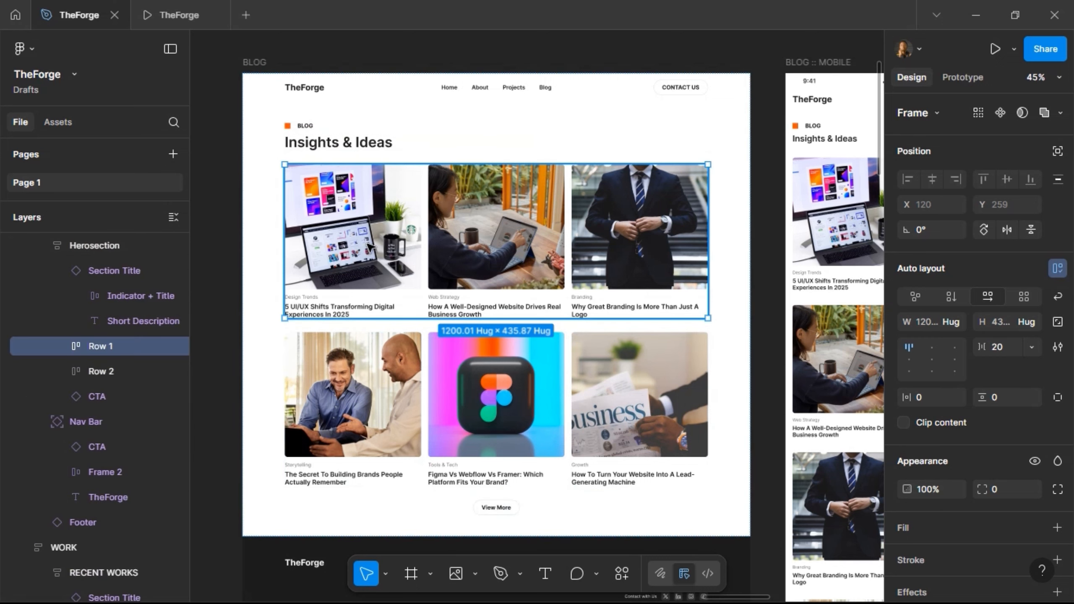
- Jump from the first blog card to its main component
double_click(368, 246)
right_click(368, 245)
mouse_move(421, 475)
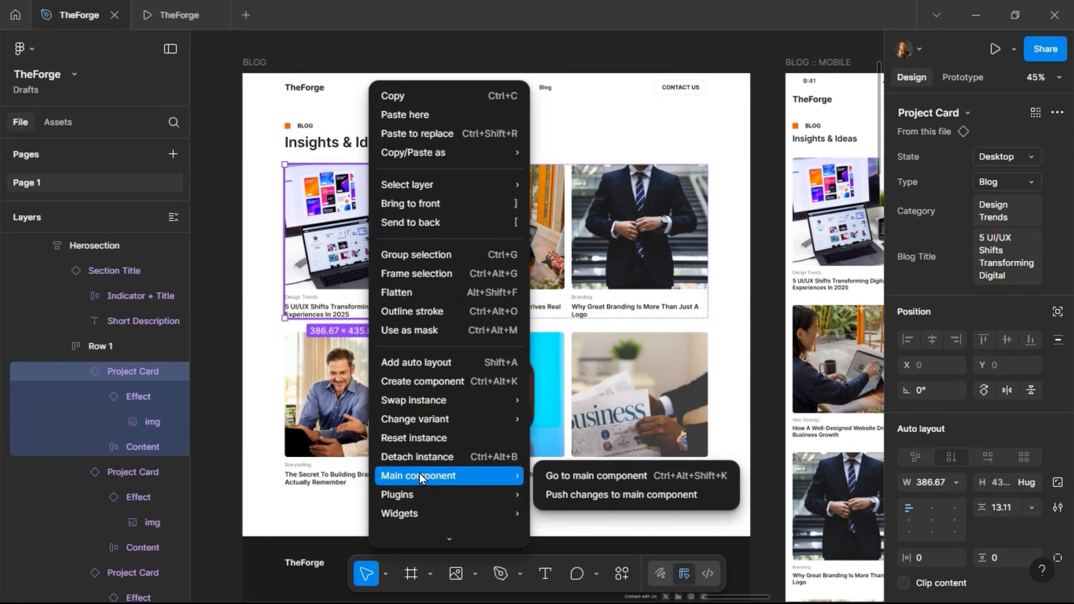
click(568, 484)
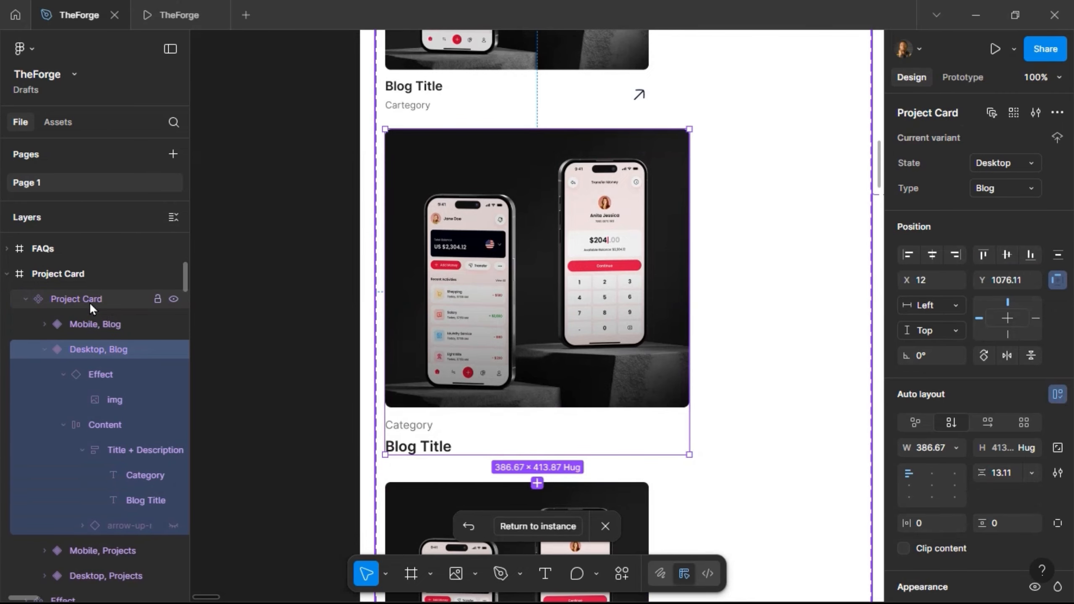
- Rename the Project Card component set to Card
click(89, 302)
scroll(330, 334, down, 3)
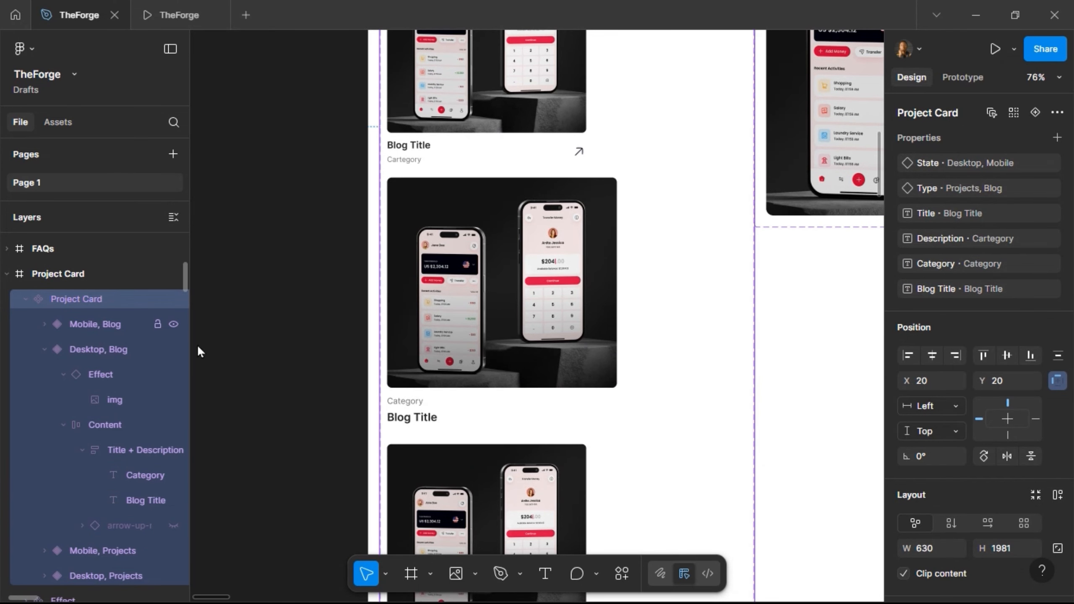
double_click(77, 301)
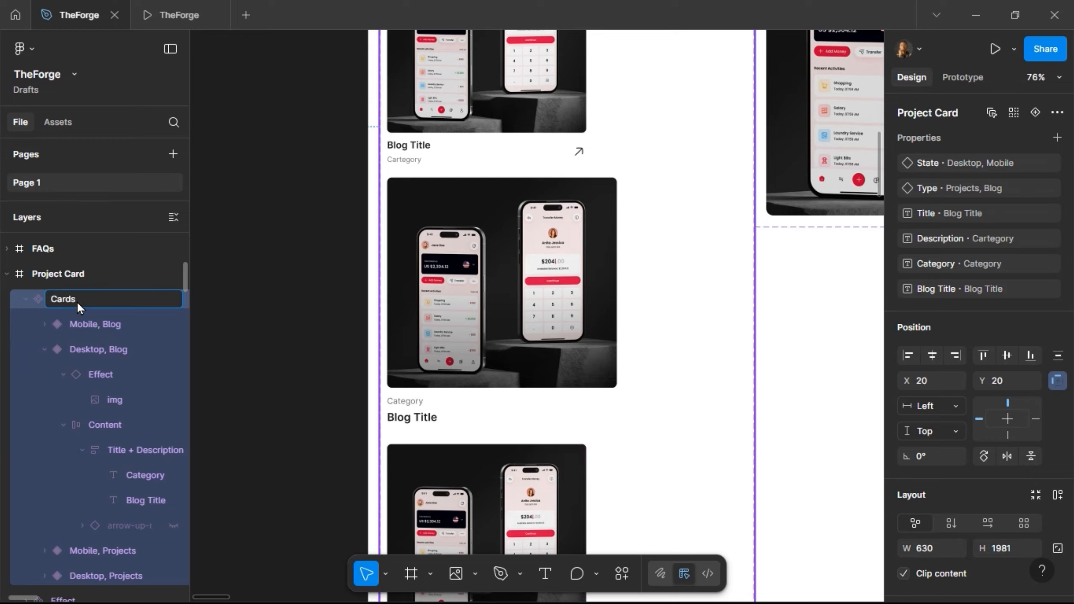
text(Card)
key(Return)
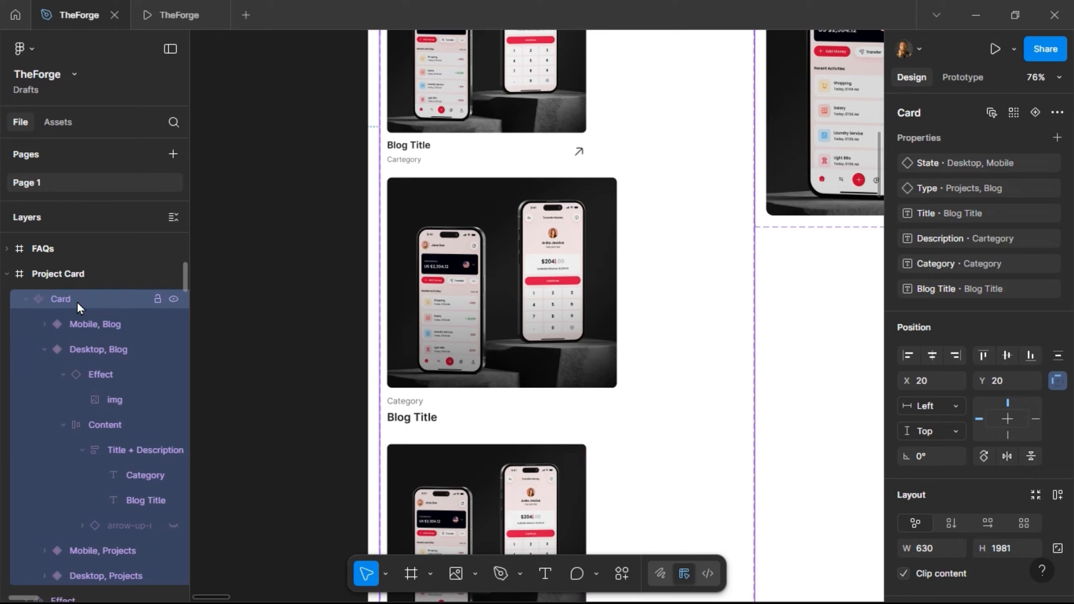
click(42, 350)
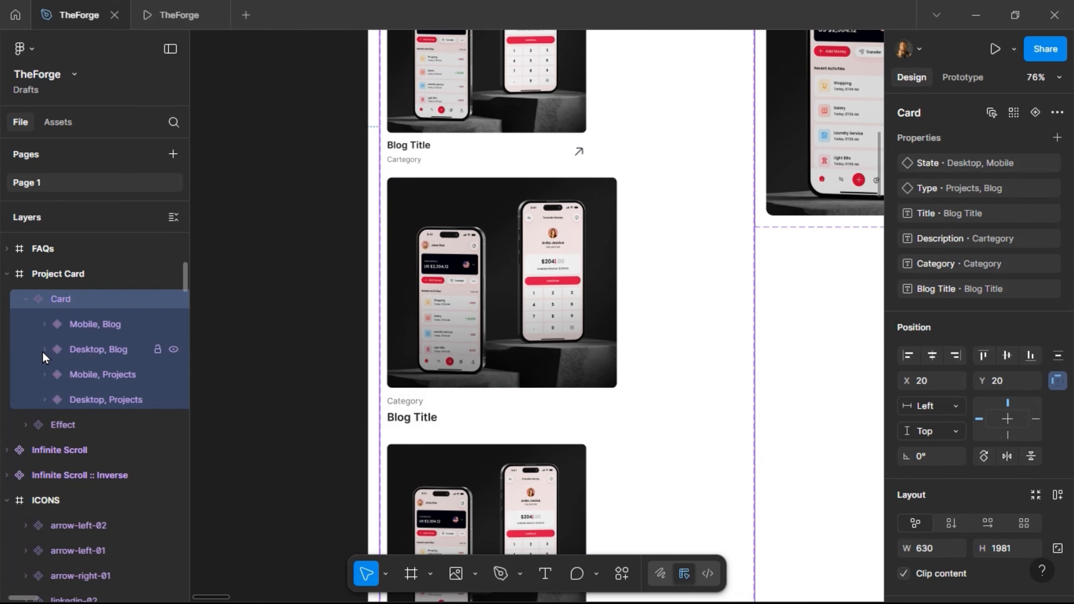
click(441, 304)
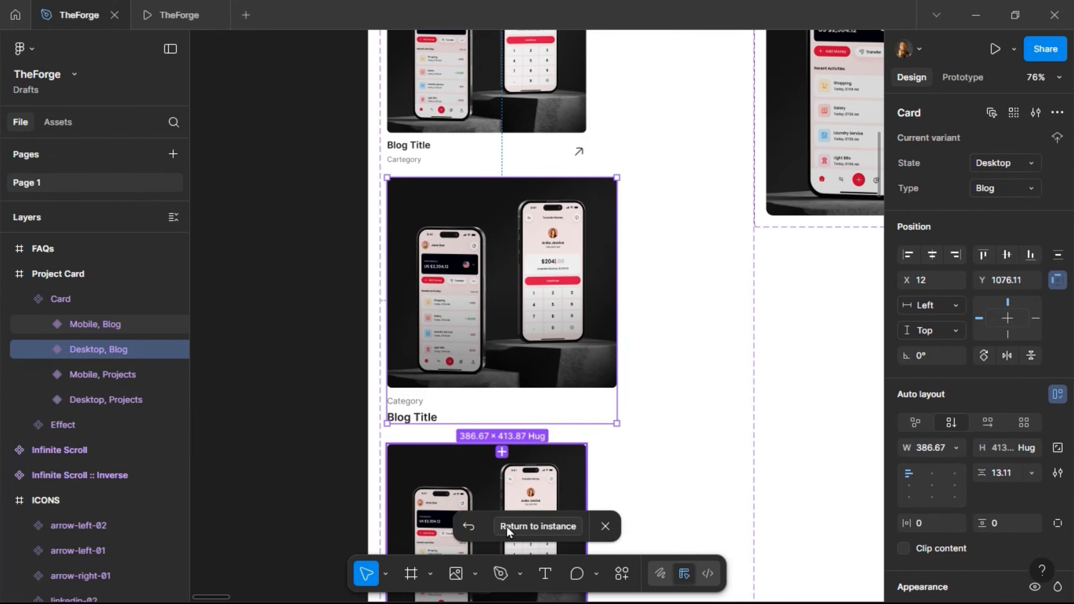
- Return to the blog card instance and rename the mobile Projects layer to Herosection
click(506, 526)
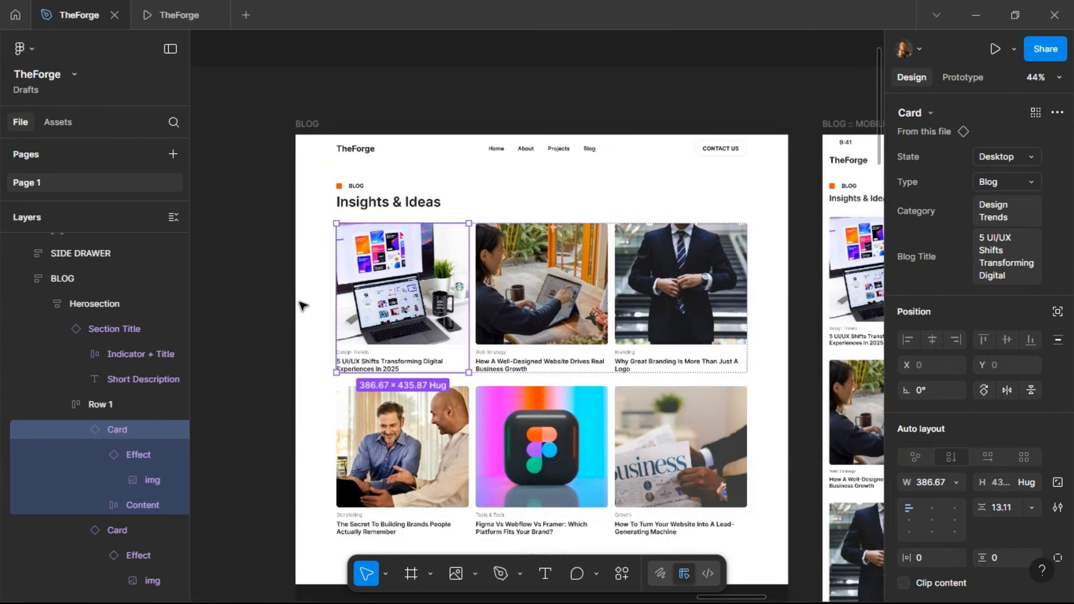
scroll(303, 306, down, 3)
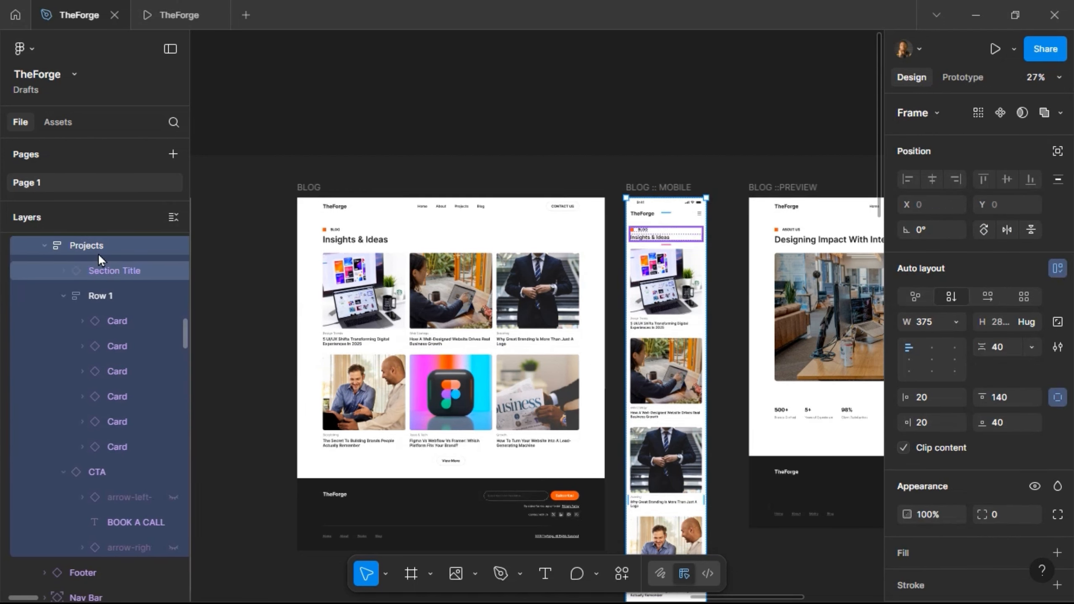
double_click(98, 250)
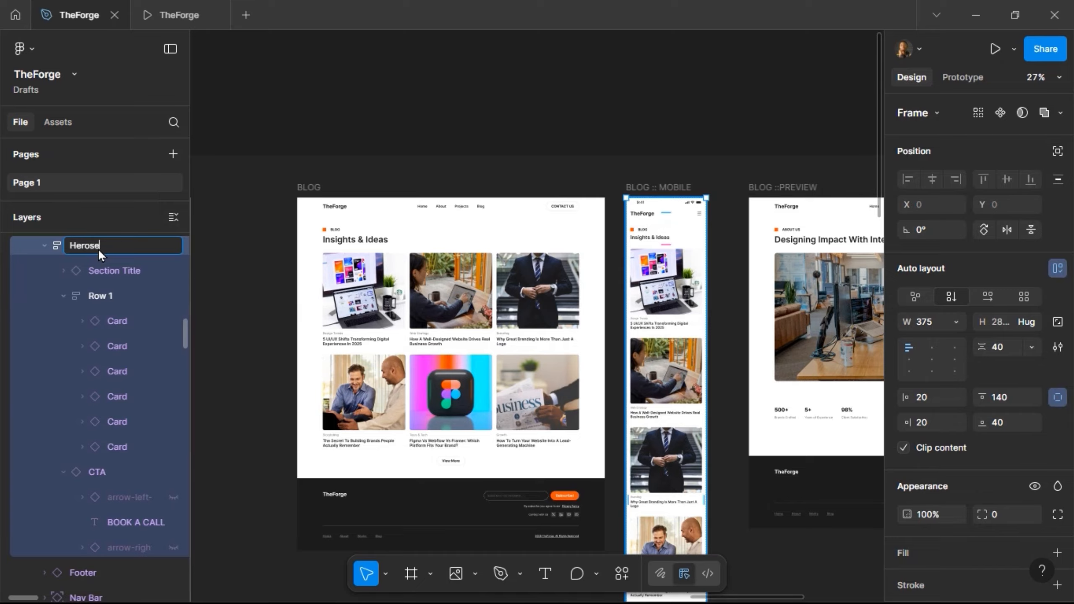
key(Return)
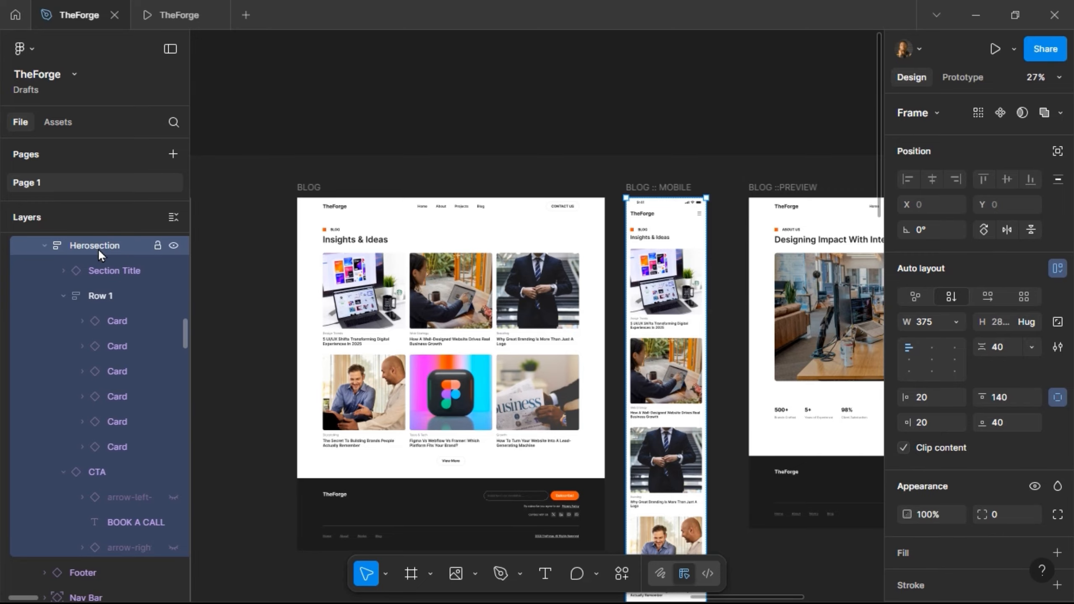
- Pan over to BLOG ::PREVIEW and select its hero frame
click(281, 137)
scroll(282, 135, right, 5)
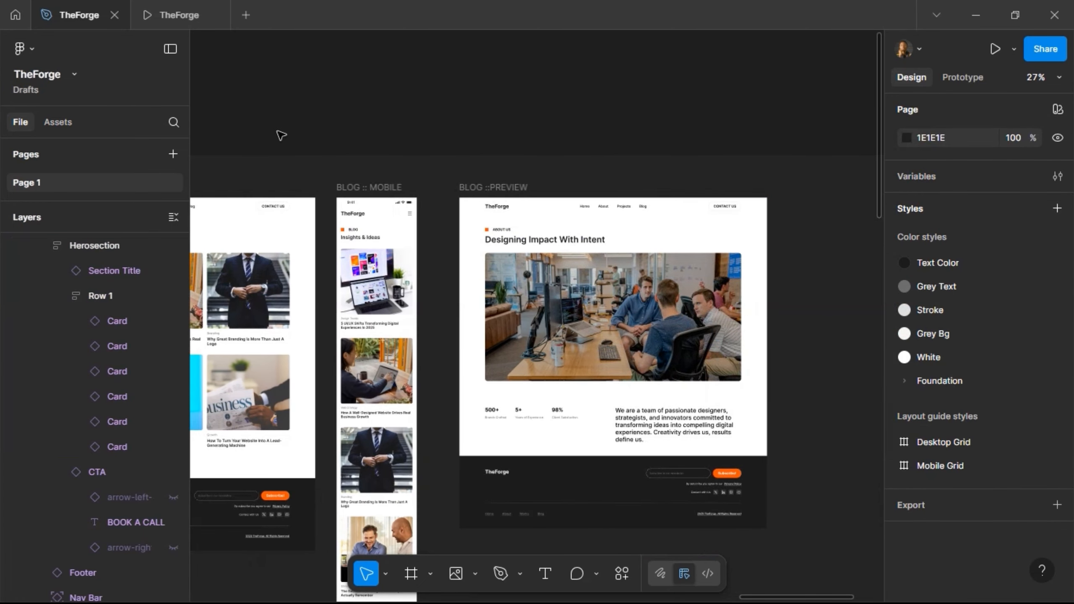
scroll(480, 247, right, 3)
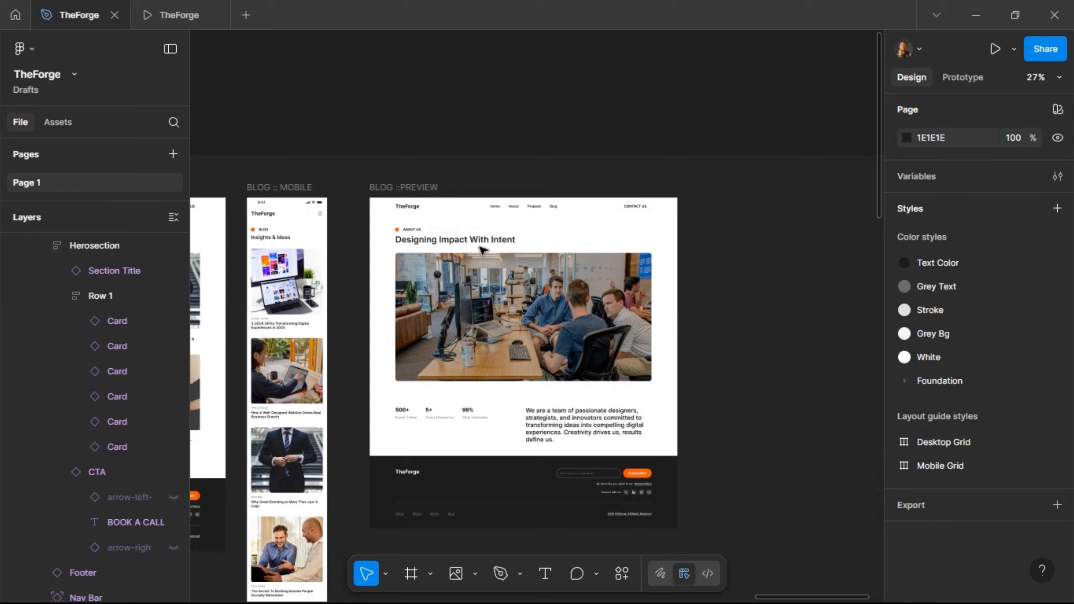
click(438, 239)
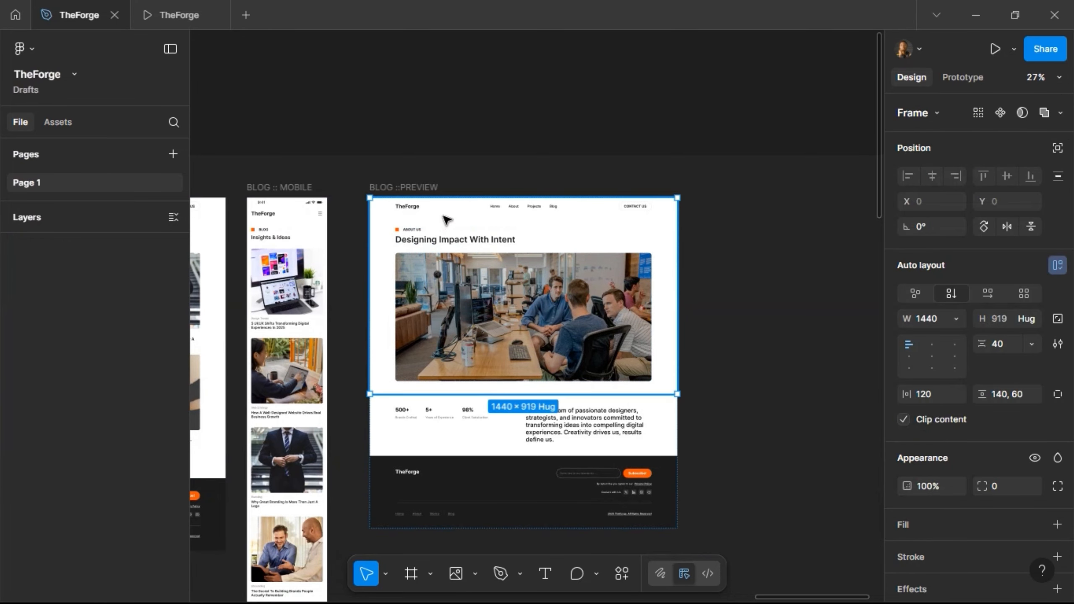
- Set the preview hero's Section Title property to BRANDING
click(447, 233)
scroll(444, 224, up, 3)
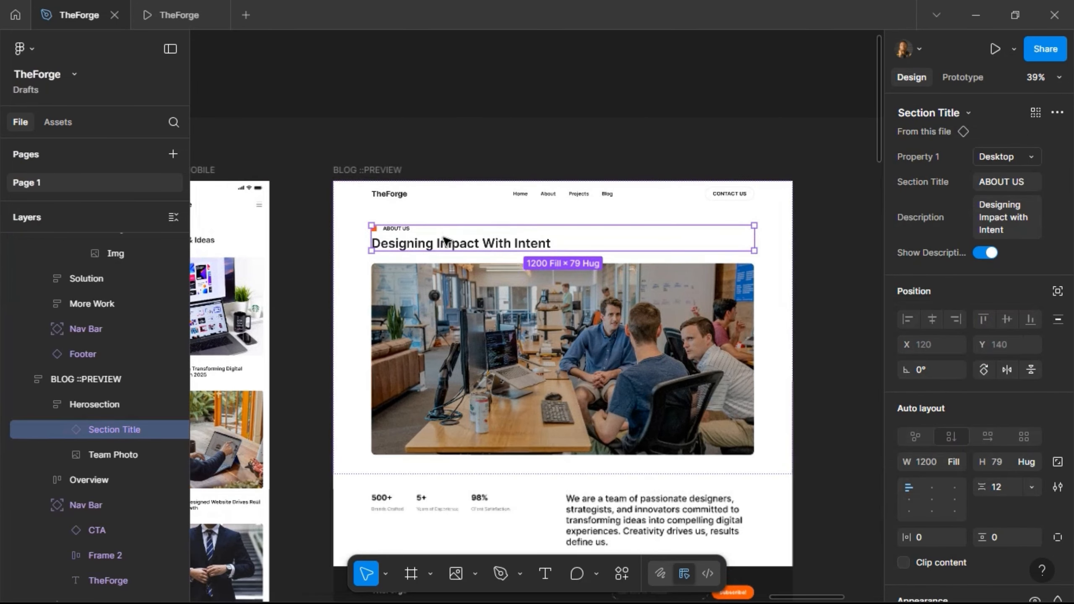
click(1006, 184)
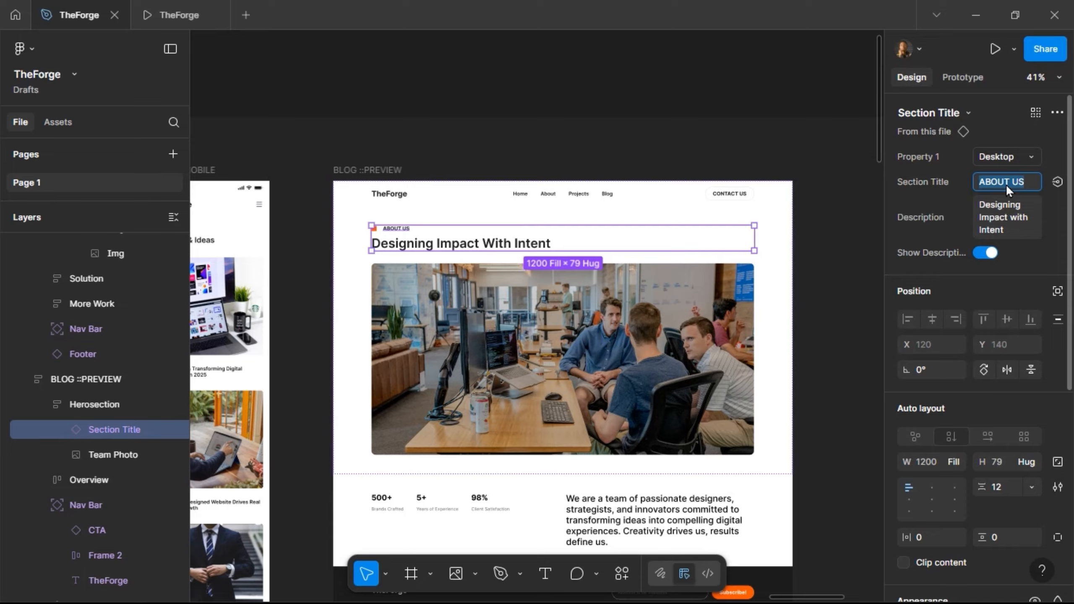
scroll(644, 146, left, 5)
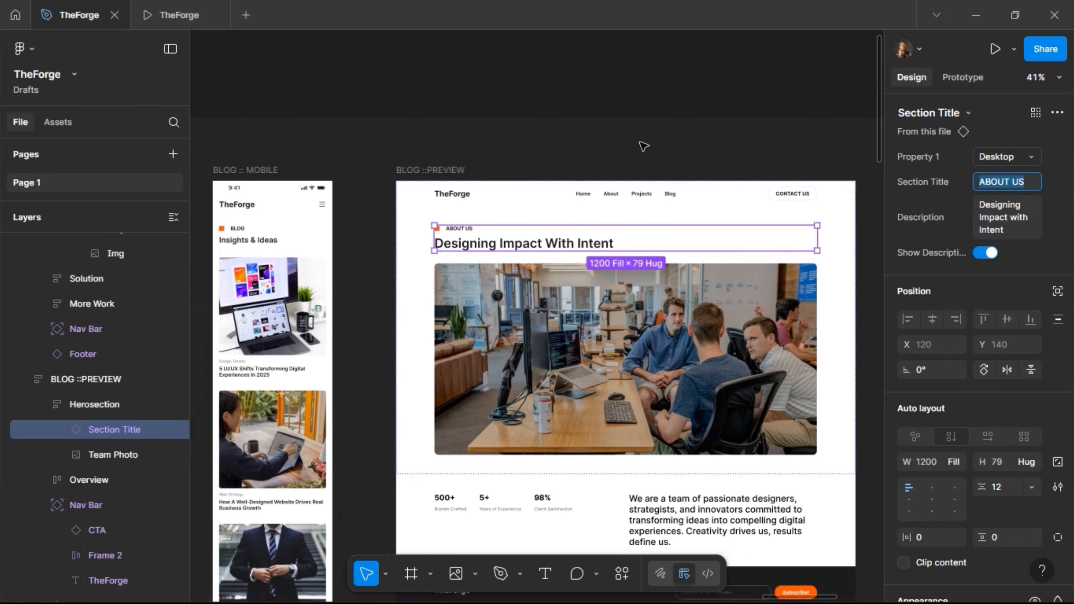
scroll(643, 146, left, 8)
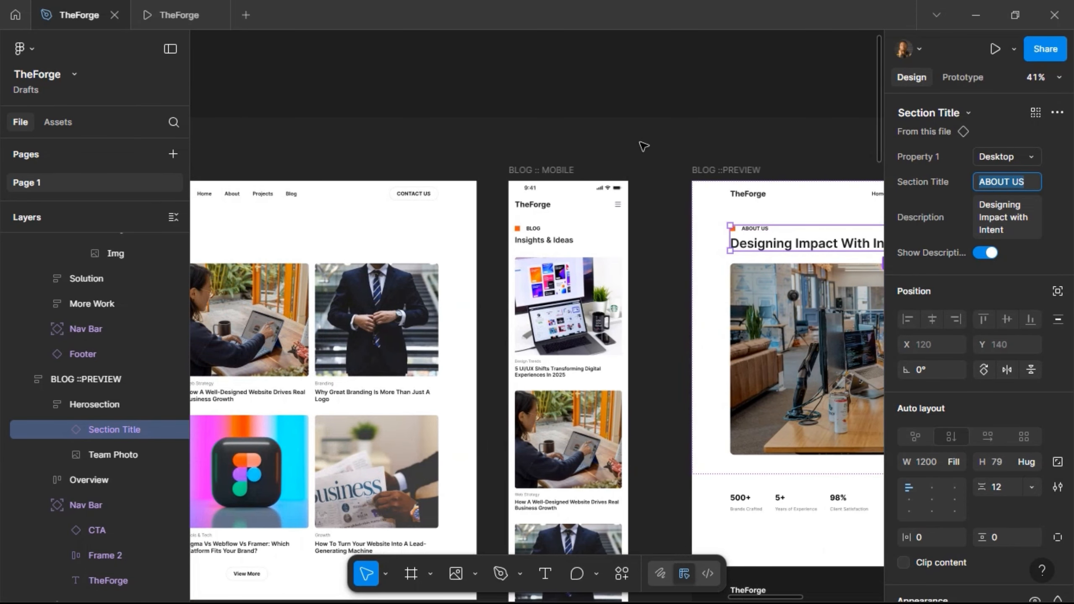
scroll(643, 146, left, 1)
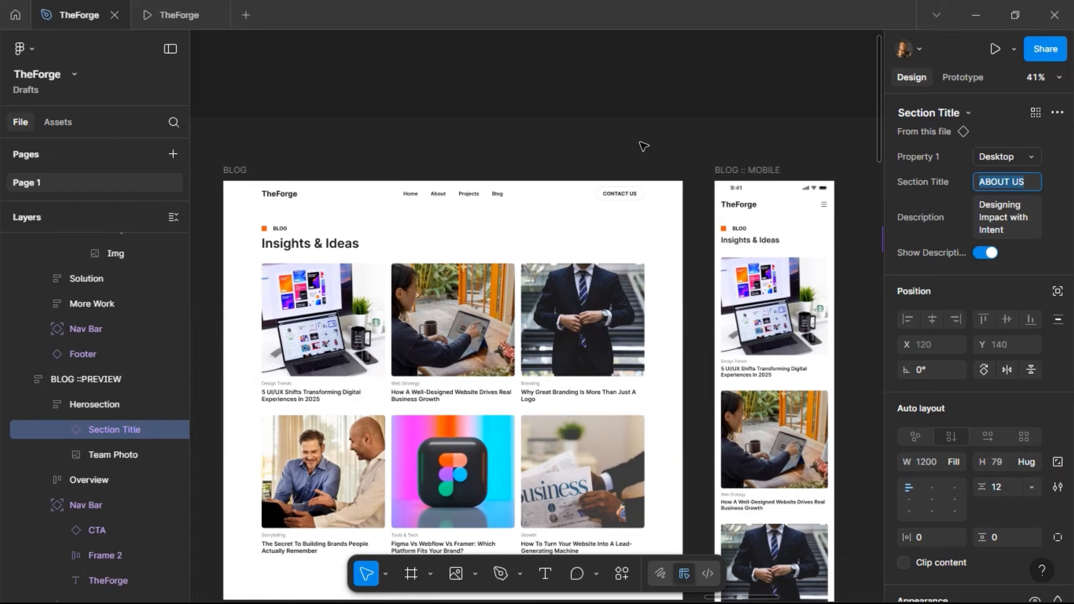
scroll(644, 146, right, 4)
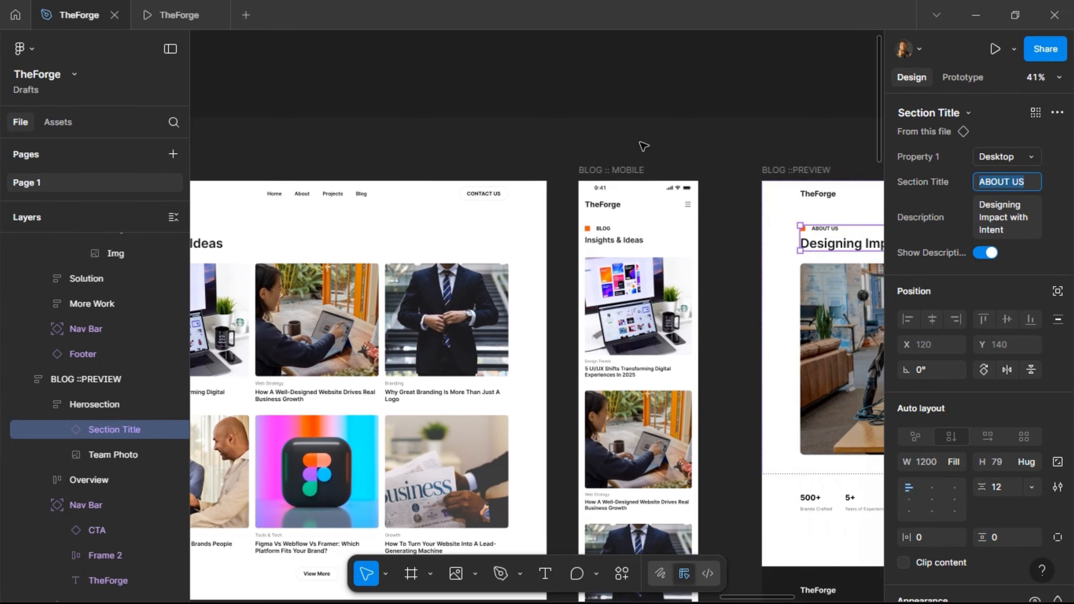
scroll(643, 146, right, 6)
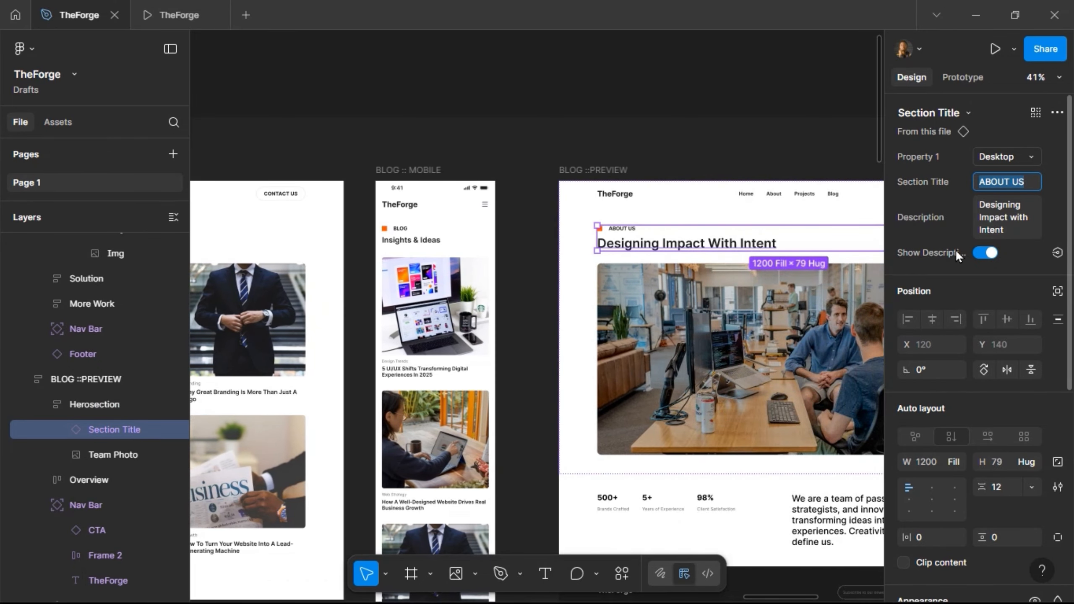
text(BRANDING)
key(Return)
- Change the Description to 'Why Great Branding Is More Than Just A Logo'
click(1005, 218)
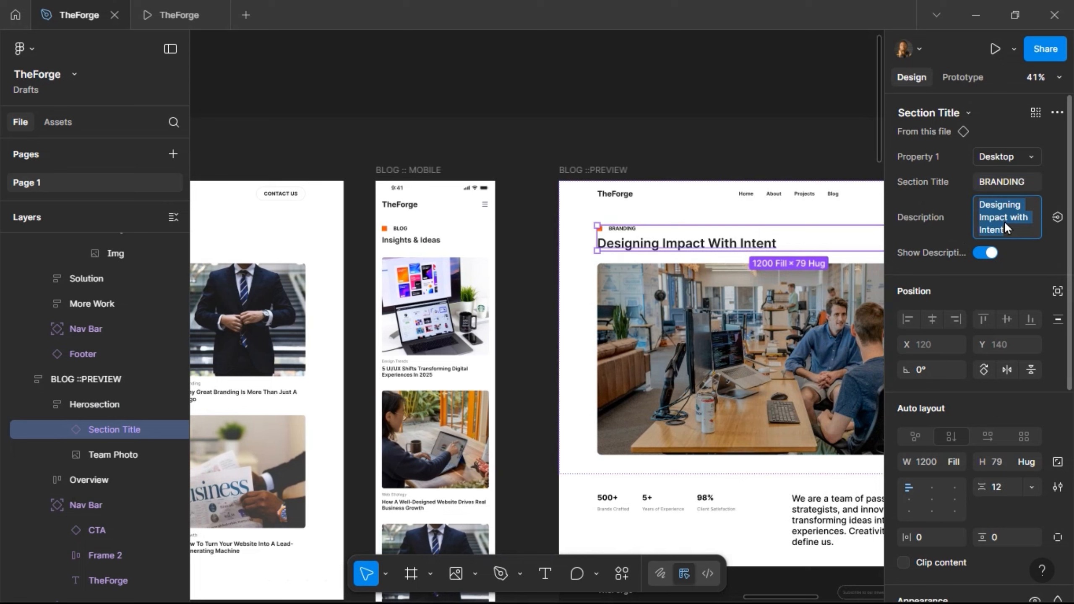
text(Why Great)
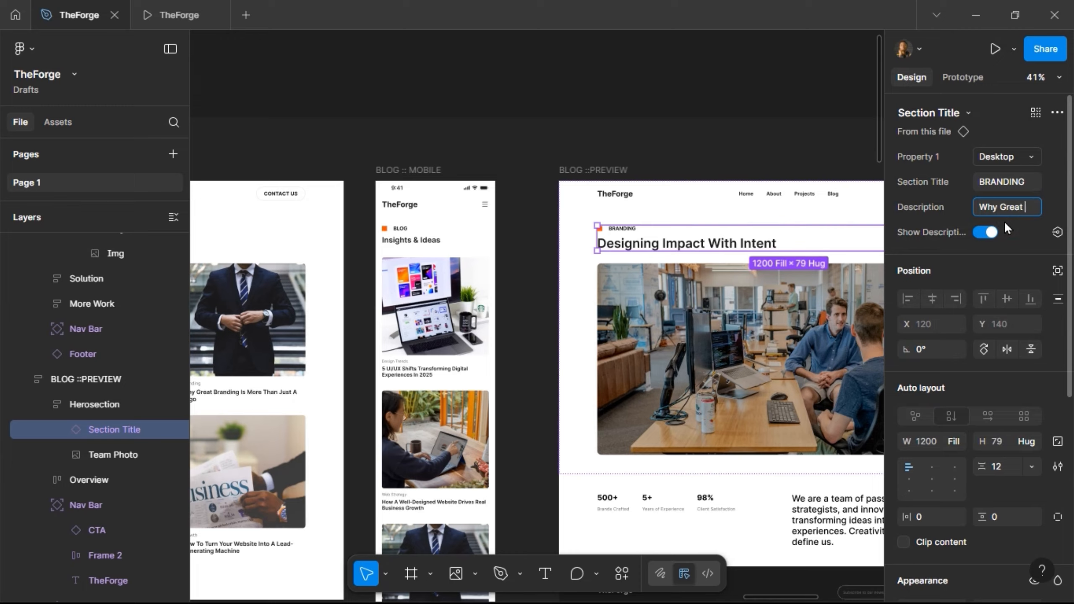
text( Branding)
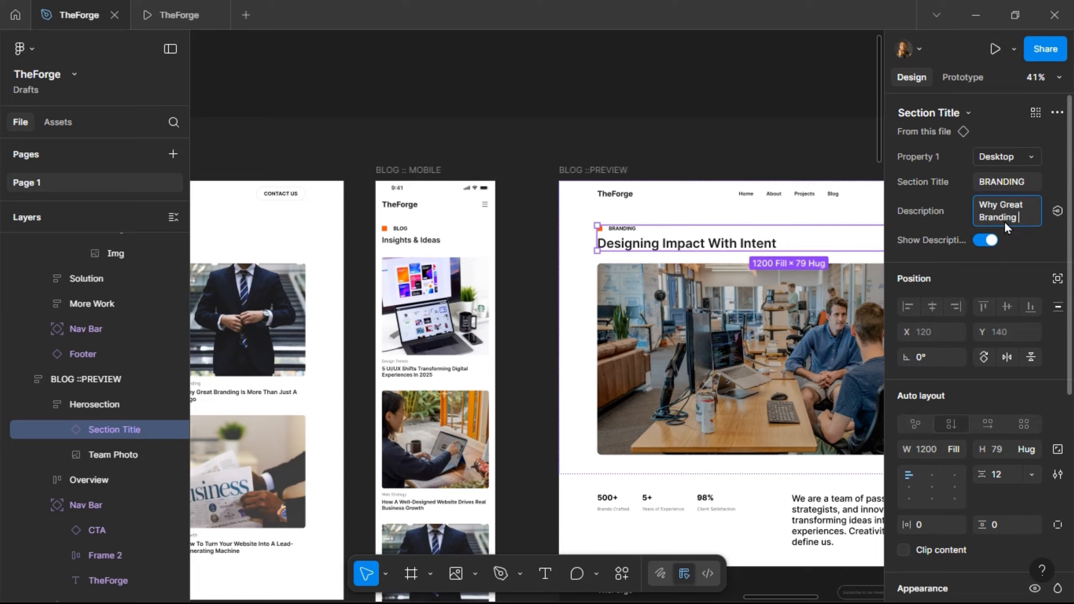
text( is More)
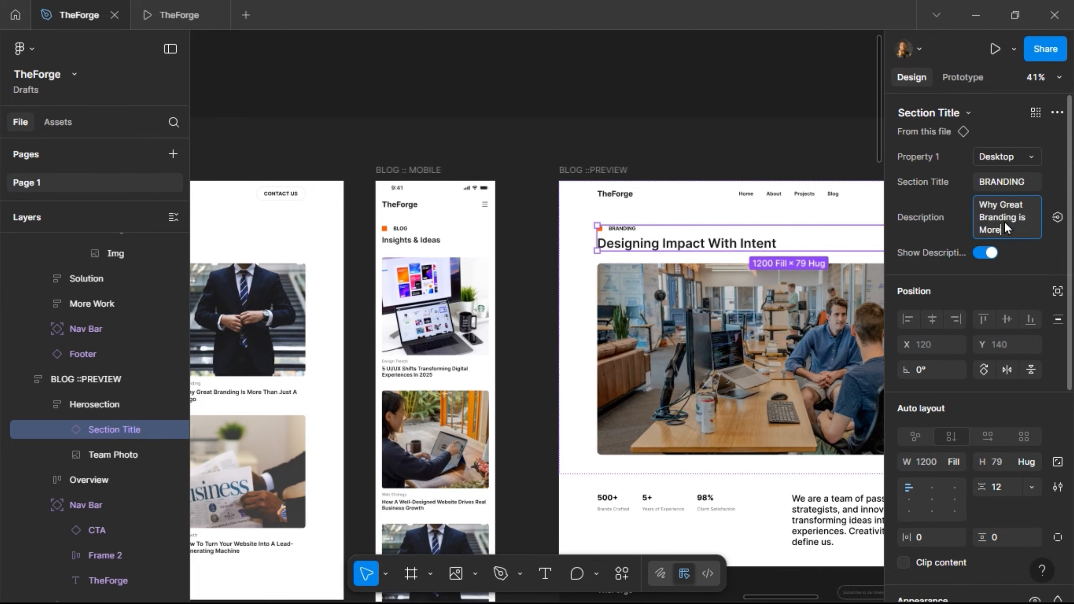
text( than Just a Logo)
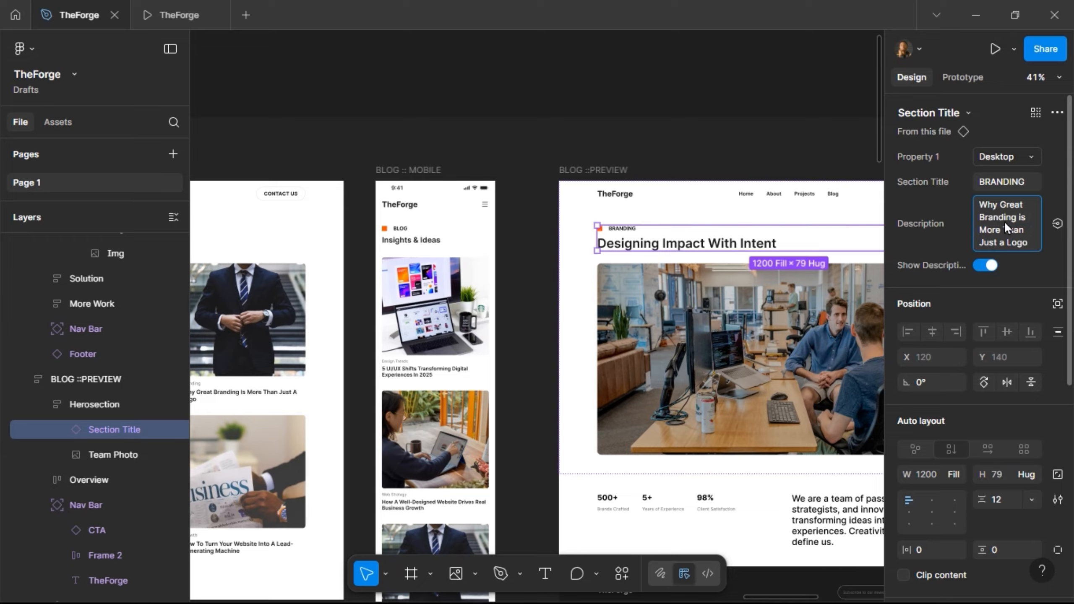
key(Return)
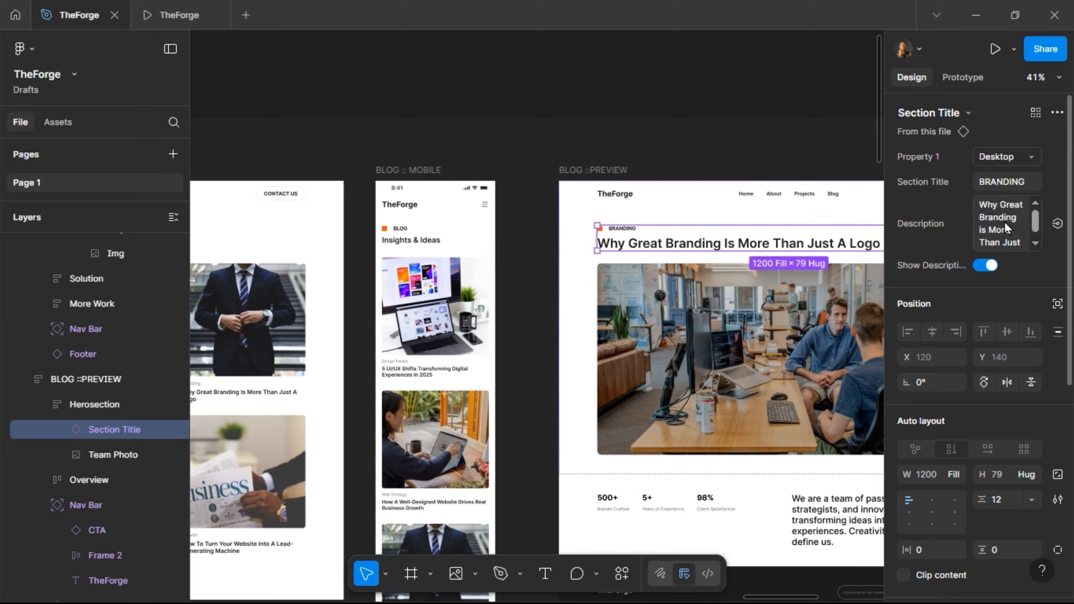
- Launch the Unsplash plugin on the preview page's team photo
click(653, 332)
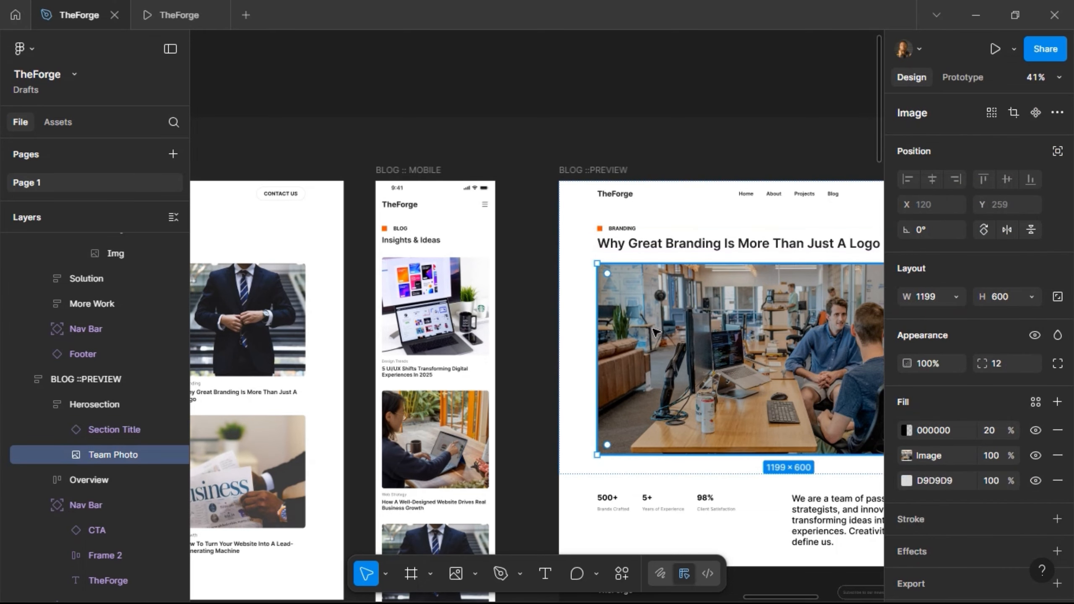
right_click(671, 386)
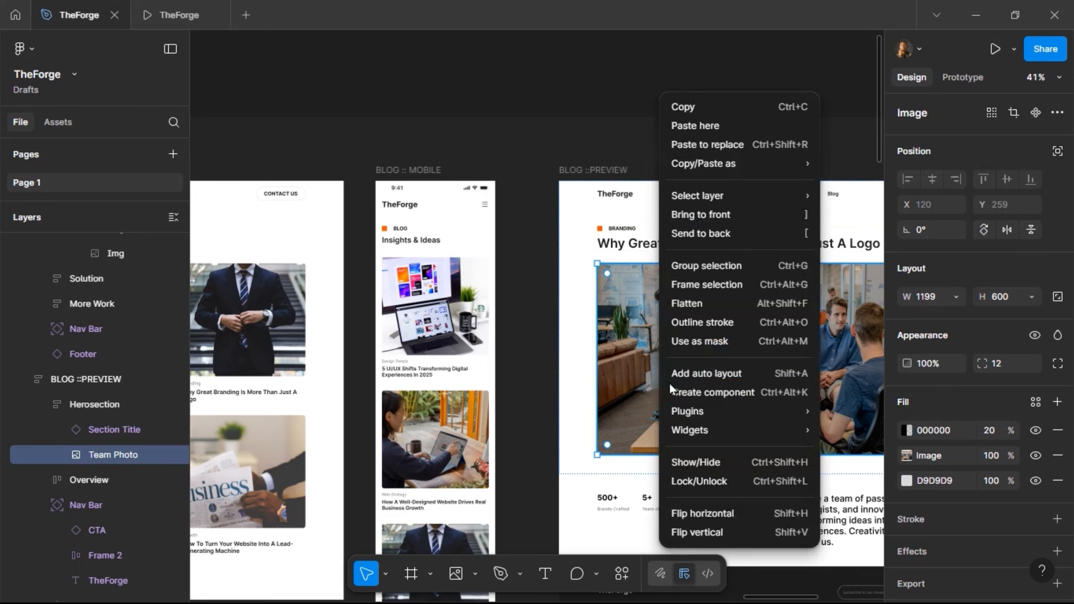
mouse_move(703, 413)
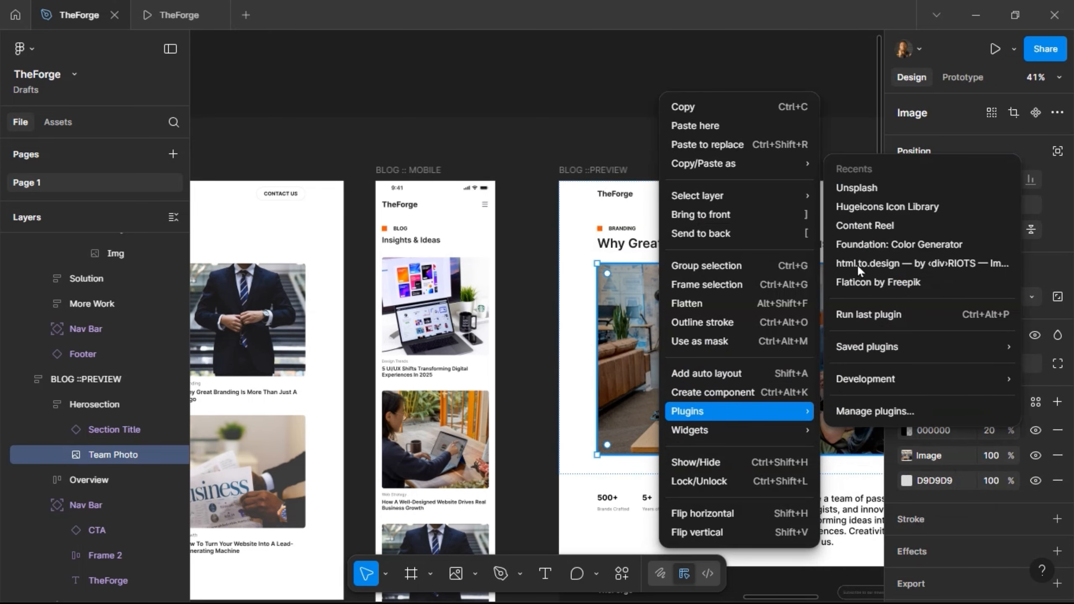
click(848, 189)
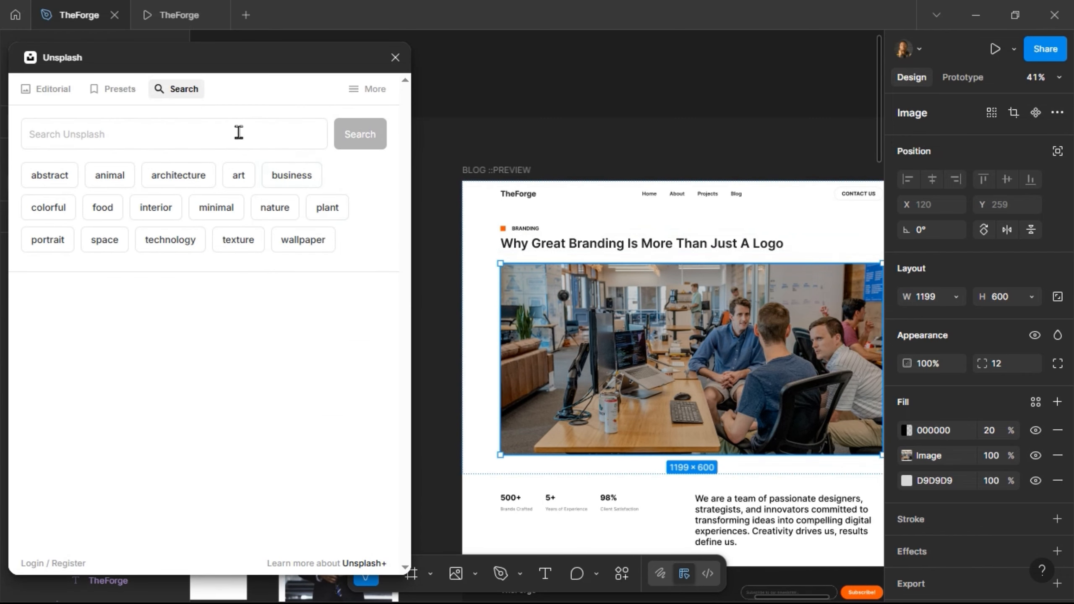
- Search Unsplash for 'business', fill the photo with the suit image, and close the plugin
click(239, 127)
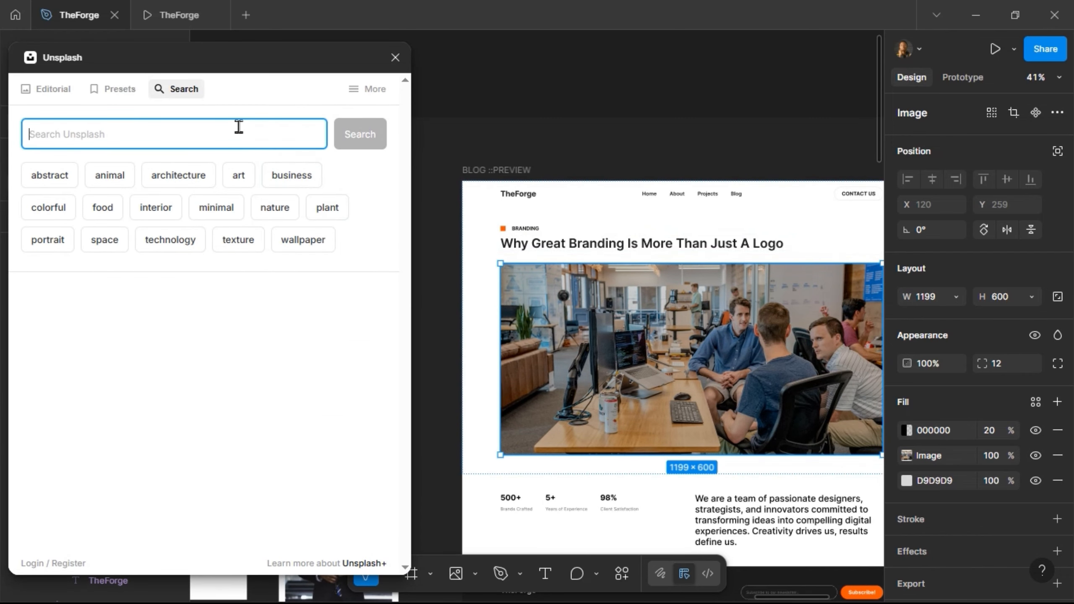
text(buesin)
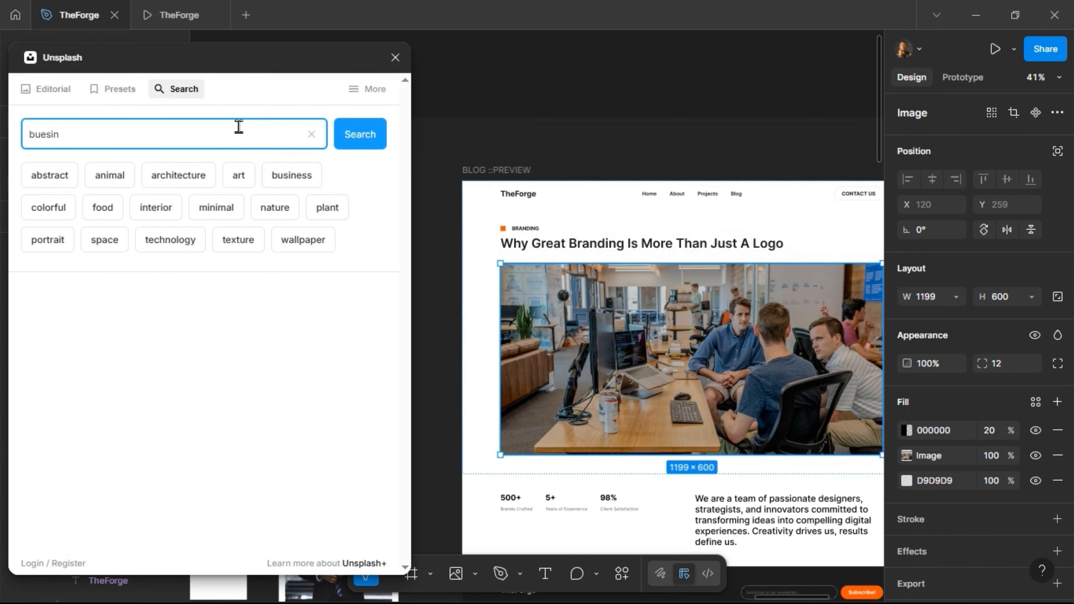
key(BackSpace)
key(BackSpace)
key(BackSpace)
key(BackSpace)
text(siness)
key(Return)
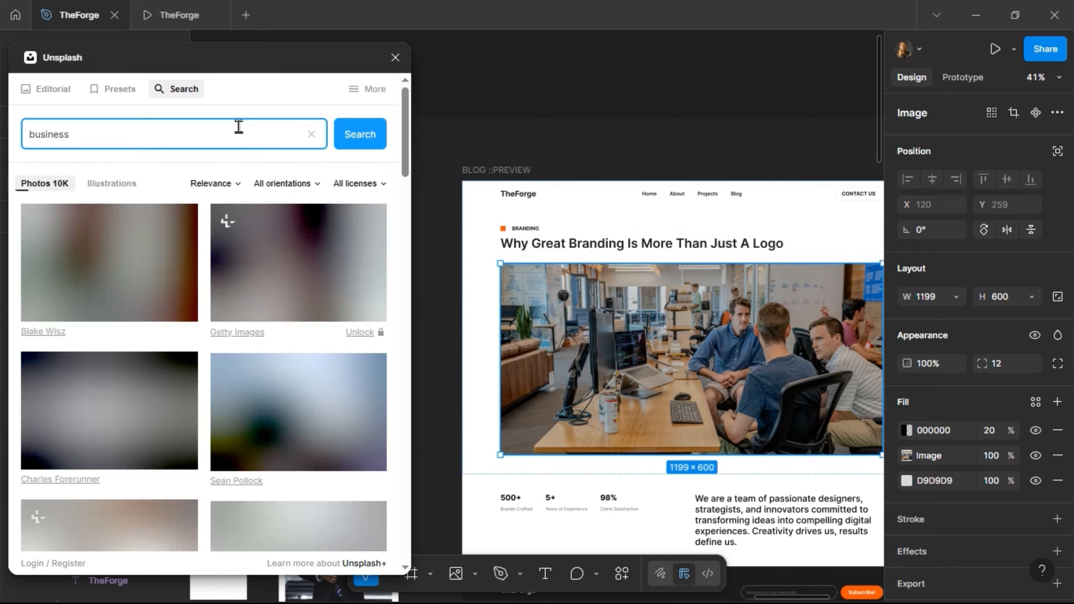
scroll(108, 322, down, 5)
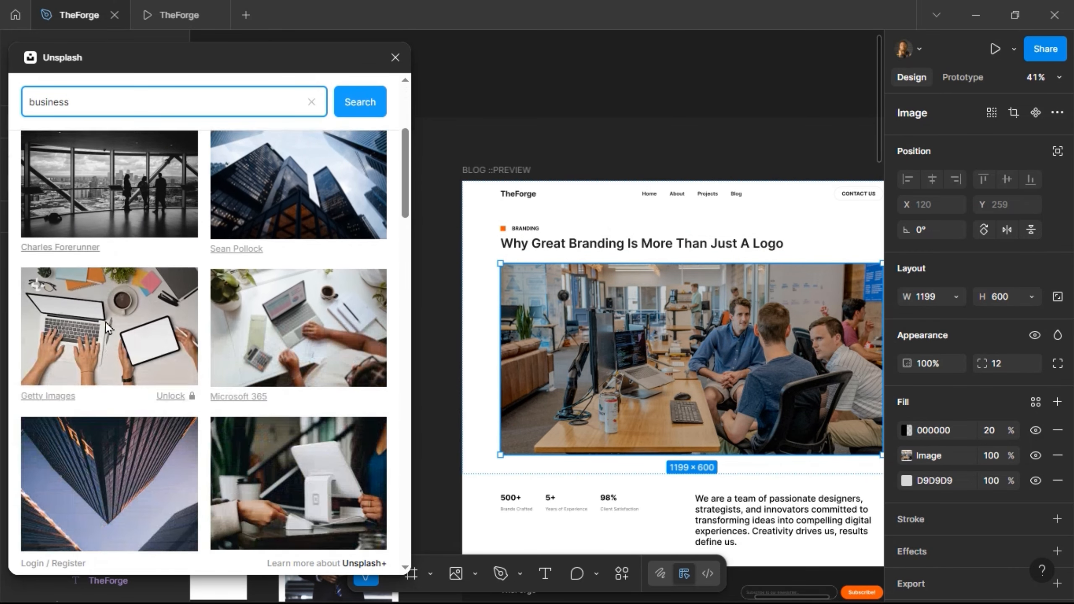
scroll(111, 313, down, 10)
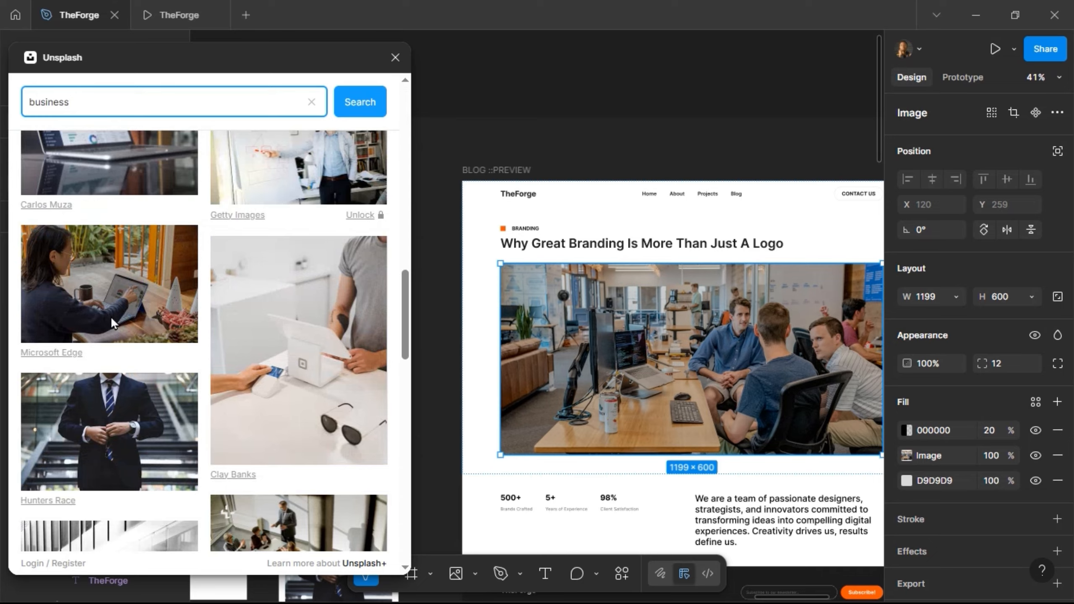
scroll(108, 302, up, 2)
click(106, 281)
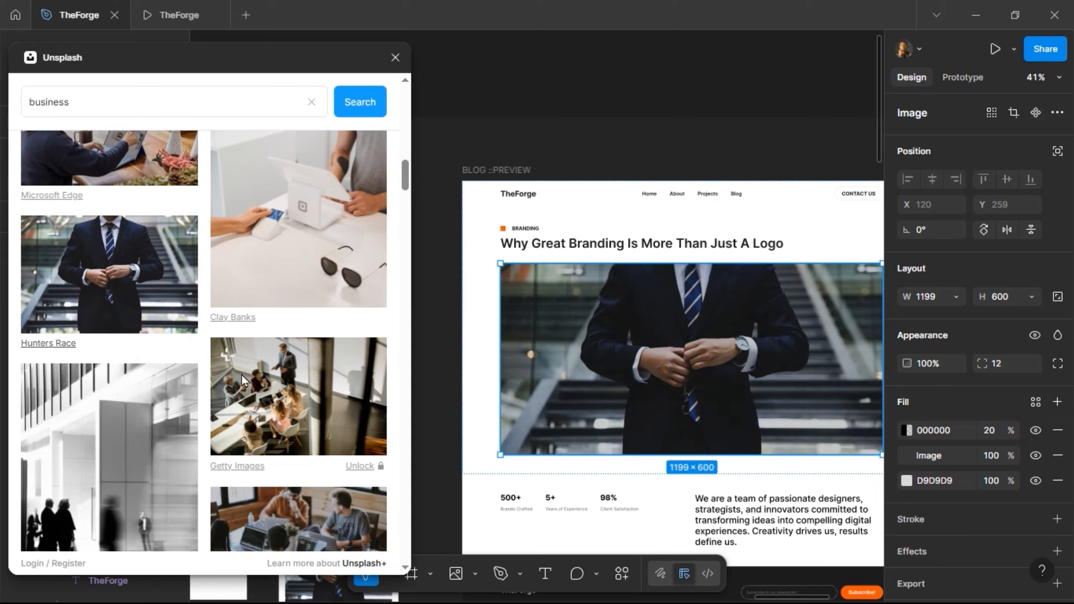
click(396, 57)
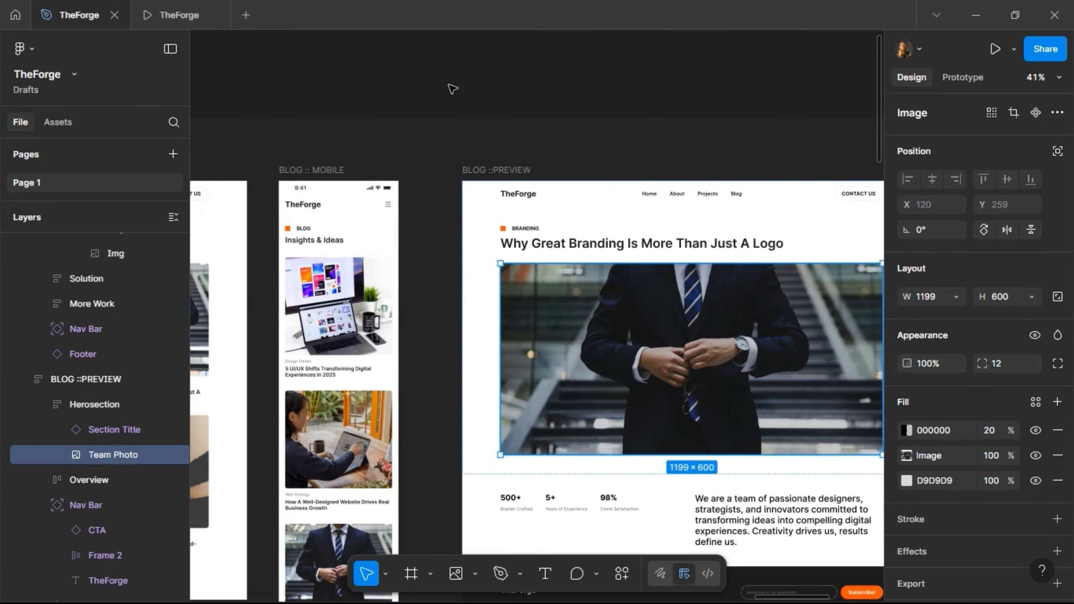
- Add a 'MAY, 2025' date line below the preview headline
click(452, 89)
scroll(438, 242, right, 5)
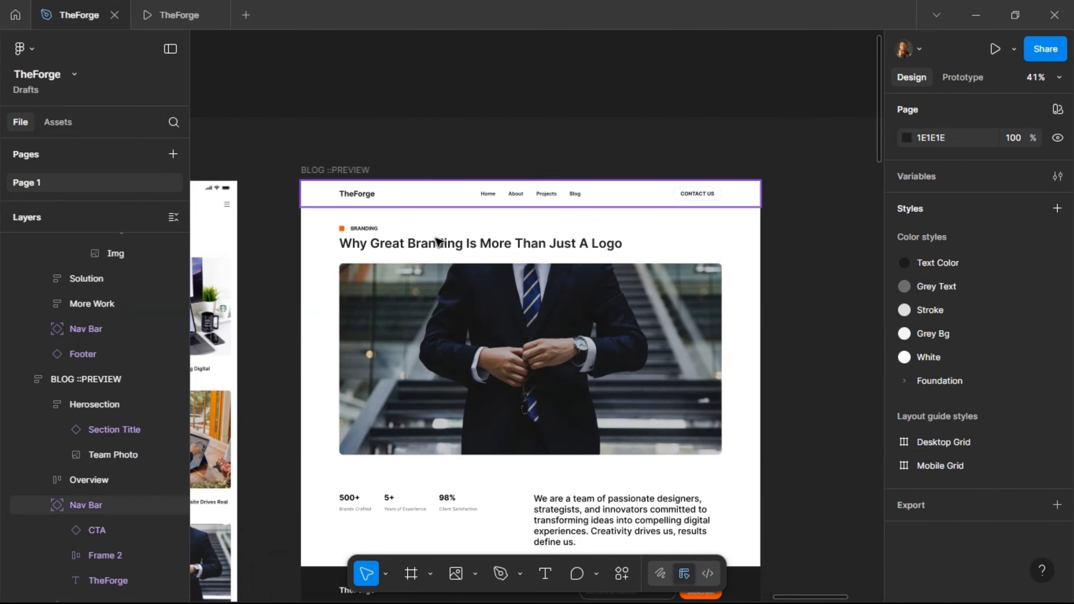
scroll(401, 250, up, 2)
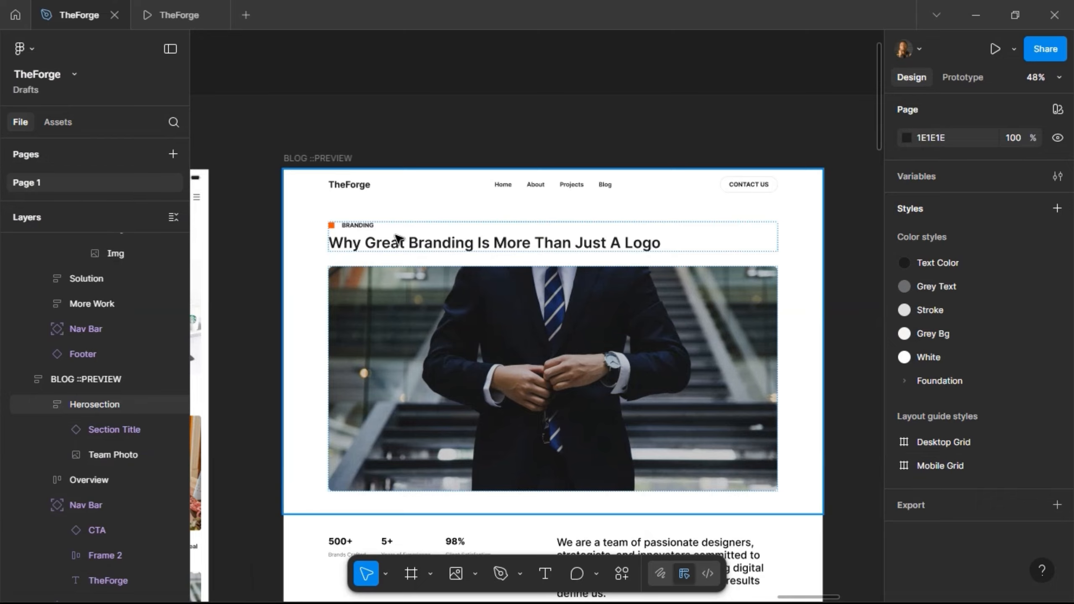
click(397, 237)
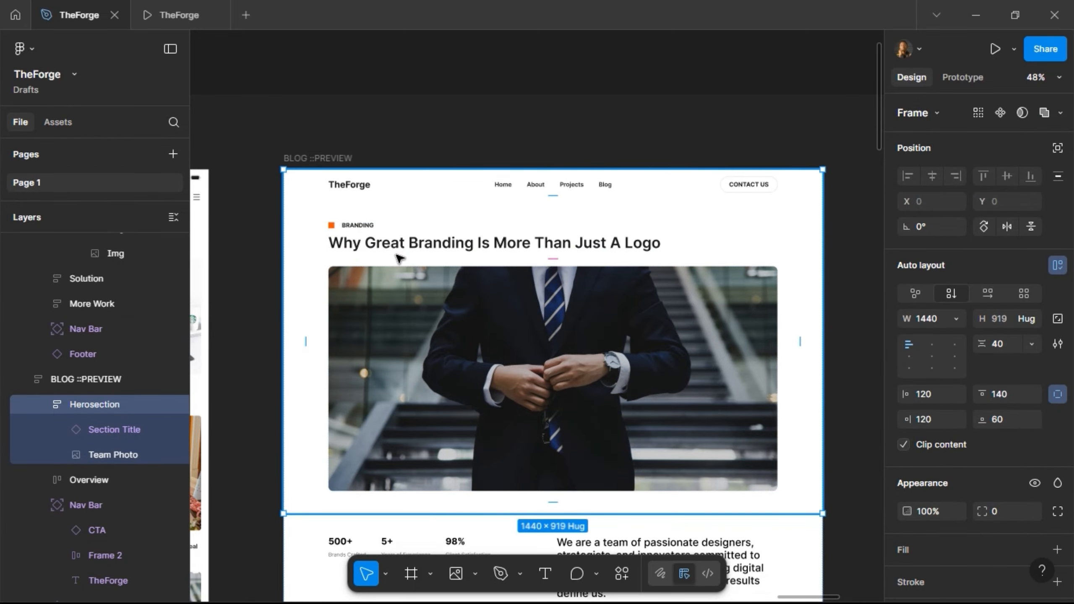
click(398, 253)
click(545, 574)
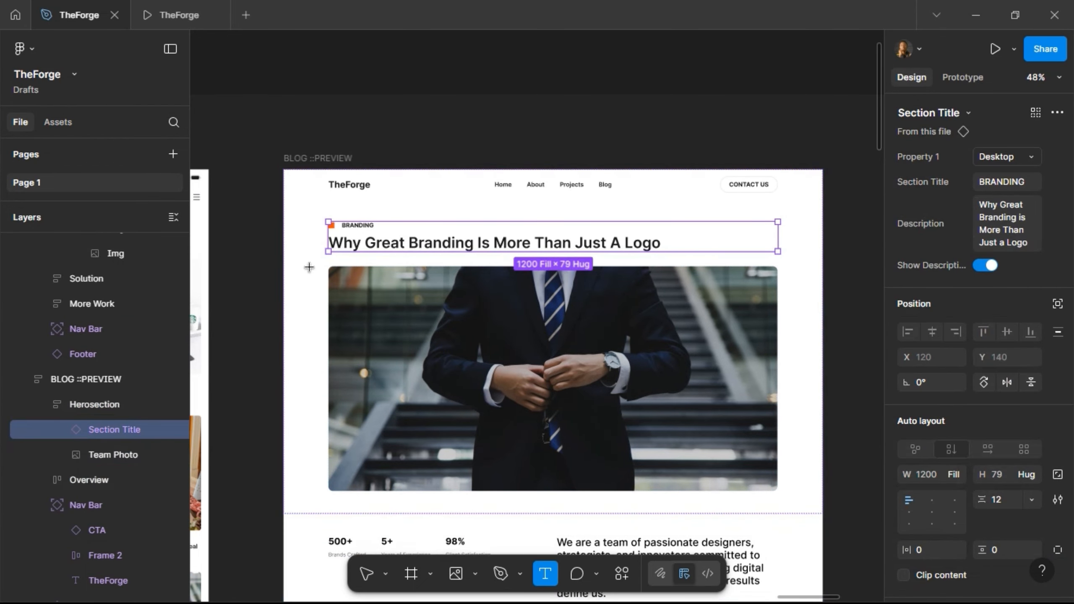
click(414, 368)
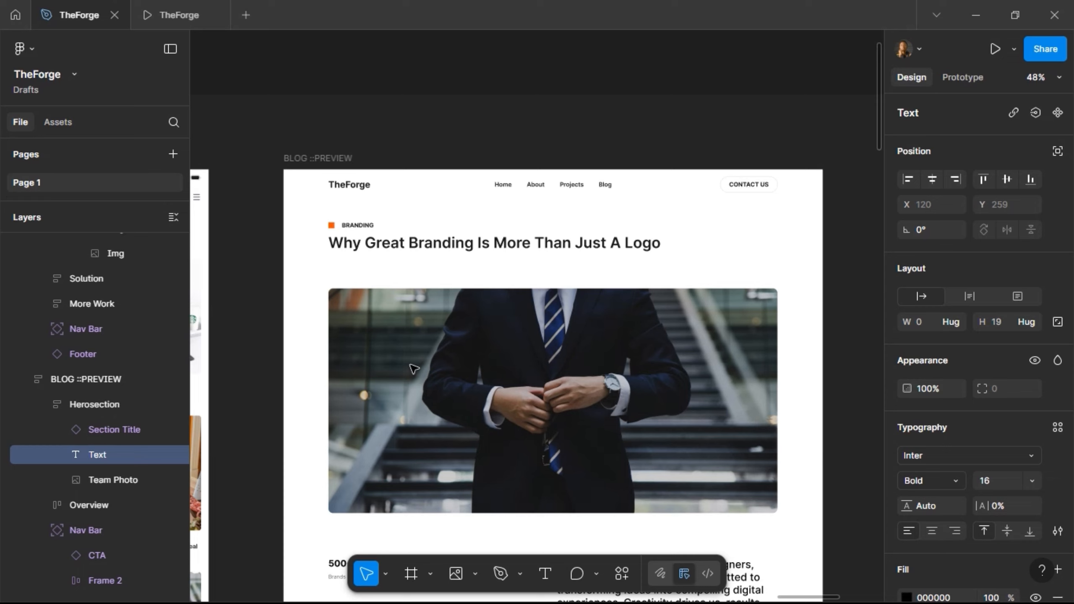
text(MAY, 2020)
key(BackSpace)
text(5)
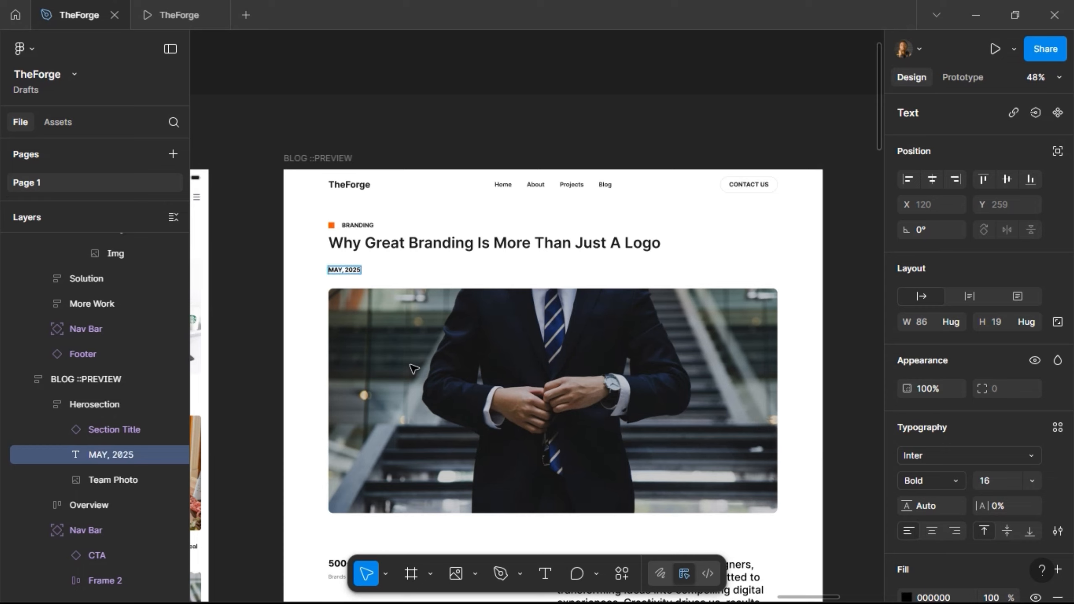
key(Escape)
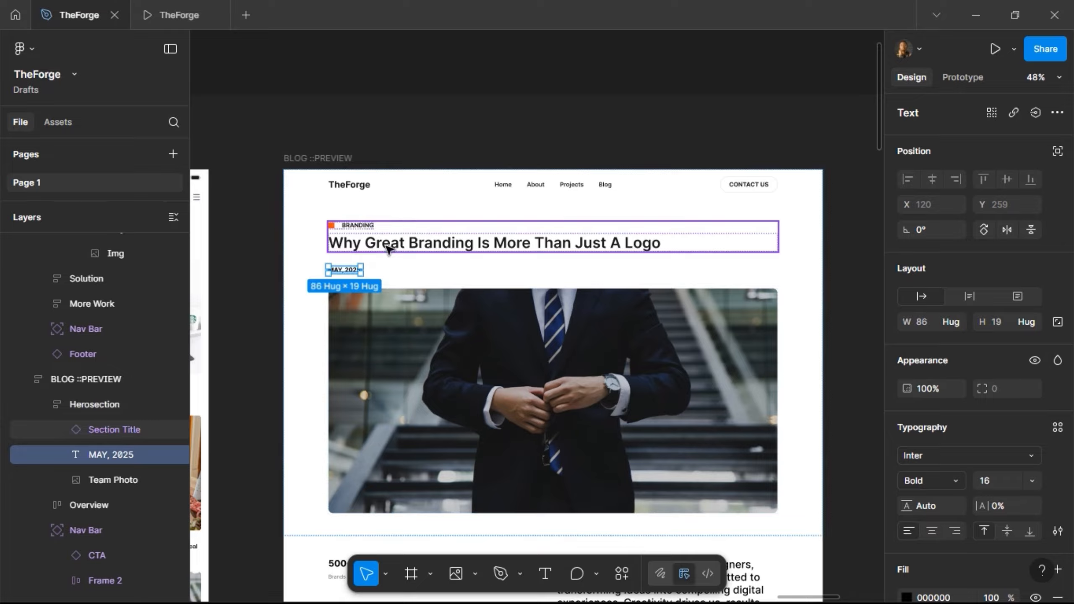
- Reduce the Herosection's auto-layout item spacing from 40 to 20
shift+click(389, 250)
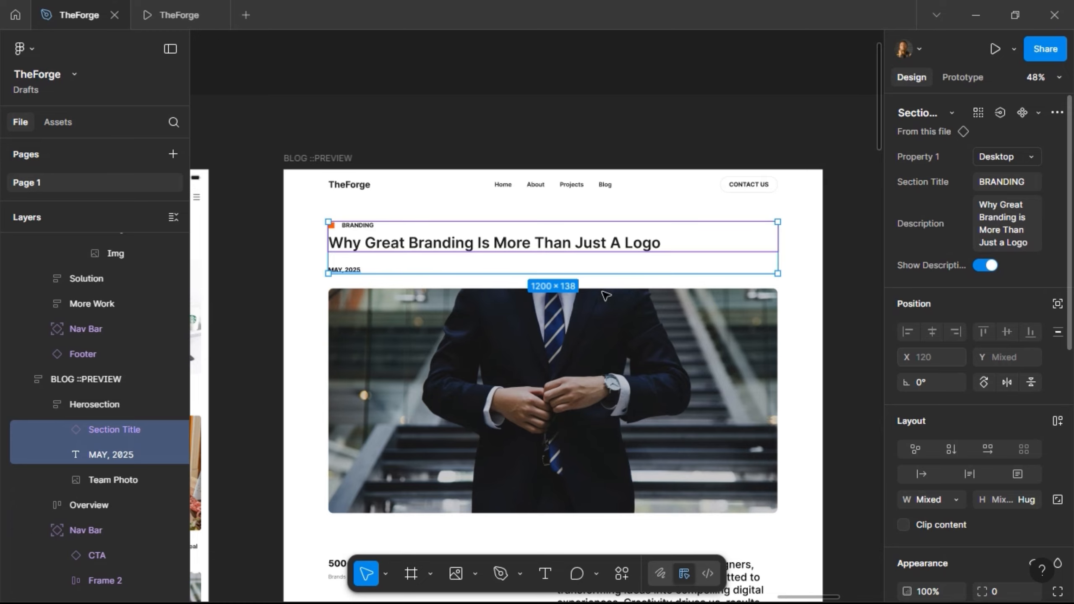
click(300, 284)
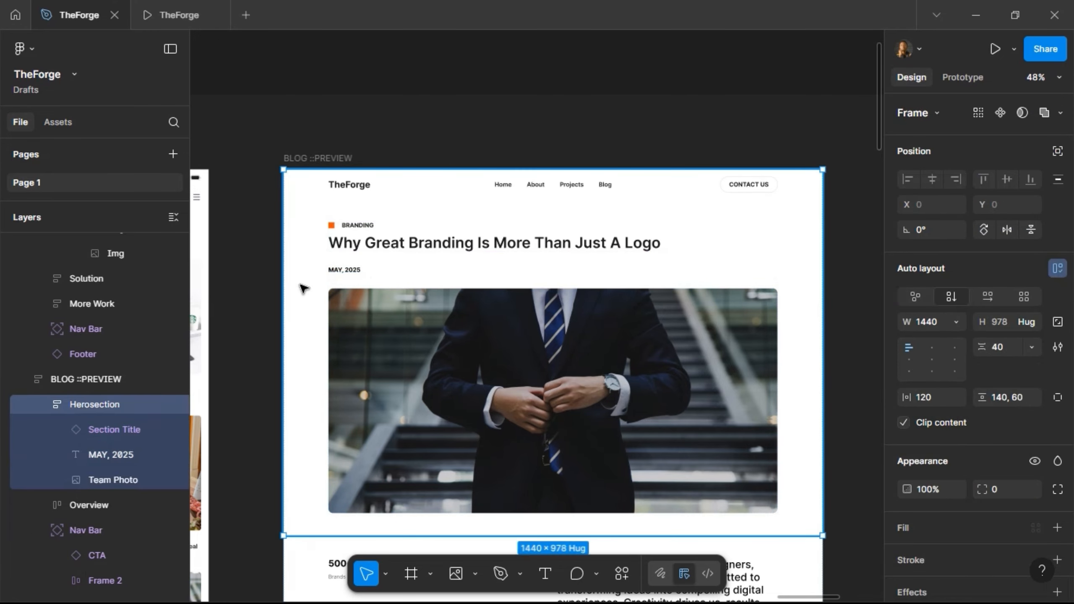
click(1013, 349)
text(20)
key(Return)
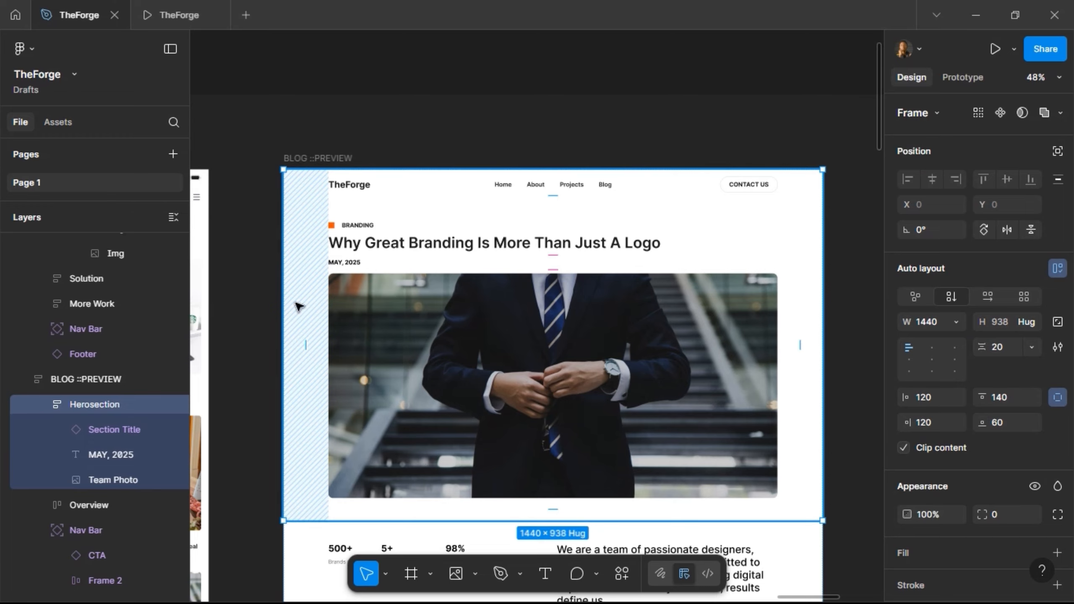
click(207, 332)
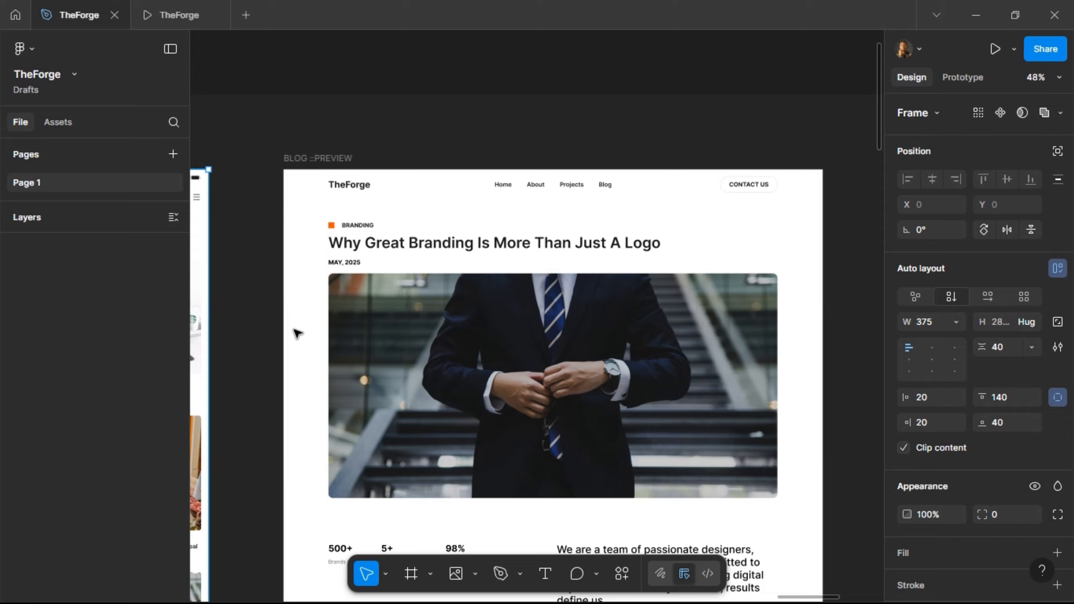
scroll(297, 333, down, 5)
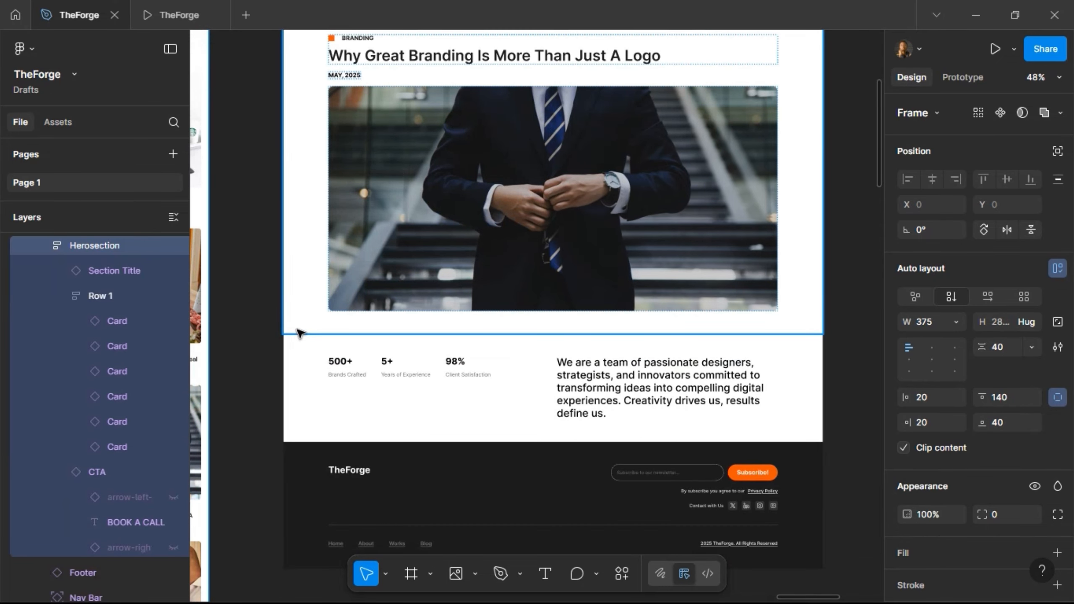
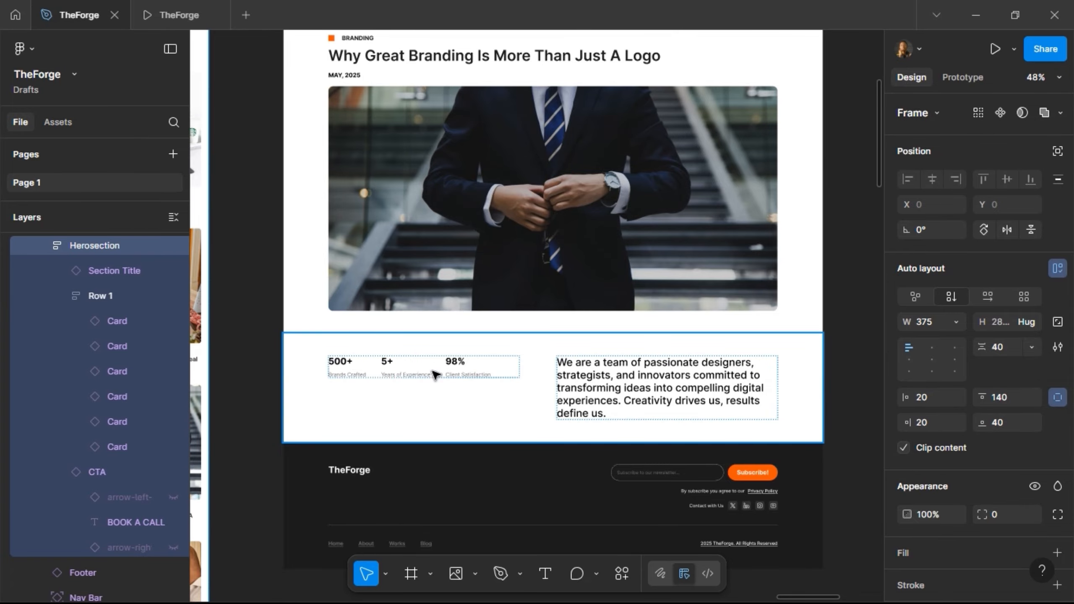
- Delete the stats row from the Overview section
click(443, 396)
double_click(451, 397)
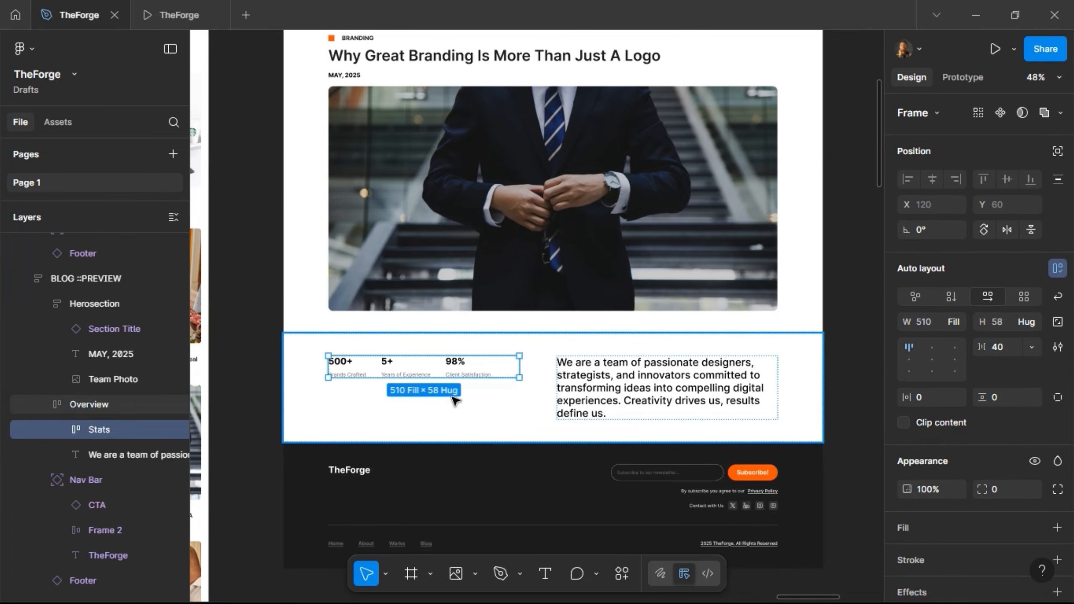
key(Delete)
- Set the Overview paragraph's width to Fill container
click(463, 390)
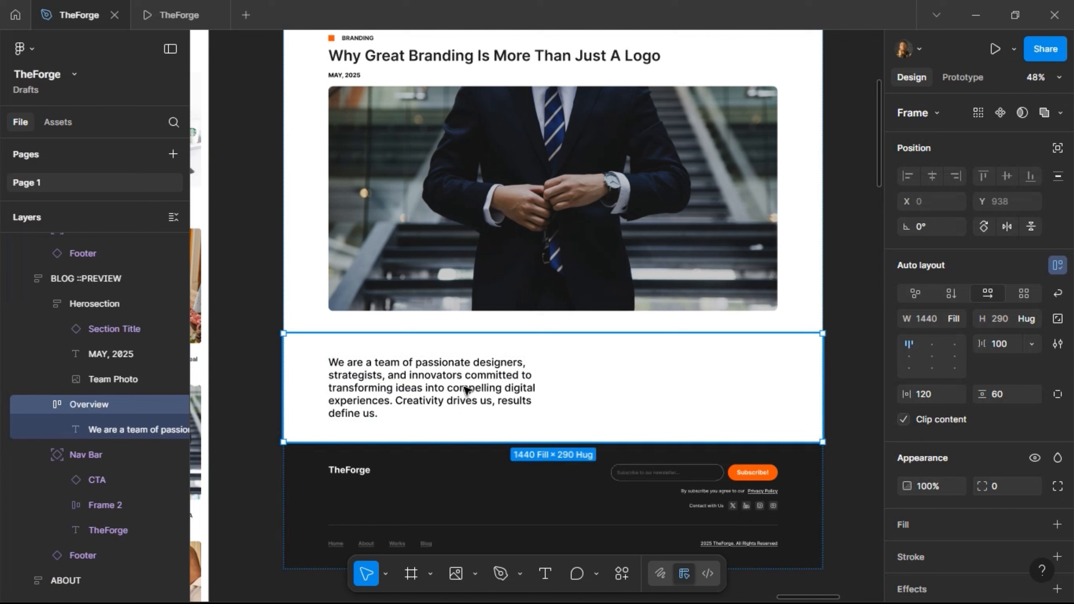
click(466, 390)
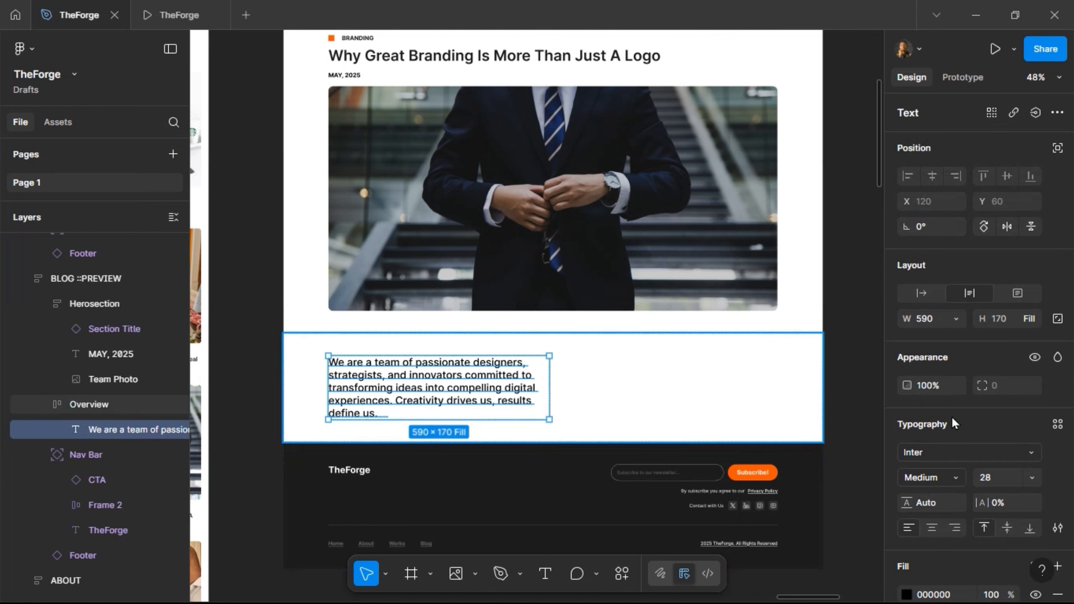
click(957, 319)
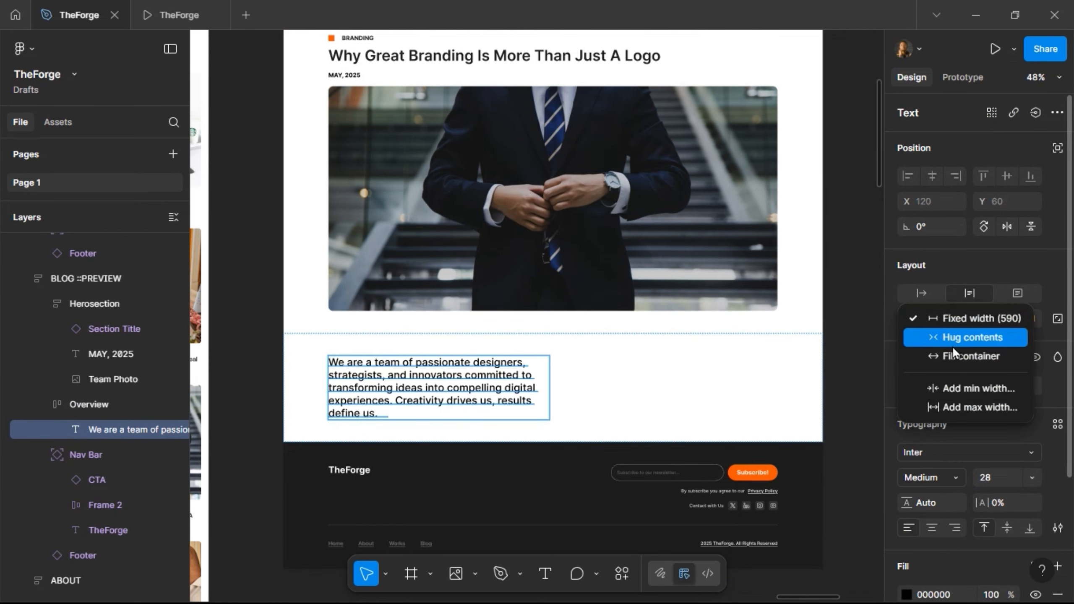
click(953, 345)
click(955, 325)
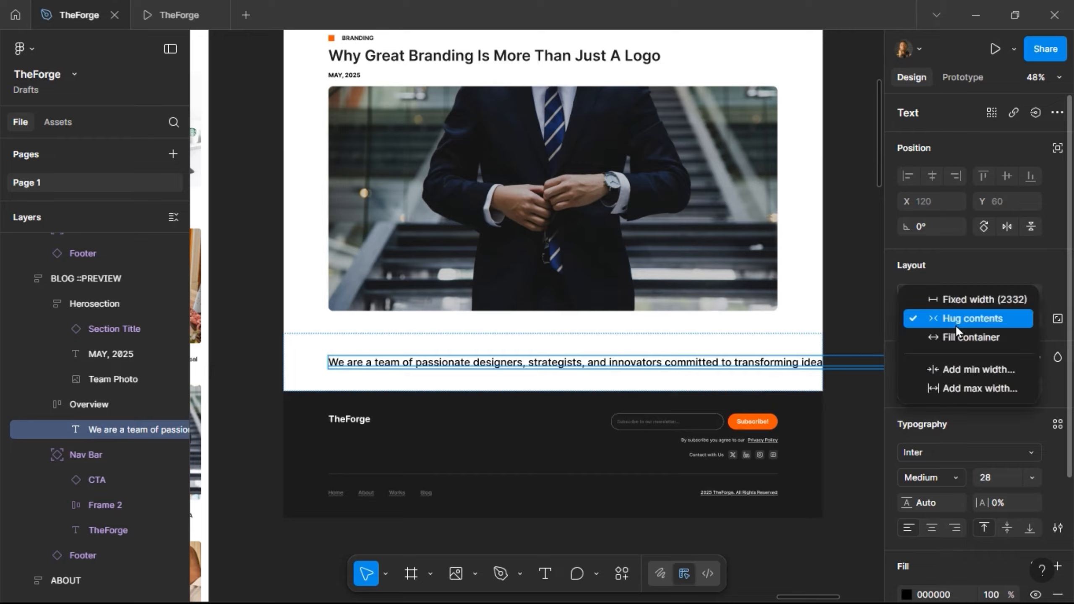
click(955, 342)
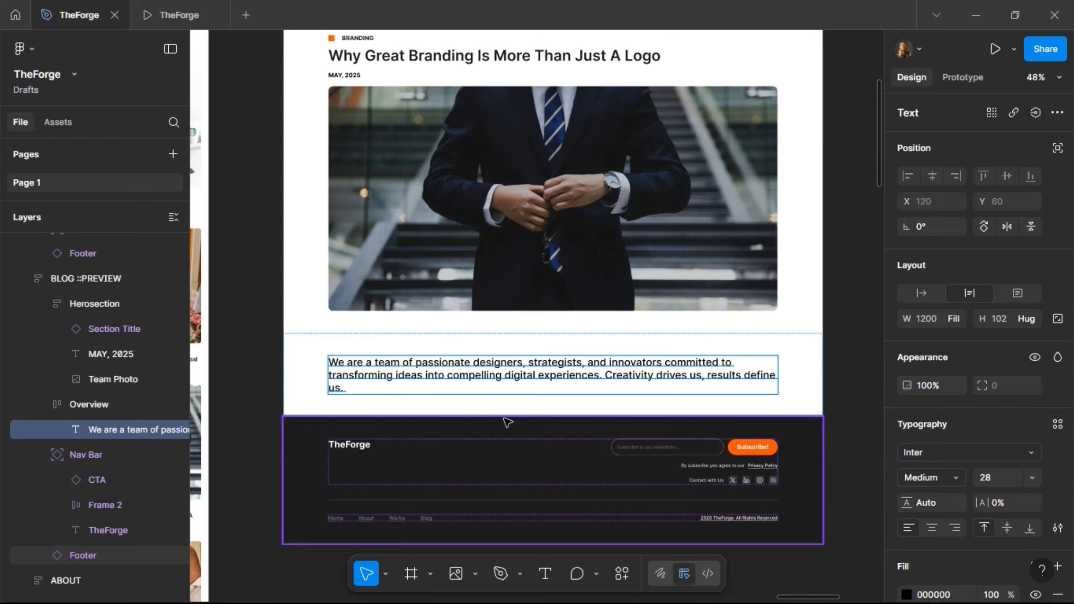
- Change the paragraph's font size from 28 to 16
click(996, 485)
text(1)
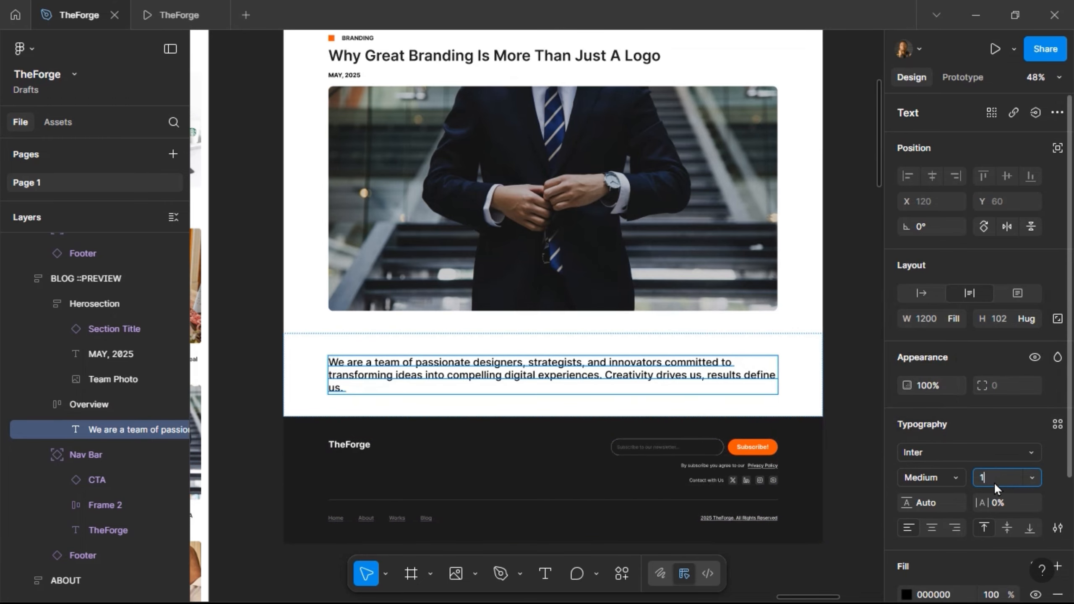
text(6)
key(Return)
scroll(500, 371, up, 3)
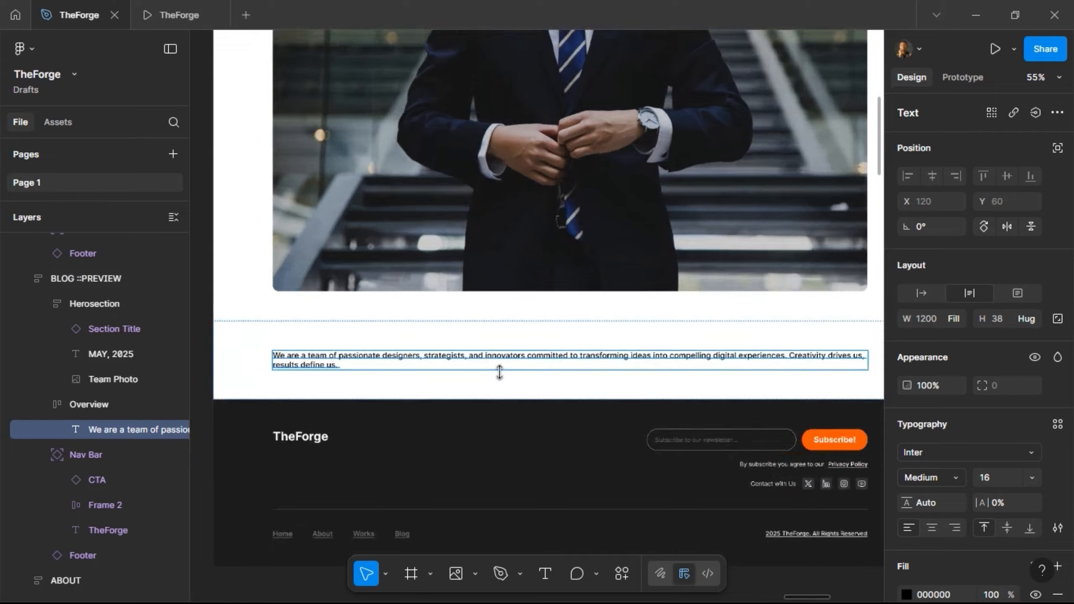
- In Sticky Notes, select the Blog Preview article text from Introduction through the conclusion
click(976, 15)
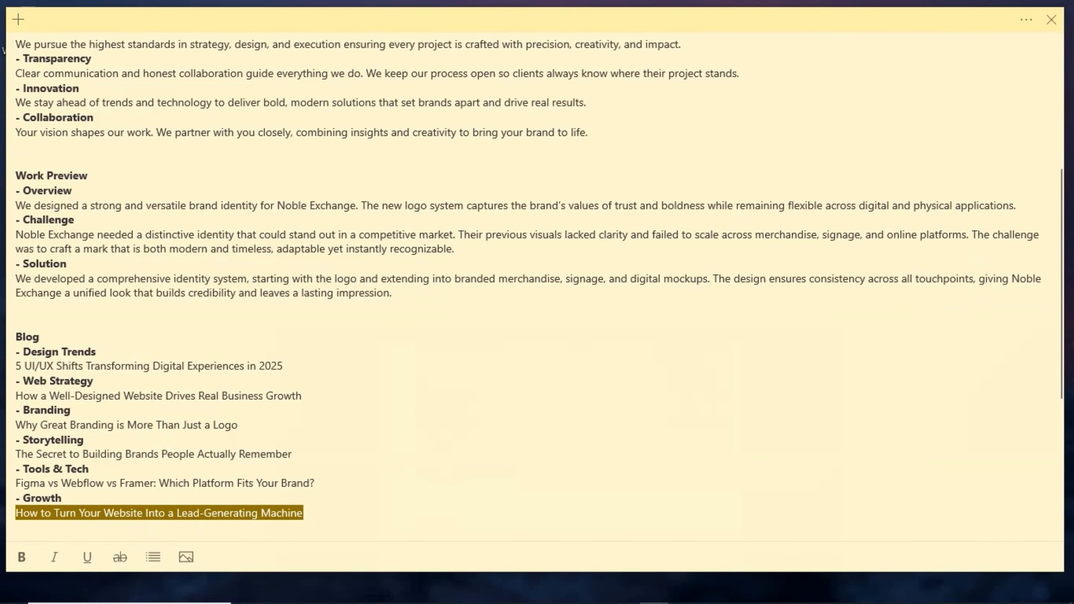
scroll(52, 382, down, 5)
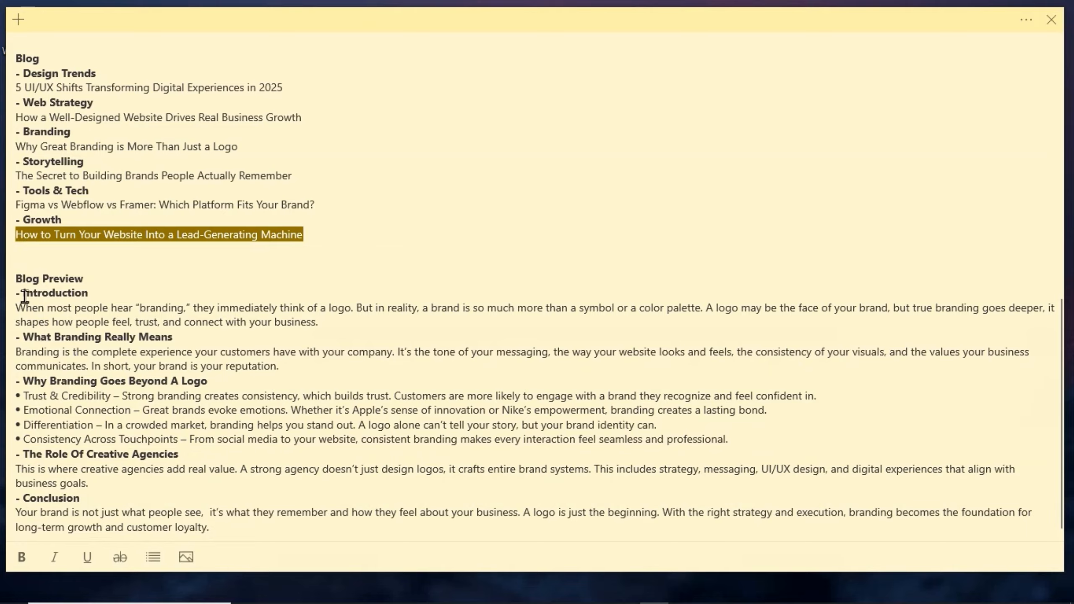
drag(24, 294, 237, 544)
key(ctrl+c)
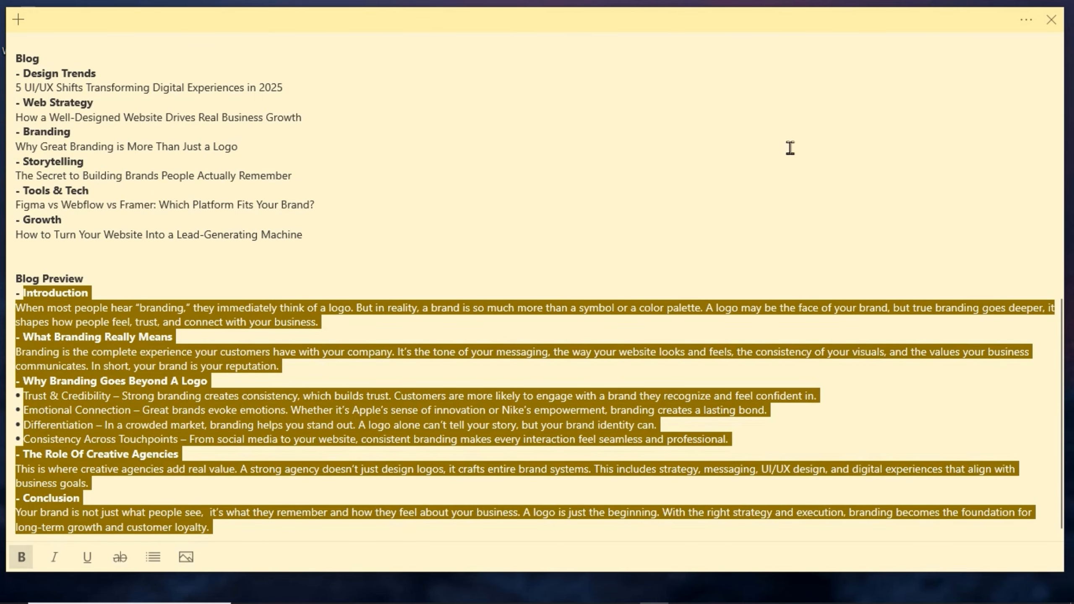
- Paste the branding article over the Overview paragraph's old text
click(501, 596)
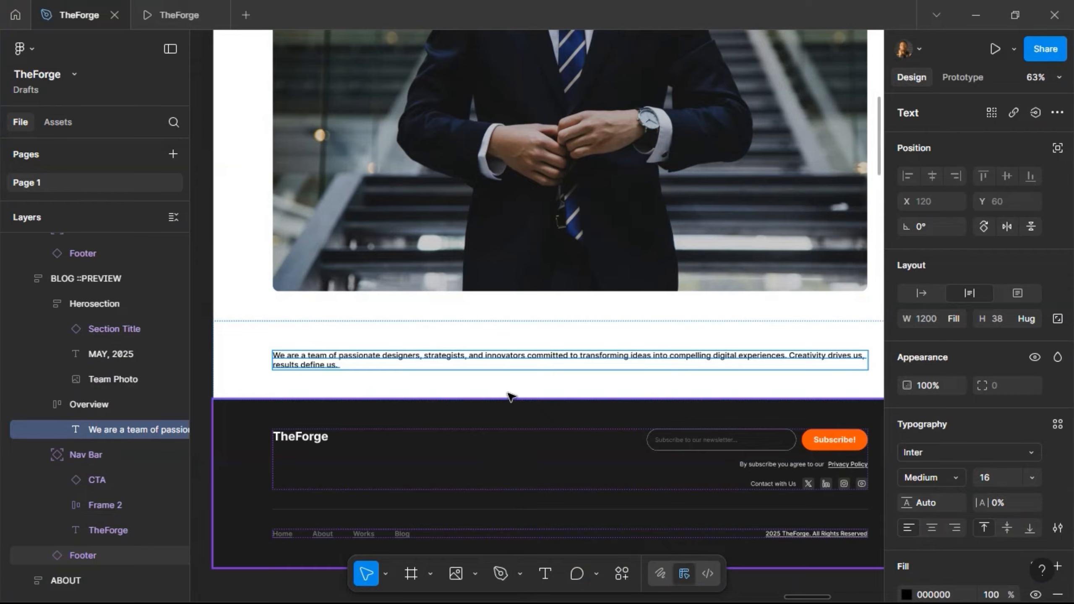
double_click(514, 361)
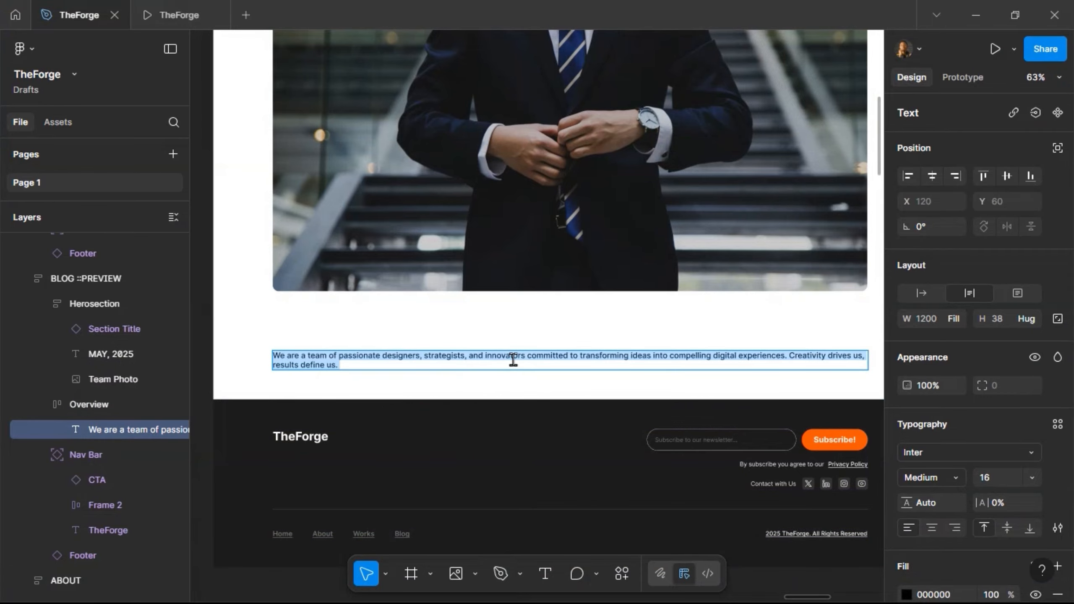
key(ctrl+v)
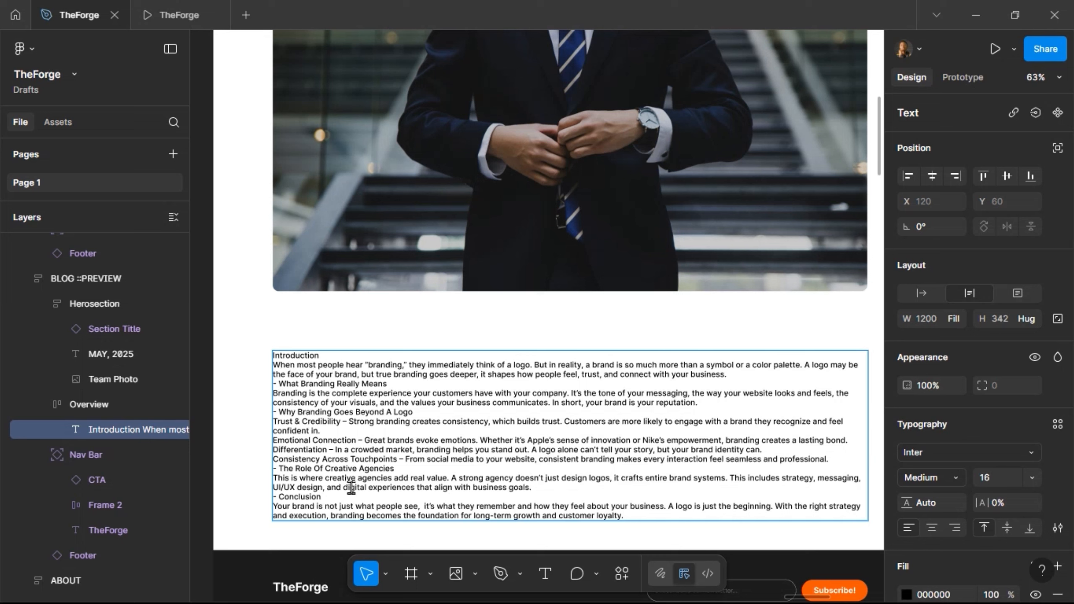
- Remove dashes and add blank lines before 'What Branding Really Means' and 'Why Branding Goes Beyond A Logo'
key(BackSpace)
key(BackSpace)
key(BackSpace)
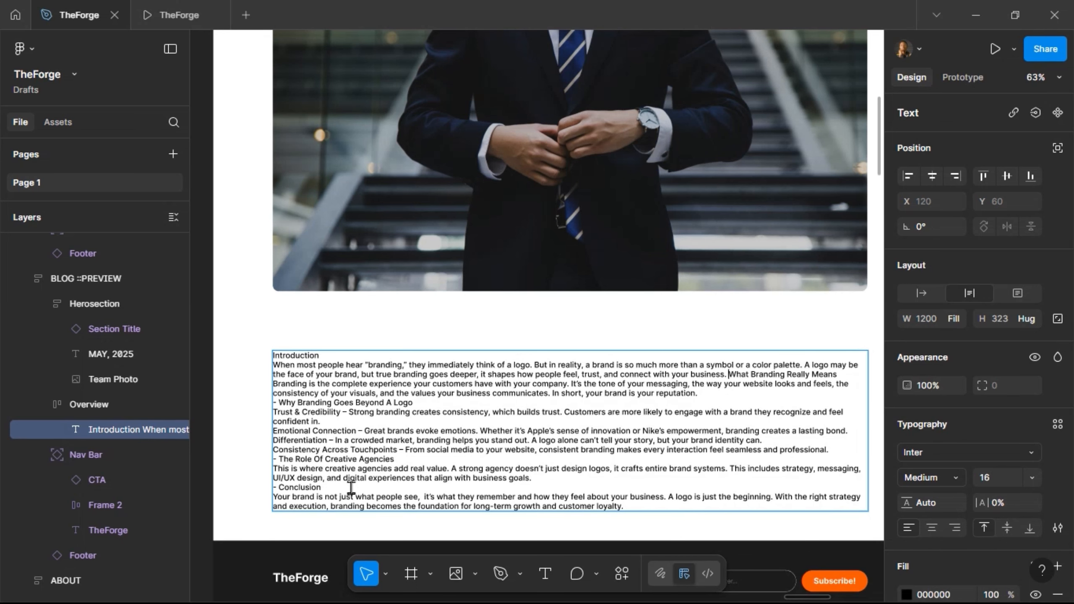
key(Return)
key(Return)
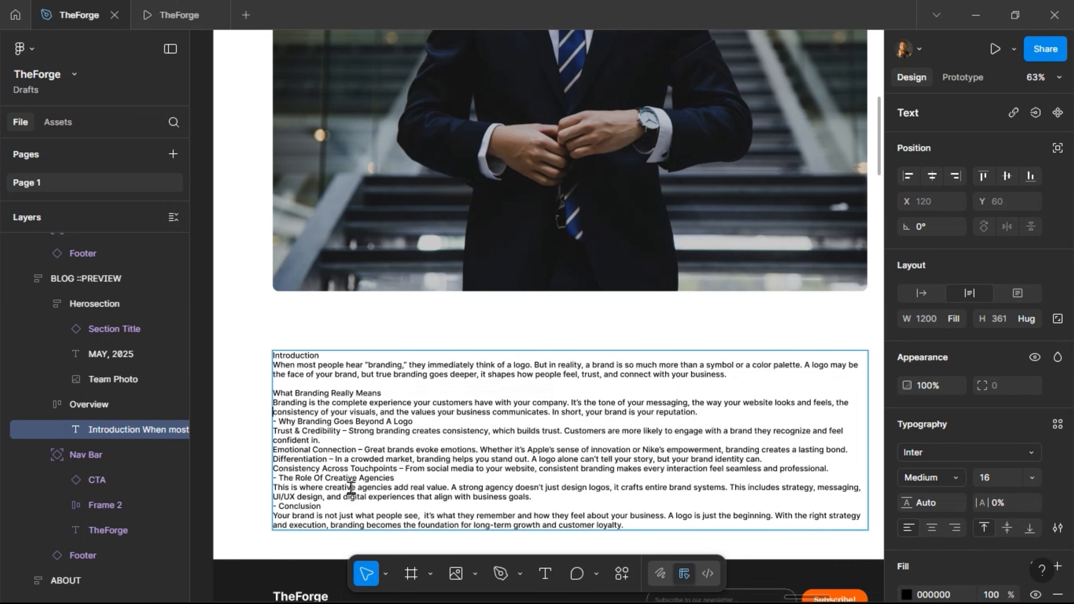
key(BackSpace)
key(BackSpace)
key(BackSpace)
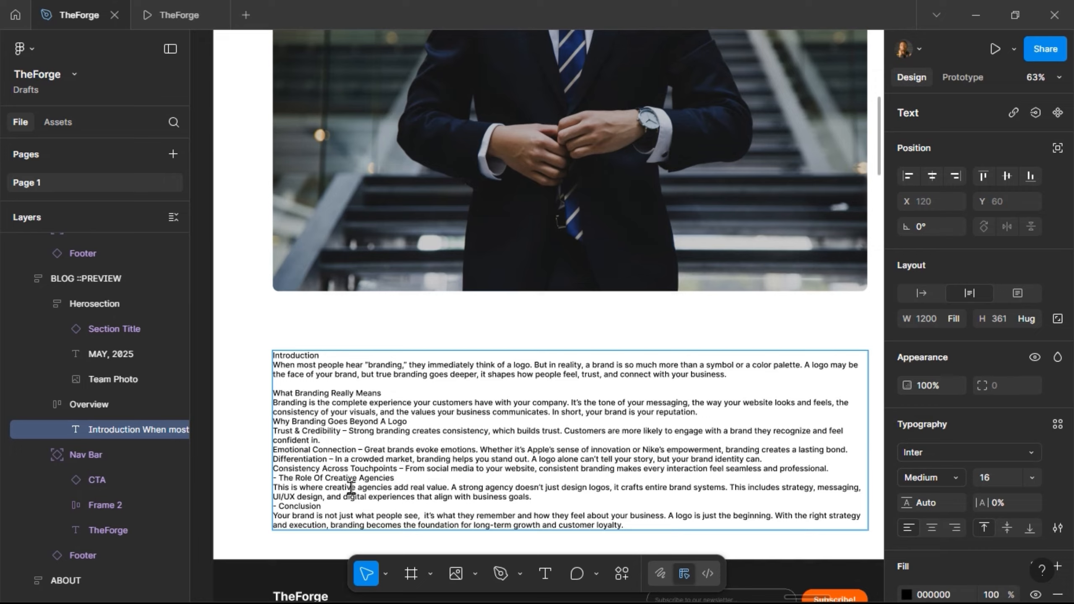
key(Return)
key(Return)
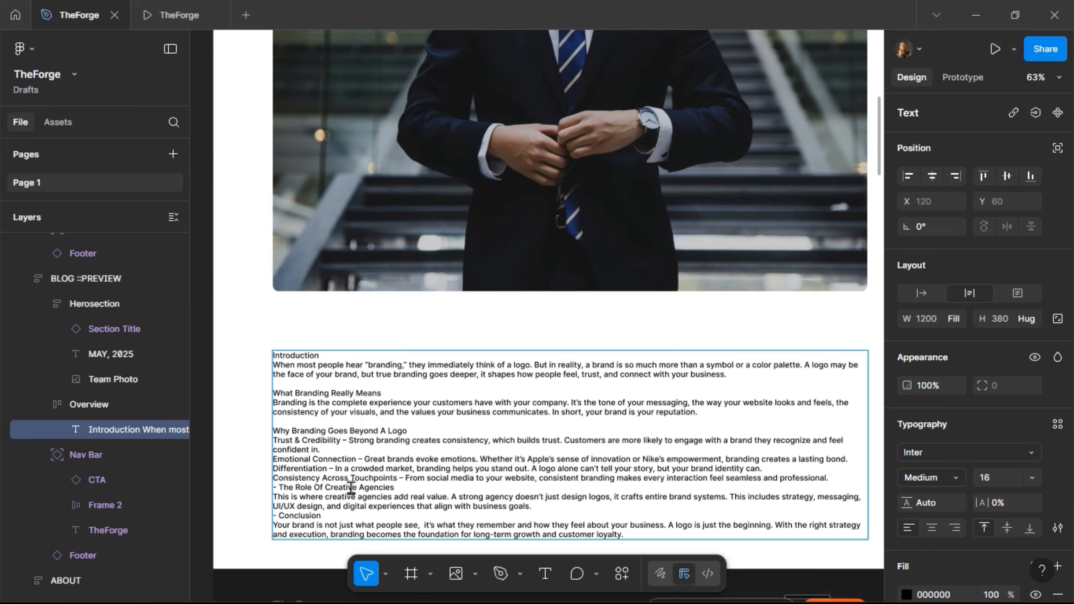
key(shift+Down)
key(shift+Down)
key(shift+Down)
key(shift+Down)
key(shift+Down)
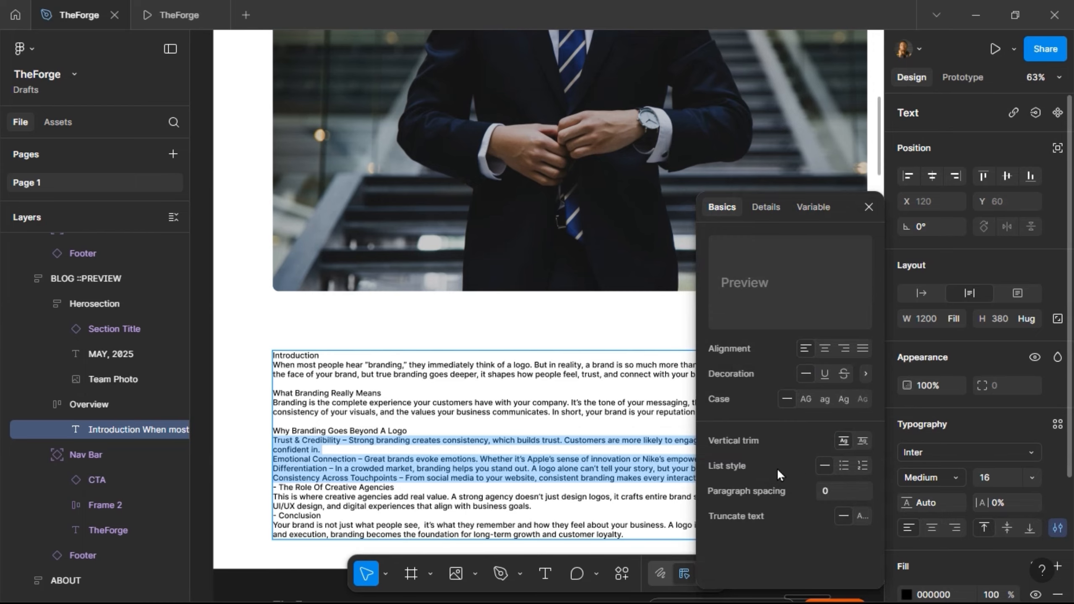
- Bullet the four key points; remove dashes and add blank lines before the last two headings
click(845, 467)
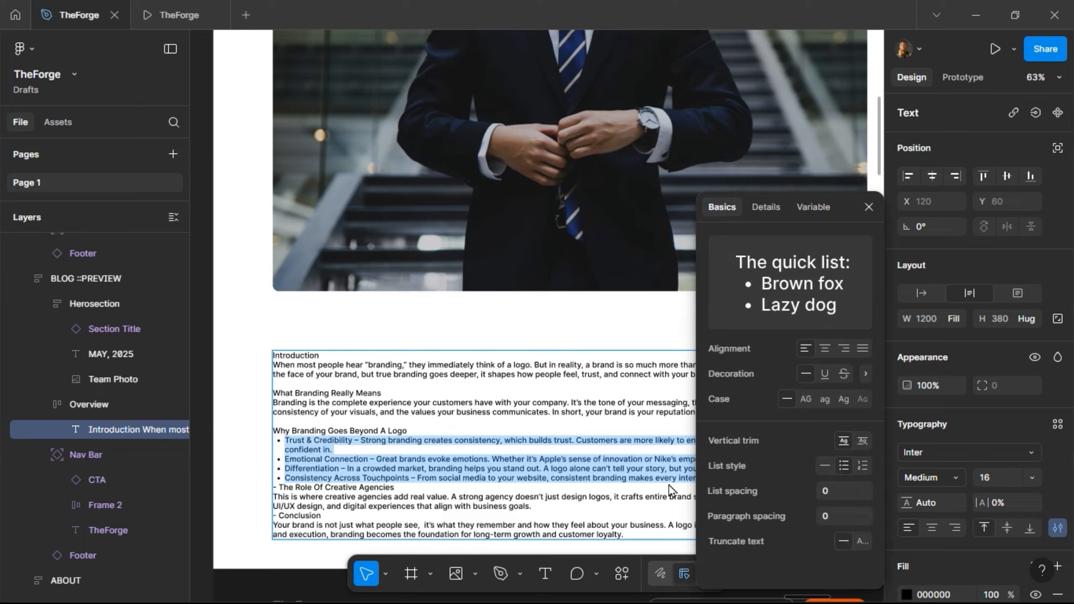
click(380, 468)
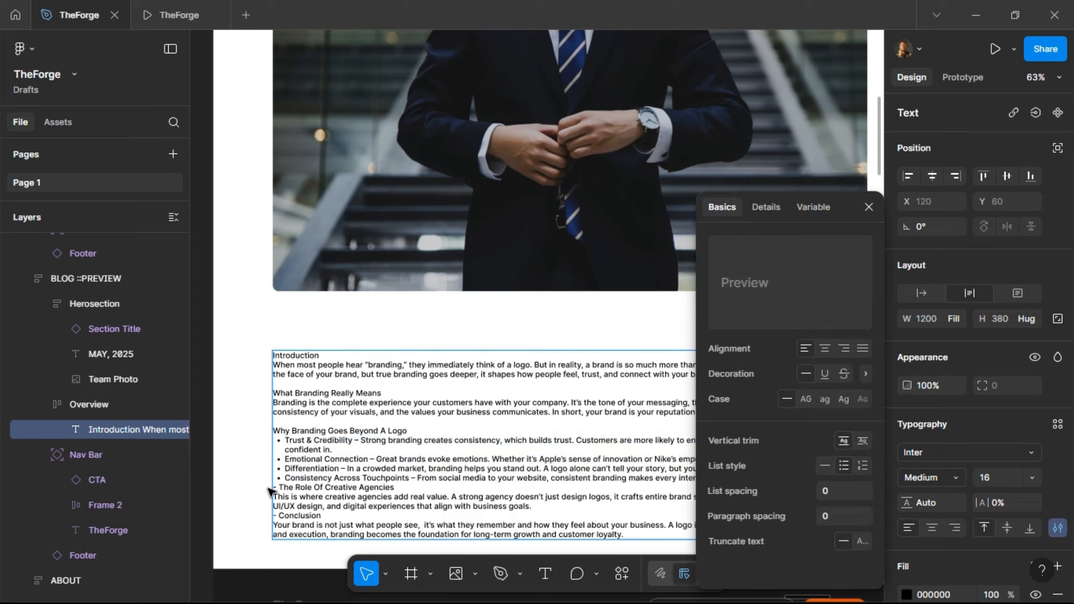
click(282, 487)
key(BackSpace)
key(BackSpace)
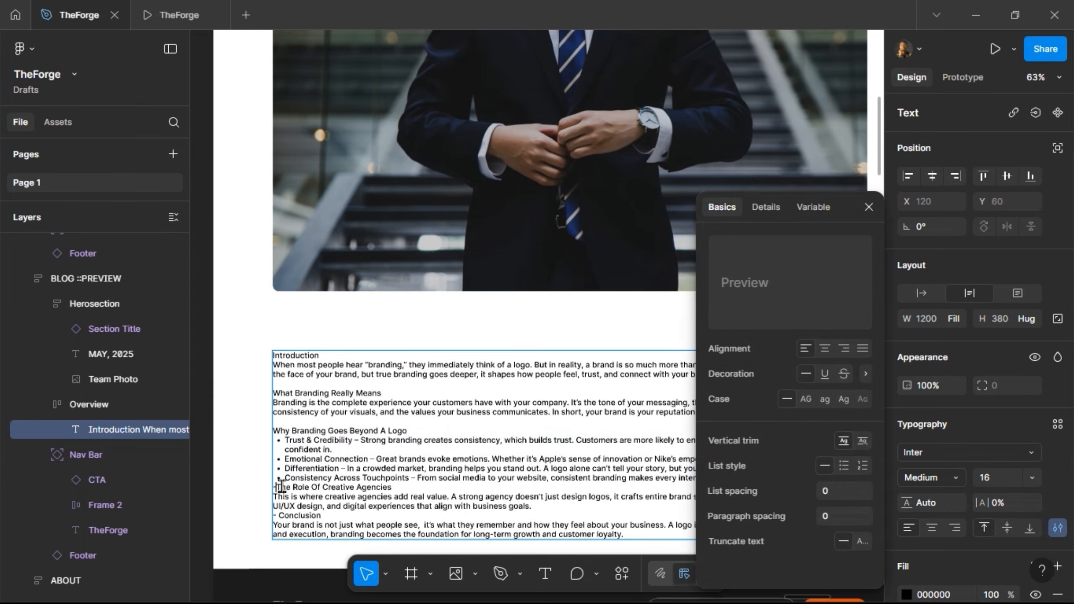
key(Return)
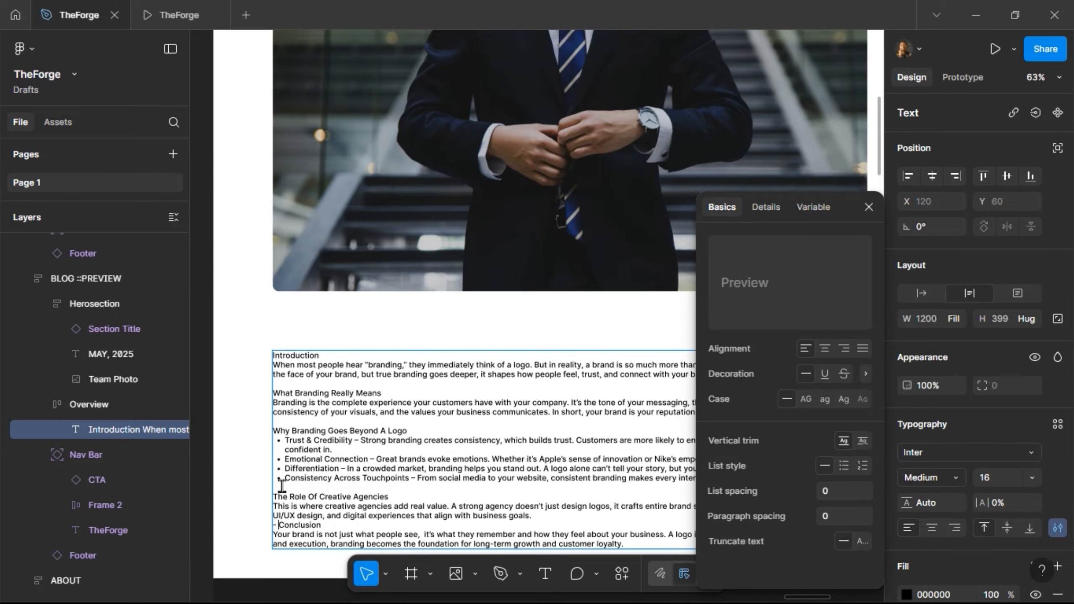
key(BackSpace)
key(BackSpace)
key(Return)
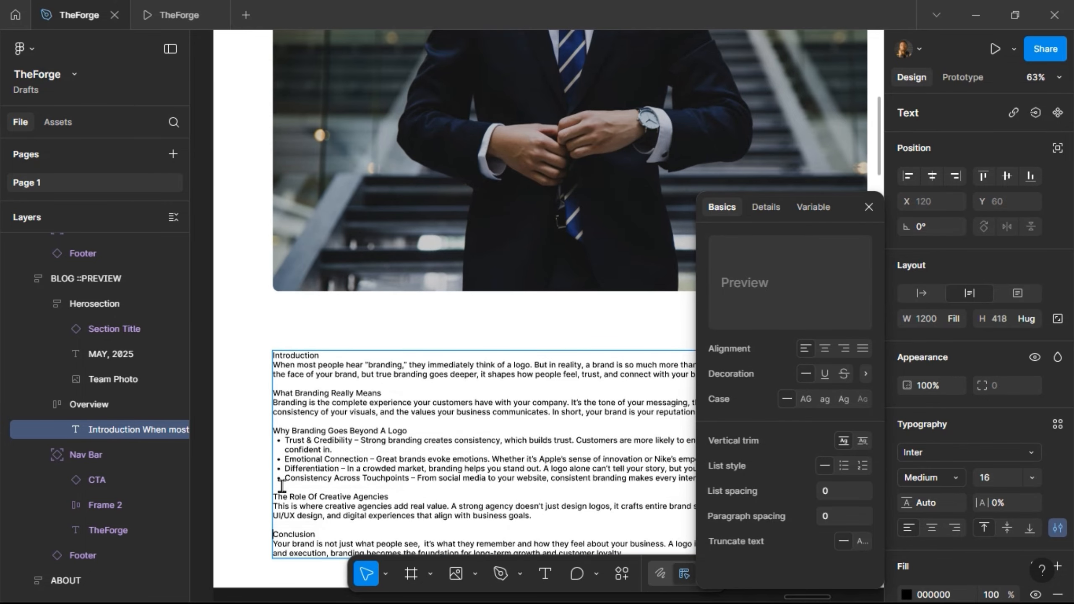
- Make the 'Conclusion' and 'The Role Of Creative Agencies' headings Bold
key(shift+End)
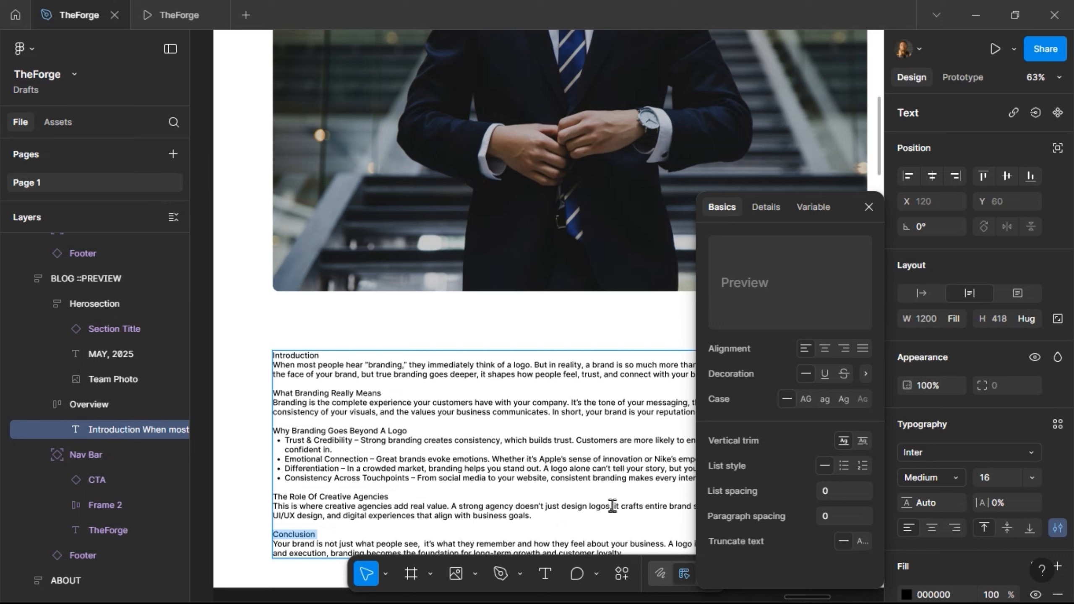
click(953, 479)
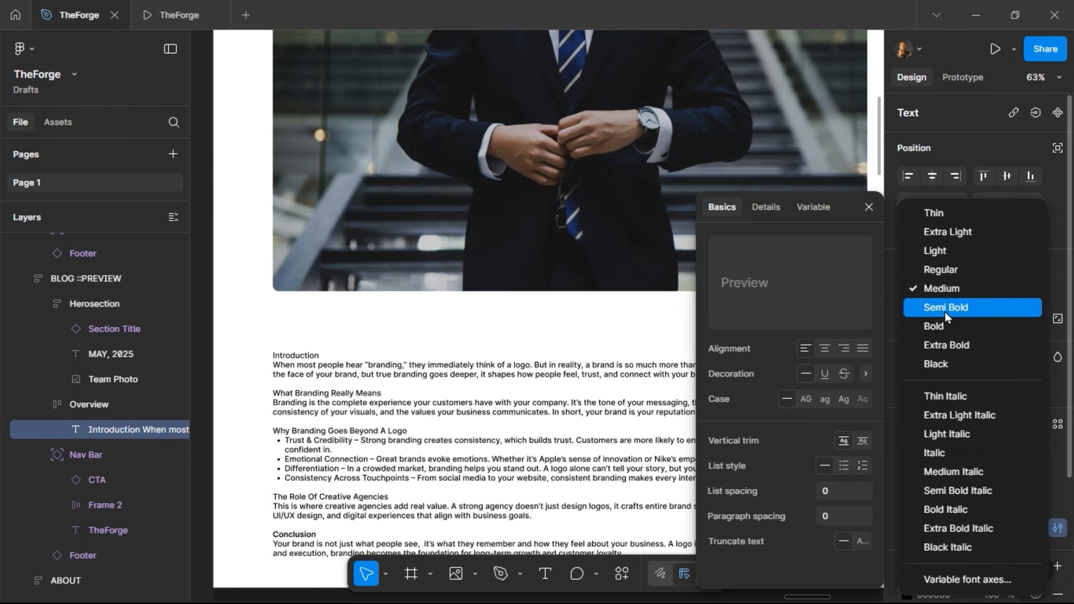
click(945, 326)
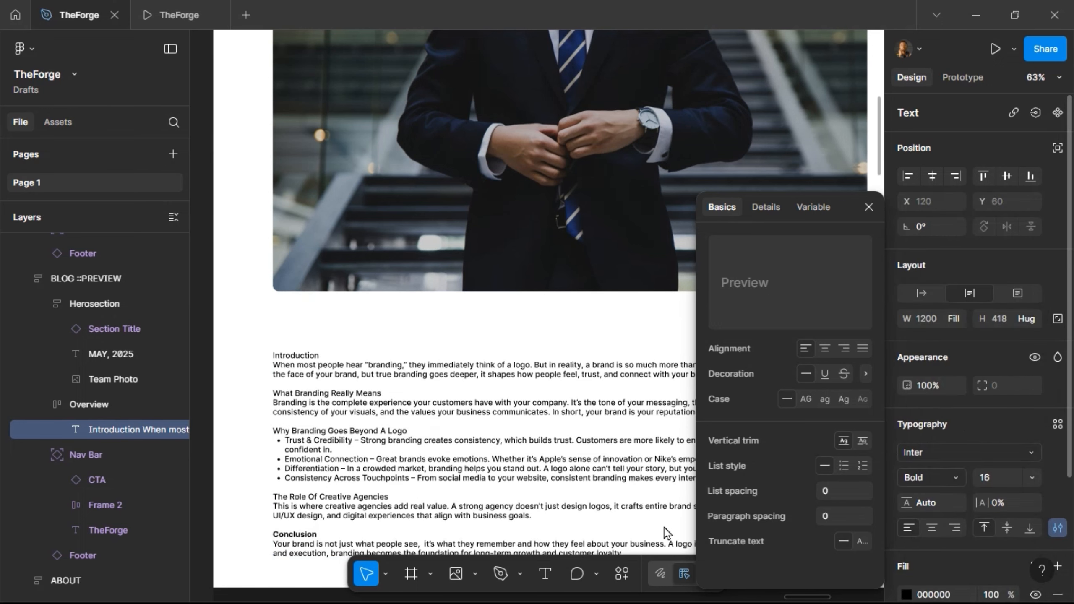
double_click(390, 496)
drag(390, 497, 257, 494)
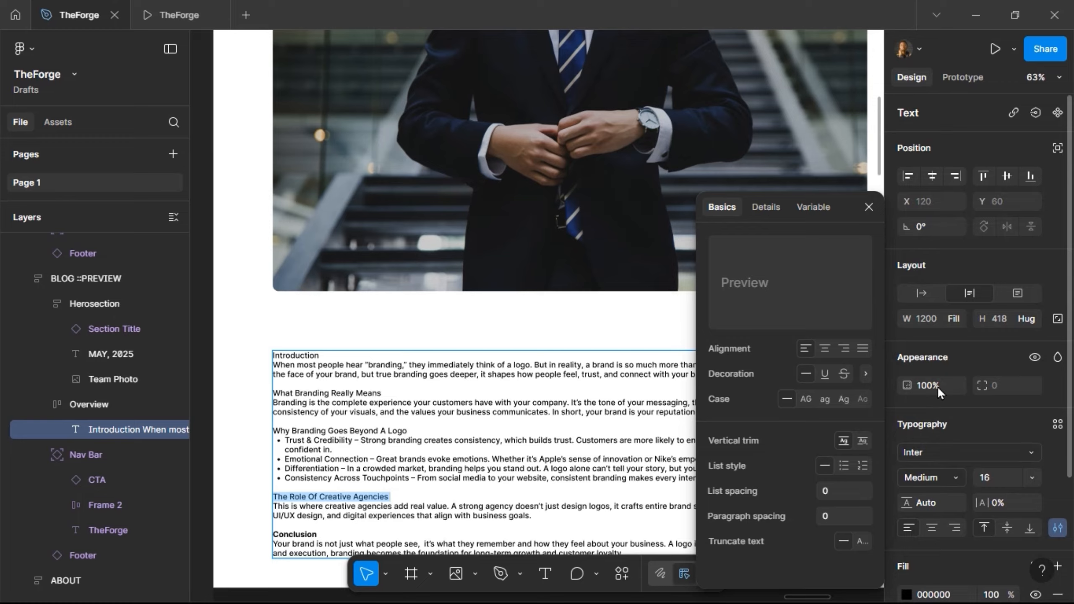
click(951, 475)
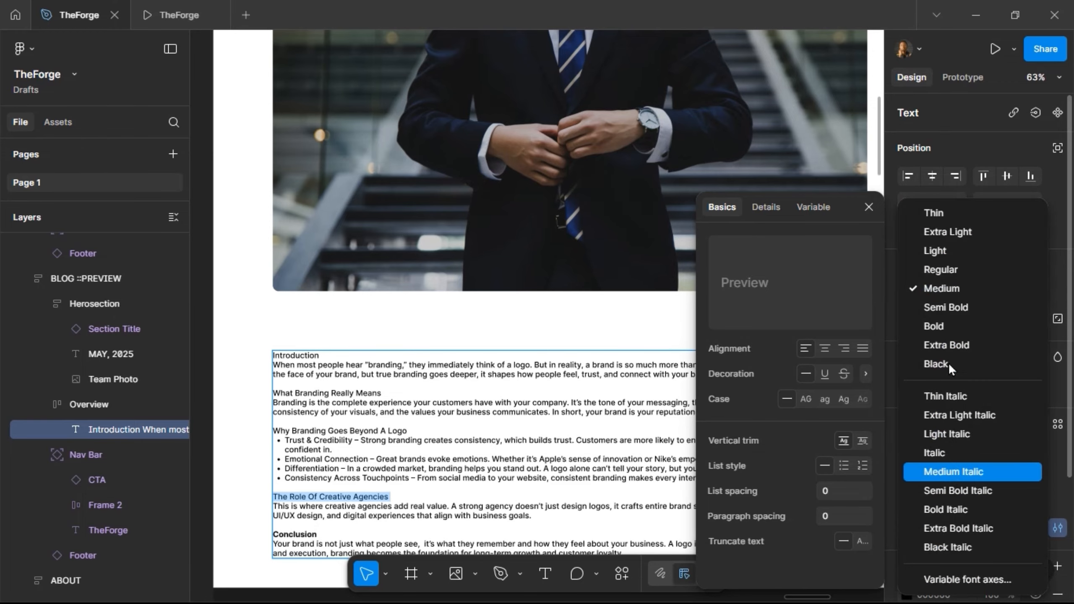
click(943, 329)
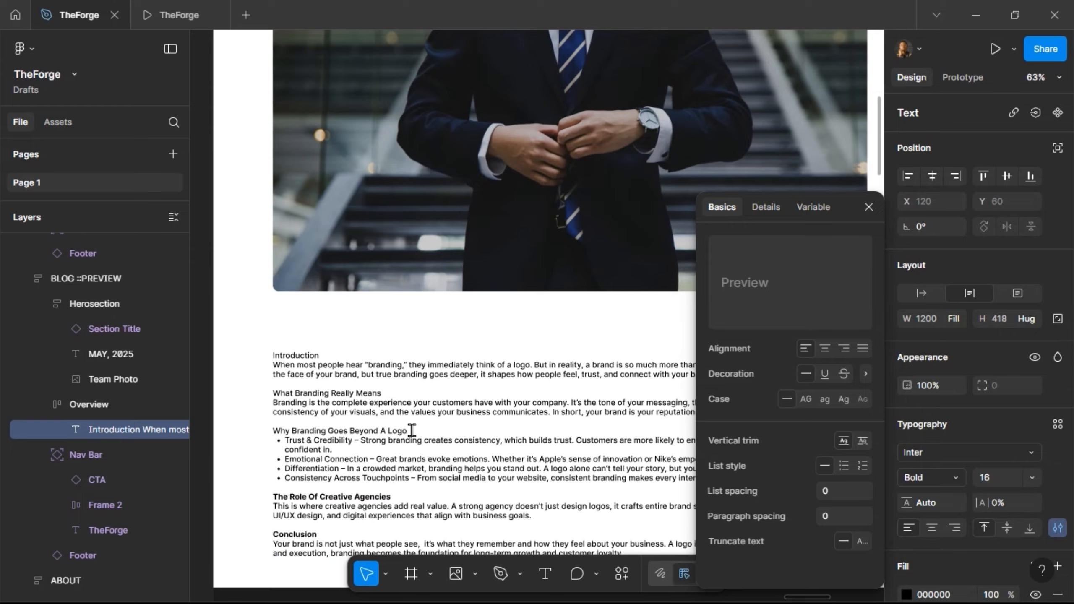
- Make 'Why Branding Goes Beyond A Logo', 'What Branding Really Means' and 'Introduction' Bold
click(280, 442)
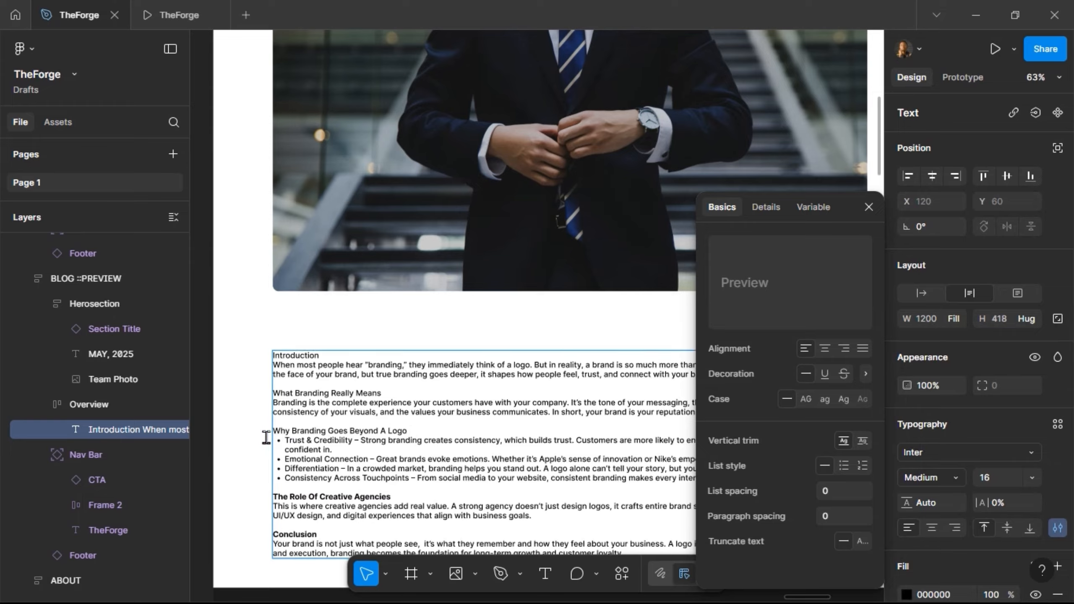
triple_click(271, 433)
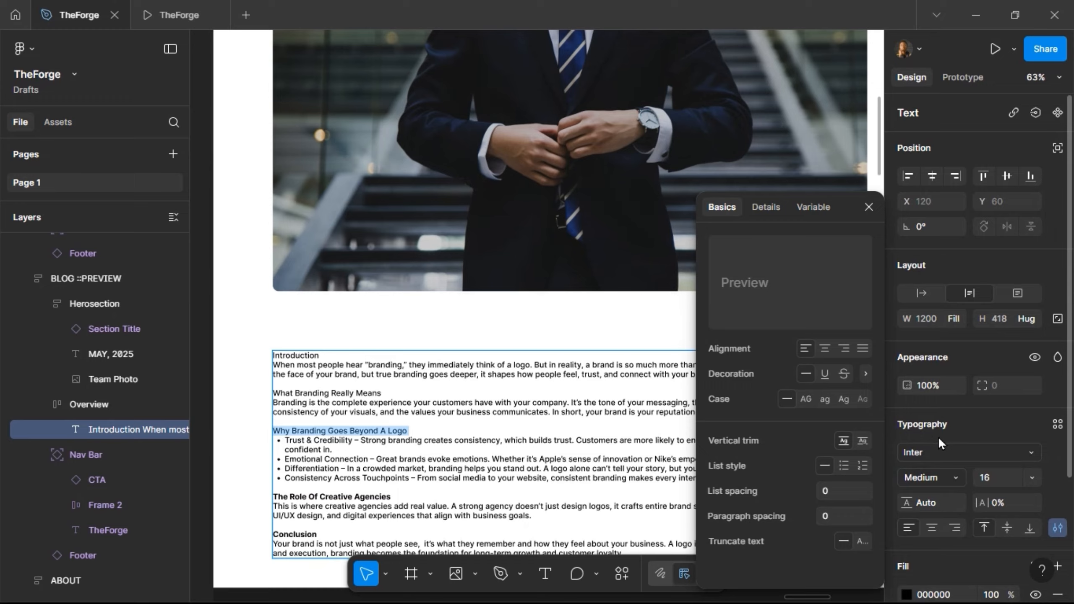
click(960, 472)
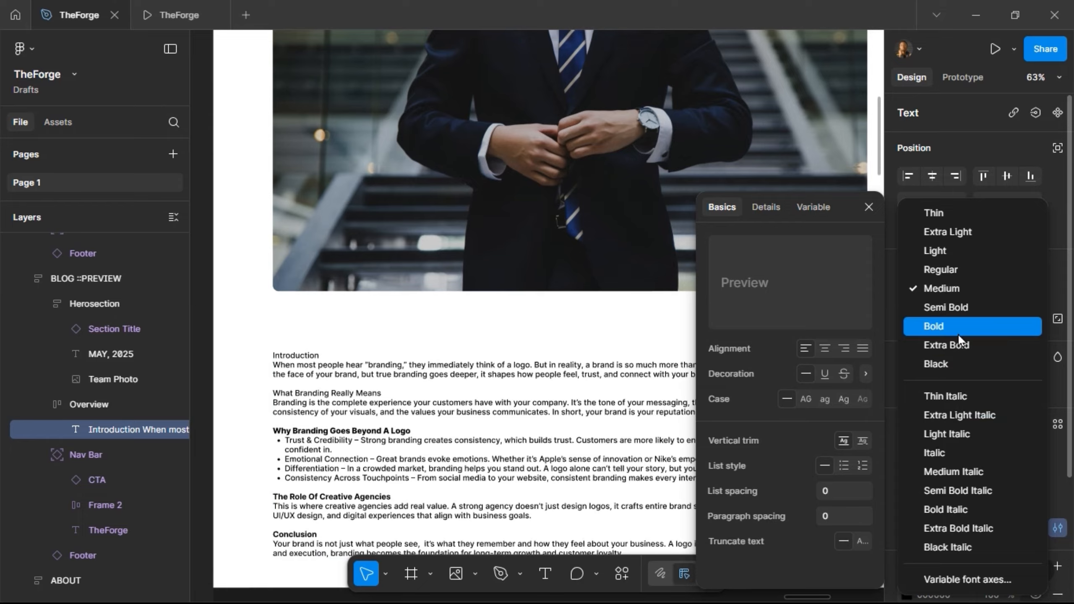
click(959, 334)
drag(395, 392, 265, 396)
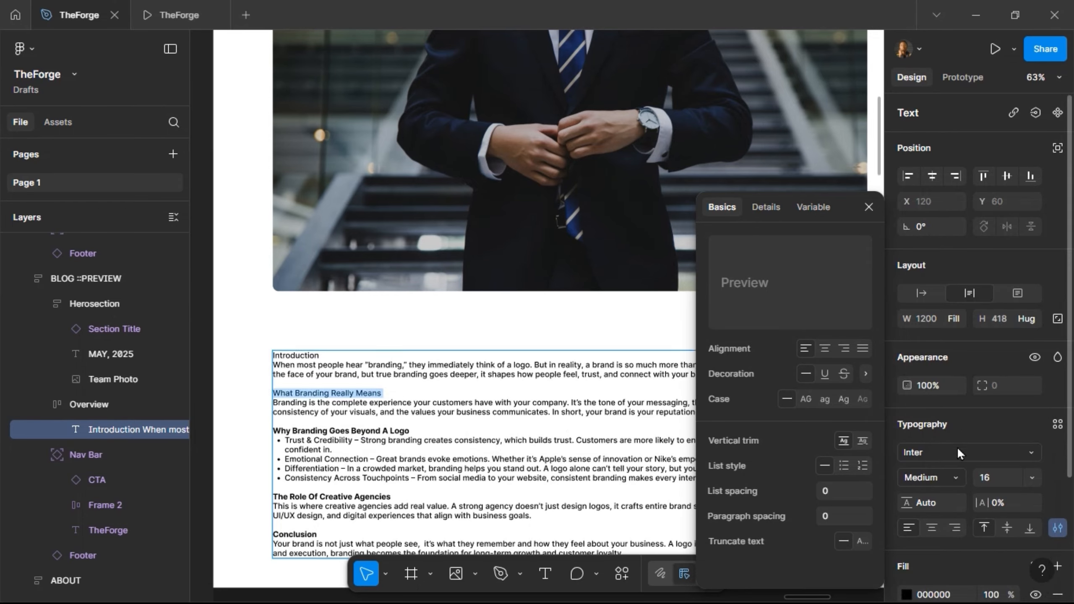
click(960, 483)
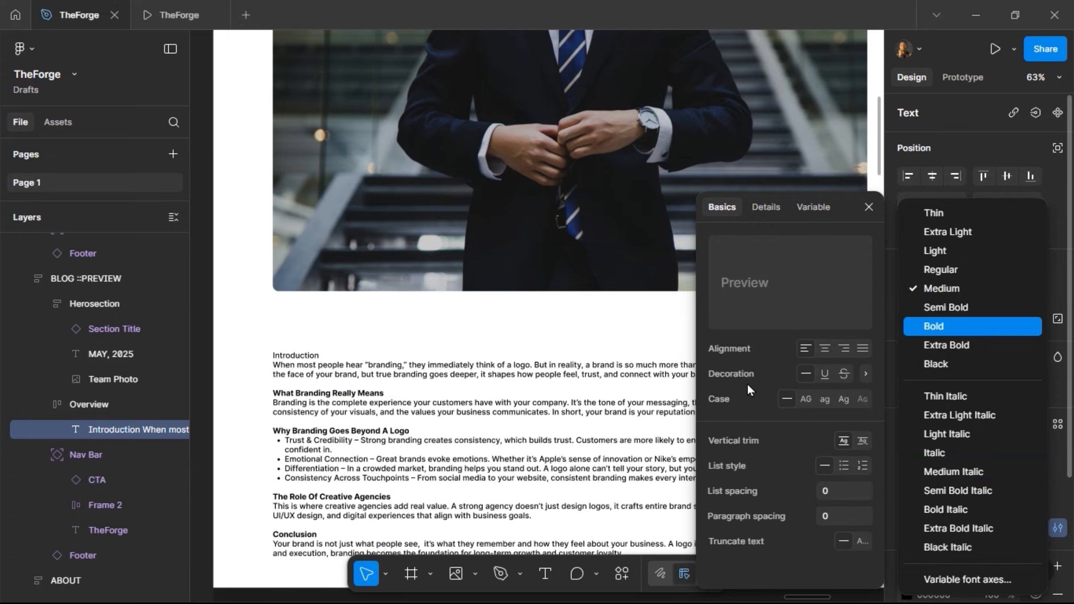
click(972, 326)
drag(322, 356, 267, 356)
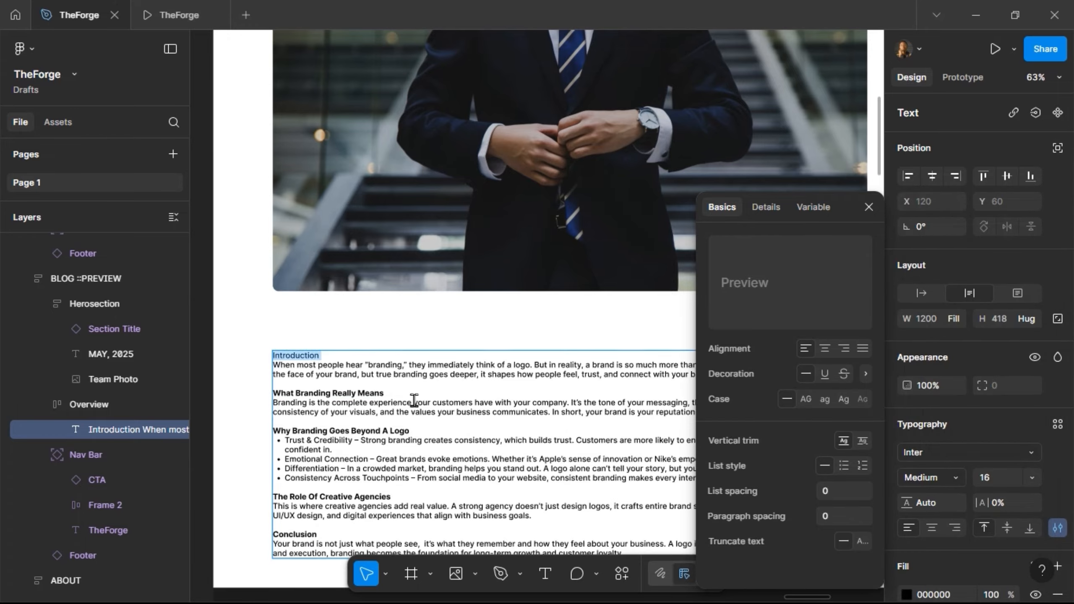
click(949, 474)
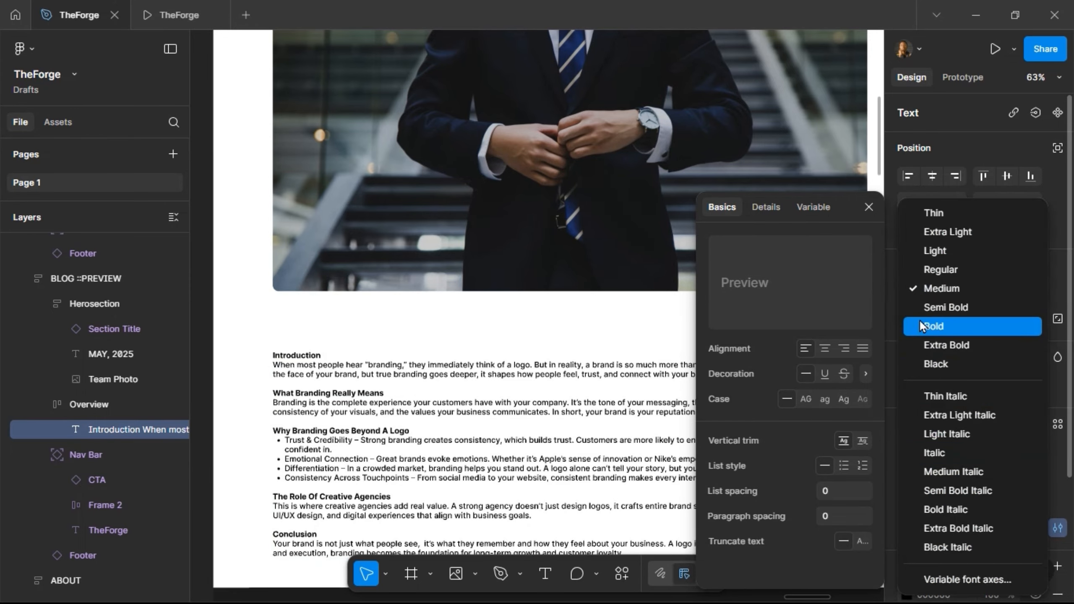
click(451, 302)
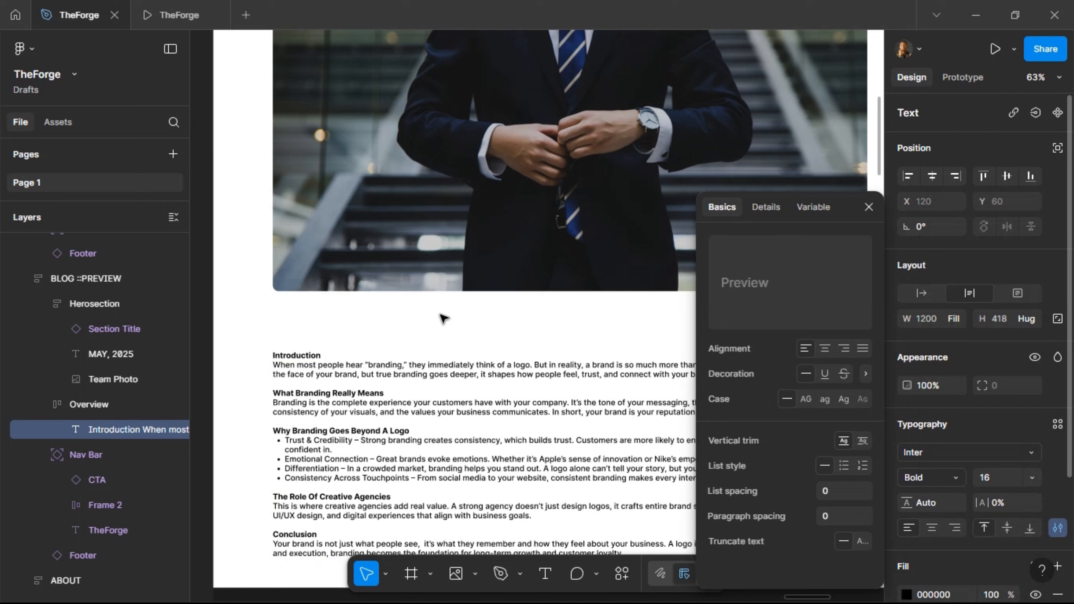
click(441, 313)
click(440, 313)
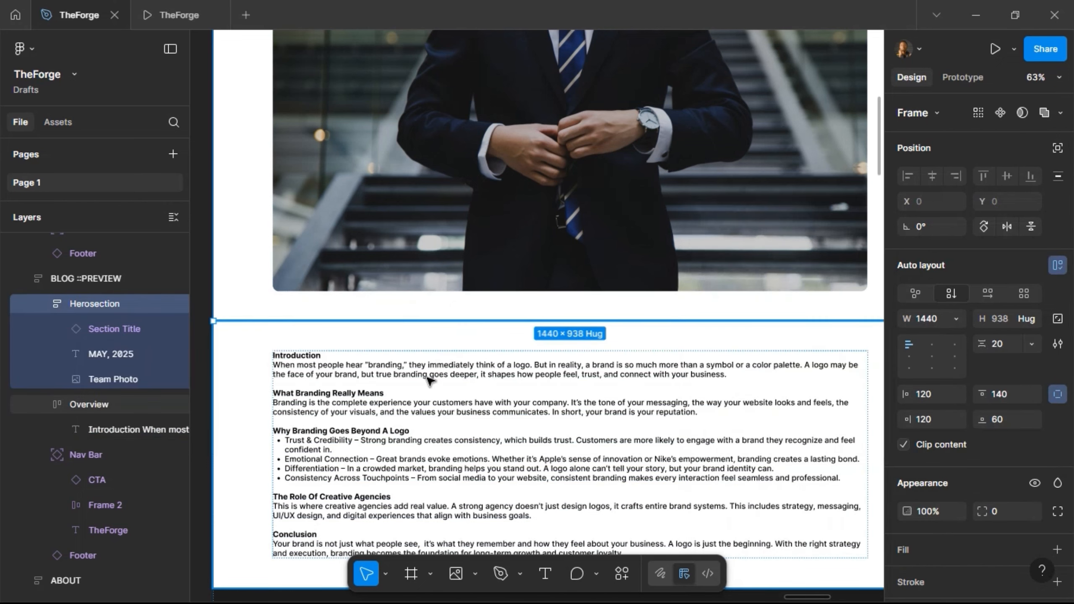
- Place a copy of the article text below the team photo in Herosection
scroll(421, 404, down, 3)
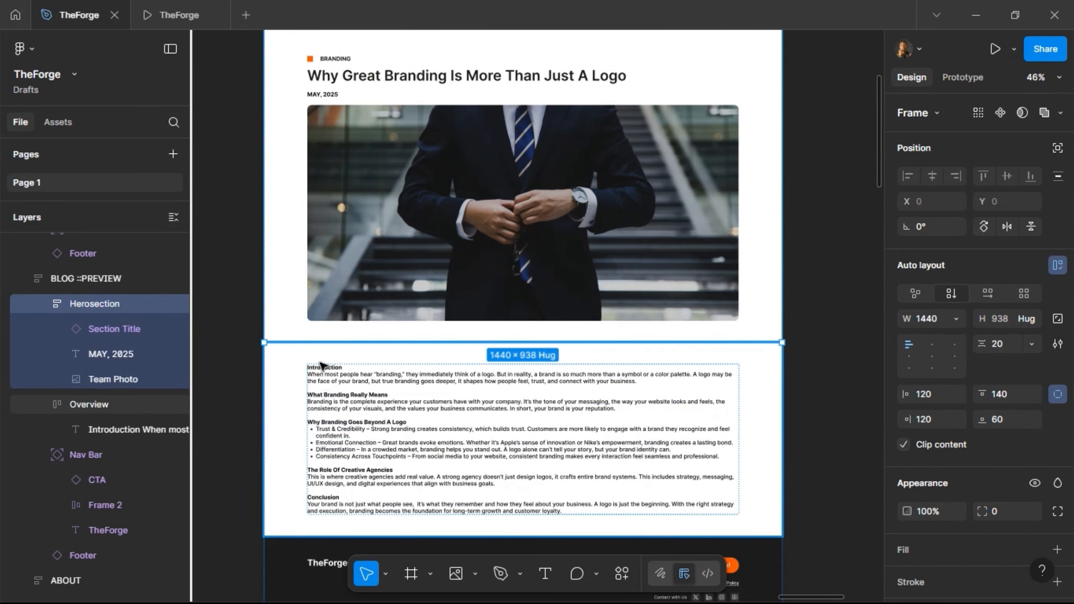
click(362, 387)
click(423, 441)
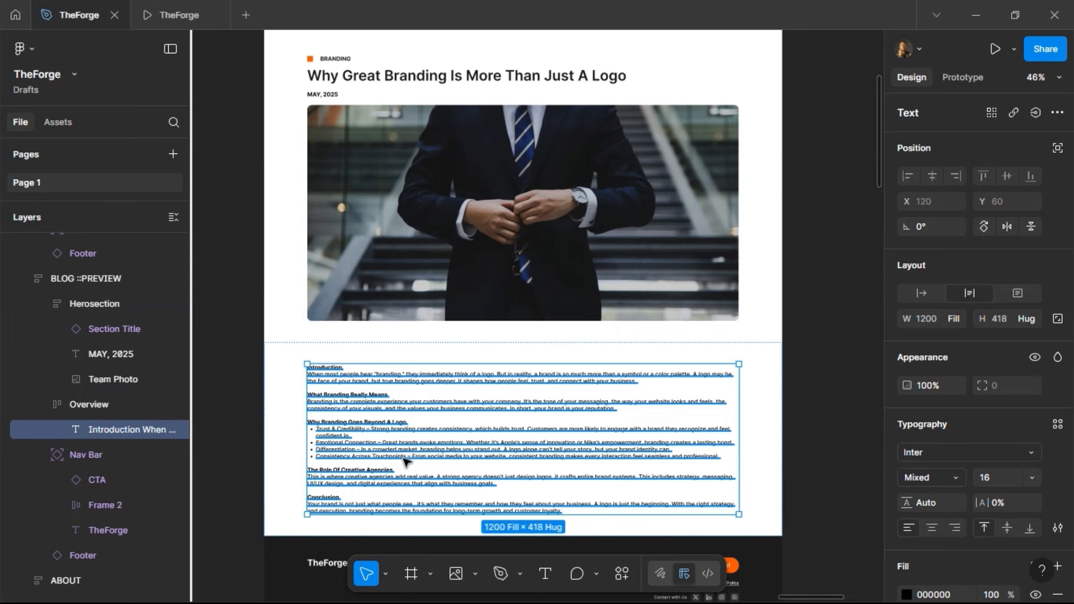
click(372, 303)
key(ctrl+d)
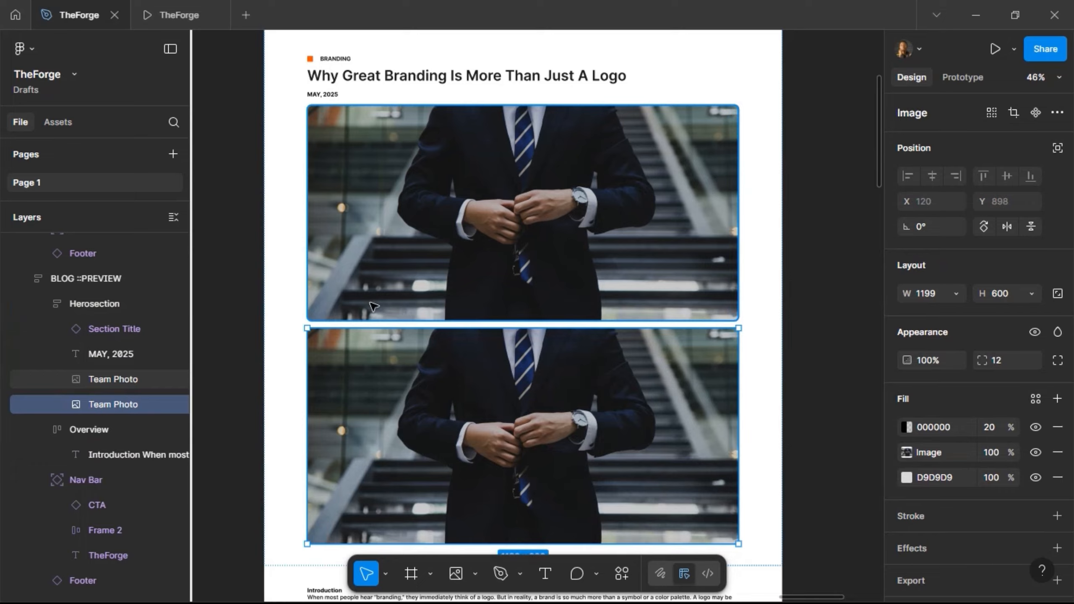
key(ctrl+shift+r)
- Delete the leftover Overview section
click(297, 450)
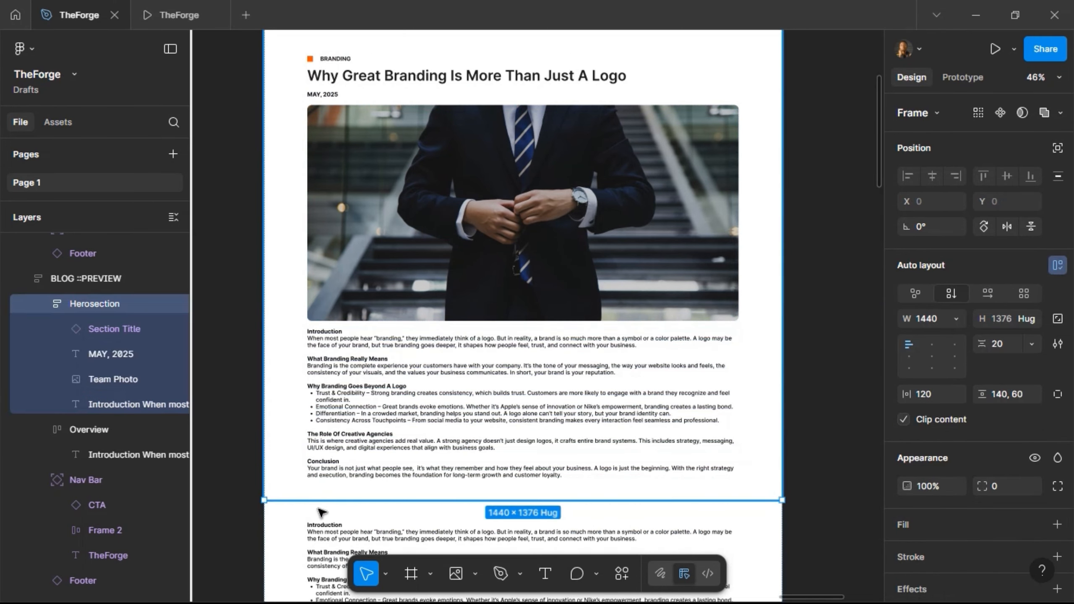
click(355, 504)
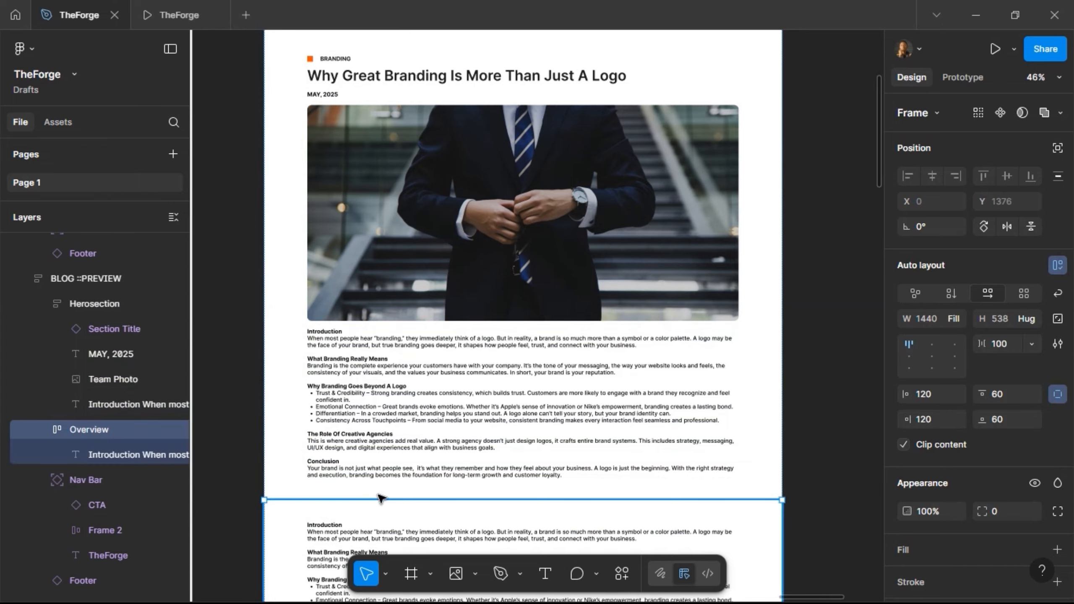
key(Delete)
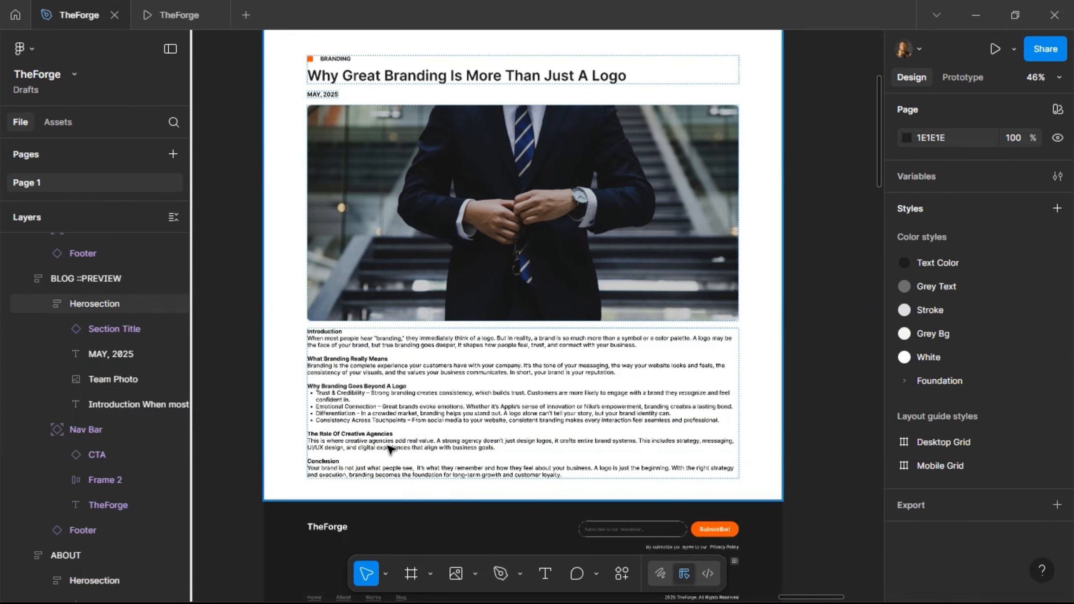
- Set the Herosection's item spacing to 40
click(368, 396)
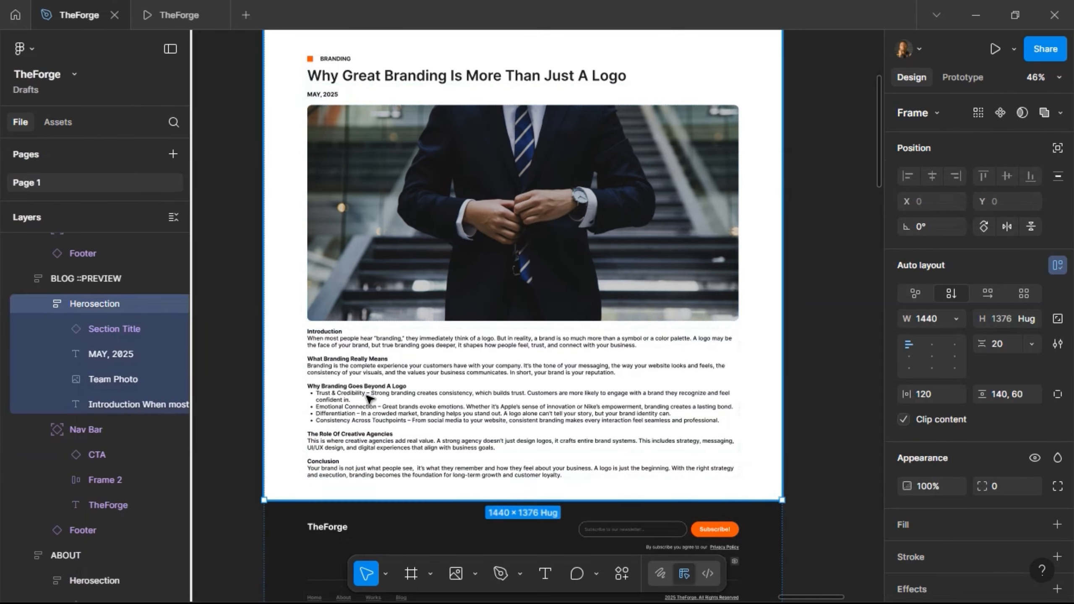
click(1006, 343)
text(40)
key(Return)
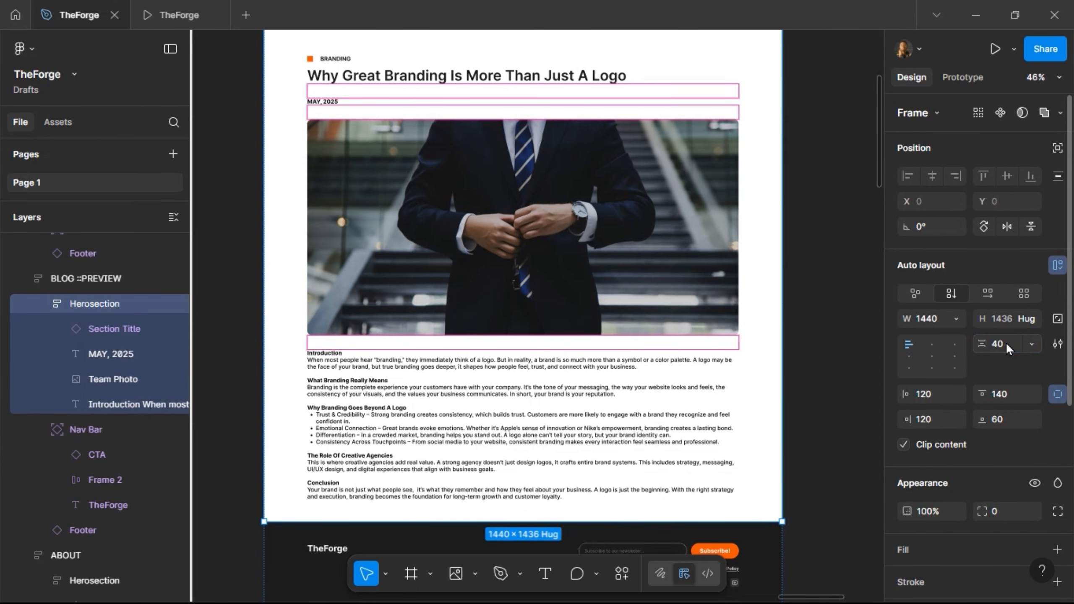
- Add a copy of the footer's Subscribe! button below the article text
click(255, 219)
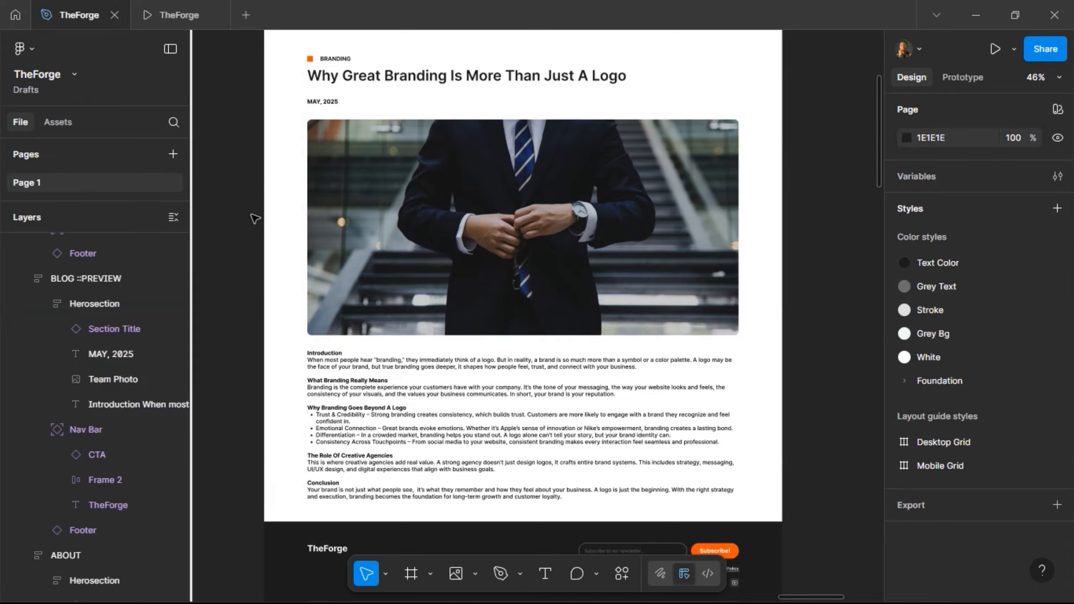
scroll(256, 246, down, 3)
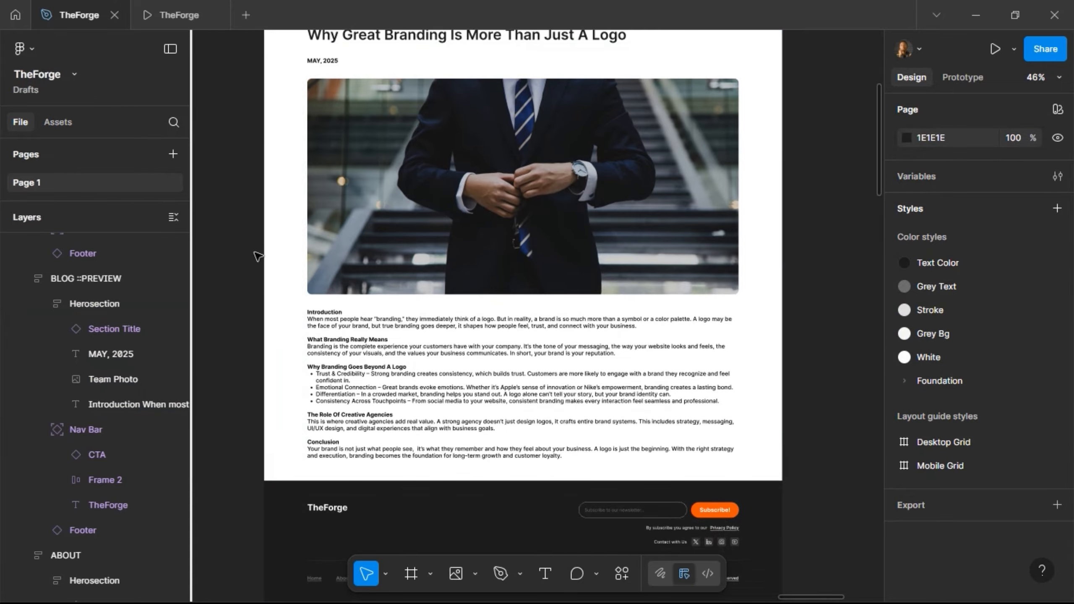
scroll(279, 319, down, 4)
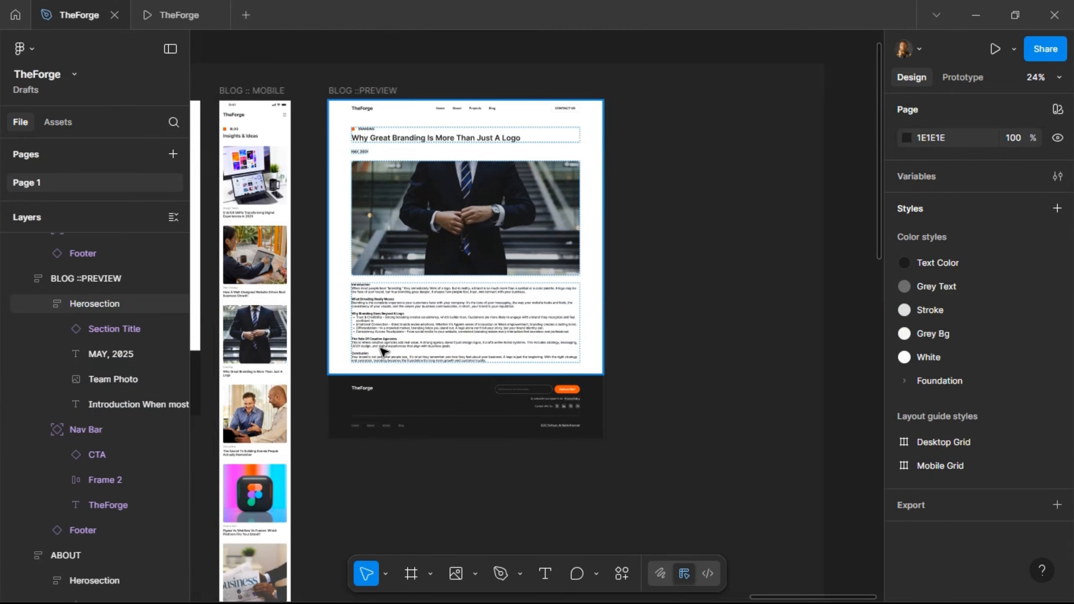
ctrl+scroll(426, 356, up, 3)
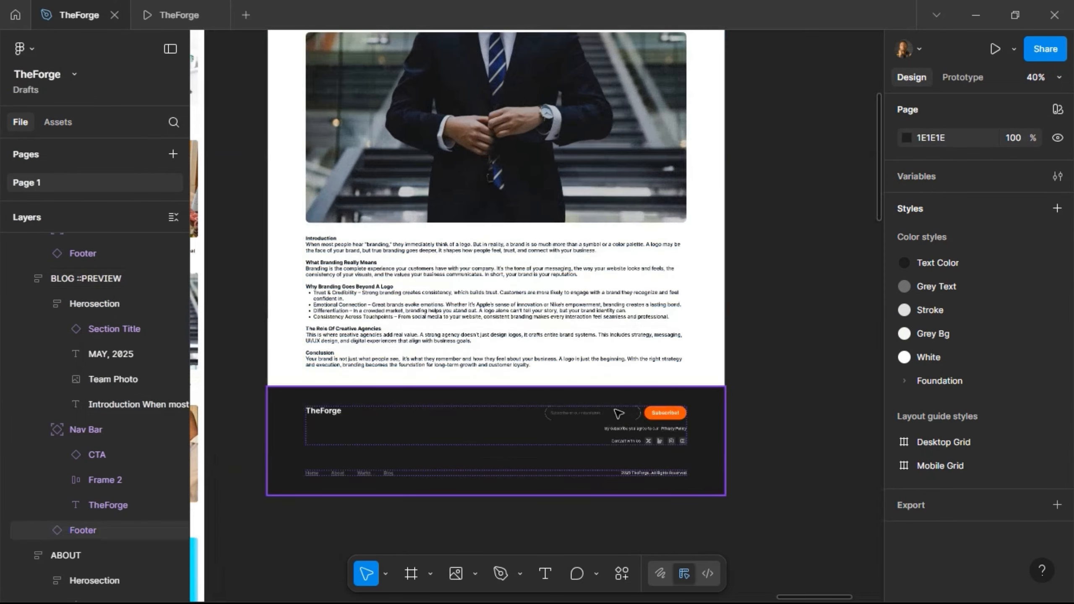
click(672, 413)
click(672, 413)
click(673, 414)
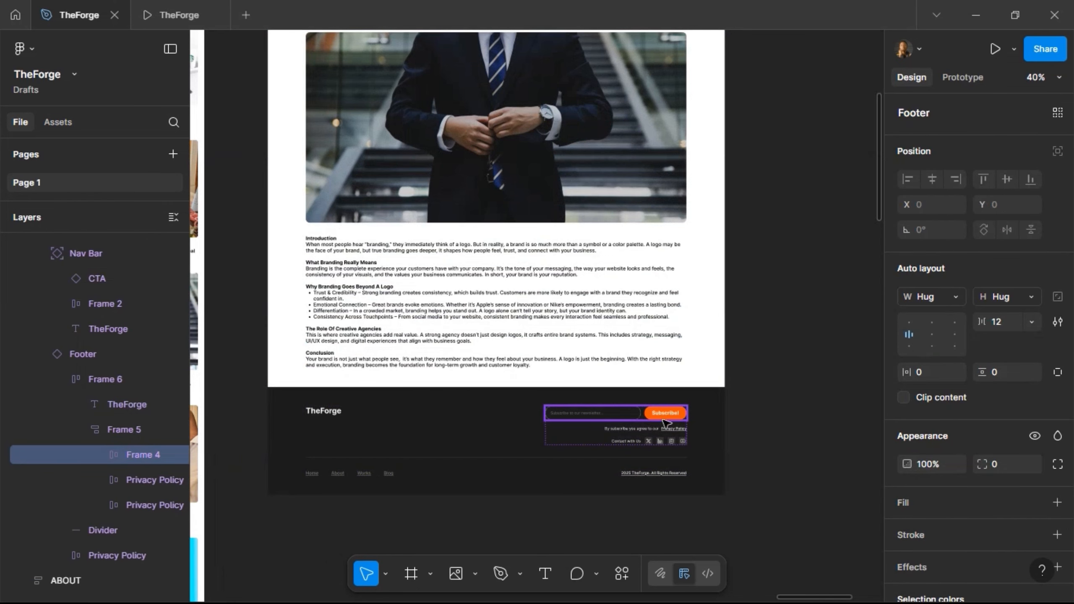
click(664, 419)
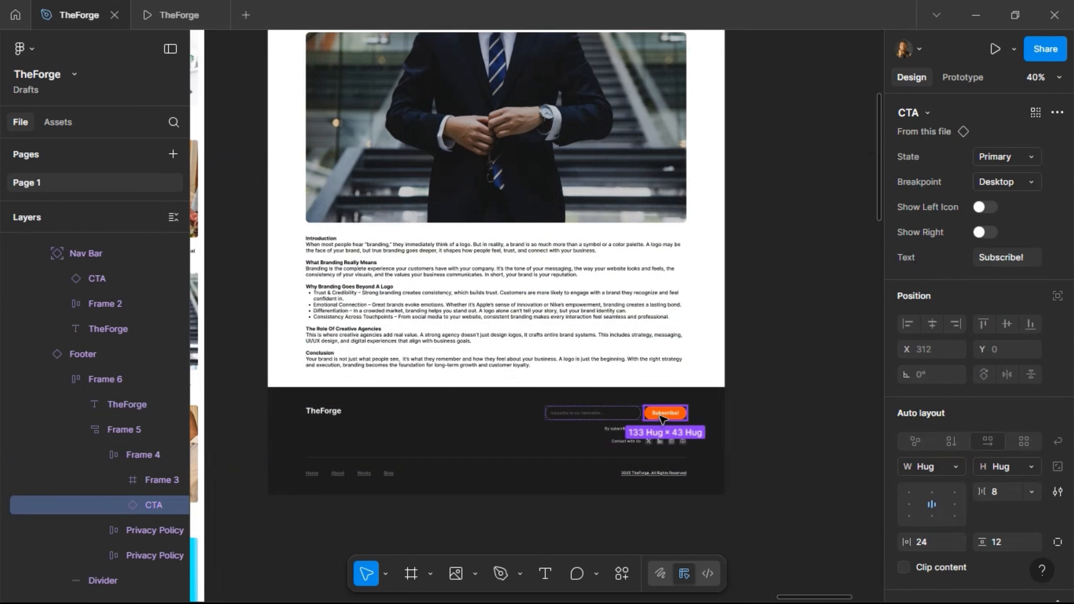
click(436, 347)
click(545, 350)
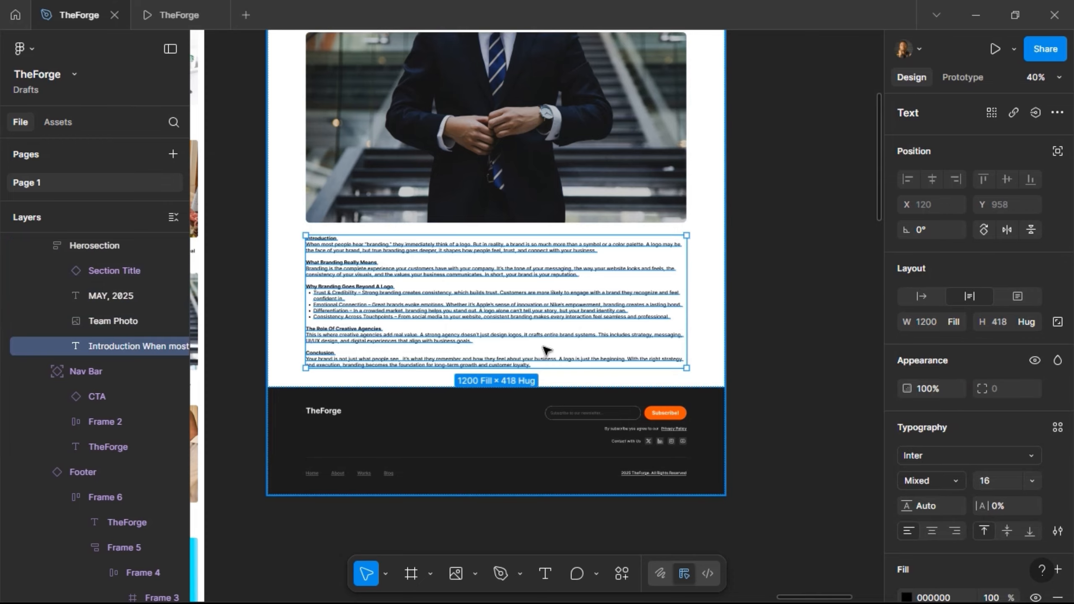
key(ctrl+d)
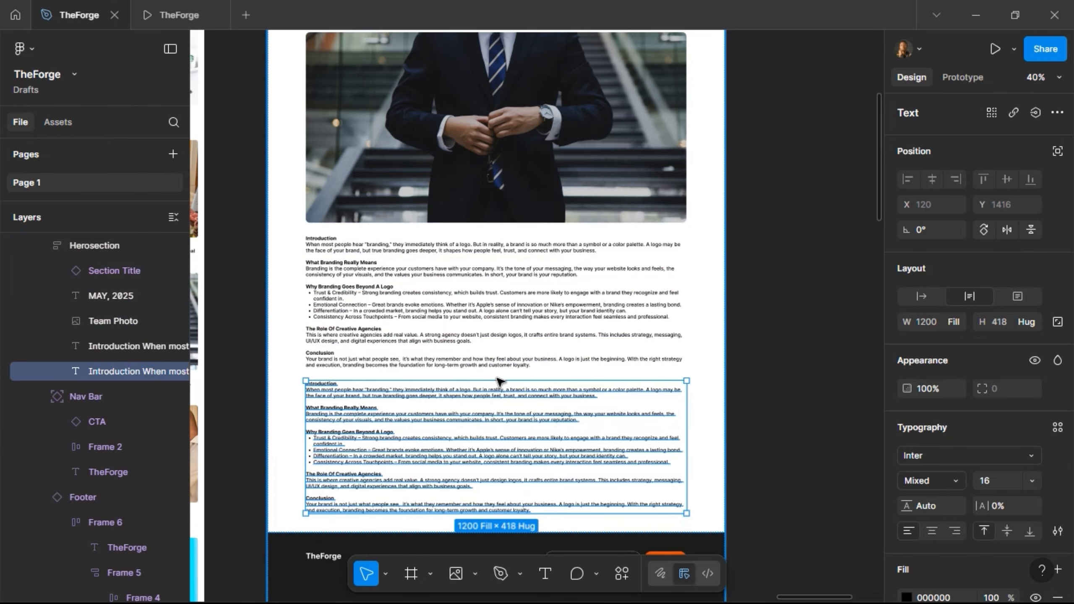
key(ctrl+shift+r)
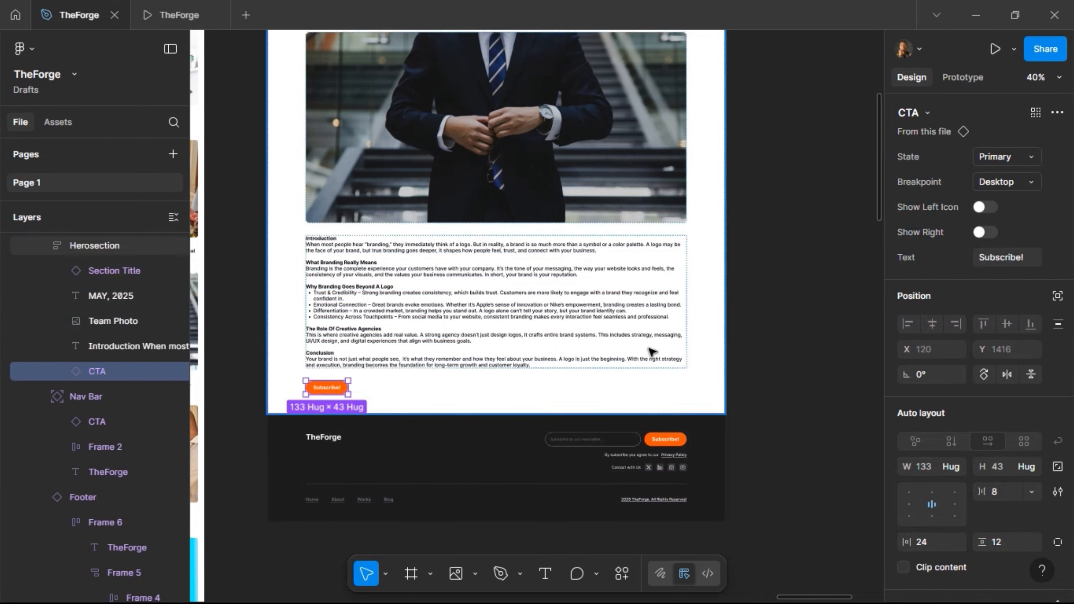
- Give the button an arrow-up-right-03 right icon and the label 'Read More Blogs'
click(990, 235)
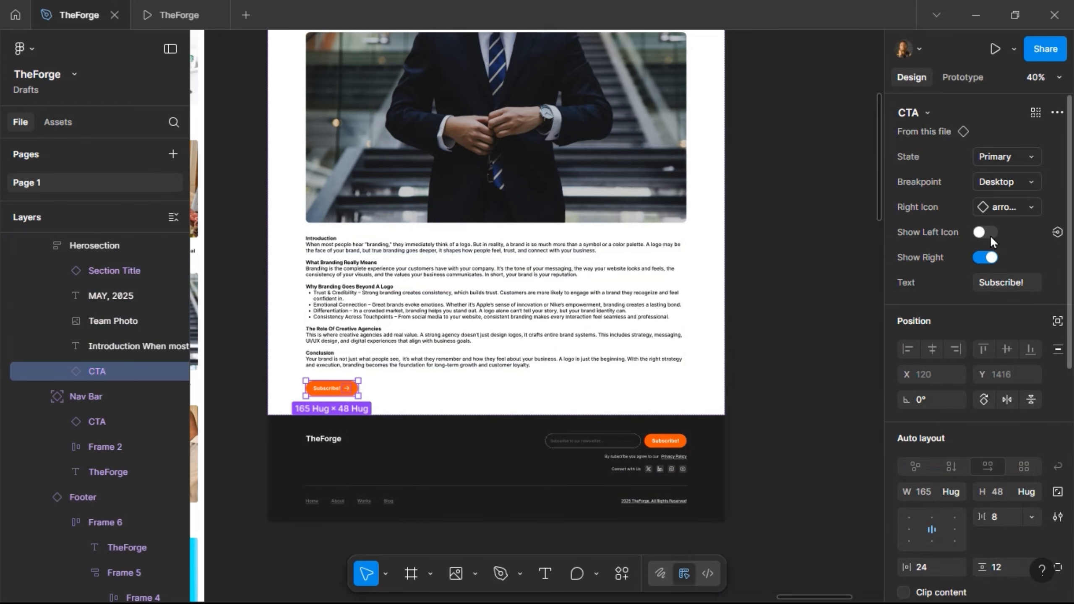
click(1002, 208)
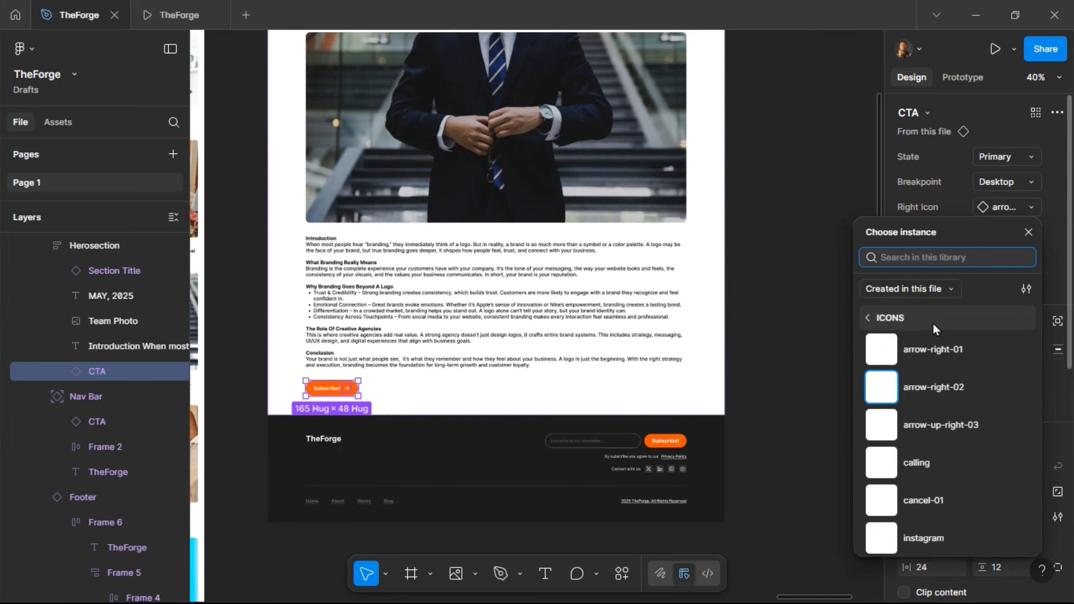
click(911, 426)
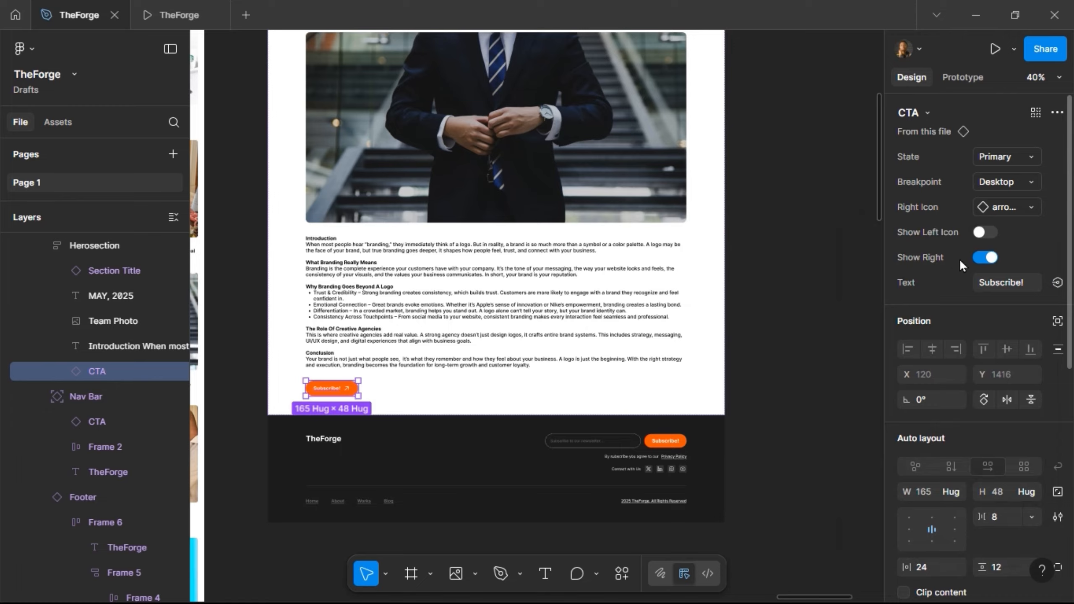
click(1010, 288)
text(logs)
key(Return)
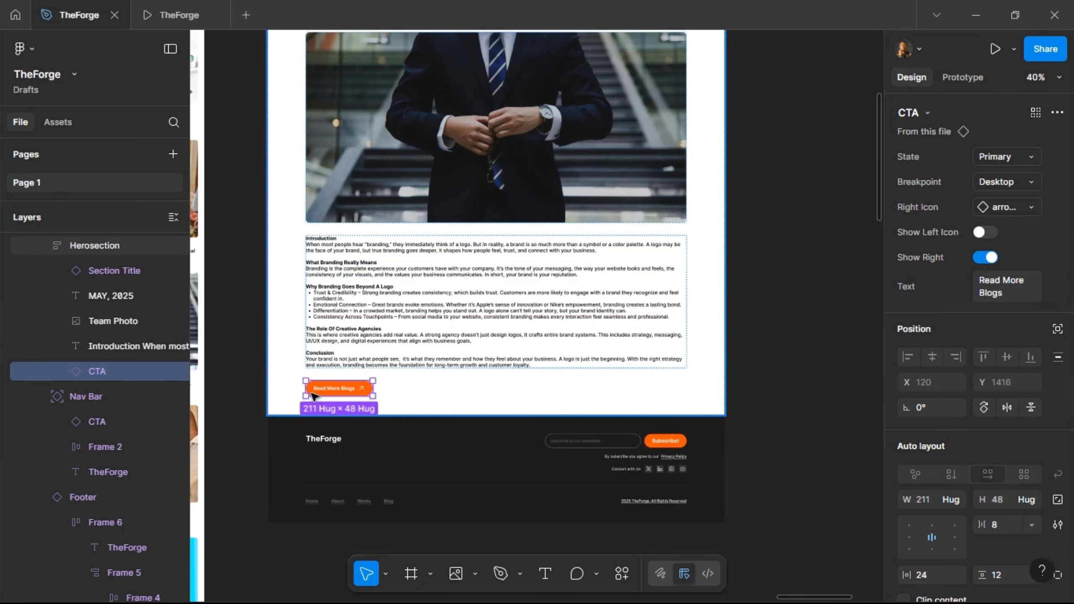
scroll(400, 389, left, 7)
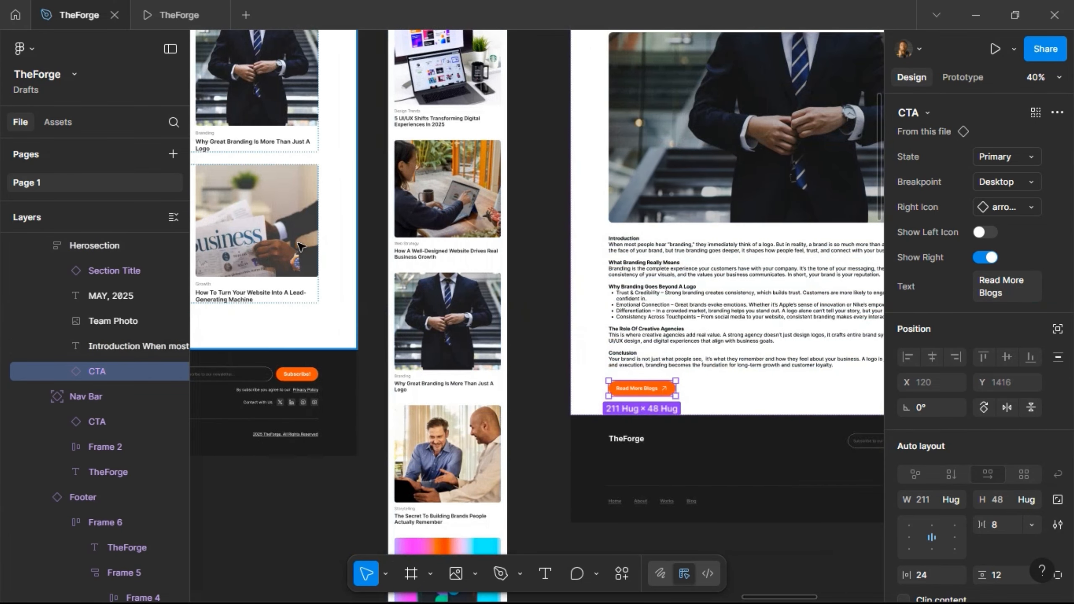
- Create an iPhone 13 mini frame and position it beside BLOG ::PREVIEW
scroll(395, 257, down, 3)
scroll(612, 254, up, 3)
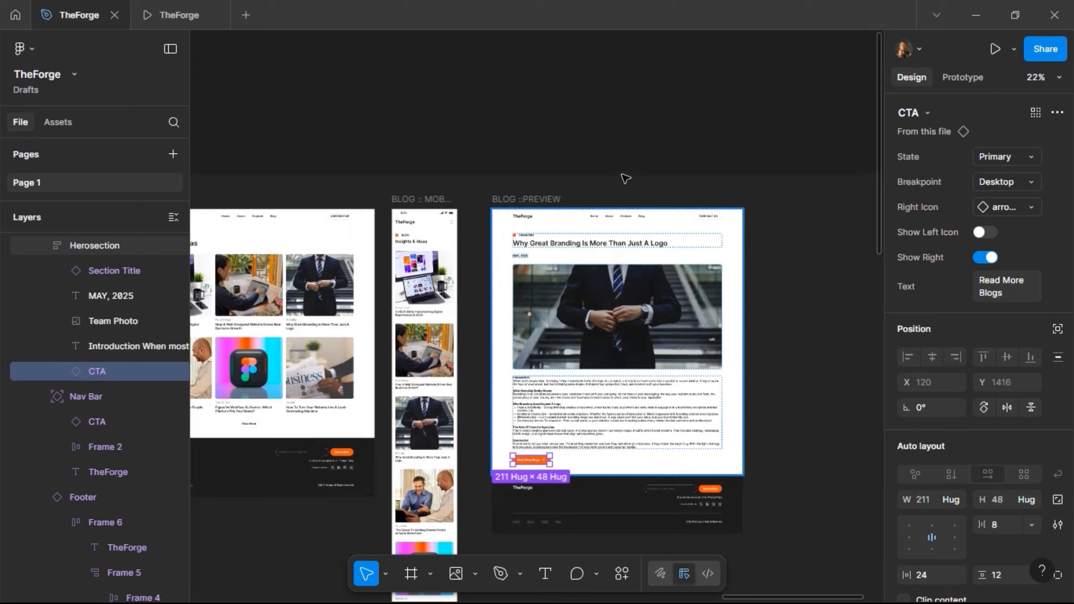
click(628, 178)
scroll(659, 211, up, 3)
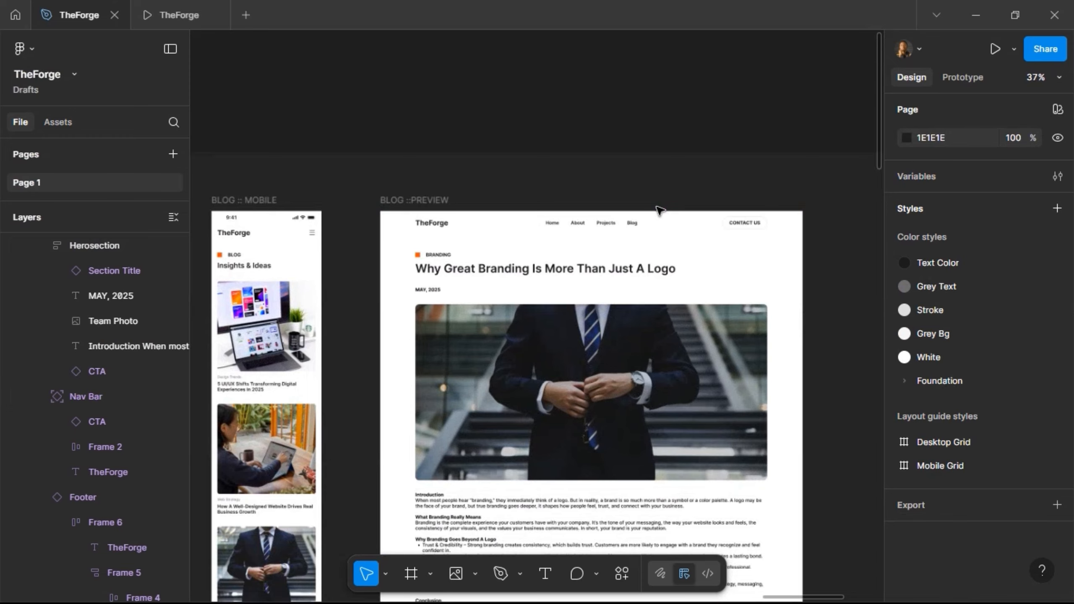
scroll(659, 211, down, 2)
scroll(658, 221, right, 4)
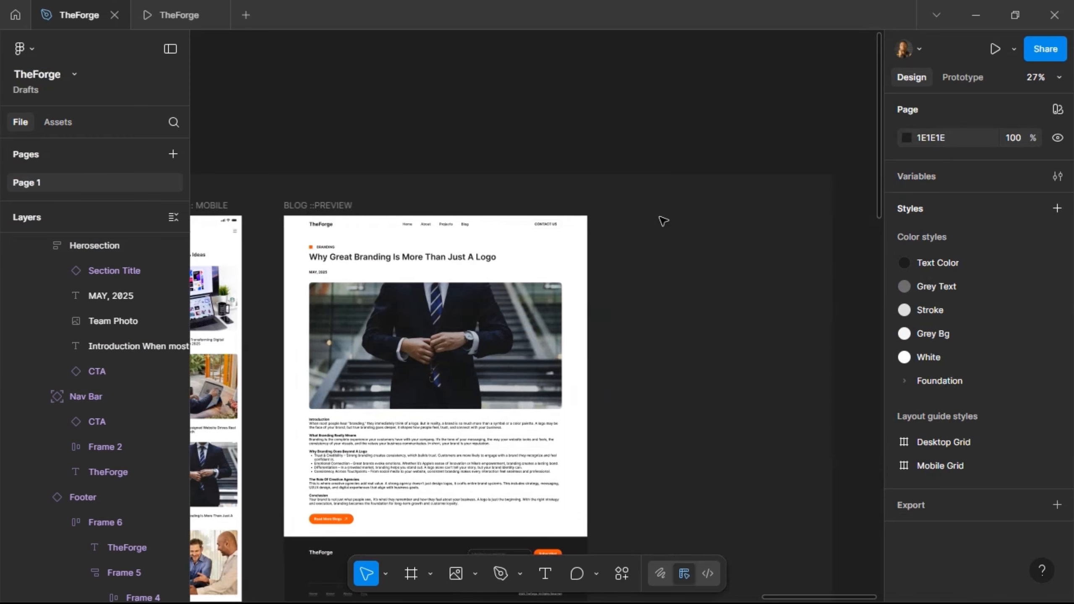
scroll(324, 254, left, 3)
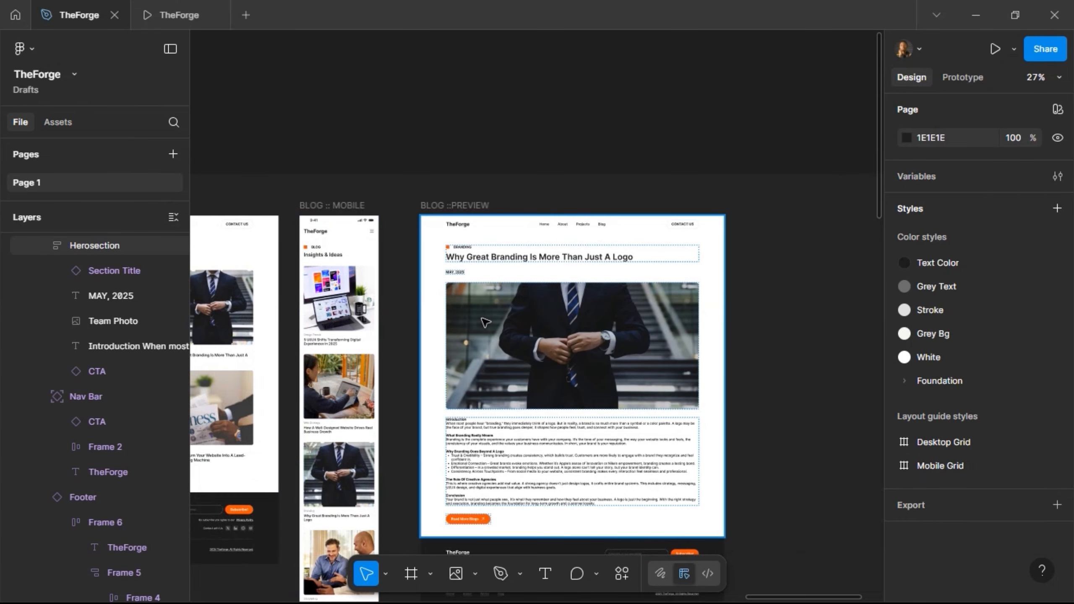
scroll(428, 320, right, 4)
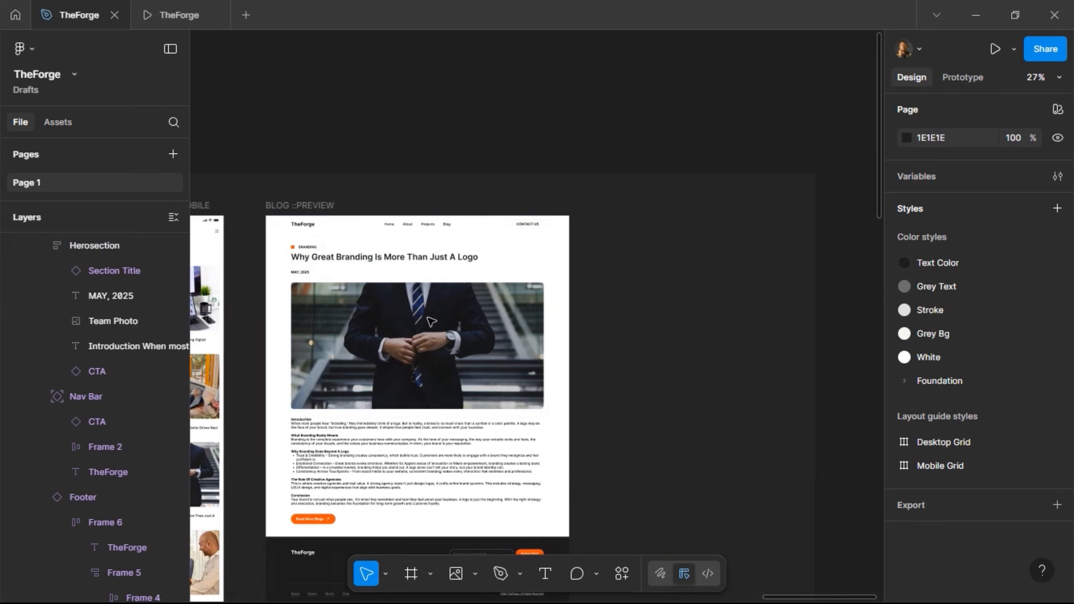
key(f)
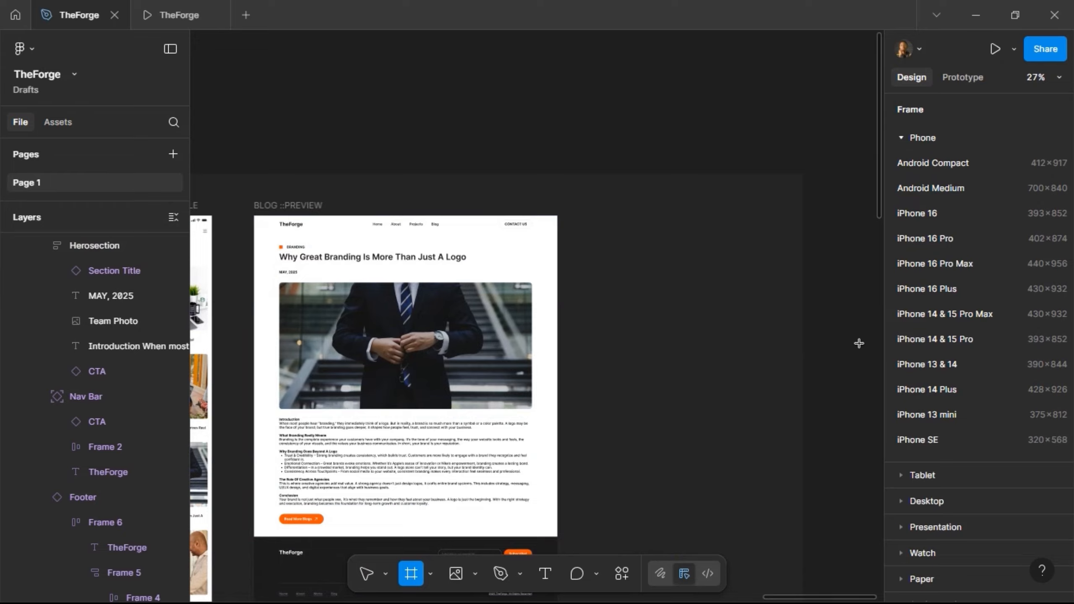
click(945, 412)
drag(828, 221, 600, 209)
drag(546, 242, 554, 244)
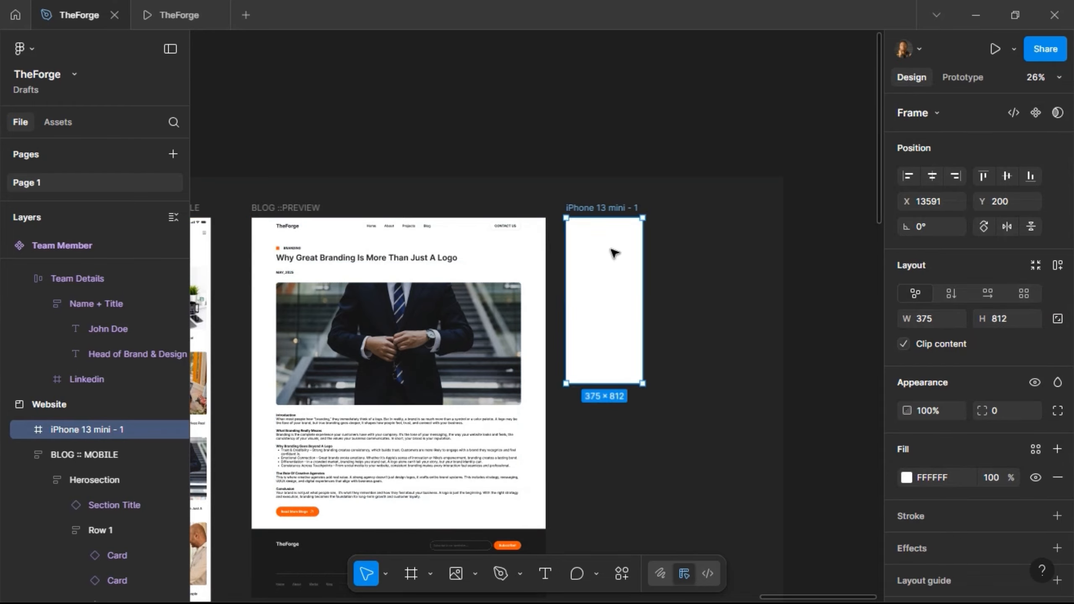
- Rename the frame 'BLOG MOBILE :: PREVIEW' and stretch it taller
double_click(605, 207)
key(ctrl+a)
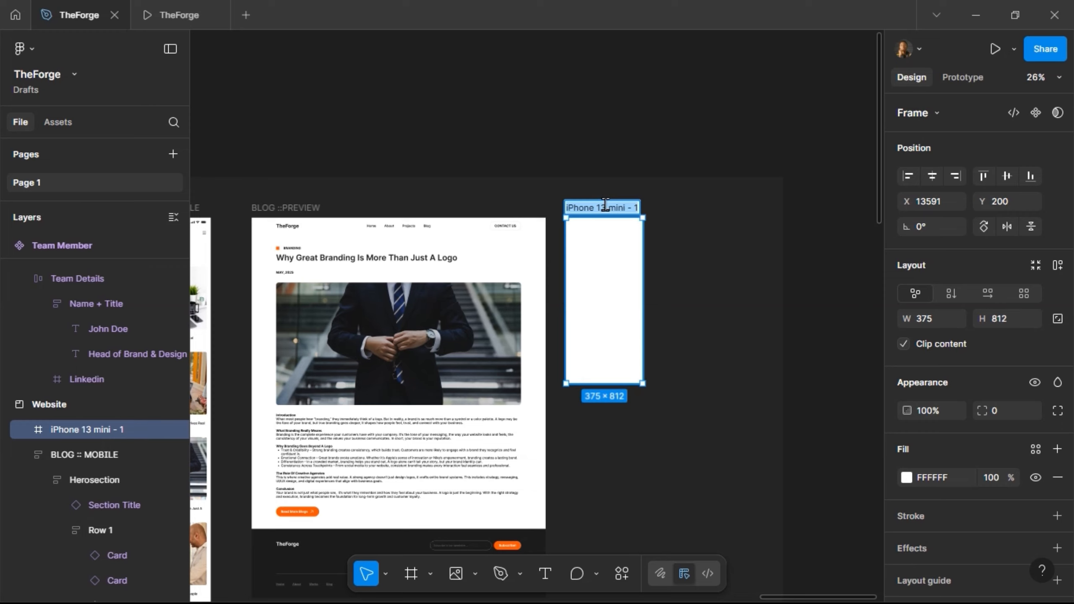
text(BLOG)
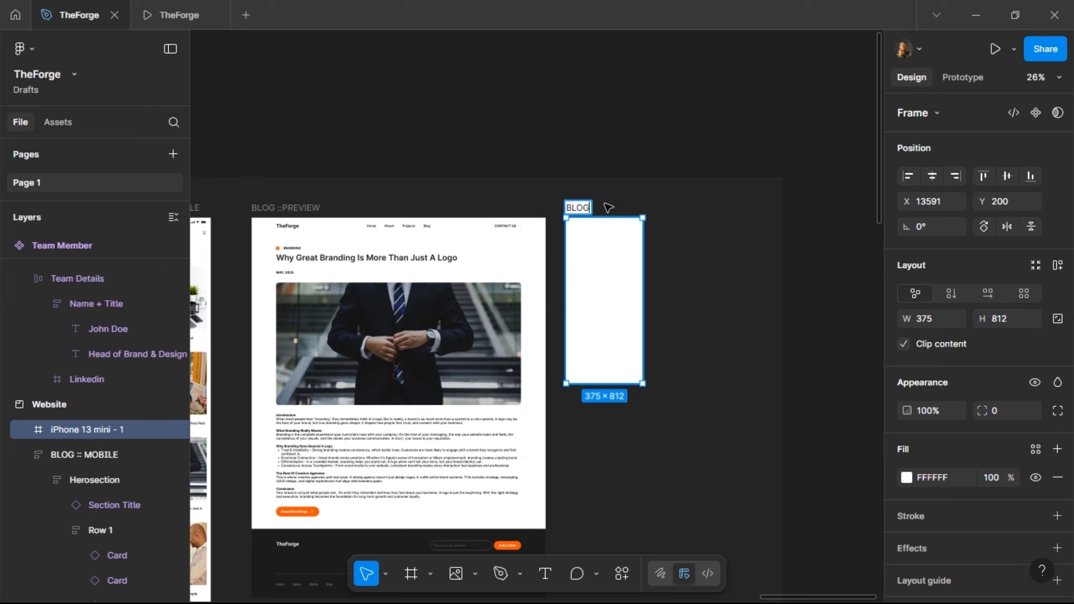
text( MOBILE)
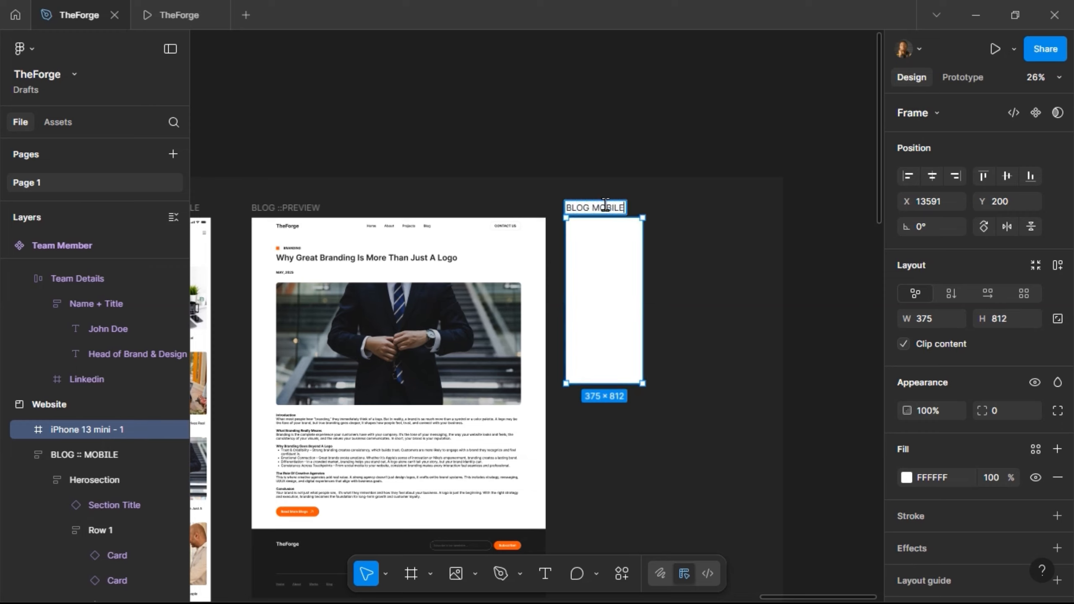
text( :: PREVIEW)
key(Return)
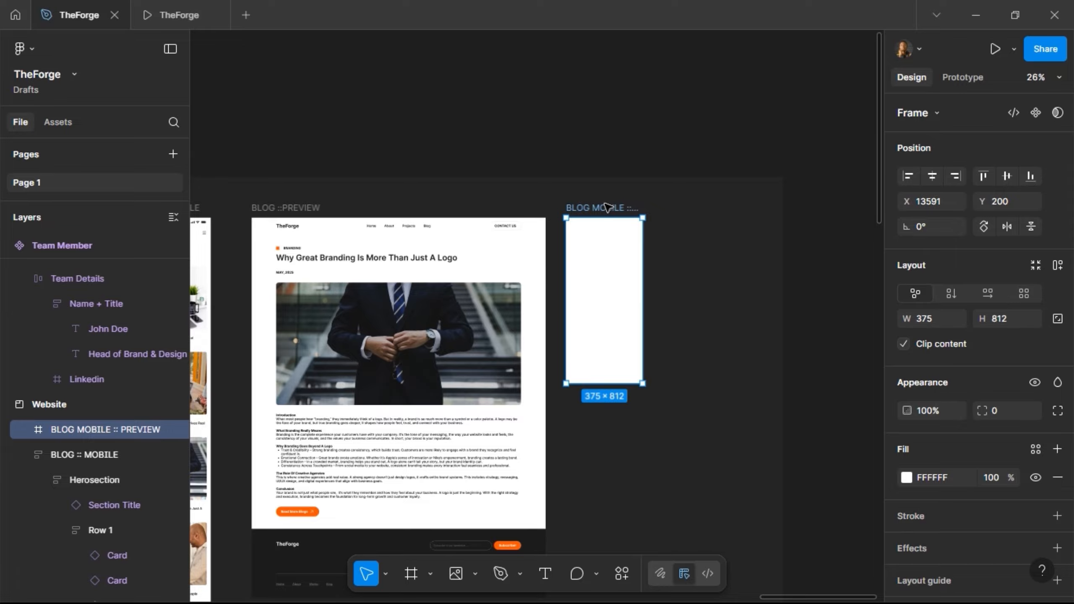
drag(600, 383, 609, 490)
- Paste the ABOUT :: MOBILE Herosection into the empty BLOG MOBILE :: PREVIEW frame
scroll(592, 301, left, 2)
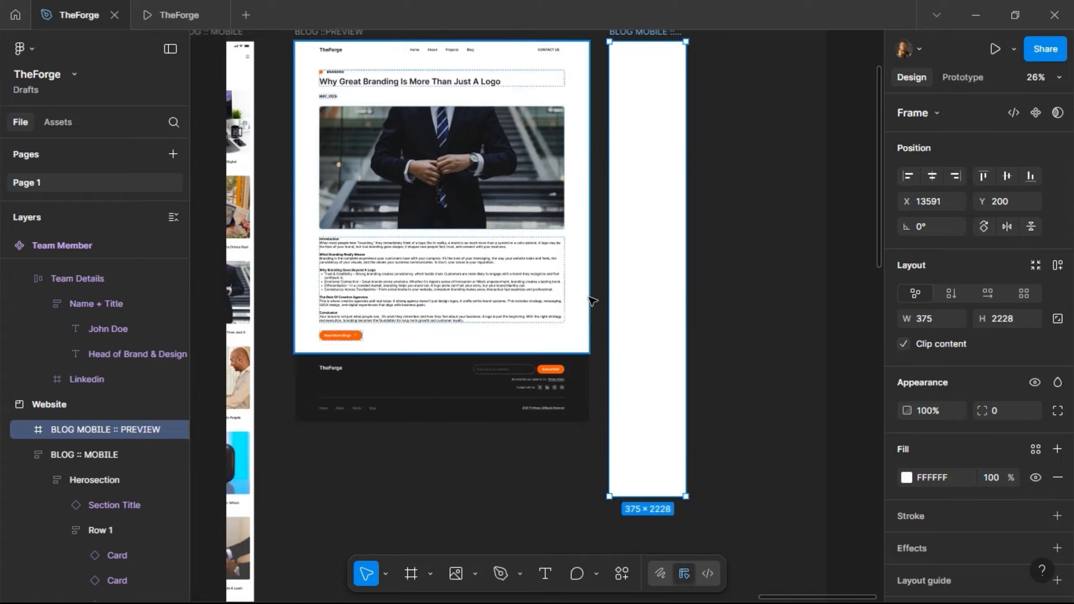
scroll(592, 302, left, 5)
scroll(590, 302, up, 5)
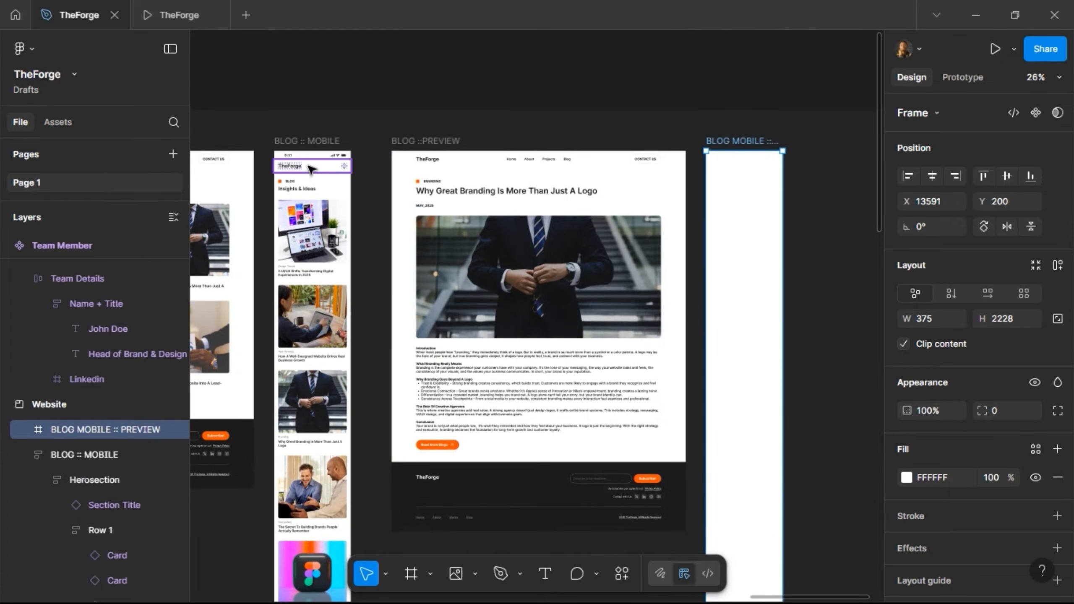
scroll(327, 204, left, 2)
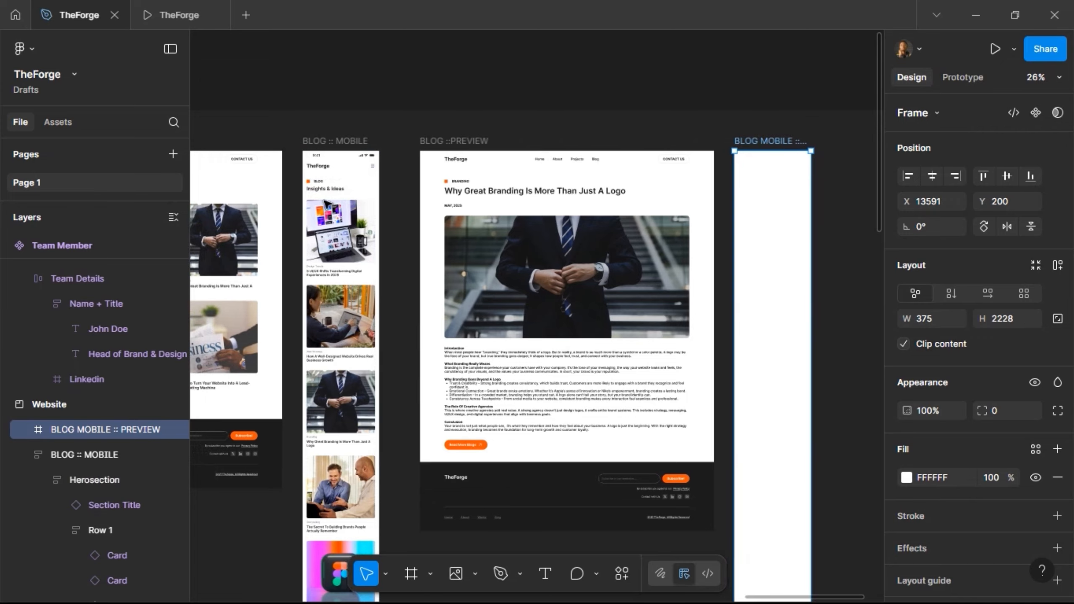
scroll(326, 204, left, 20)
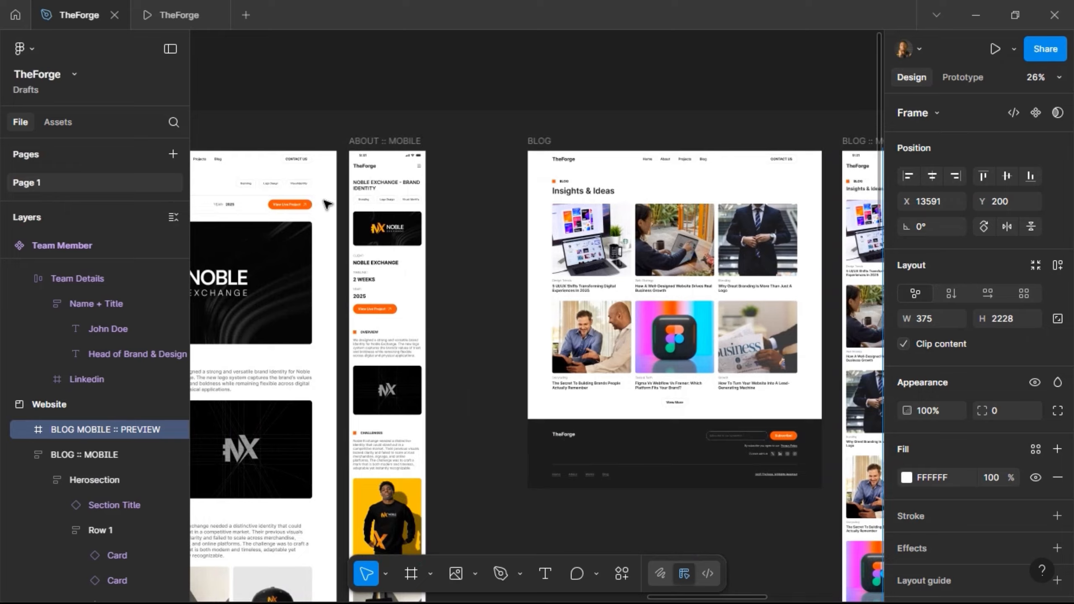
scroll(327, 205, left, 20)
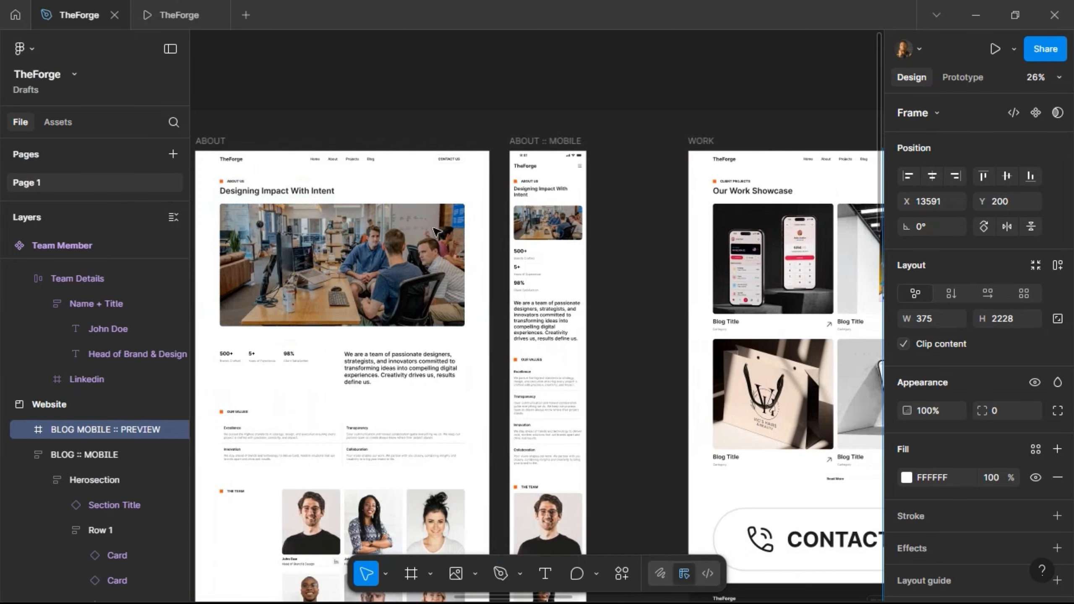
scroll(436, 231, right, 6)
click(464, 301)
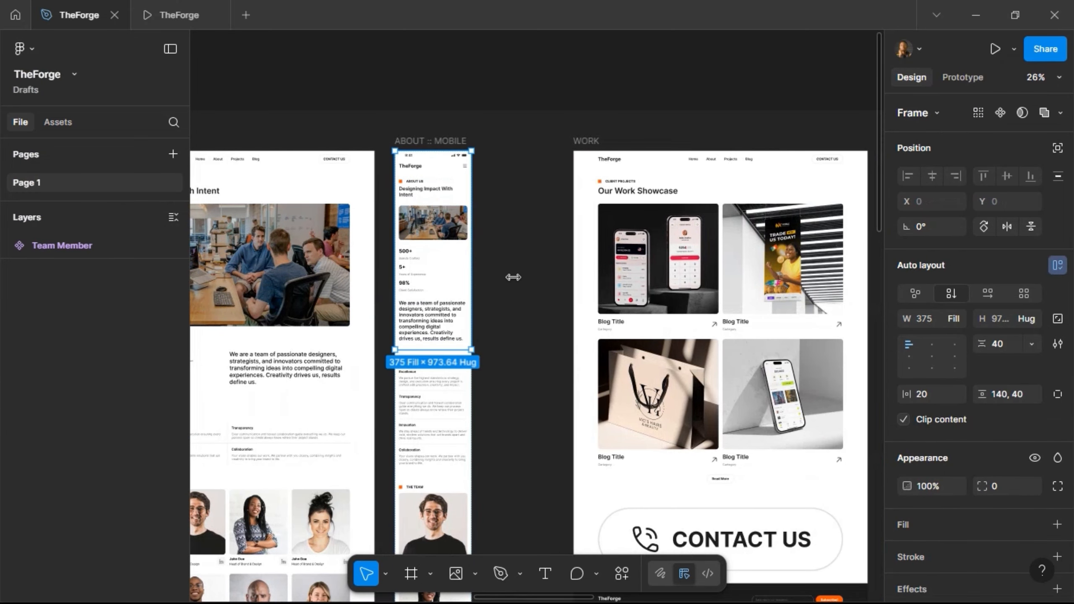
scroll(522, 260, right, 20)
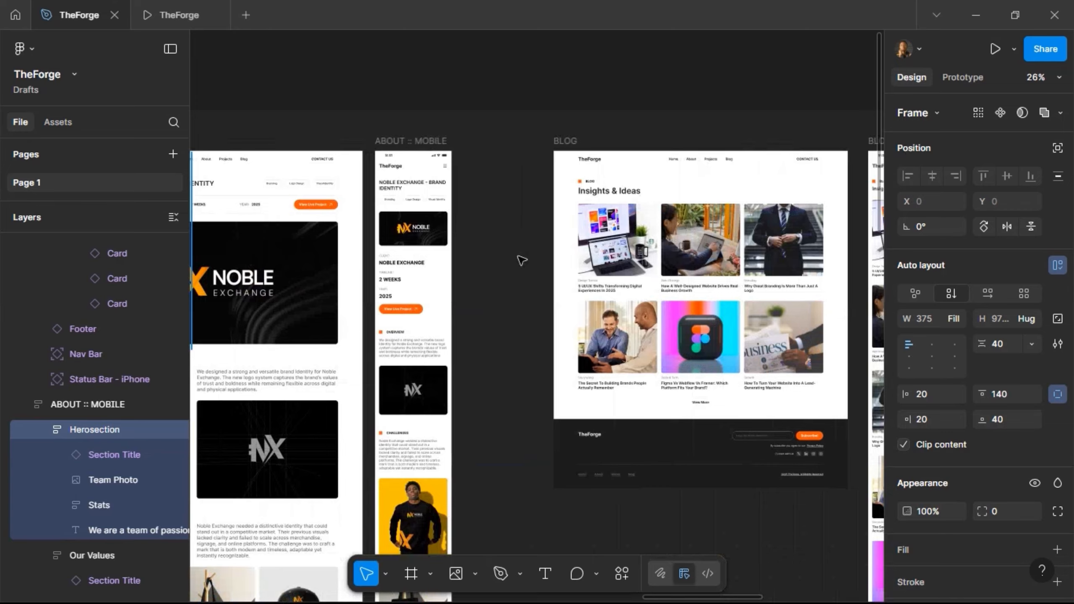
scroll(521, 257, right, 10)
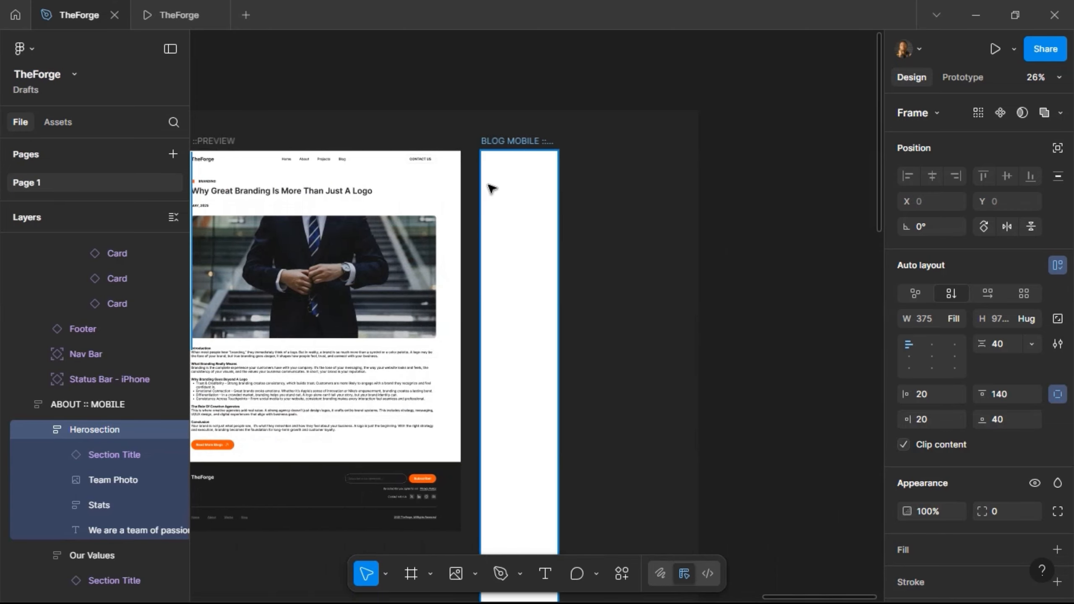
click(506, 144)
key(ctrl+v)
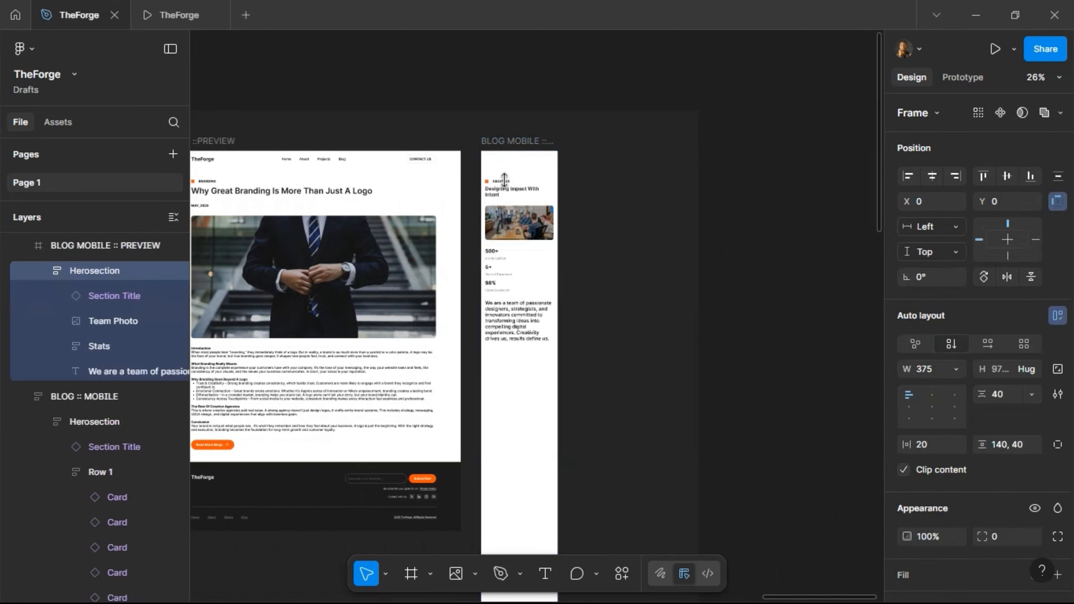
- Swap the mobile hero's title for the blog's BRANDING Section Title in its Mobile variant
click(310, 196)
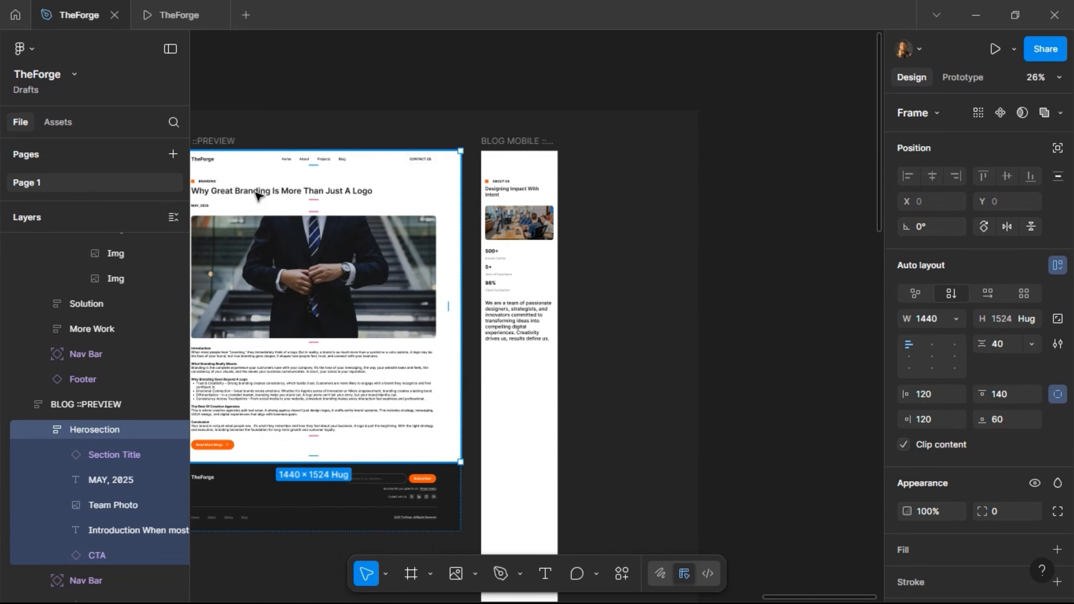
click(310, 195)
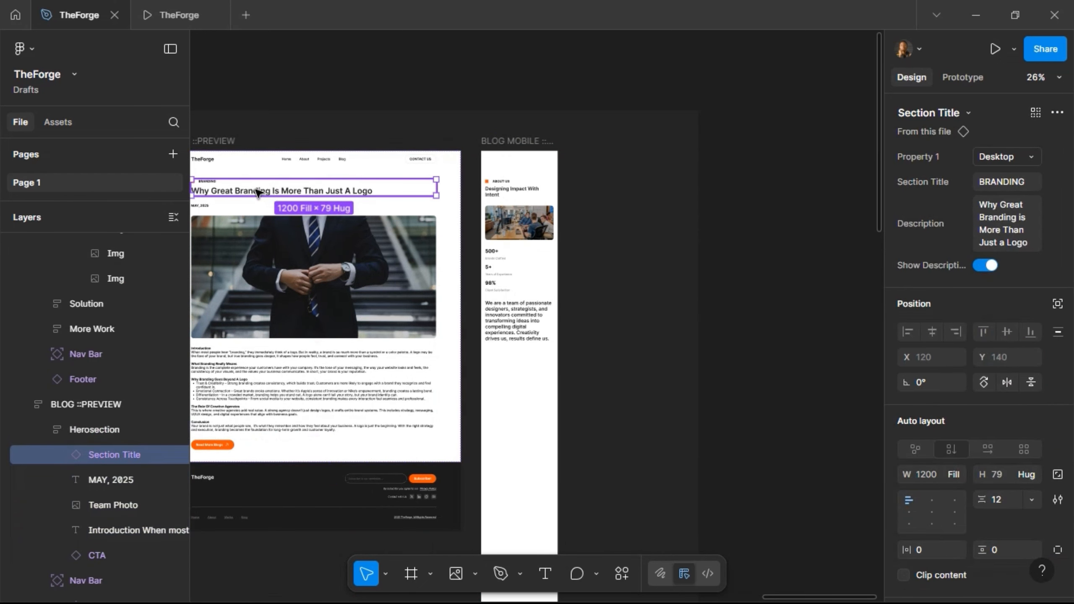
click(517, 193)
click(517, 191)
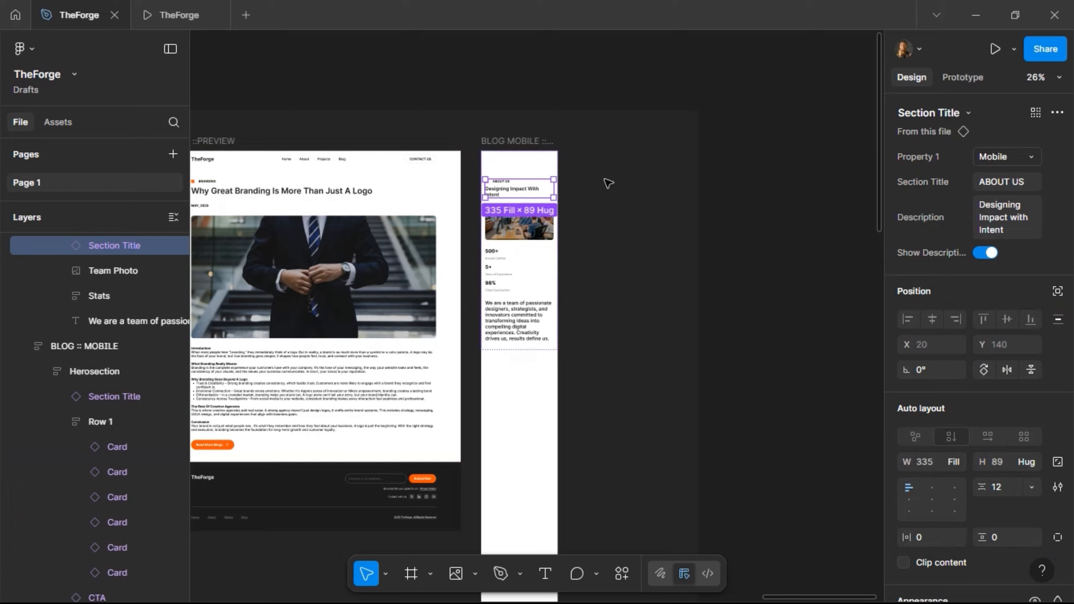
key(ctrl+shift+r)
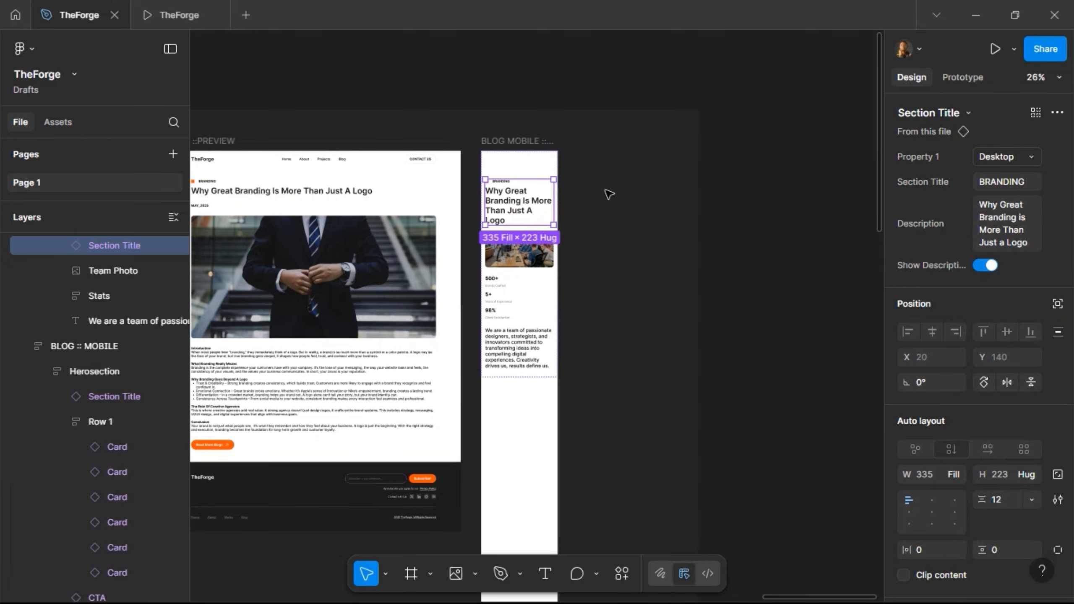
click(1005, 166)
click(994, 177)
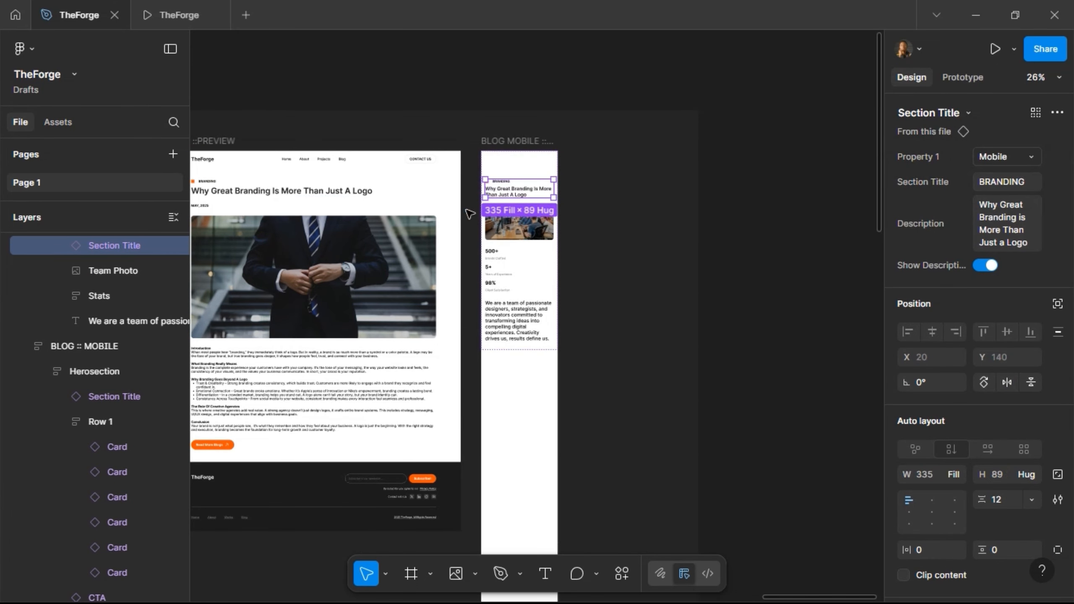
- Replace the mobile hero's team photo with the desktop suit image, then start scaling it
double_click(203, 208)
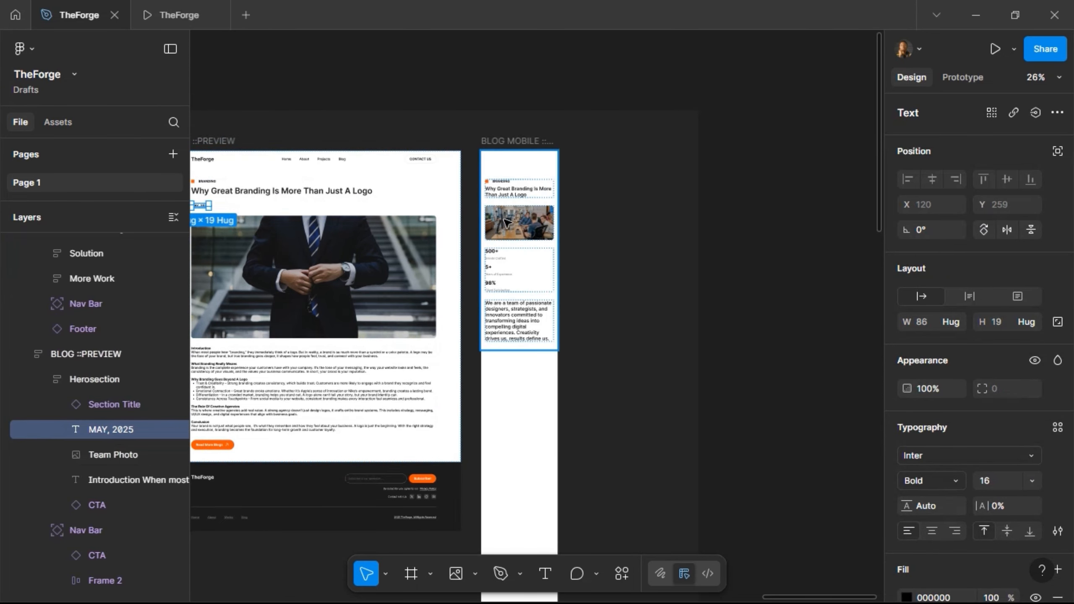
click(506, 222)
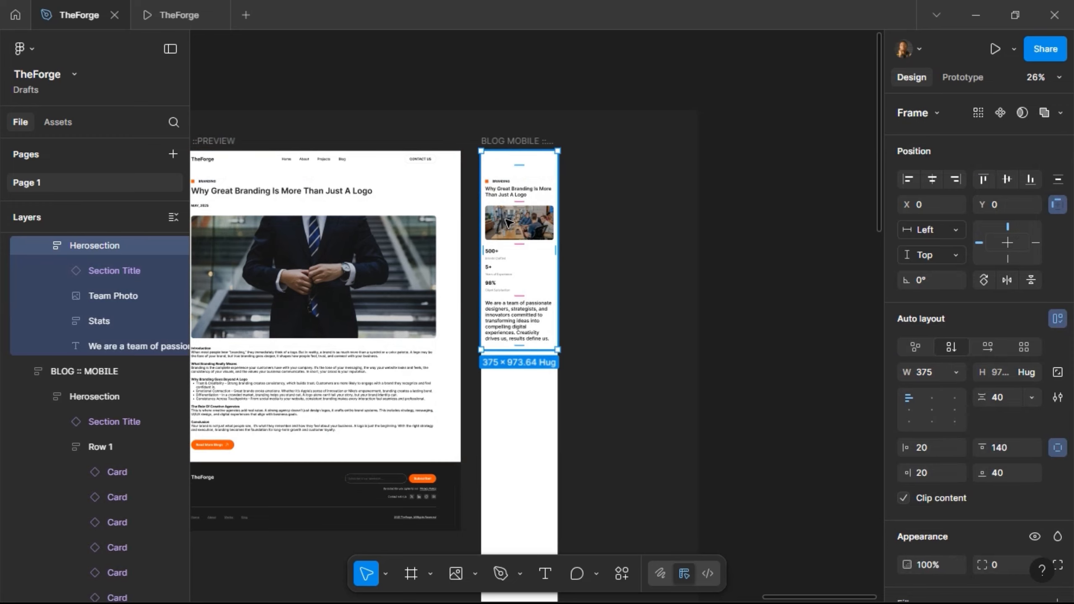
click(509, 222)
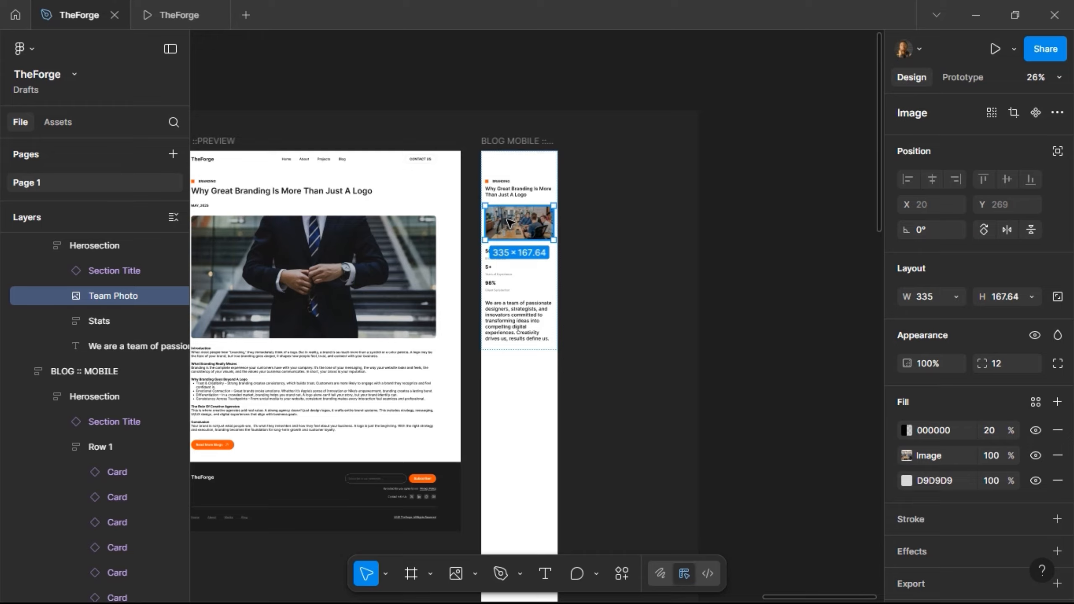
key(ctrl+d)
key(ctrl+z)
key(ctrl+z)
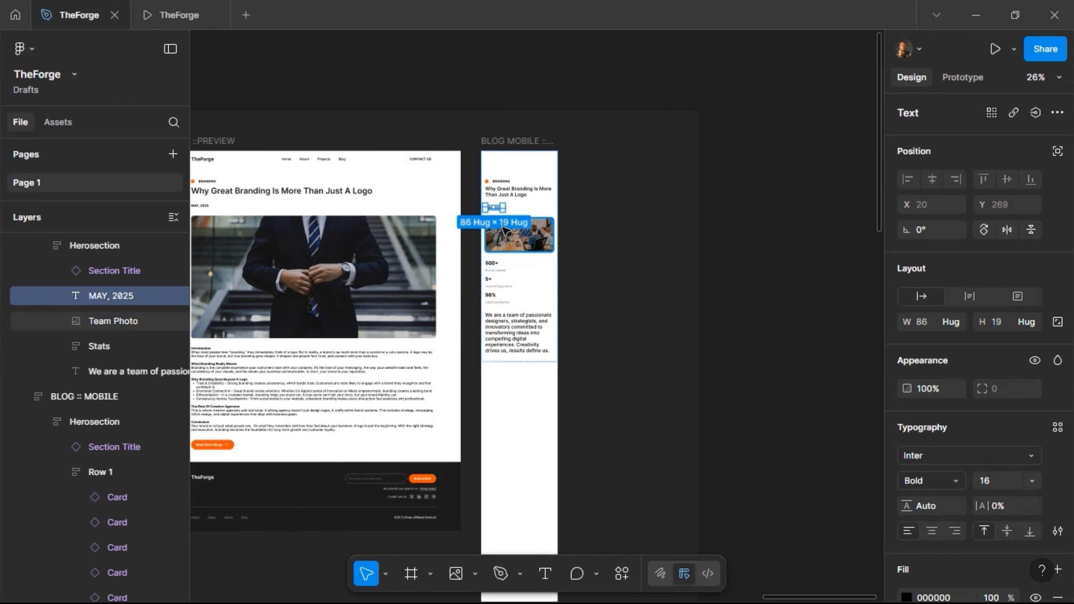
click(285, 241)
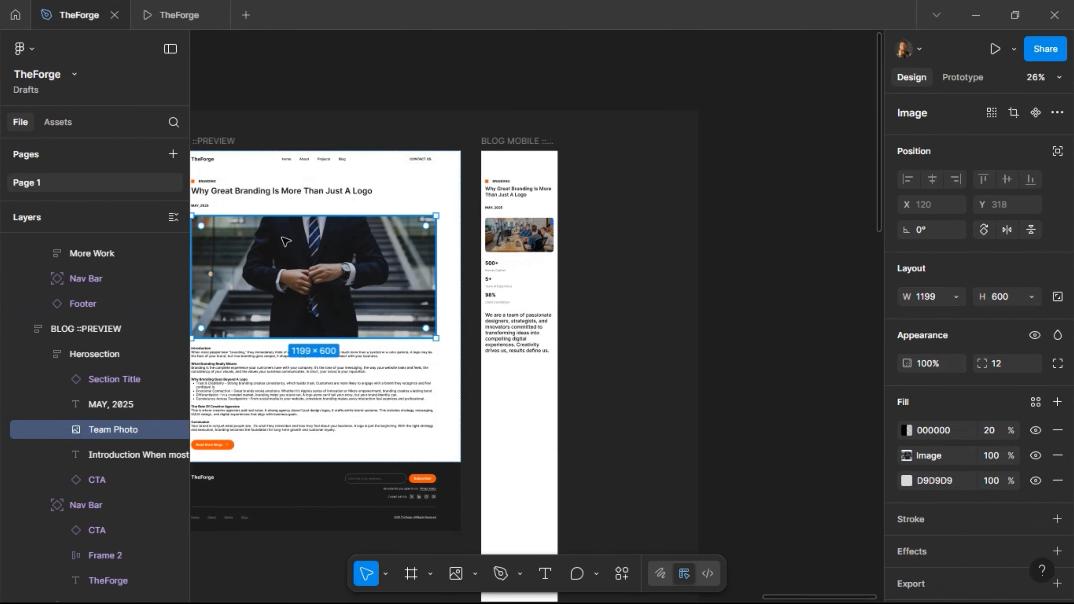
click(501, 242)
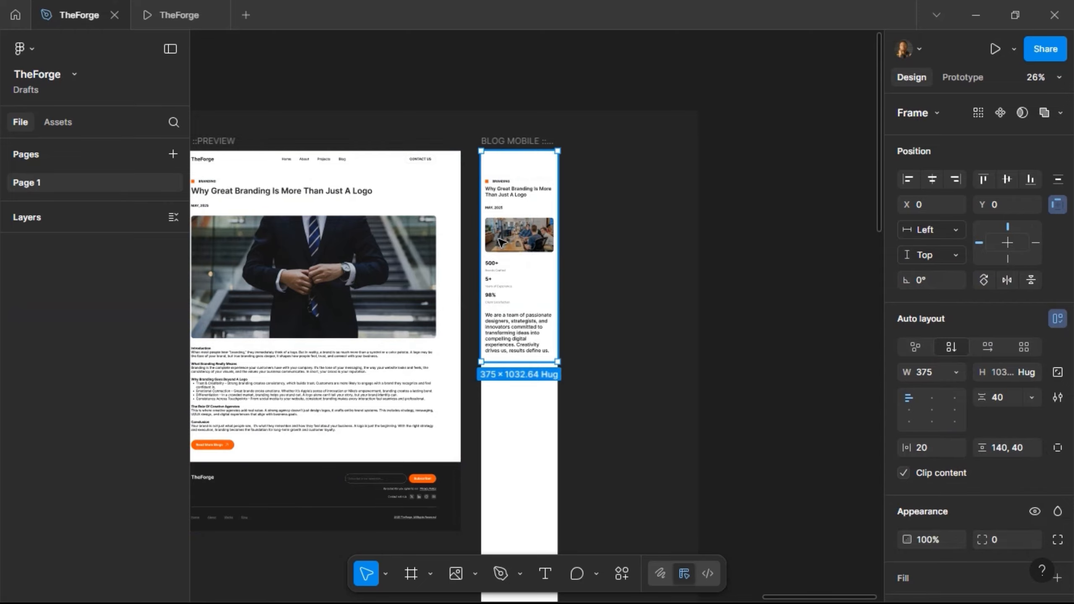
click(500, 241)
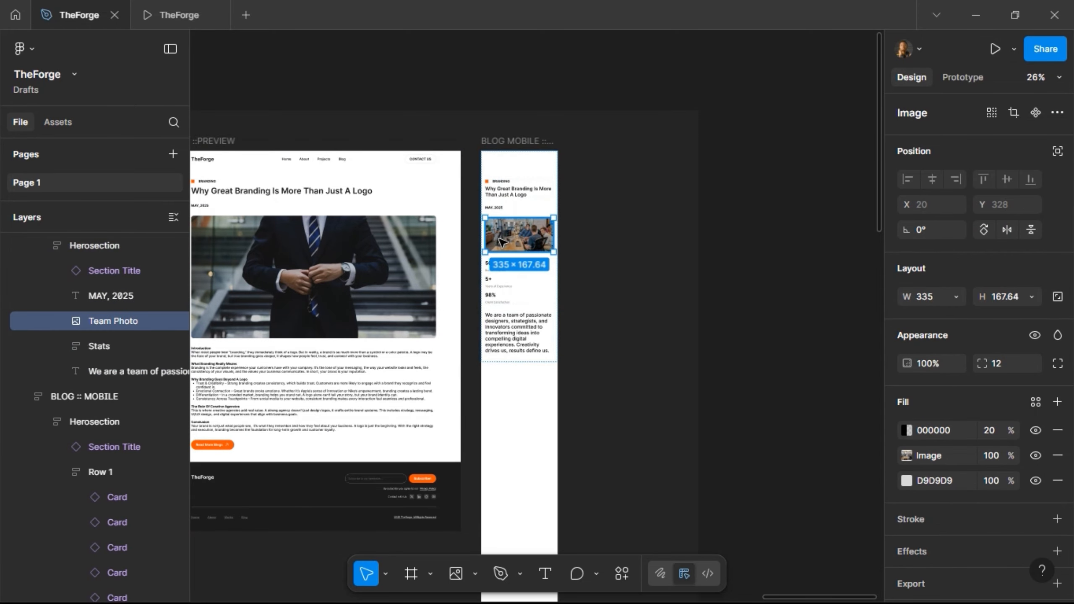
key(ctrl+shift+r)
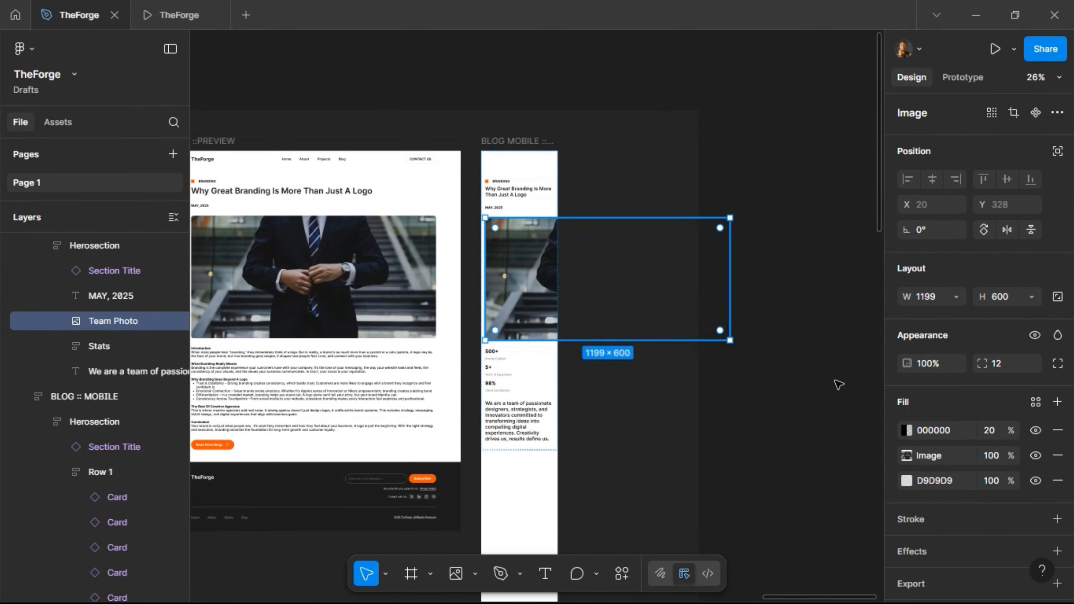
key(k)
click(937, 369)
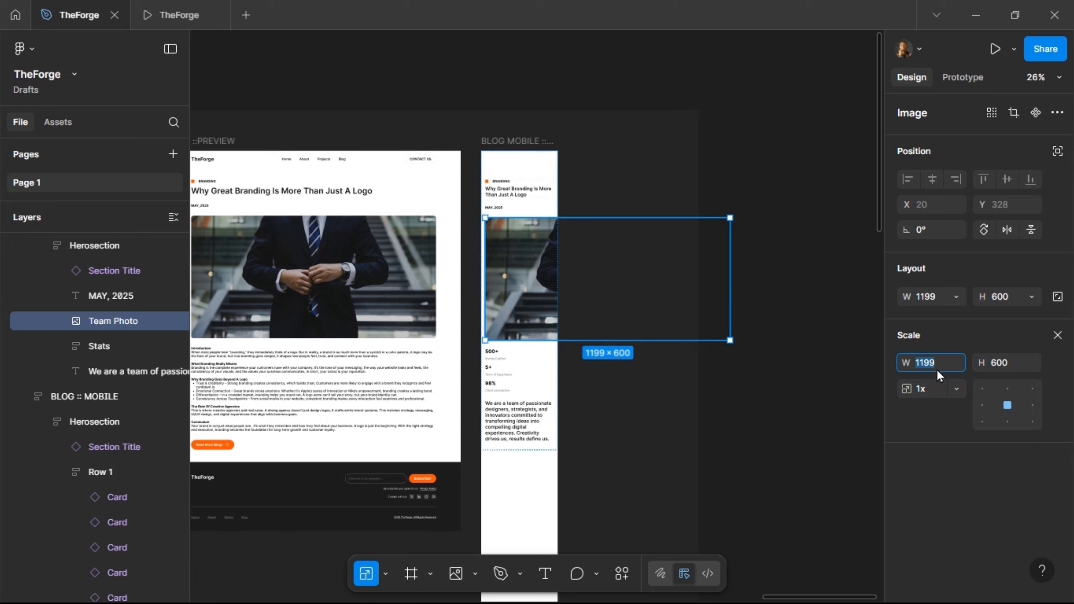
- Scale the suit photo to 335 wide and replace the mobile Stats block with the desktop Introduction text
key(Return)
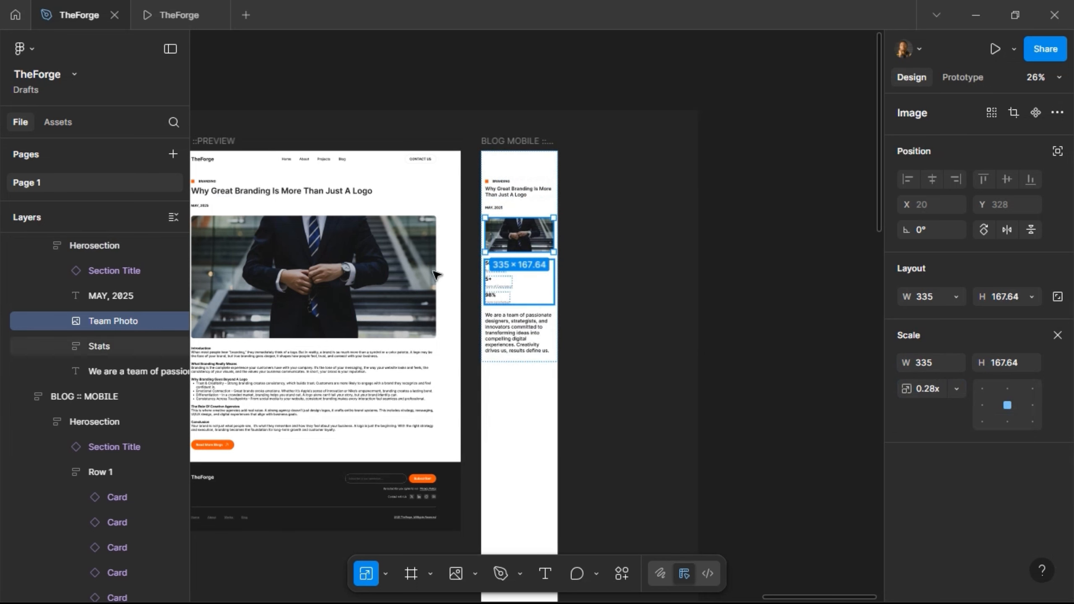
click(289, 367)
double_click(289, 367)
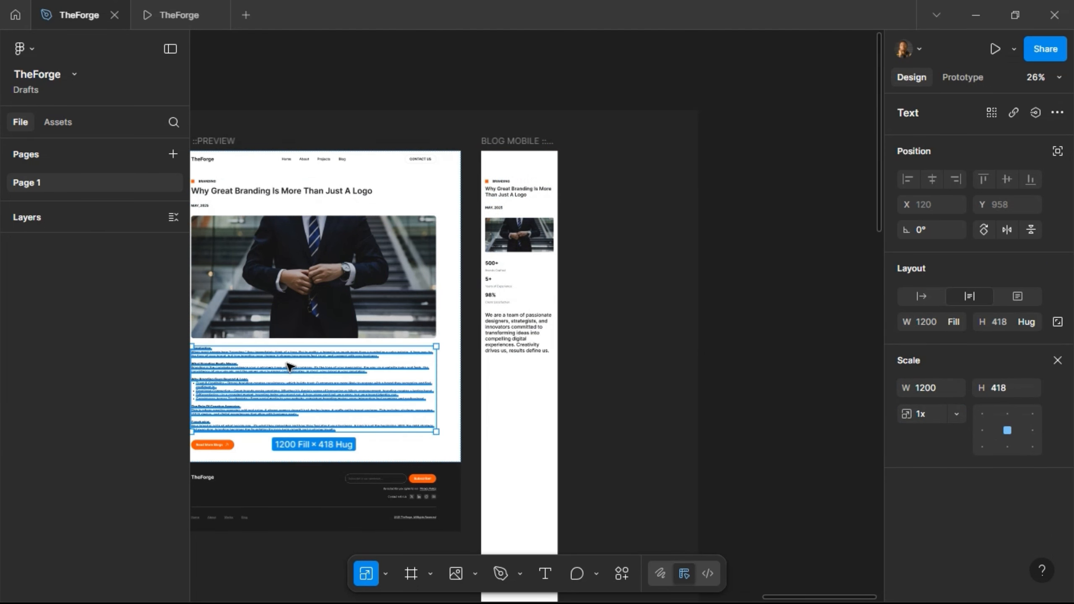
click(530, 296)
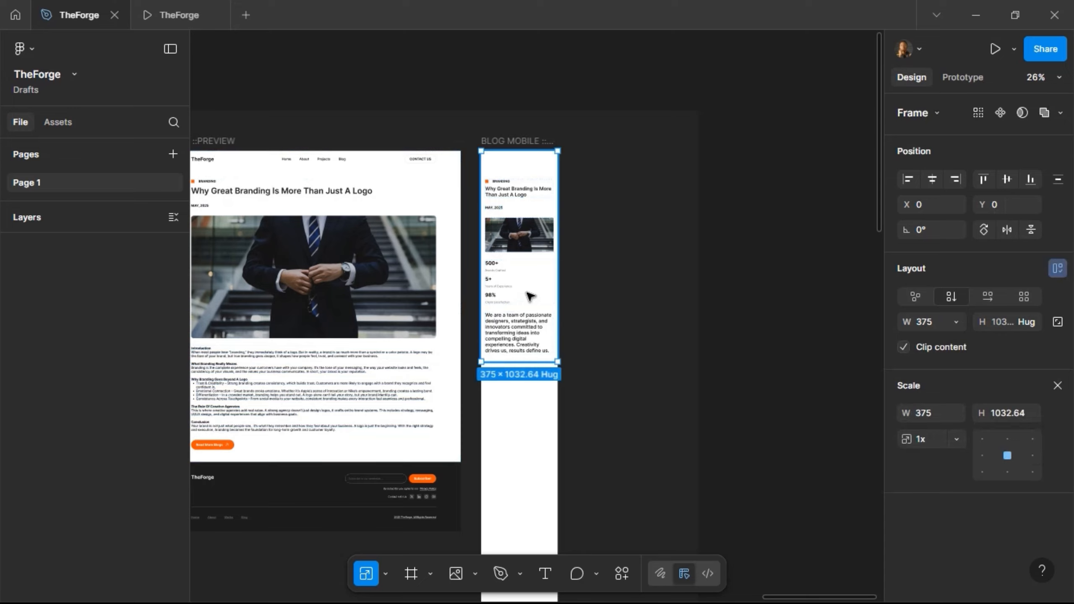
double_click(530, 296)
key(ctrl+shift+r)
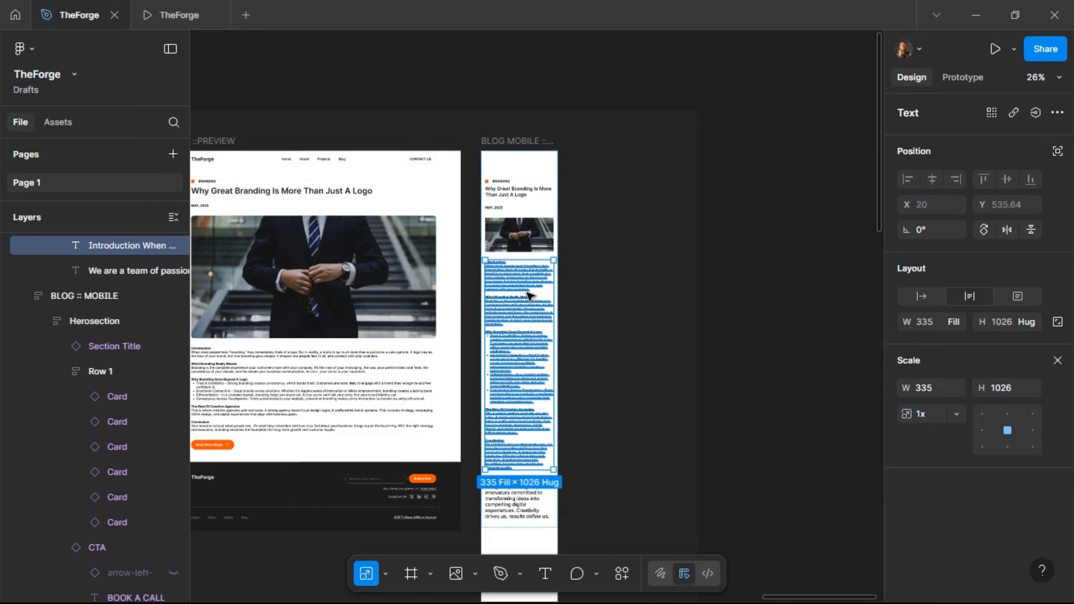
- Replace the mobile 'We are a team' text with the orange Read More Blogs CTA button
click(225, 444)
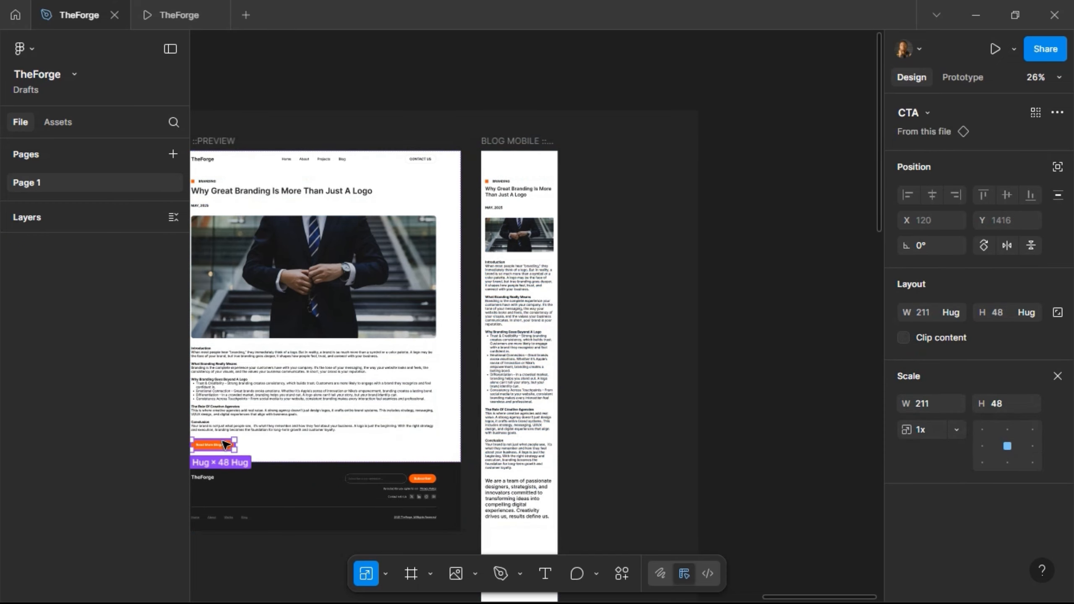
click(512, 491)
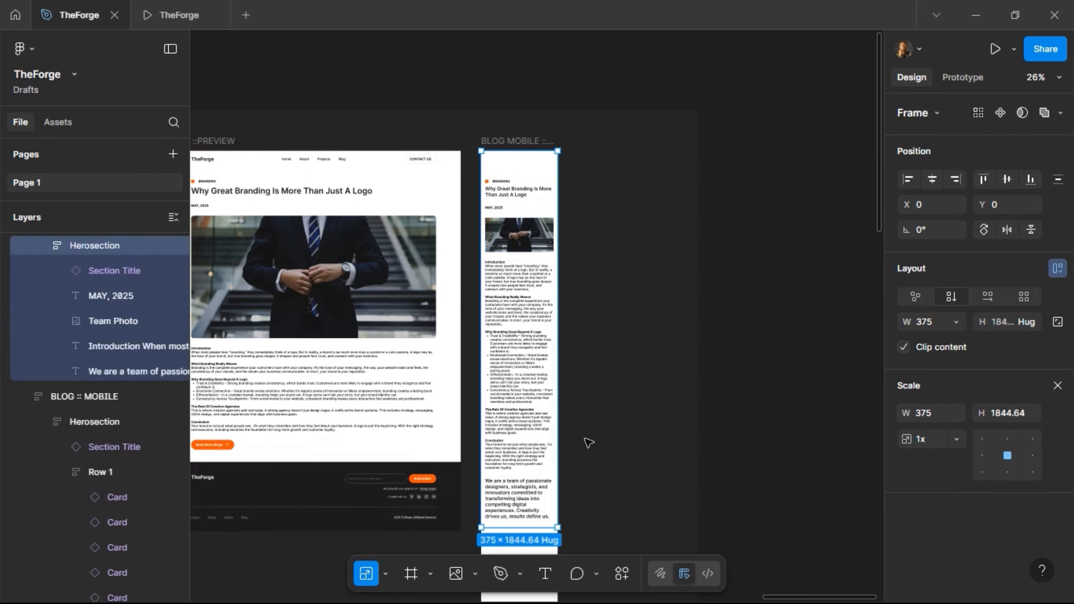
click(517, 496)
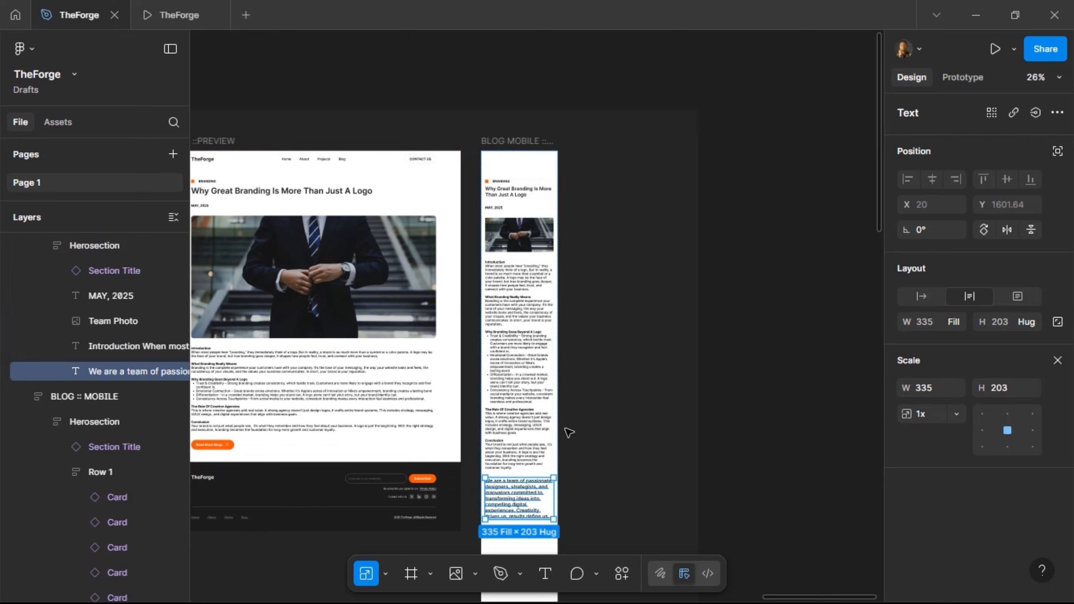
key(ctrl+shift+r)
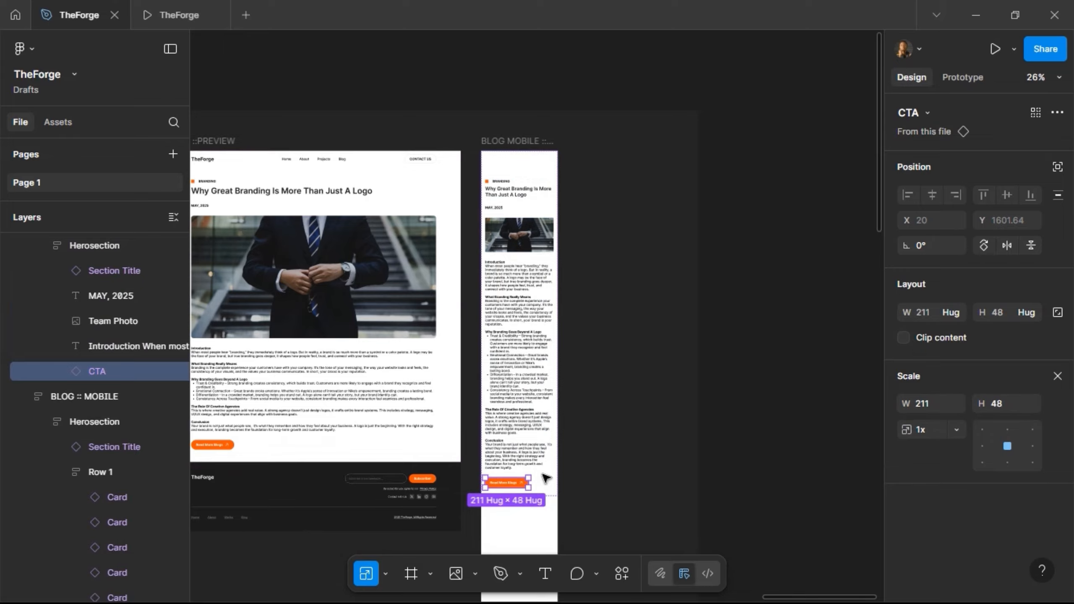
key(shift+Return)
scroll(573, 233, down, 5)
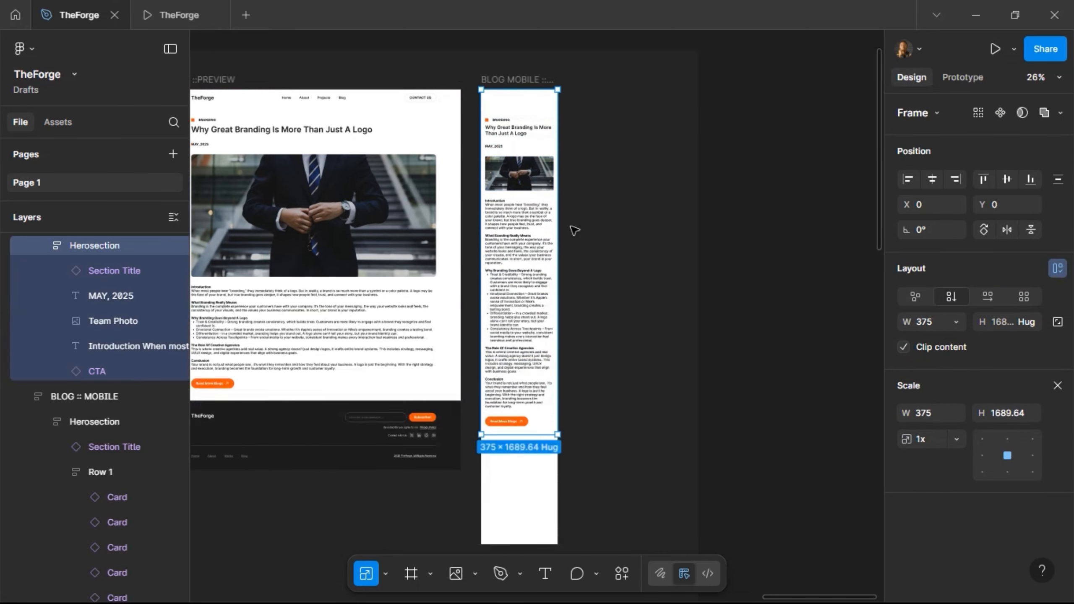
- Paste the BLOG :: MOBILE footer into BLOG MOBILE :: PREVIEW and align it to the bottom
scroll(583, 232, up, 2)
ctrl+scroll(590, 243, down, 3)
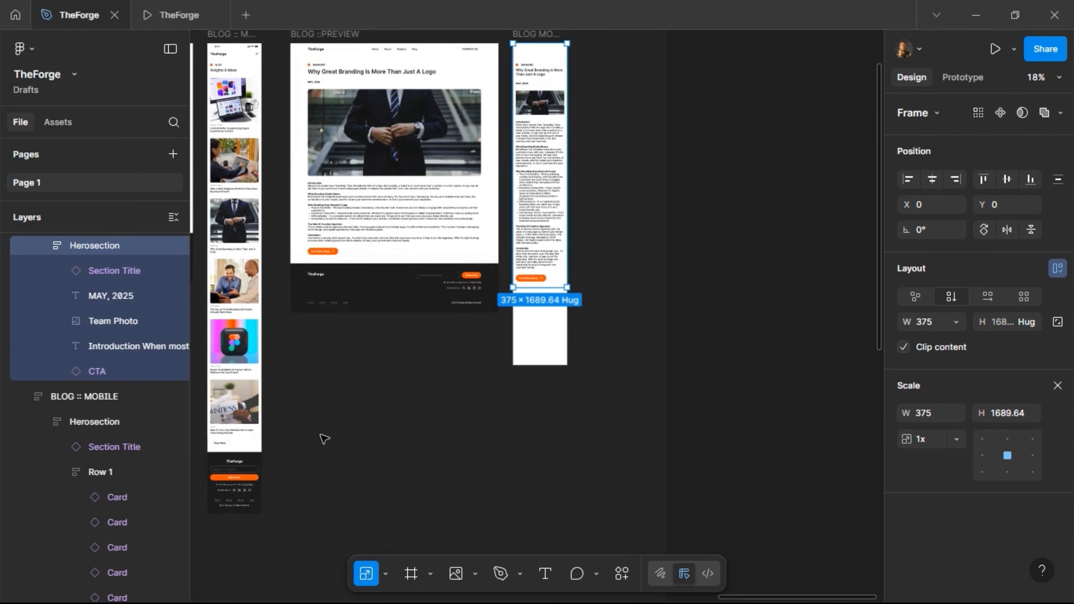
scroll(394, 402, up, 1)
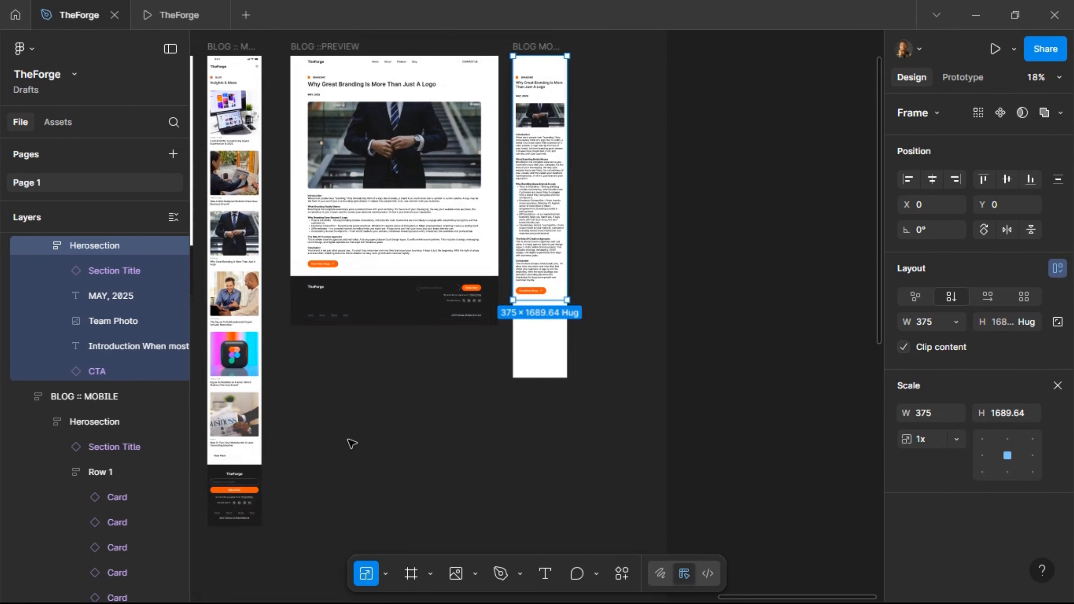
click(246, 492)
scroll(534, 220, up, 1)
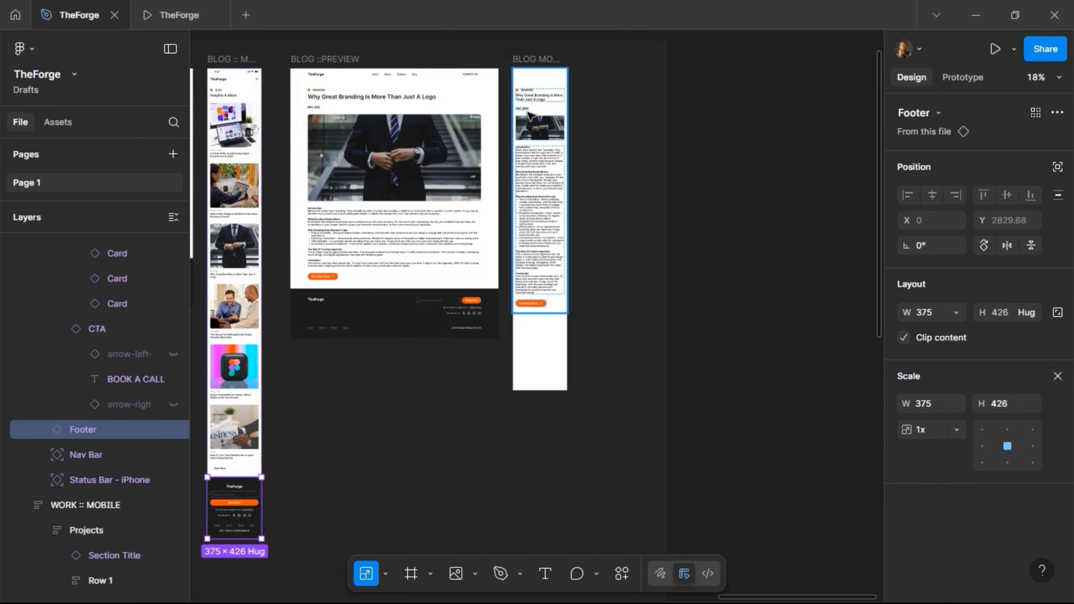
click(529, 63)
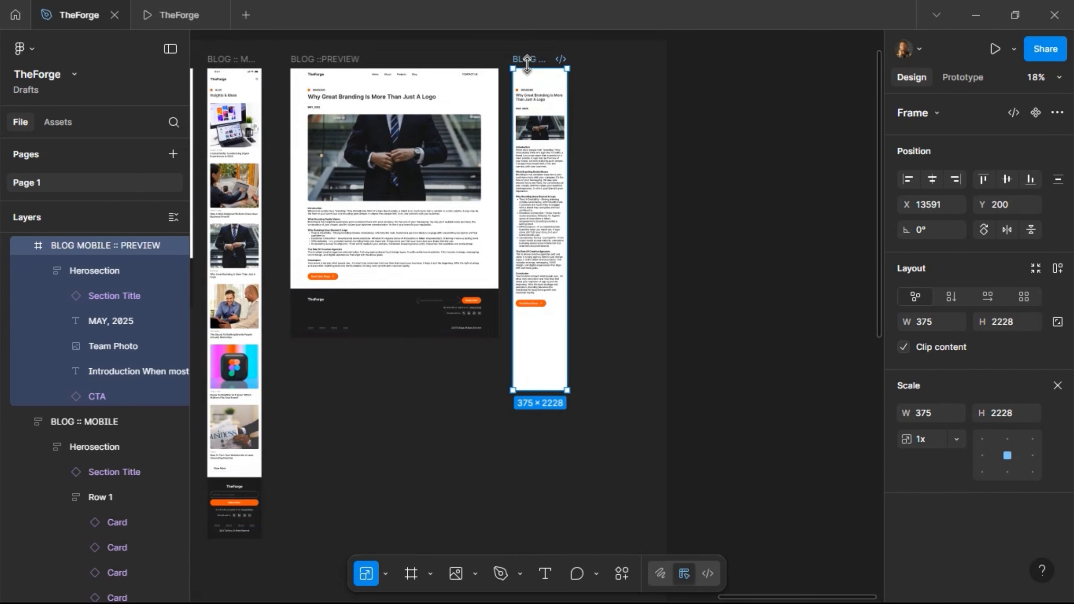
key(ctrl+v)
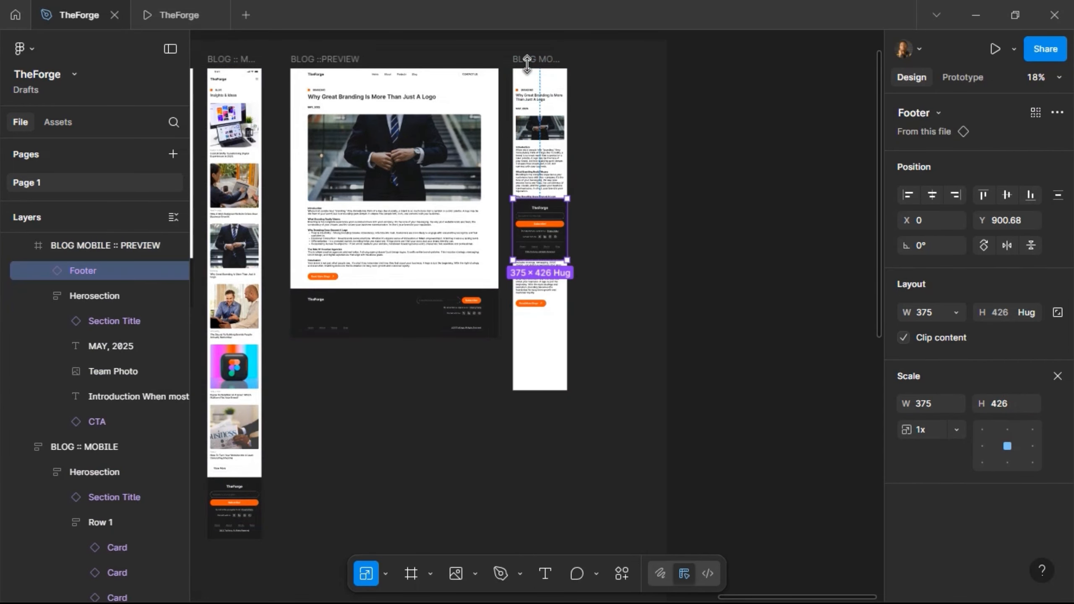
click(1030, 196)
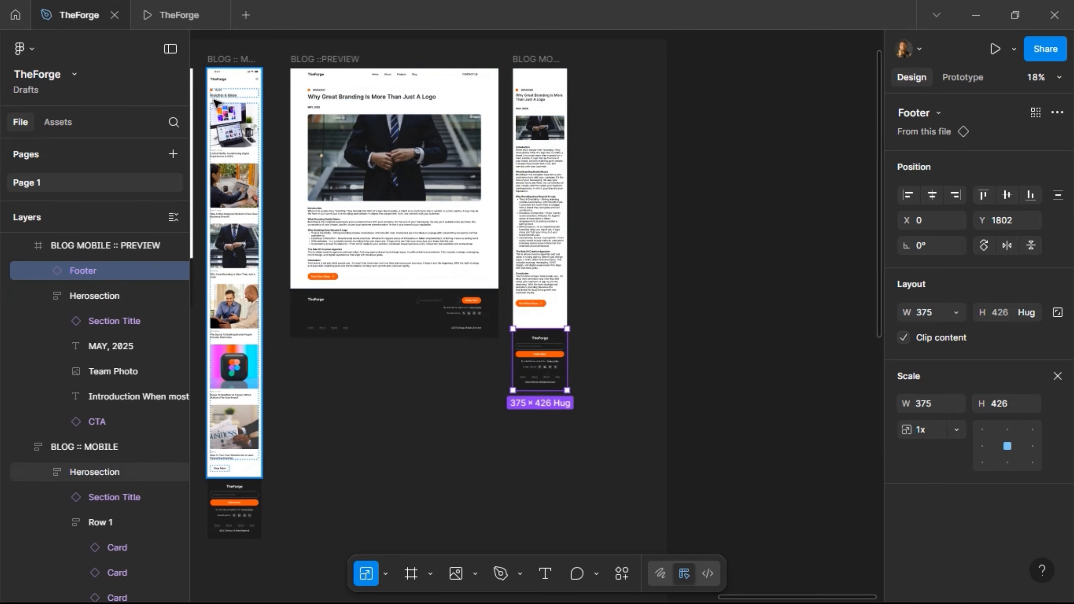
- Copy the Nav Bar and Status Bar from BLOG :: MOBILE for the preview frame
click(223, 82)
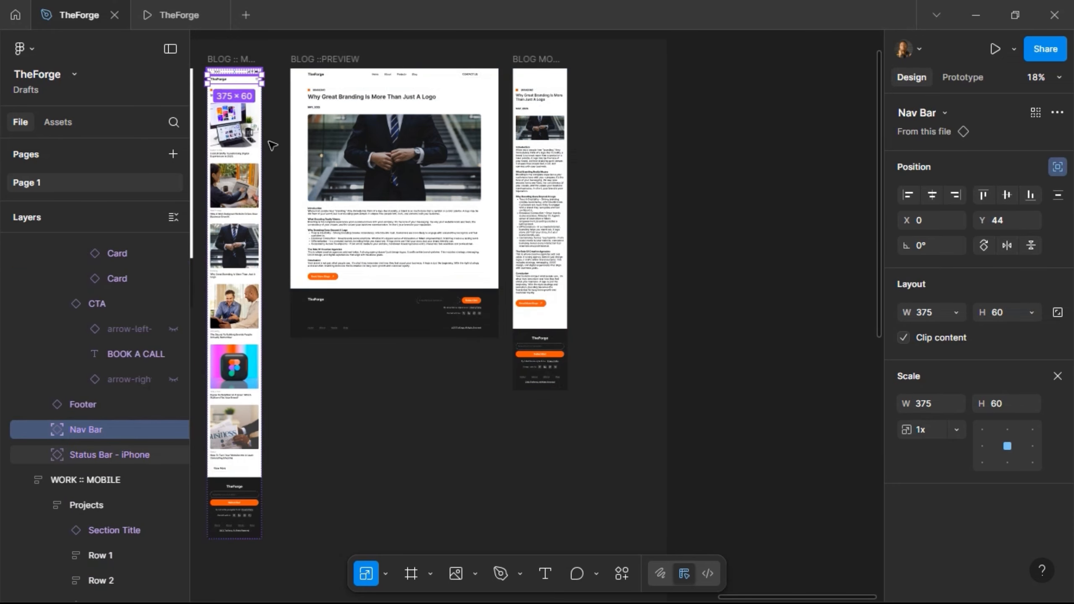
shift+click(234, 71)
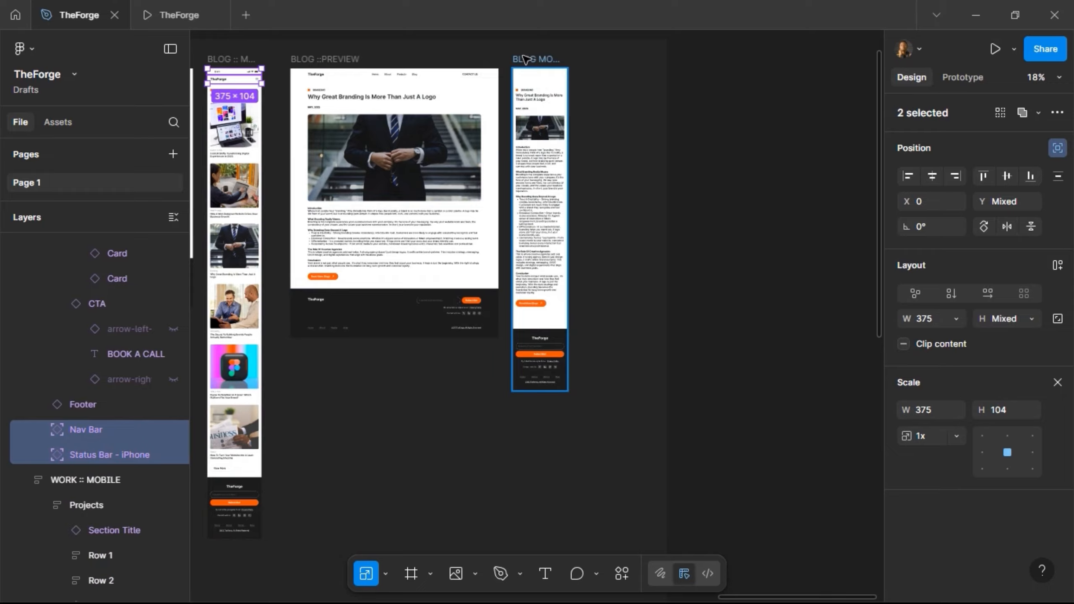
click(536, 60)
scroll(584, 43, up, 5)
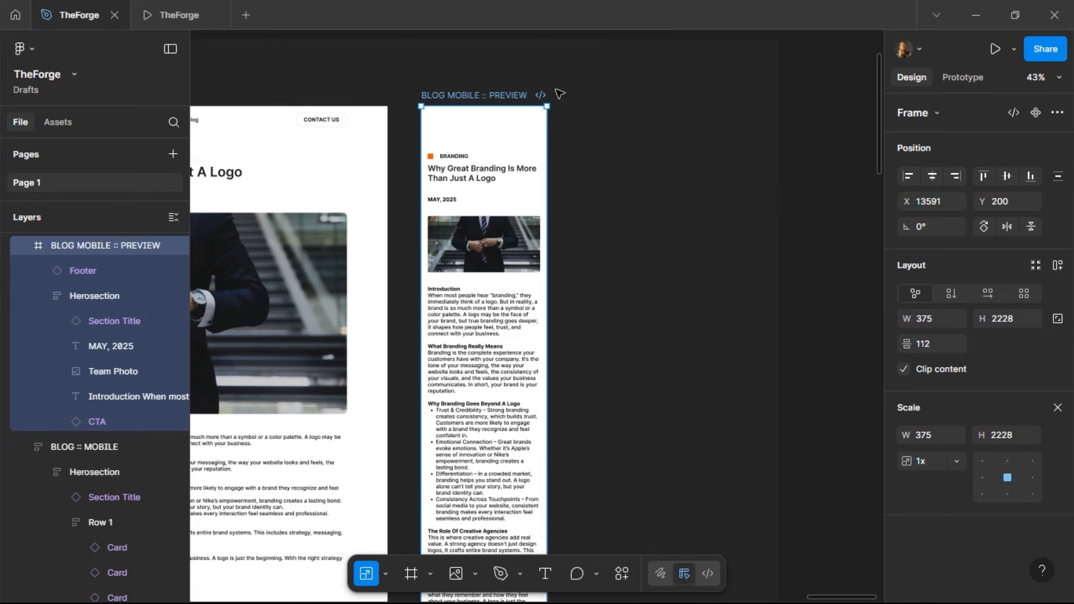
- Paste the status and nav bars into BLOG MOBILE :: PREVIEW and stack it with vertical auto layout, 0 gap
key(ctrl+v)
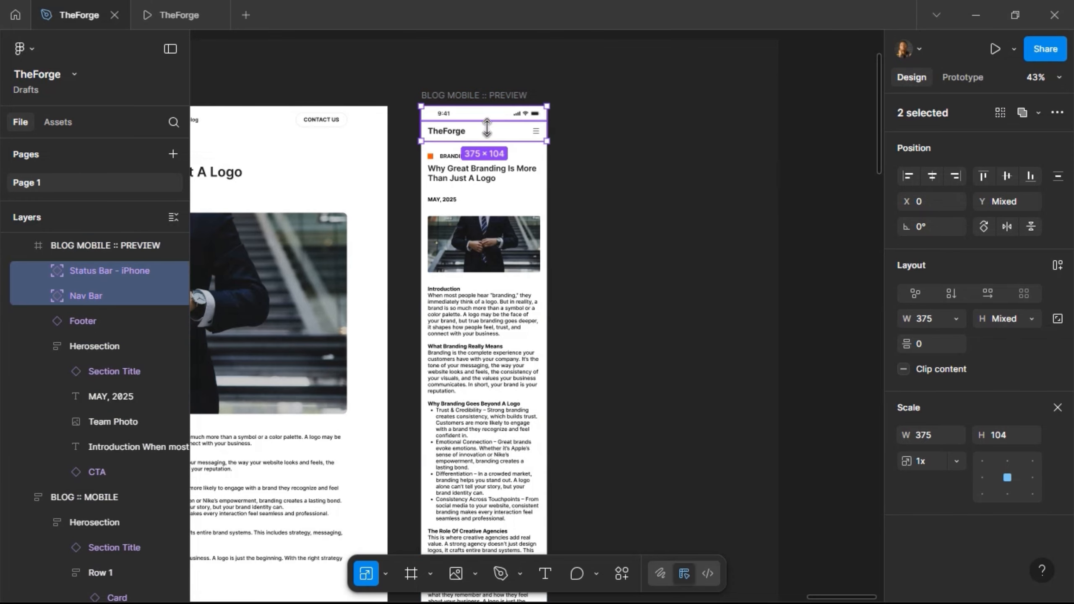
click(477, 95)
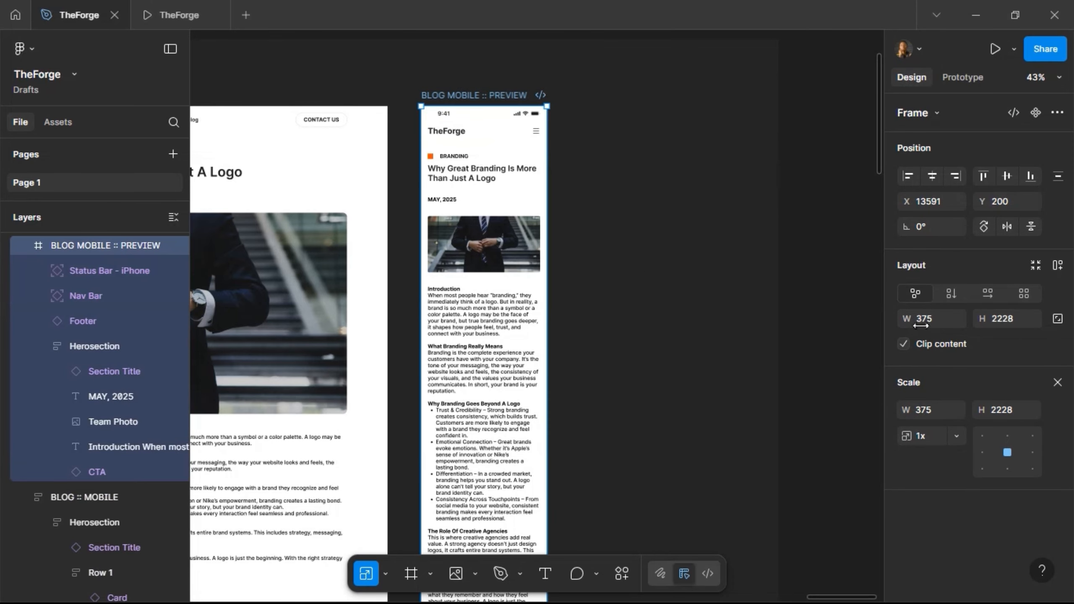
click(1054, 273)
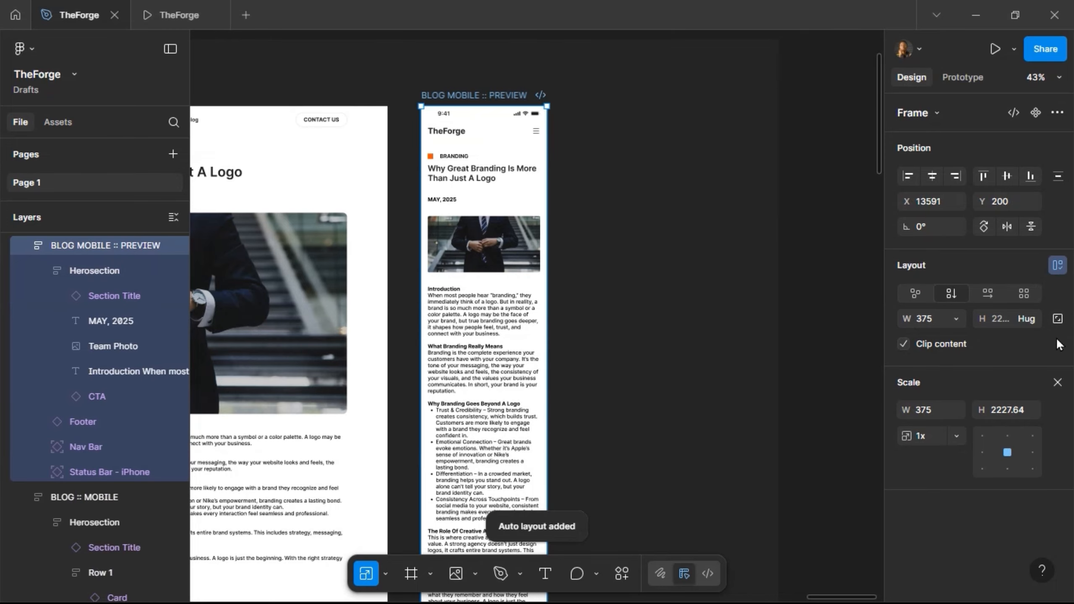
click(1058, 383)
click(1019, 343)
scroll(649, 349, down, 1)
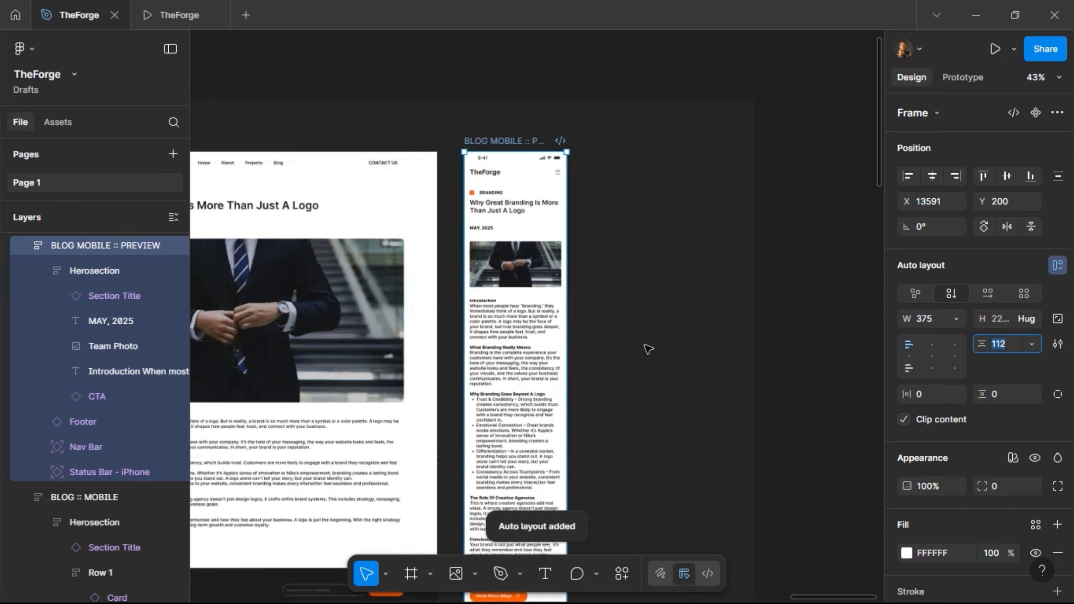
scroll(648, 349, down, 1)
scroll(640, 343, down, 6)
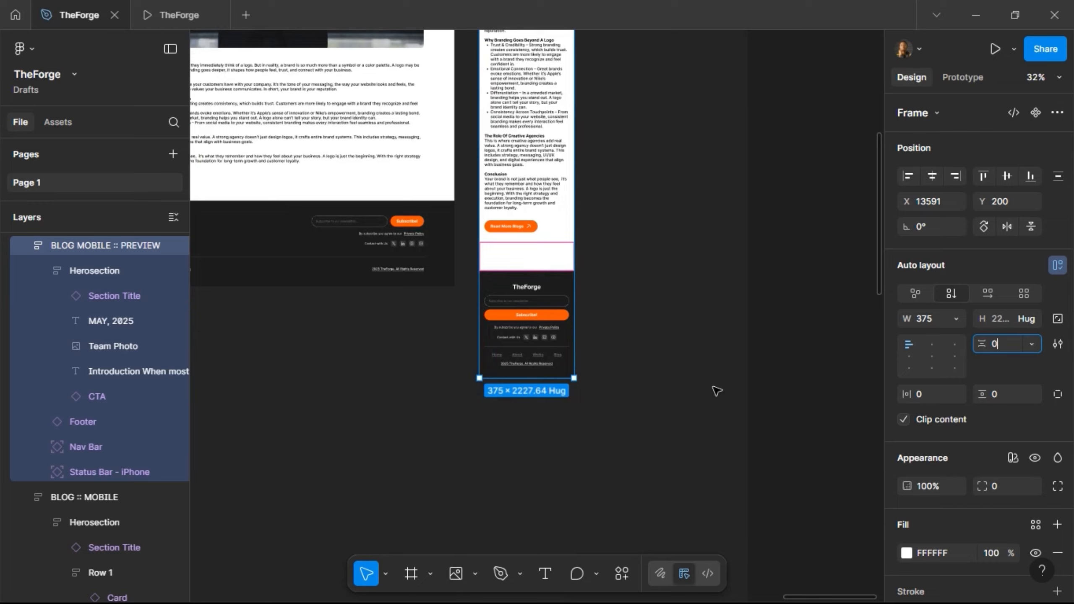
text(0)
key(Return)
click(602, 254)
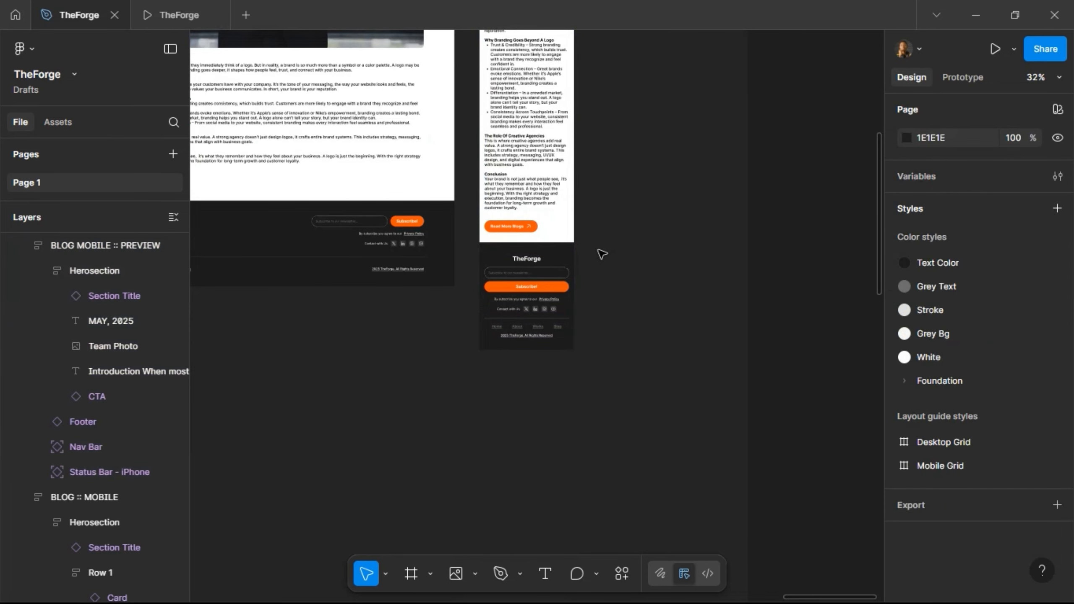
scroll(602, 254, up, 5)
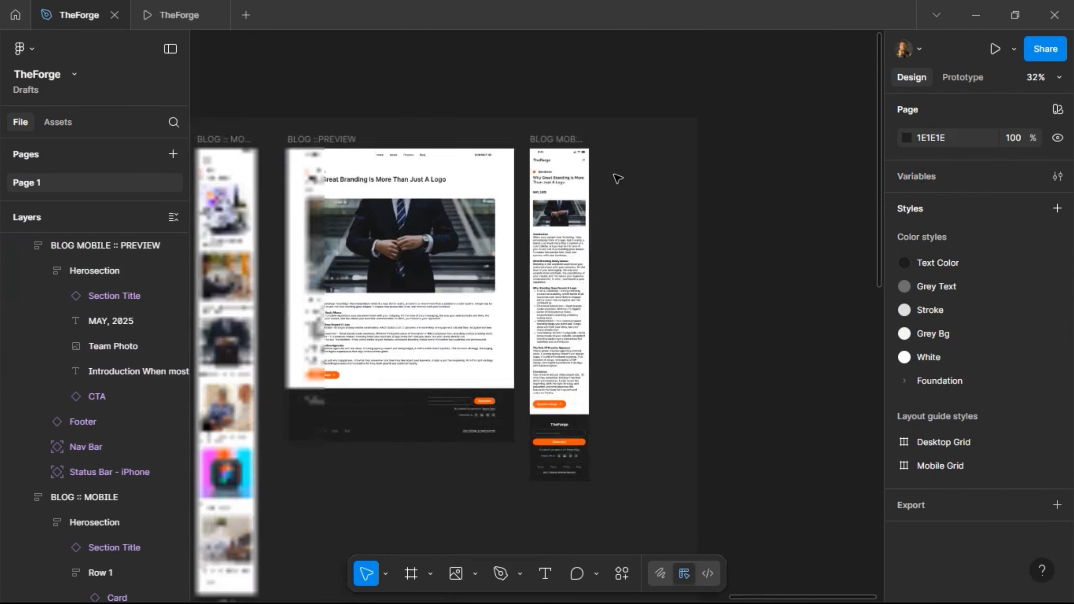
click(567, 141)
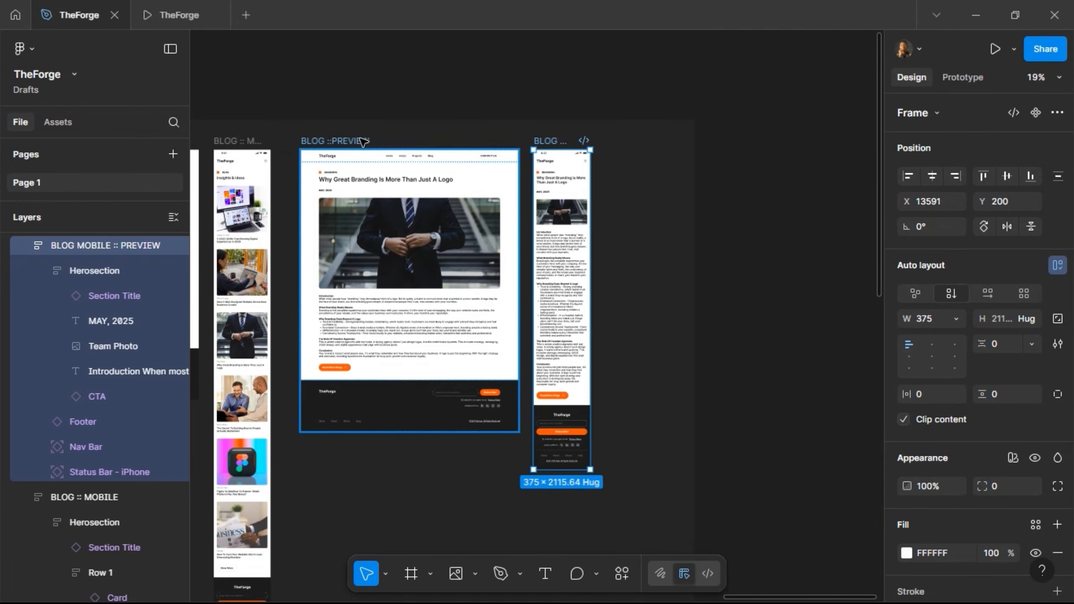
shift+click(363, 141)
scroll(586, 132, down, 4)
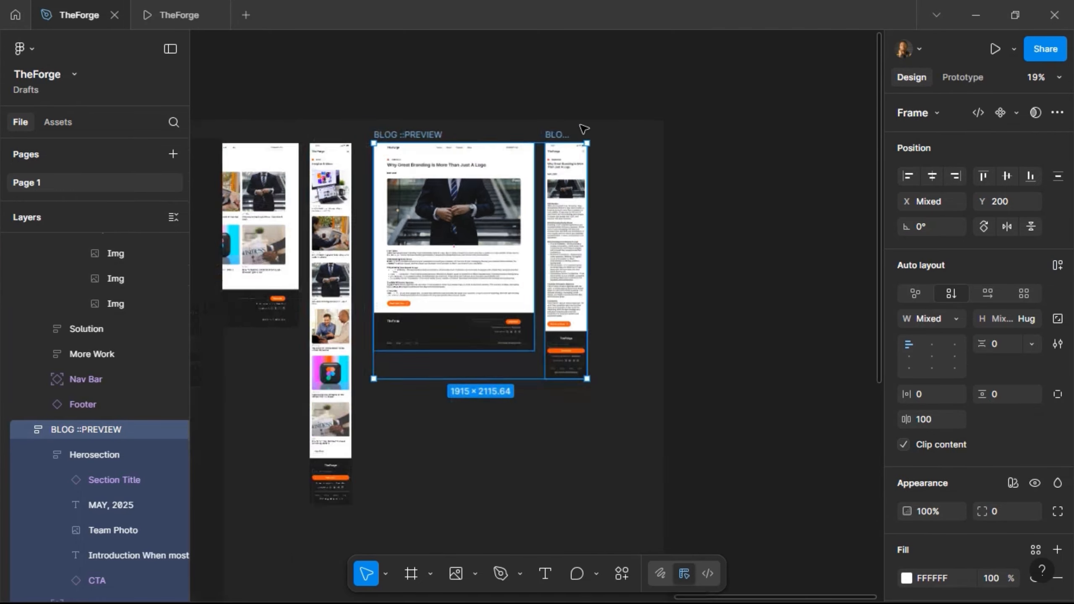
click(578, 110)
scroll(579, 109, left, 10)
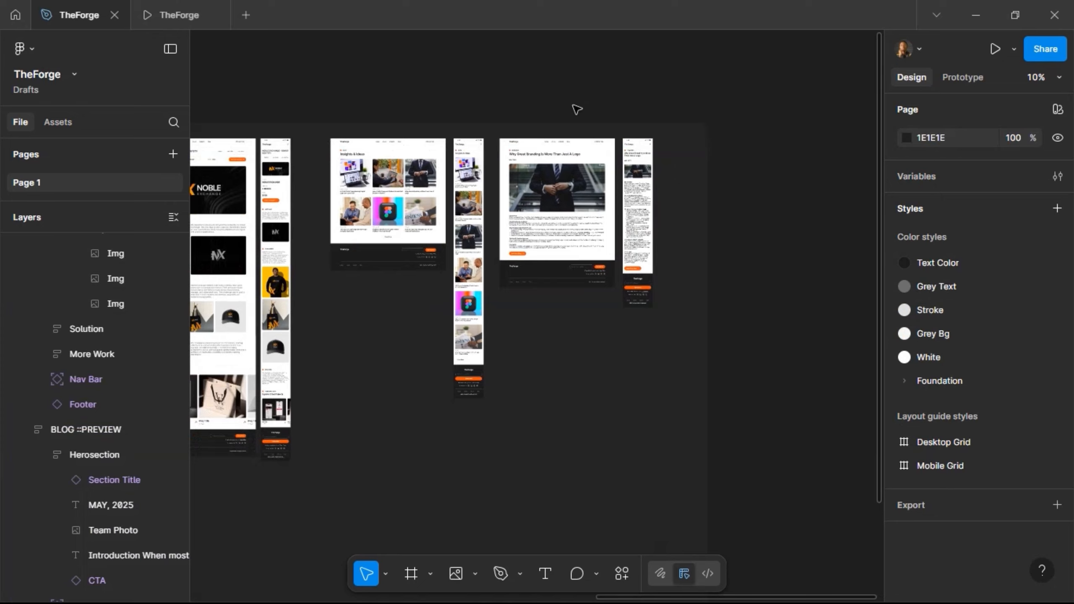
scroll(573, 111, left, 10)
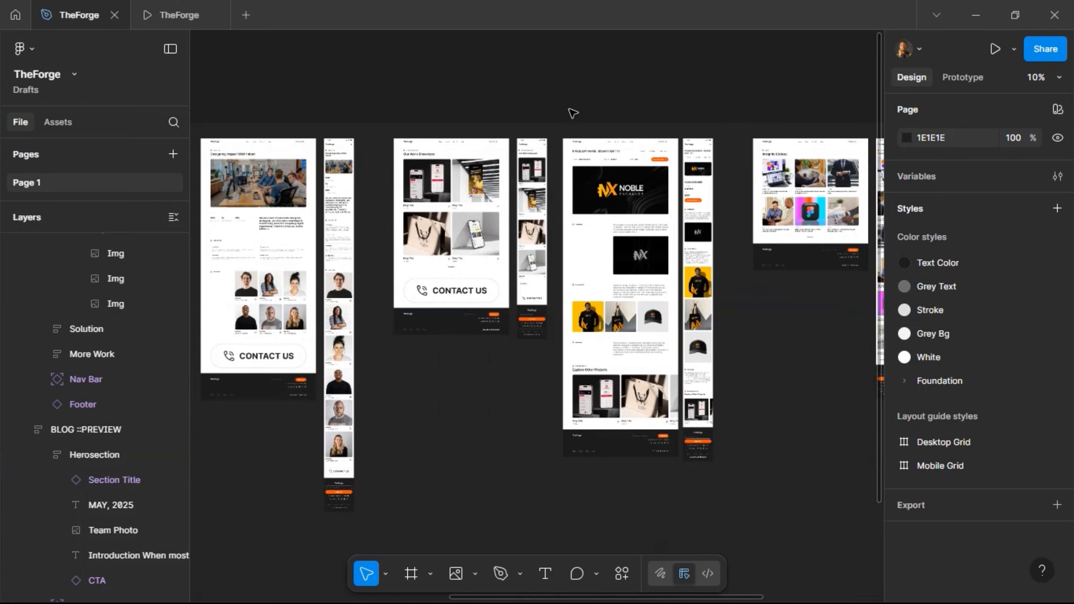
scroll(573, 113, down, 5)
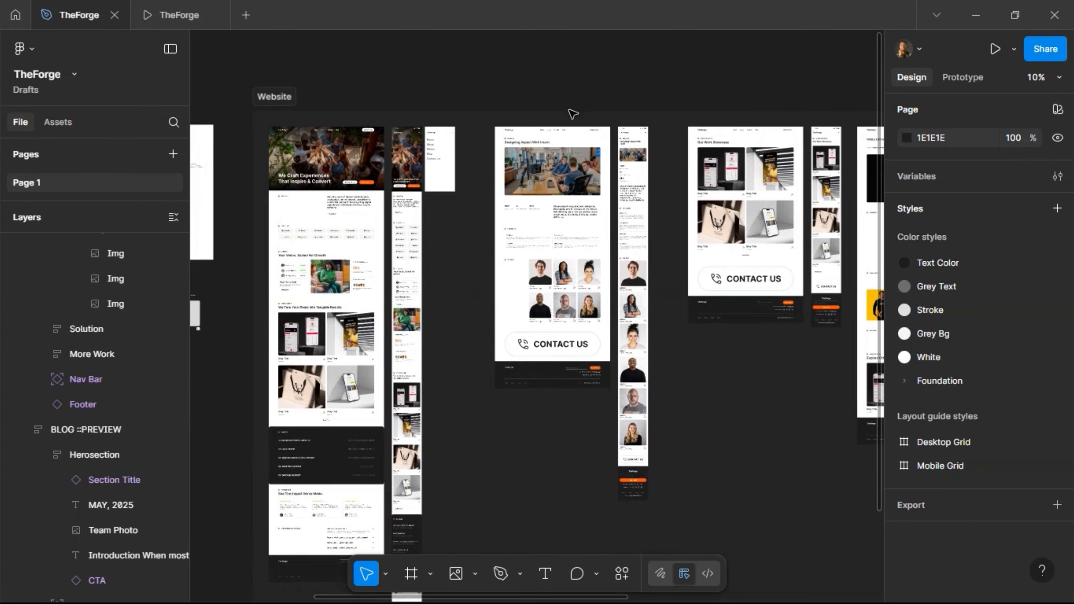
scroll(573, 113, up, 6)
scroll(574, 114, right, 10)
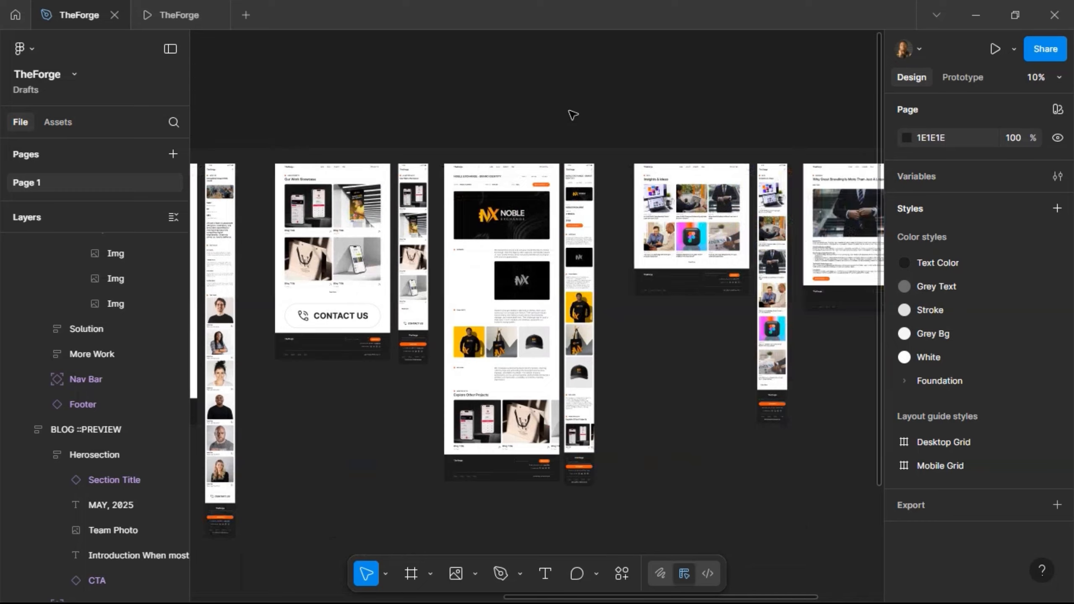
scroll(573, 114, right, 4)
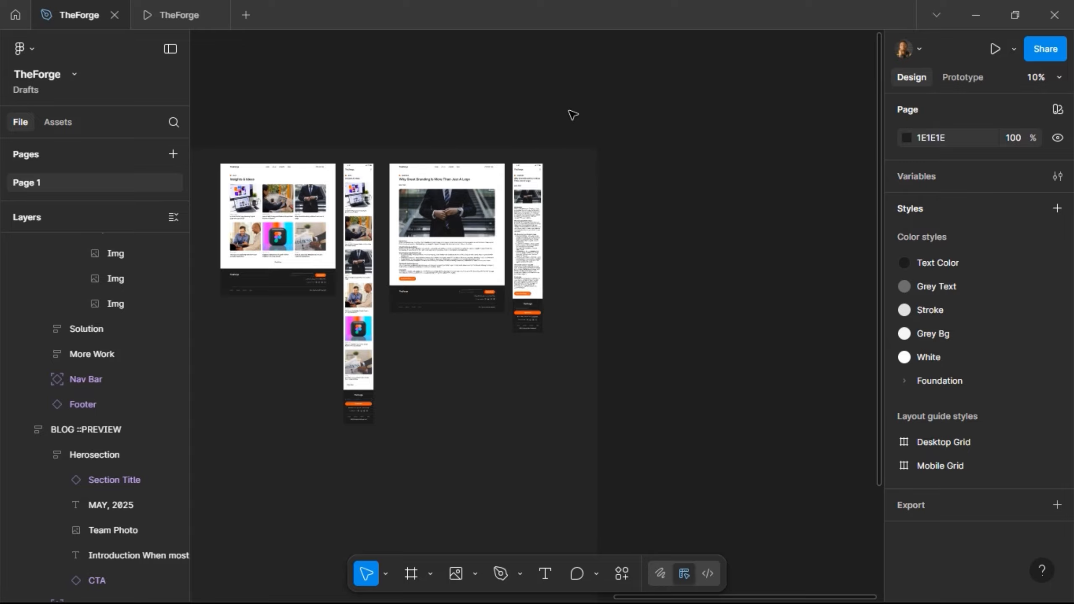
scroll(509, 143, up, 5)
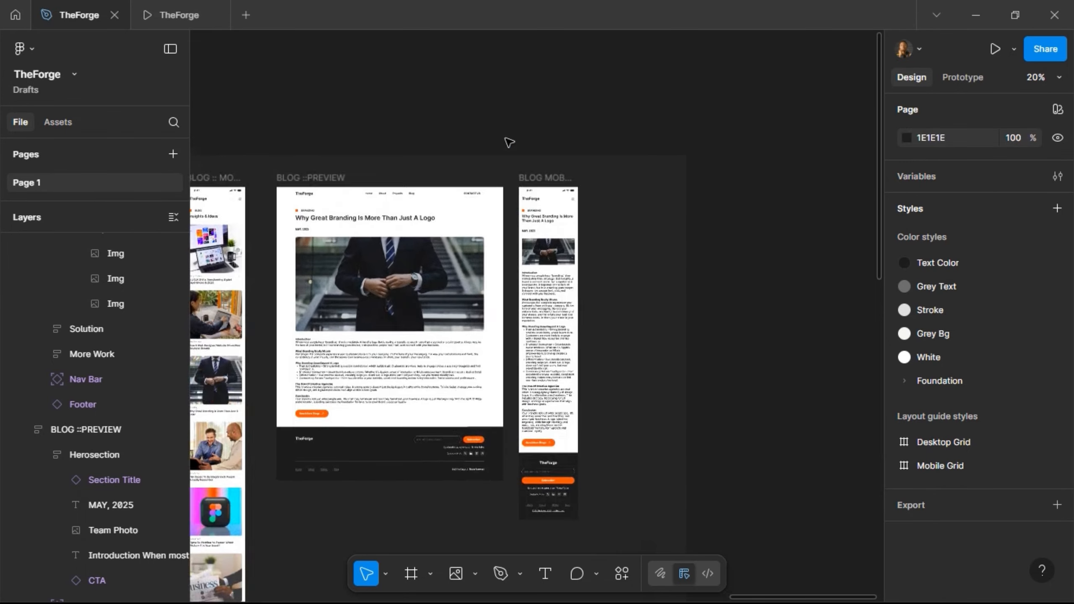
scroll(257, 135, left, 10)
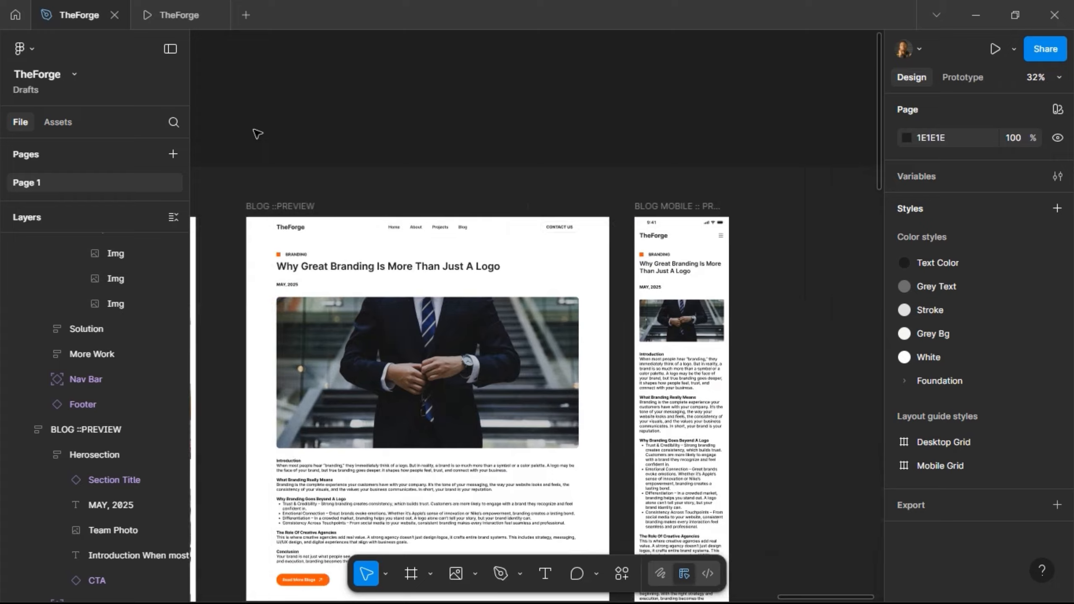
scroll(375, 144, left, 5)
scroll(375, 144, down, 5)
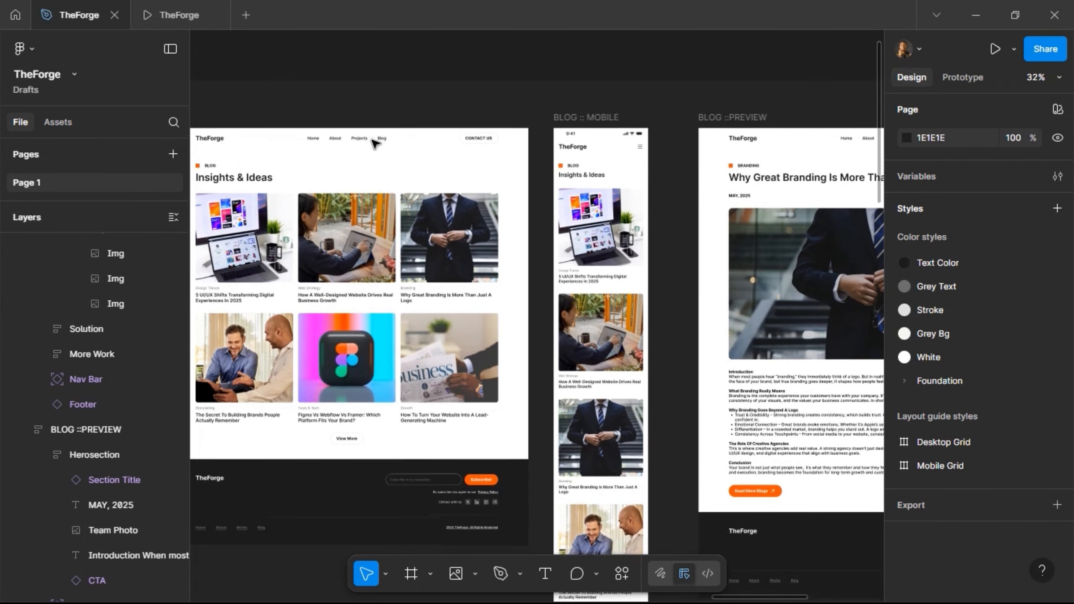
scroll(375, 144, right, 10)
scroll(375, 144, right, 5)
scroll(375, 144, up, 3)
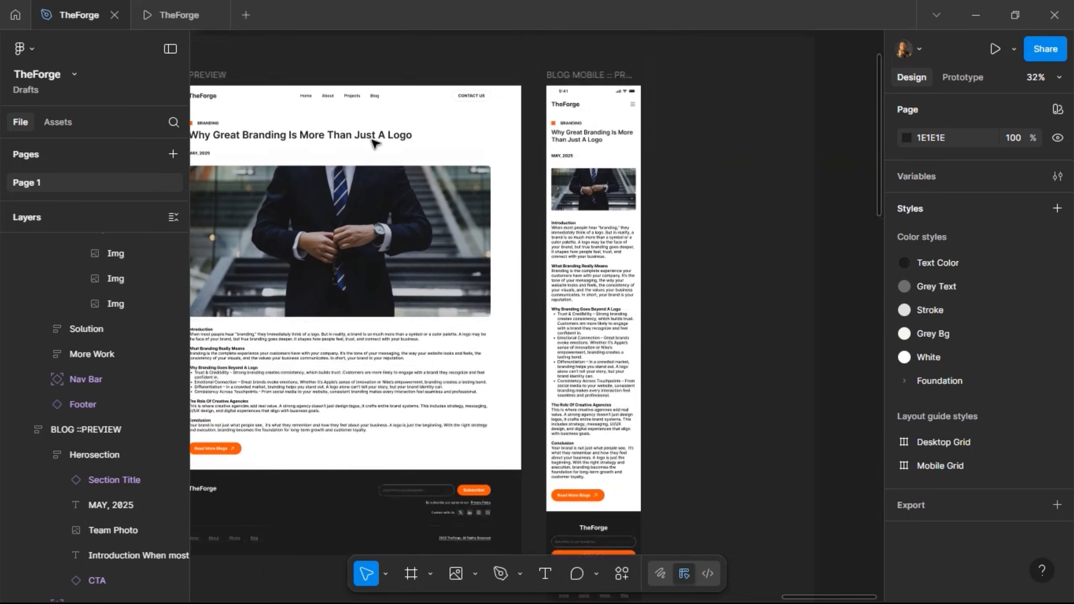
scroll(375, 144, down, 10)
scroll(376, 143, up, 5)
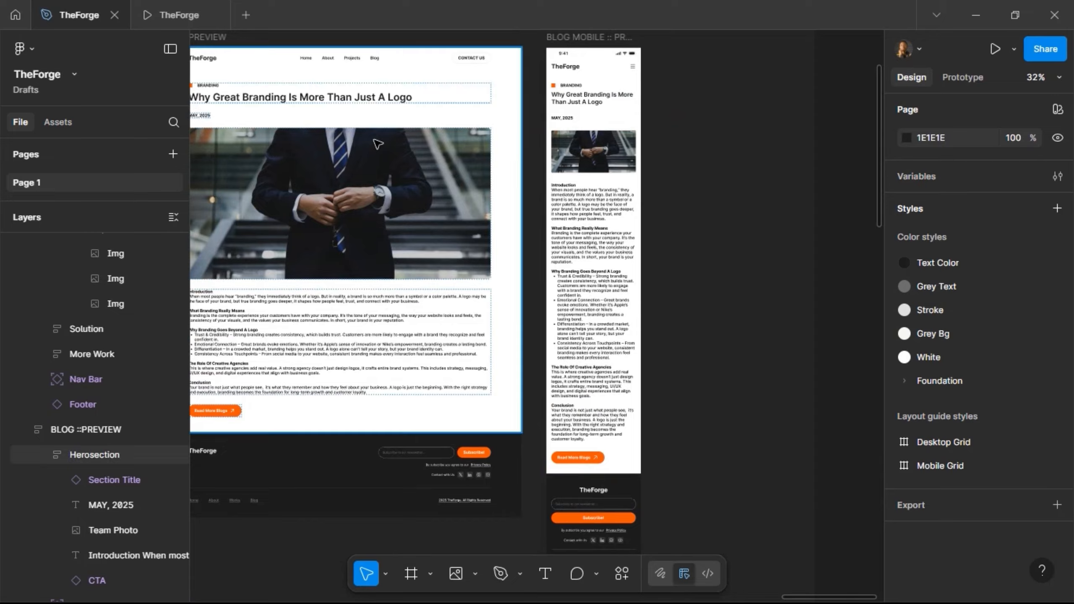
scroll(375, 144, left, 10)
scroll(375, 144, left, 15)
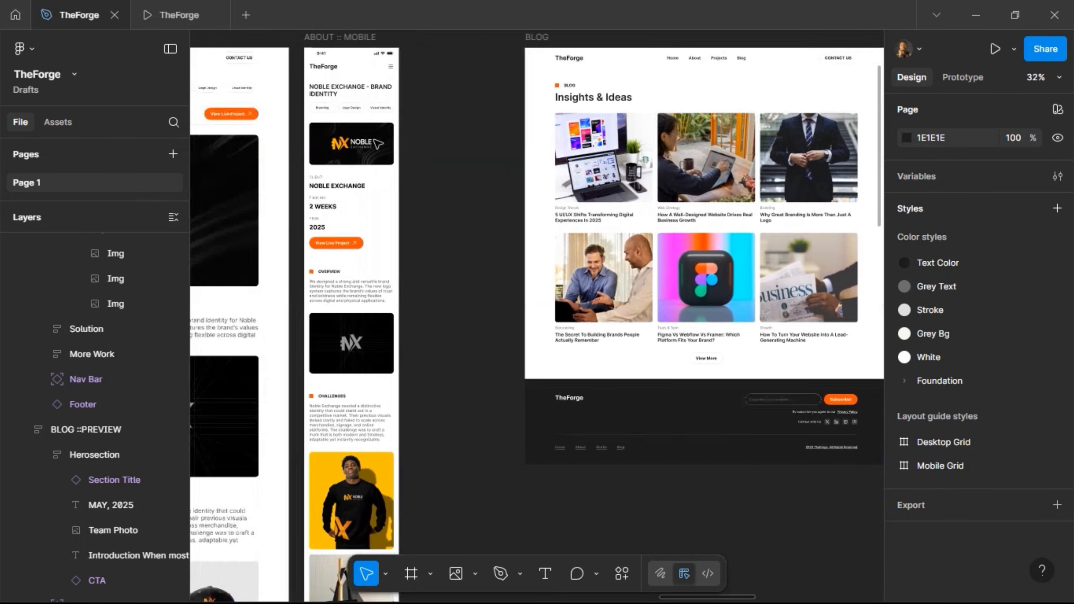
scroll(378, 144, left, 15)
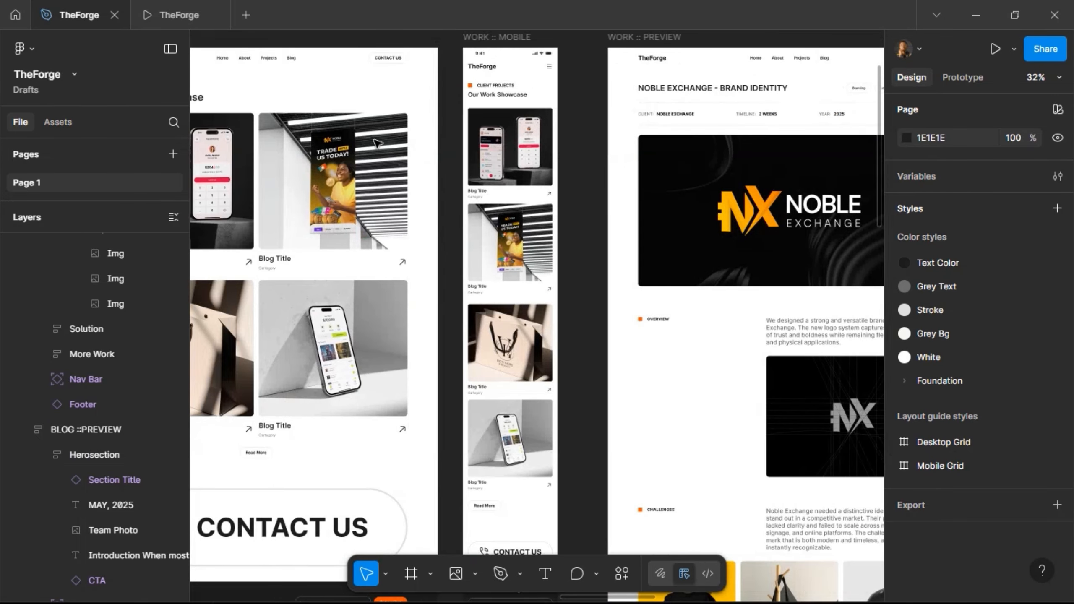
scroll(378, 144, left, 15)
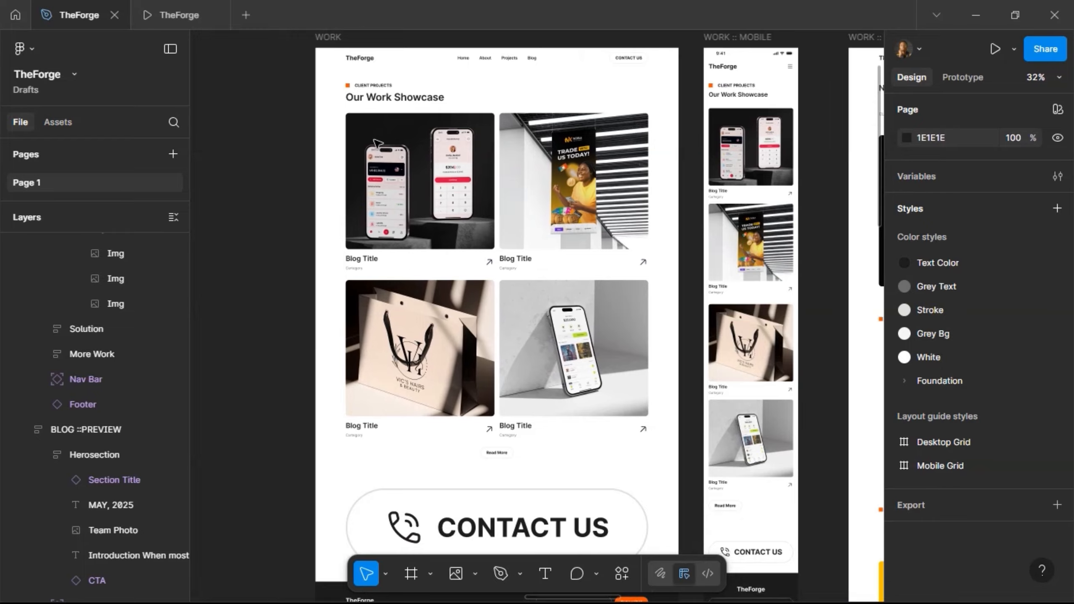
scroll(378, 144, left, 2)
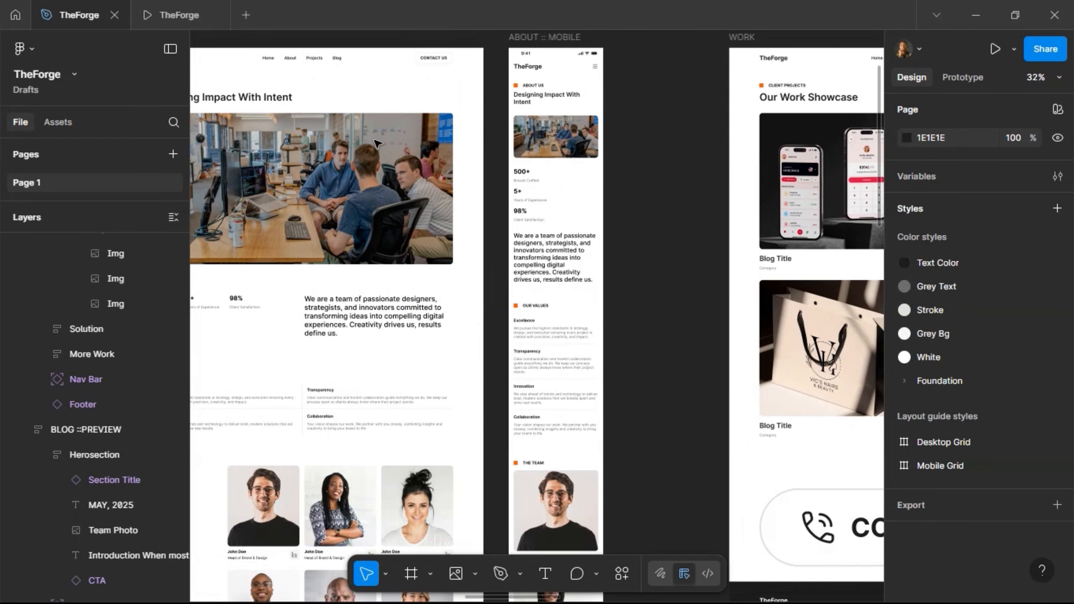
scroll(377, 144, right, 20)
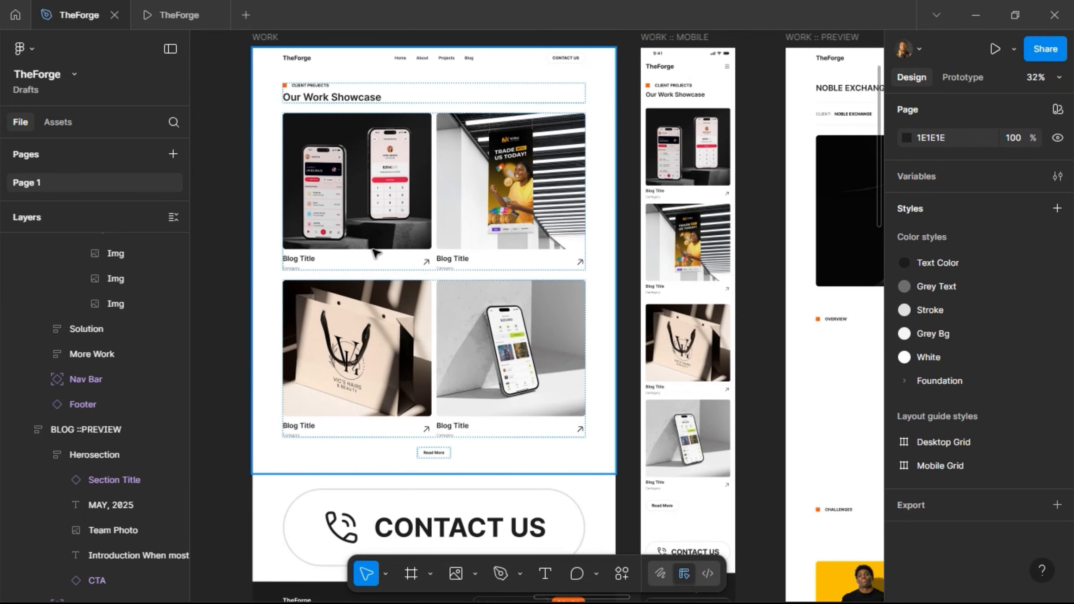
scroll(401, 275, right, 5)
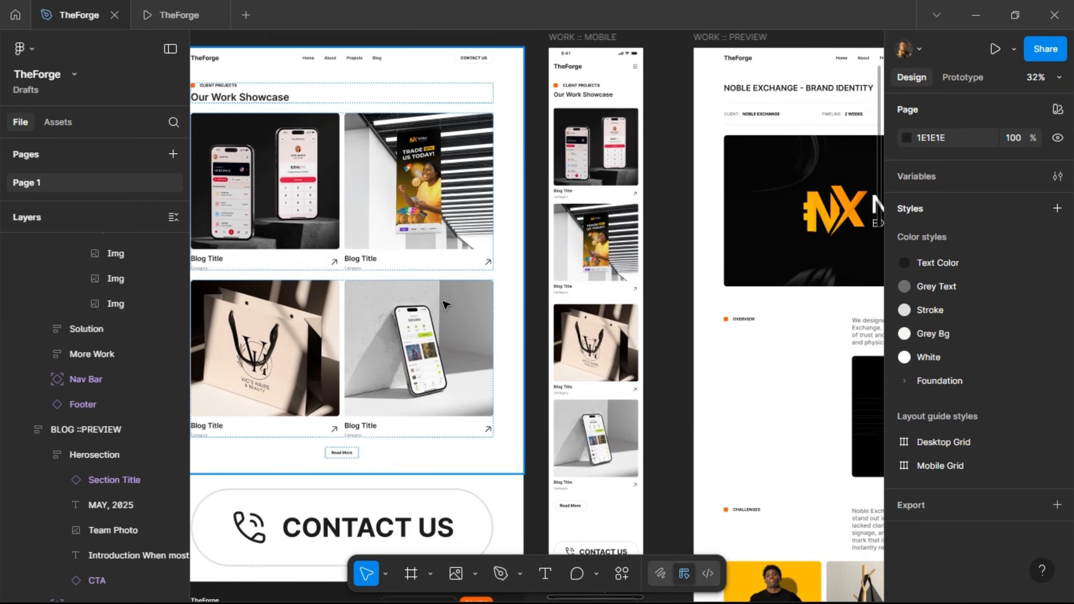
scroll(444, 304, right, 20)
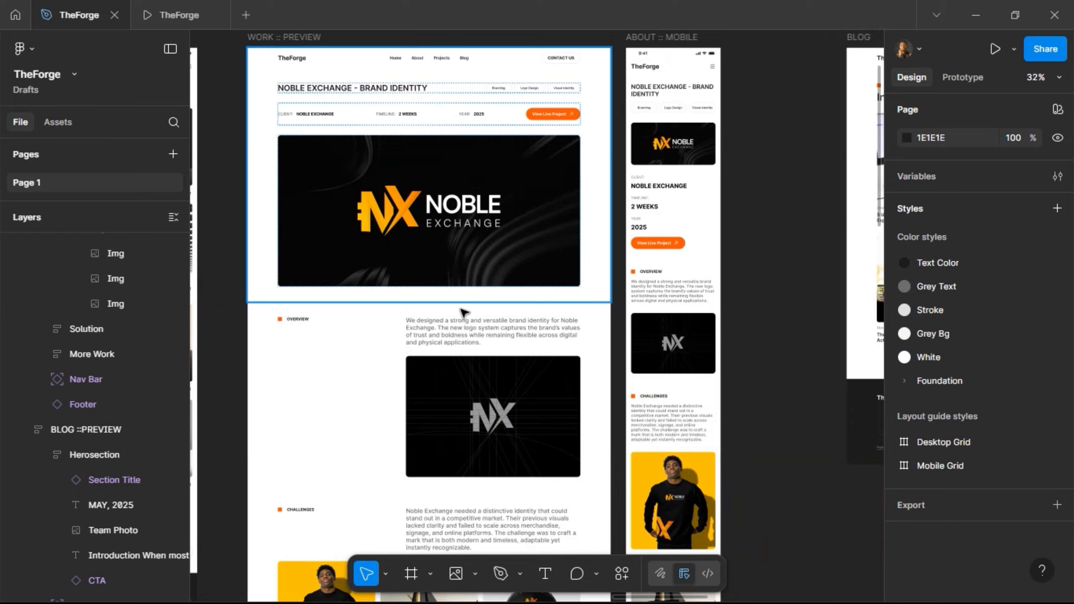
scroll(465, 324, right, 14)
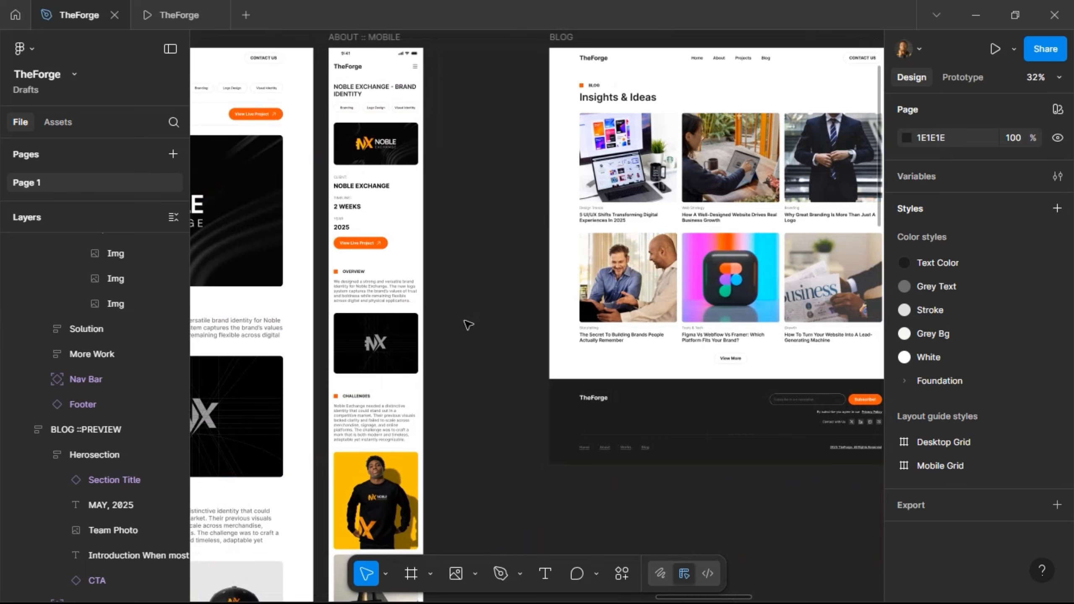
scroll(467, 324, left, 20)
scroll(468, 324, right, 15)
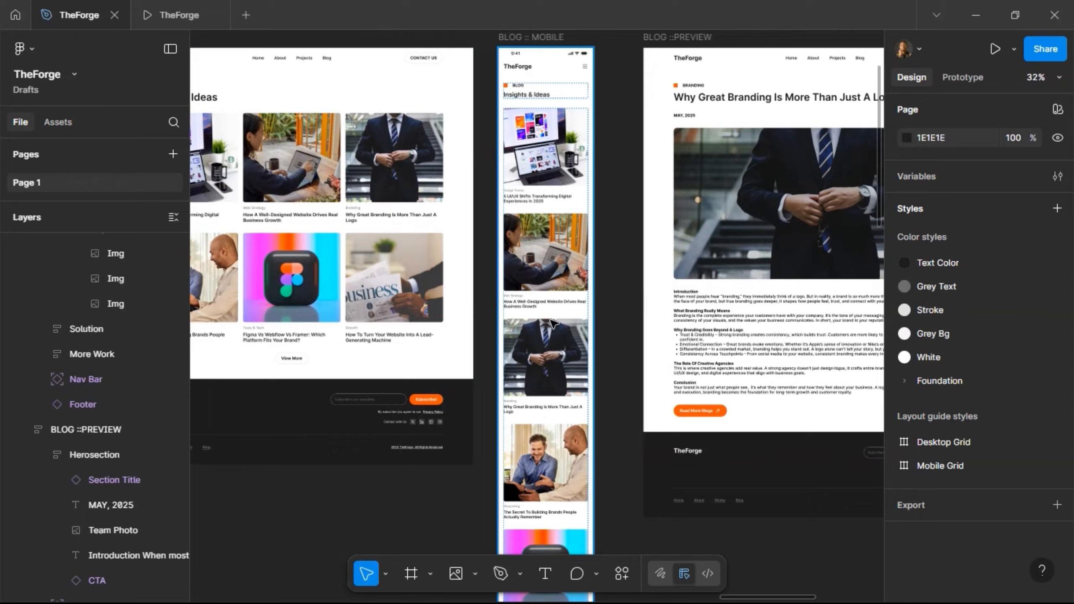
scroll(551, 300, left, 8)
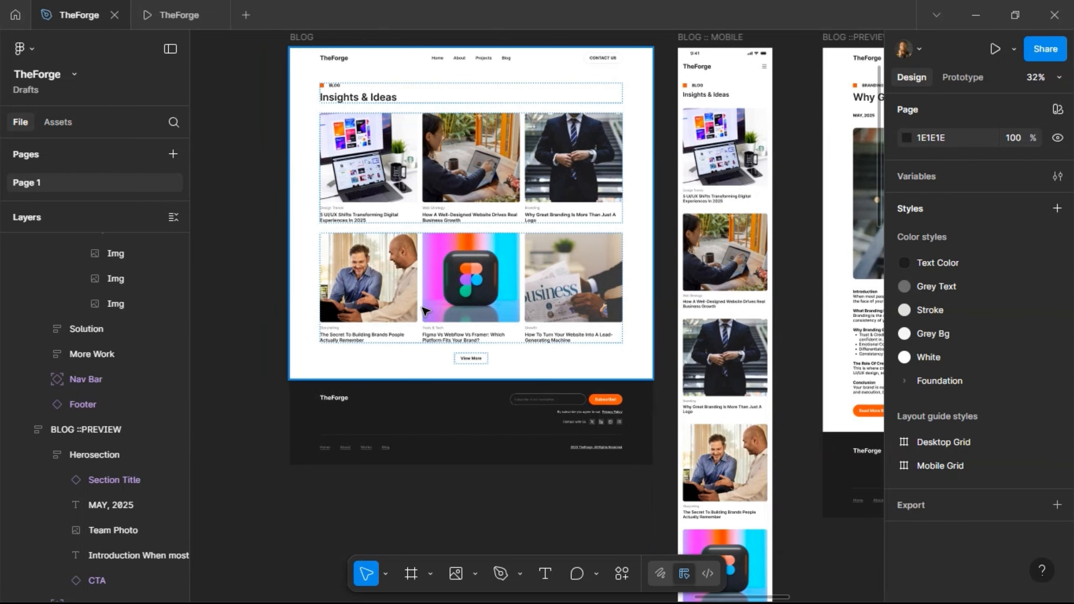
scroll(425, 312, up, 5)
scroll(419, 305, down, 5)
scroll(401, 292, left, 10)
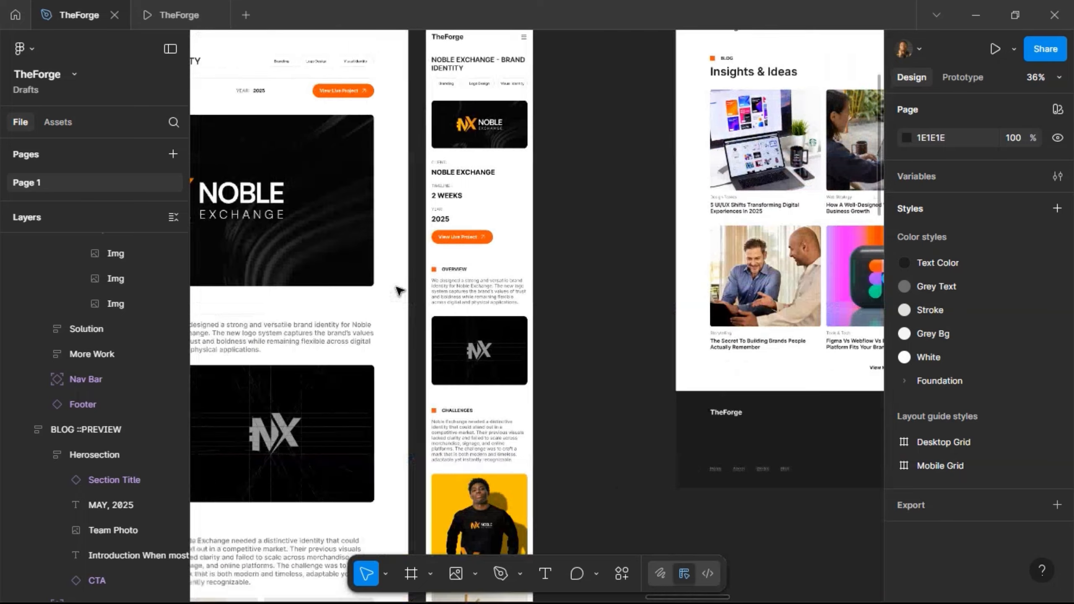
scroll(400, 291, left, 15)
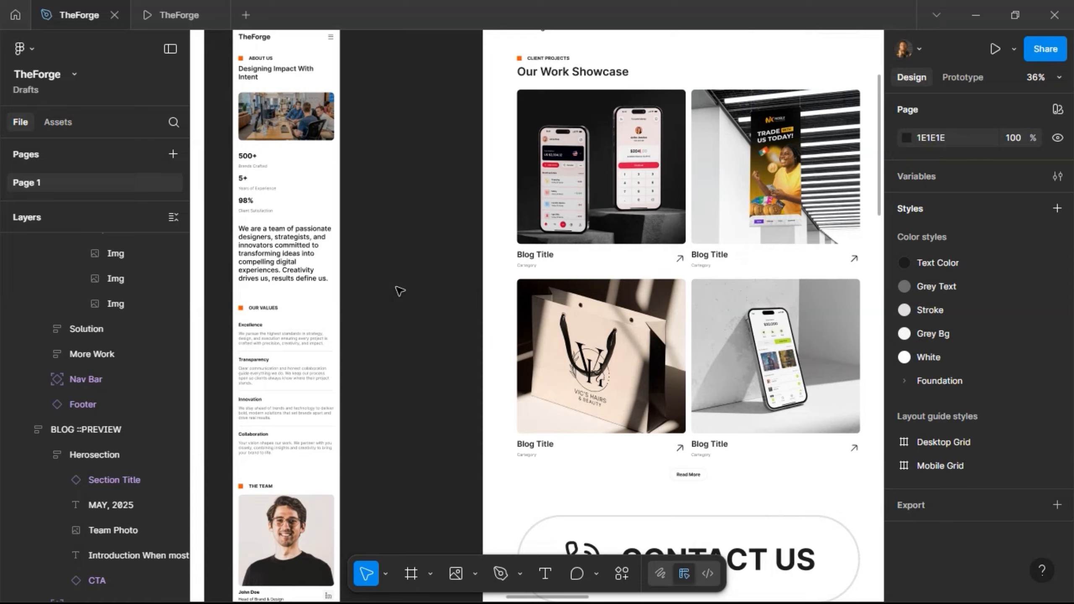
- Go to the main Project Card component and change its Blog Title text to 'Project Title'
scroll(580, 215, right, 4)
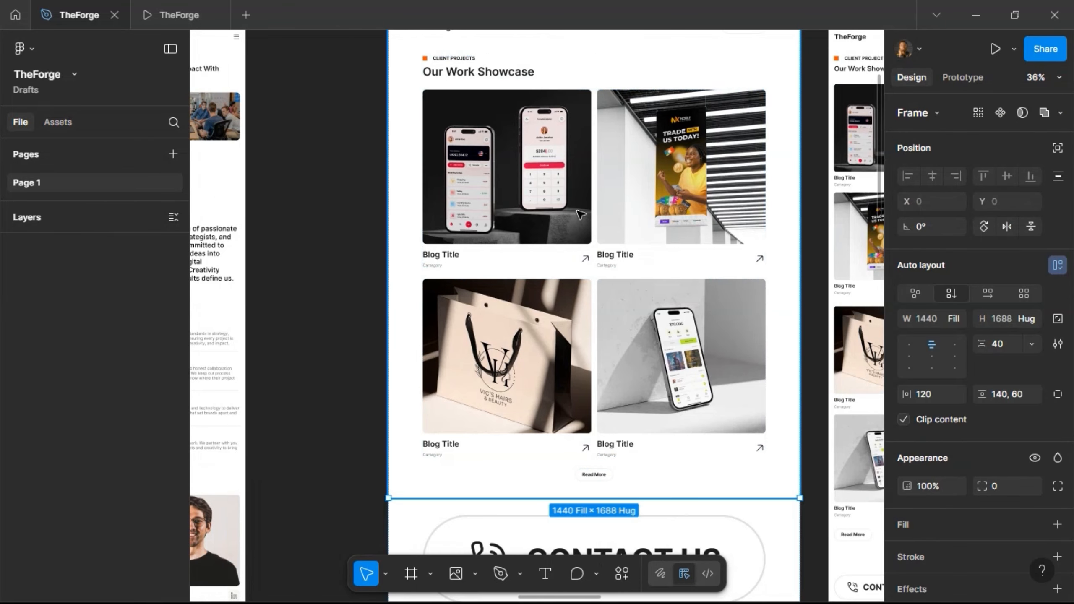
click(581, 215)
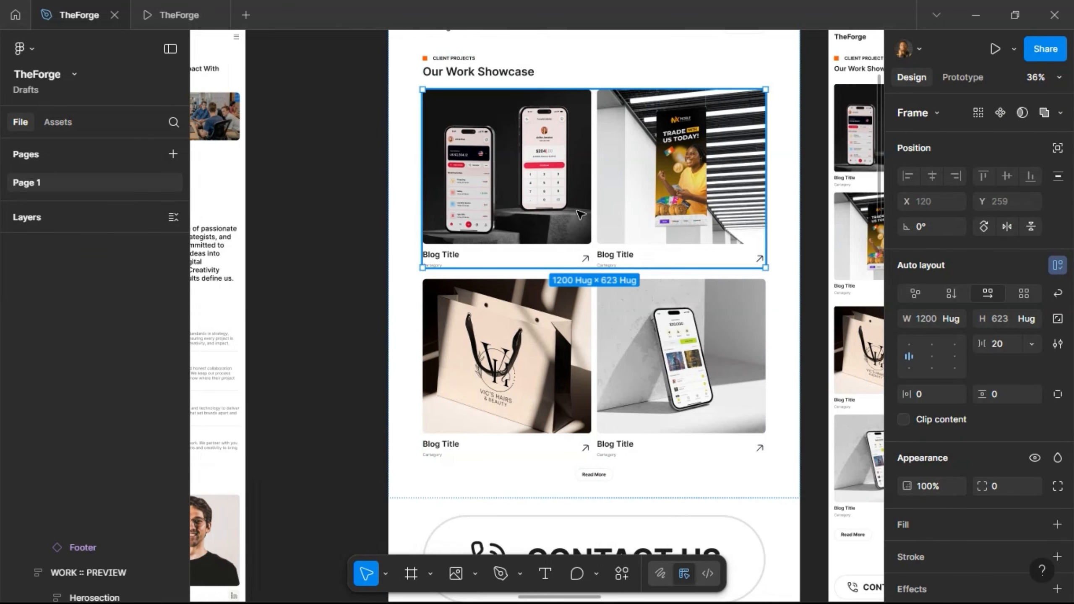
click(583, 211)
right_click(586, 209)
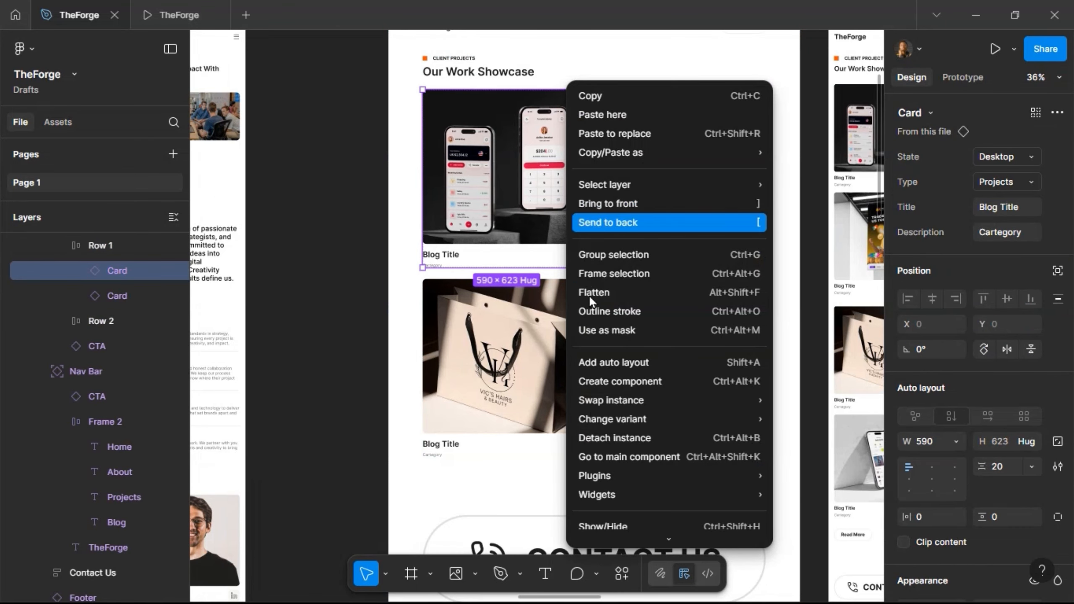
click(627, 457)
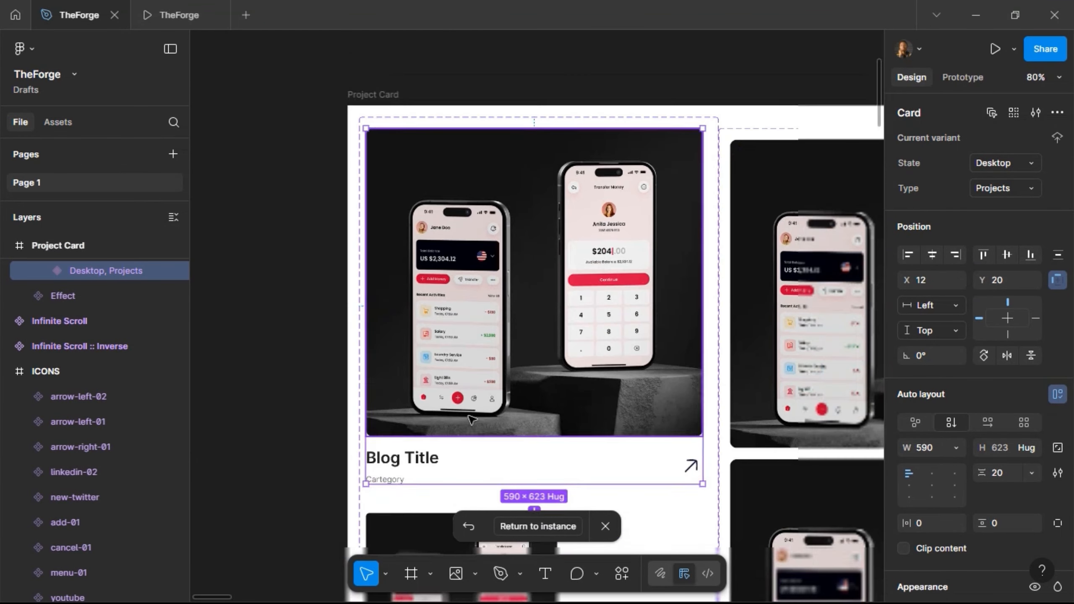
click(408, 467)
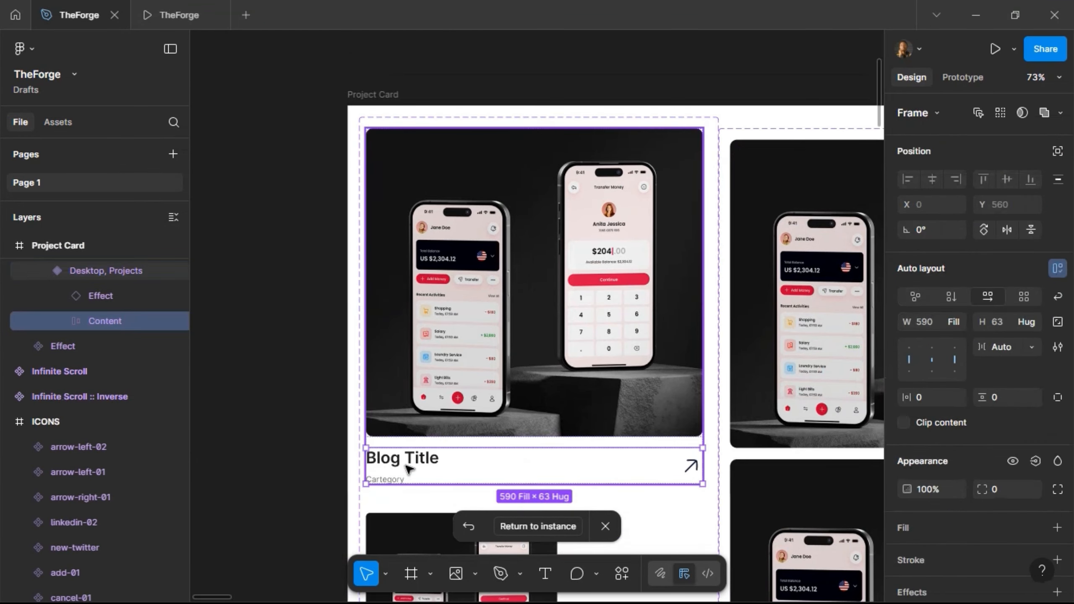
double_click(416, 465)
double_click(434, 459)
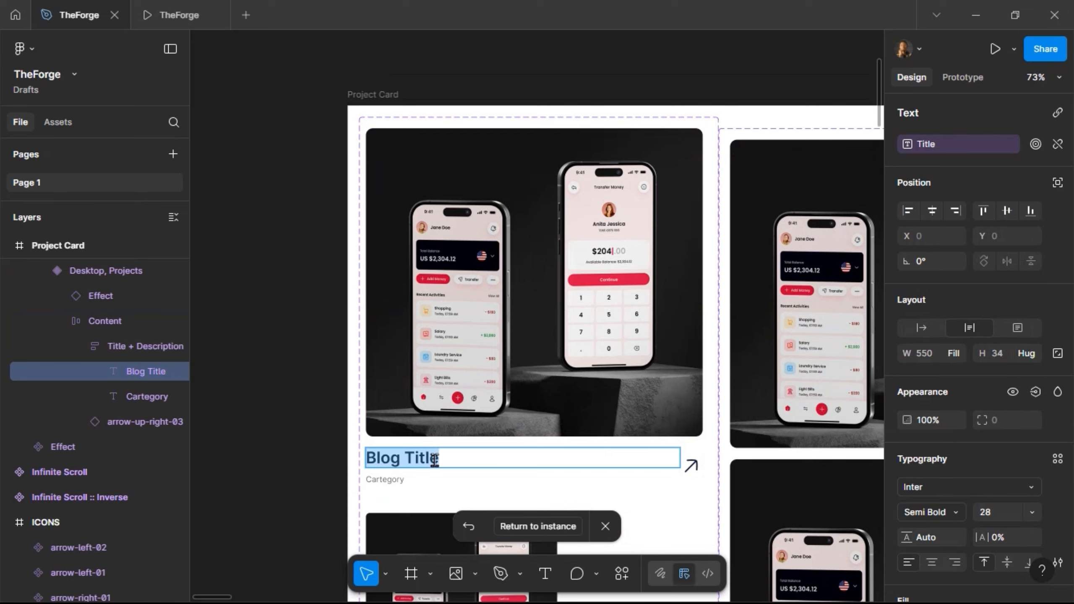
text(P)
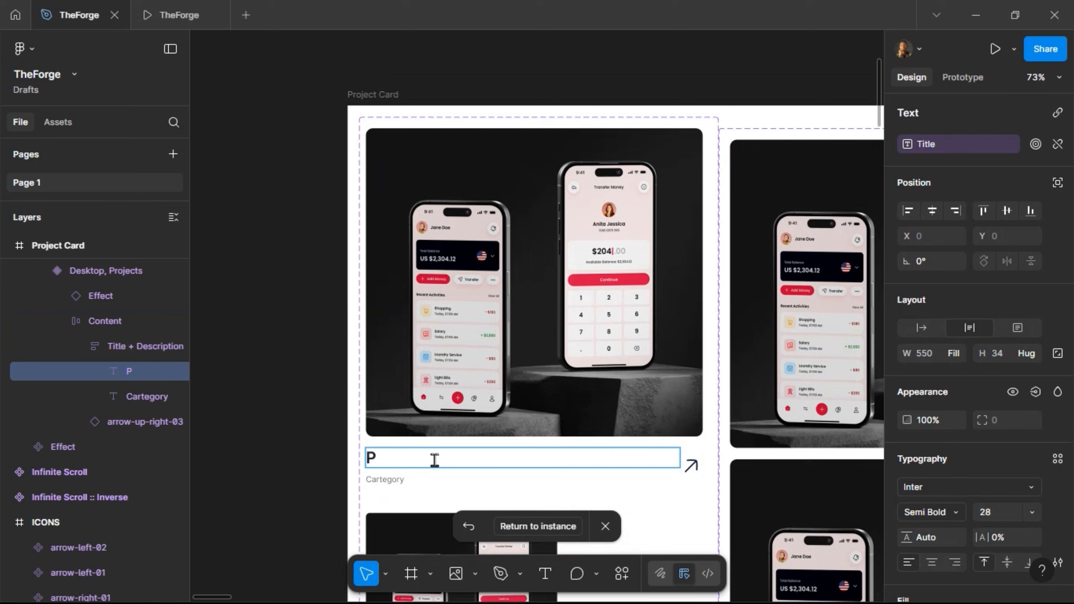
text(roject Title)
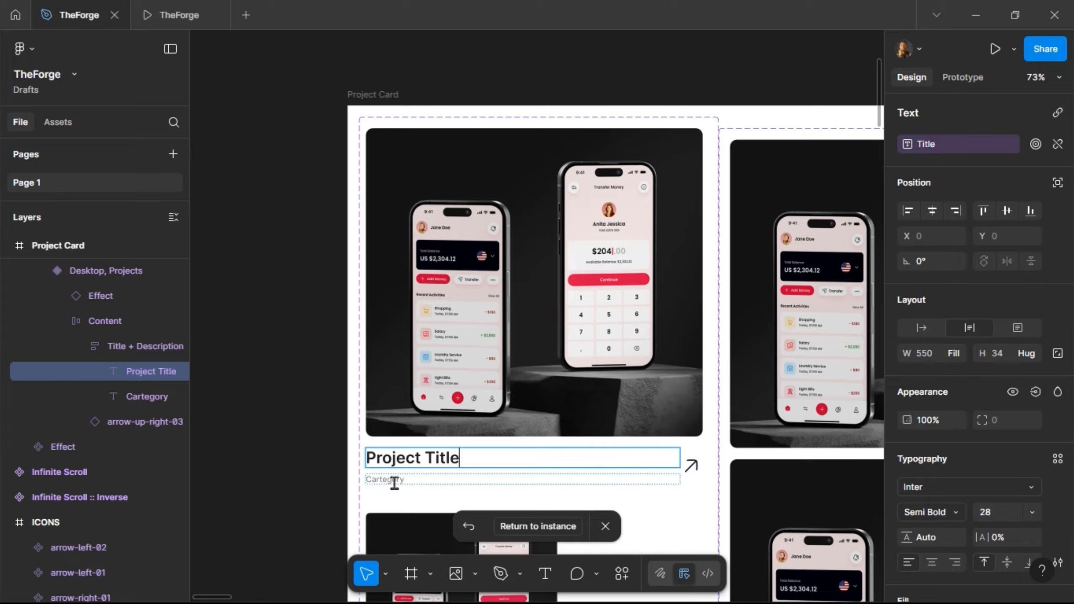
- Replace the category text with 'Project Description' and return to the card instance on the page
click(438, 488)
key(ctrl+a)
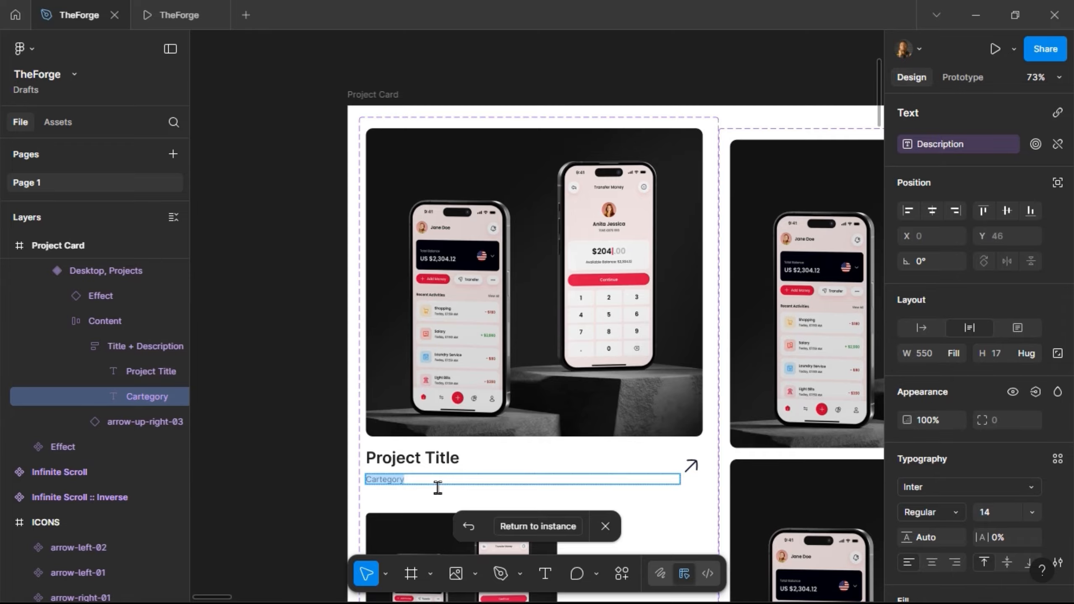
text(Project Description)
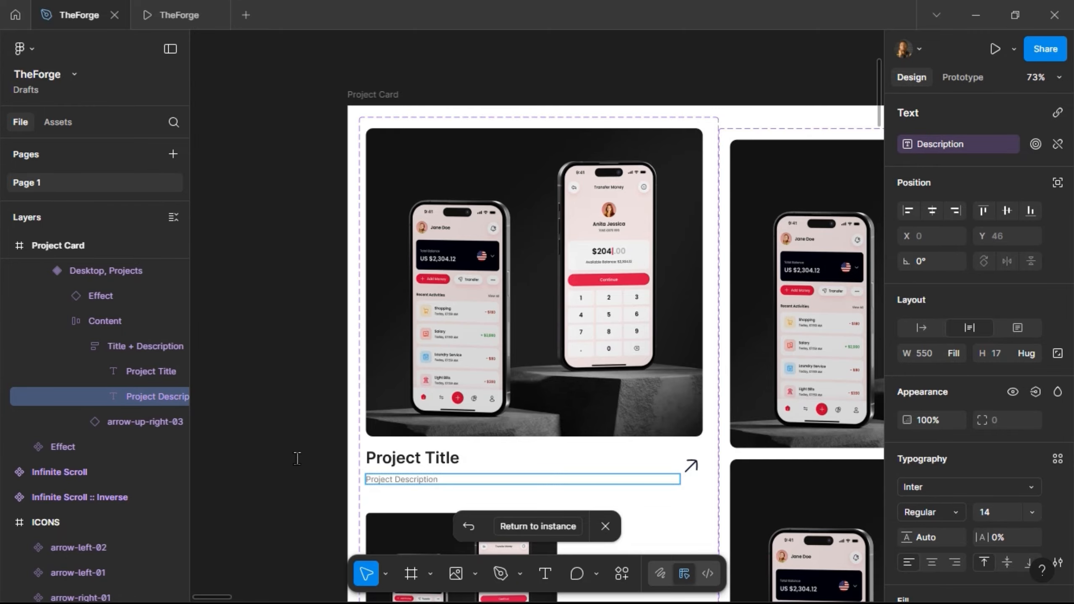
click(334, 409)
scroll(335, 411, down, 4)
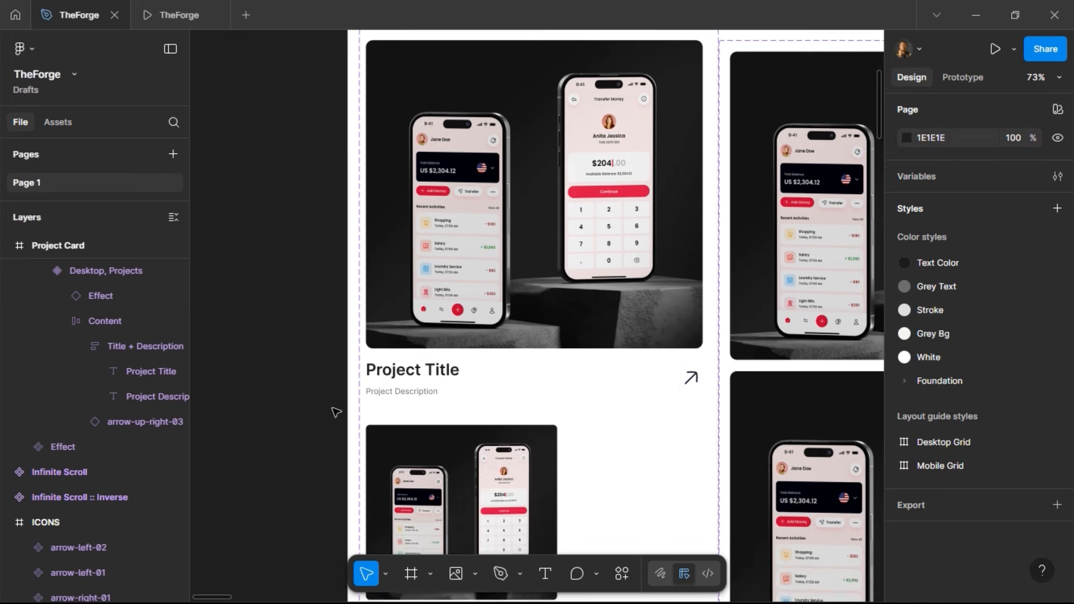
scroll(335, 412, down, 5)
scroll(336, 415, down, 8)
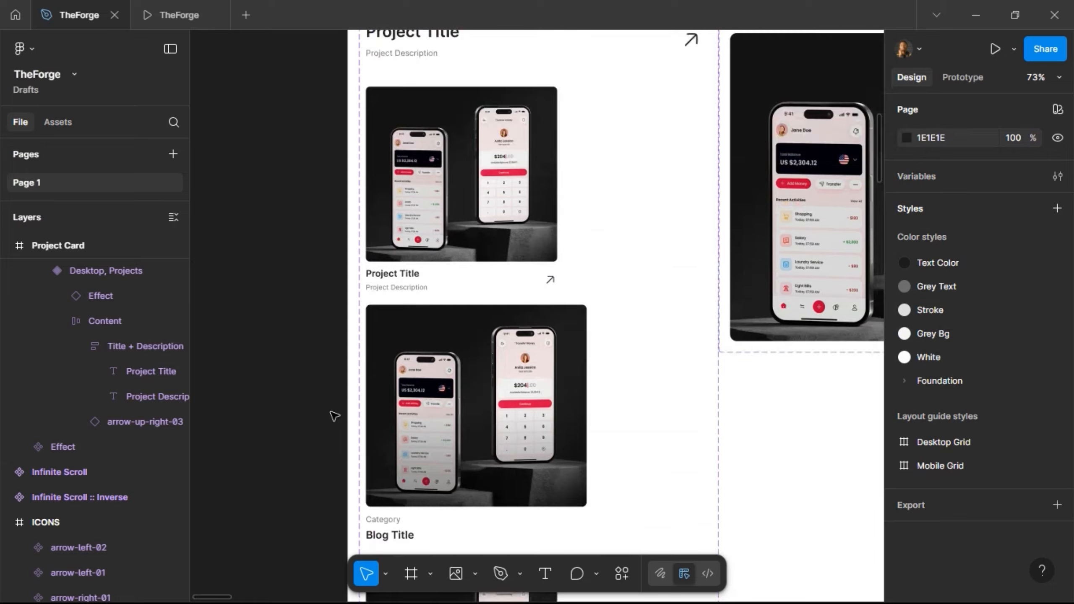
click(445, 311)
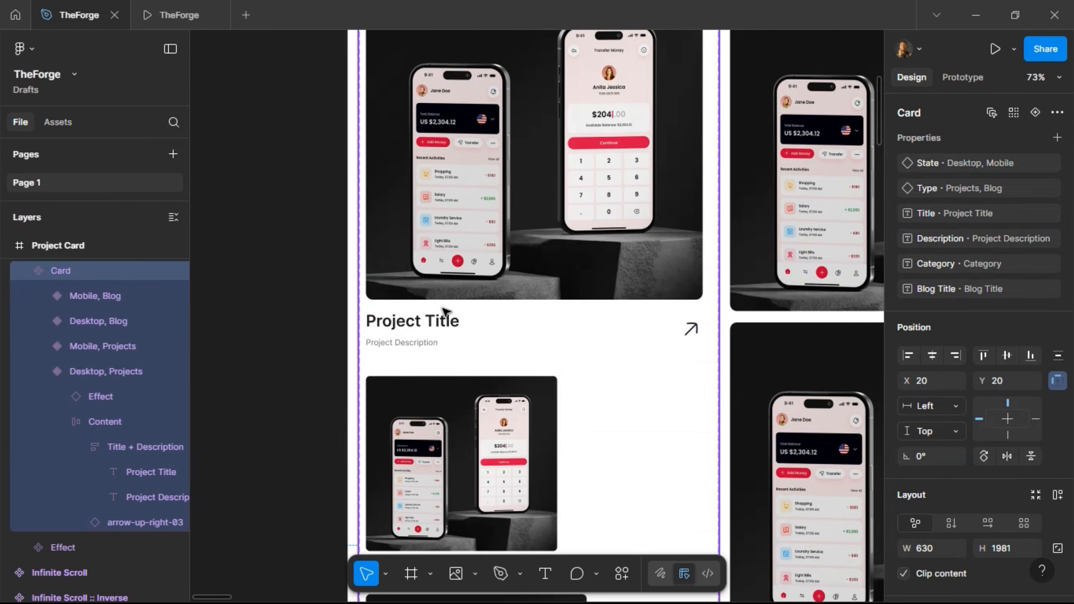
double_click(443, 308)
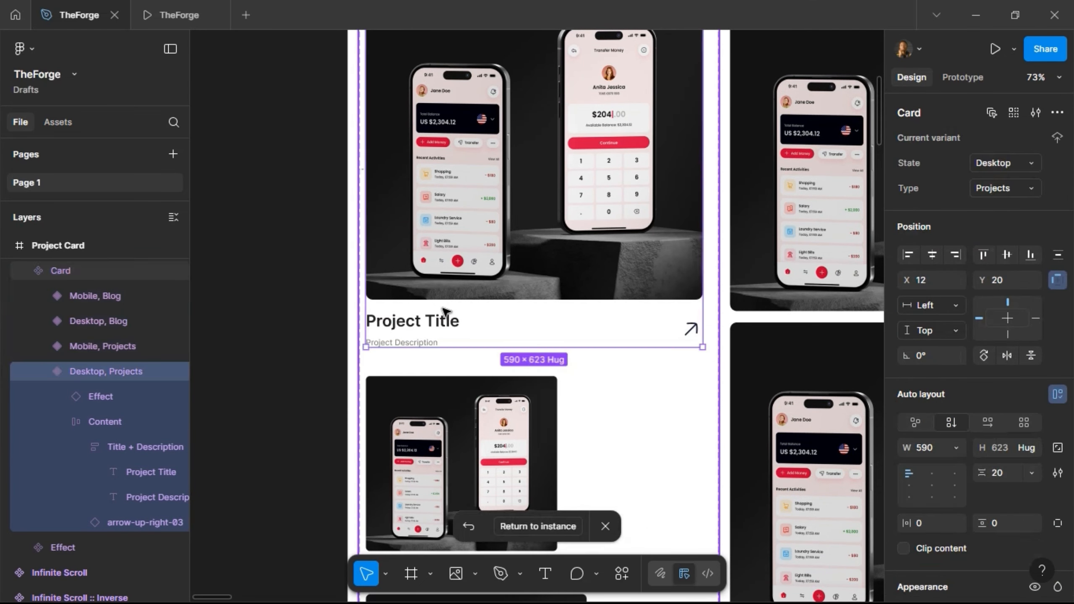
click(524, 526)
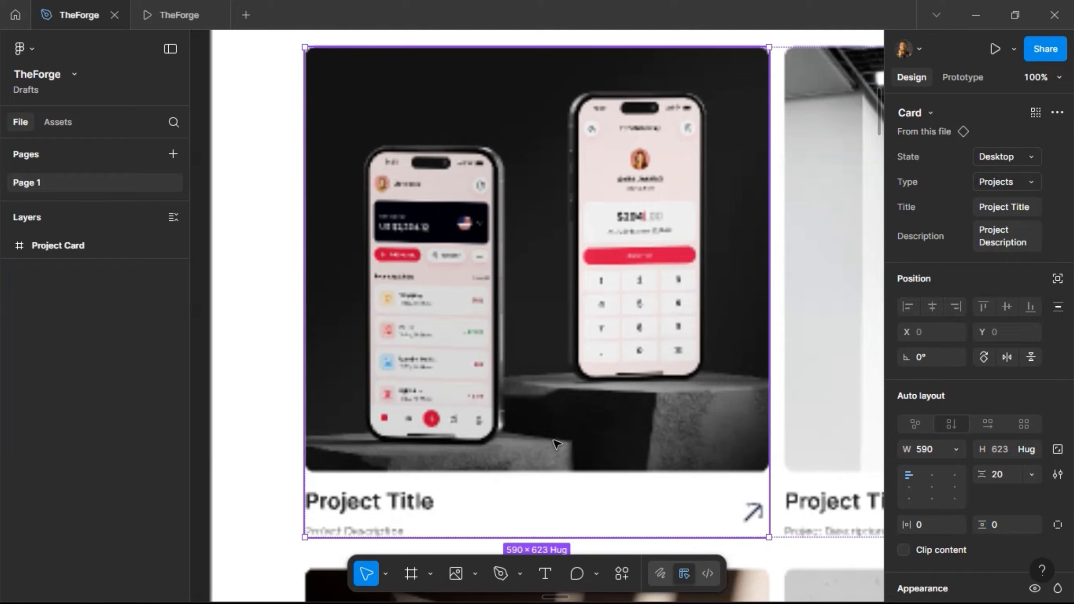
ctrl+scroll(420, 421, down, 5)
scroll(377, 273, down, 5)
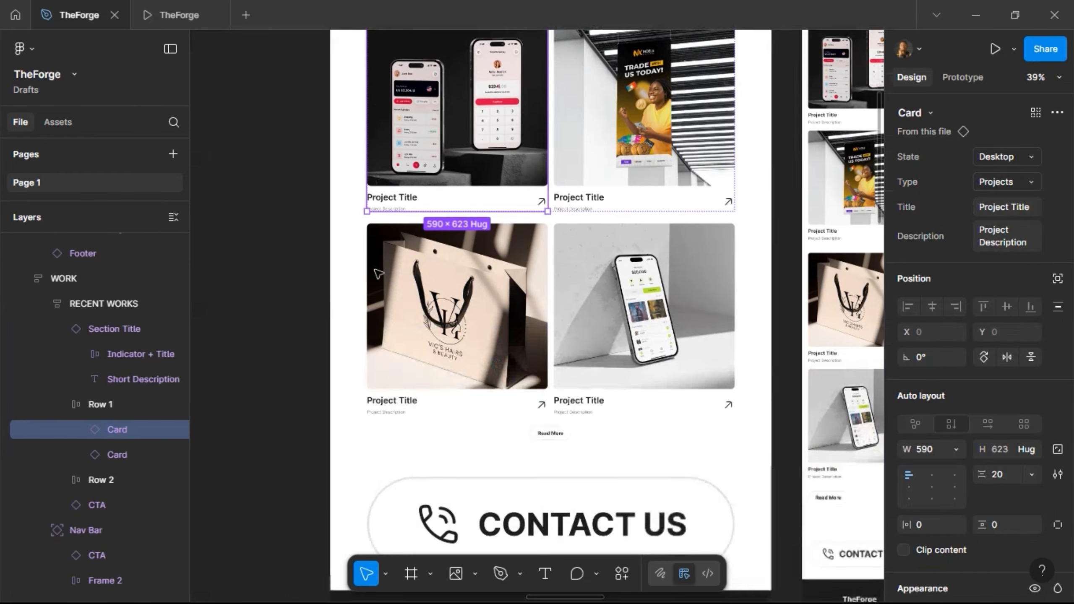
ctrl+scroll(378, 273, down, 3)
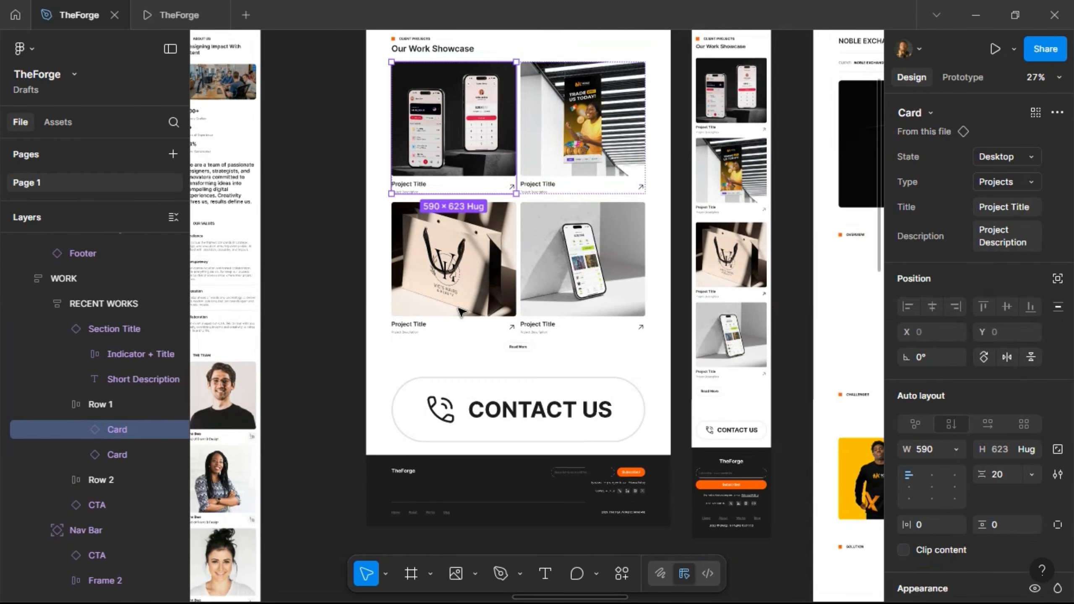
scroll(462, 312, left, 10)
scroll(462, 312, left, 5)
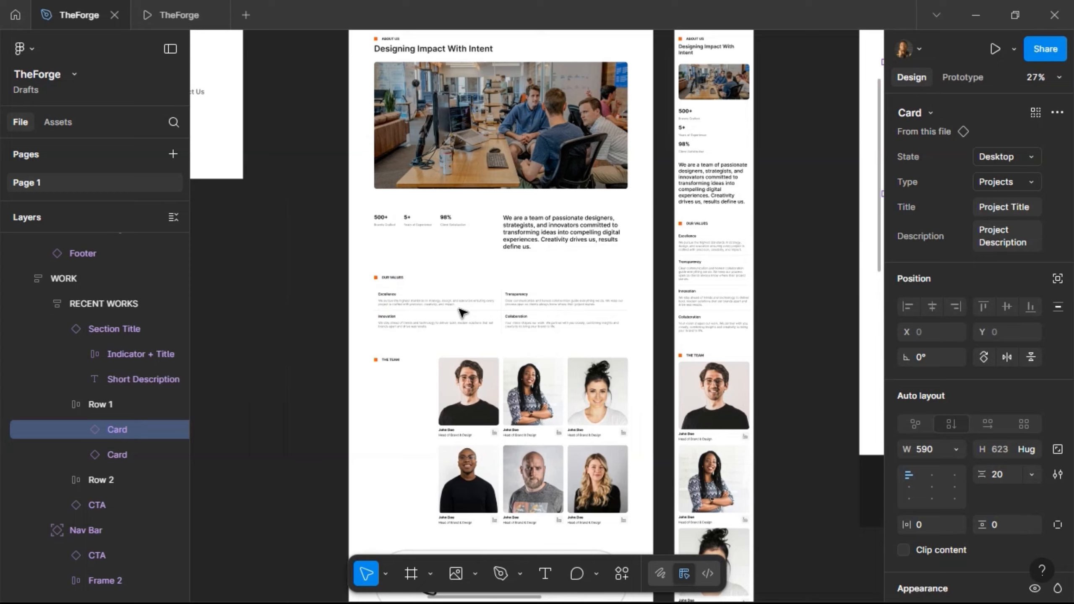
scroll(462, 312, up, 10)
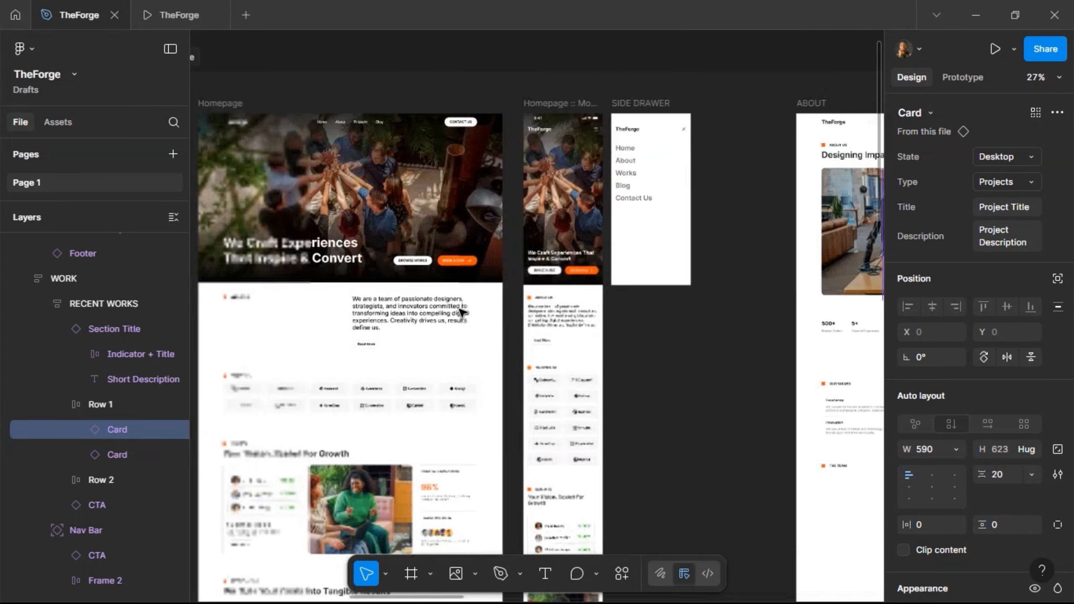
scroll(462, 312, down, 10)
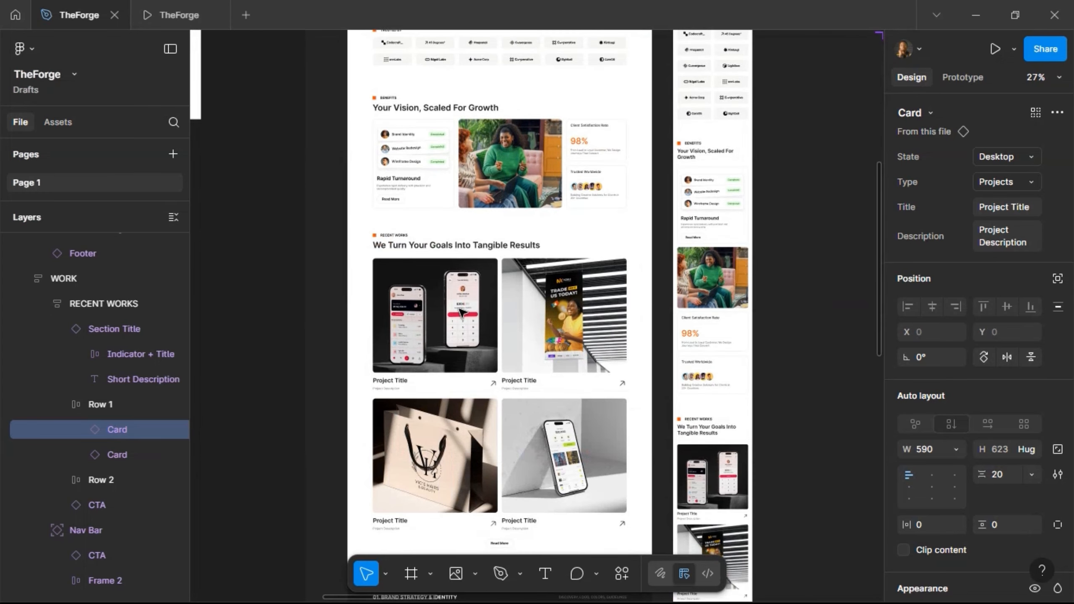
scroll(463, 312, down, 10)
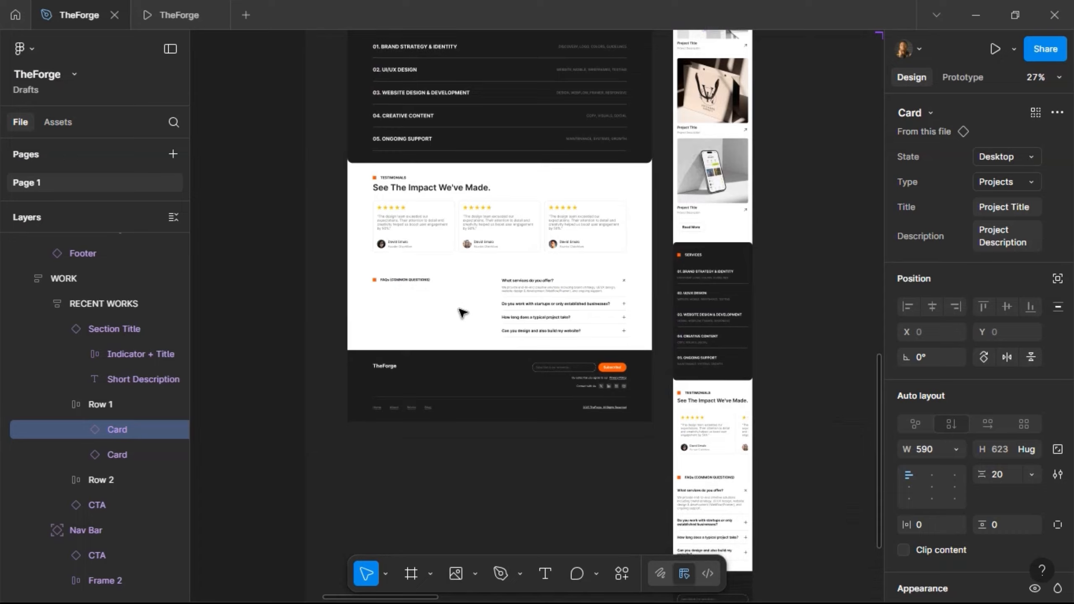
scroll(462, 312, up, 20)
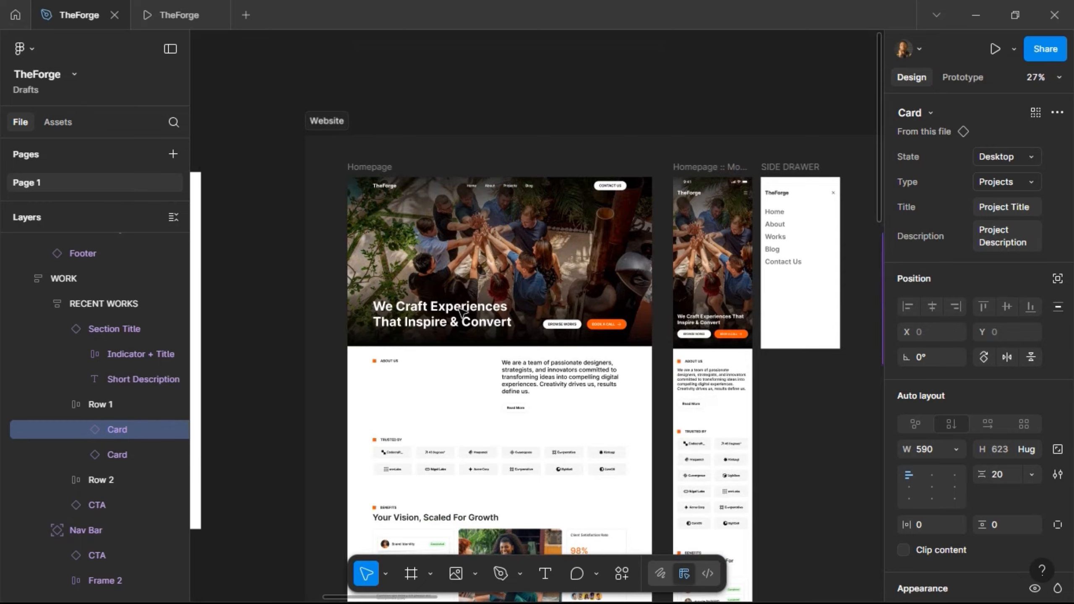
scroll(462, 312, right, 15)
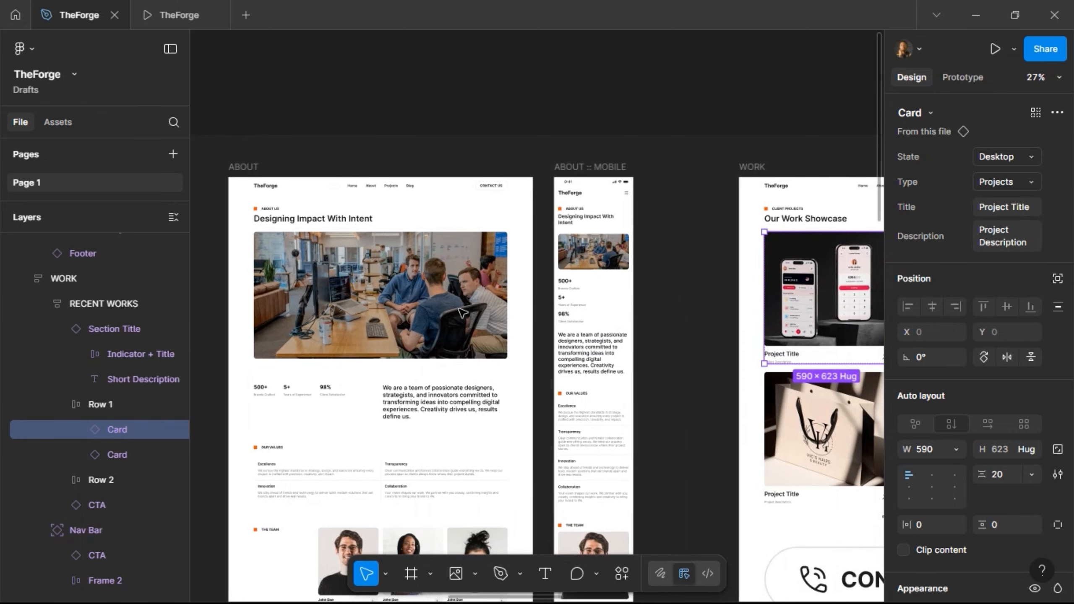
scroll(463, 313, down, 12)
scroll(462, 312, up, 8)
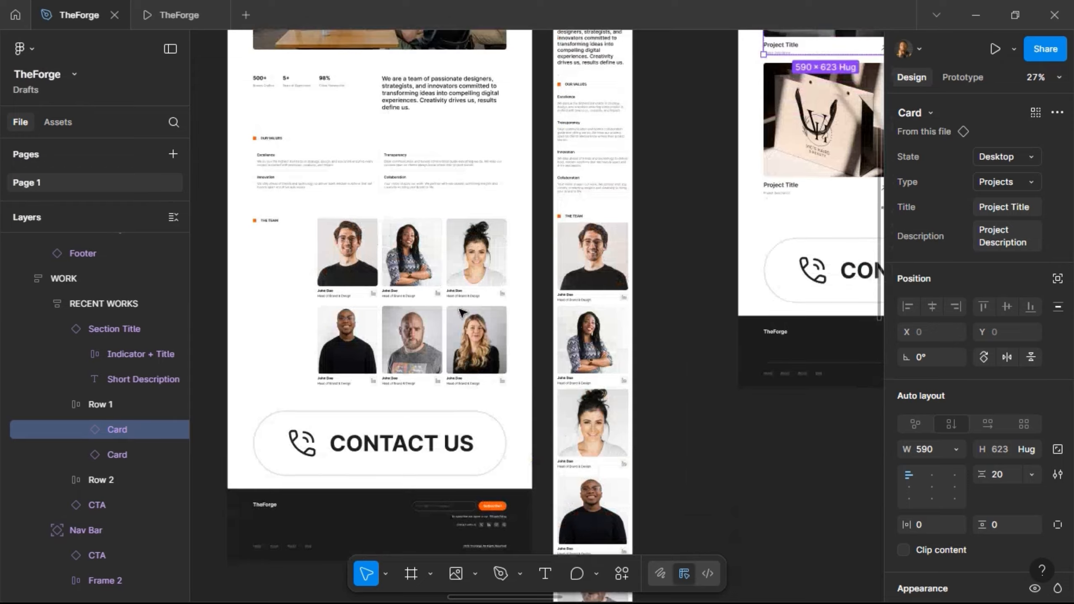
scroll(462, 312, up, 1)
scroll(463, 312, right, 10)
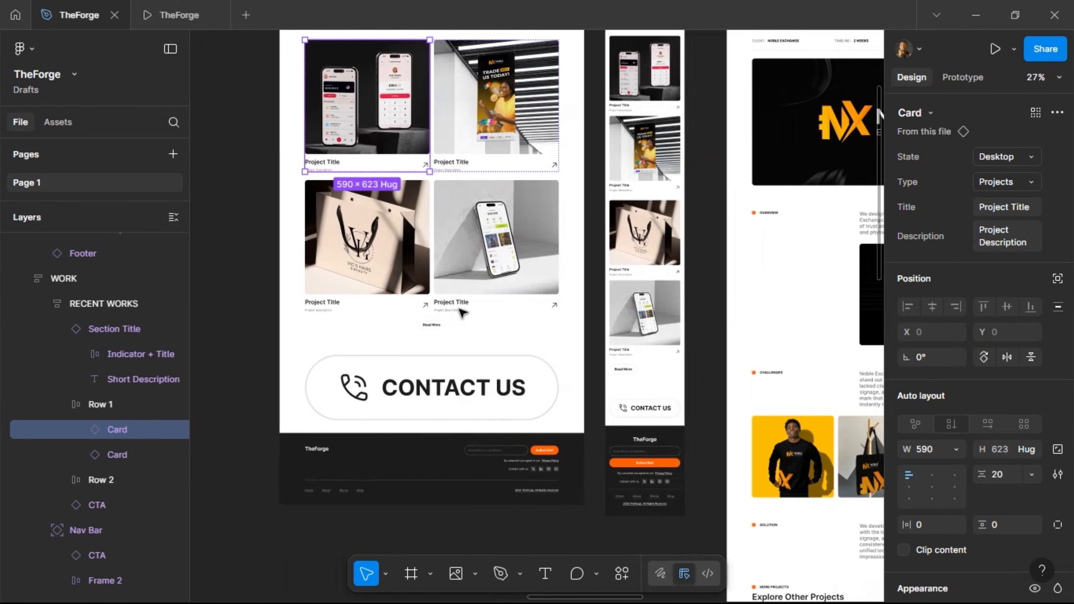
scroll(463, 312, up, 4)
scroll(463, 313, right, 10)
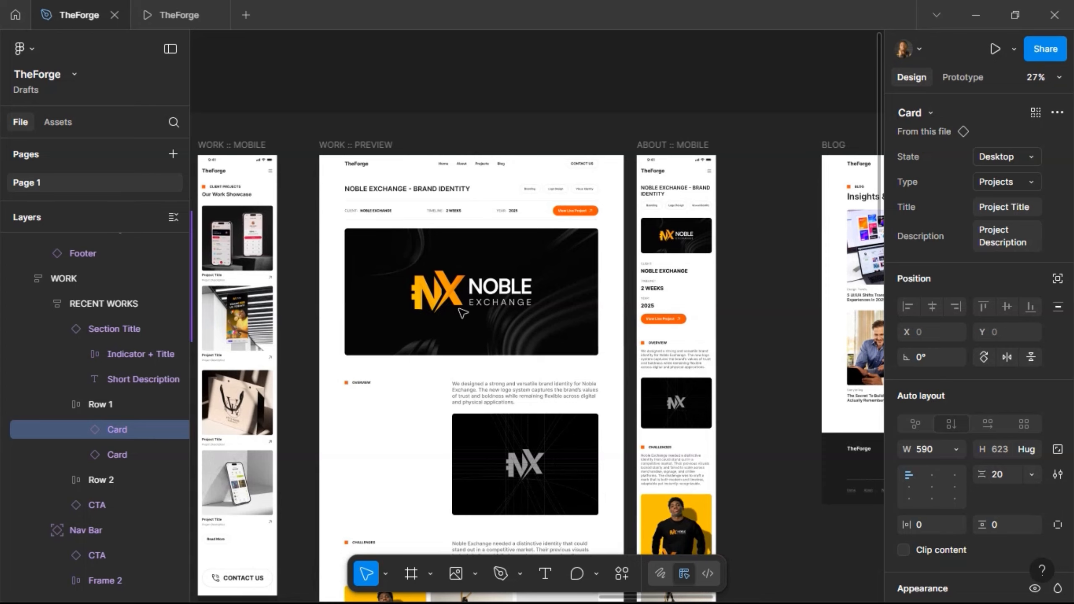
scroll(459, 311, down, 3)
scroll(459, 311, down, 12)
scroll(459, 311, up, 7)
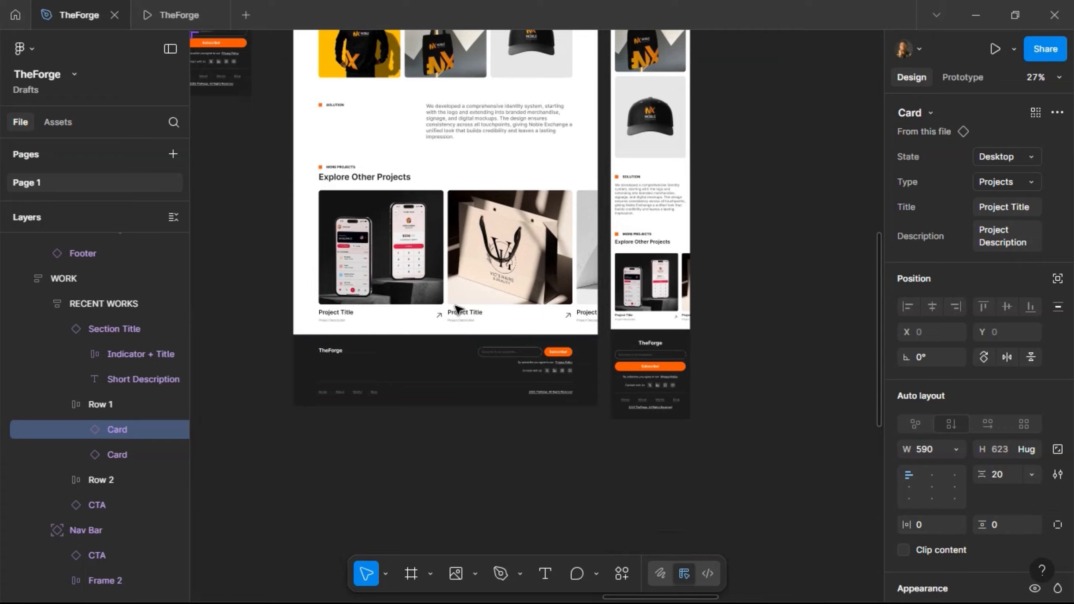
scroll(459, 311, up, 8)
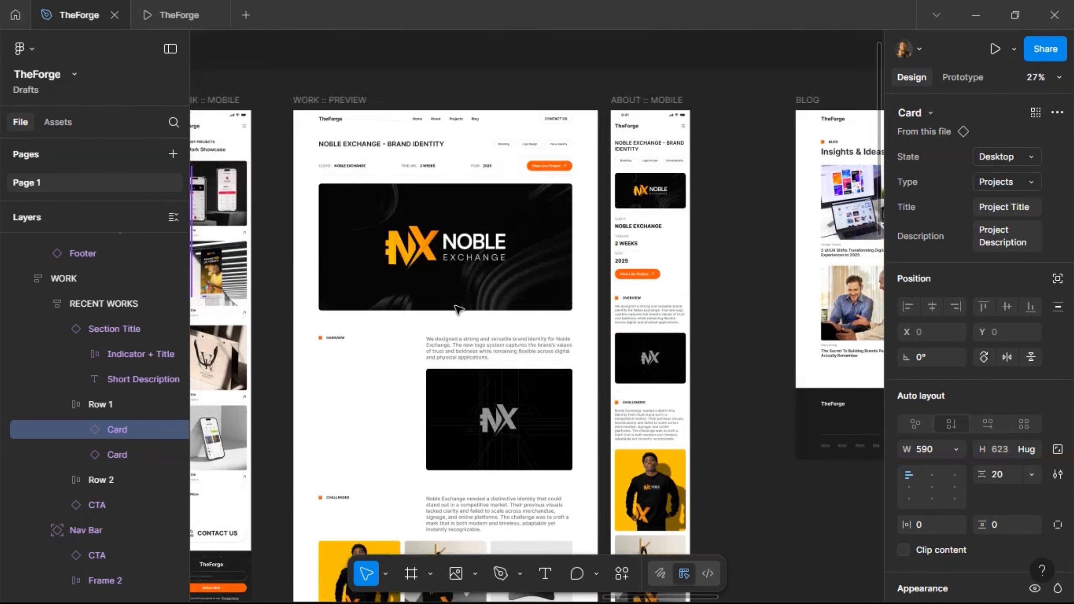
scroll(459, 310, right, 12)
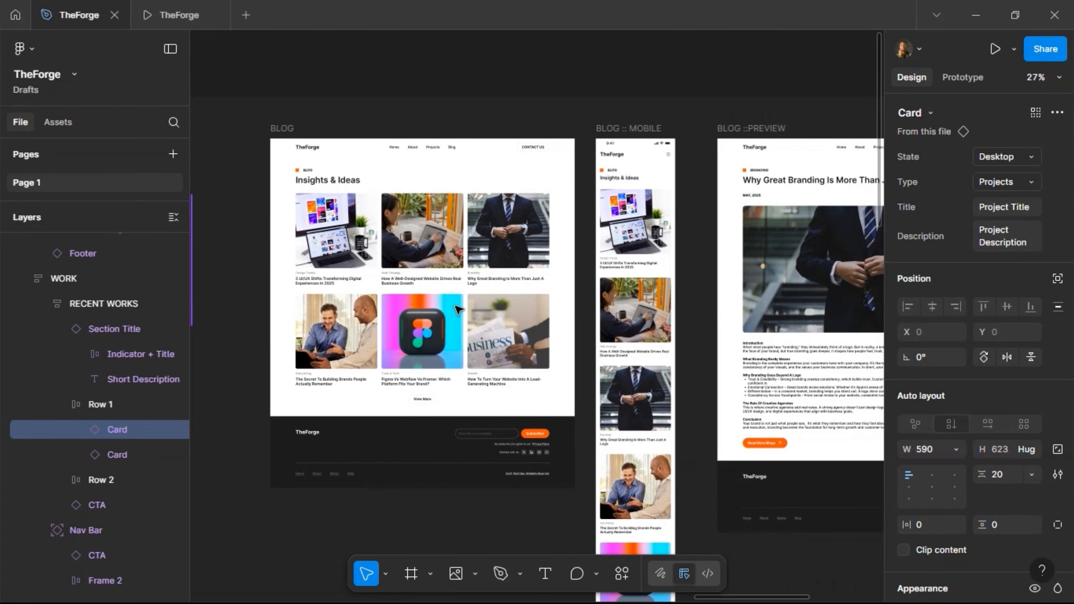
scroll(459, 310, down, 6)
scroll(459, 310, up, 8)
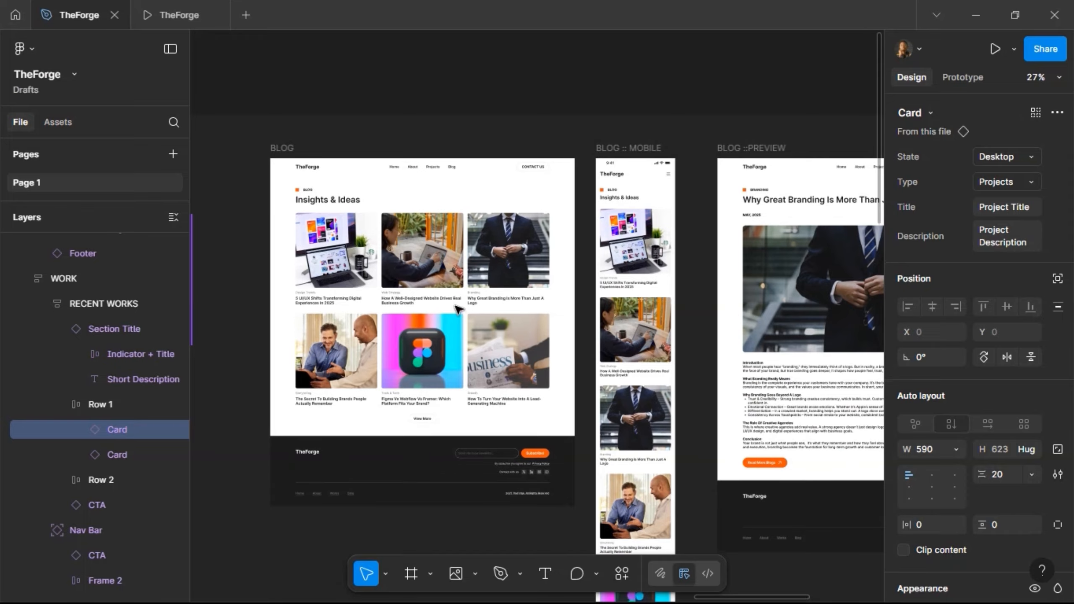
scroll(459, 310, right, 10)
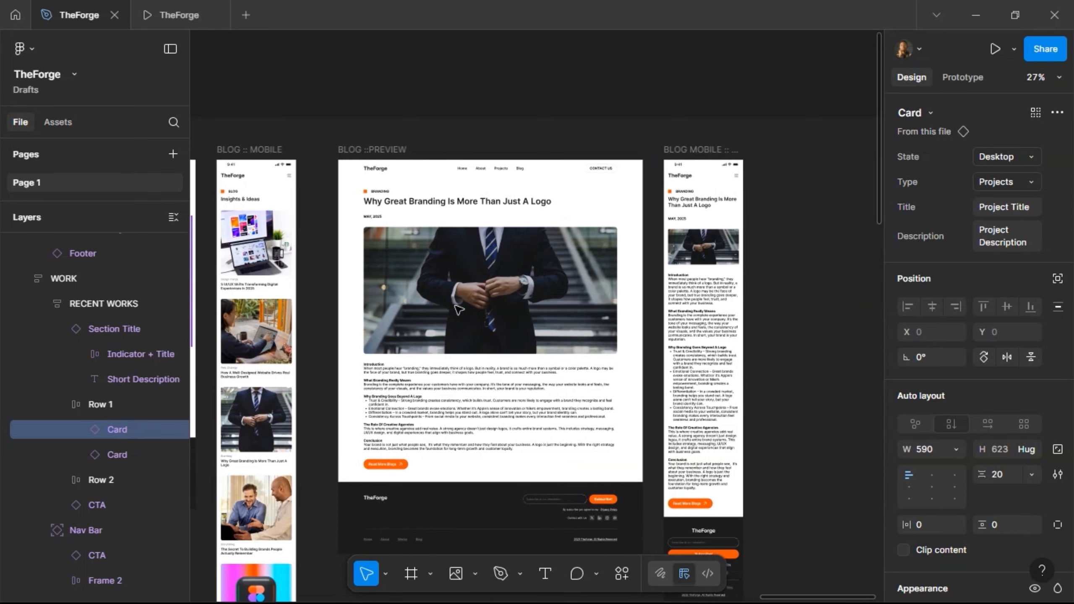
click(783, 267)
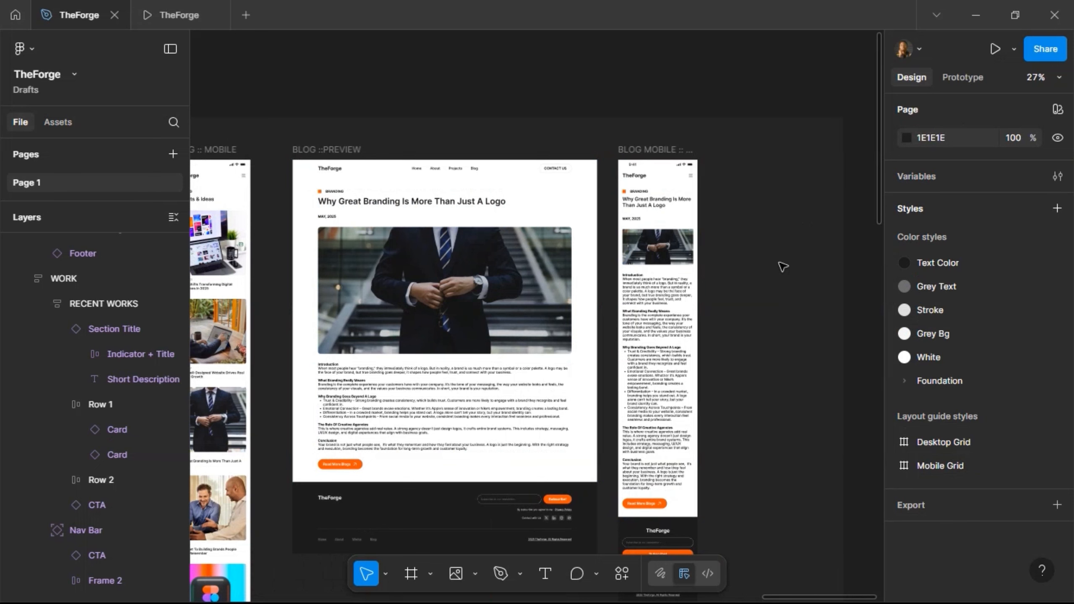
scroll(459, 98, left, 15)
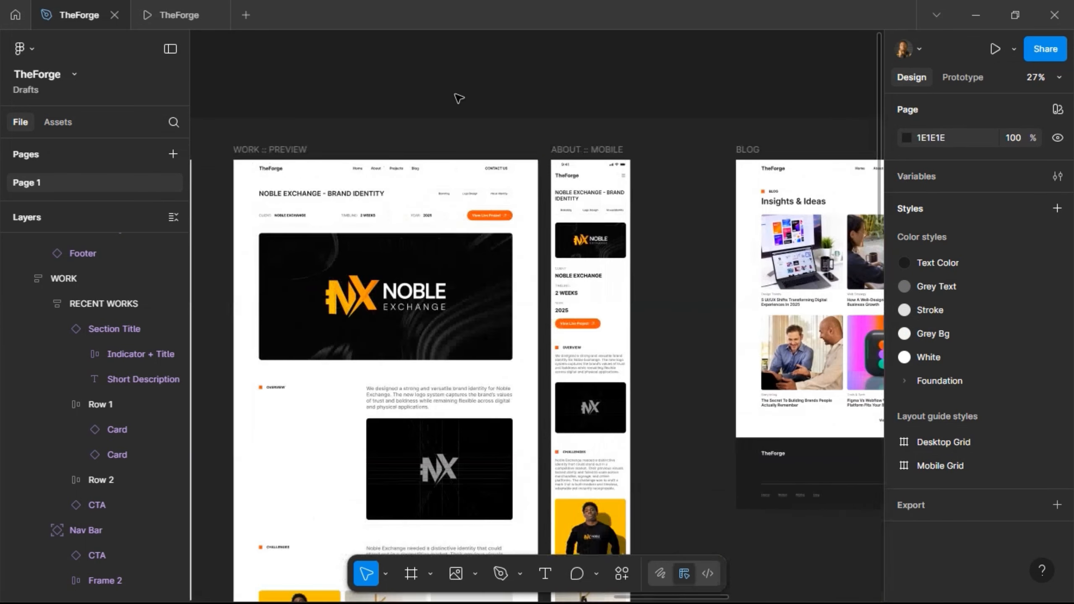
scroll(459, 98, left, 15)
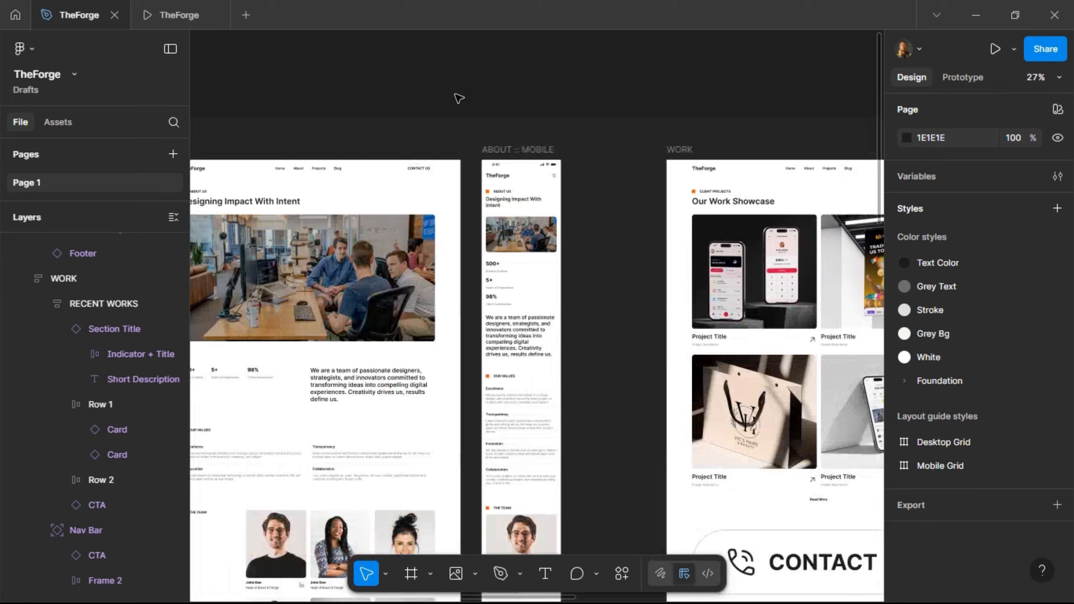
scroll(459, 98, left, 3)
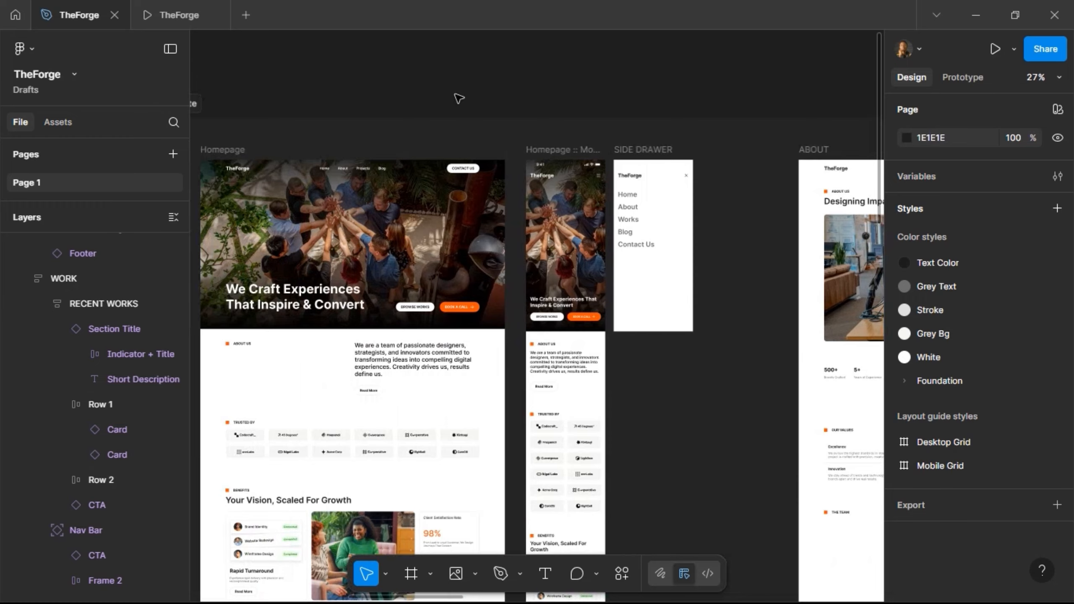
scroll(459, 98, right, 20)
scroll(459, 98, right, 20)
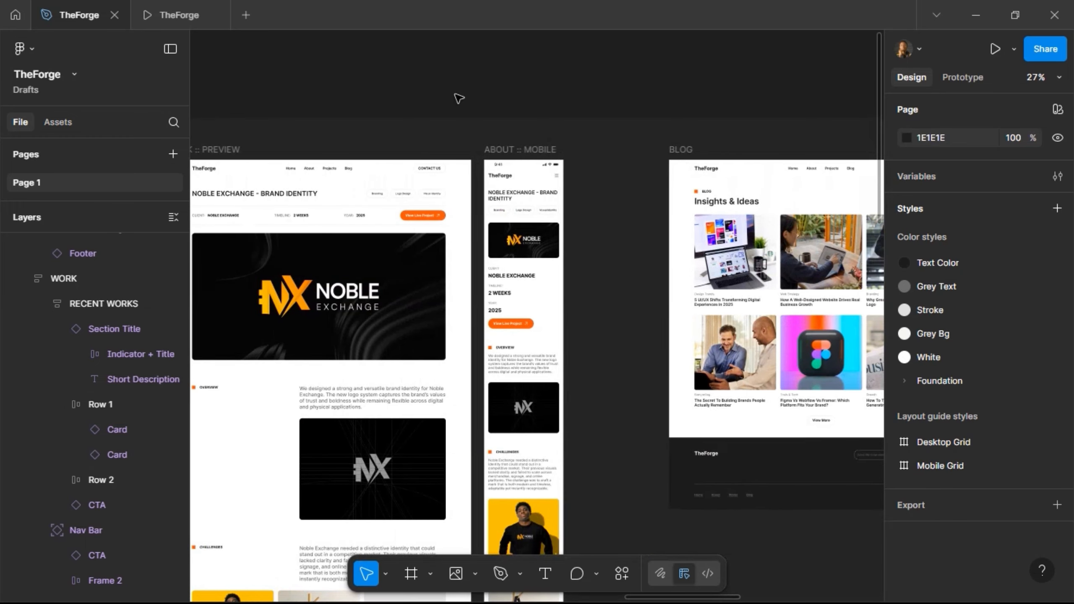
scroll(459, 98, right, 10)
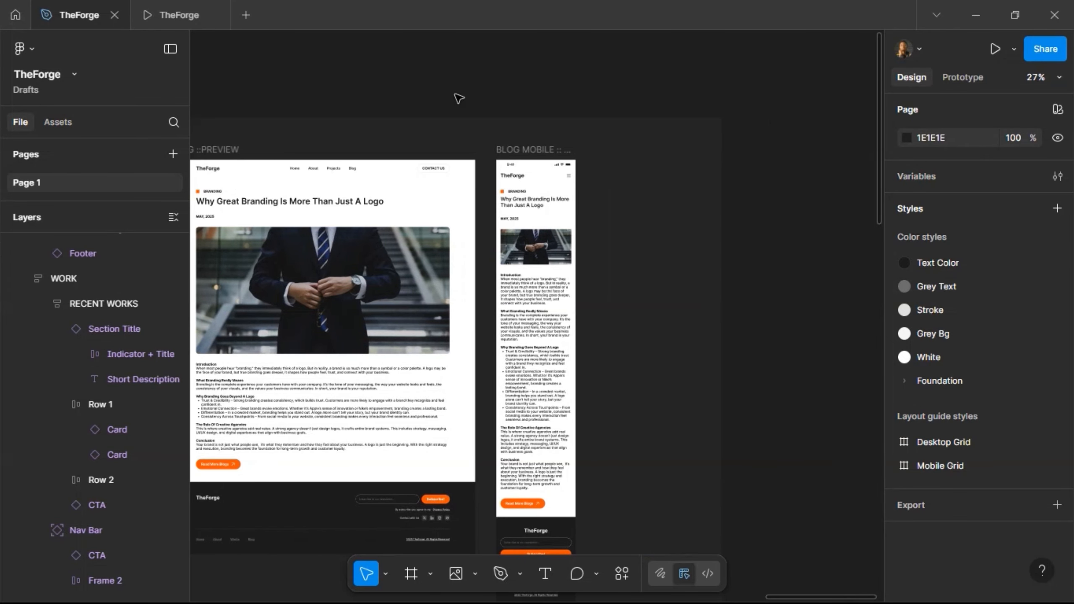
scroll(455, 98, left, 6)
scroll(400, 125, right, 2)
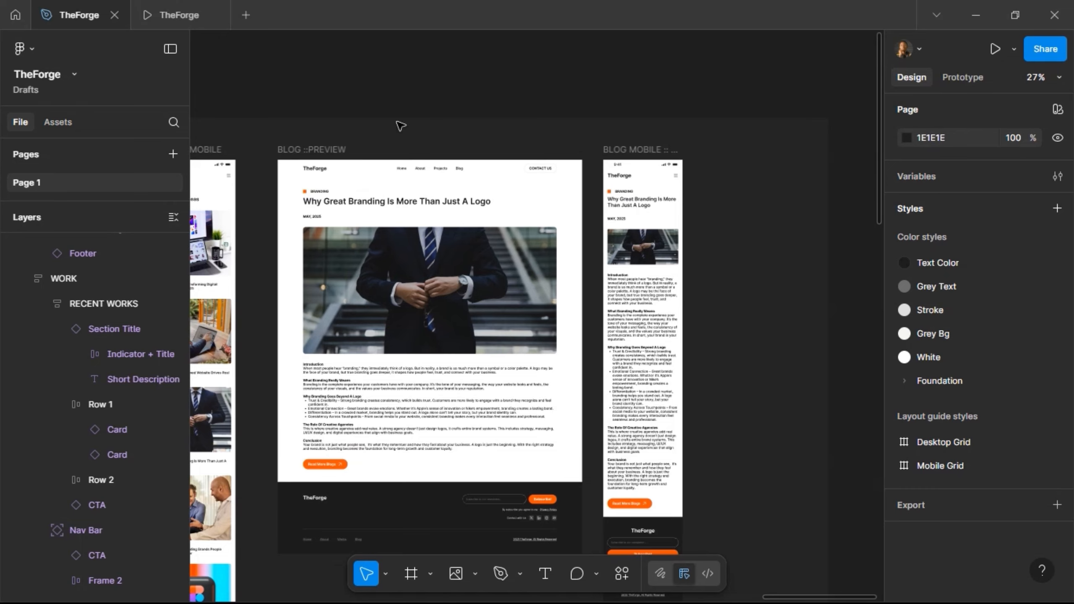
- Duplicate the desktop blog preview frame and shift the copy to the right
click(296, 150)
key(ctrl+d)
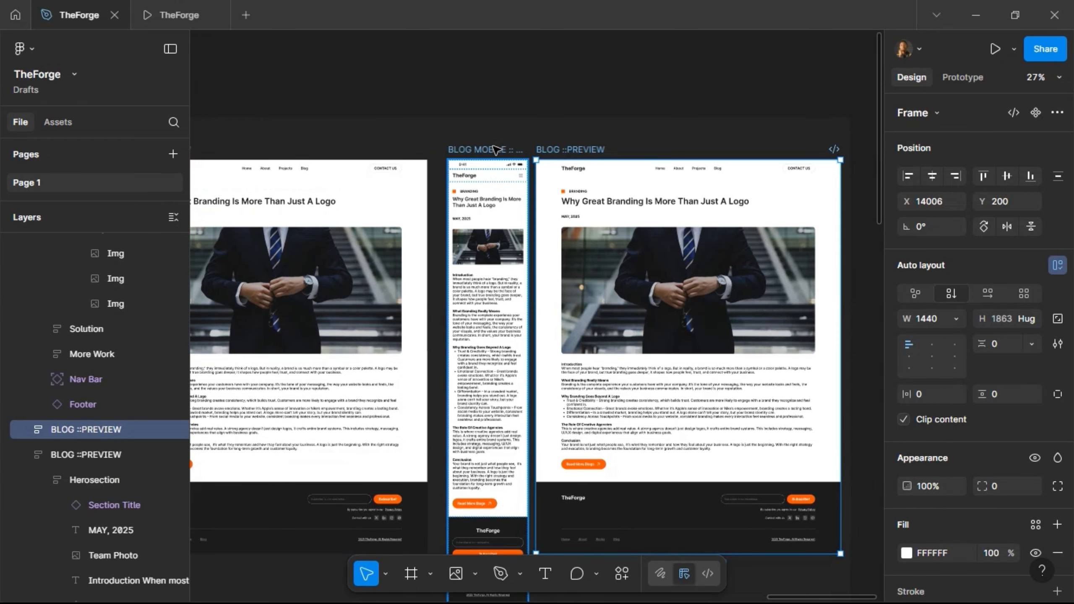
key(shift+Right)
key(shift+Right)
key(shift+Right)
key(shift+Right)
key(shift+Right)
key(shift+Right)
key(shift+Right)
key(shift+Right)
key(shift+Right)
key(shift+Right)
key(shift+Right)
key(shift+Right)
key(shift+Right)
key(shift+Right)
key(shift+Right)
key(shift+Right)
key(shift+Right)
key(shift+Right)
key(shift+Right)
key(shift+Right)
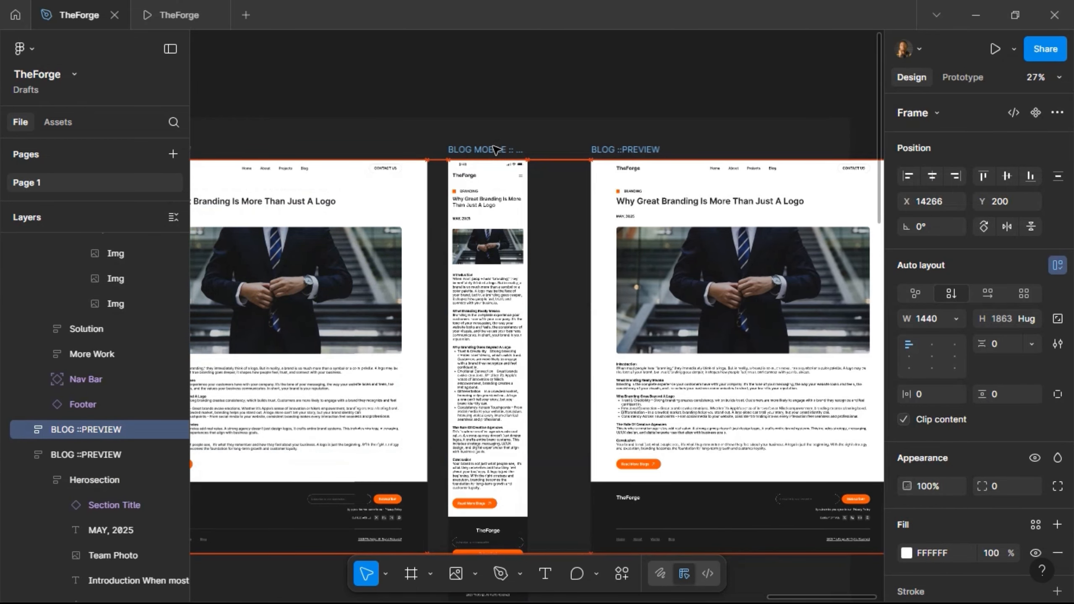
key(shift+Right)
key(shift+Right)
key(shift+Right)
key(shift+Right)
key(shift+Right)
key(shift+Right)
key(shift+Right)
key(shift+Right)
key(shift+Right)
key(shift+Right)
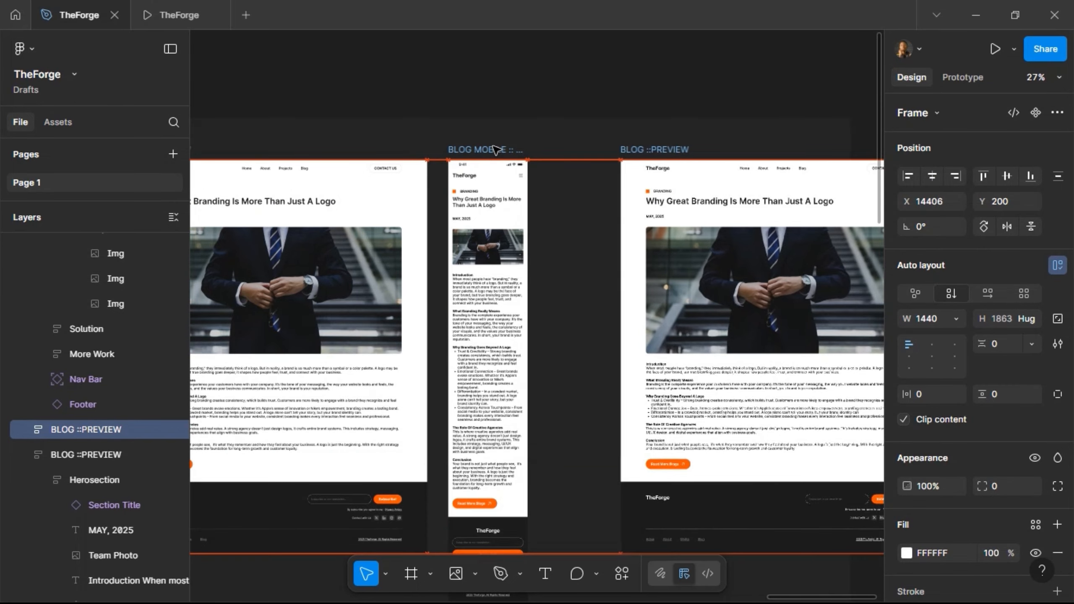
key(shift+Right)
key(shift+Right)
key(shift+Right)
key(shift+Right)
key(shift+Right)
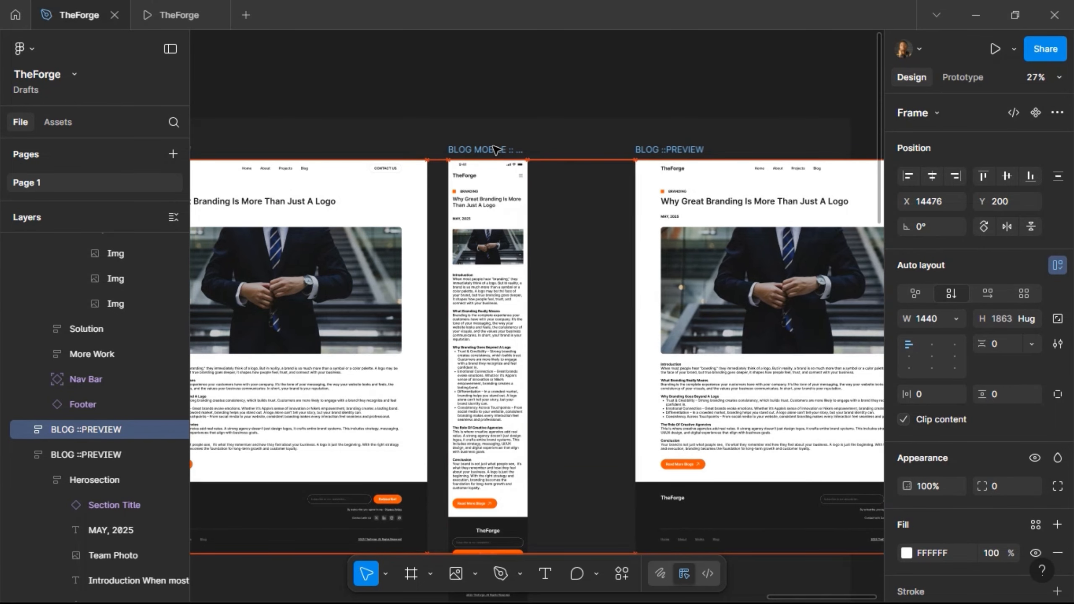
key(shift+Left)
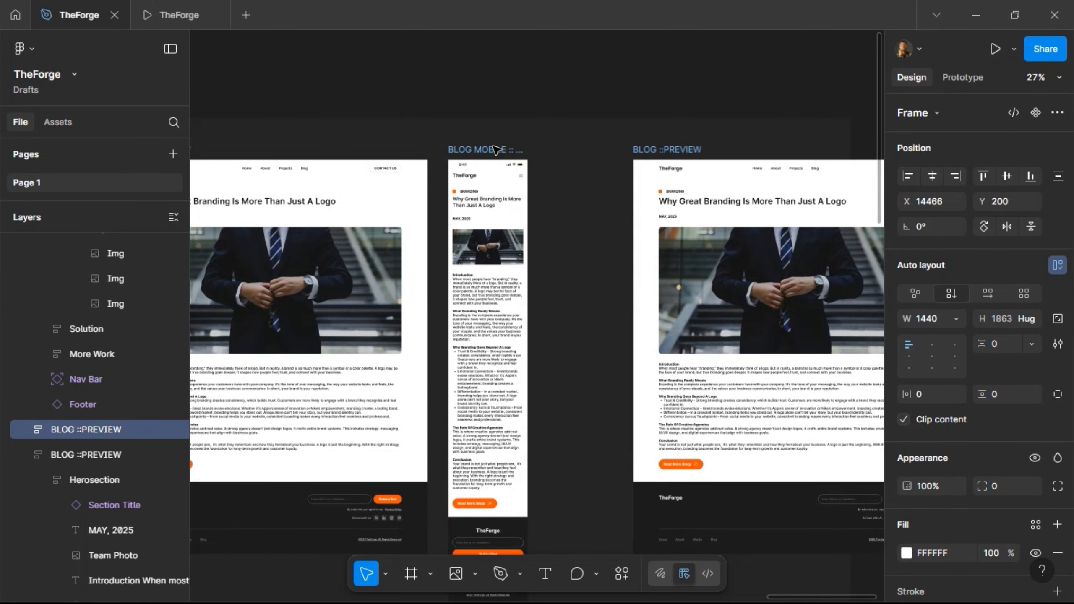
scroll(496, 149, right, 2)
- Rename the copied frame to CONTACT US
double_click(595, 150)
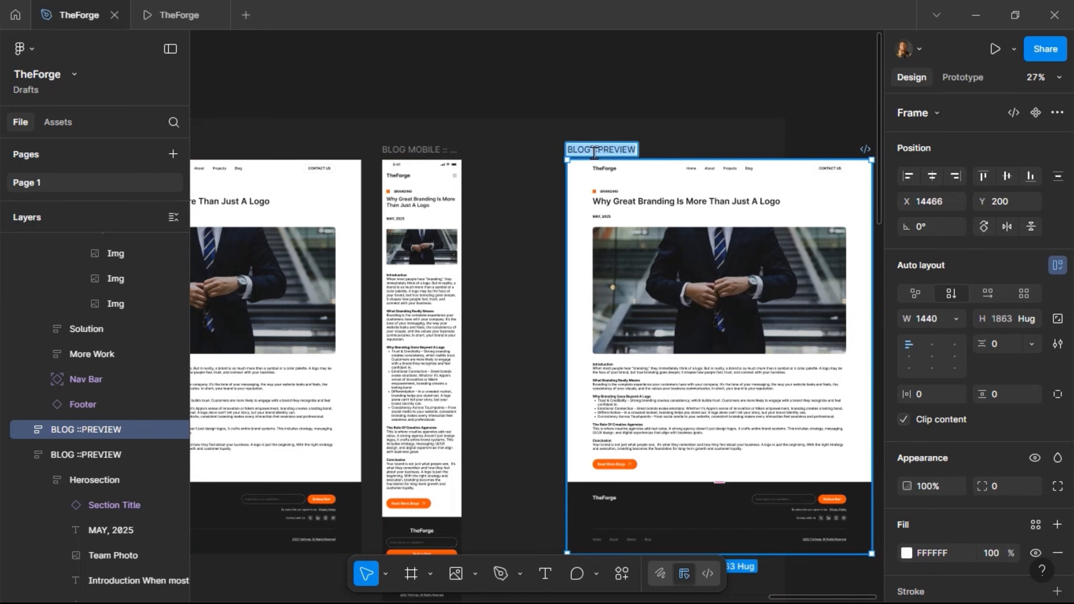
text(CON)
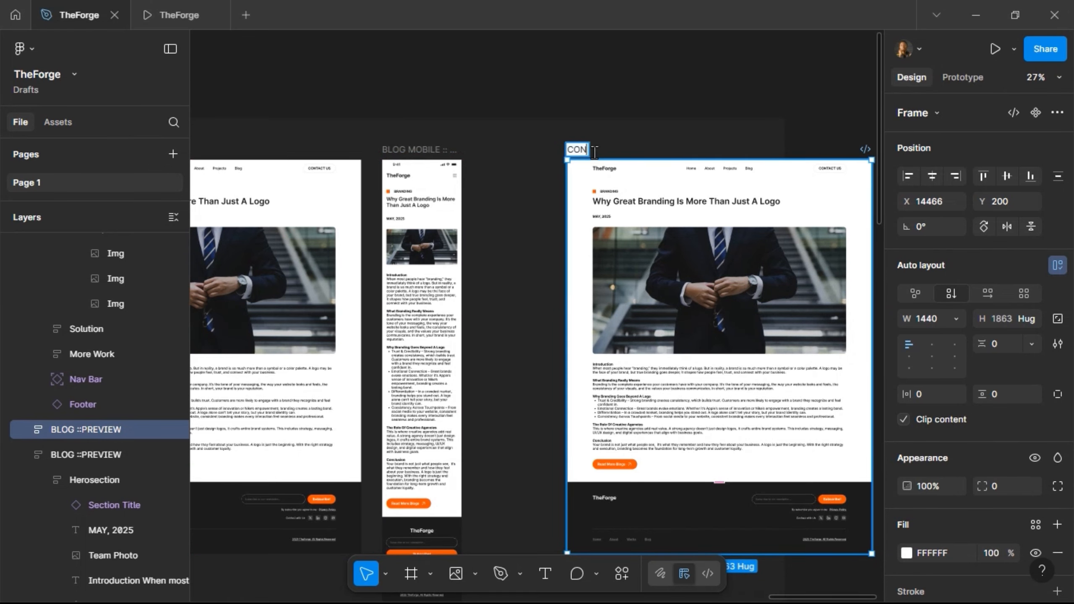
text(TACT US)
key(Return)
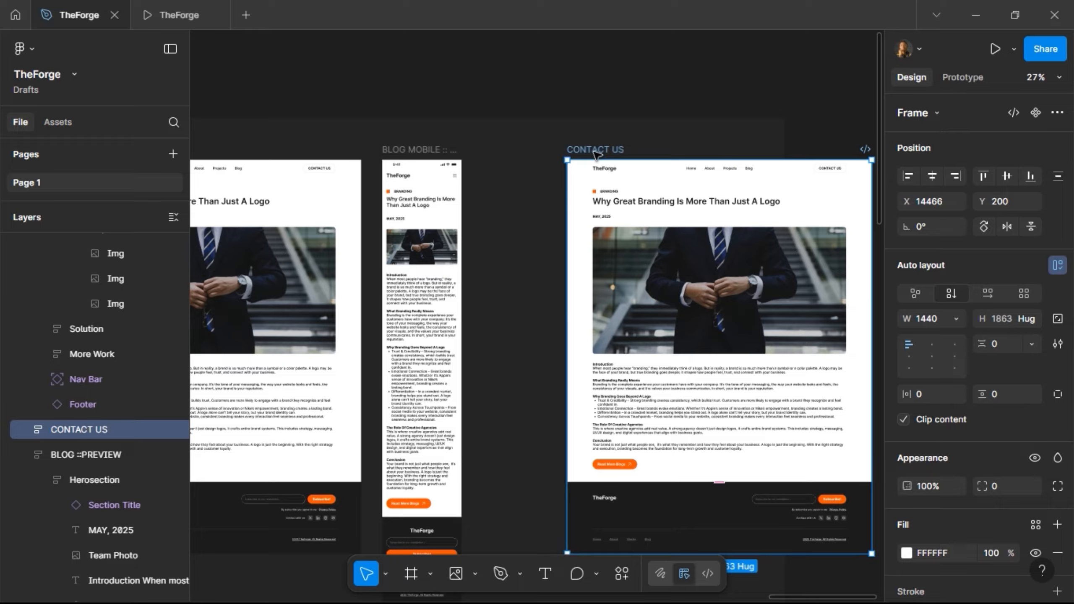
scroll(580, 153, left, 20)
scroll(576, 154, down, 4)
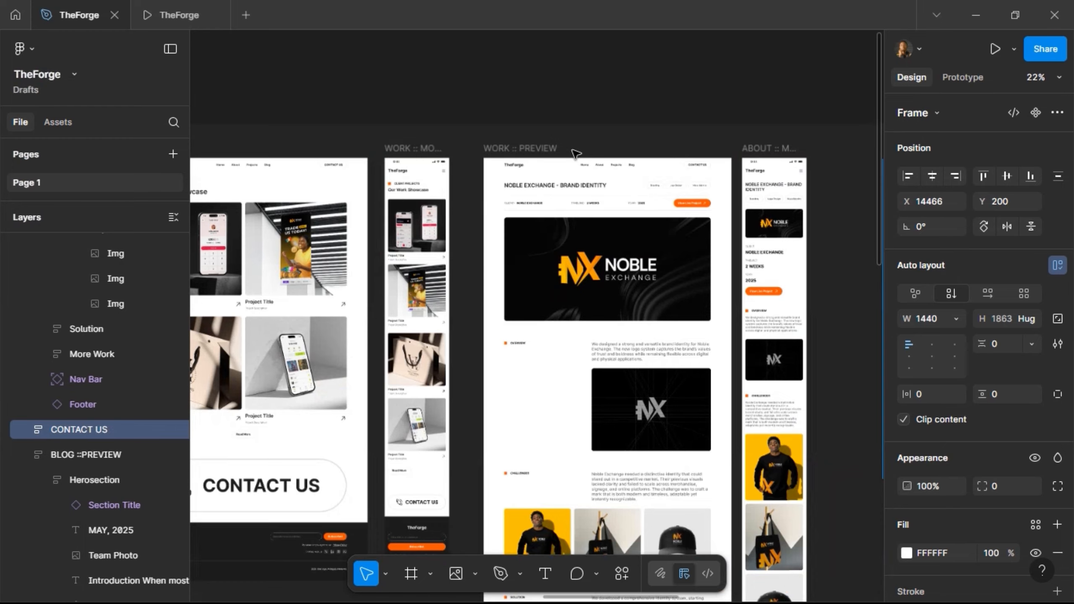
scroll(575, 154, left, 15)
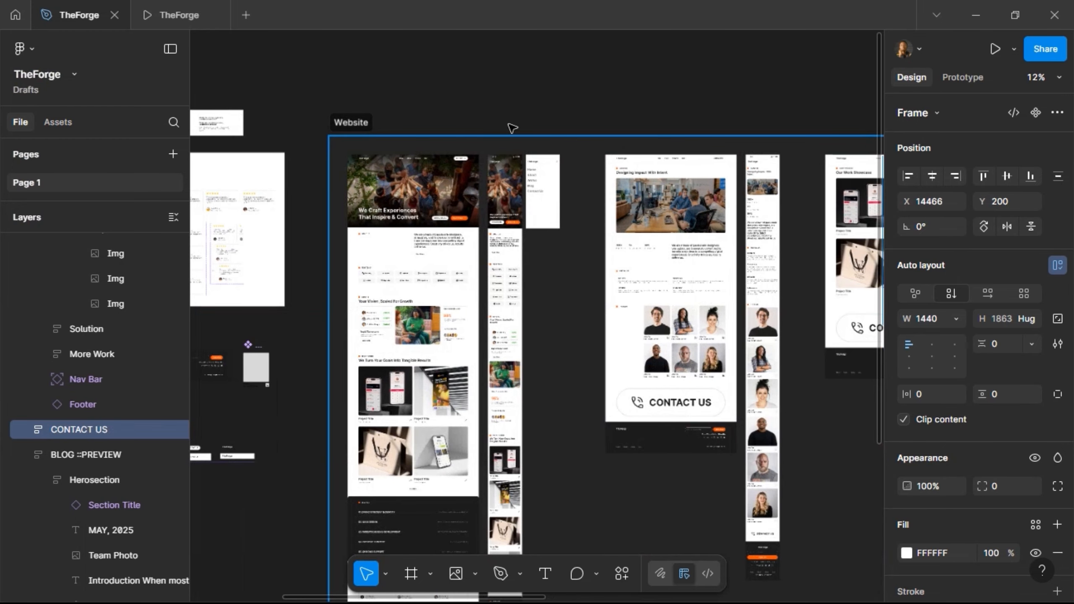
click(525, 123)
- Widen the Website section so it encloses the CONTACT US frame
scroll(532, 122, right, 15)
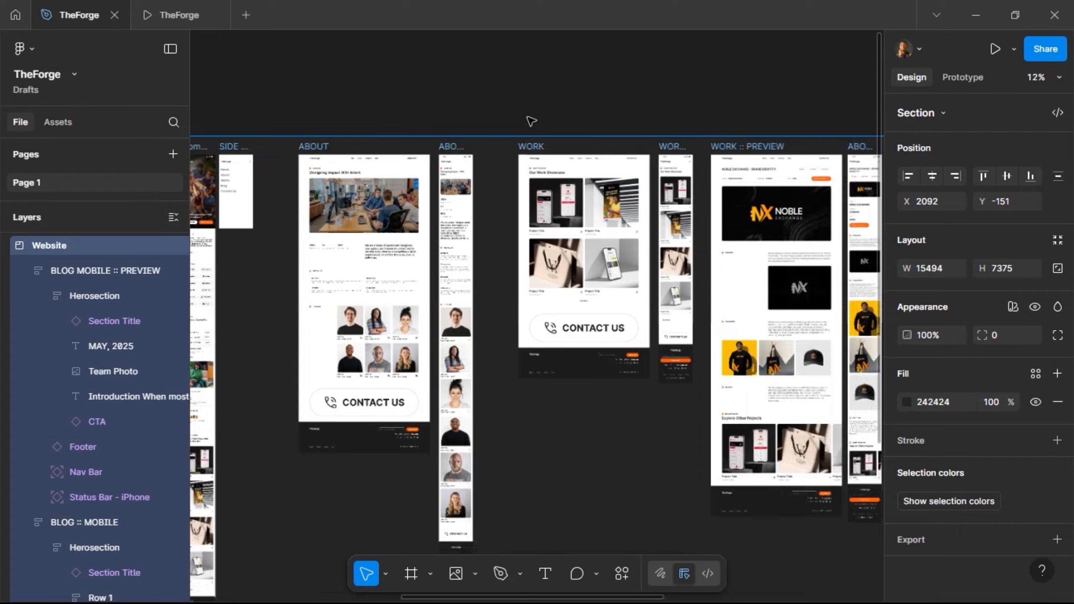
scroll(532, 121, right, 15)
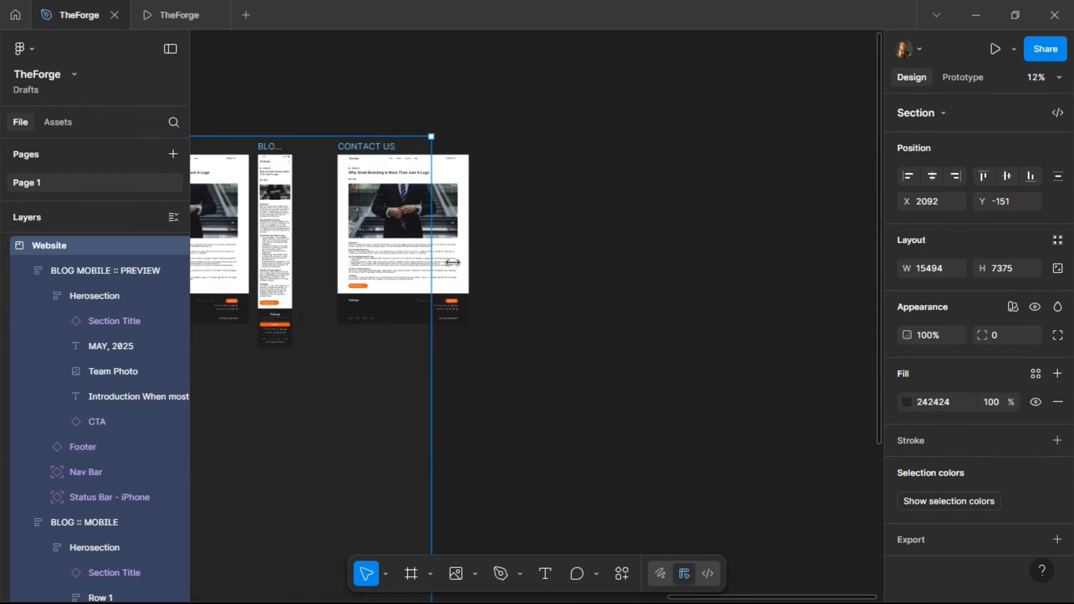
drag(452, 262, 542, 259)
scroll(506, 182, left, 6)
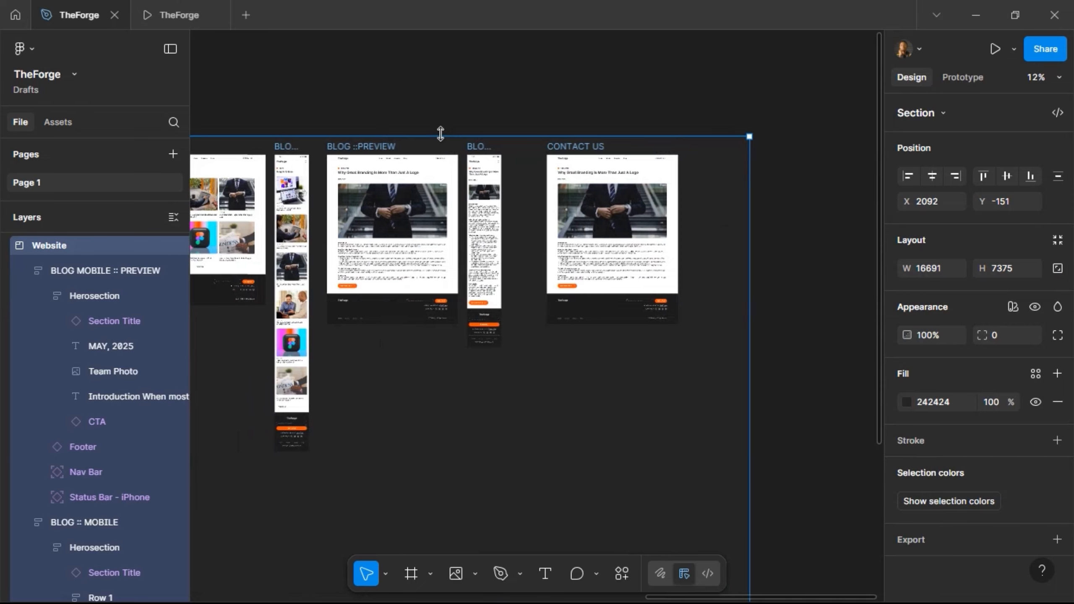
scroll(698, 167, up, 5)
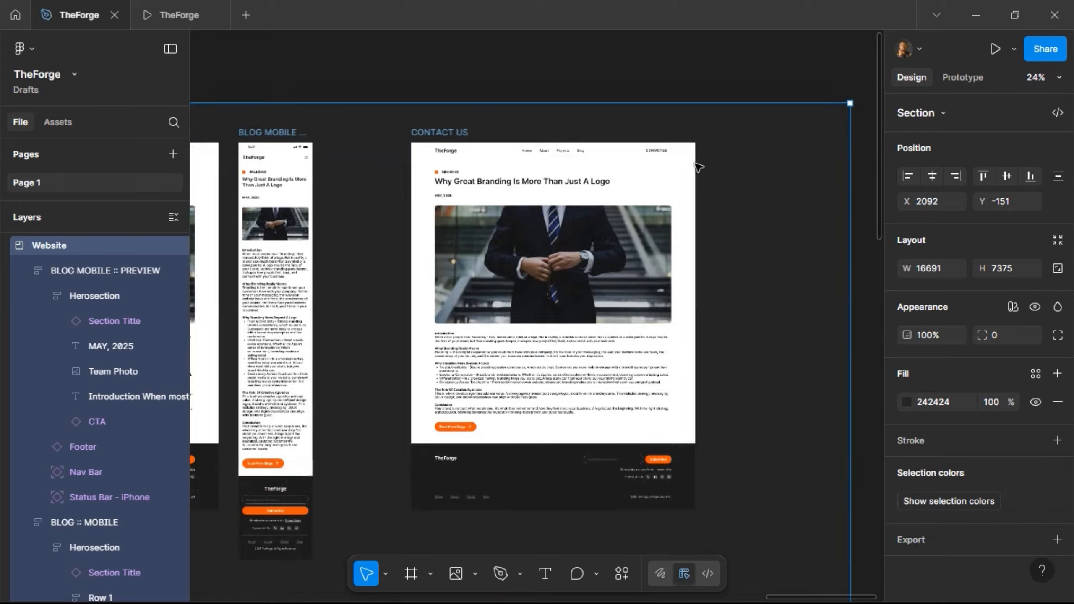
scroll(699, 167, up, 4)
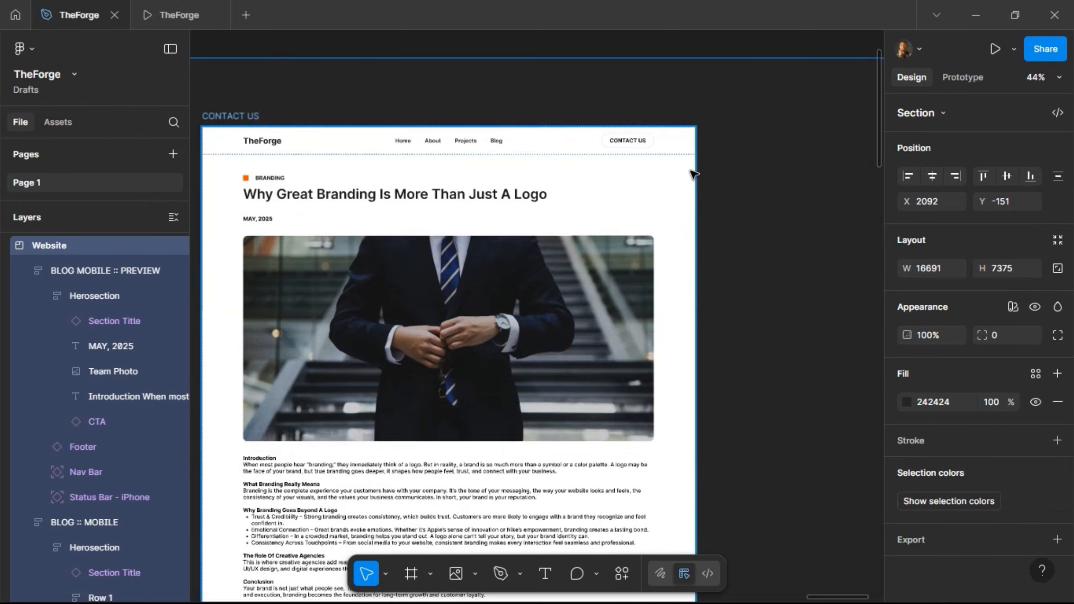
- Replace the hero Section Title's BRANDING label with CONTACT, keeping the Desktop variant
click(385, 187)
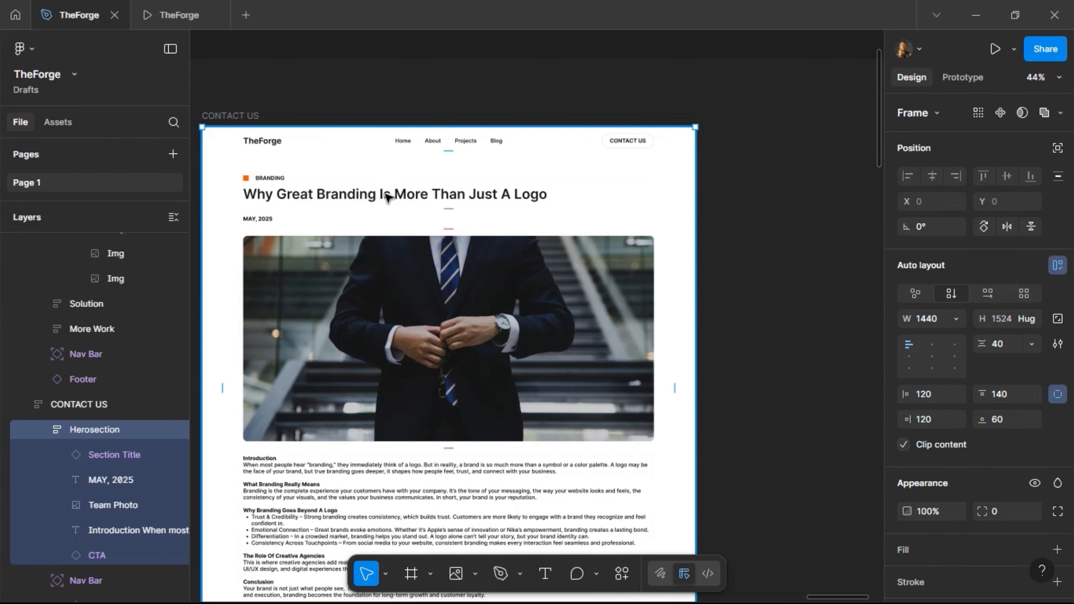
click(388, 197)
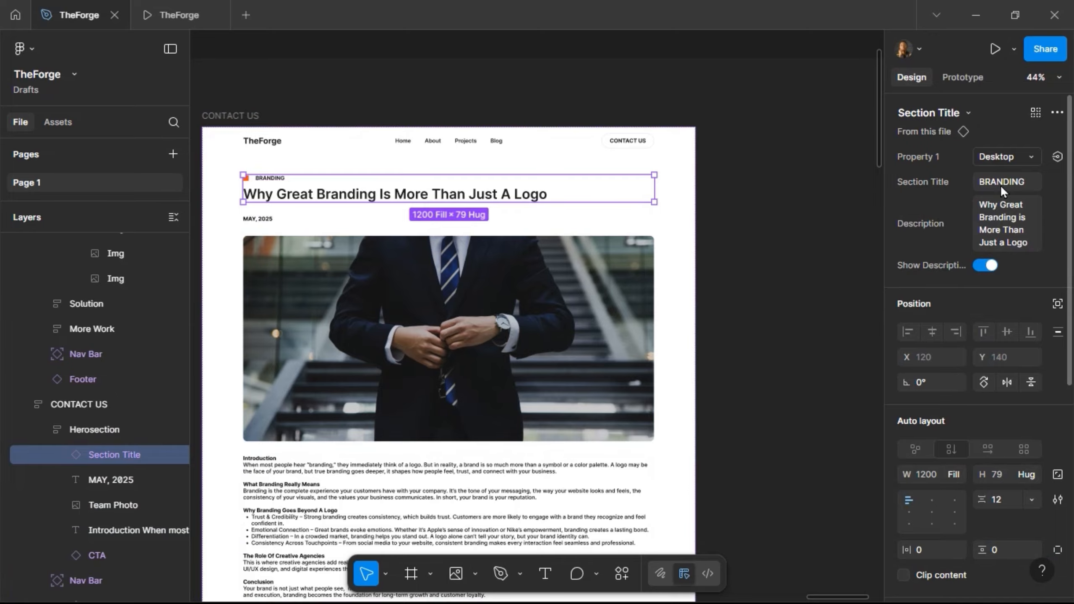
click(1007, 157)
click(998, 171)
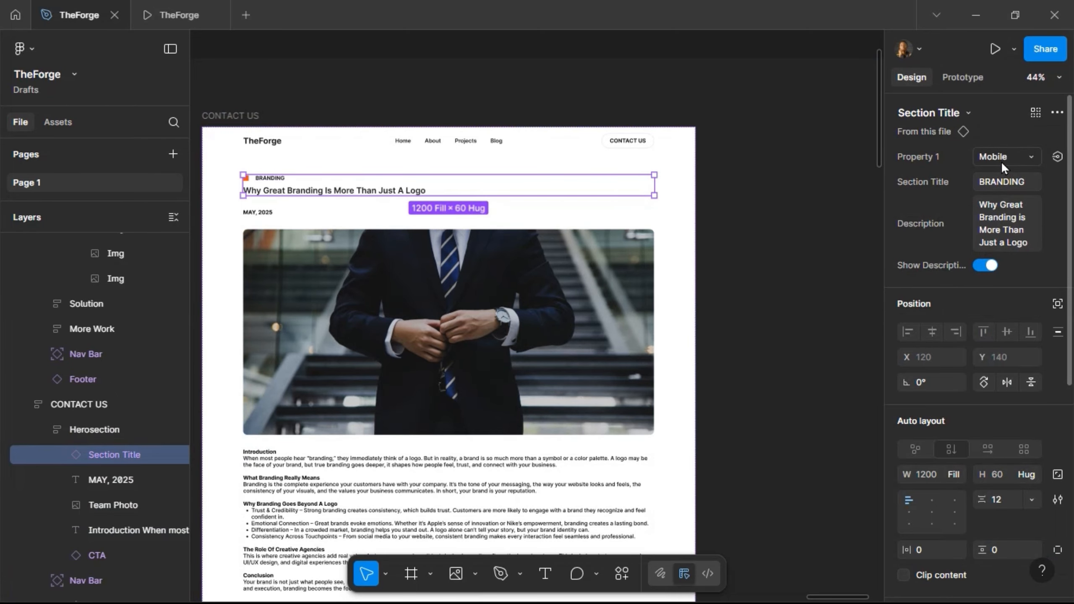
click(1001, 161)
click(998, 143)
click(1004, 183)
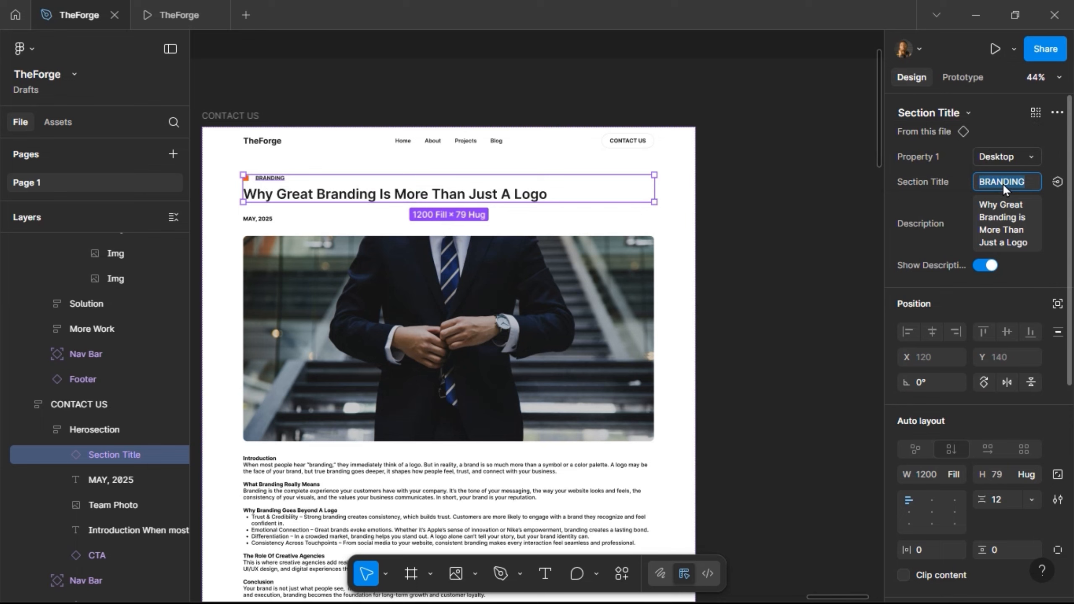
text(CONTACT)
key(Return)
- Change the heading text to 'Speak With Our Experts'
click(1002, 204)
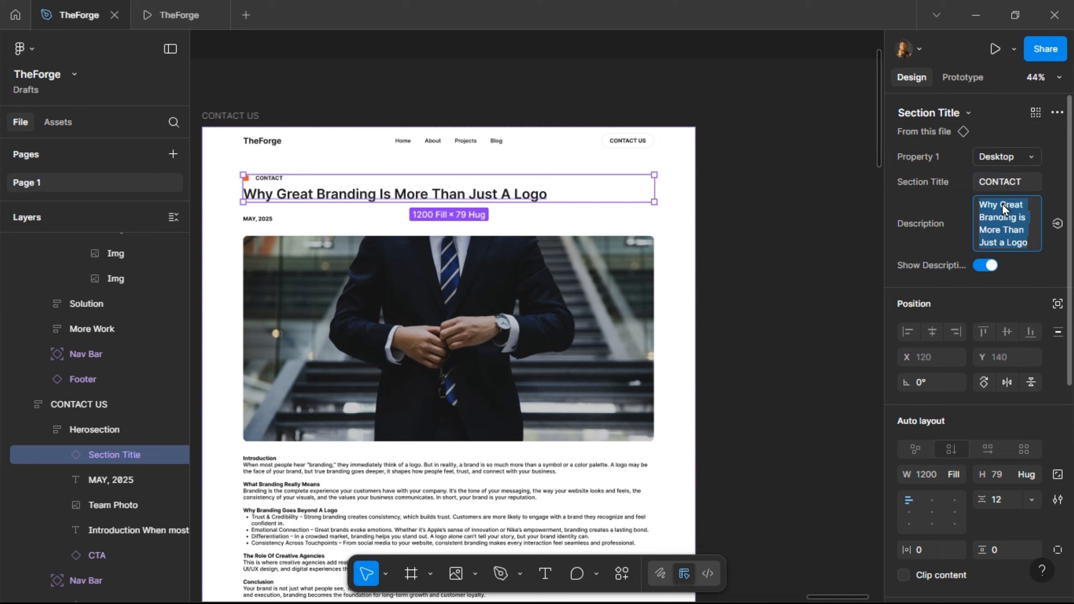
text(Speak)
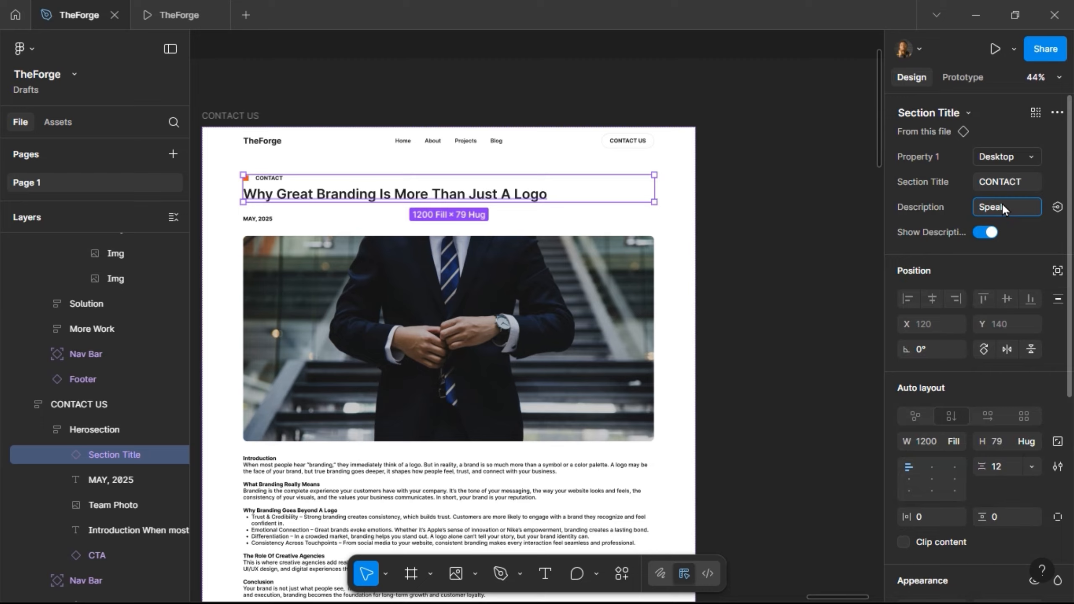
text( with Our Experts)
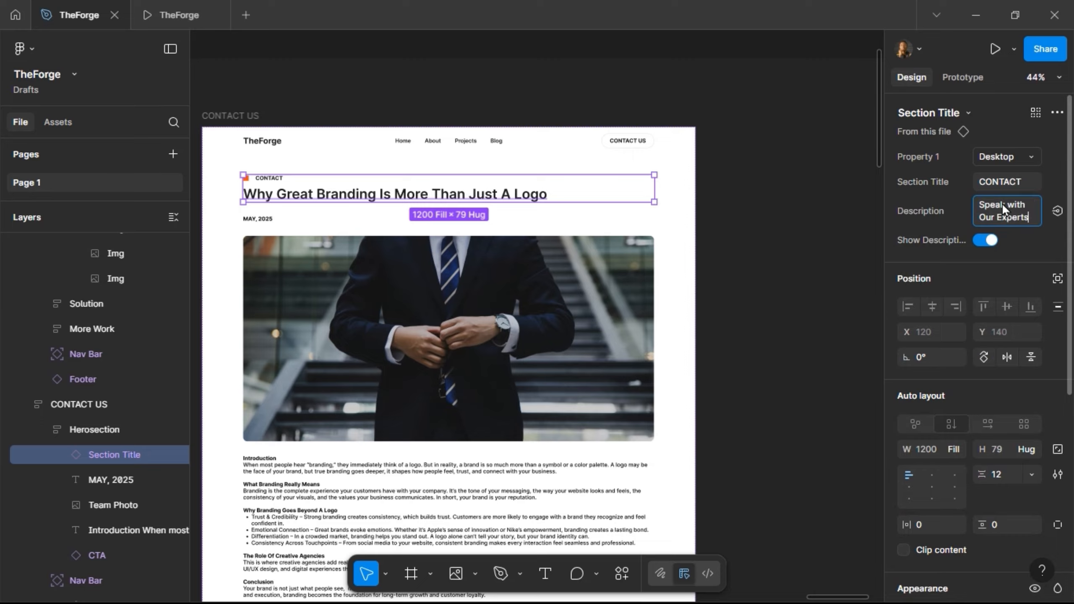
key(Return)
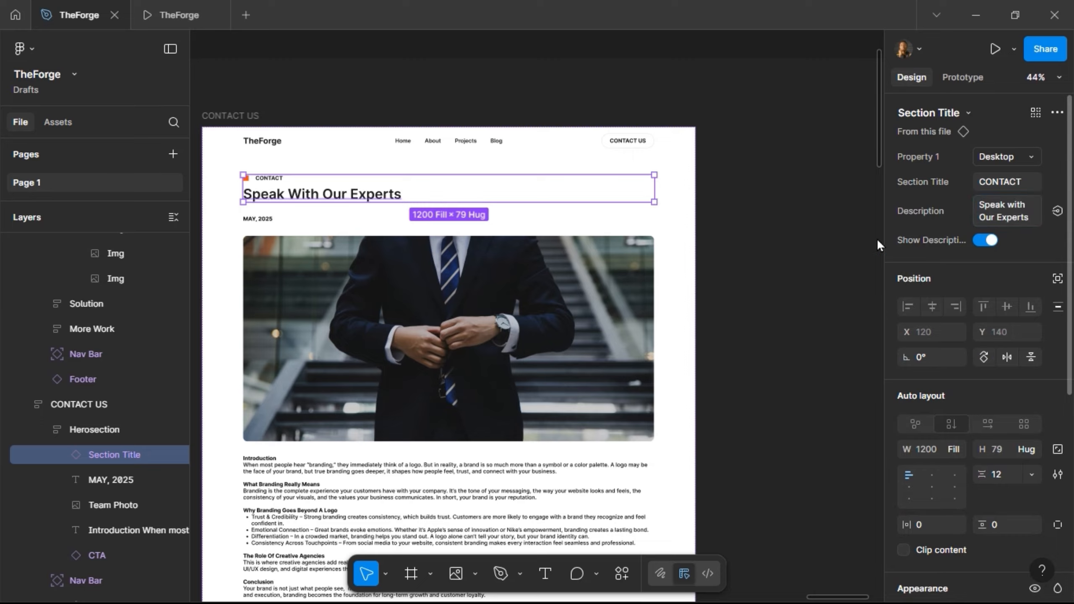
click(266, 222)
- Delete the date, team photo, introduction text and Read More Blogs button from the hero
shift+click(311, 409)
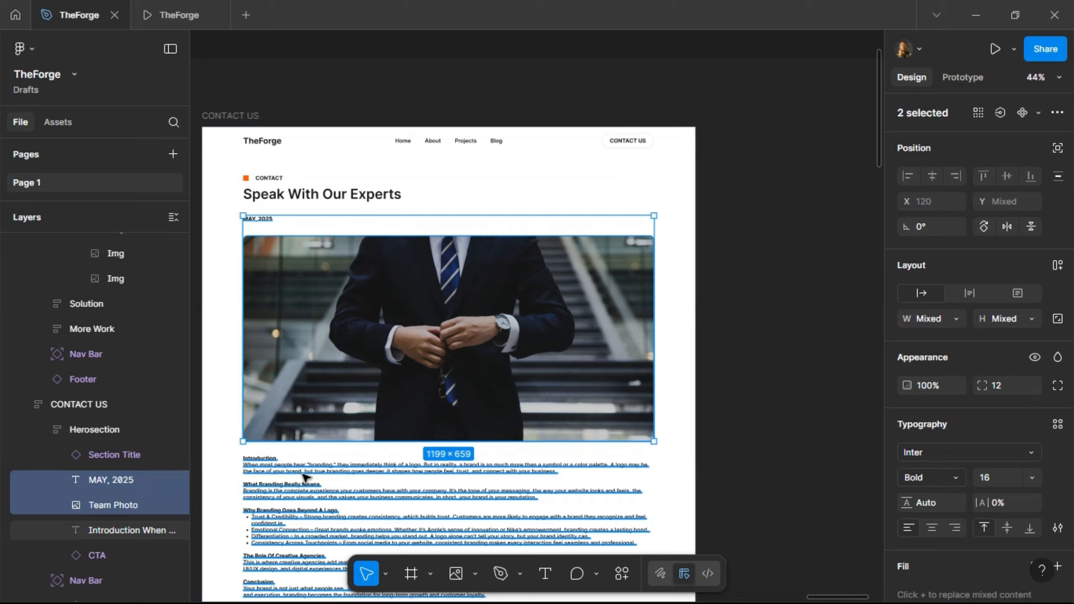
shift+click(421, 496)
key(Delete)
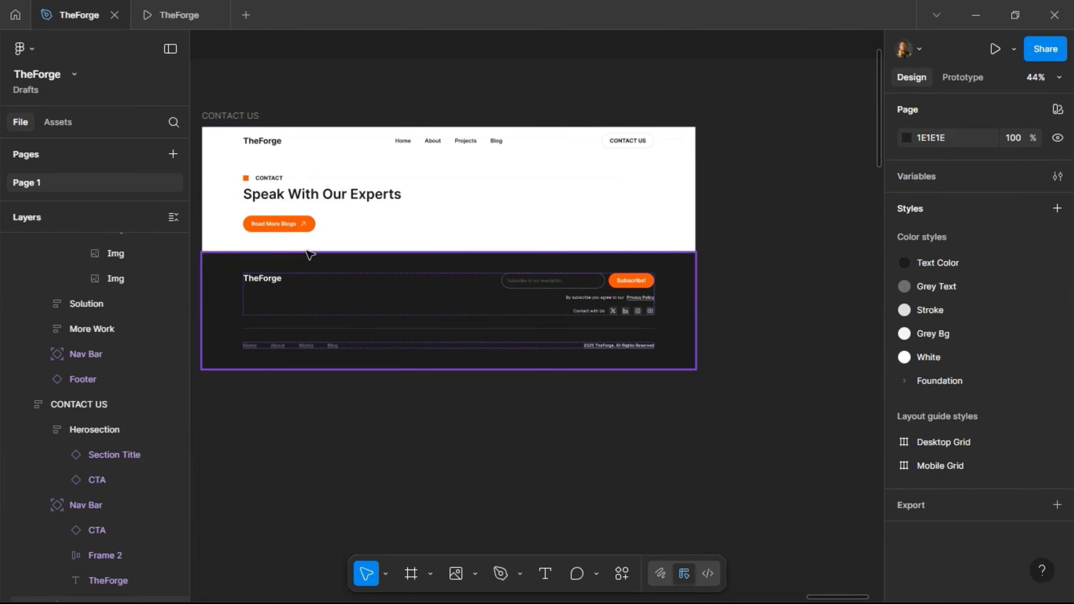
click(301, 229)
click(299, 231)
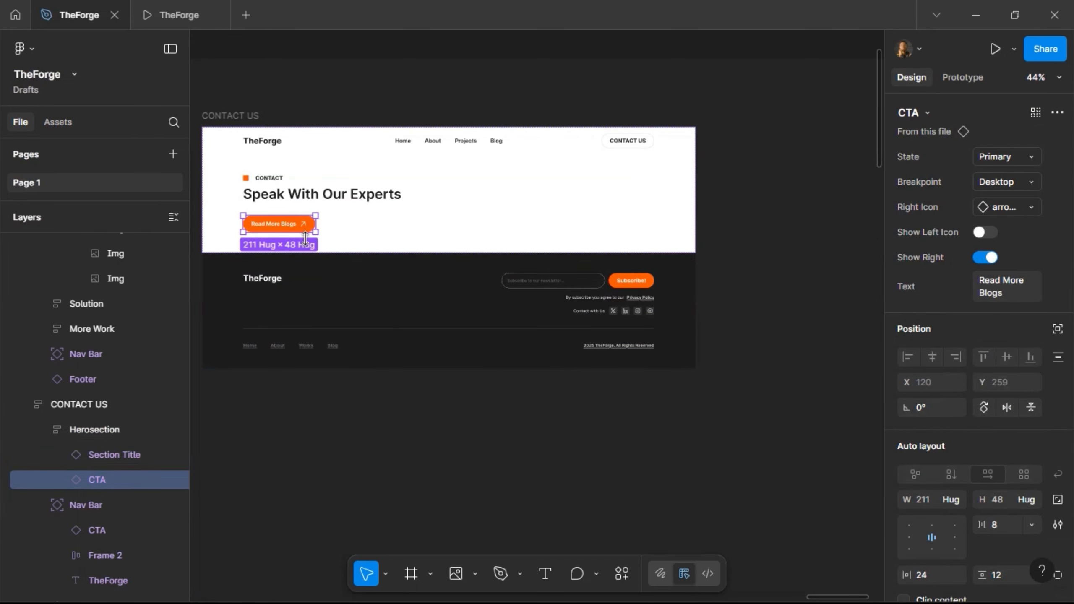
key(Delete)
- Stretch the hero section to 1440 × 918
click(328, 216)
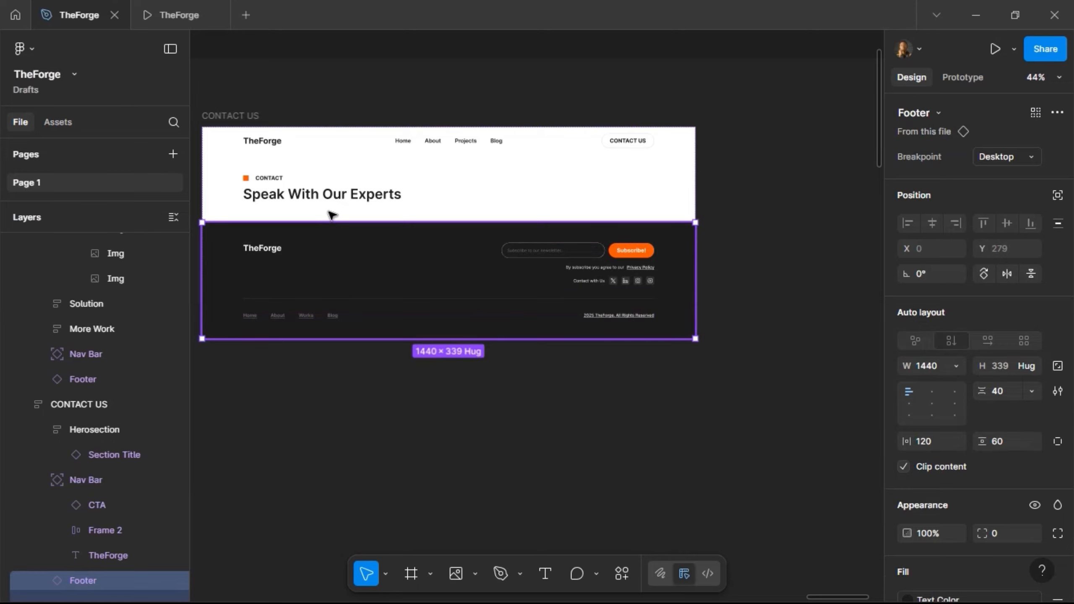
click(328, 213)
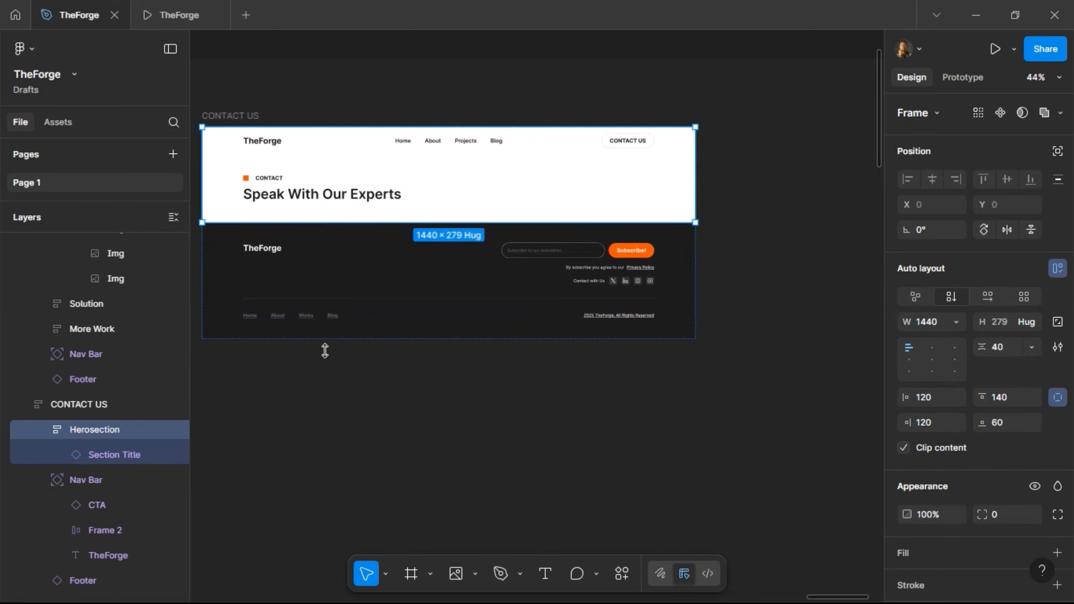
drag(325, 351, 340, 442)
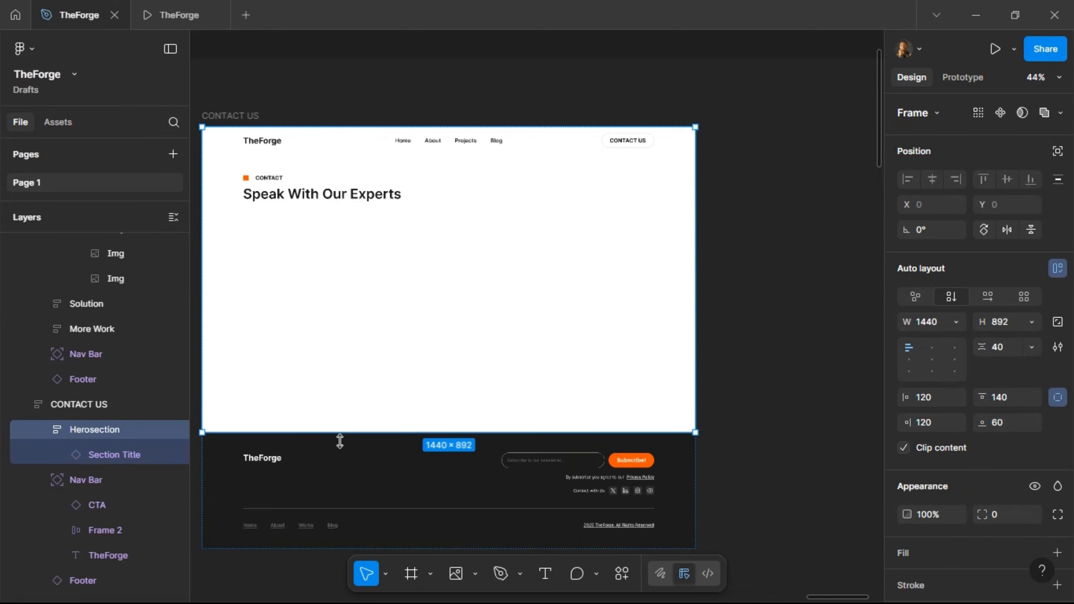
click(411, 574)
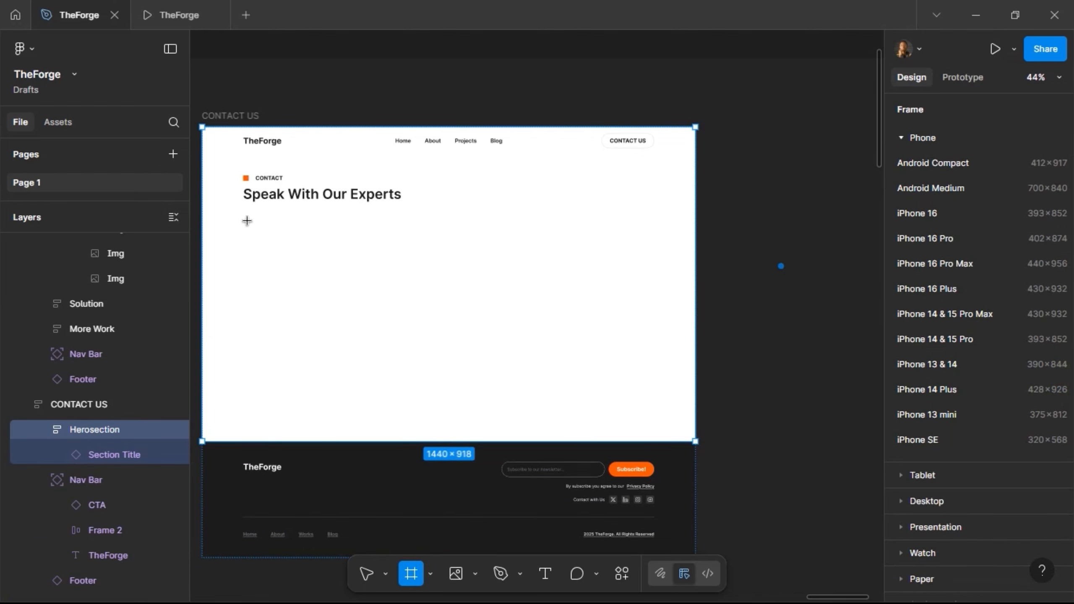
- Draw a frame below the heading and apply the Desktop Grid layout guide to CONTACT US
mouse_move(243, 218)
mouse_down()
mouse_move(420, 352)
mouse_move(457, 412)
mouse_up()
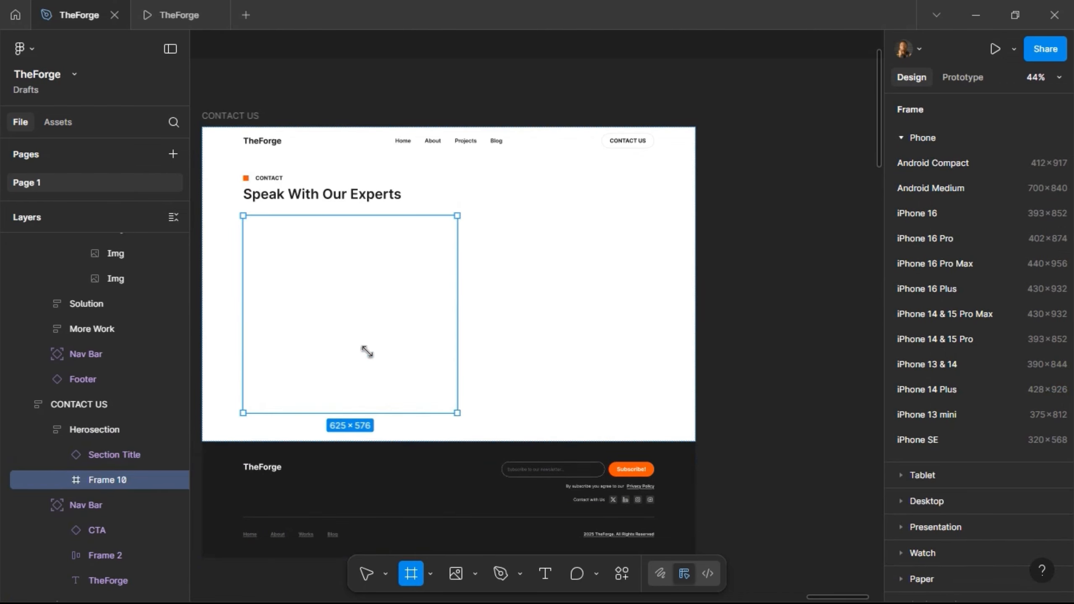
click(219, 117)
scroll(945, 476, down, 4)
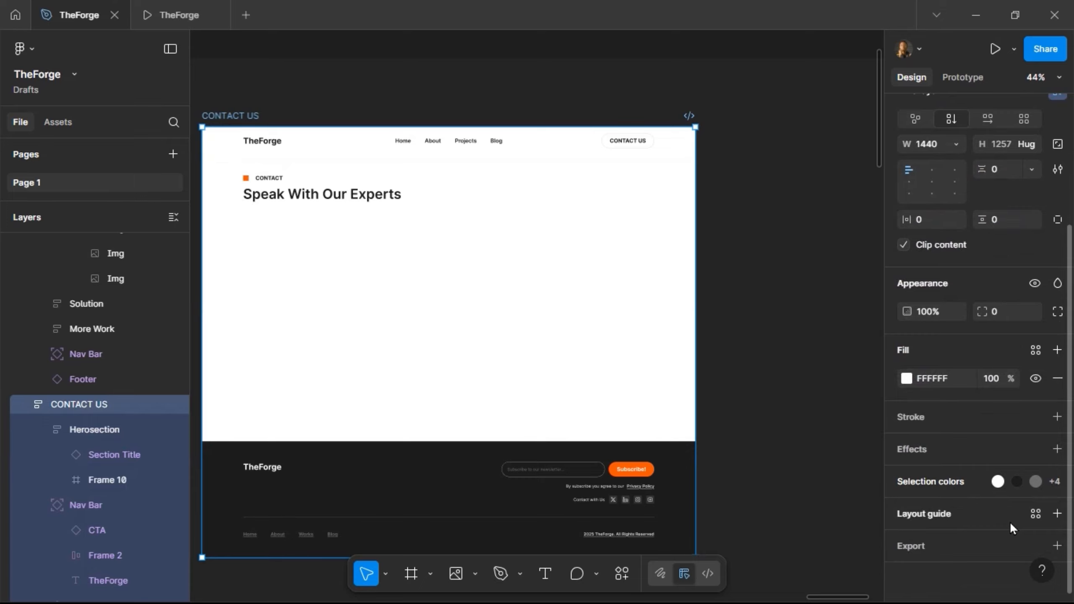
click(1037, 511)
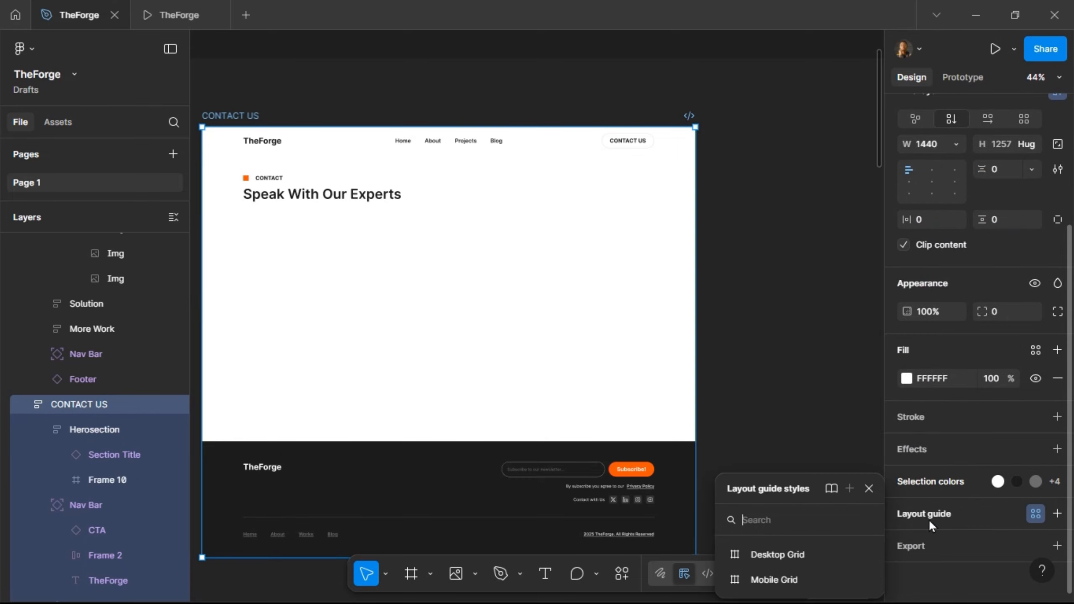
click(799, 555)
- Make the card 590 wide with 12 corner radius and a Grey Bg fill
click(286, 266)
click(290, 268)
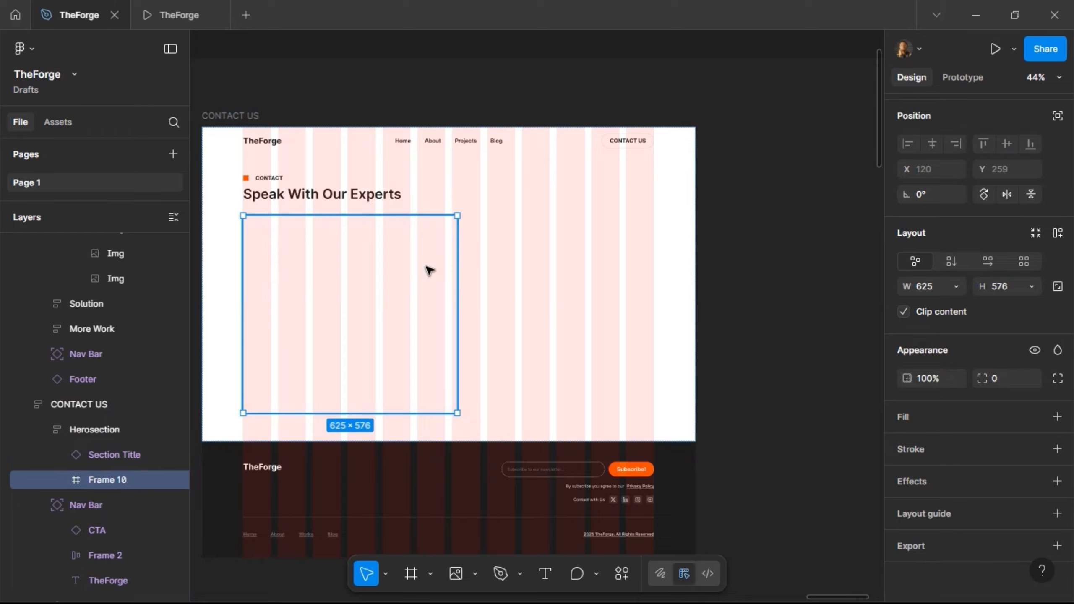
drag(447, 246, 445, 246)
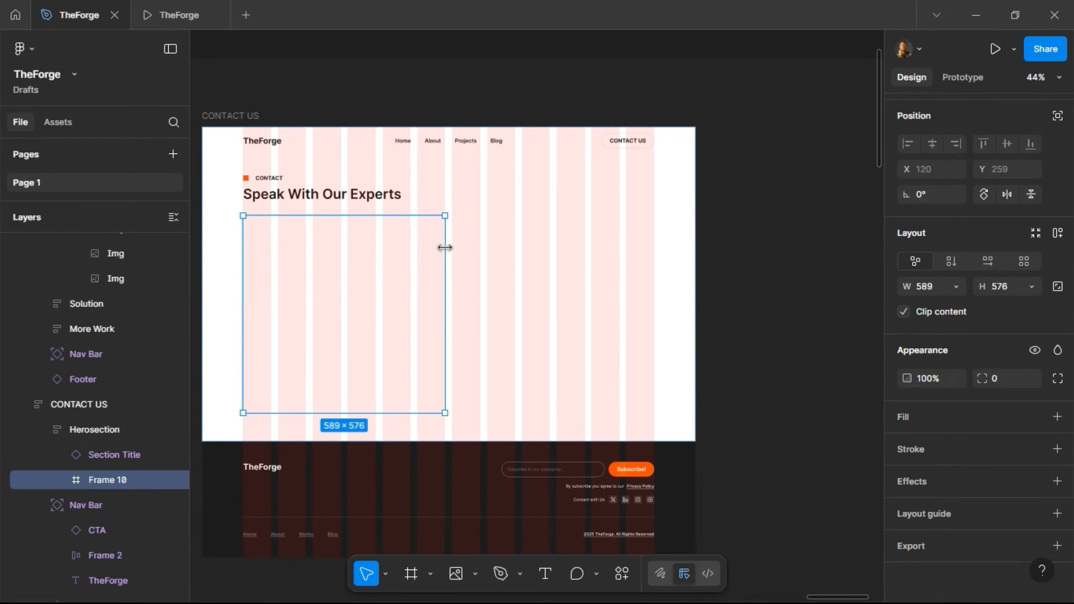
scroll(444, 246, up, 8)
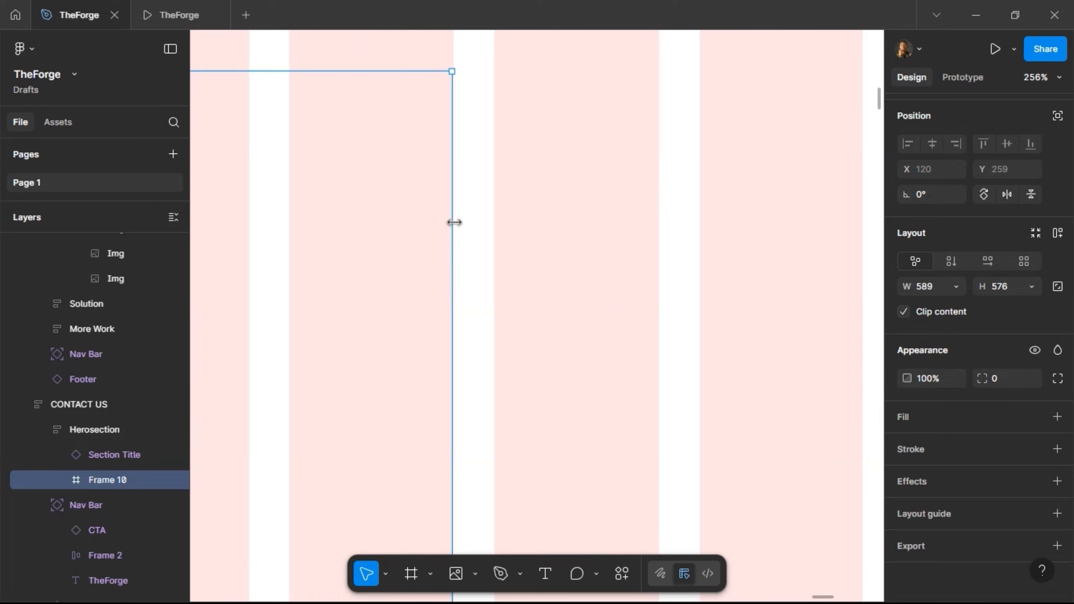
scroll(462, 161, up, 10)
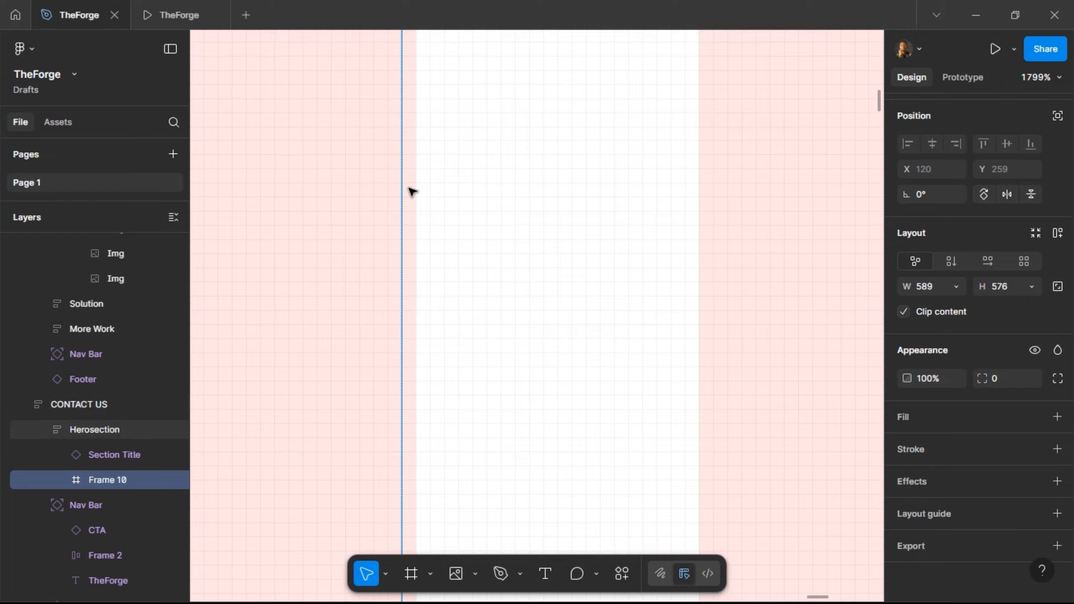
drag(411, 196, 413, 197)
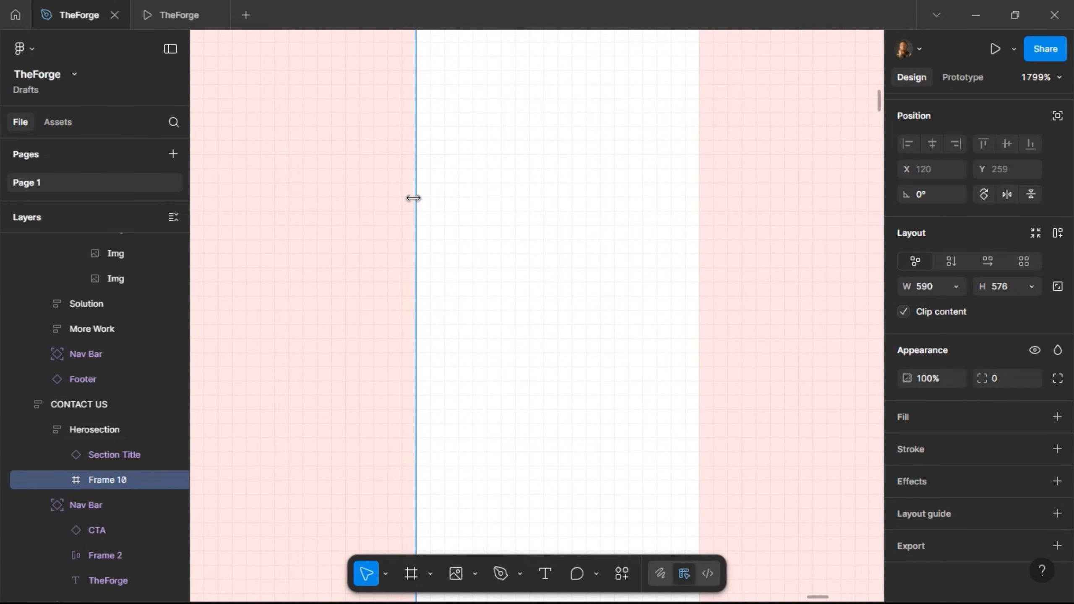
scroll(473, 185, down, 3)
scroll(490, 190, down, 15)
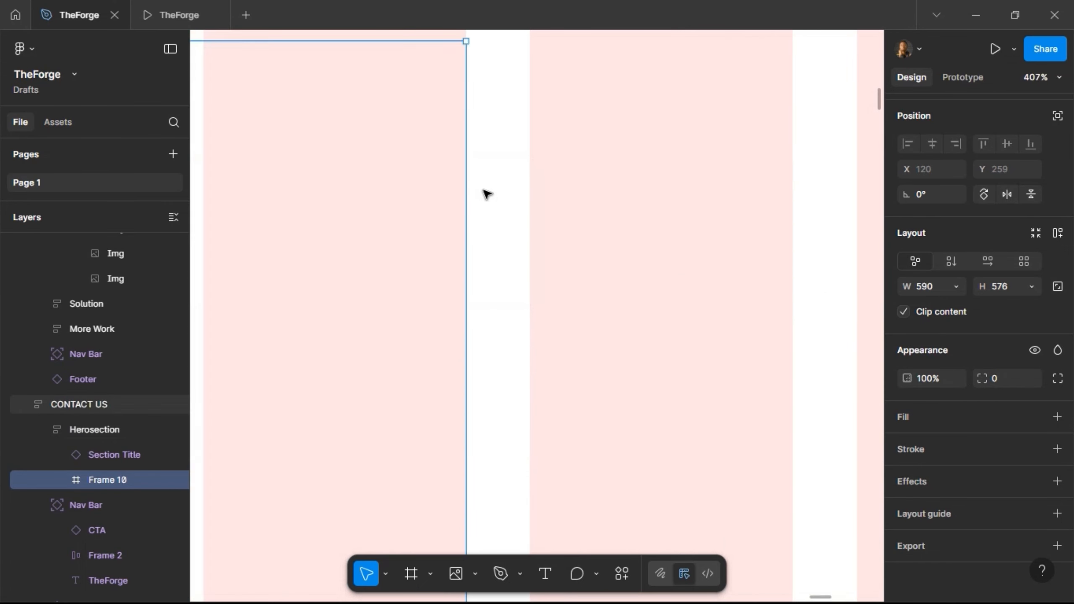
scroll(298, 205, up, 3)
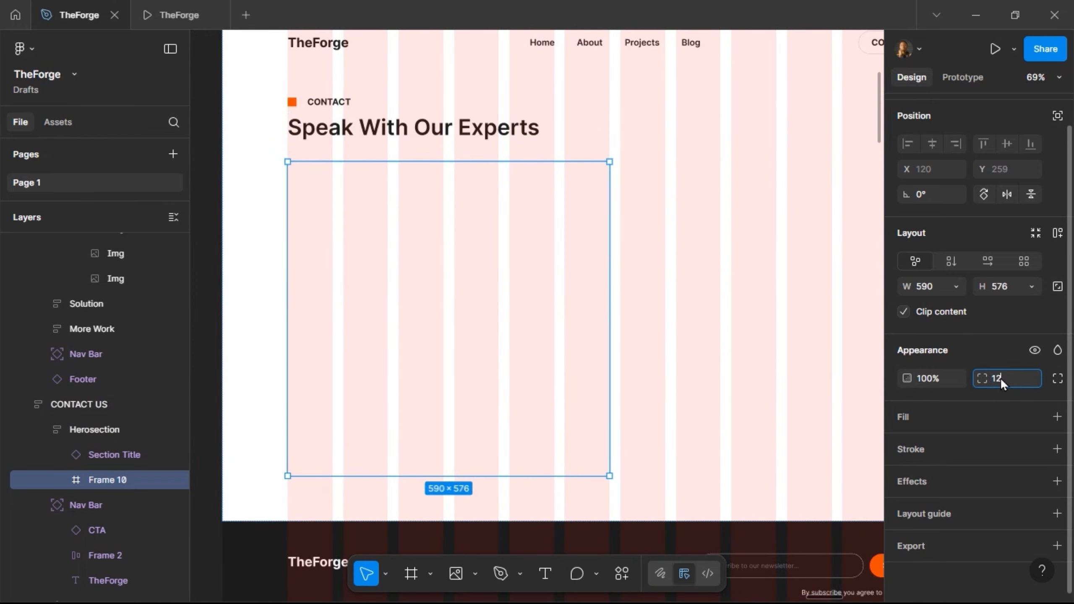
key(Return)
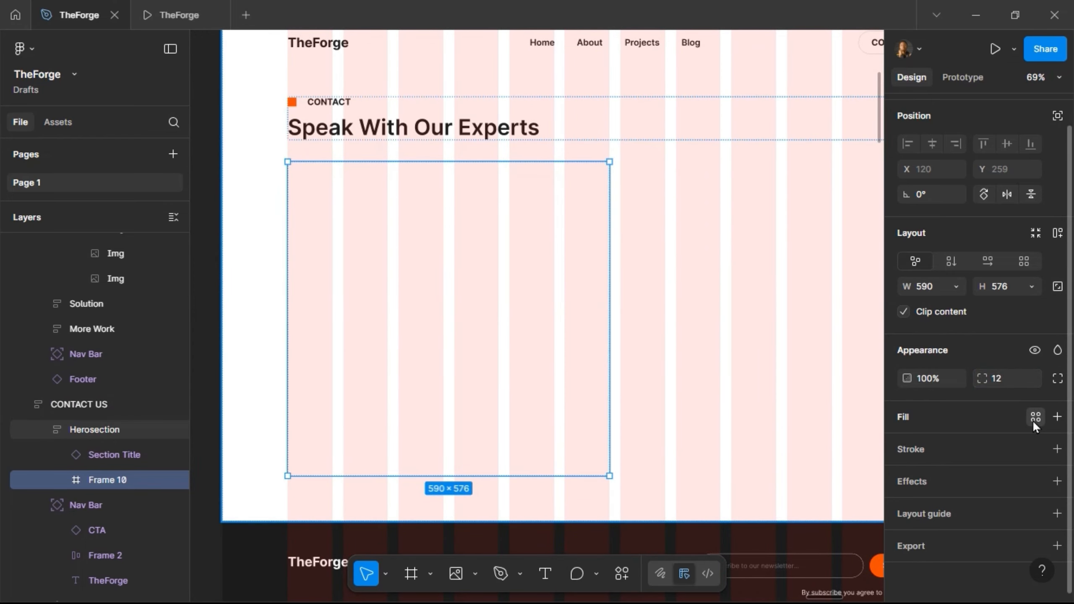
click(1033, 420)
click(784, 447)
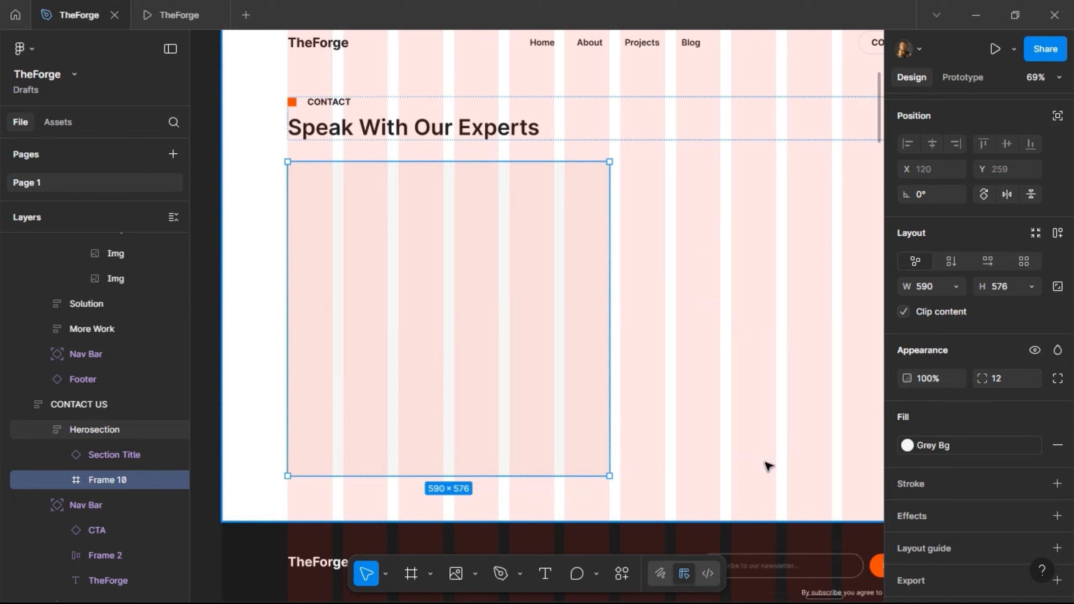
- Preview the CONTACT US page as a prototype, then return to the editor
scroll(322, 164, up, 2)
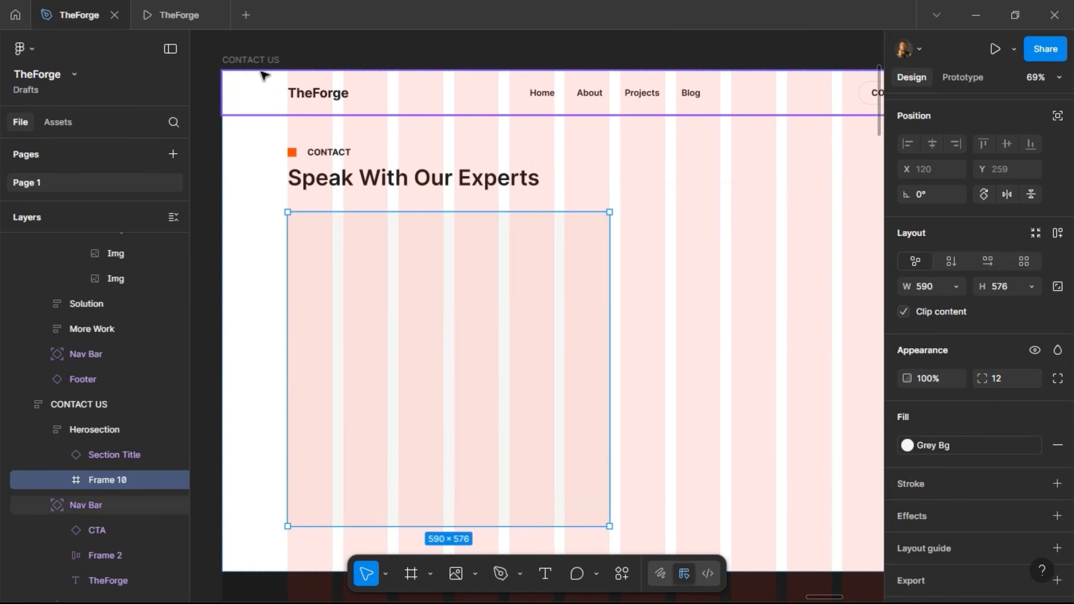
click(259, 60)
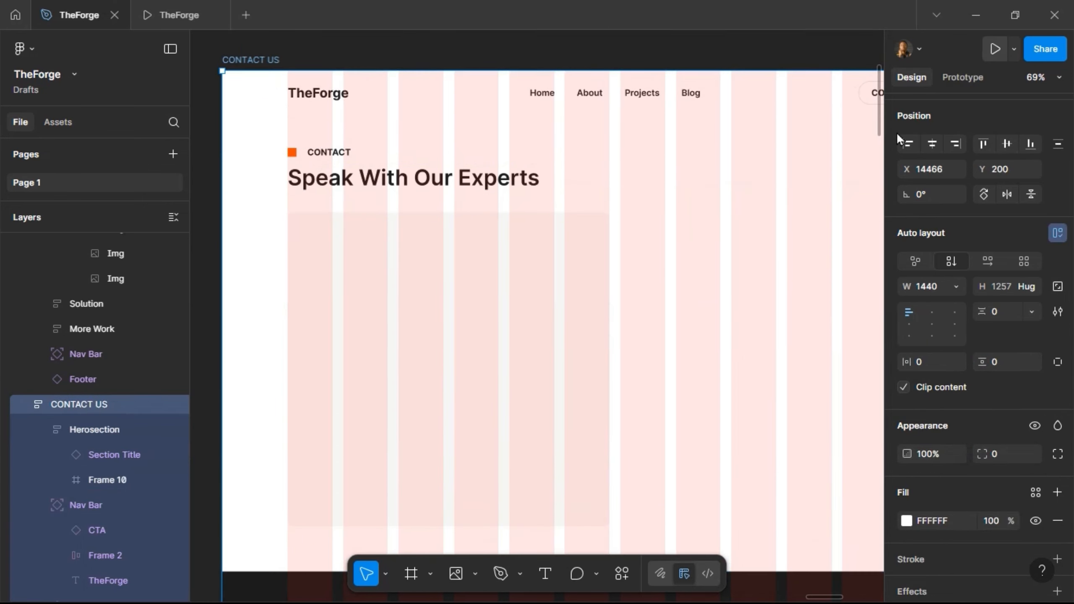
click(996, 49)
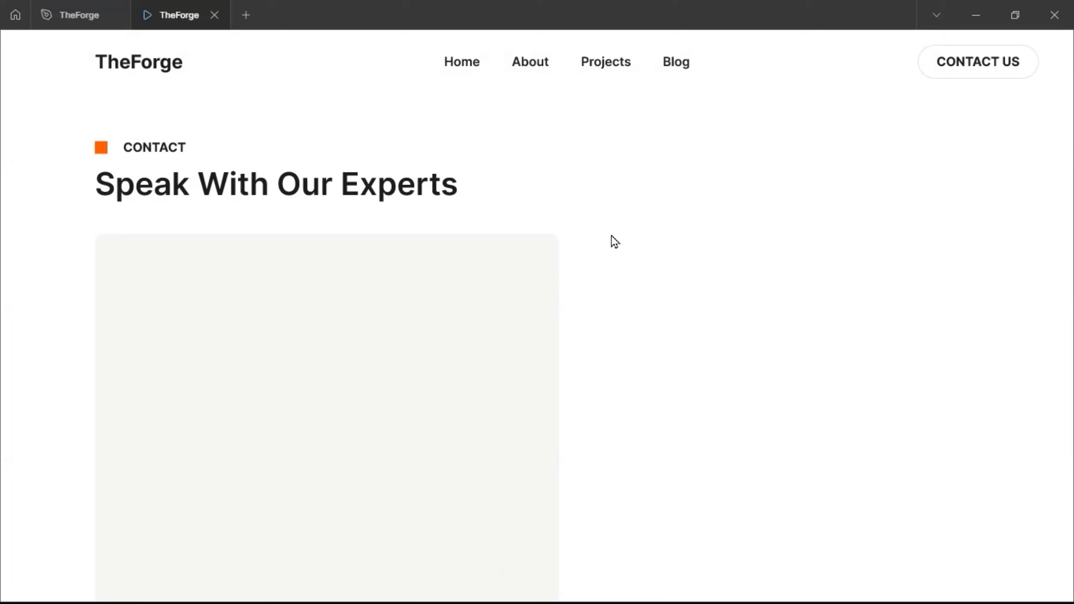
scroll(313, 316, down, 5)
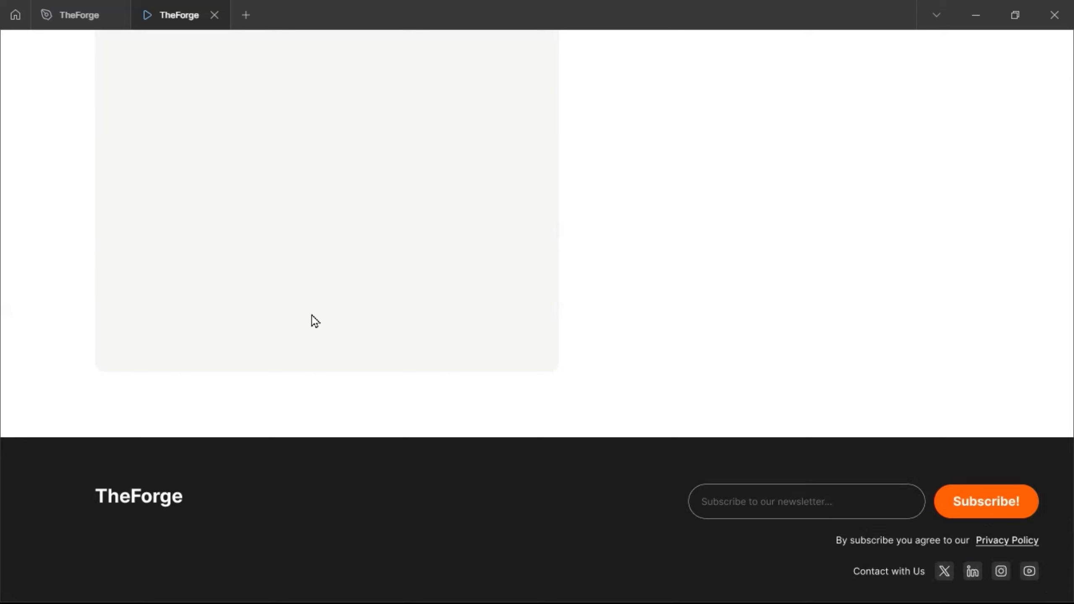
scroll(312, 317, up, 5)
click(68, 8)
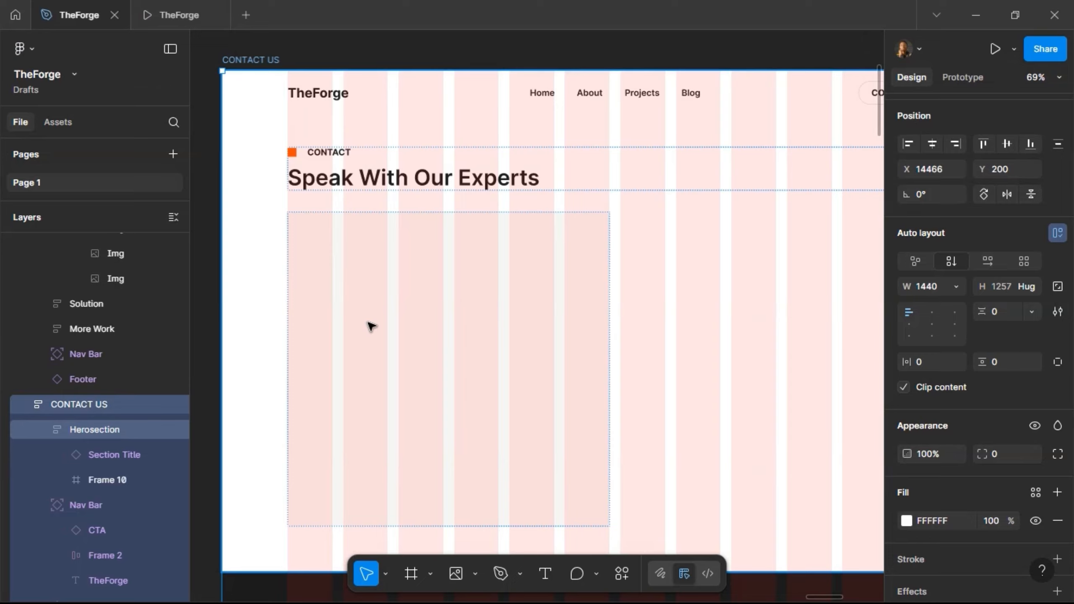
- Draw a 520×45 field inside the grey card and fill it with the White style
scroll(380, 315, down, 1)
click(410, 573)
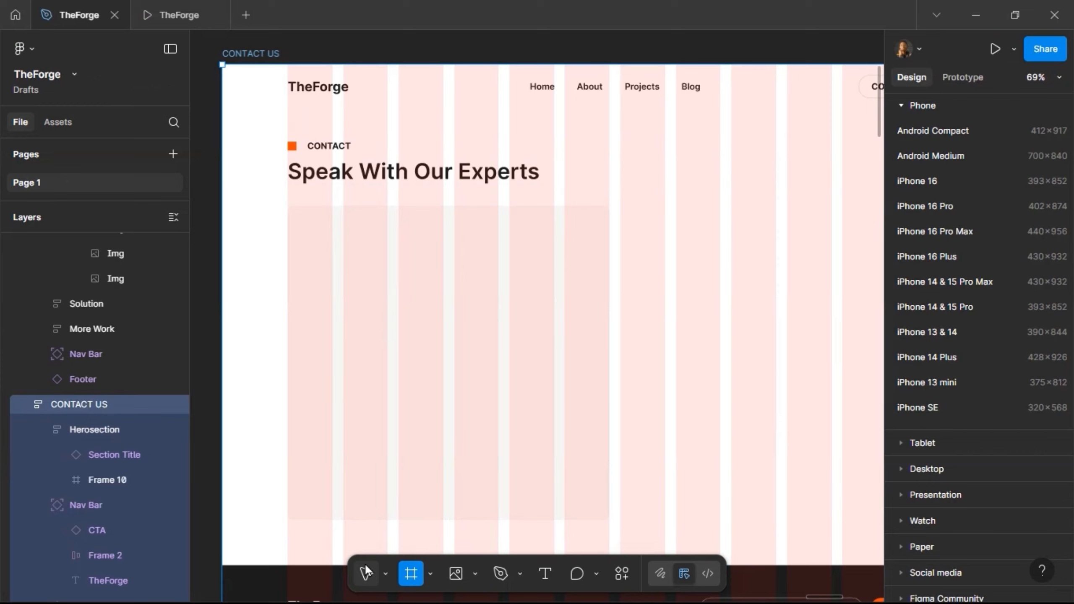
drag(308, 234, 591, 258)
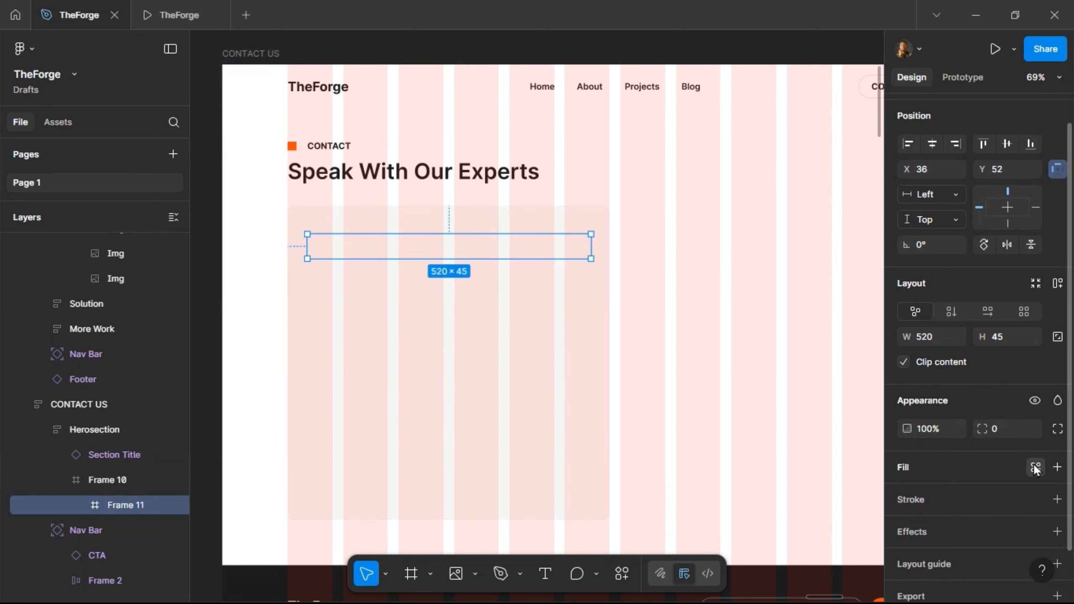
click(1036, 465)
click(816, 471)
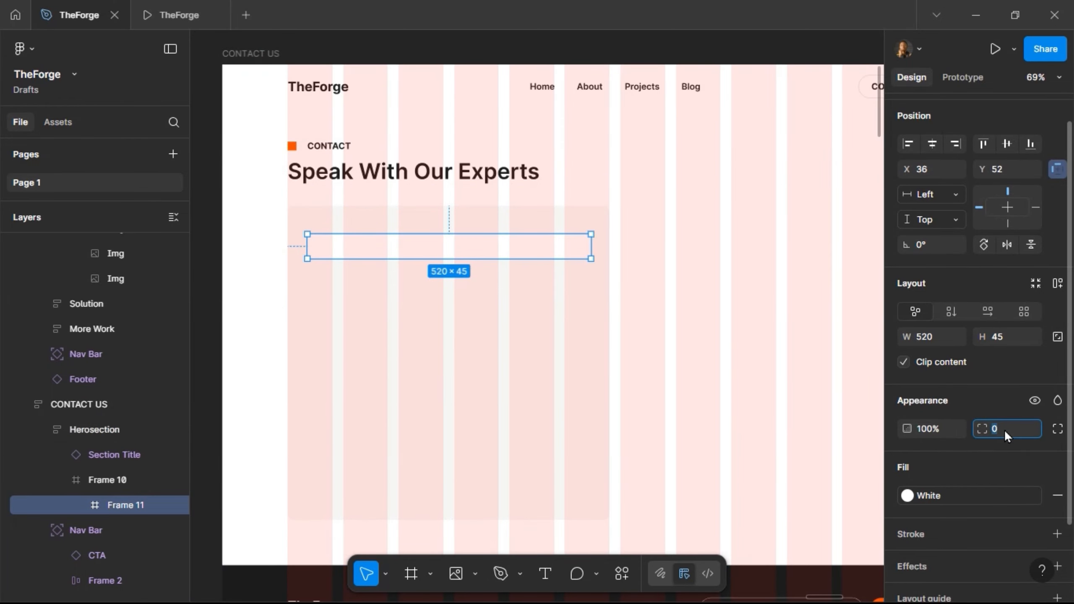
- Give the field a corner radius of 4 and the Stroke style border
text(8)
key(Return)
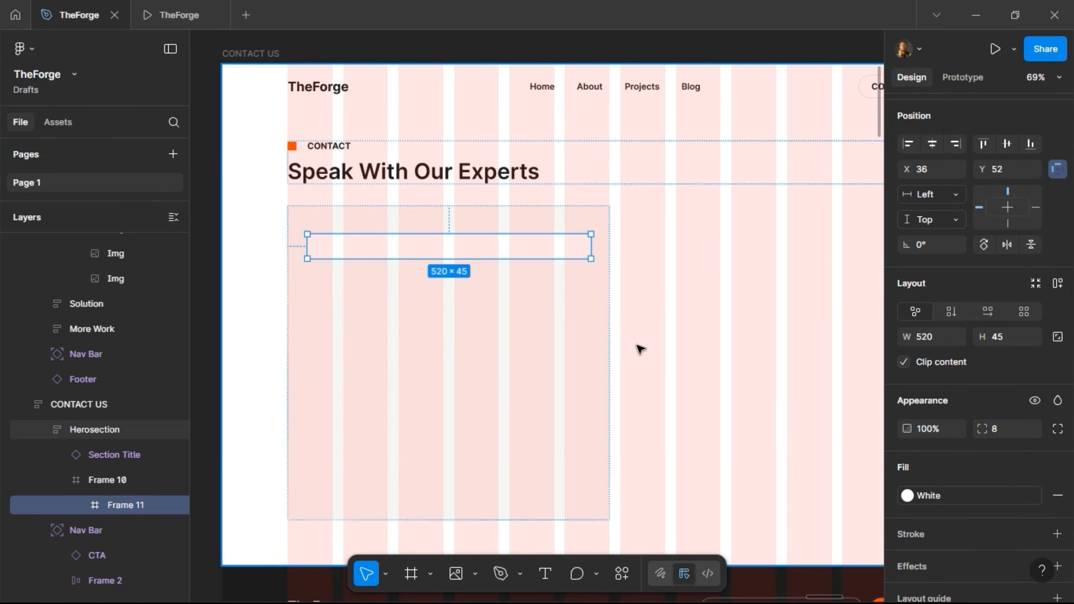
click(164, 21)
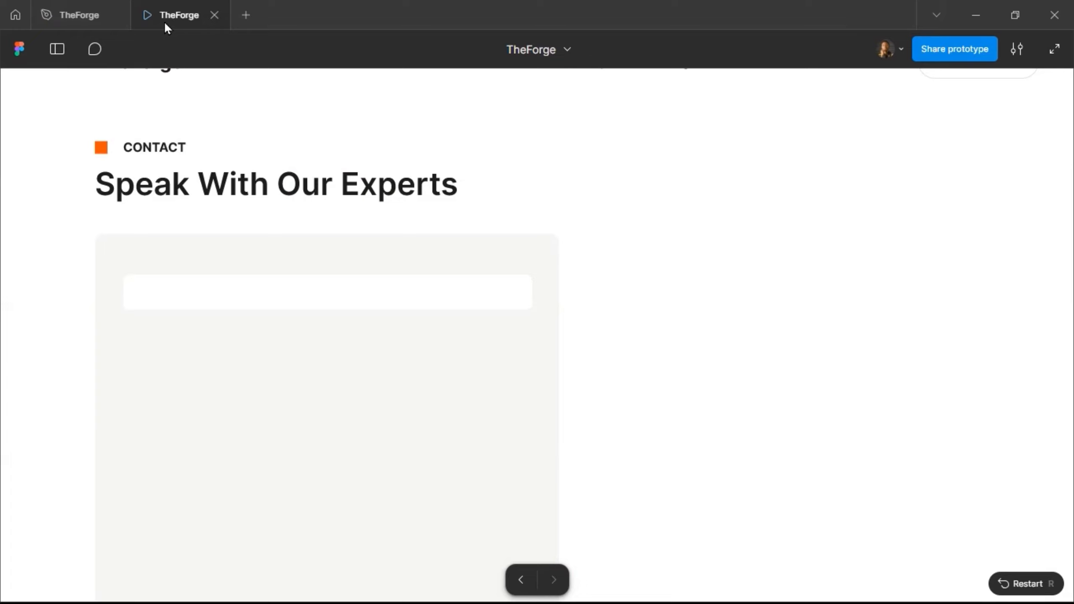
click(70, 15)
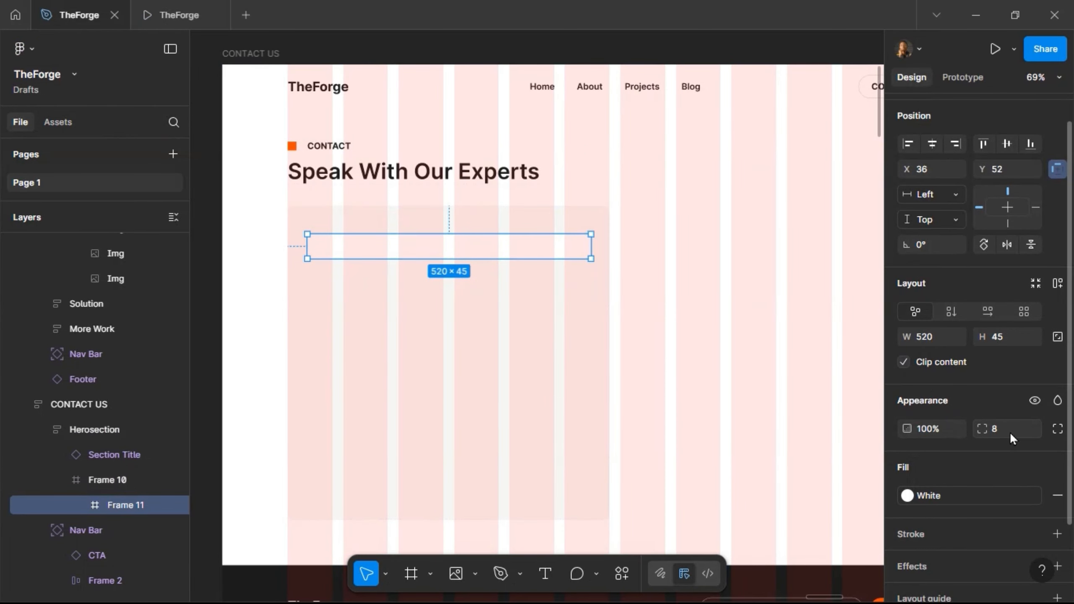
key(Return)
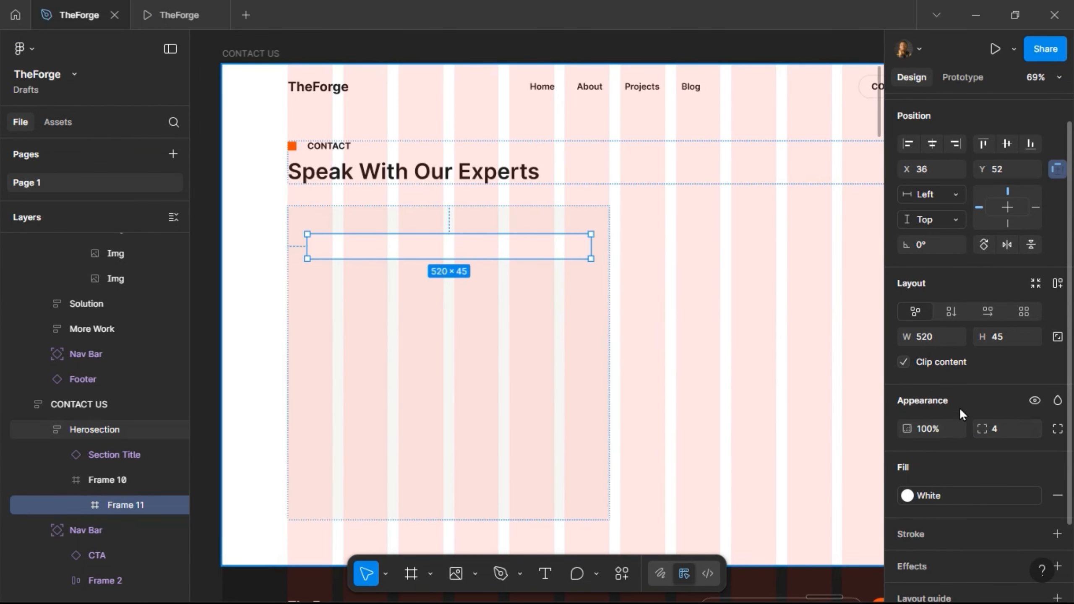
click(1035, 534)
click(781, 423)
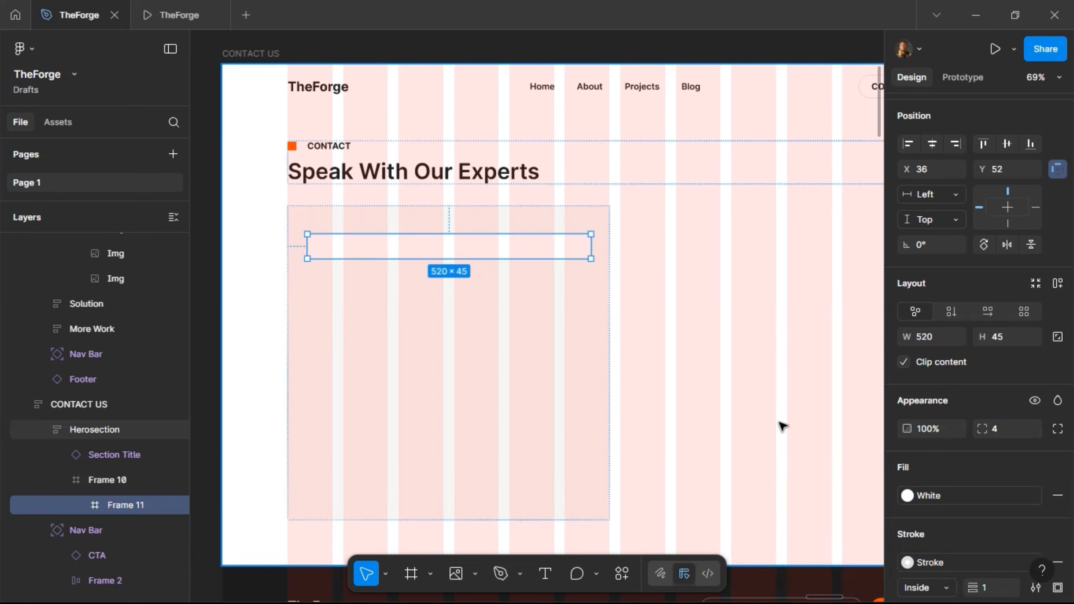
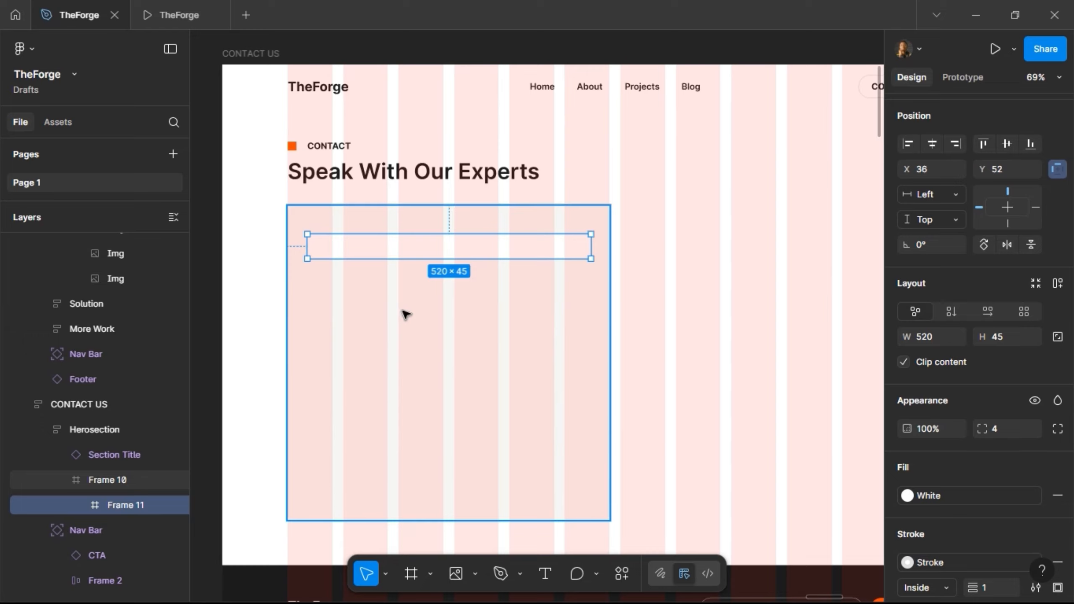
- Add a placeholder name as a text layer inside the white input box
click(544, 575)
click(330, 247)
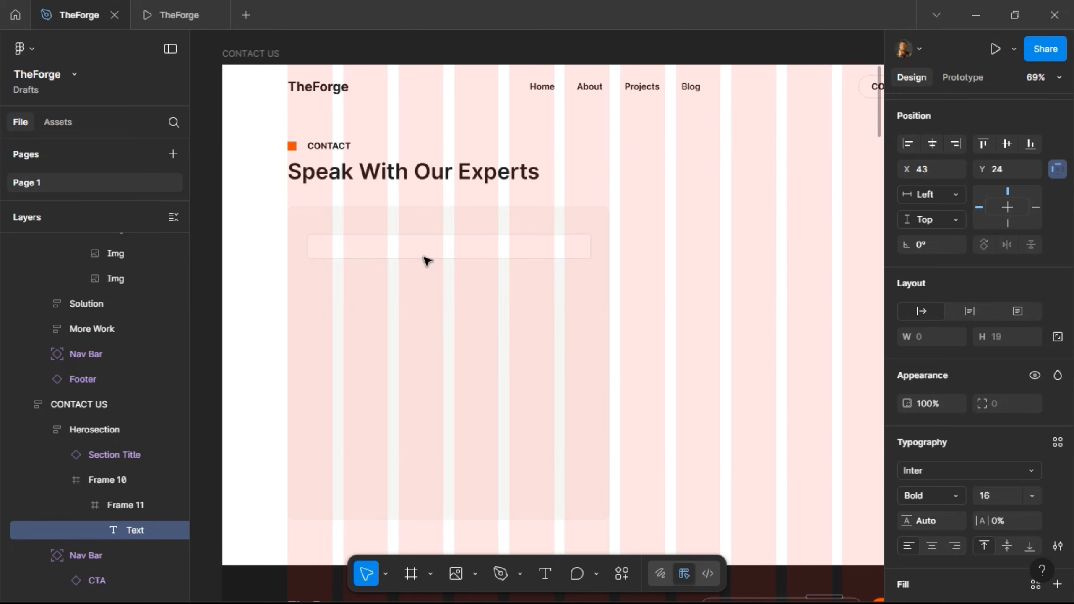
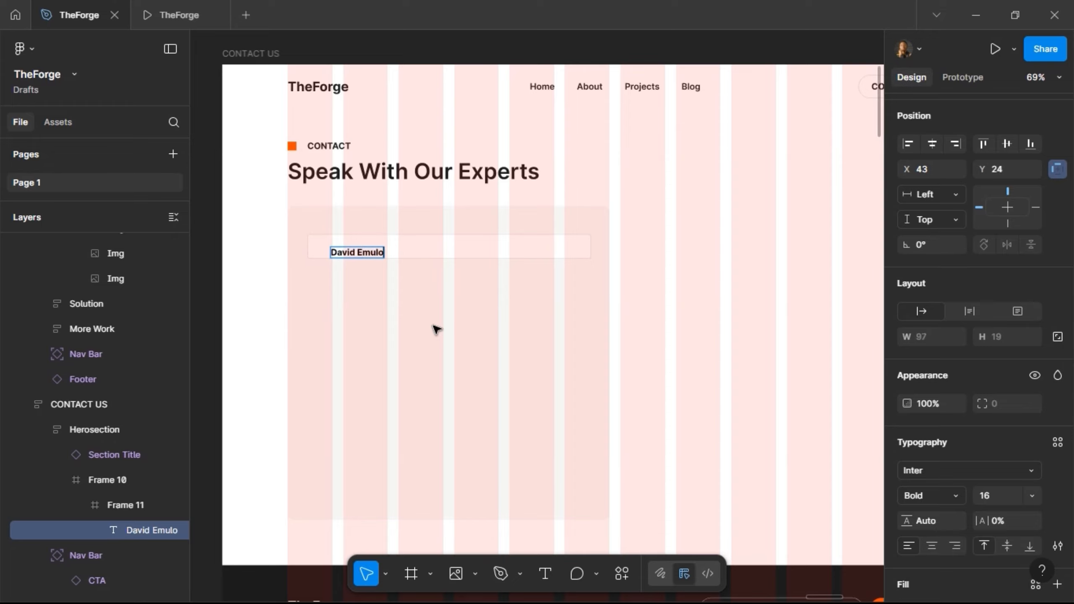
key(Escape)
- Set the placeholder text to Regular weight and size 14, checking it in the prototype preview
click(943, 496)
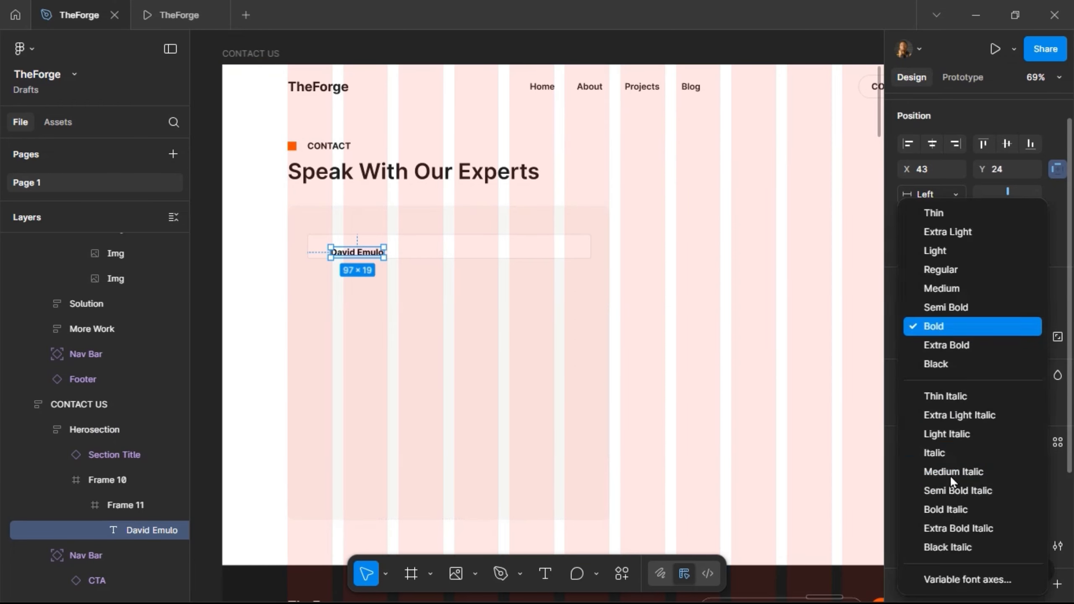
click(941, 274)
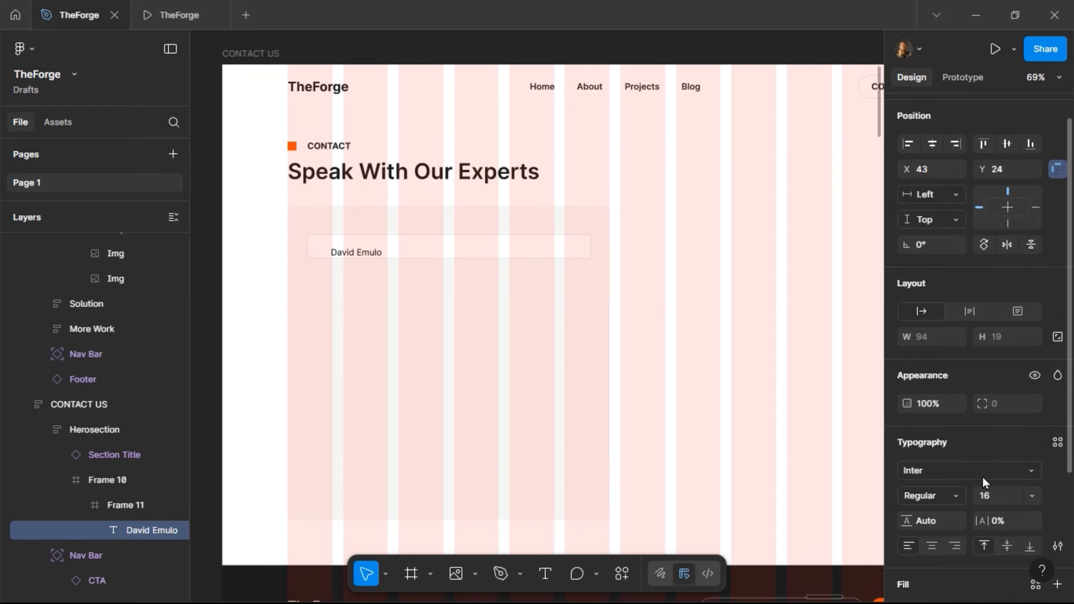
click(996, 497)
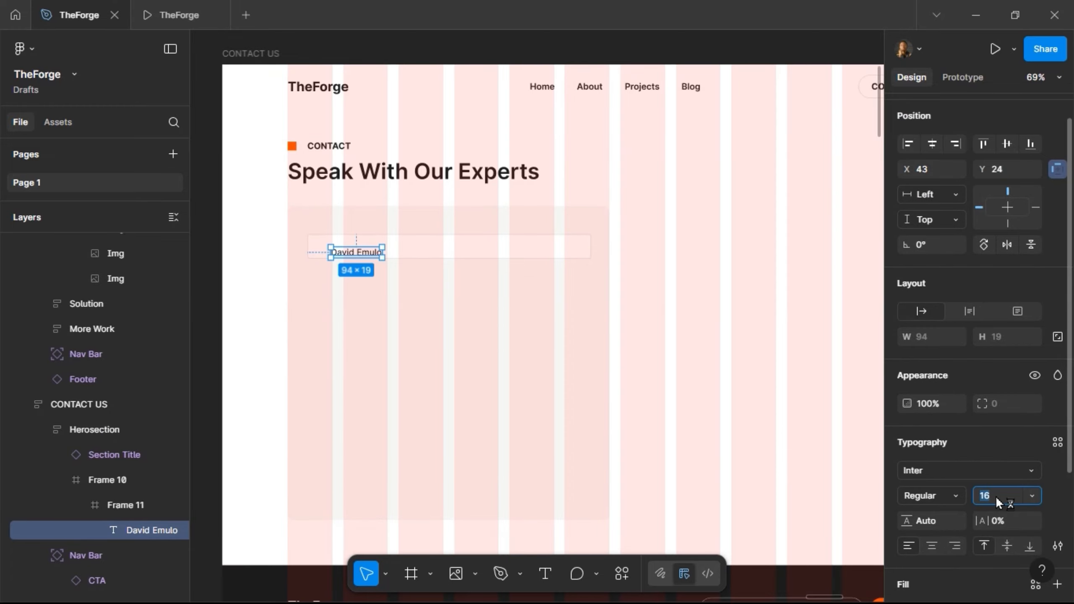
text(12)
key(Return)
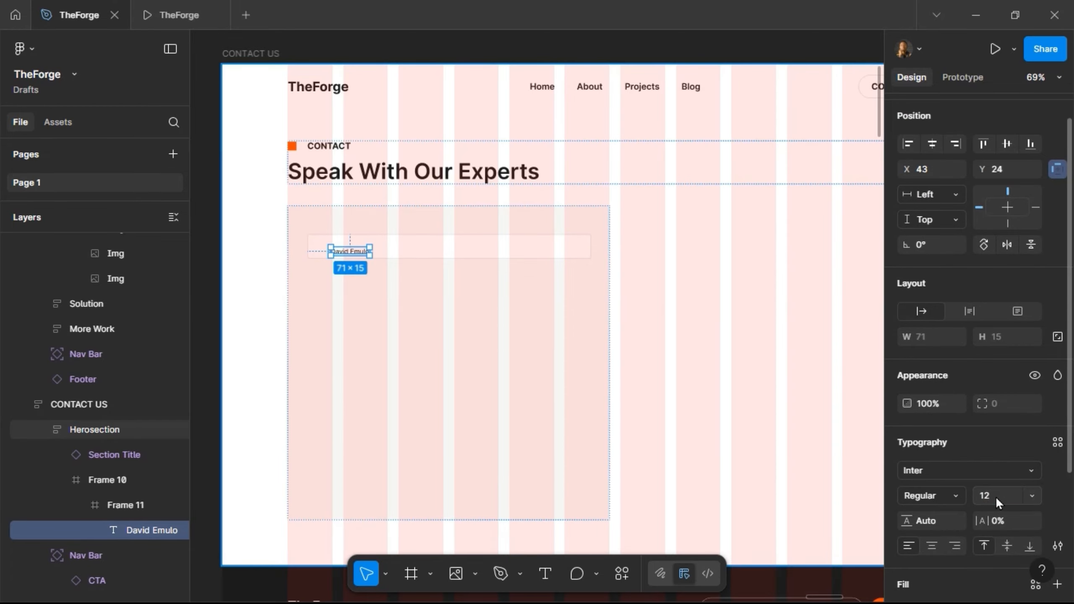
click(169, 14)
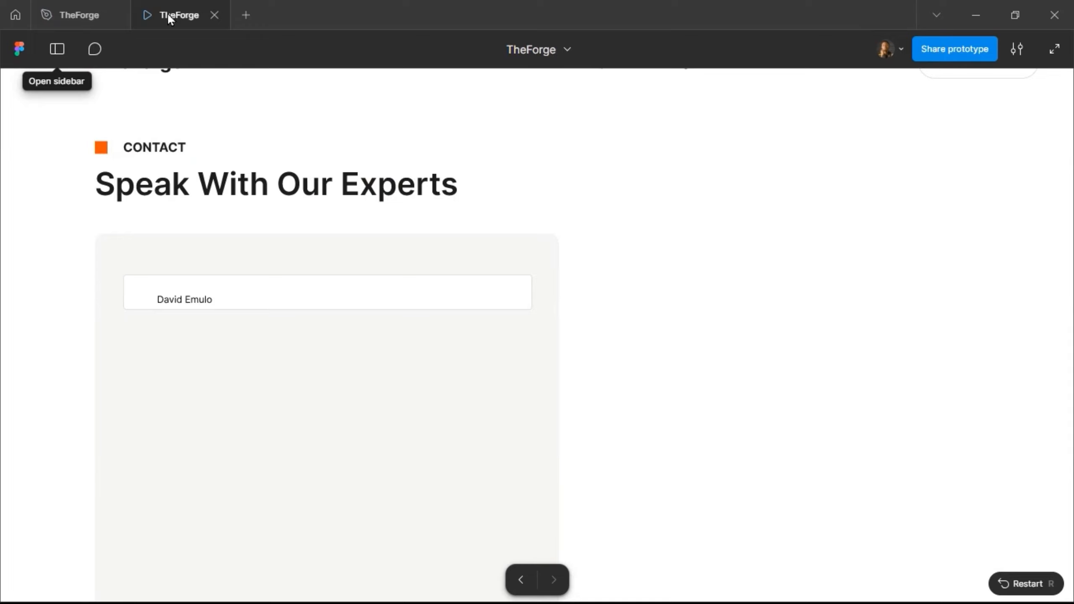
click(81, 18)
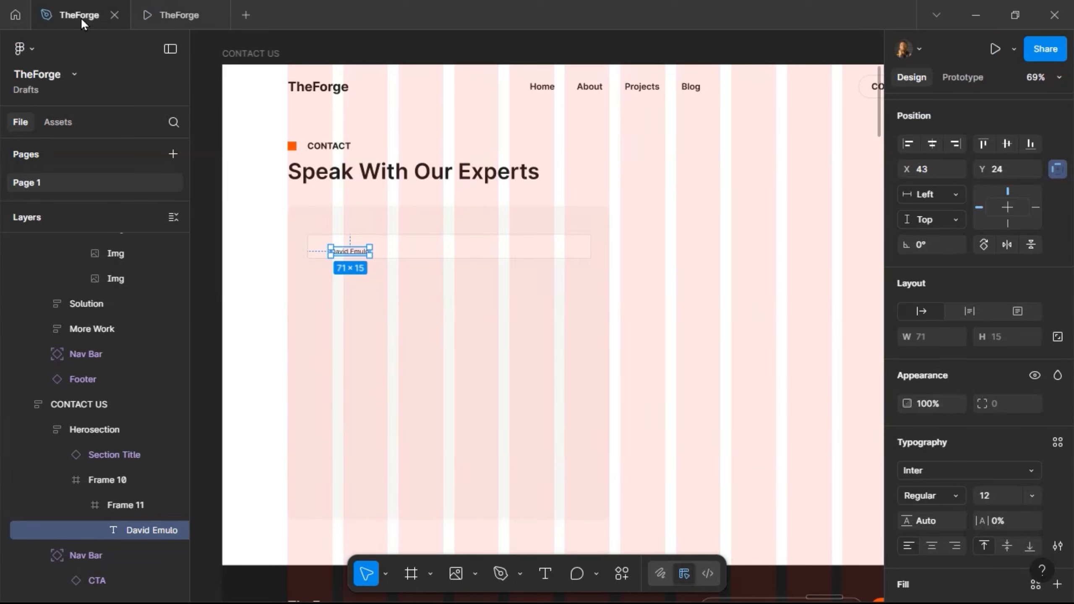
click(995, 497)
text(14)
key(Return)
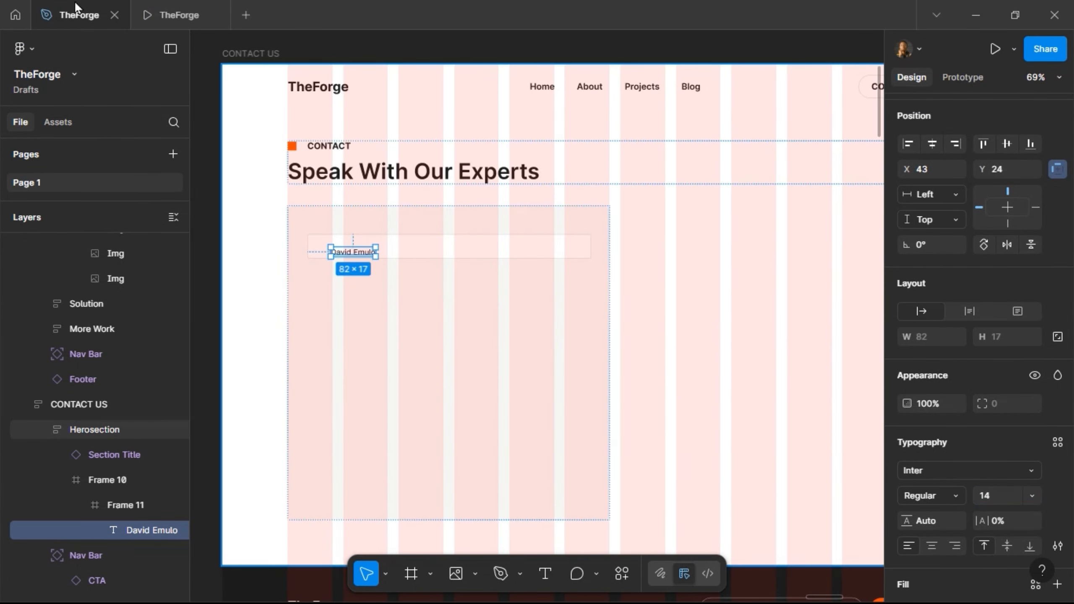
click(180, 15)
click(67, 15)
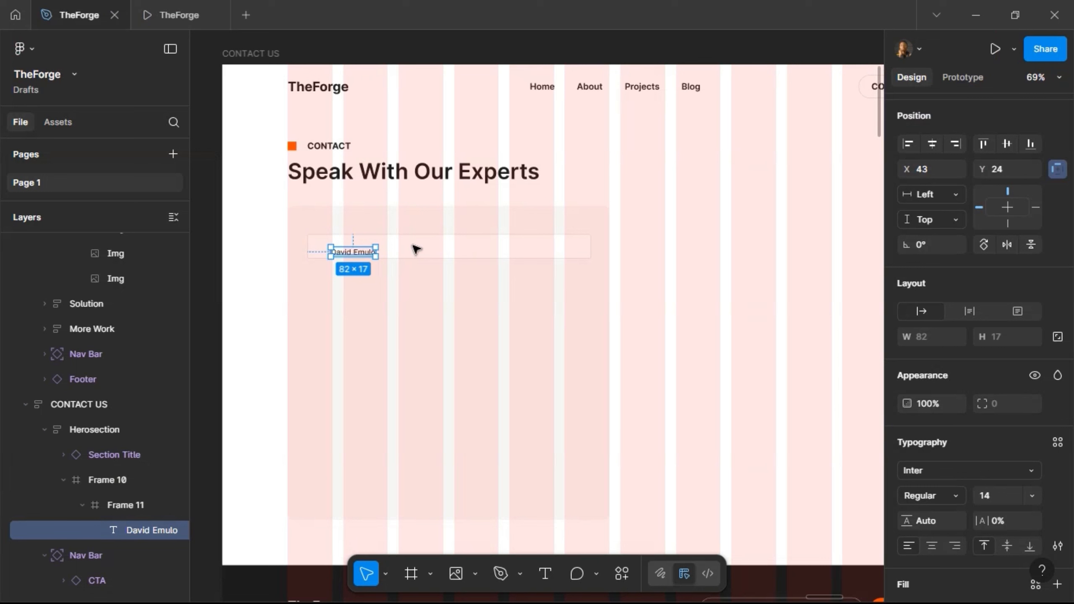
key(shift+Return)
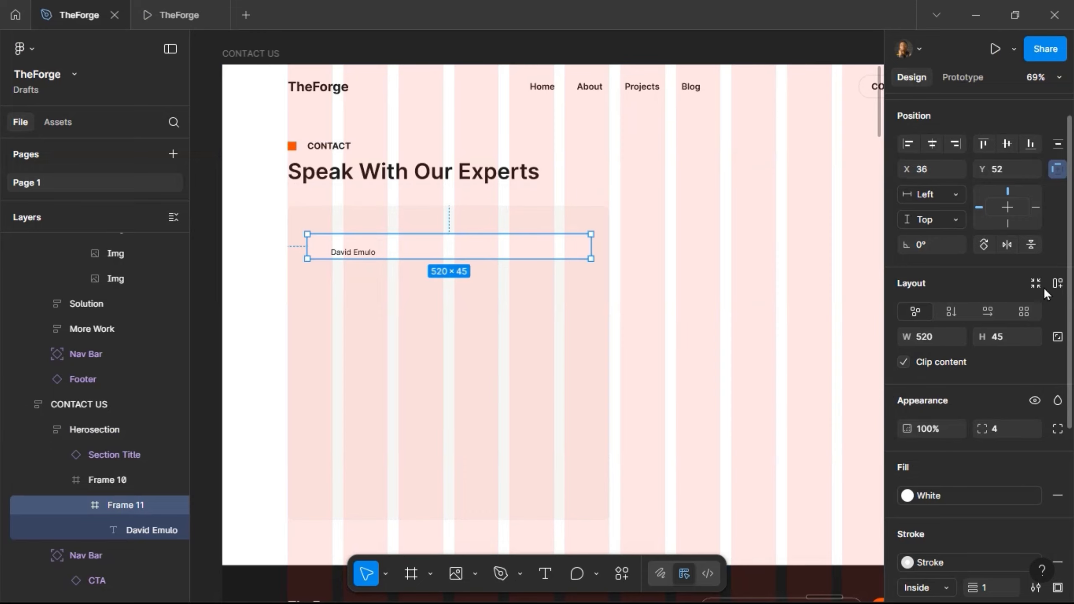
- Add auto layout to the input box and rename it 'Input Field'
click(1058, 283)
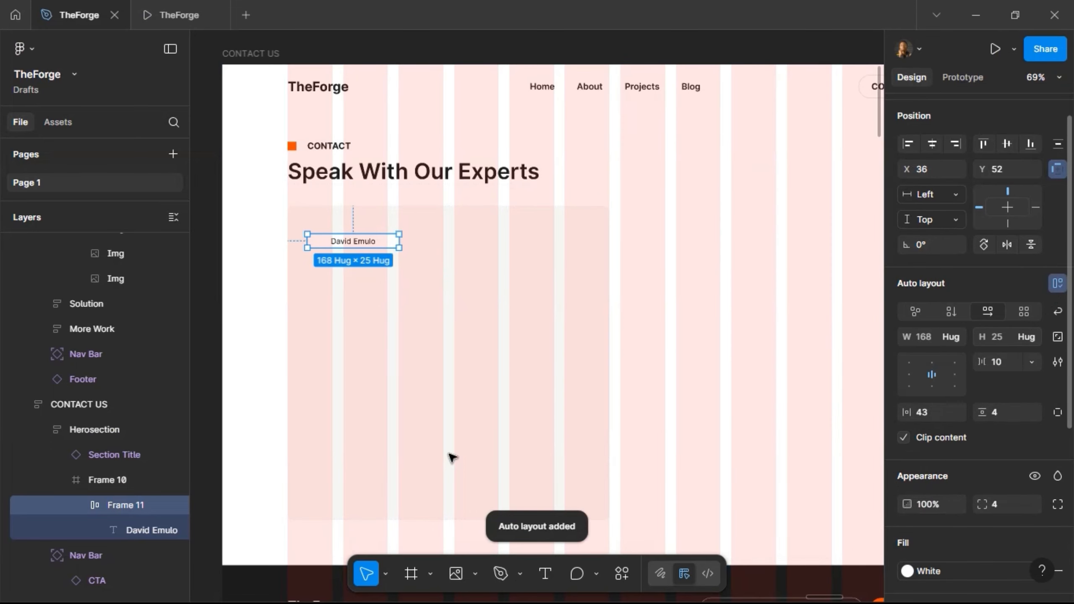
double_click(125, 511)
text(Inpu)
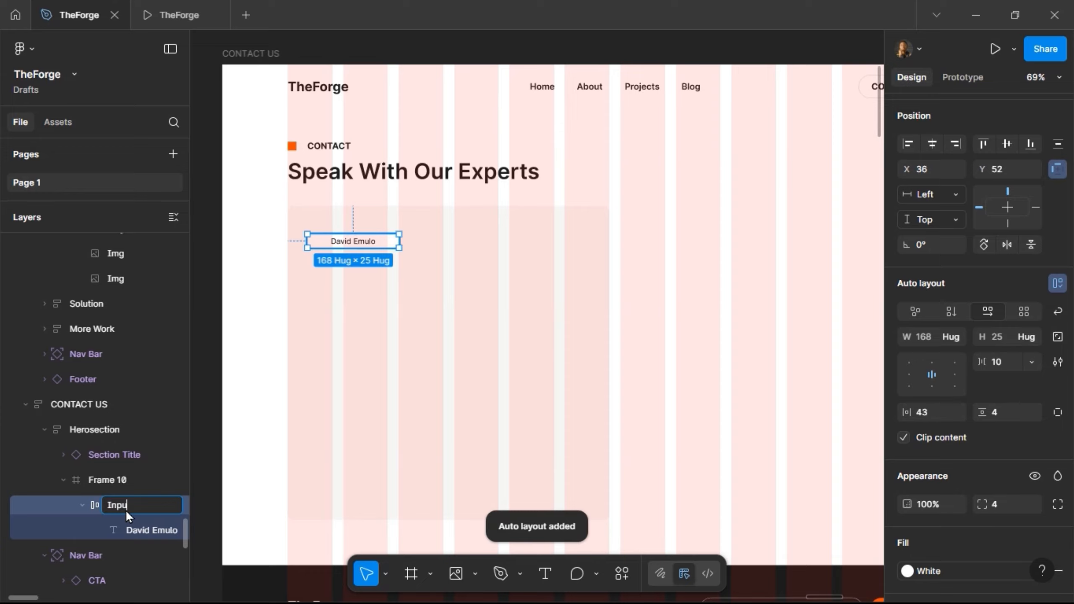
text(t Fiel)
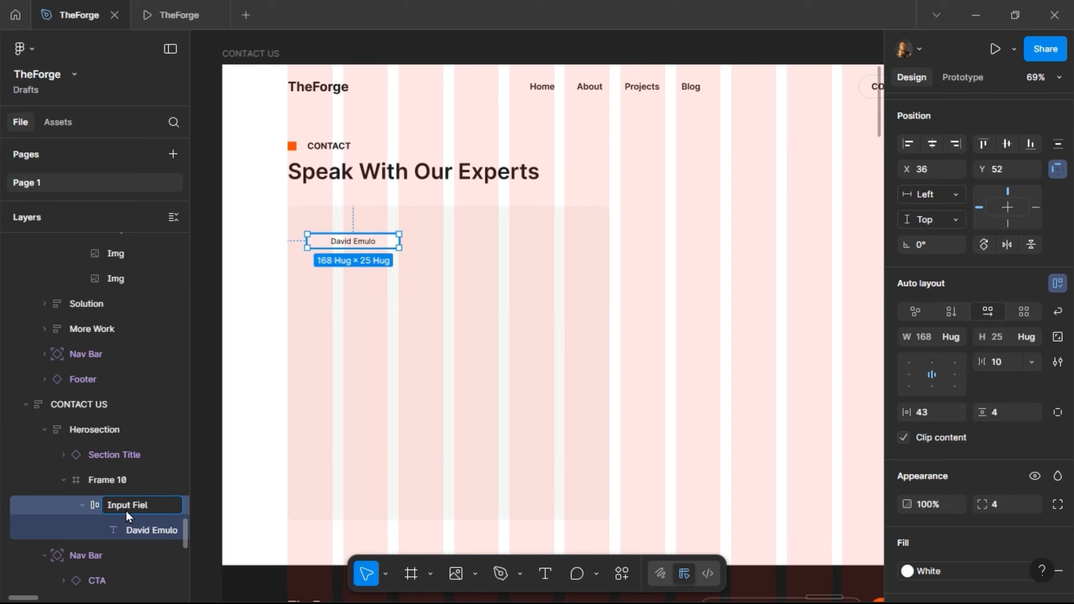
text(d)
key(Return)
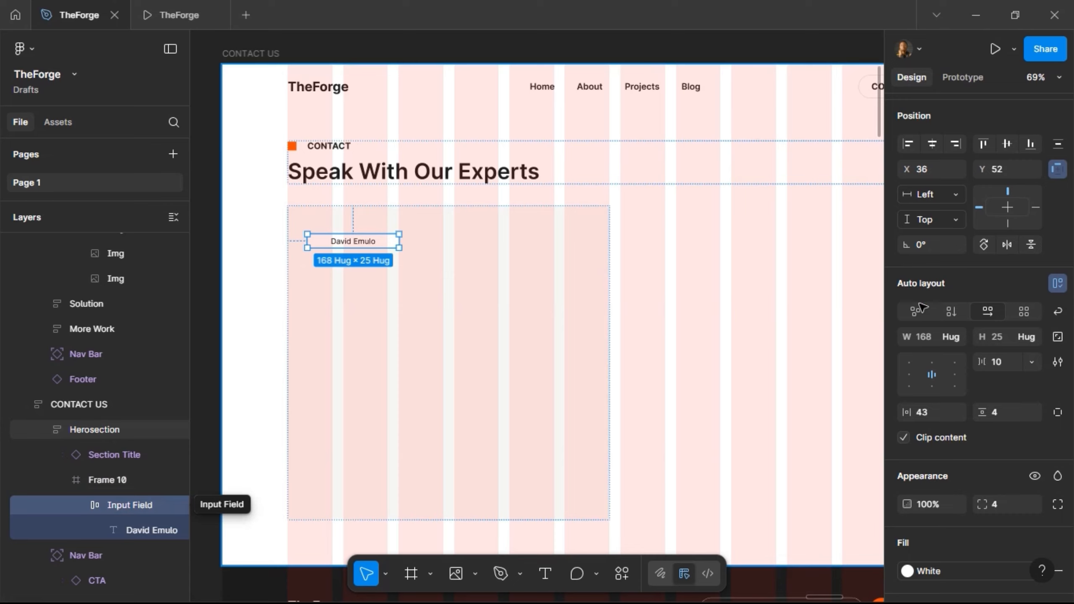
- Give the Input Field 12 vertical and horizontal padding and make its width hug contents
click(1009, 414)
text(12)
key(Return)
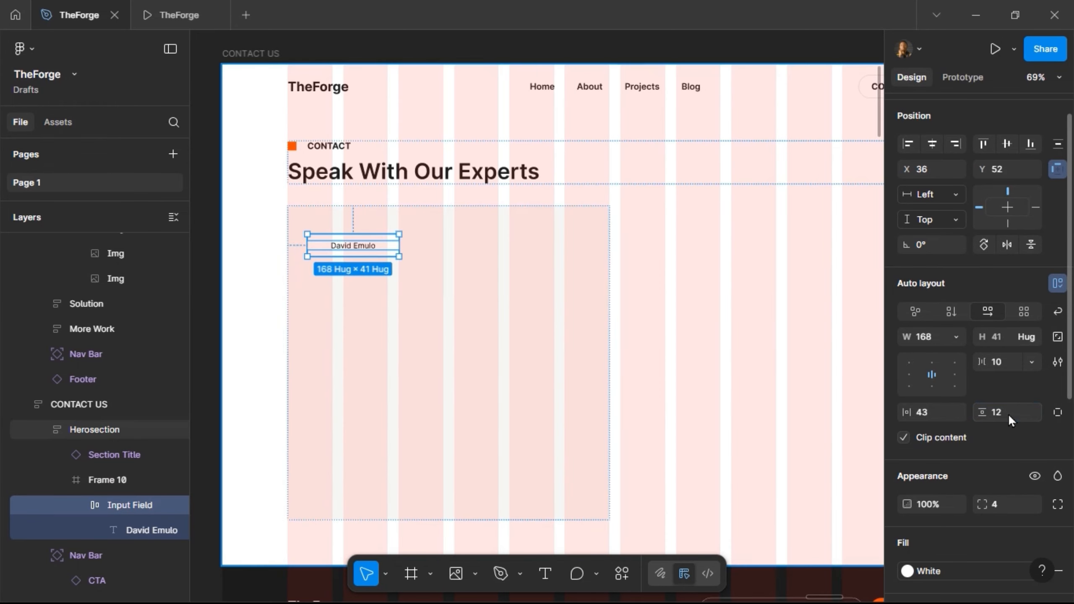
click(938, 412)
text(12)
key(Return)
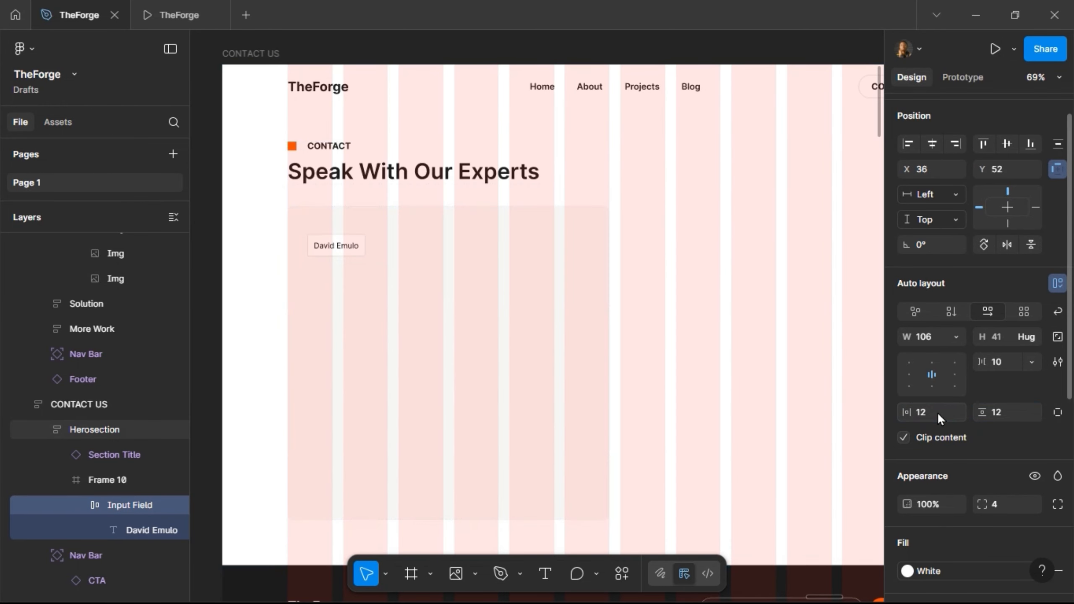
click(956, 337)
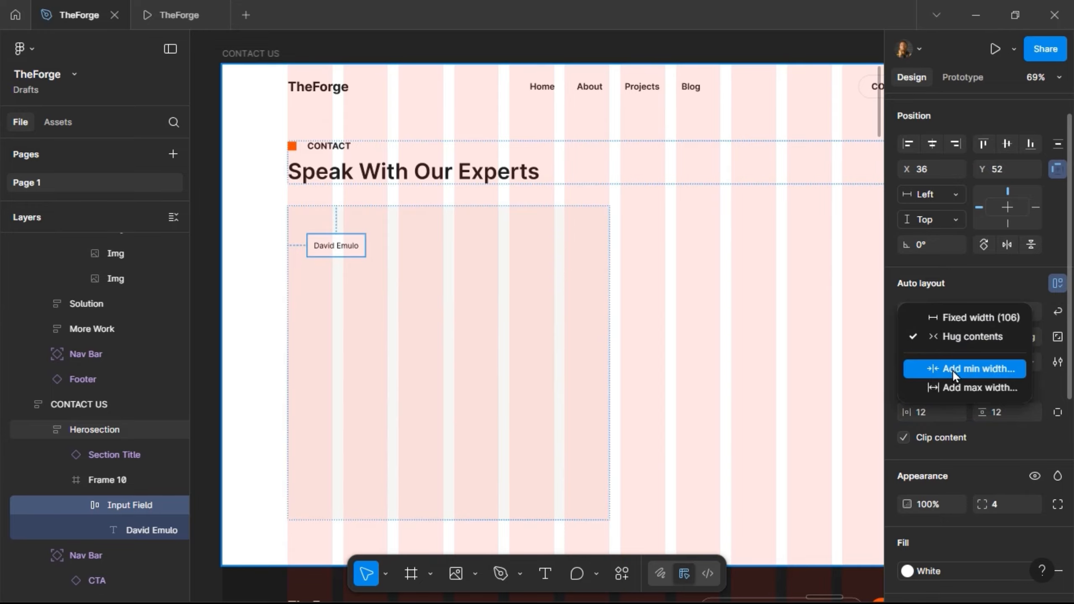
click(968, 336)
click(554, 308)
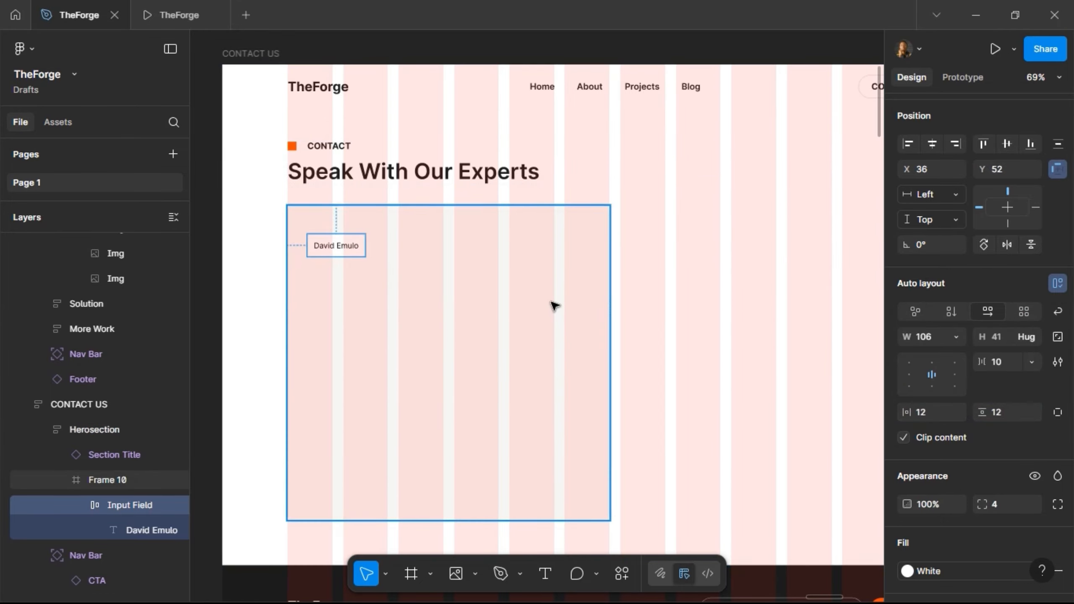
- Add auto layout to the grey form card and stretch it wider and down to 497 tall
click(554, 308)
click(1057, 232)
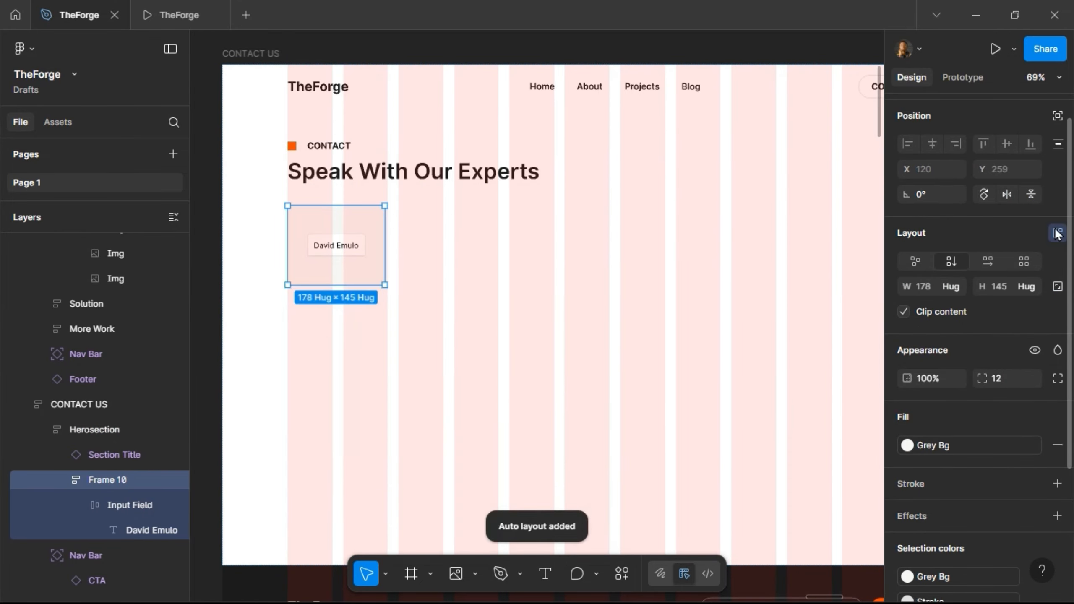
drag(385, 248, 550, 257)
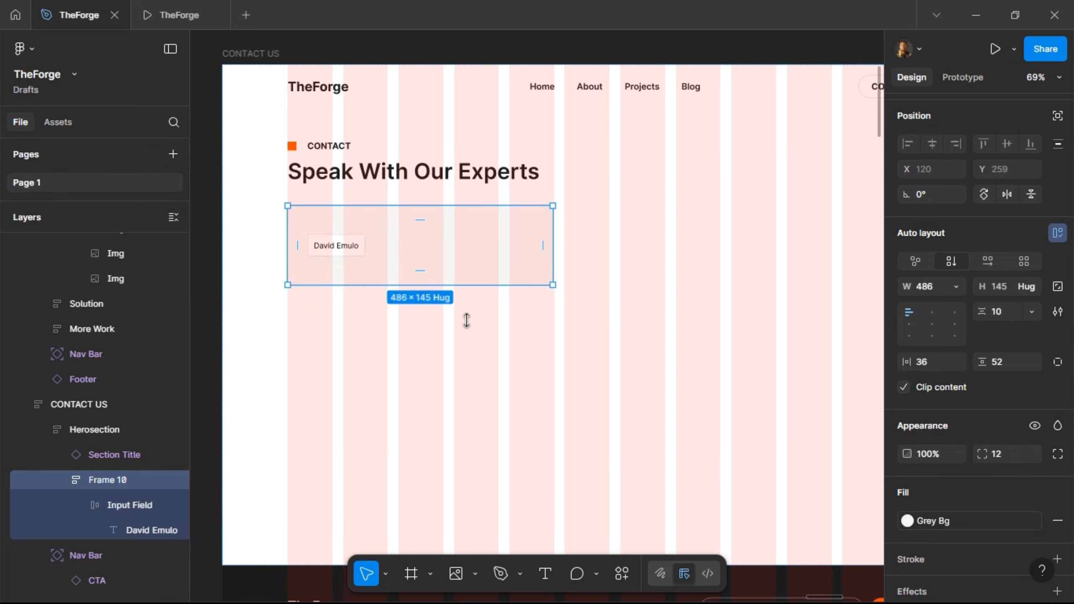
drag(467, 320, 461, 477)
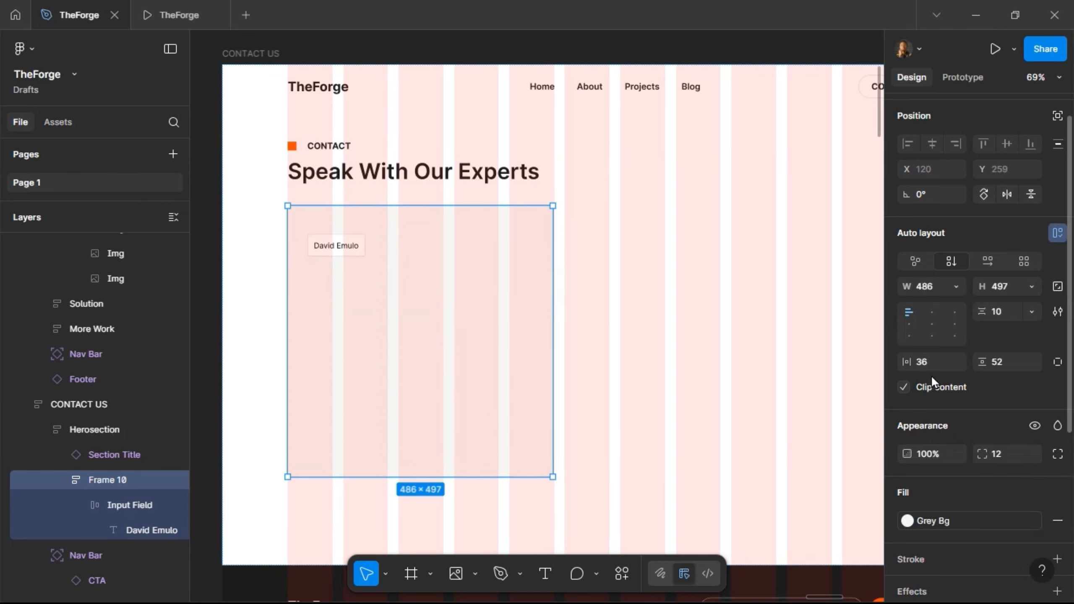
- Set the form card's horizontal and vertical padding to 32
click(930, 362)
text(20)
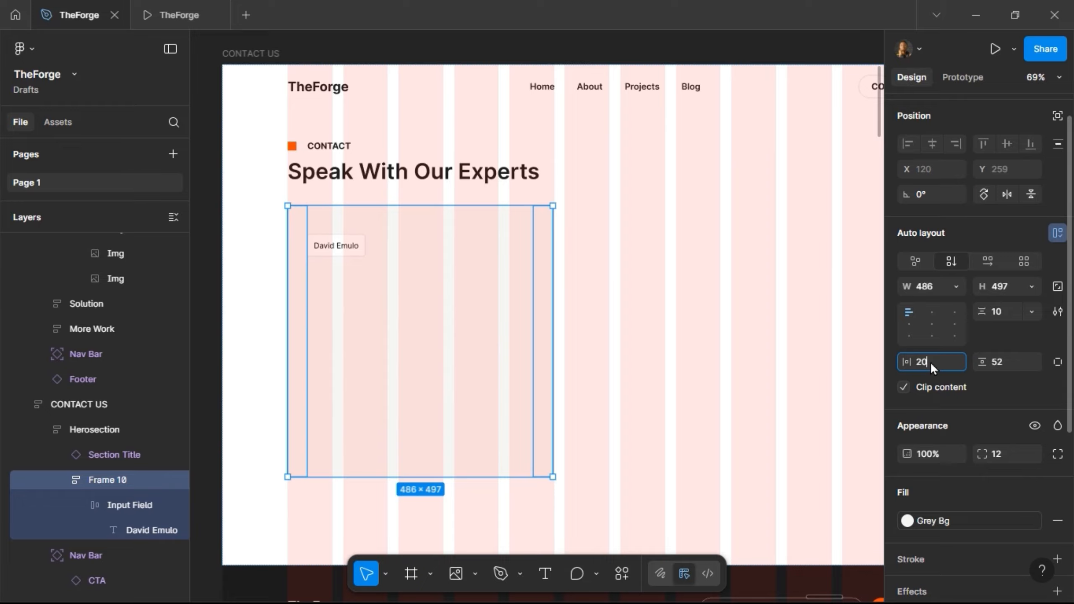
key(Return)
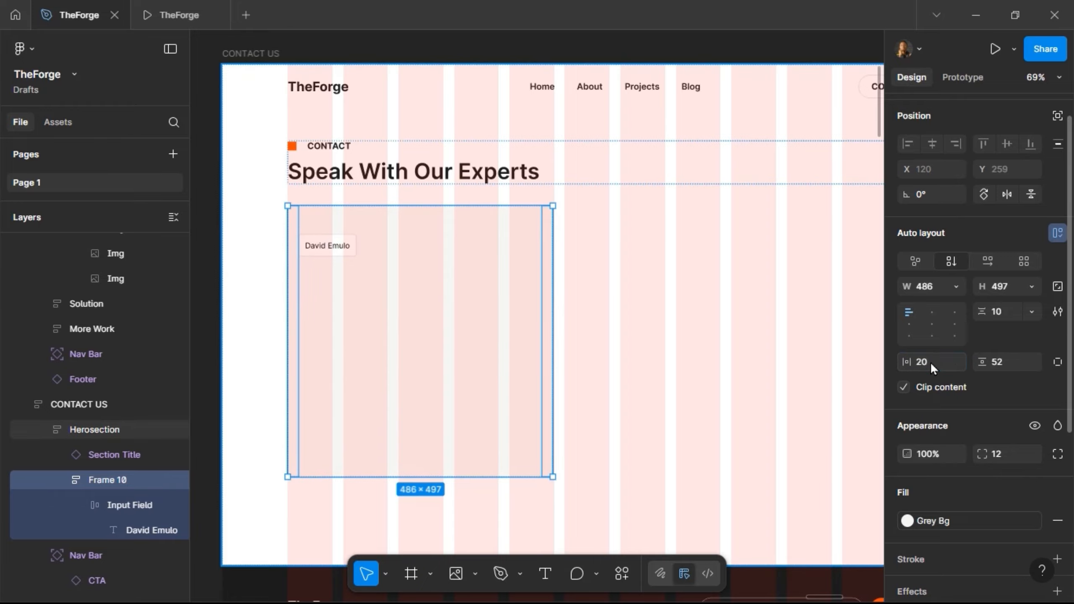
click(1011, 359)
text(20)
key(Return)
click(1013, 369)
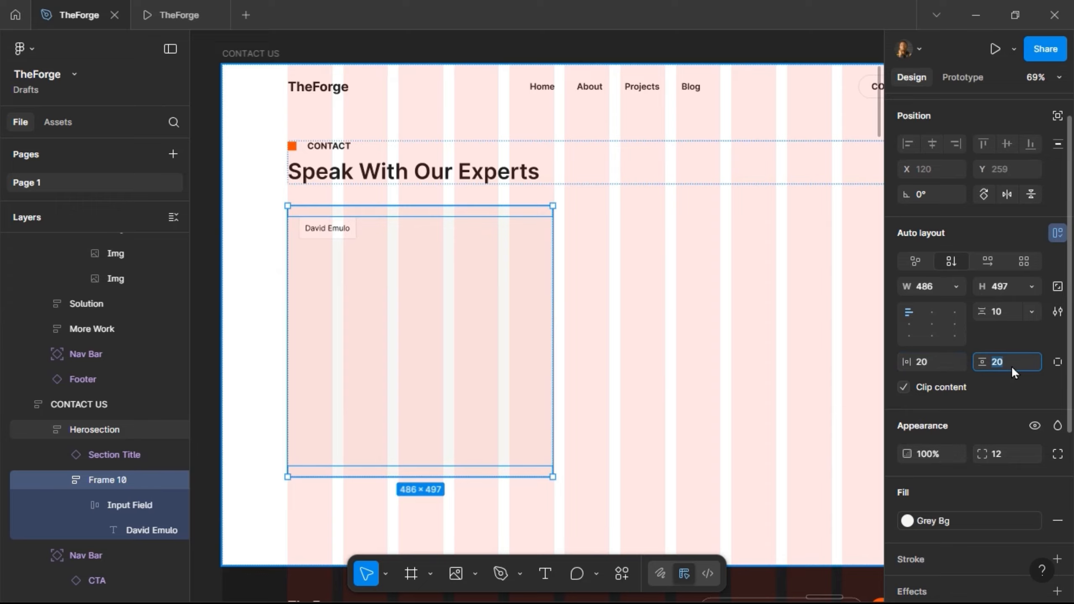
text(32)
key(Return)
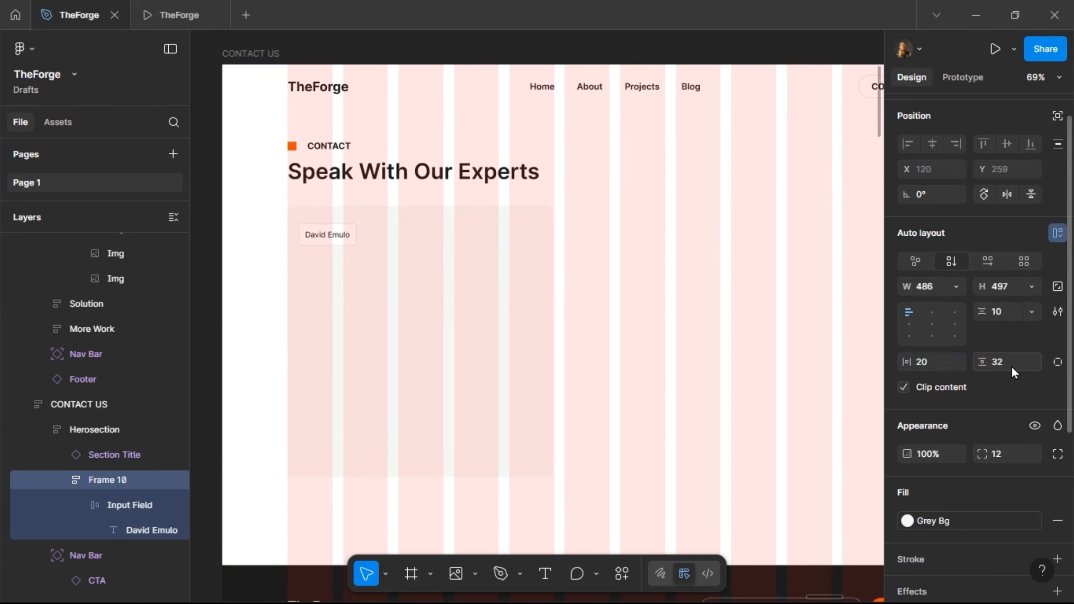
click(927, 359)
text(32)
key(Return)
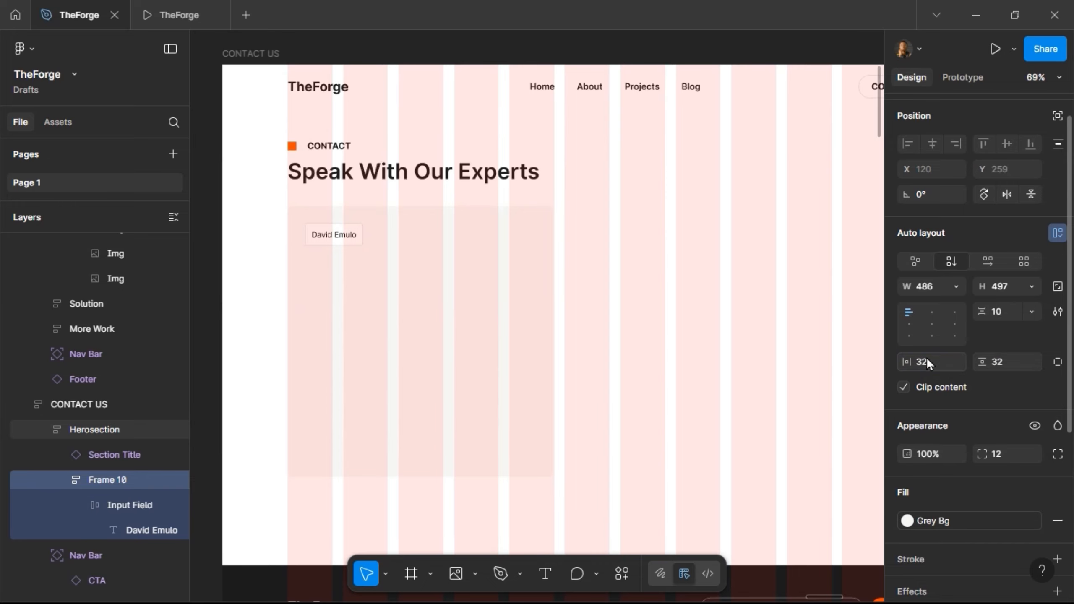
- Make the Input Field fill the card width (422) with left-aligned text
click(326, 238)
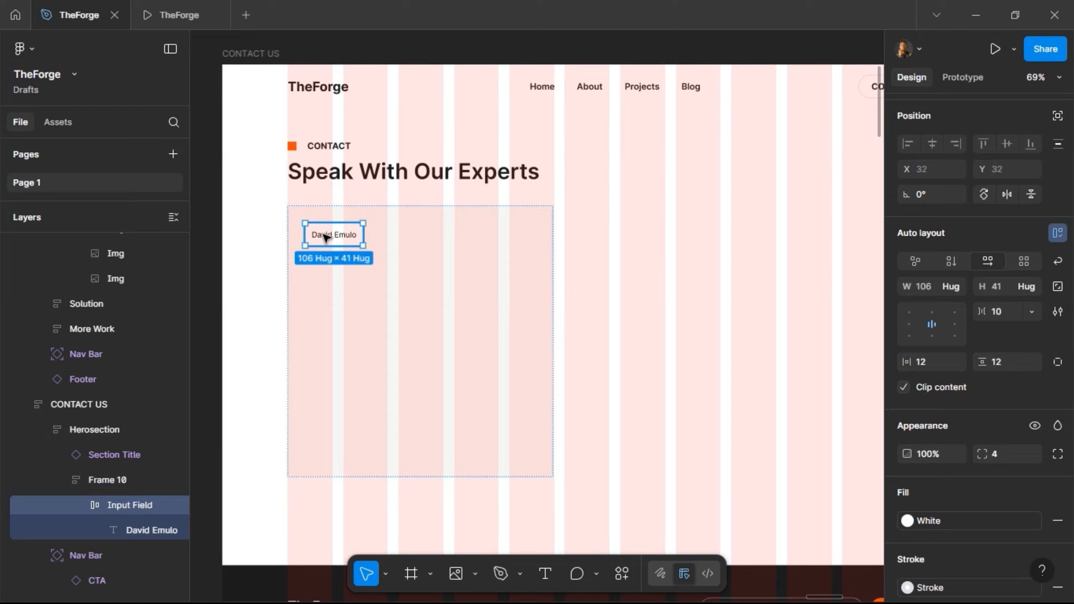
click(953, 284)
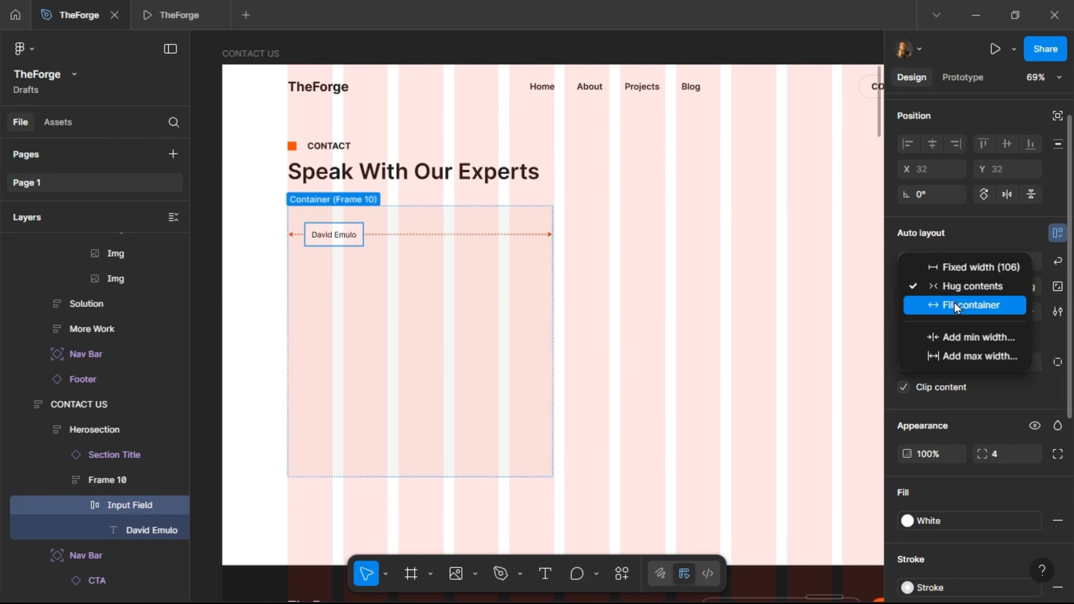
click(954, 302)
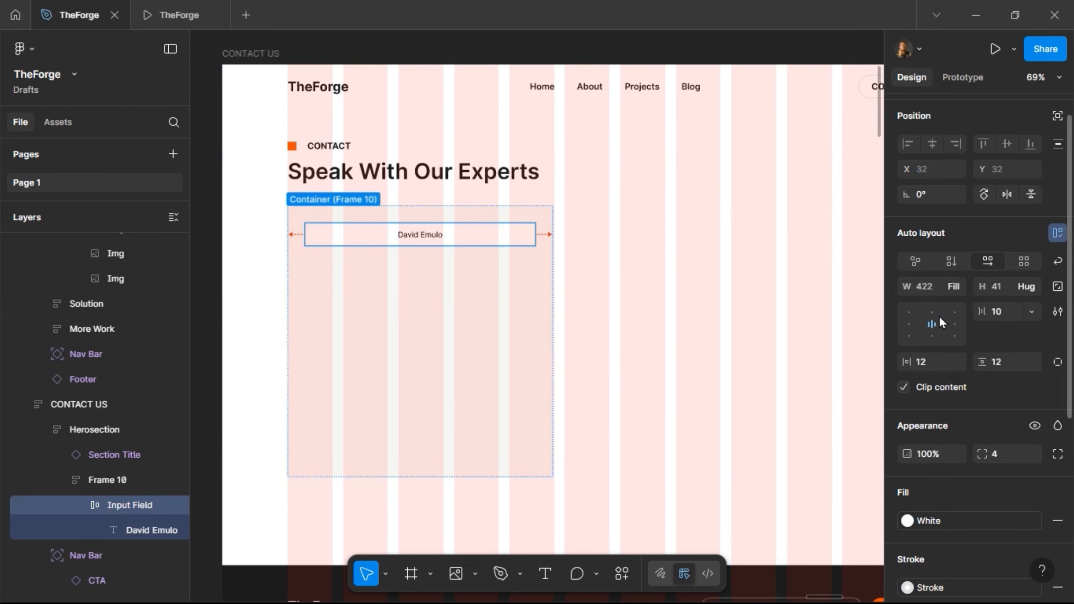
click(909, 324)
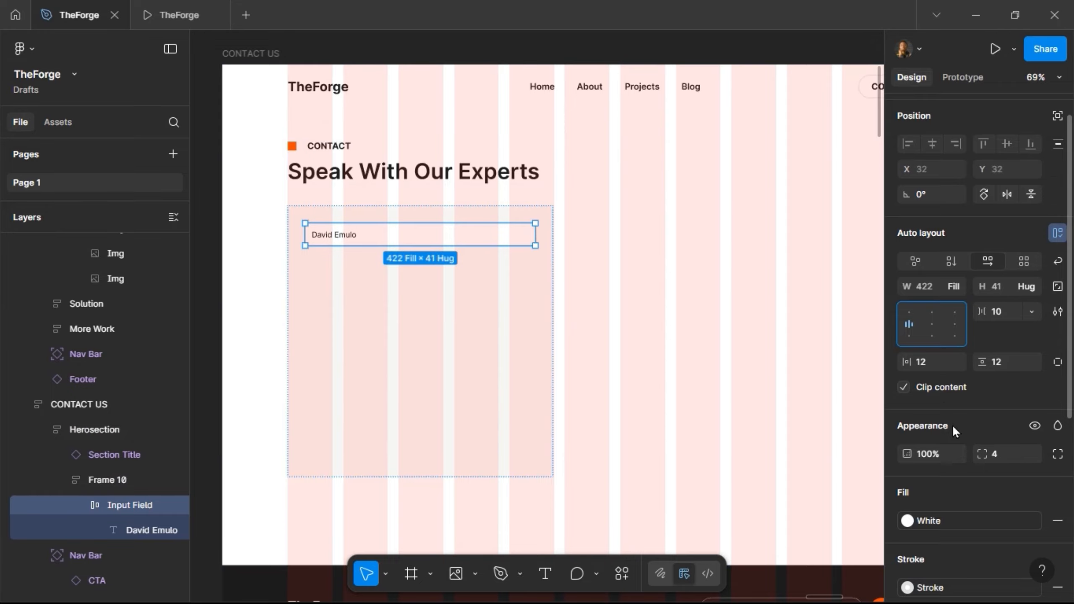
scroll(952, 424, down, 7)
click(1036, 475)
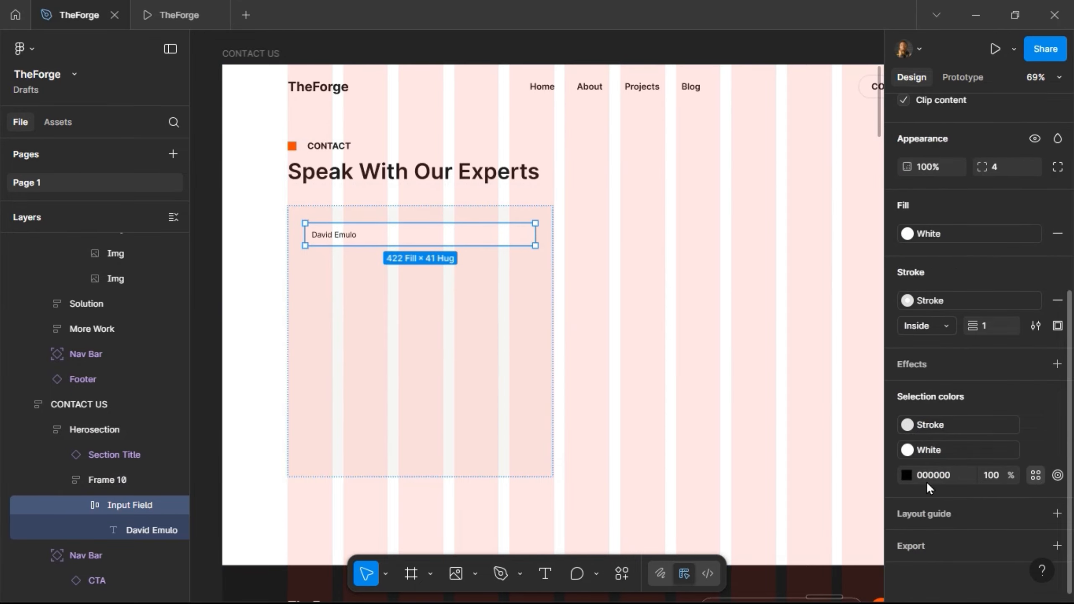
- Apply the Grey Text colour style to the placeholder and check it in the prototype
click(781, 392)
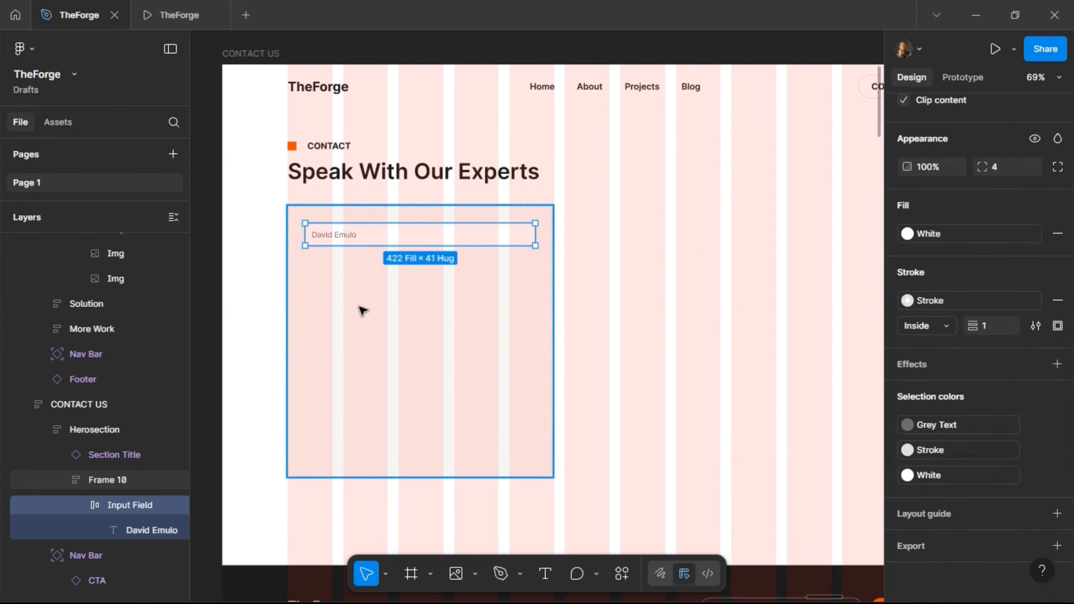
click(163, 16)
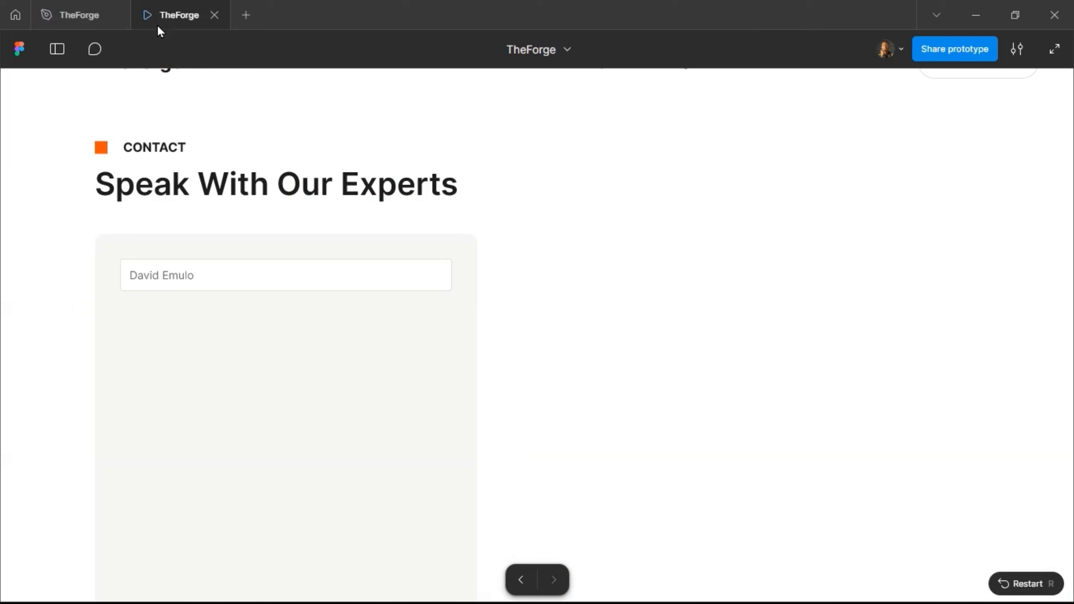
click(79, 14)
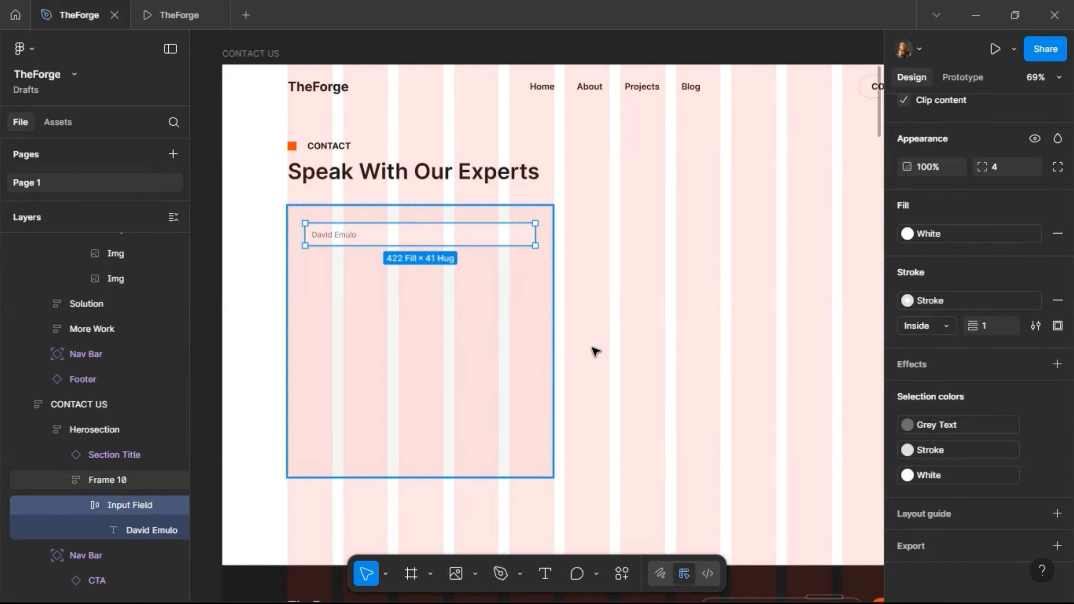
- Round the Input Field's corners to radius 8 and verify in the prototype
scroll(1014, 341, up, 4)
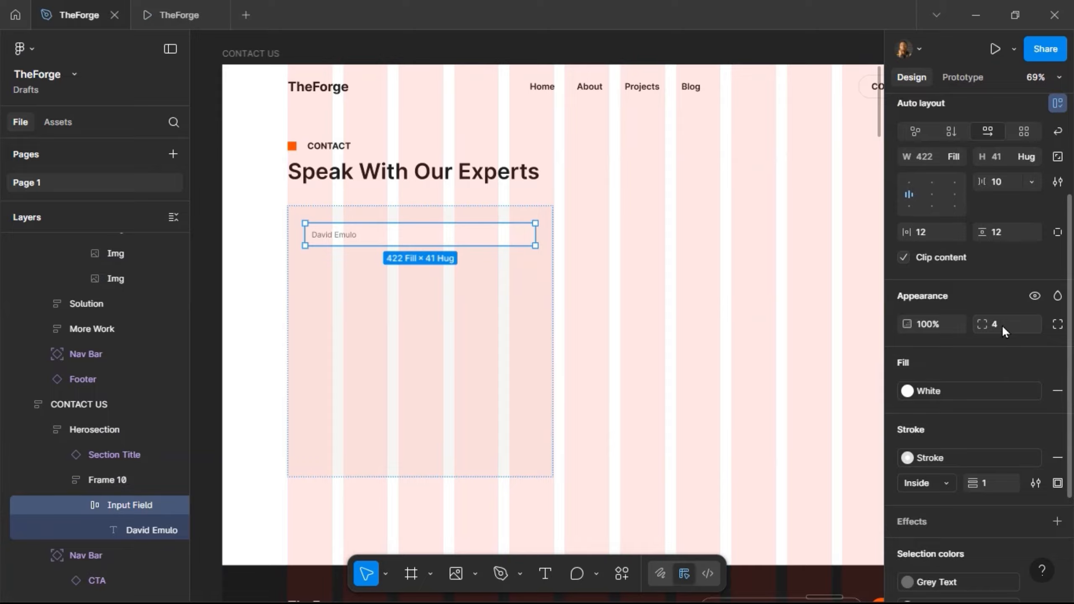
key(Up)
key(Return)
click(161, 19)
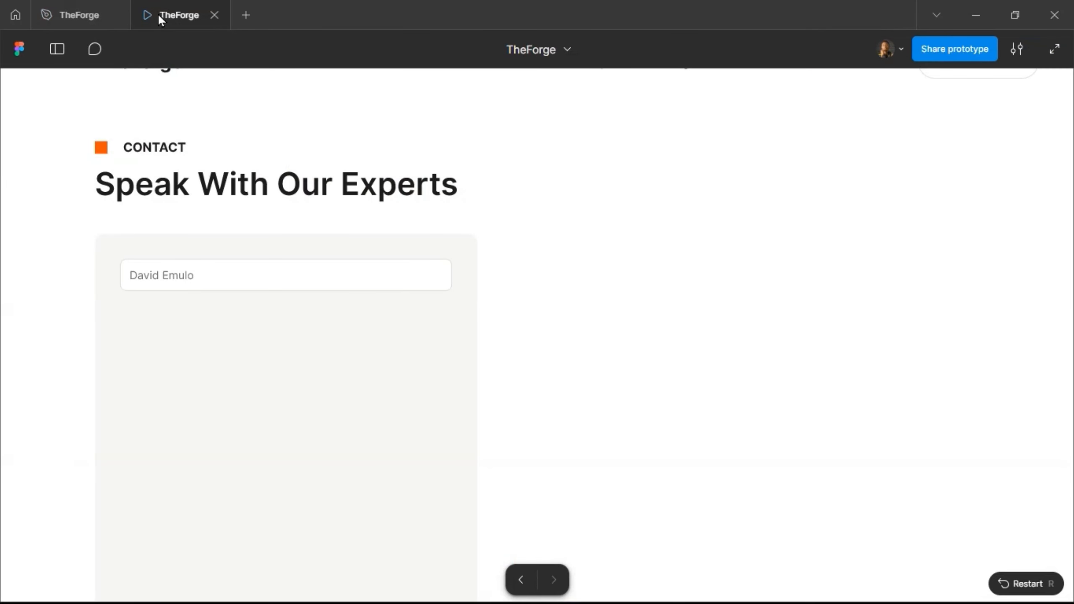
click(80, 15)
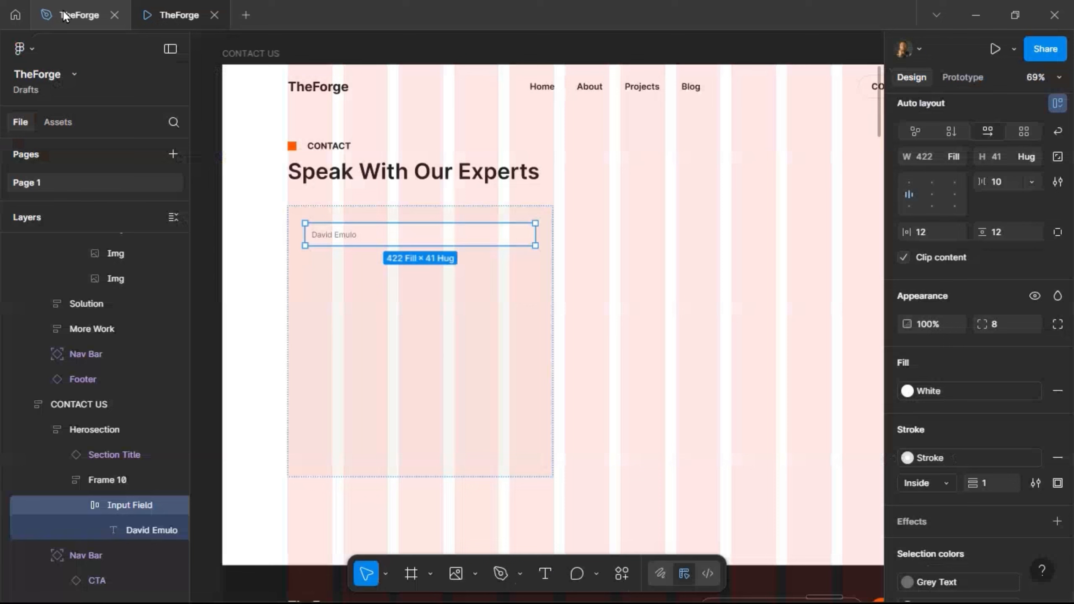
scroll(319, 217, up, 5)
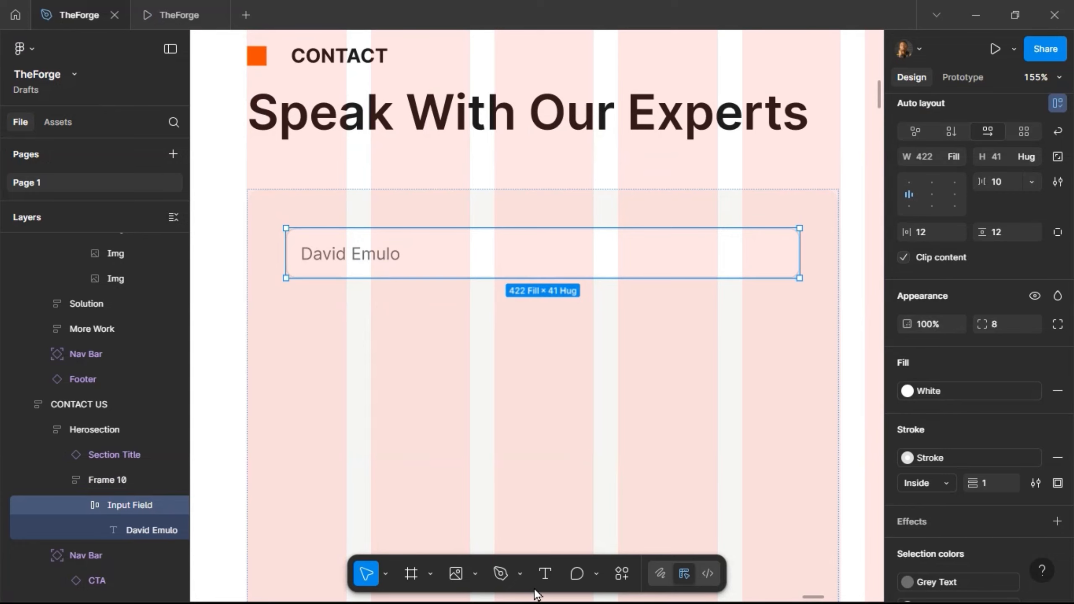
click(544, 576)
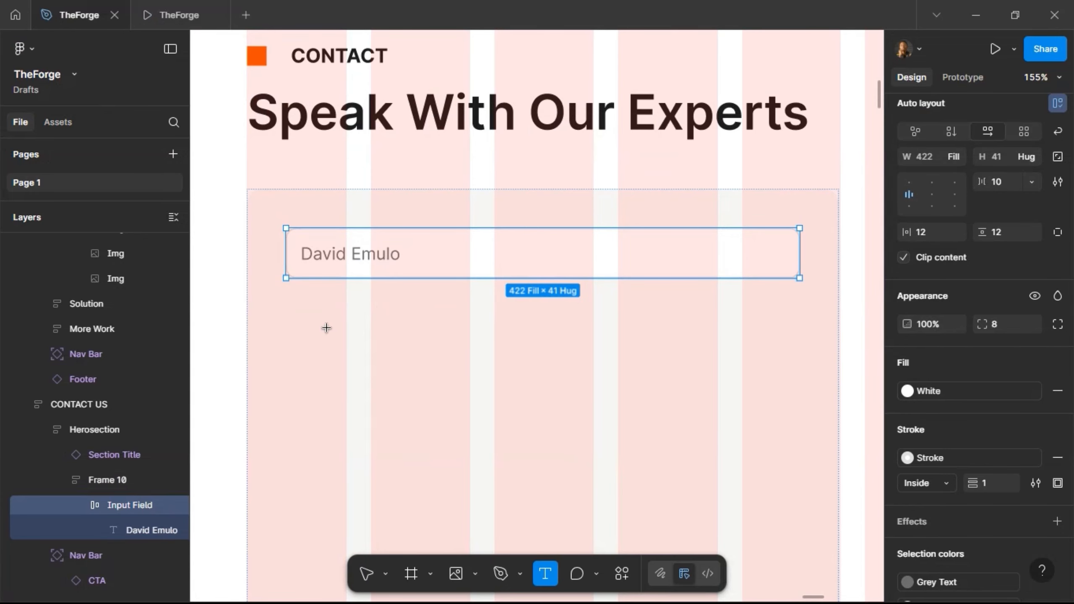
- Add a 'Name' label in Medium weight with the Text Color fill style
click(492, 374)
text(Name)
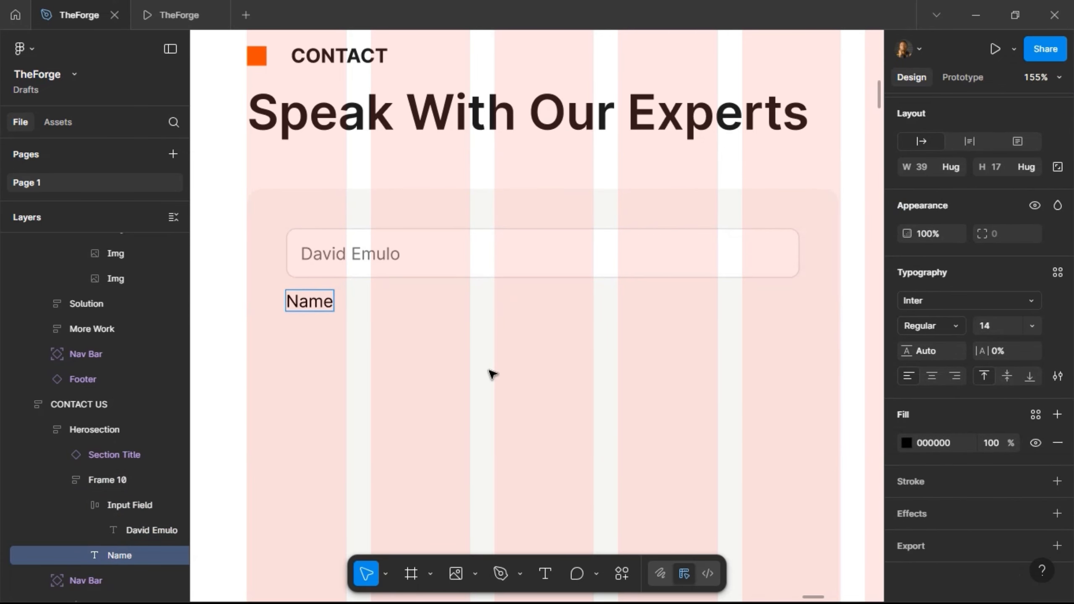
key(Escape)
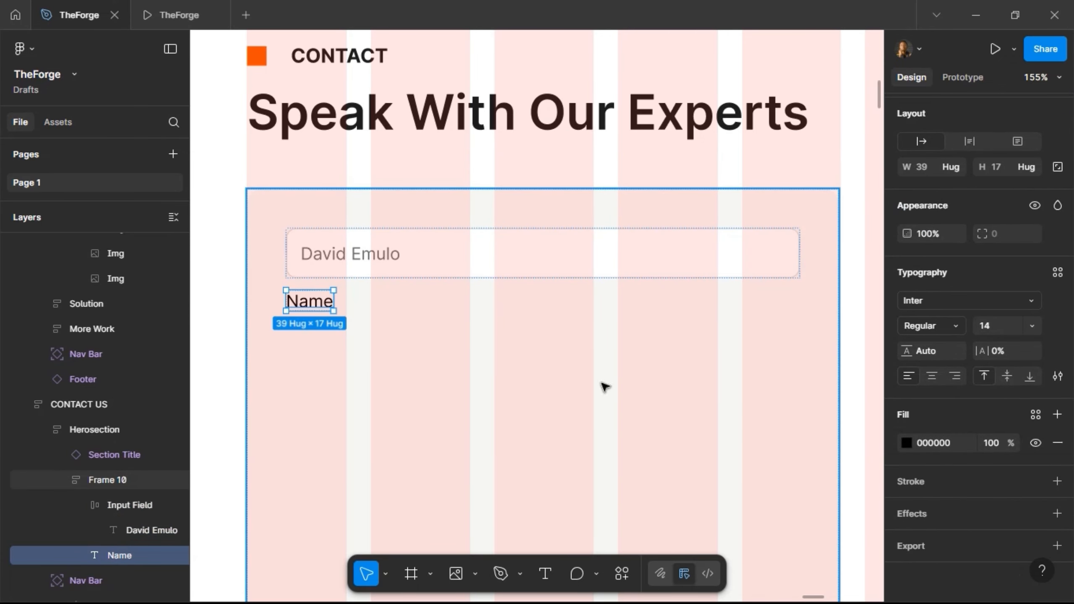
click(959, 324)
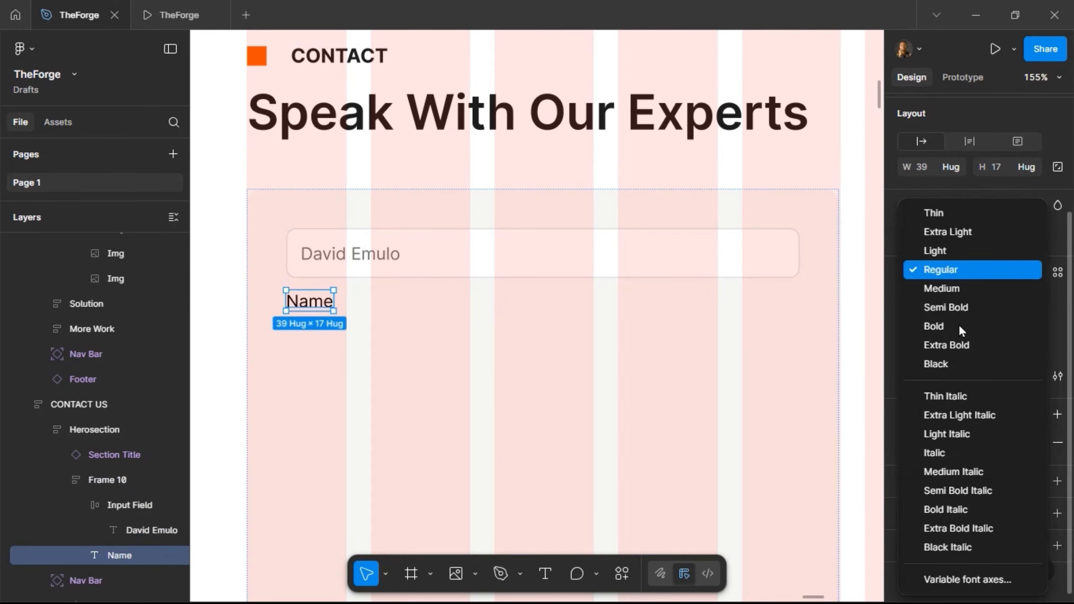
click(963, 297)
click(1035, 416)
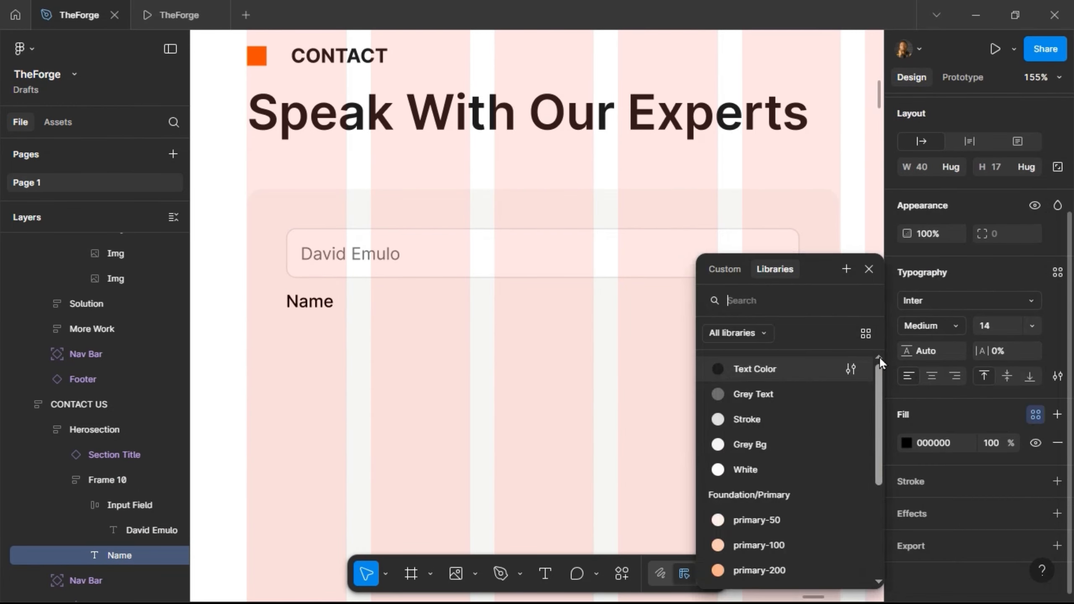
click(791, 364)
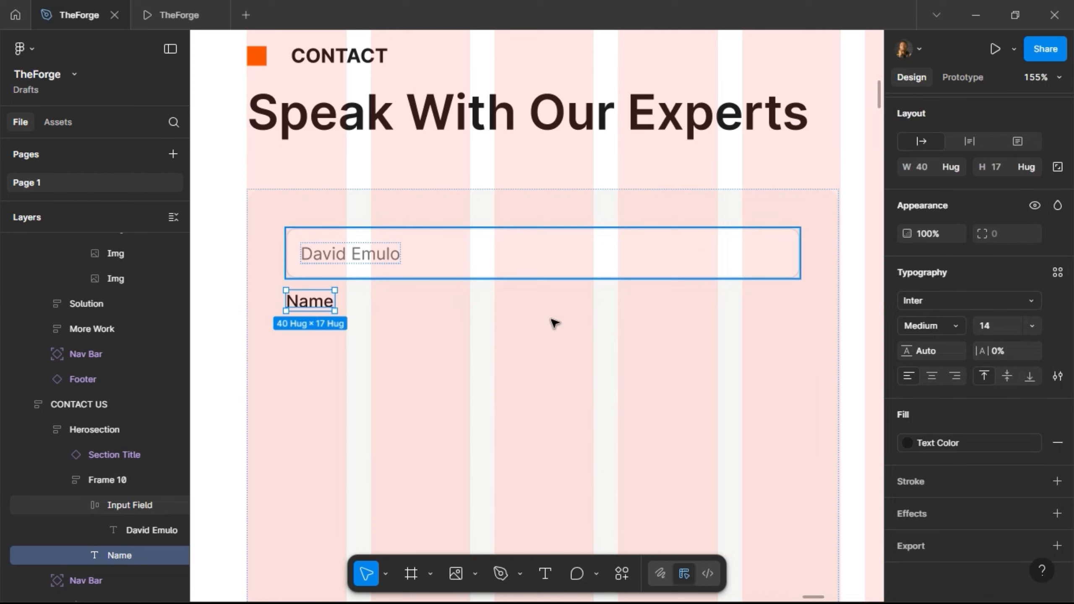
- Group label and input box in auto layout with 12 spacing, Name label on top
key(shift+Return)
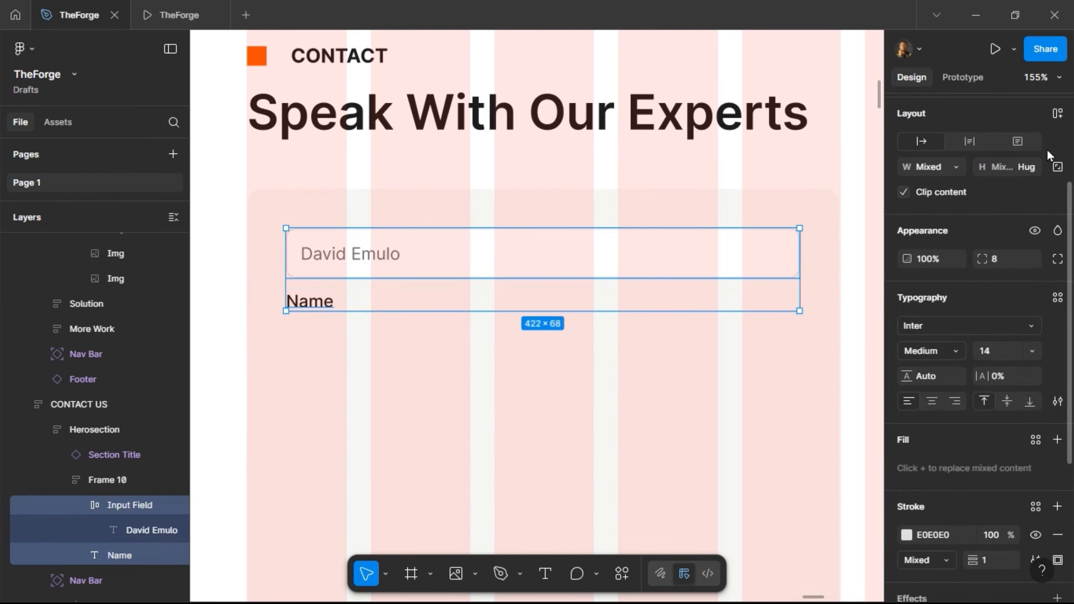
click(1058, 114)
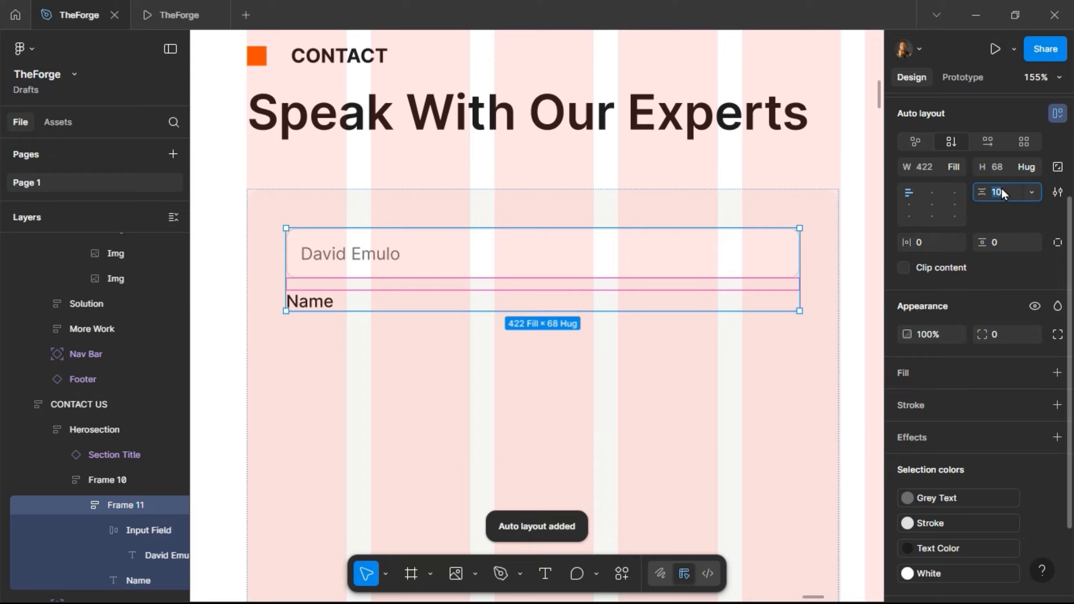
text(12)
key(Return)
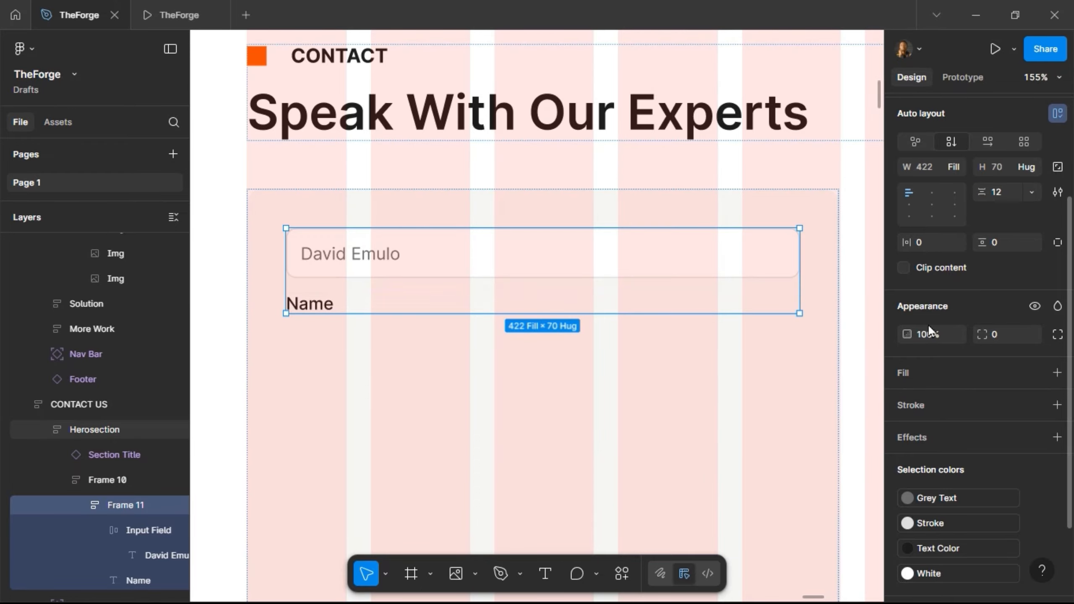
double_click(336, 303)
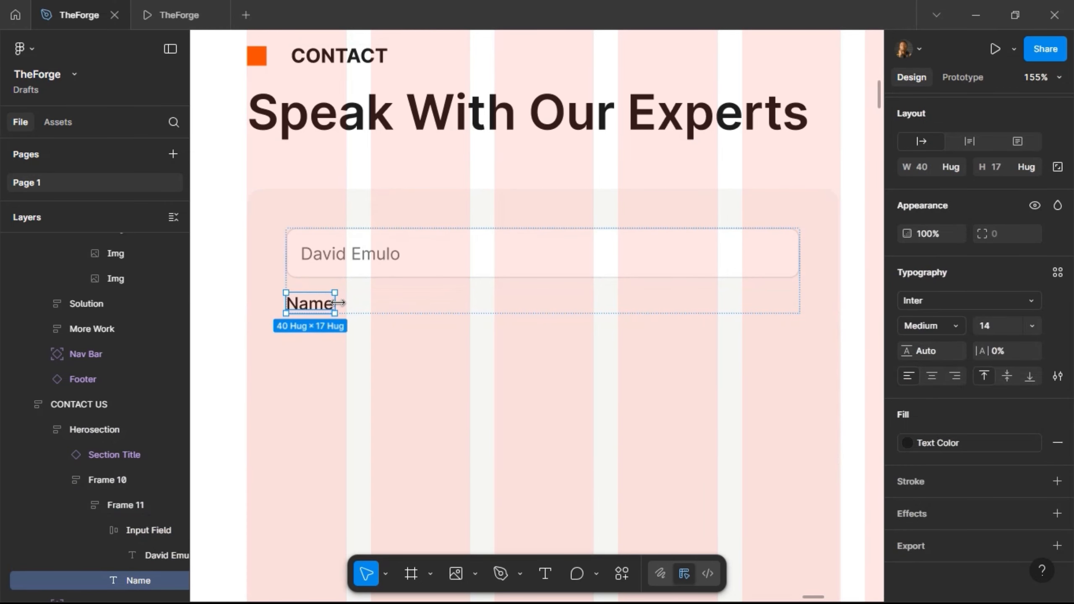
key(Up)
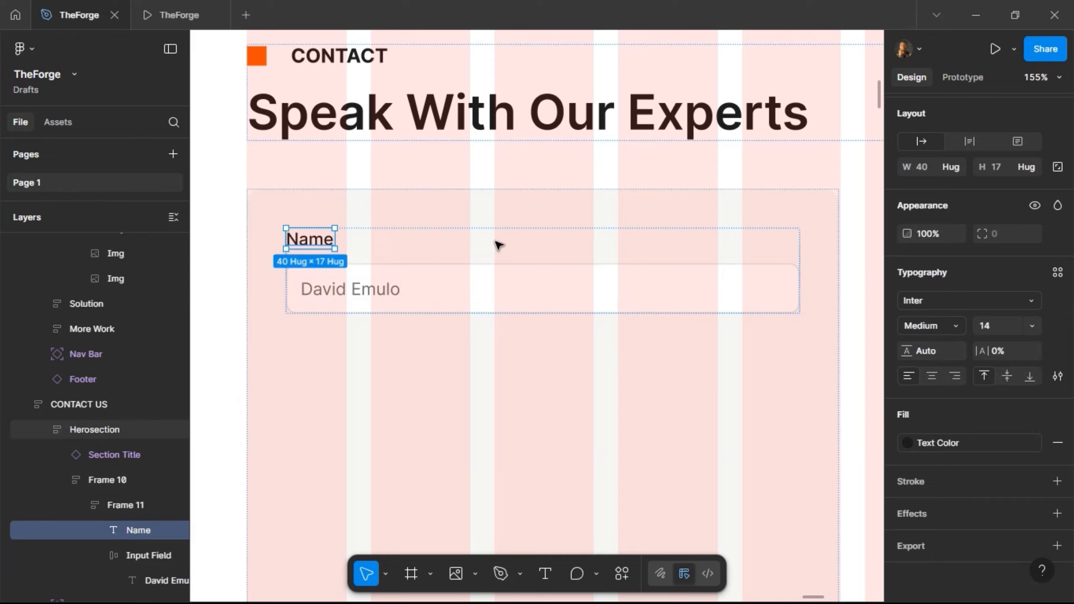
key(Escape)
scroll(498, 271, down, 5)
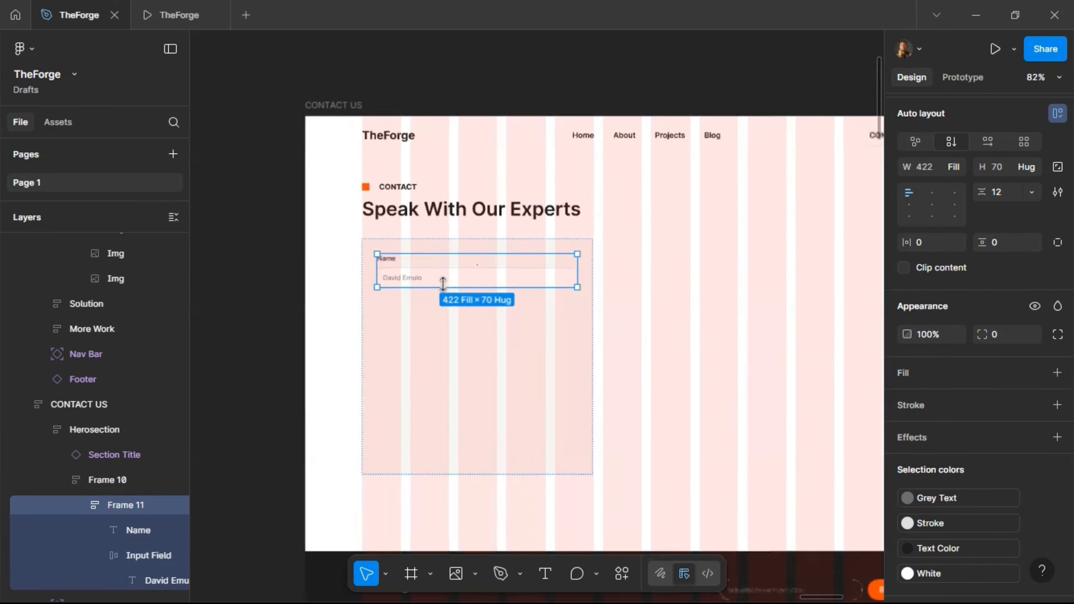
- Duplicate the Name field group and space the card's fields 20 apart
scroll(442, 283, down, 3)
key(ctrl+d)
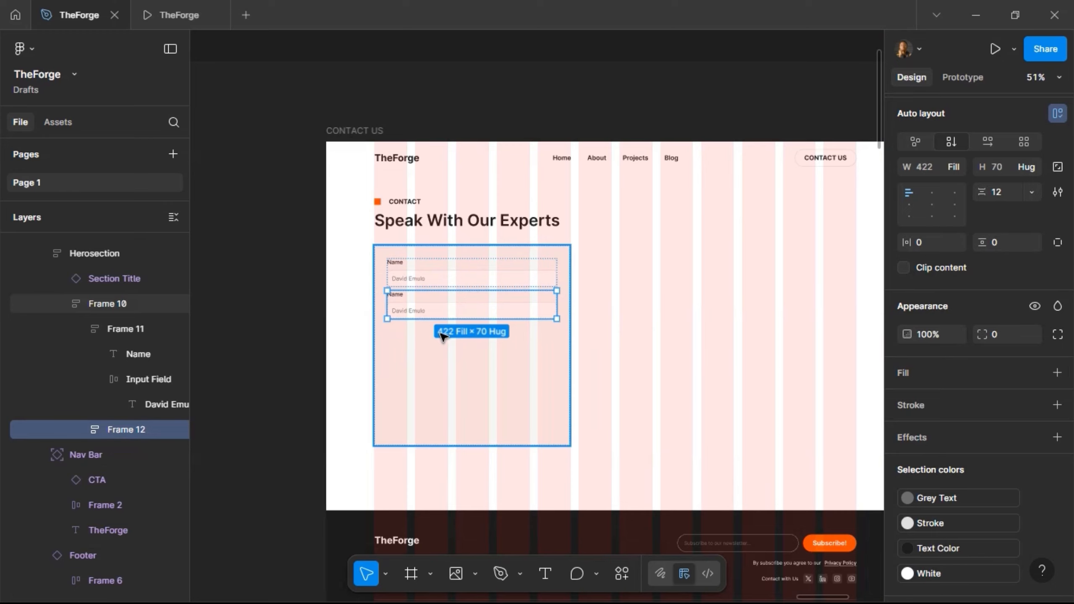
key(Escape)
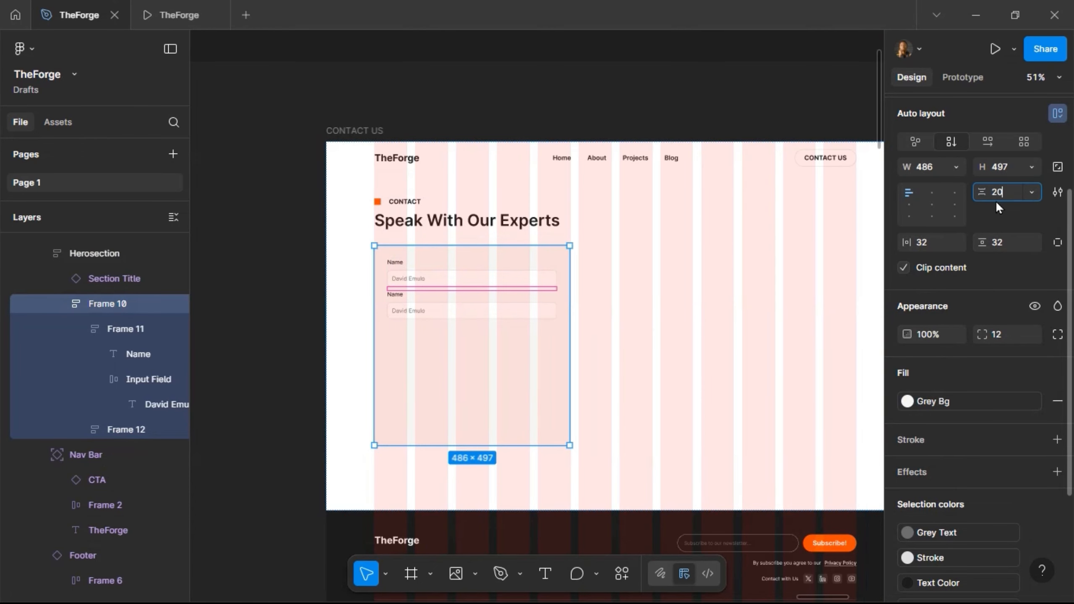
key(Return)
- Rename the second field's label to 'Business Name'
scroll(563, 296, up, 2)
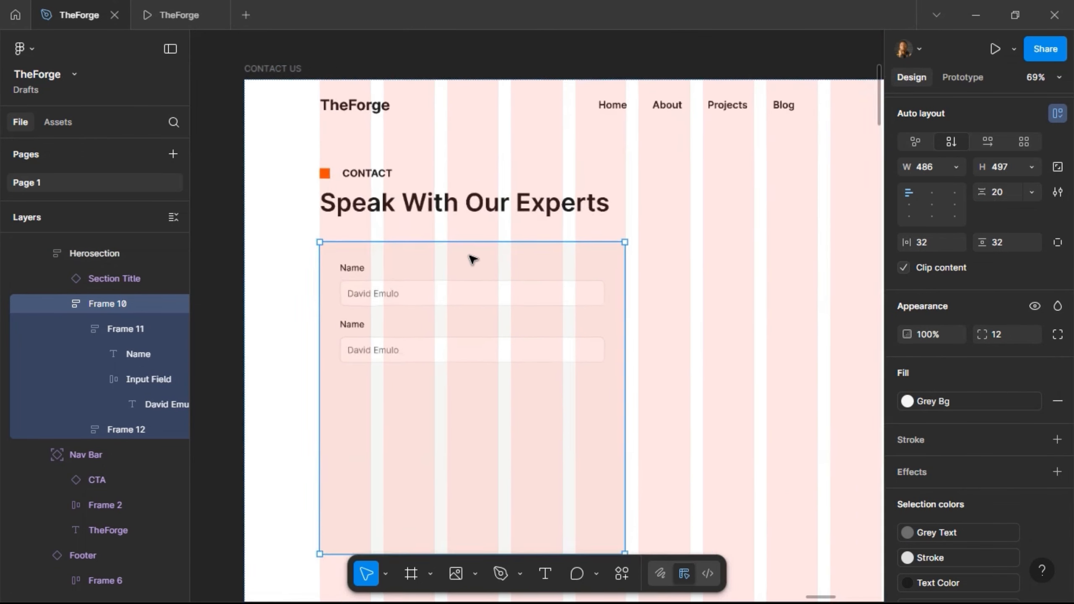
scroll(473, 259, up, 2)
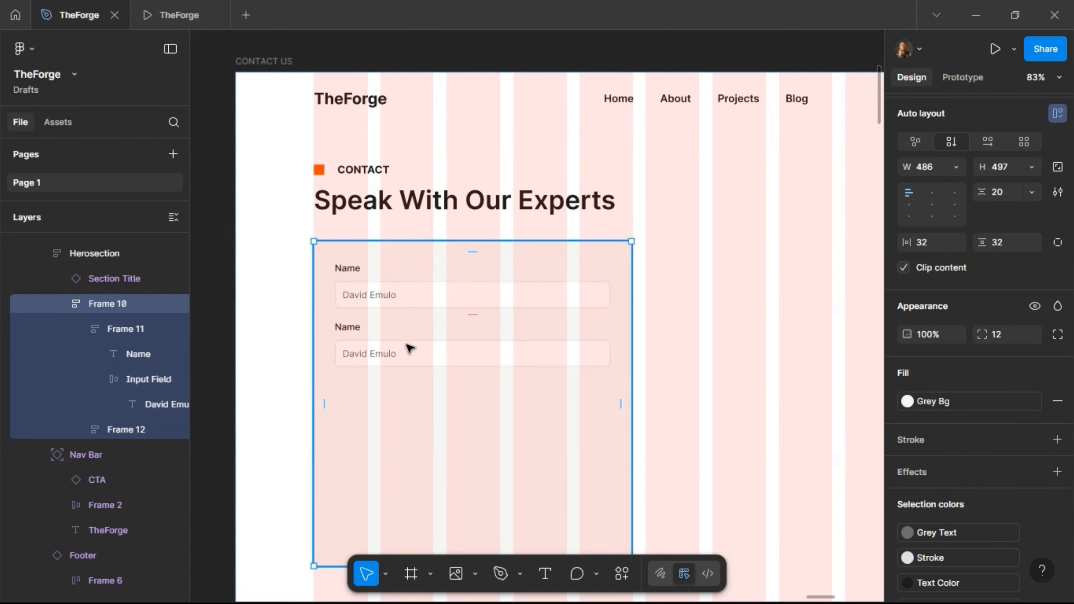
click(351, 328)
double_click(352, 328)
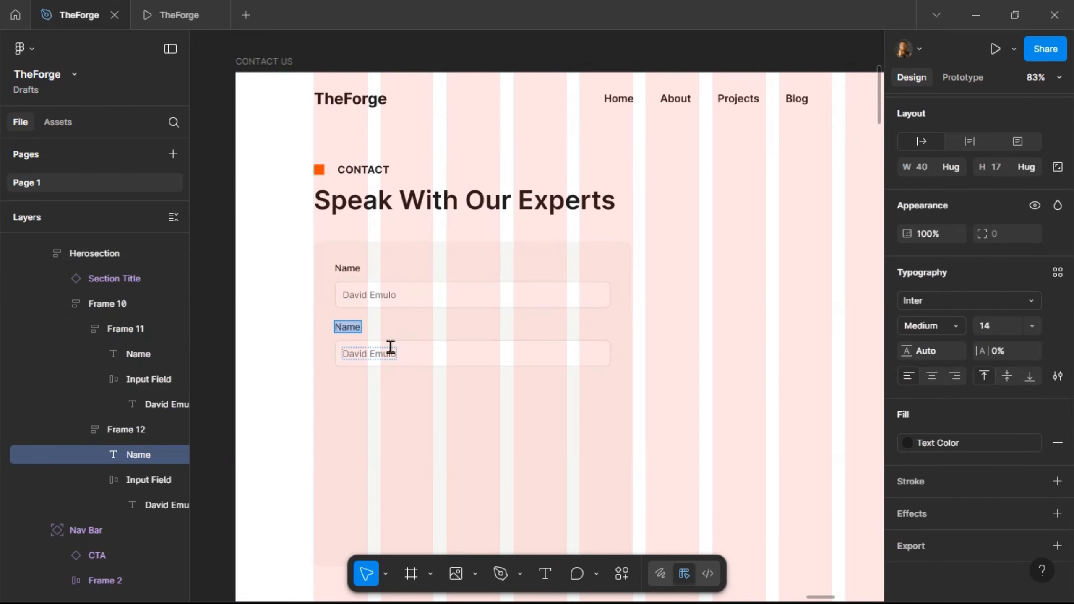
text(Business Name)
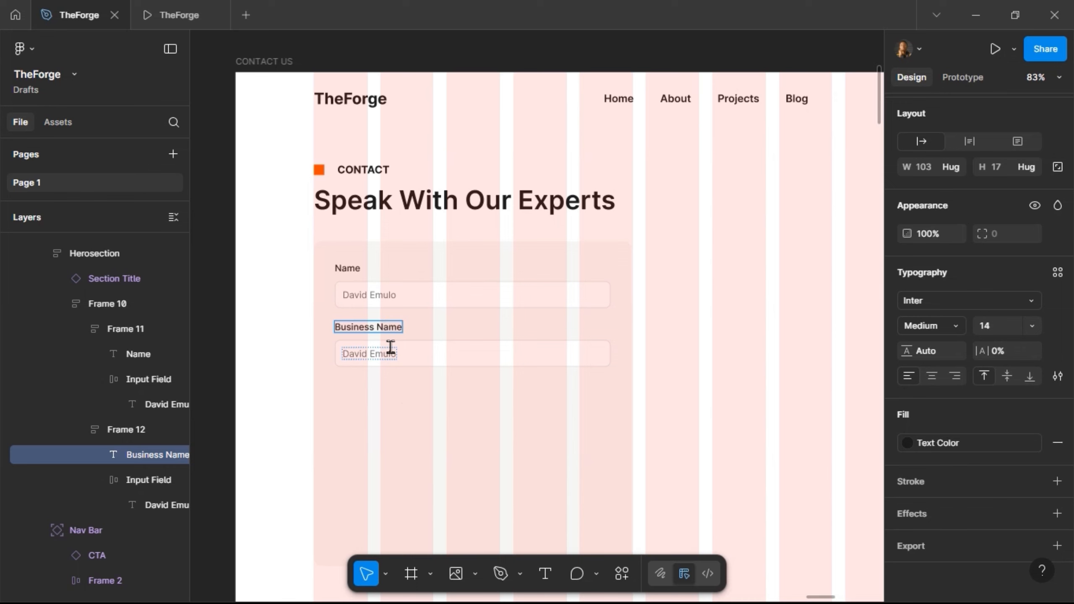
key(Escape)
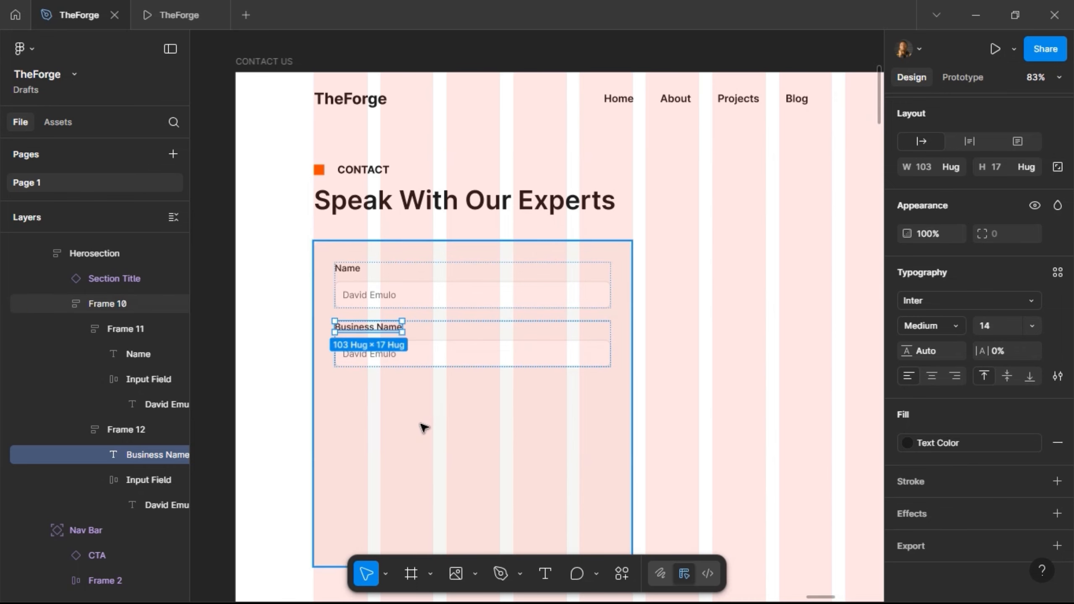
click(432, 296)
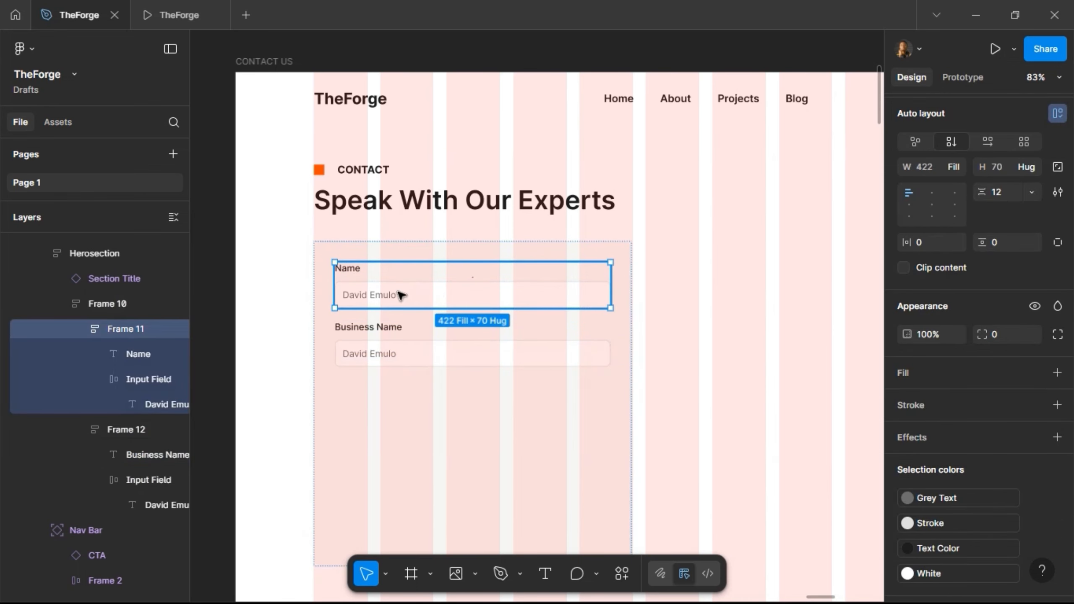
- Place a copy of the Name field group beside the page and name it 'Input Field'
drag(794, 308, 553, 273)
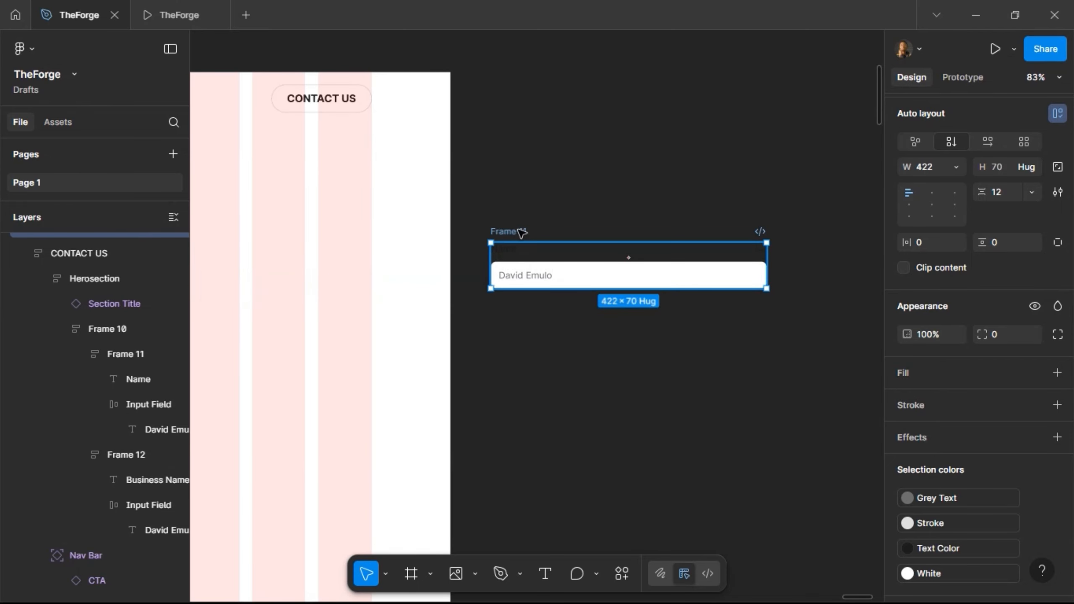
double_click(519, 231)
text(Input Field)
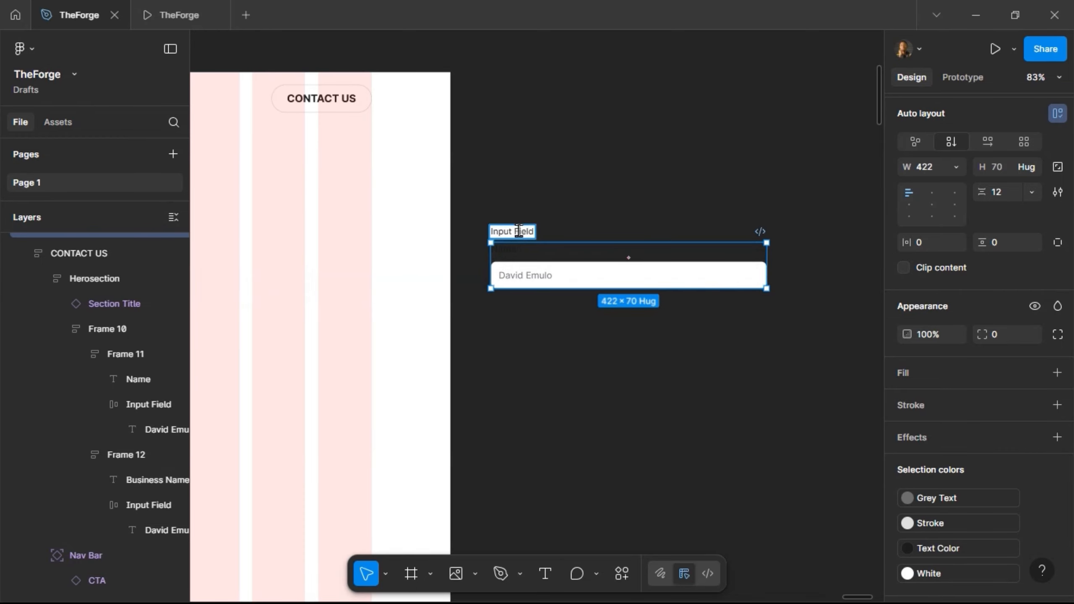
key(Return)
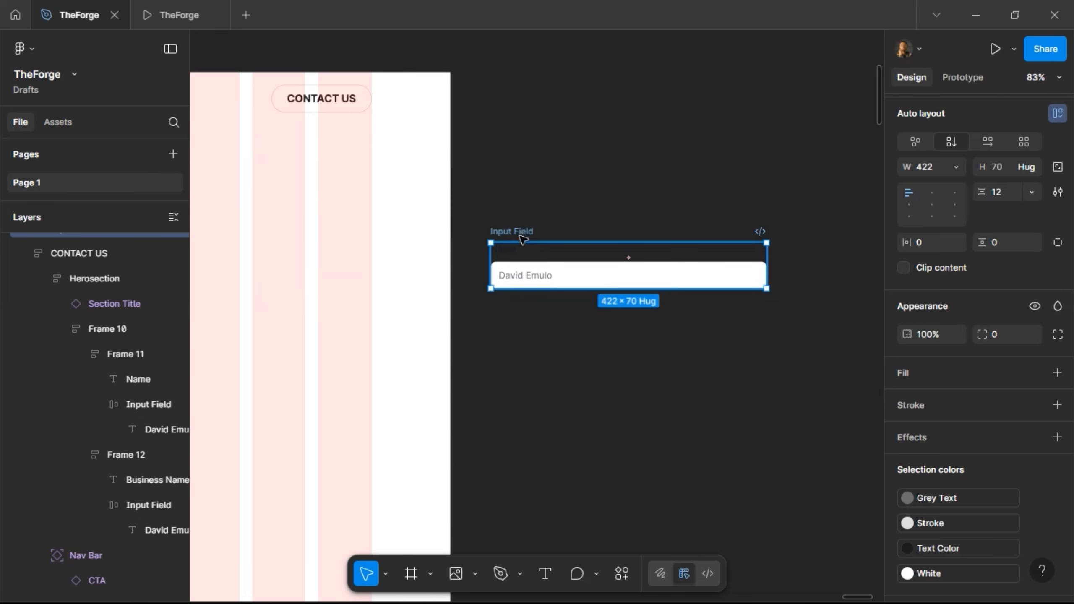
click(509, 253)
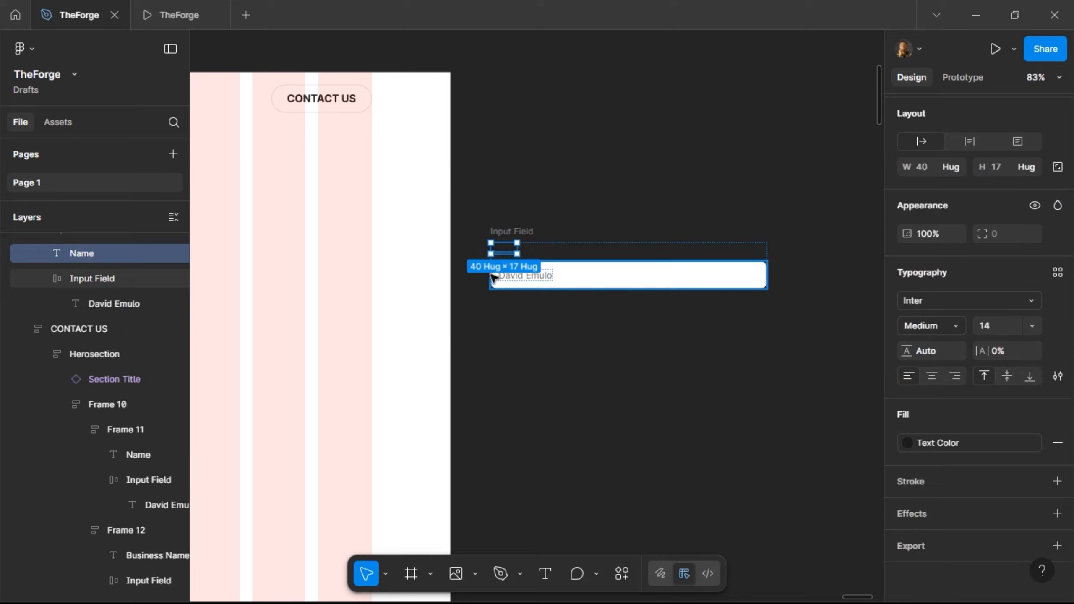
click(525, 230)
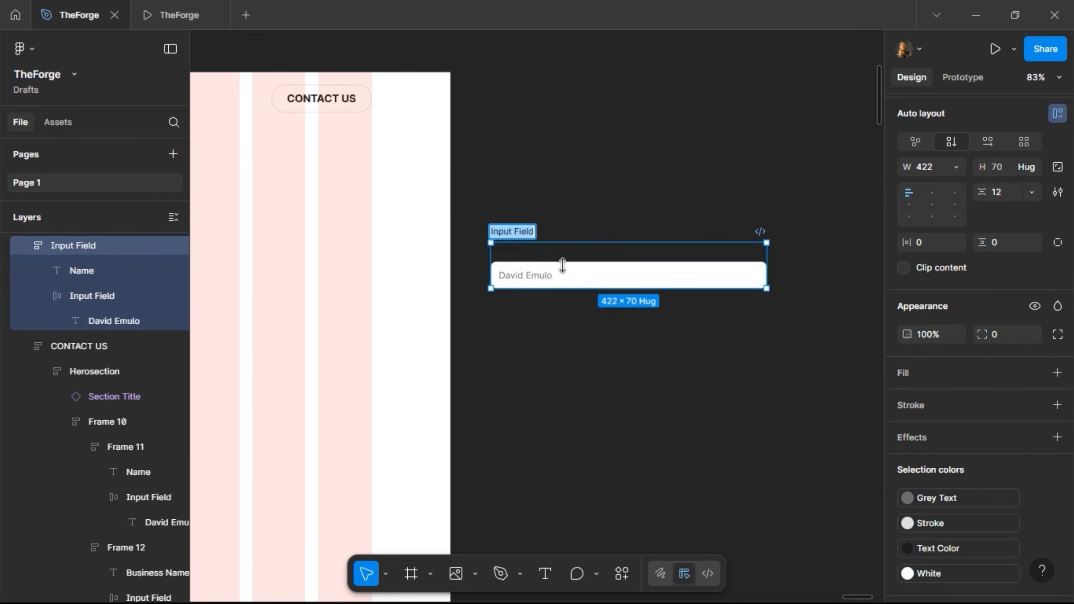
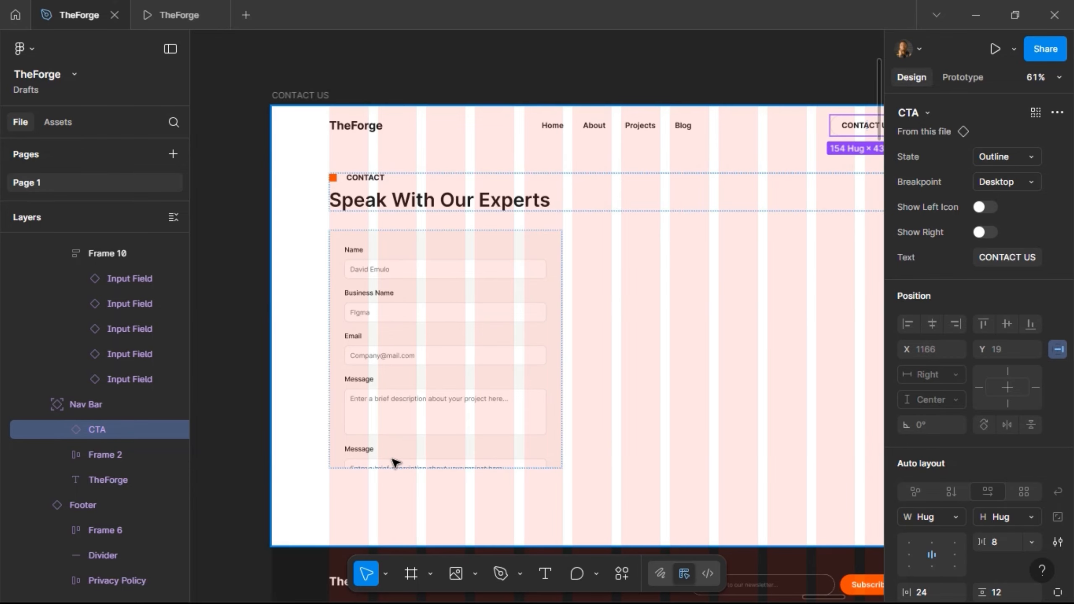
- Select the extra Message field at the bottom of the form card
click(393, 460)
double_click(394, 460)
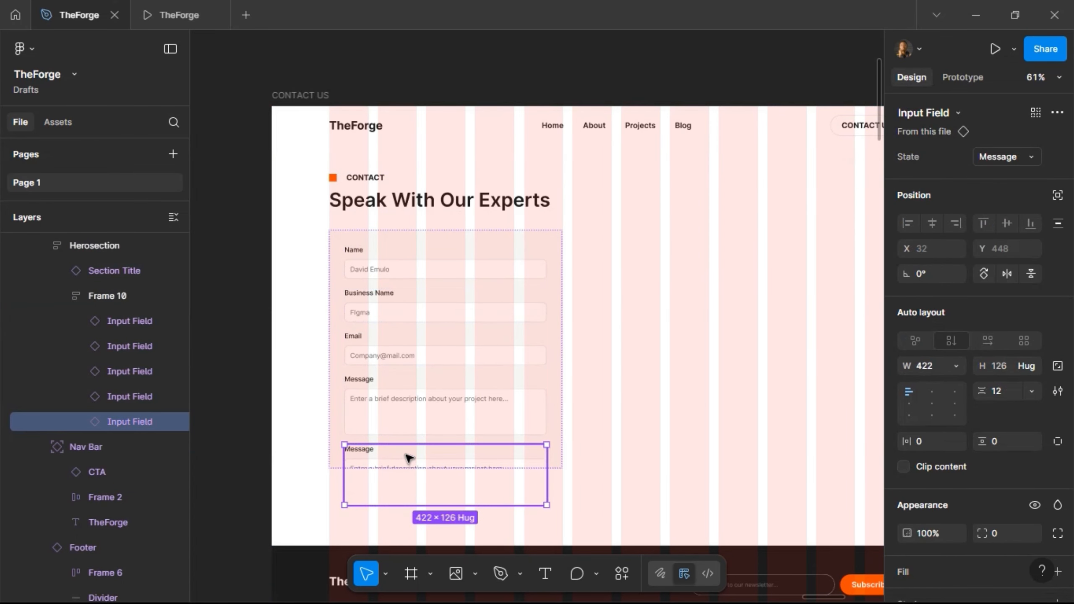
- Replace the extra Message field with the CONTACT US button and make the card hug its content height
key(ctrl+z)
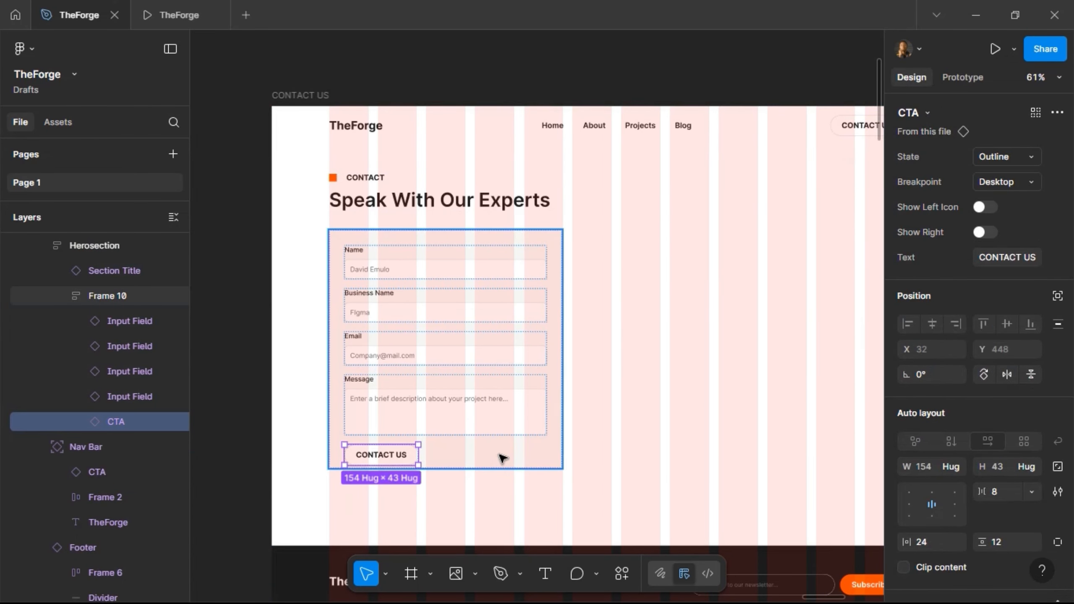
key(Escape)
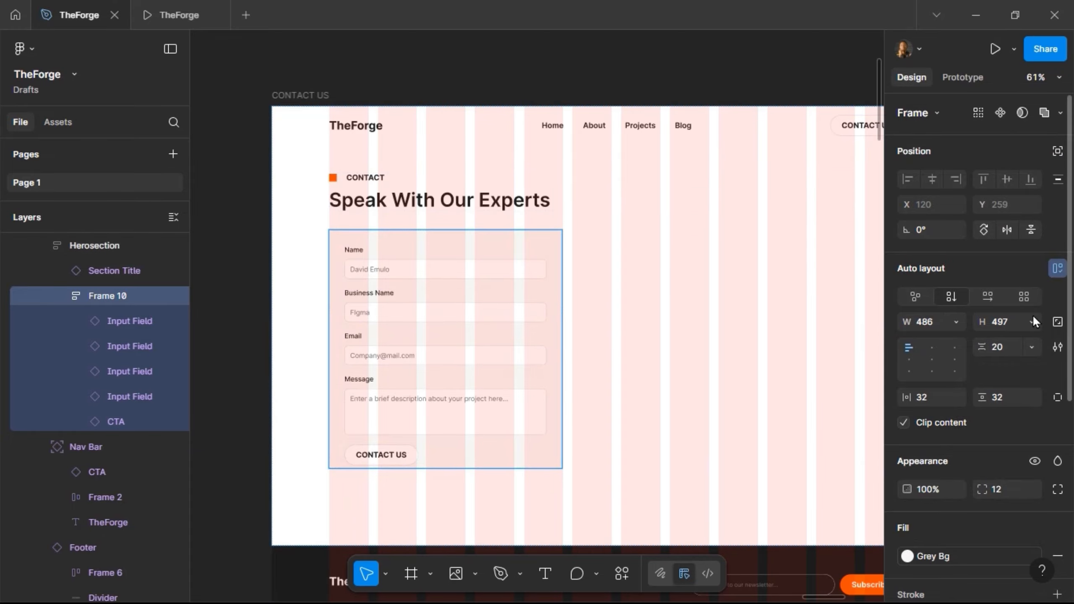
click(1032, 320)
click(1007, 341)
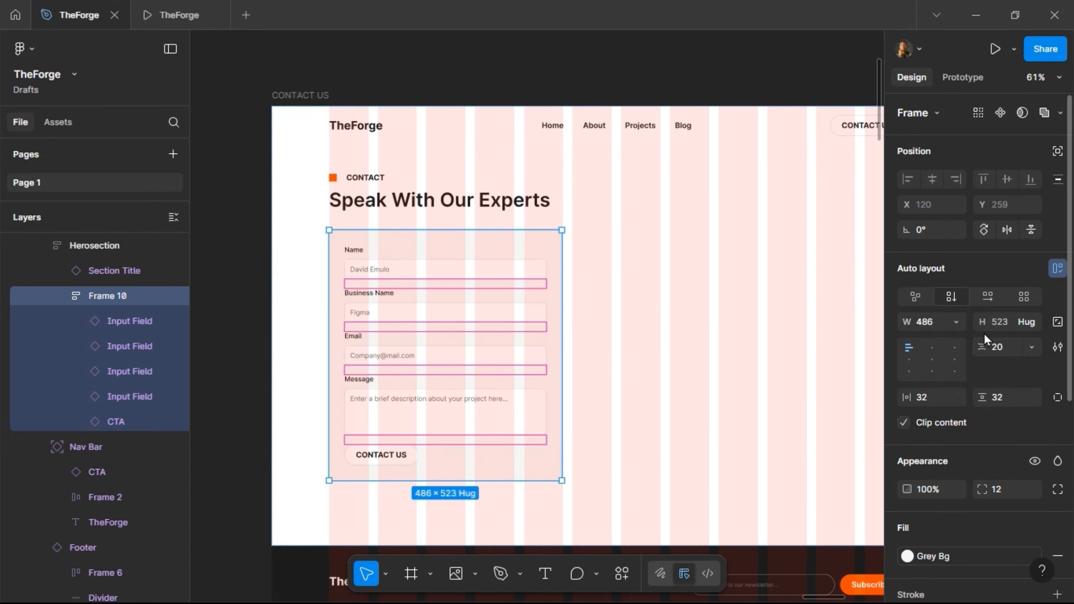
- Keep the form card at a fixed width and resize it to 590 px
click(957, 321)
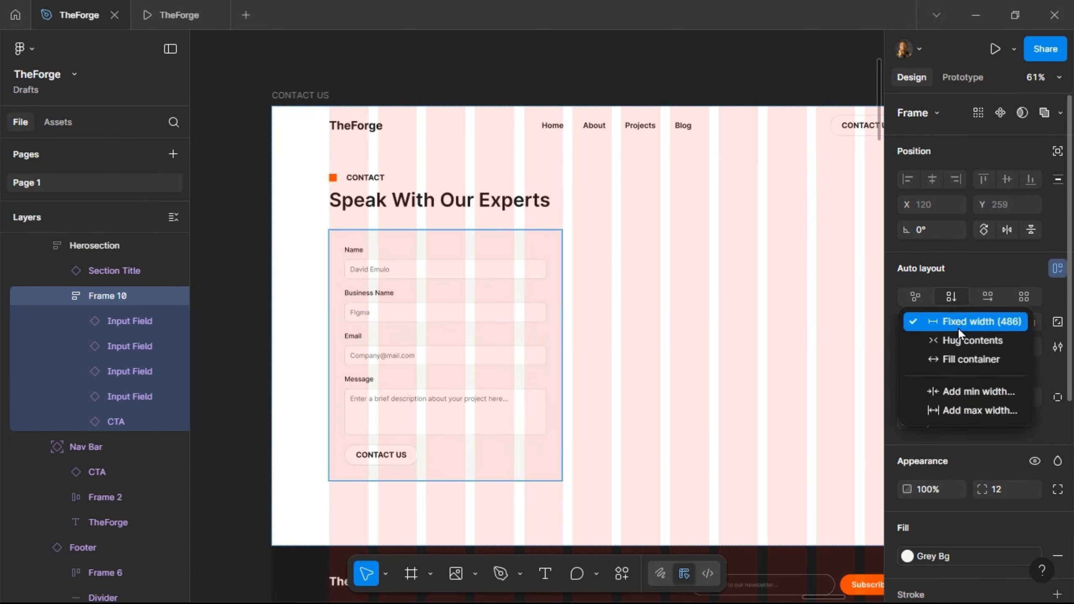
click(956, 326)
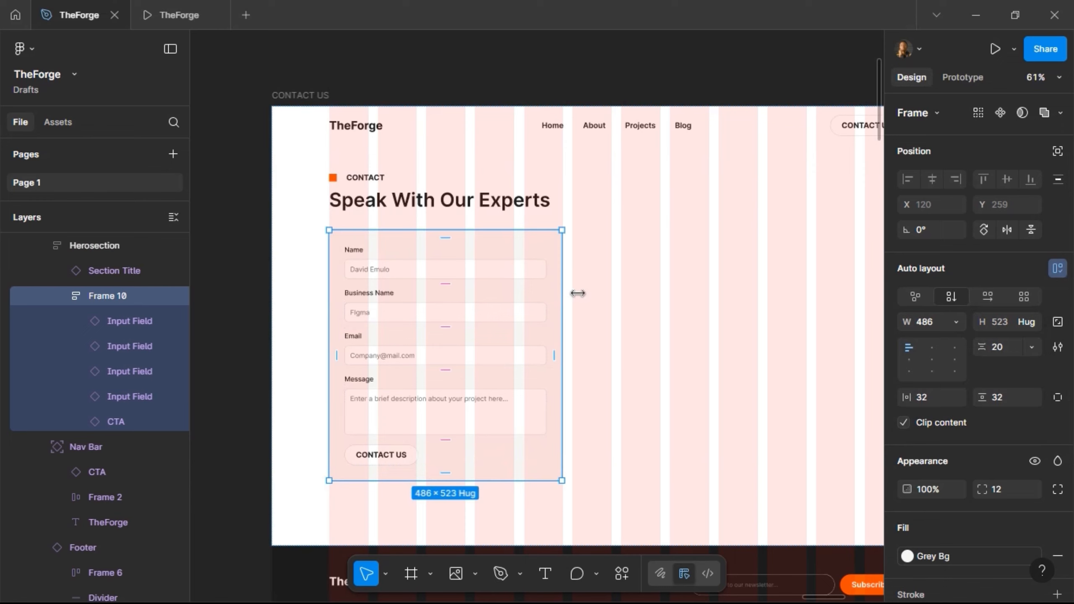
drag(578, 293, 629, 291)
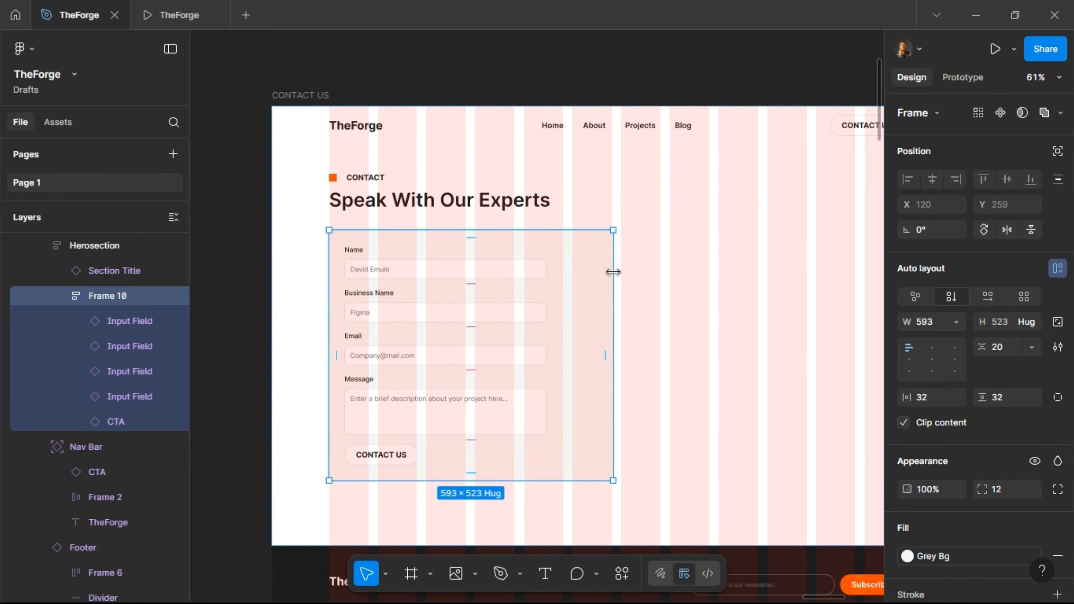
ctrl+scroll(614, 272, up, 3)
ctrl+scroll(613, 272, up, 10)
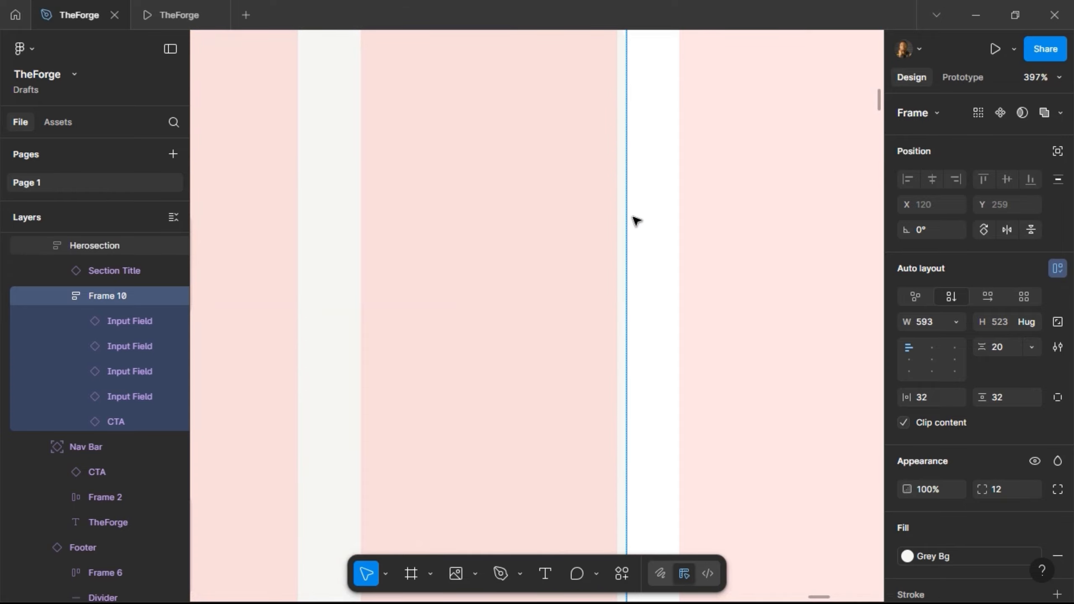
drag(625, 216, 592, 222)
ctrl+scroll(629, 219, up, 6)
ctrl+scroll(652, 197, down, 6)
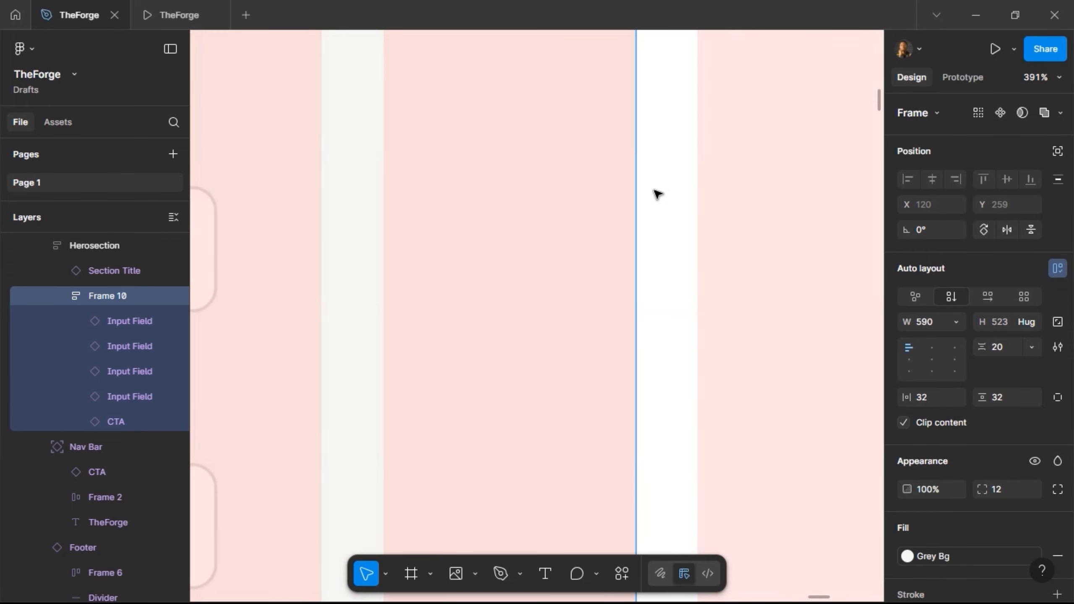
ctrl+scroll(658, 195, down, 8)
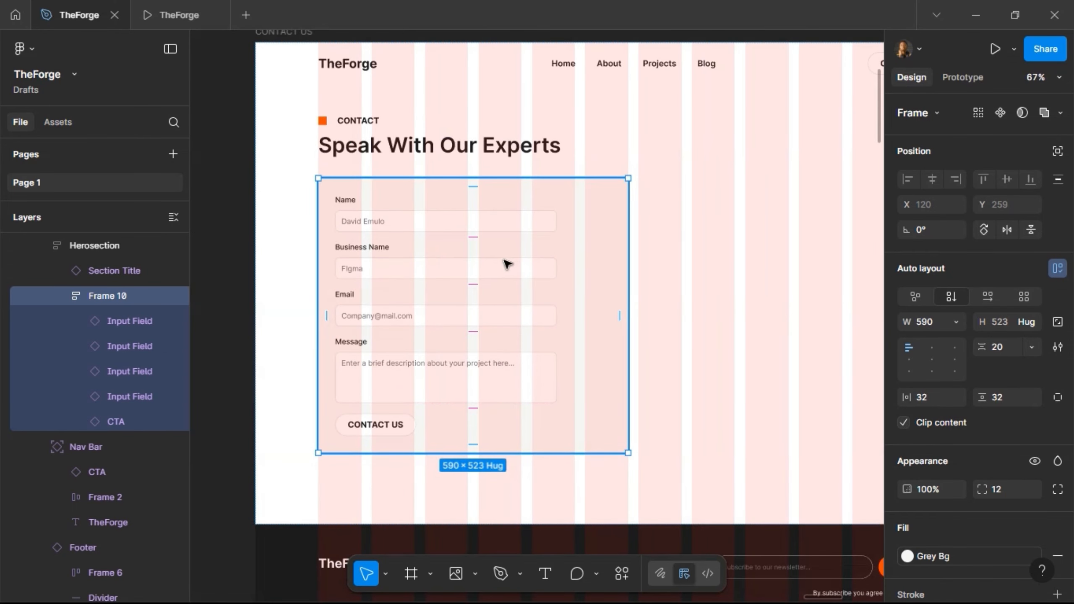
- Make all the form fields and the button fill the card's width
key(Return)
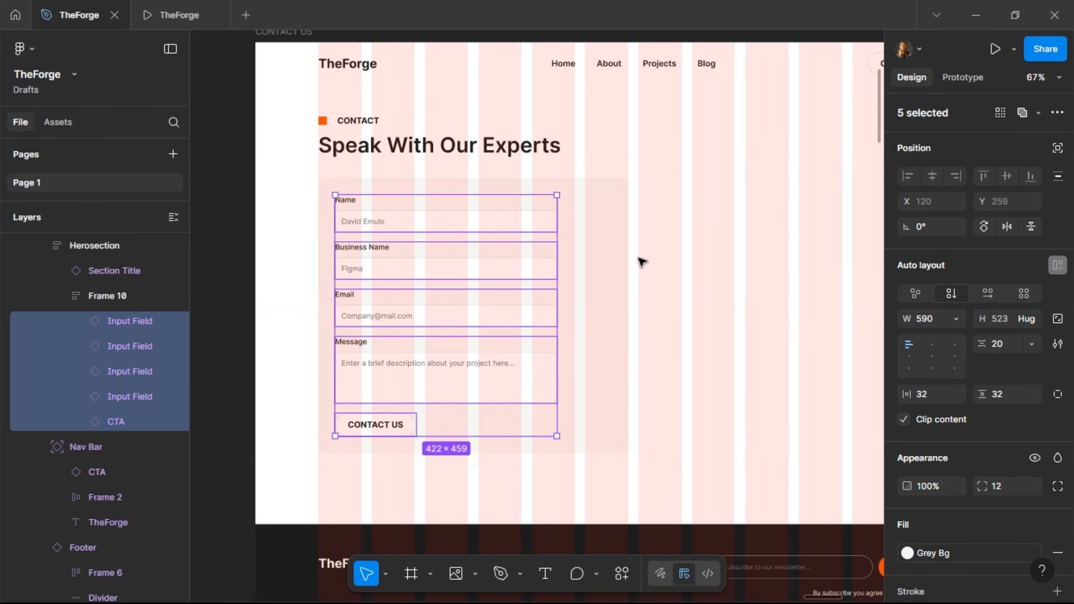
click(956, 330)
click(955, 357)
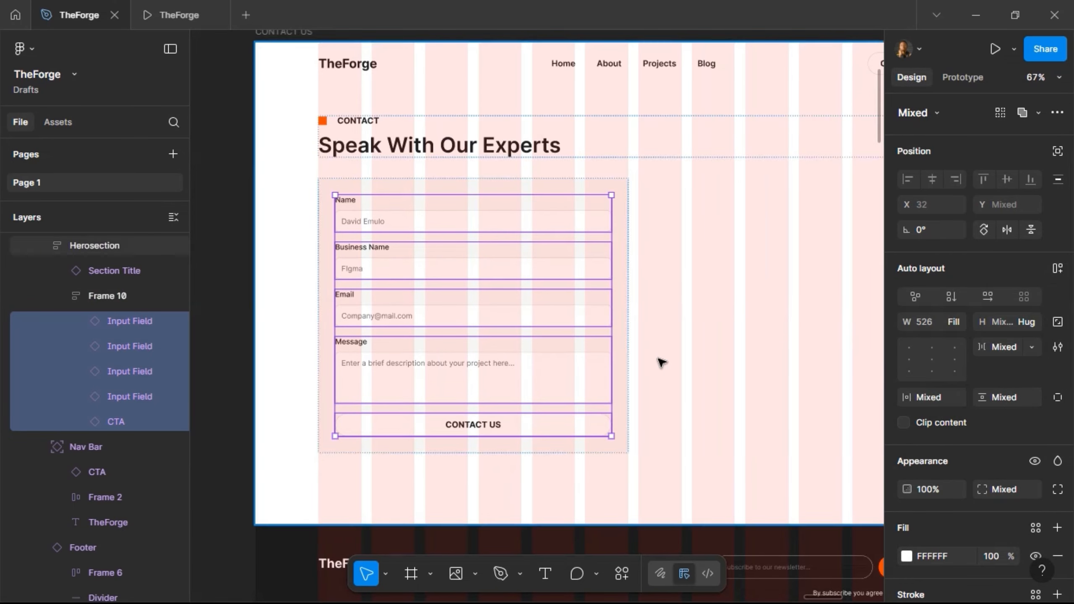
click(544, 188)
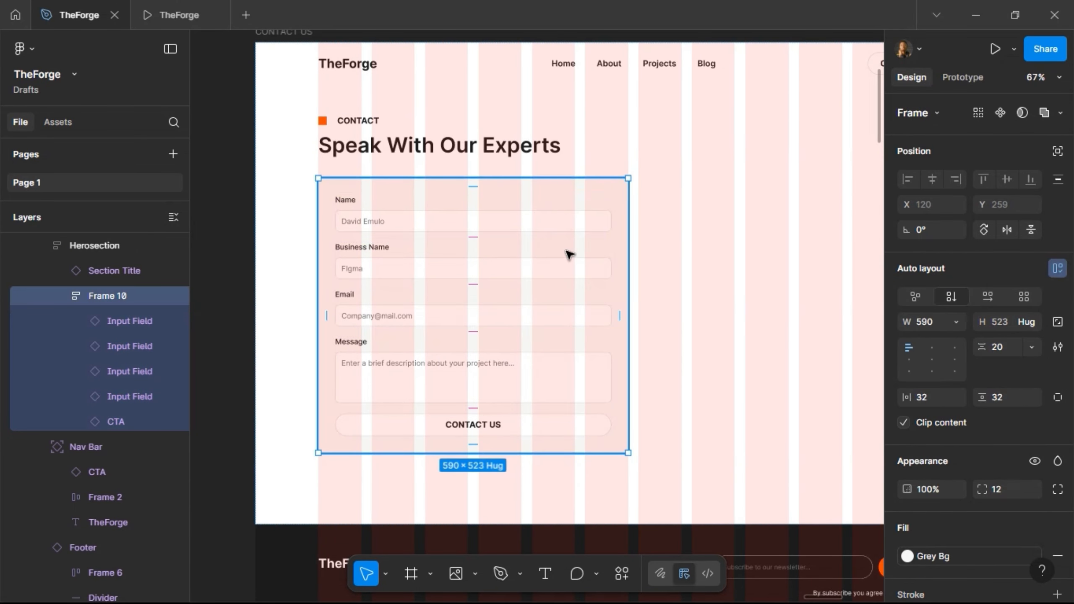
- Switch the CONTACT US button to Primary with an arrow-up-right-03 icon on the right
click(394, 431)
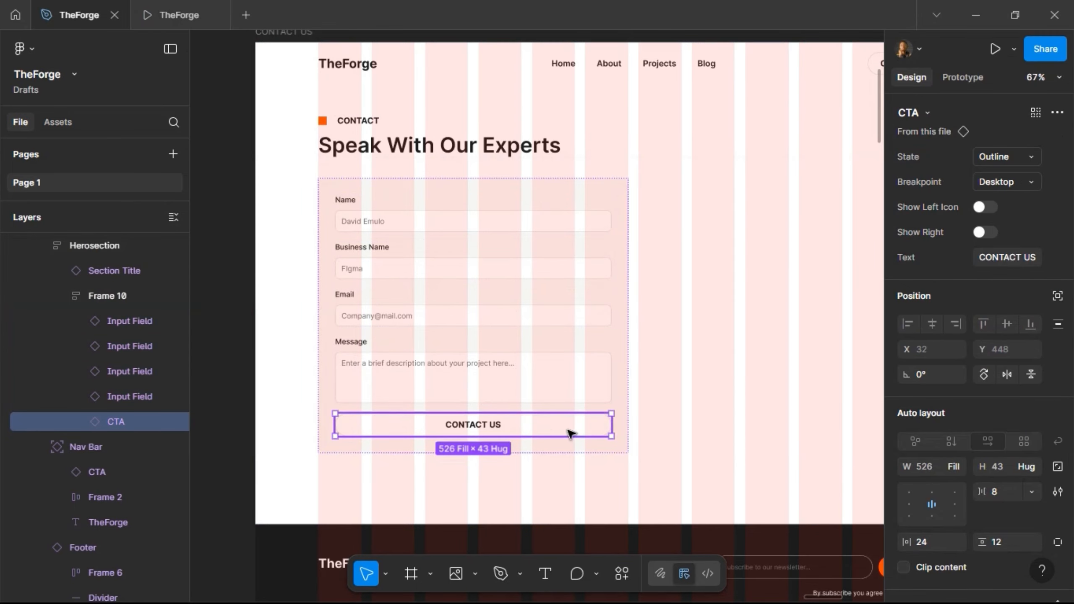
click(1005, 152)
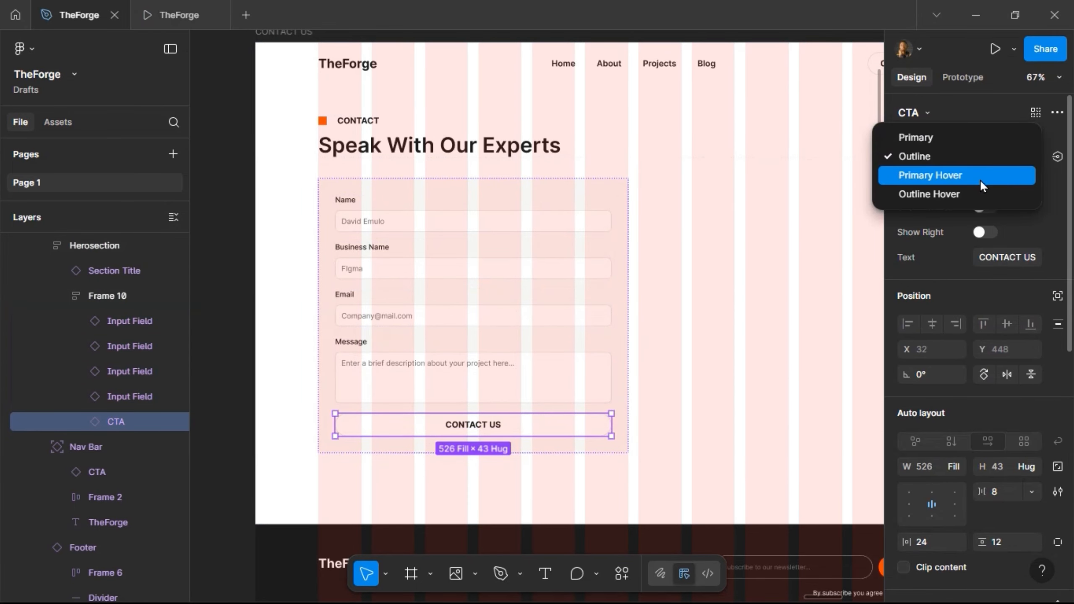
click(981, 139)
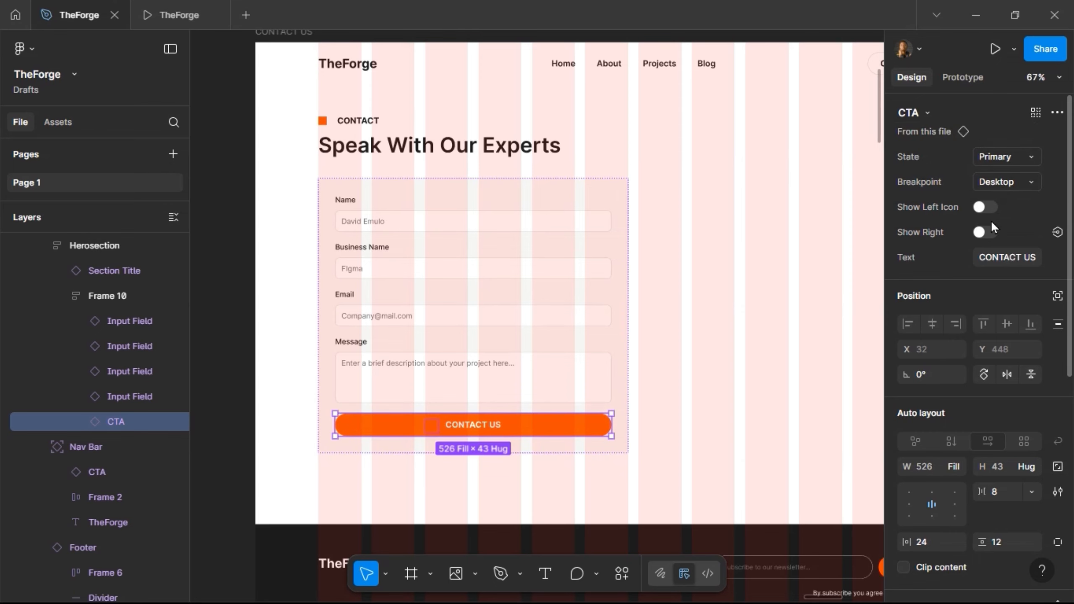
click(990, 233)
click(1013, 206)
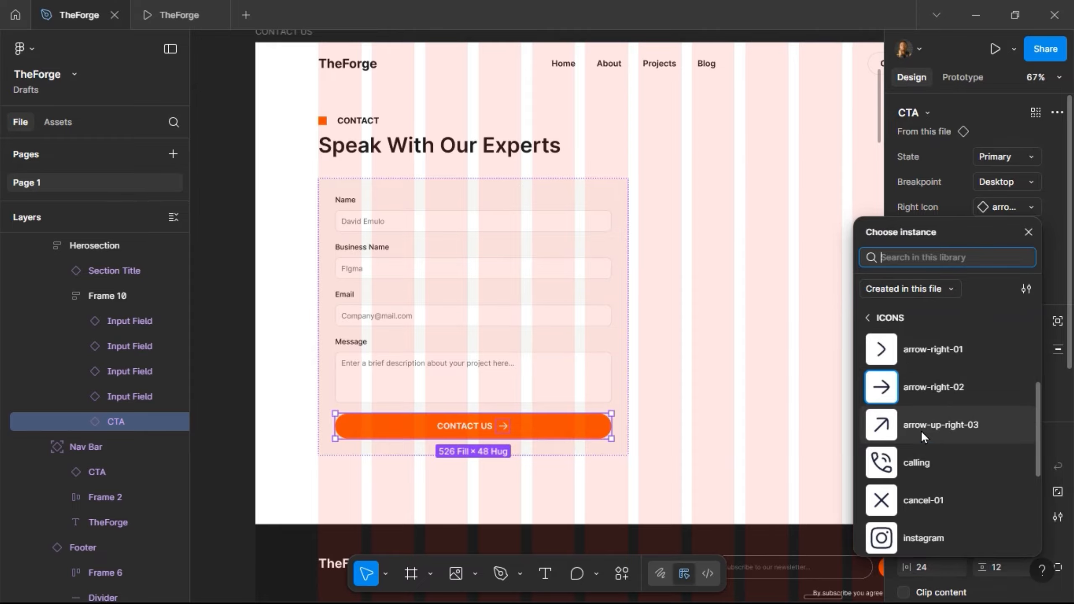
click(922, 431)
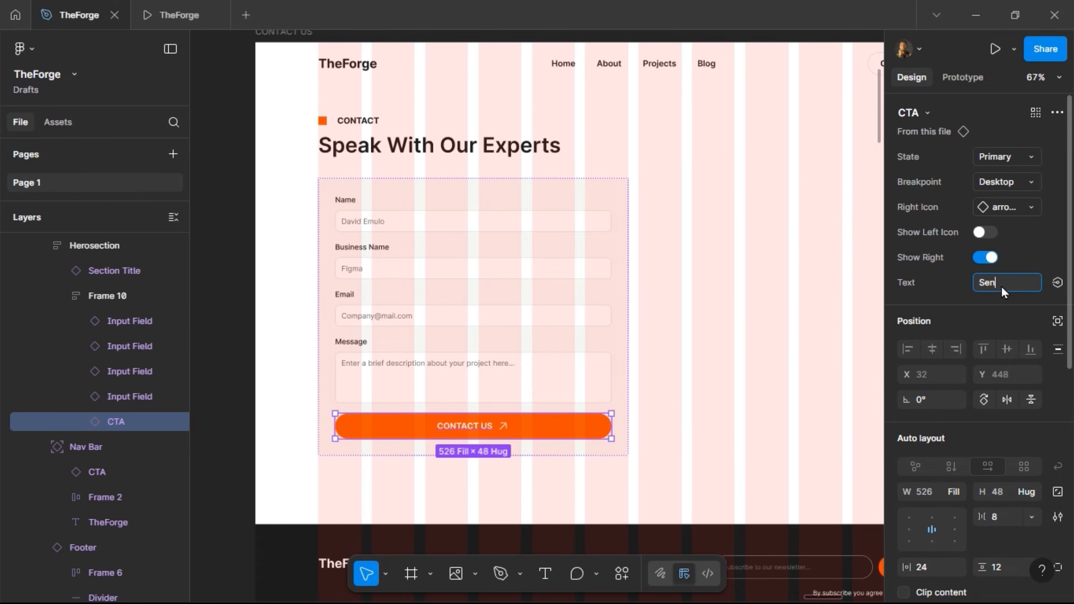
- Change the button label to 'Send Message'
click(1001, 286)
text(Send Message)
key(Return)
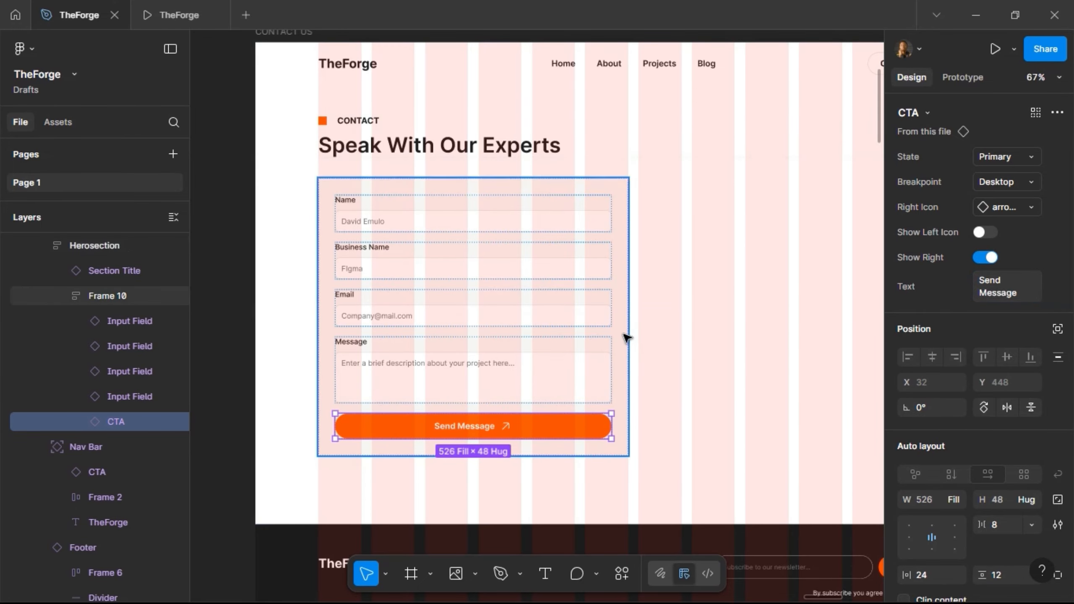
key(Escape)
- Wrap the Name, Business Name, Email and Message fields in their own auto-layout frame
click(507, 365)
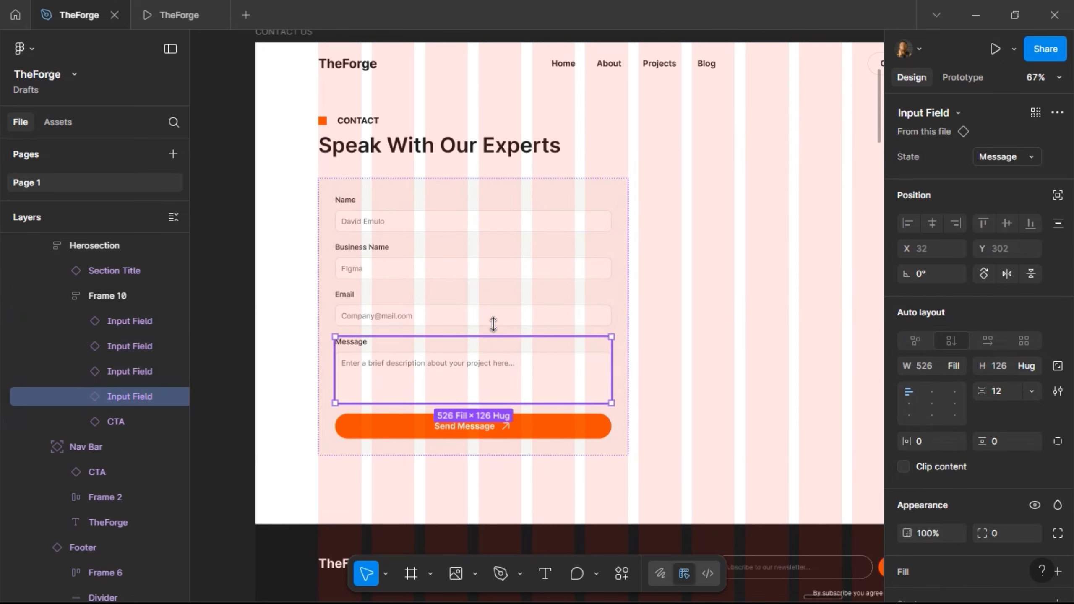
shift+click(495, 316)
shift+click(501, 270)
shift+click(506, 219)
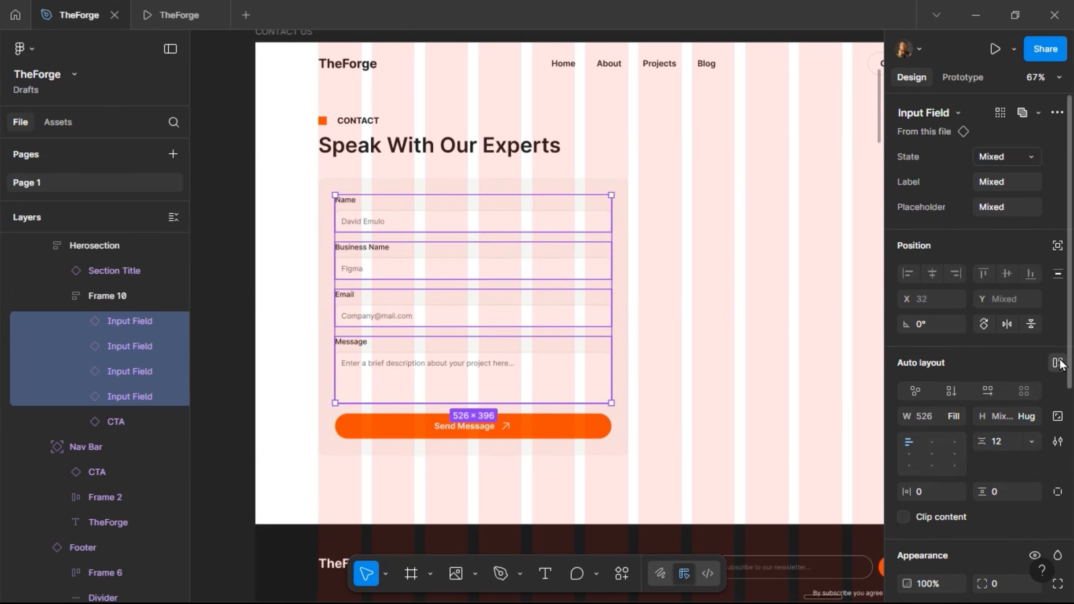
click(1059, 363)
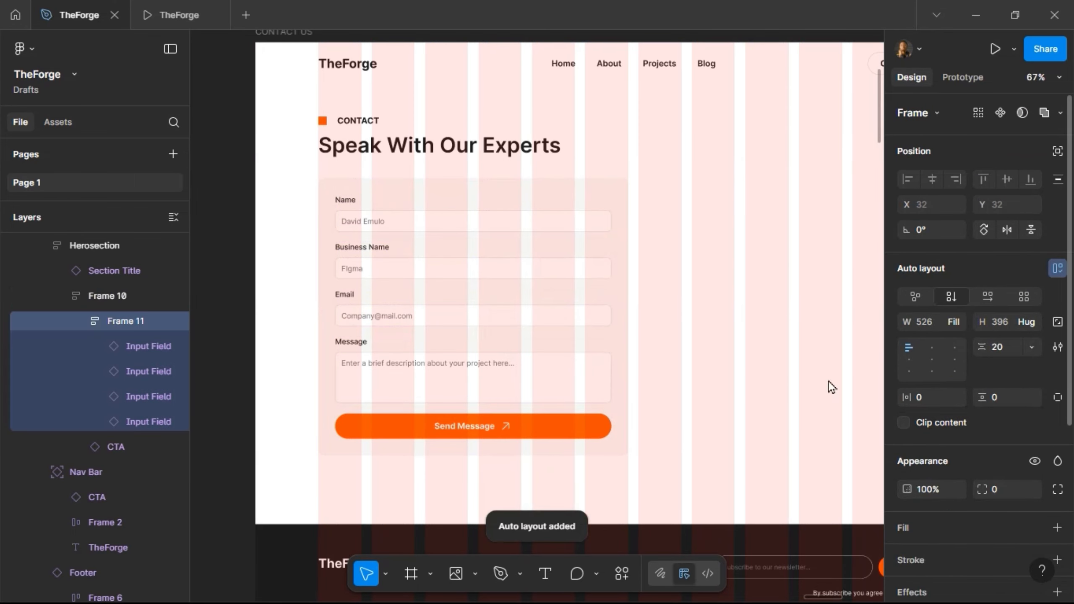
- Set the form card's gap to 40 and view it in the prototype preview
click(626, 436)
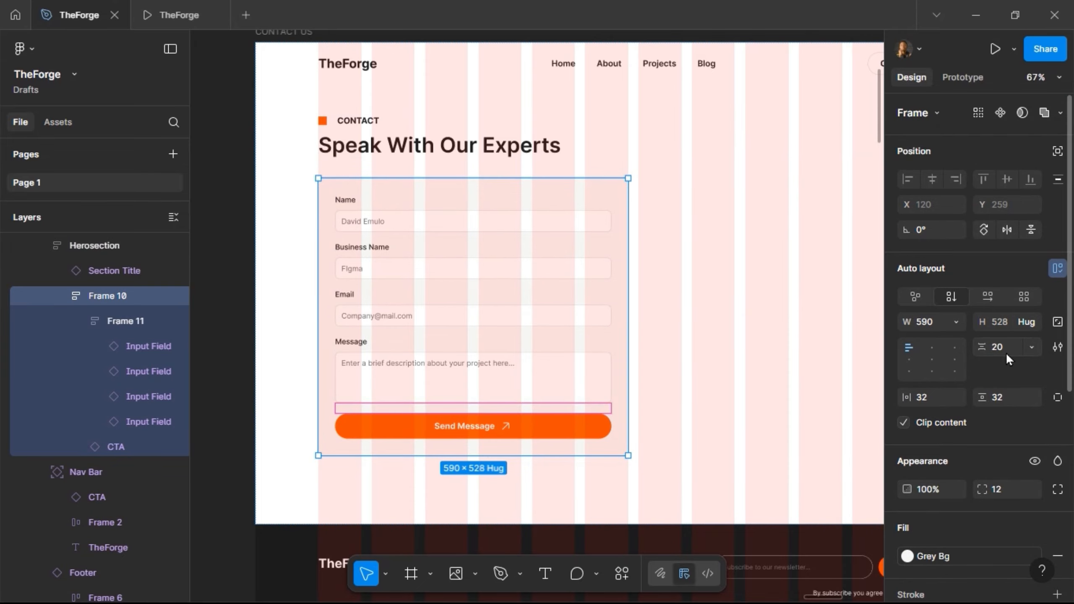
text(40)
key(Return)
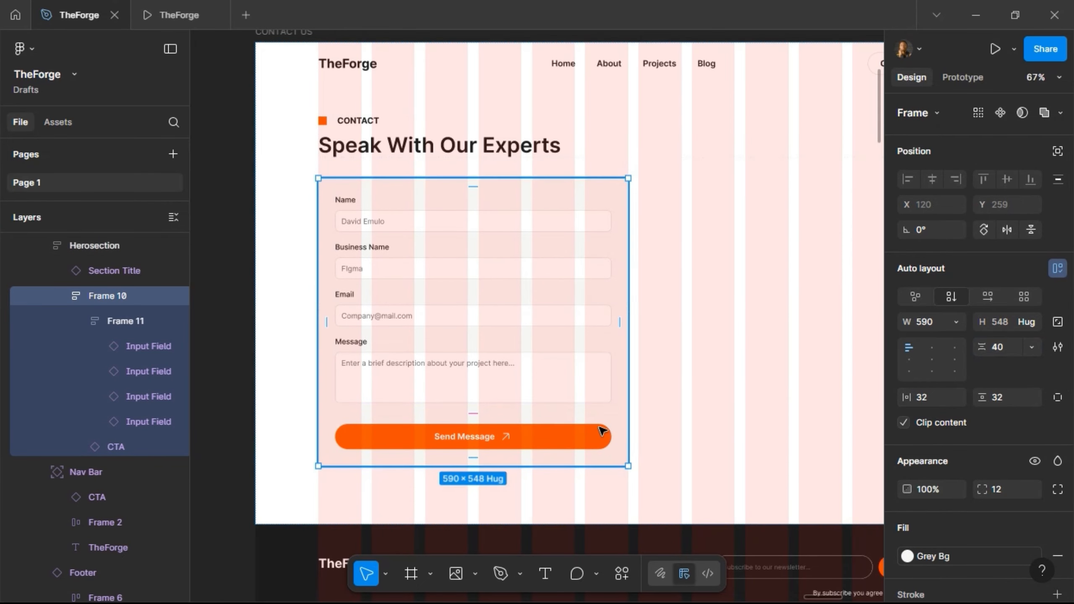
click(182, 18)
scroll(245, 243, down, 3)
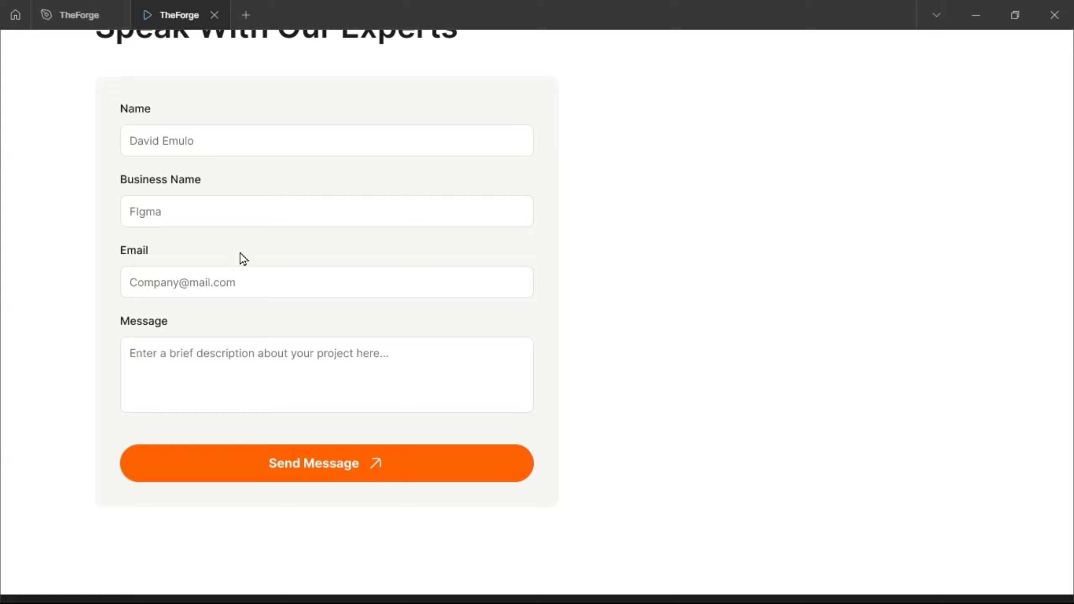
click(75, 21)
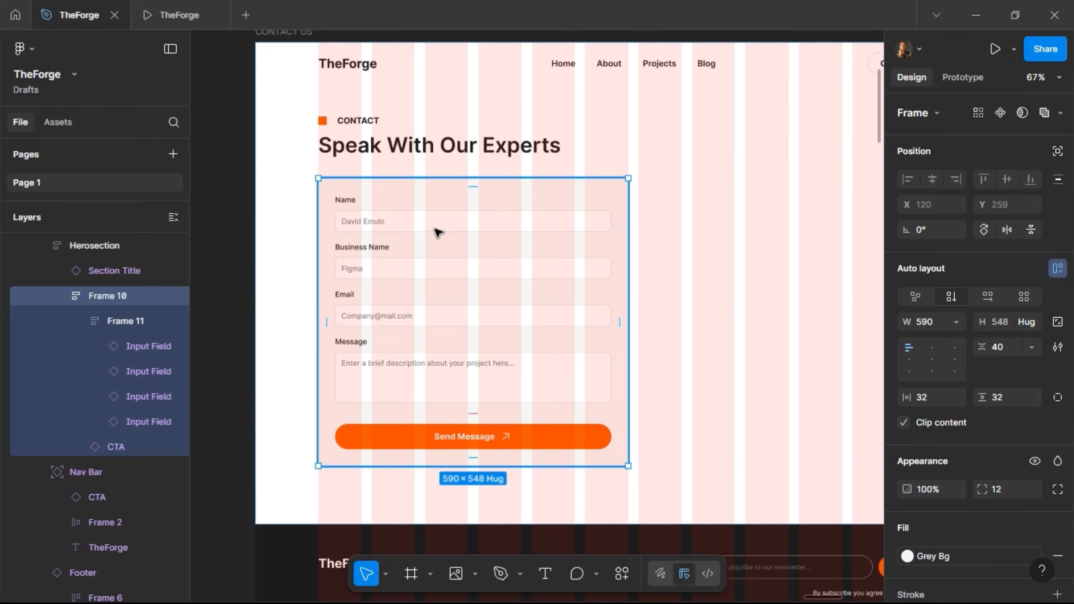
scroll(438, 232, right, 4)
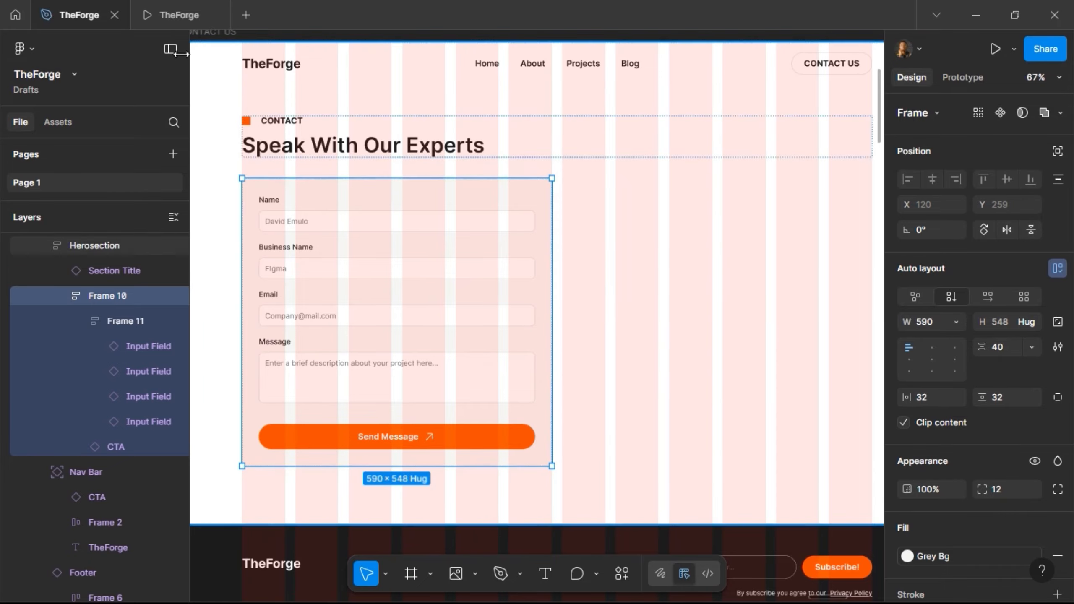
click(170, 17)
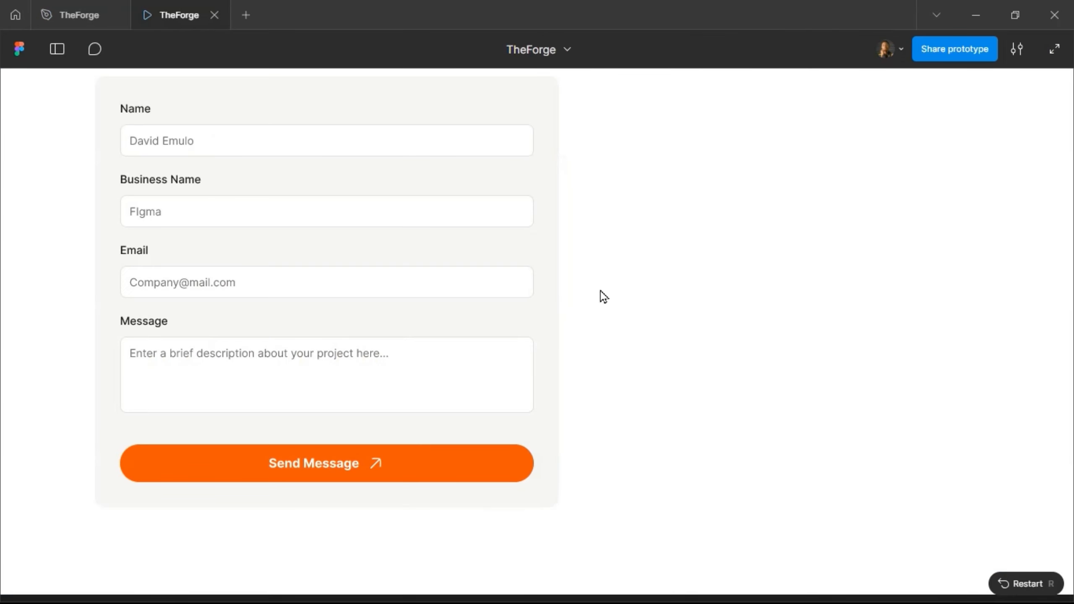
scroll(840, 288, up, 4)
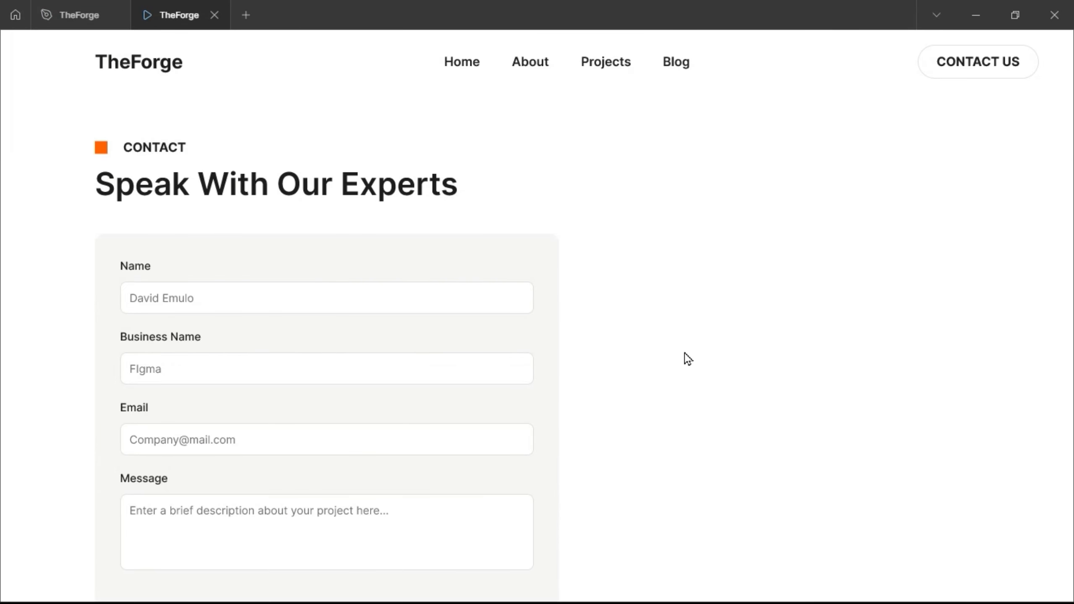
scroll(687, 356, down, 2)
scroll(744, 341, down, 8)
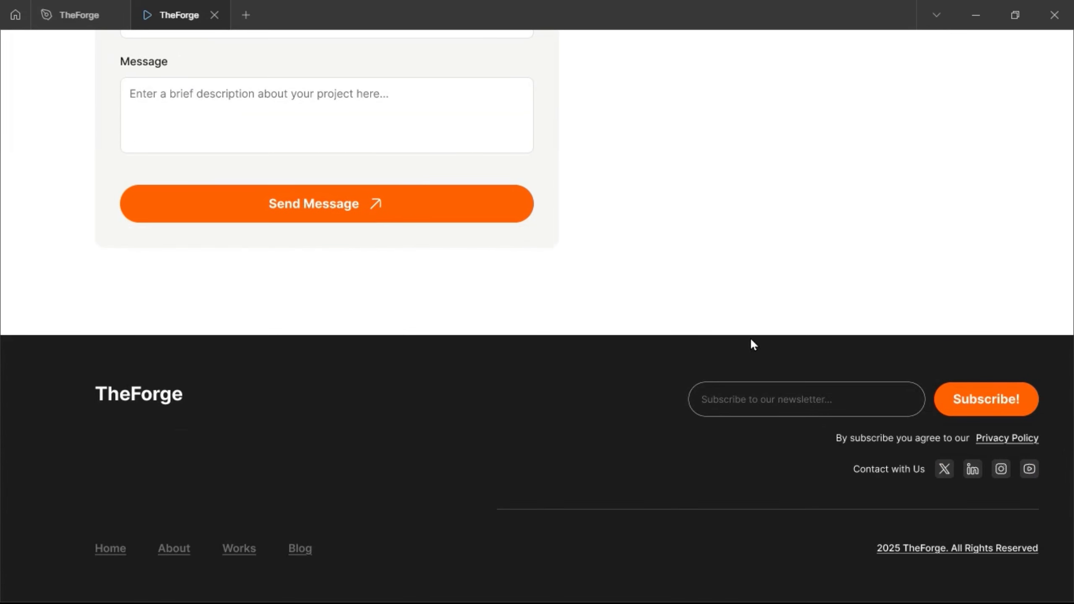
scroll(750, 340, up, 10)
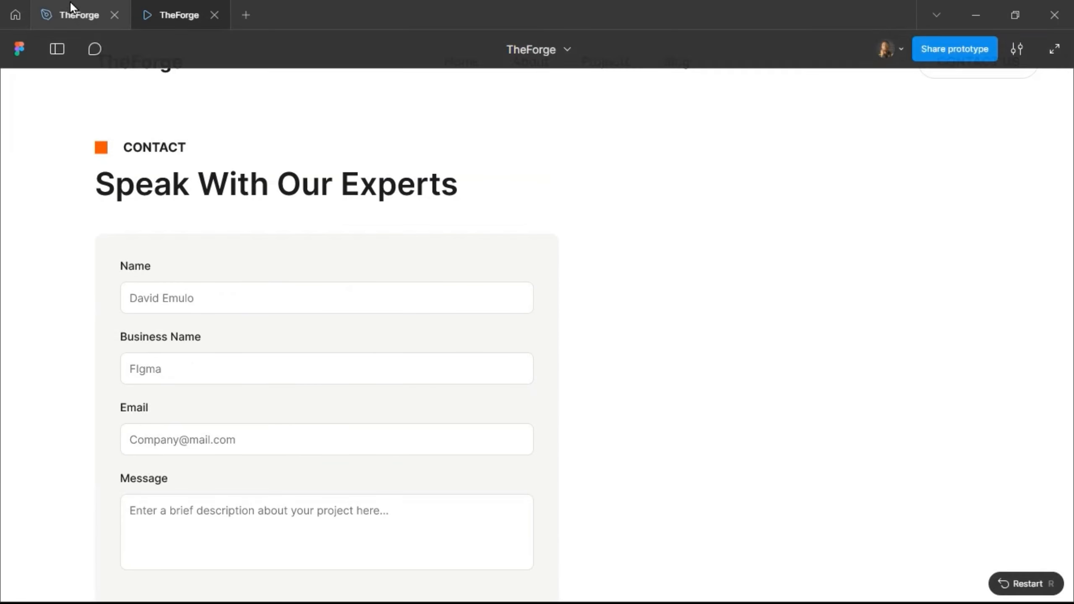
click(74, 14)
scroll(440, 253, right, 1)
- Inspect the placeholder text style of the Input component's Name field
scroll(442, 251, right, 8)
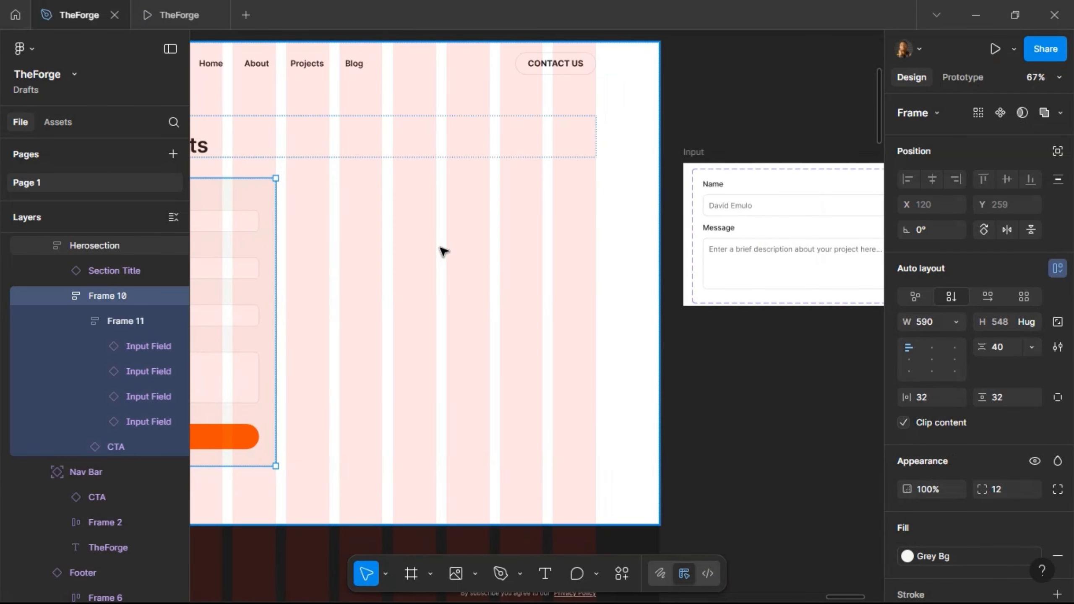
click(619, 207)
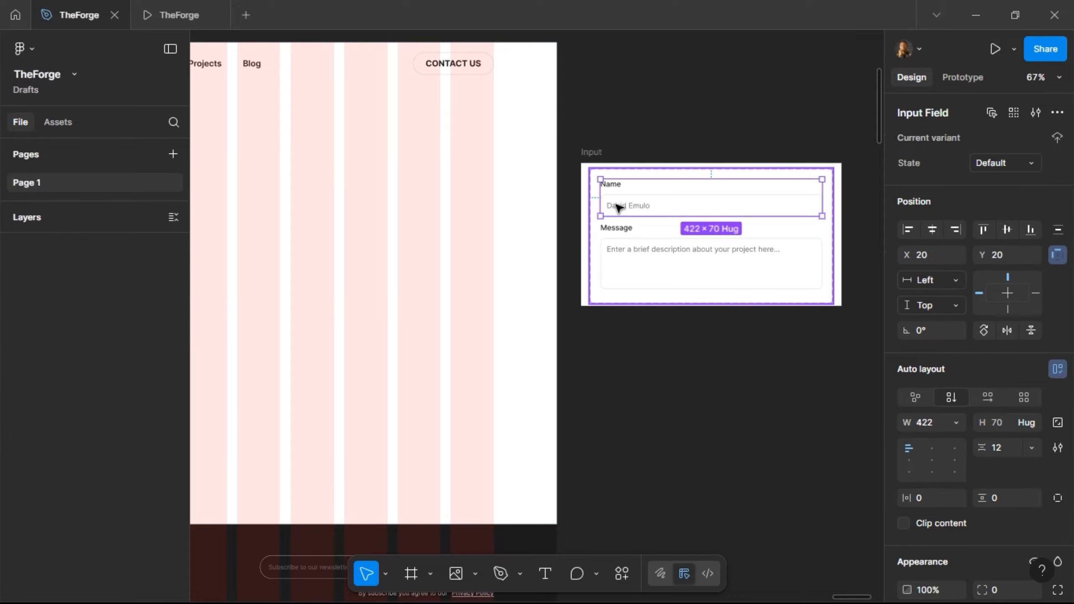
double_click(617, 206)
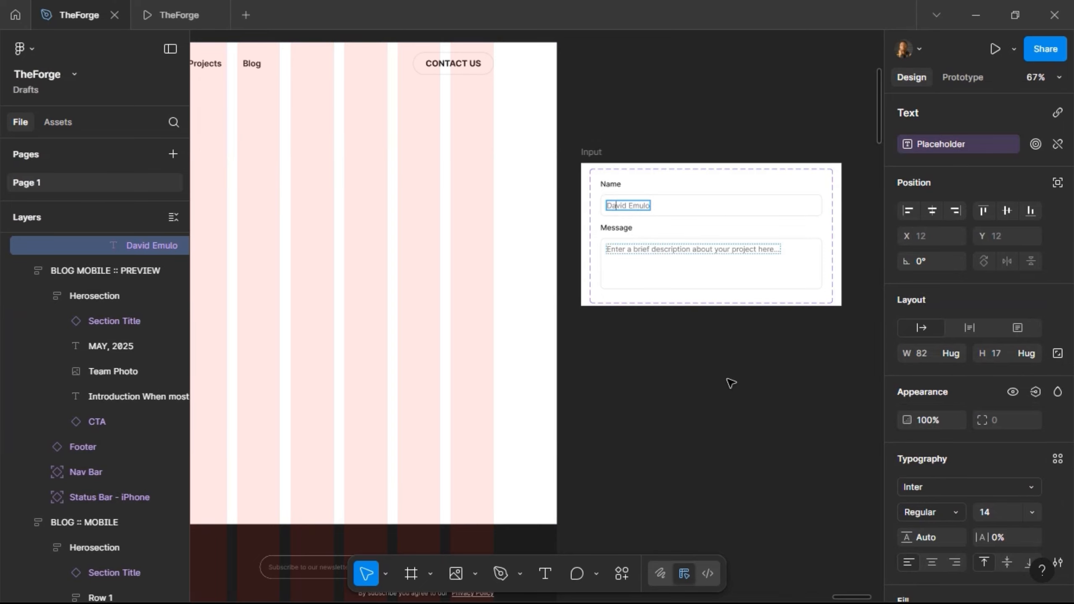
key(Escape)
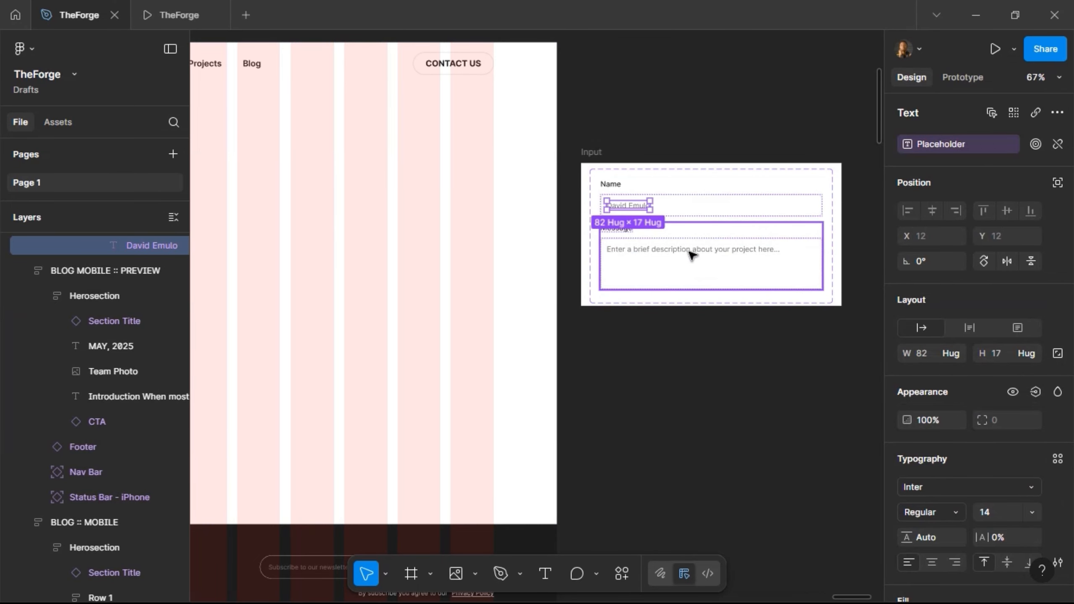
scroll(1004, 491, down, 4)
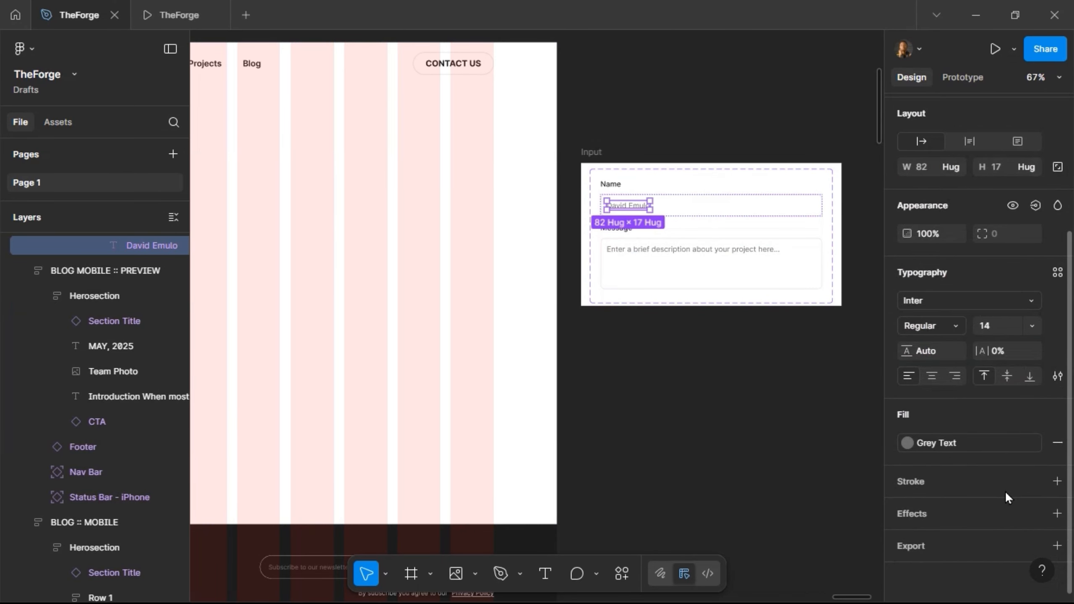
click(712, 369)
scroll(712, 367, left, 5)
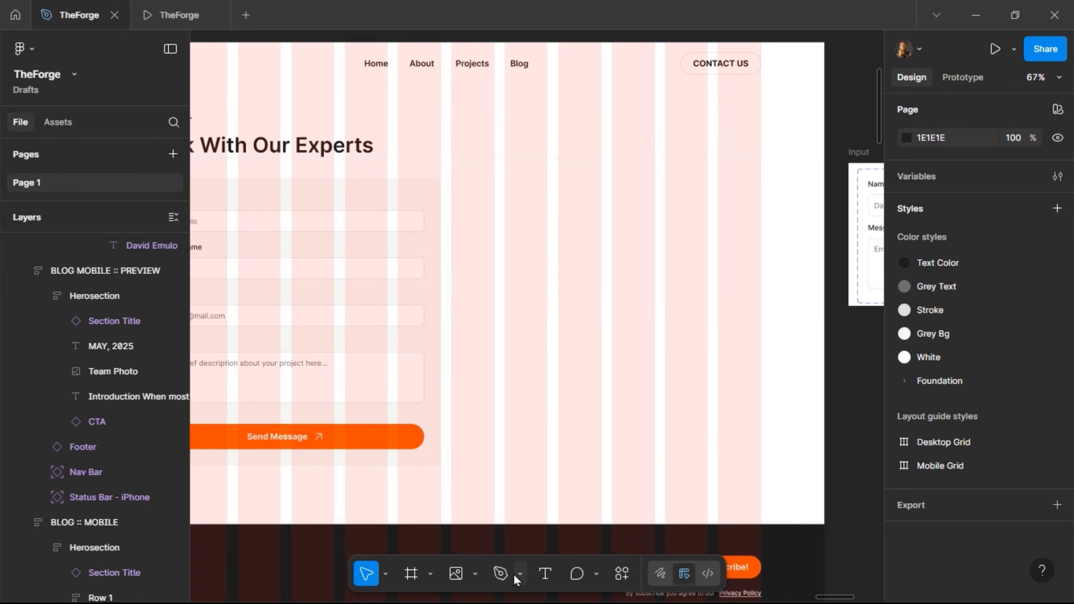
- Add a 'Phone Number' text layer below the Speak With Our Experts heading
key(t)
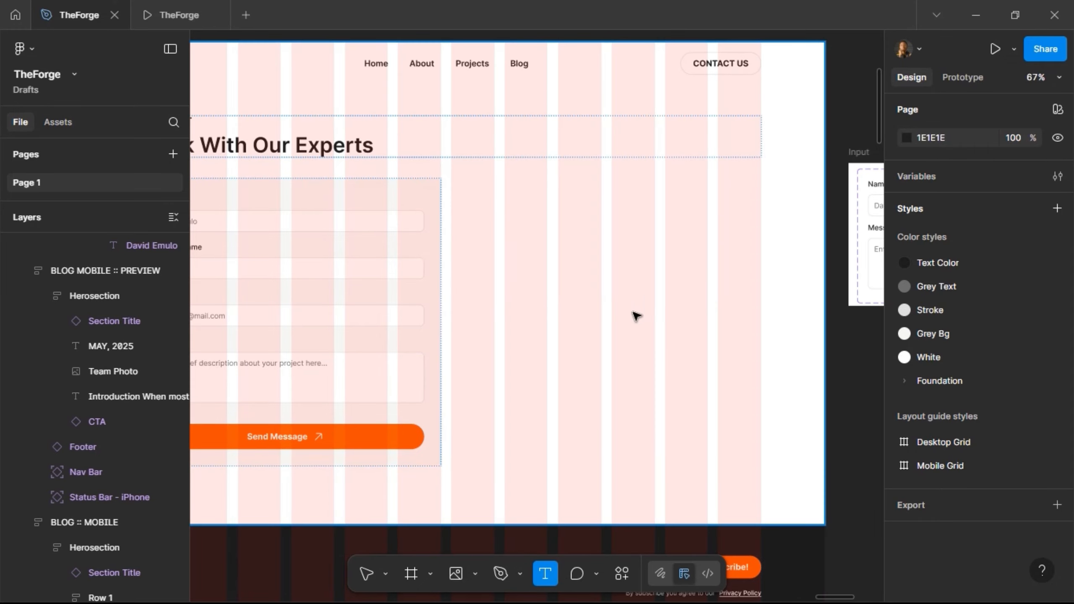
click(654, 315)
key(Escape)
scroll(655, 319, left, 3)
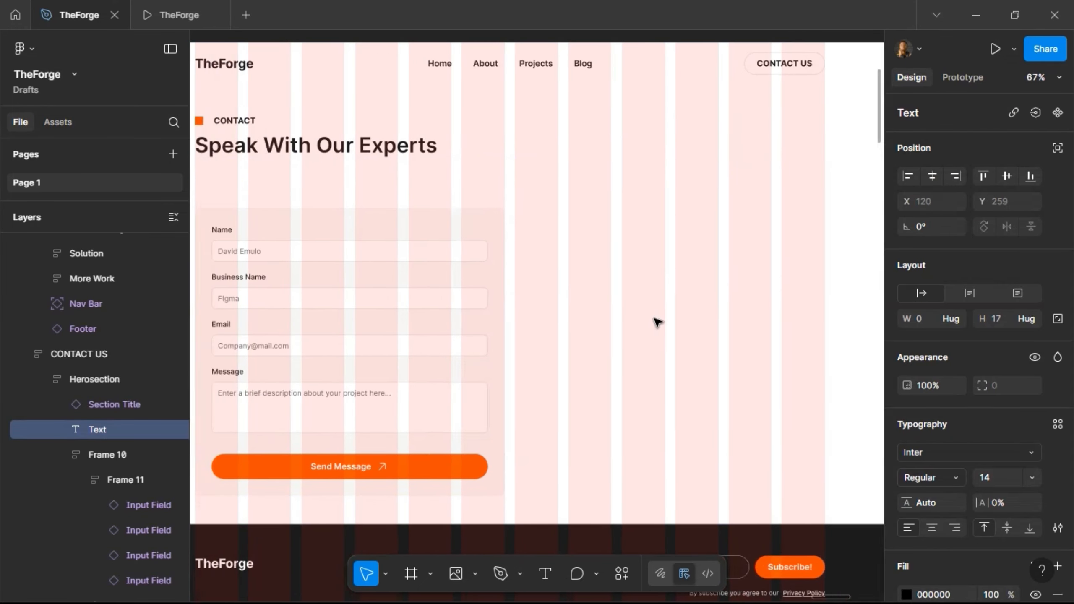
scroll(656, 323, left, 3)
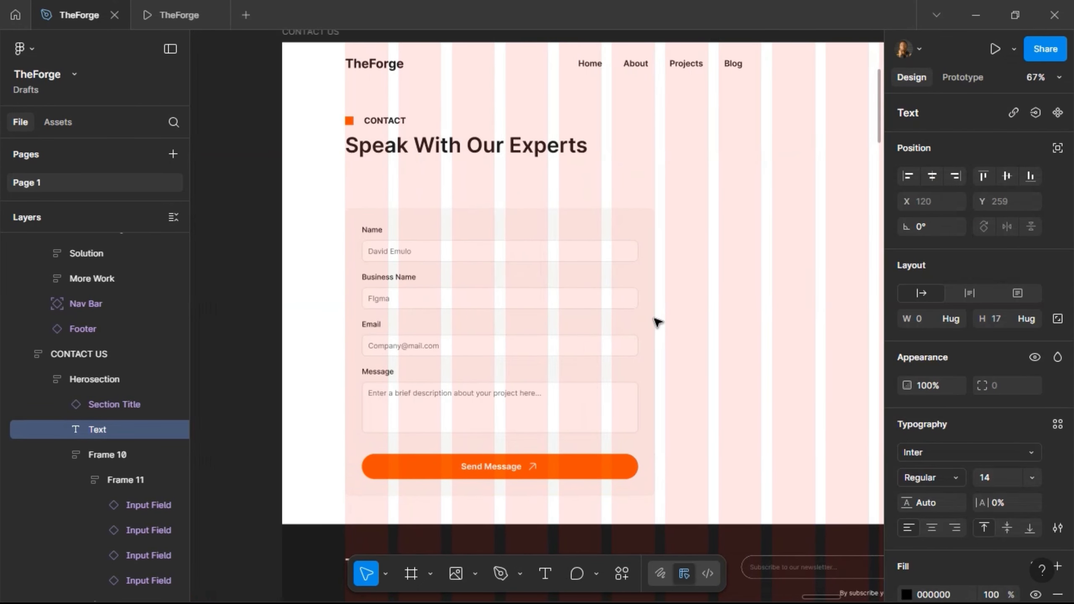
text(Phone Number)
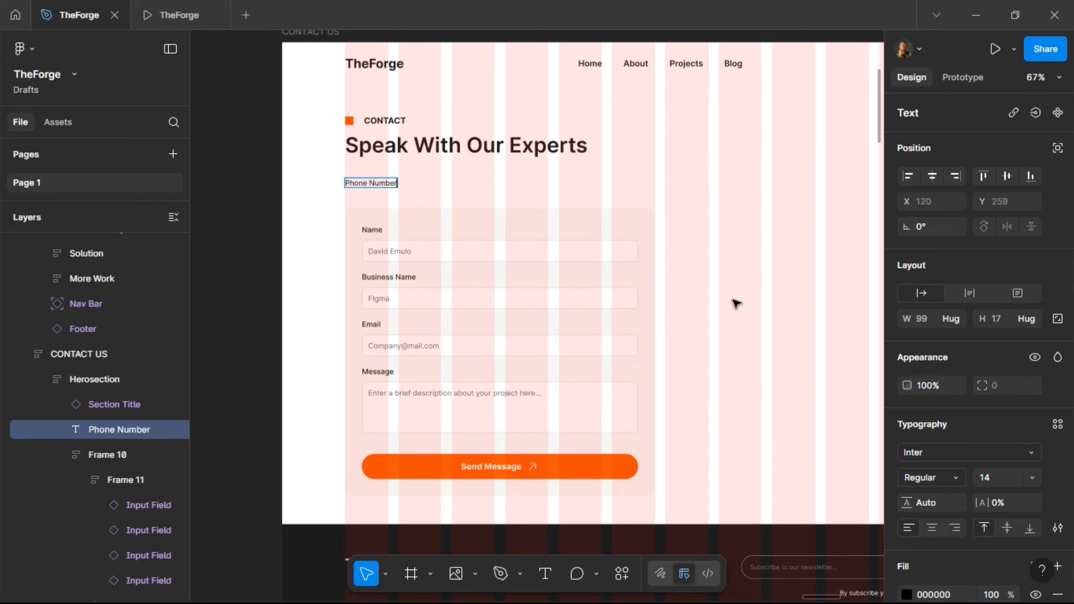
- Make the Phone Number label Semi Bold
key(Escape)
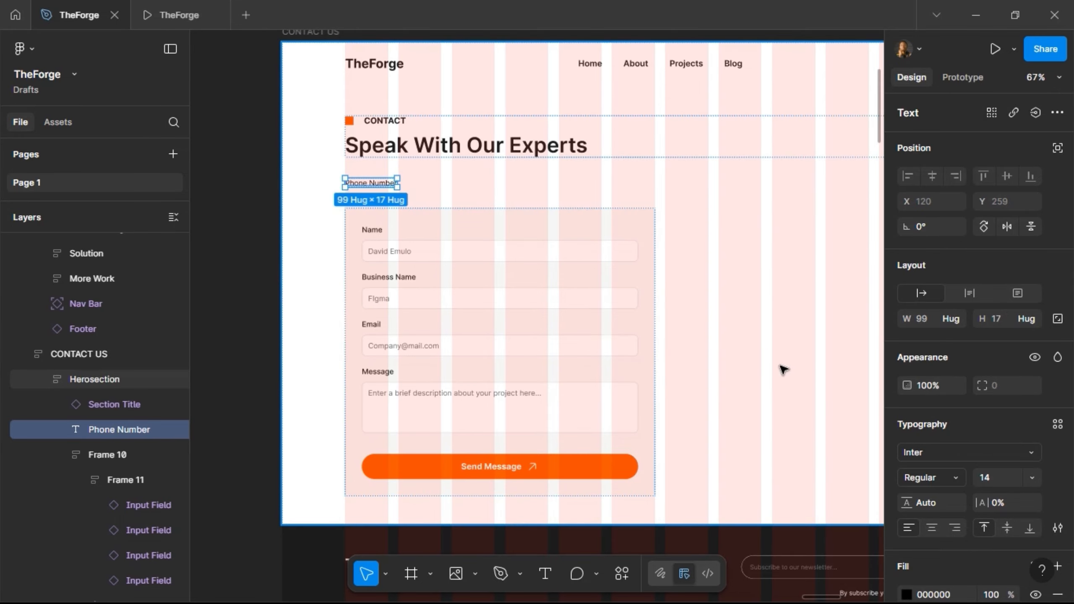
click(998, 479)
click(942, 473)
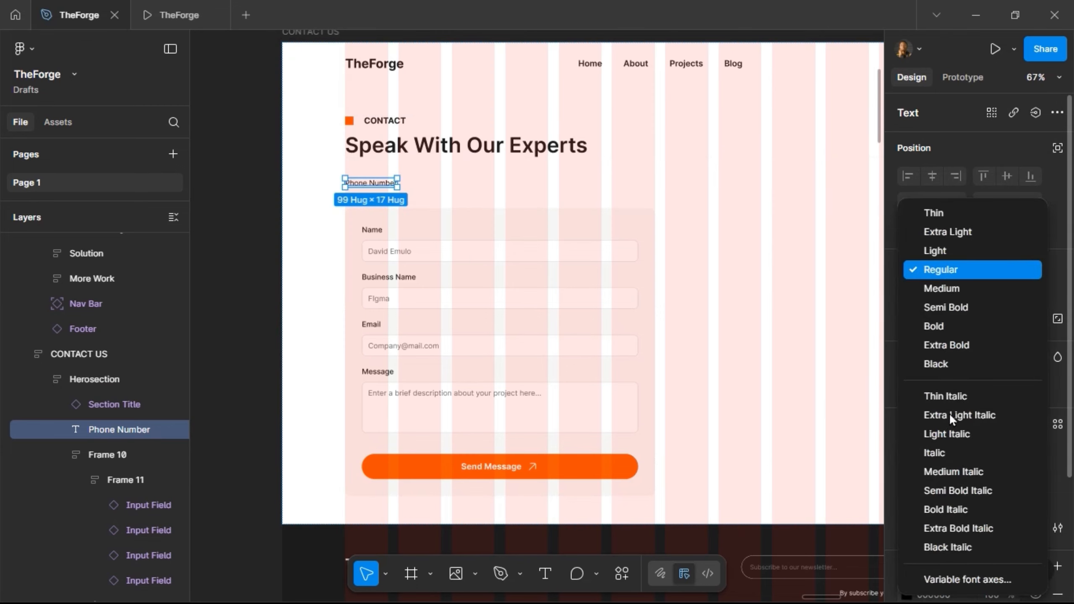
click(973, 314)
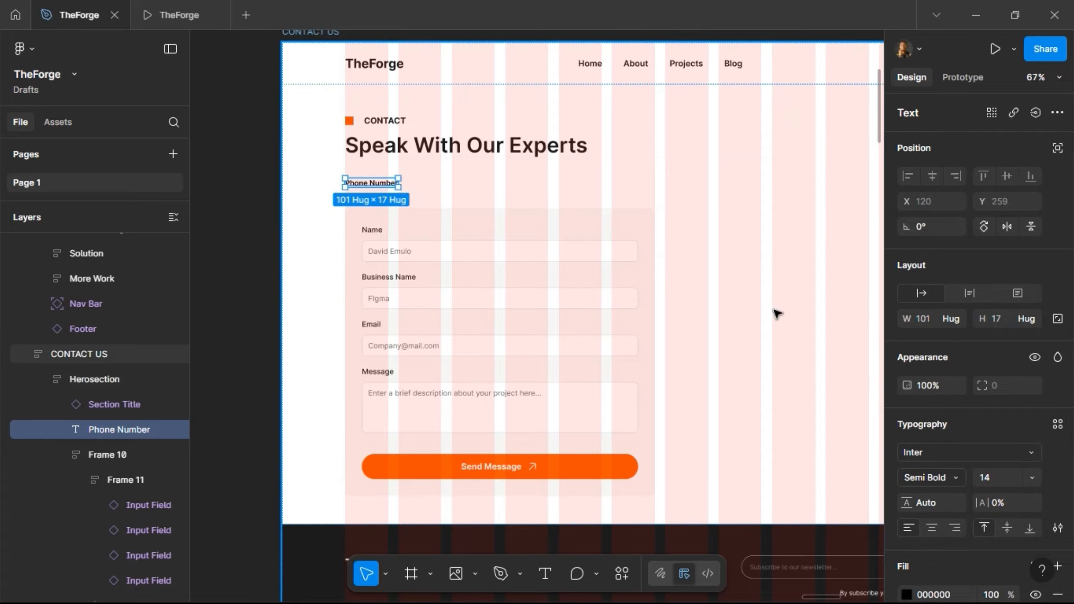
- Duplicate the label and change the copy to '+234 XXX XXX XXX'
key(ctrl+d)
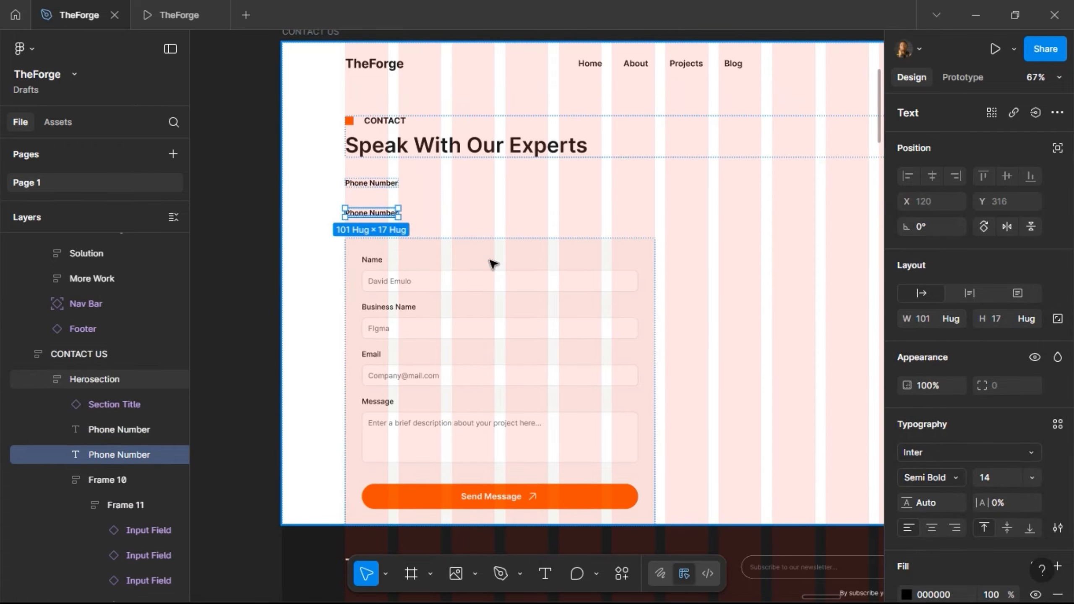
double_click(372, 212)
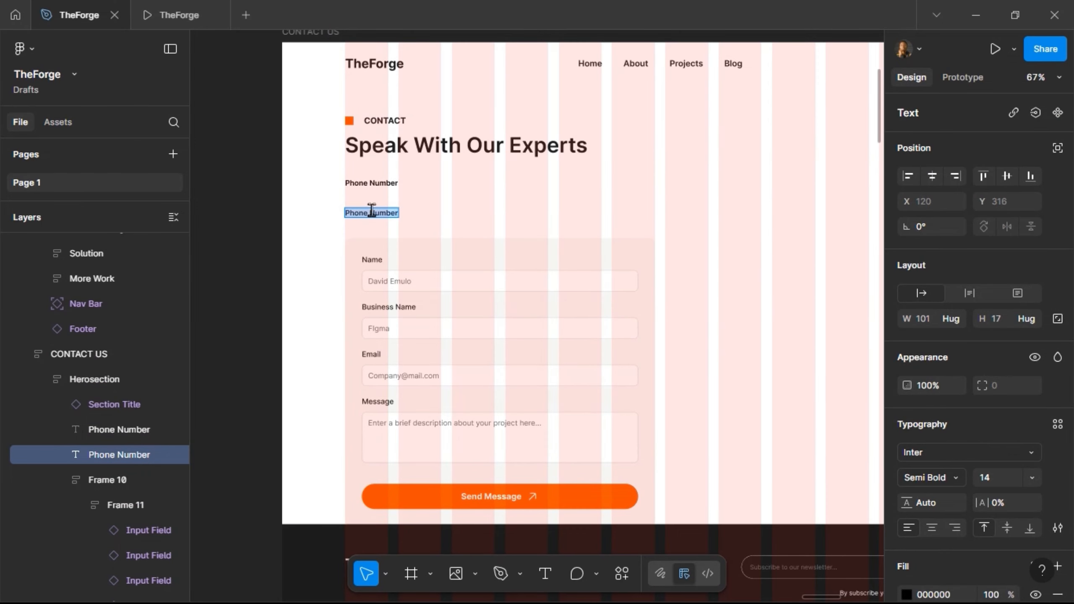
text(+)
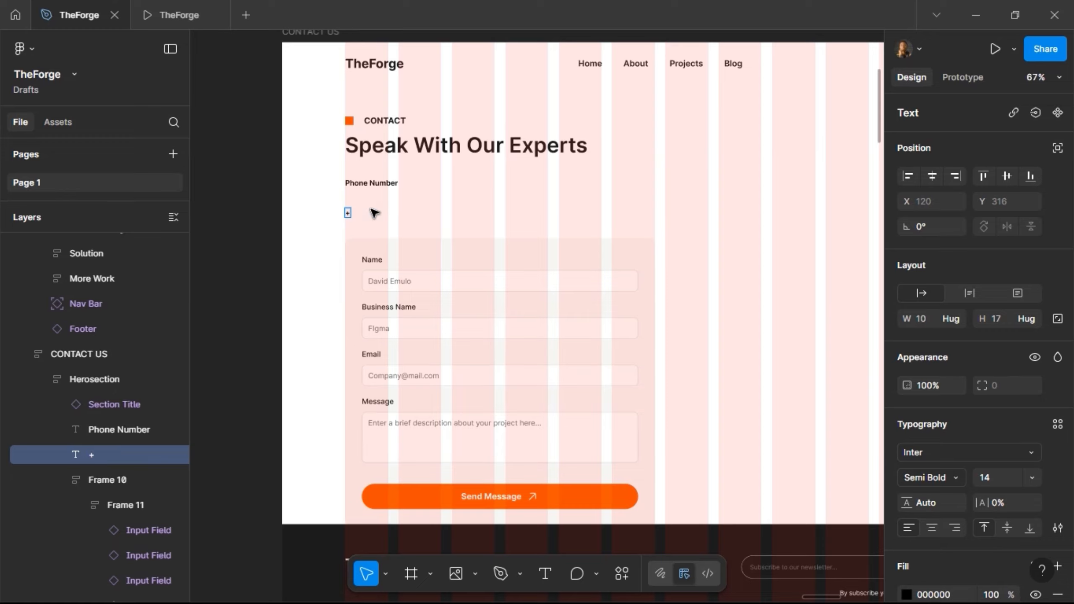
text(234 XXX)
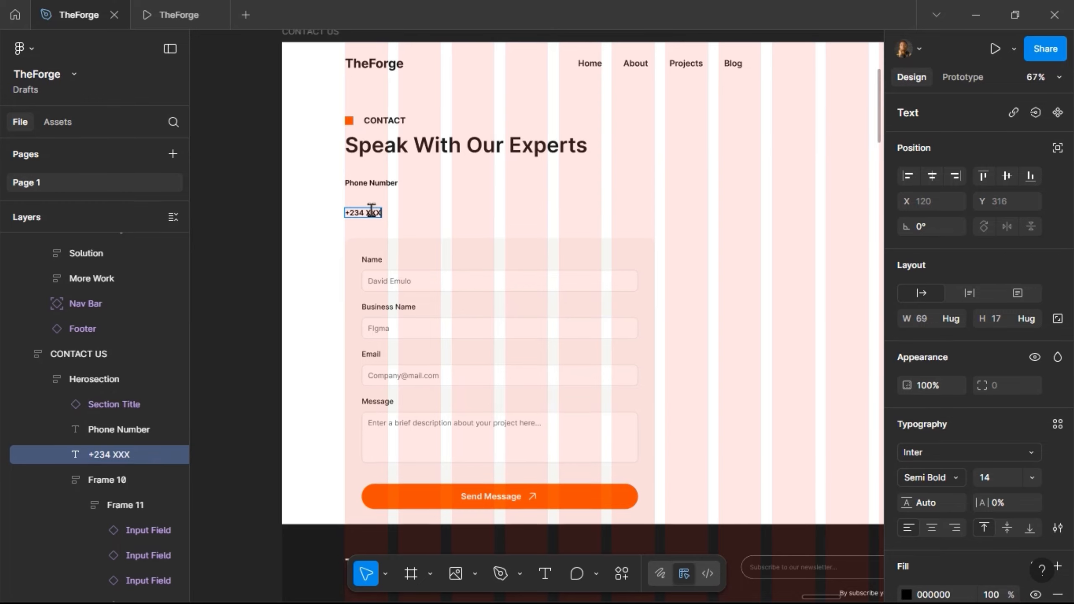
text( XXX XXX)
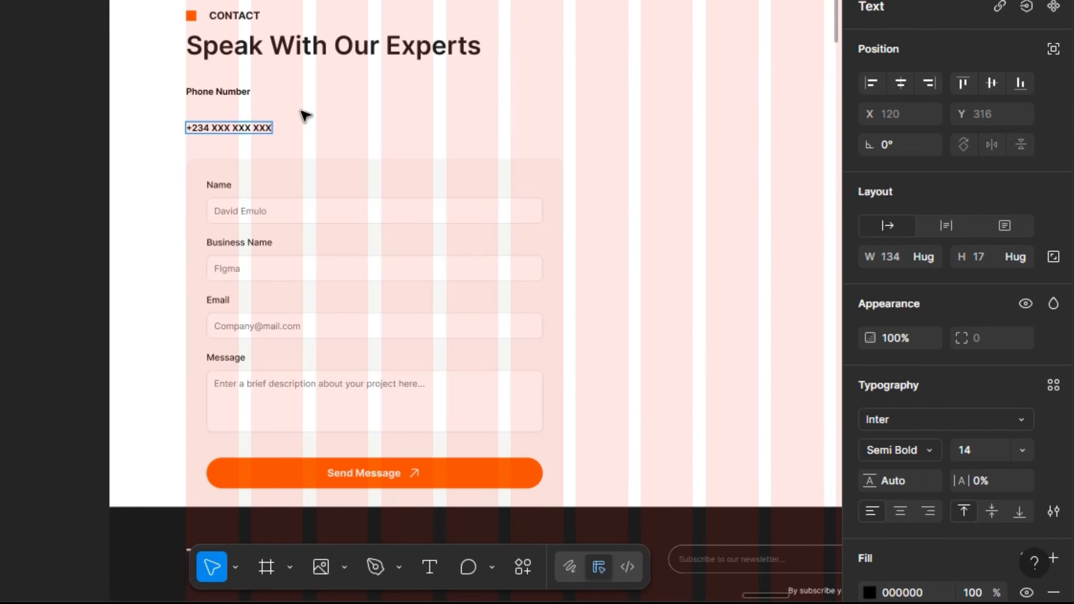
key(Escape)
- Give the phone number Grey Text colour and Regular weight, then select it with the label
scroll(947, 491, down, 4)
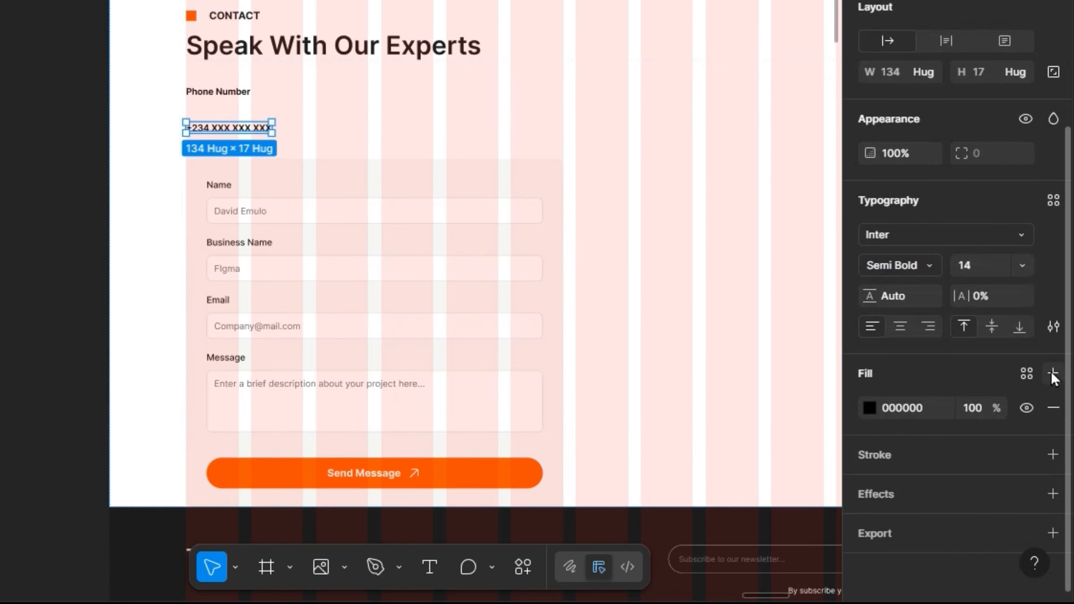
click(1027, 373)
click(743, 359)
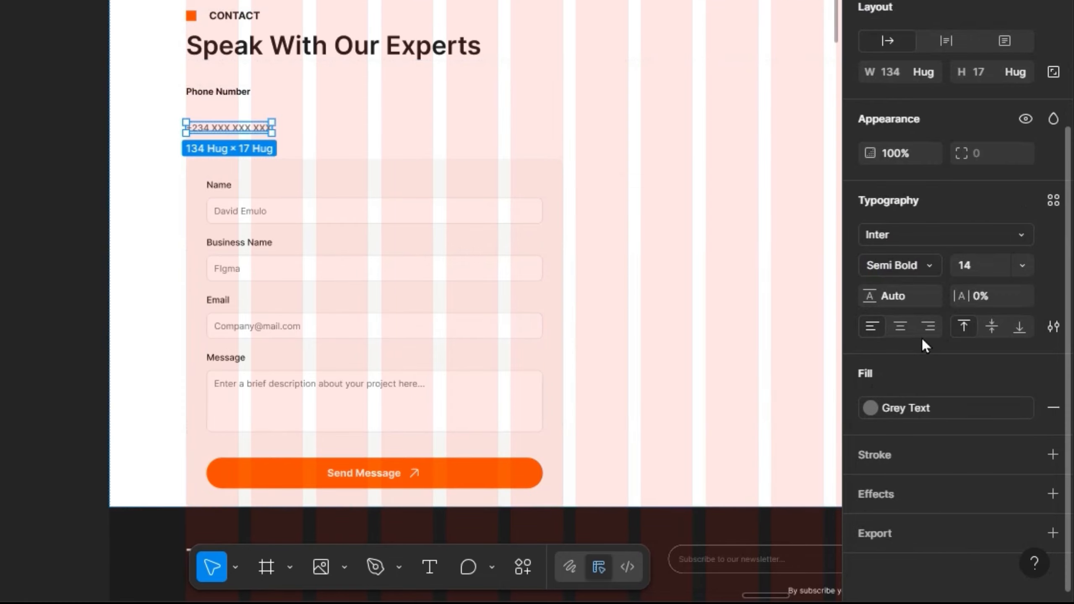
click(930, 266)
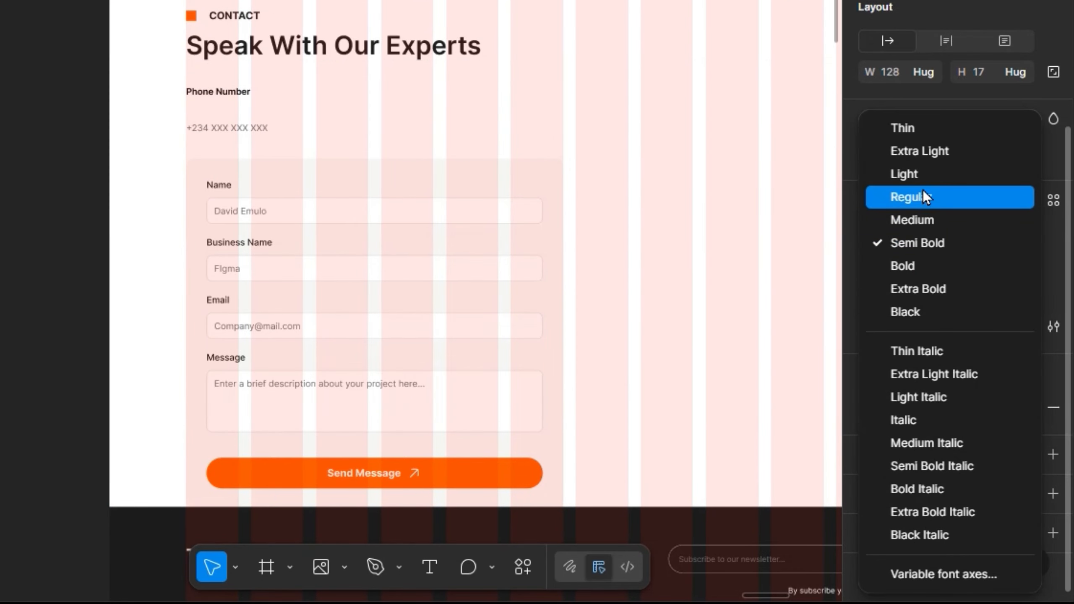
click(924, 197)
shift+click(237, 92)
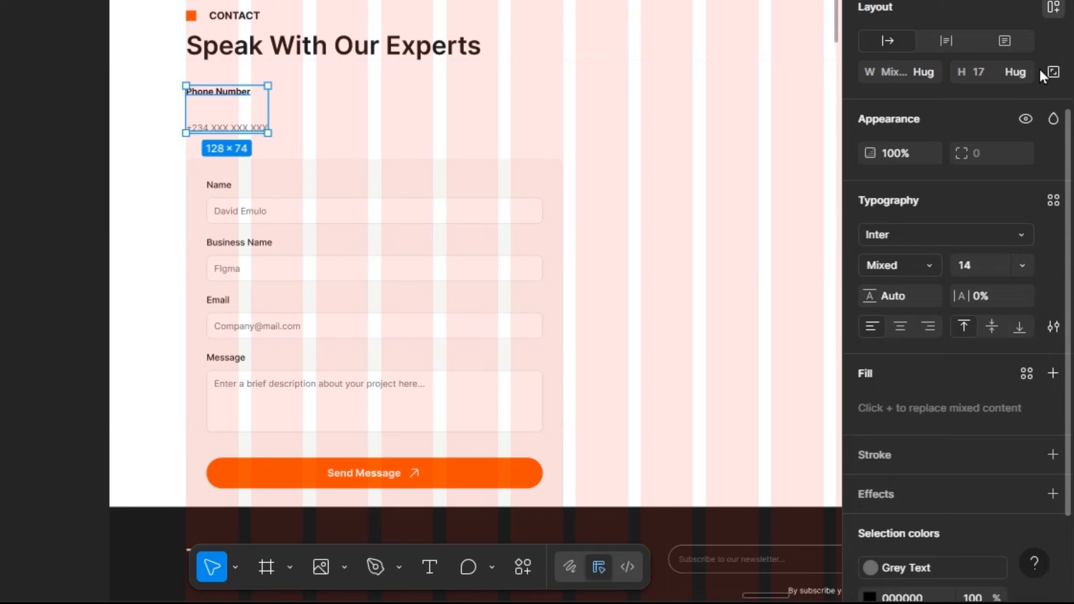
- Stack the Phone Number label and number in an auto layout with 12 spacing
key(shift+a)
click(985, 103)
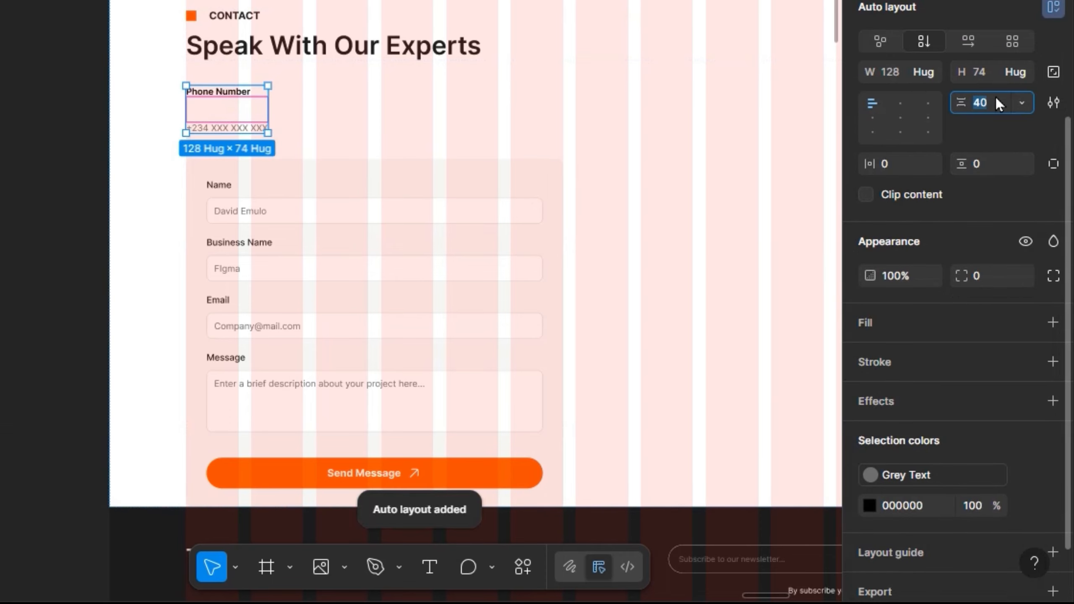
text(12)
key(Return)
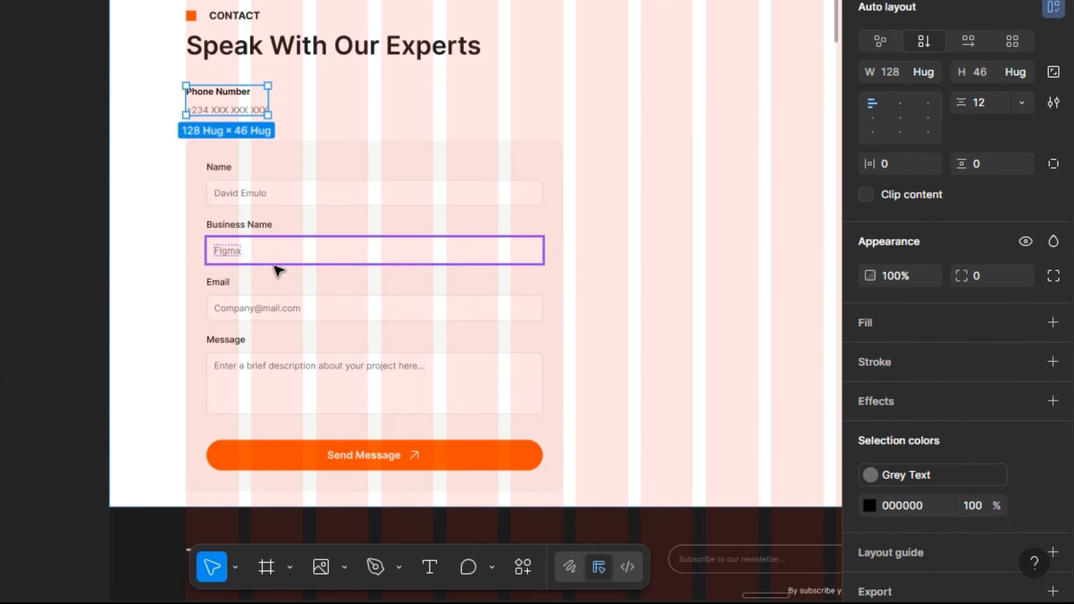
- Duplicate the phone group into a column and lay it side by side with the form card
key(ctrl+d)
shift+click(230, 102)
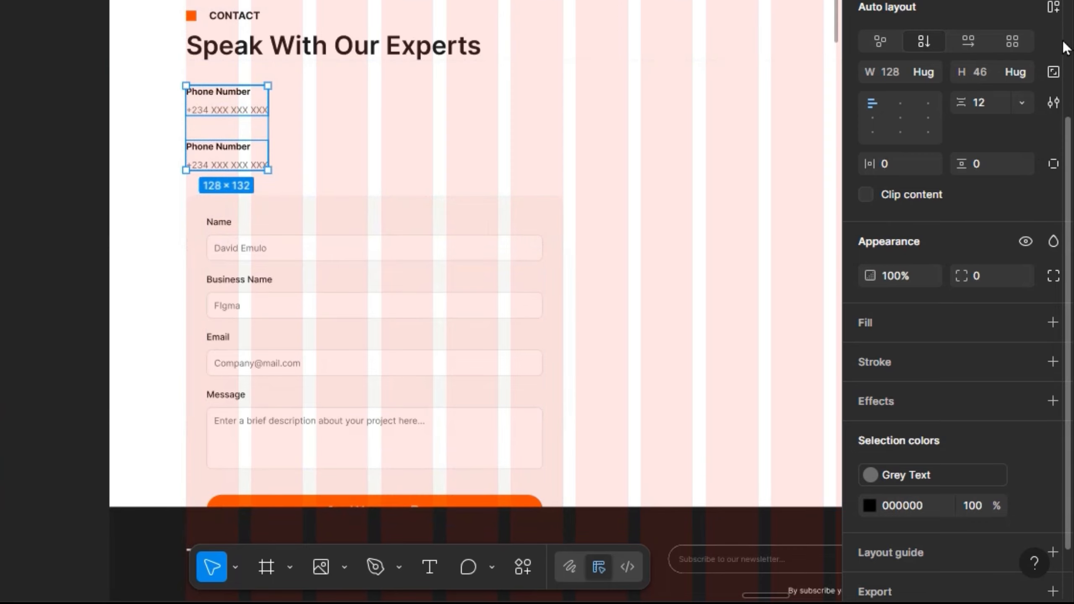
click(1052, 8)
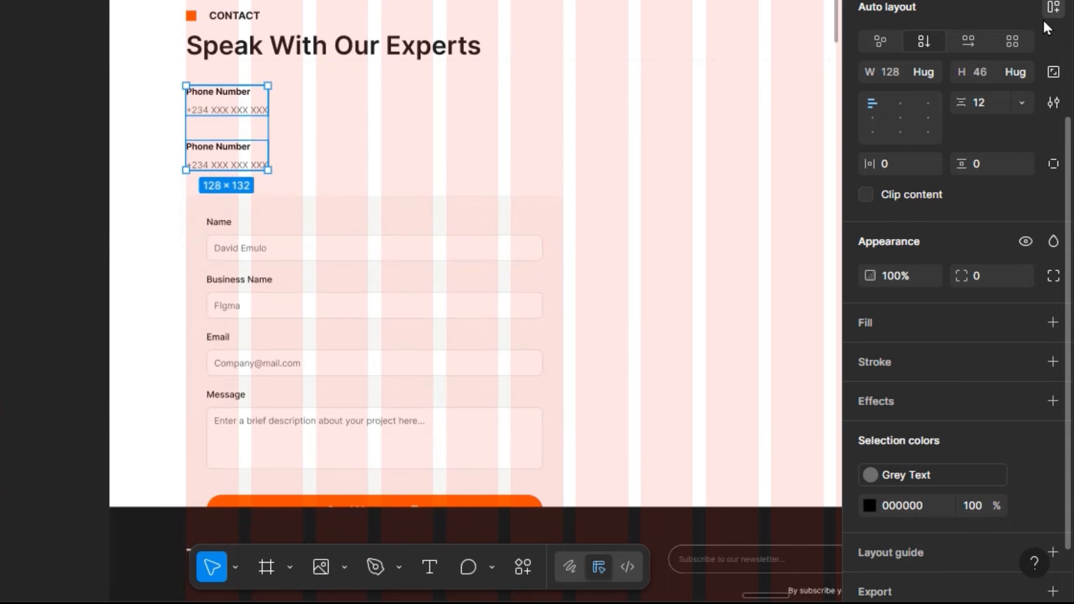
shift+click(356, 262)
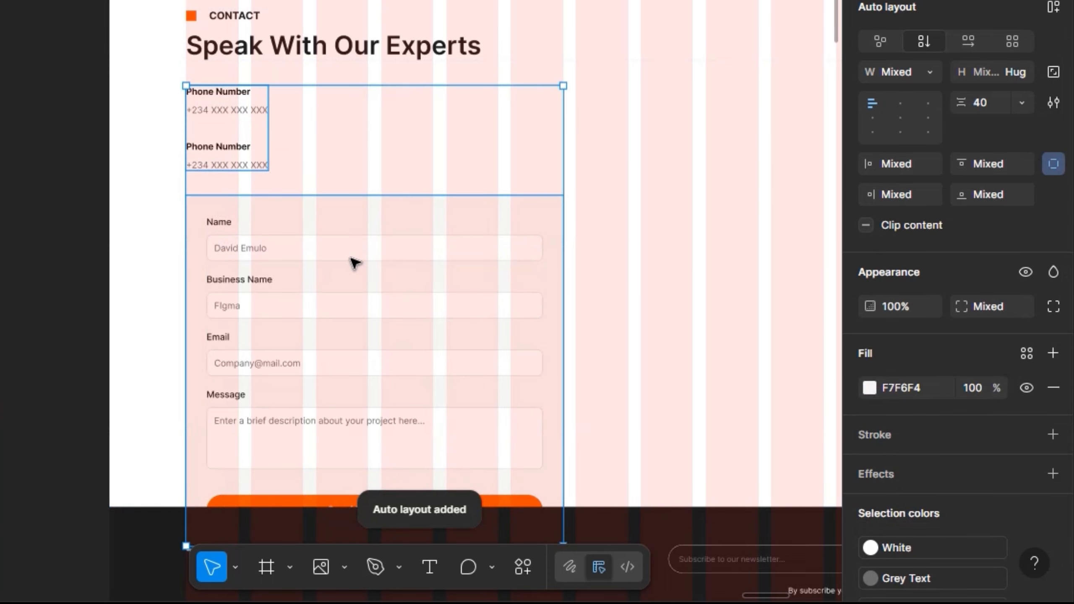
click(1053, 7)
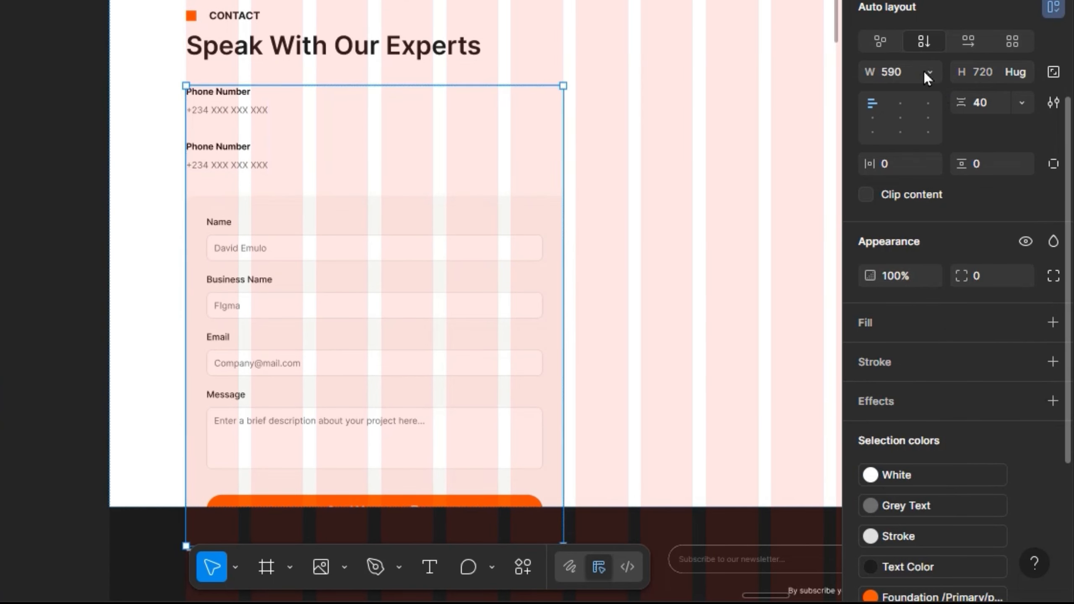
click(963, 43)
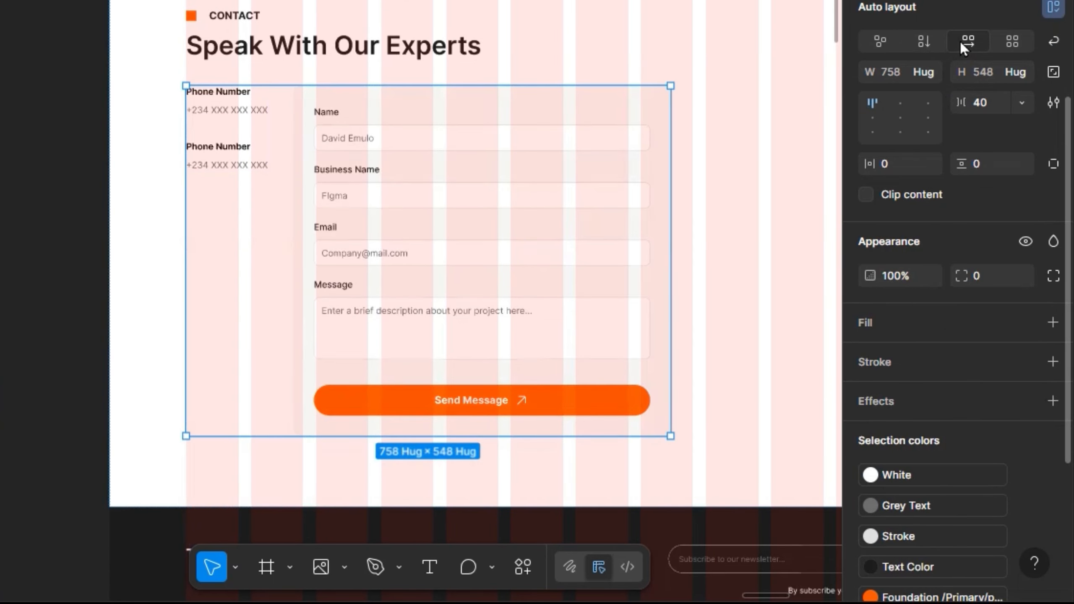
- Move the form card left of the phone column and make the row fill the page width
click(479, 225)
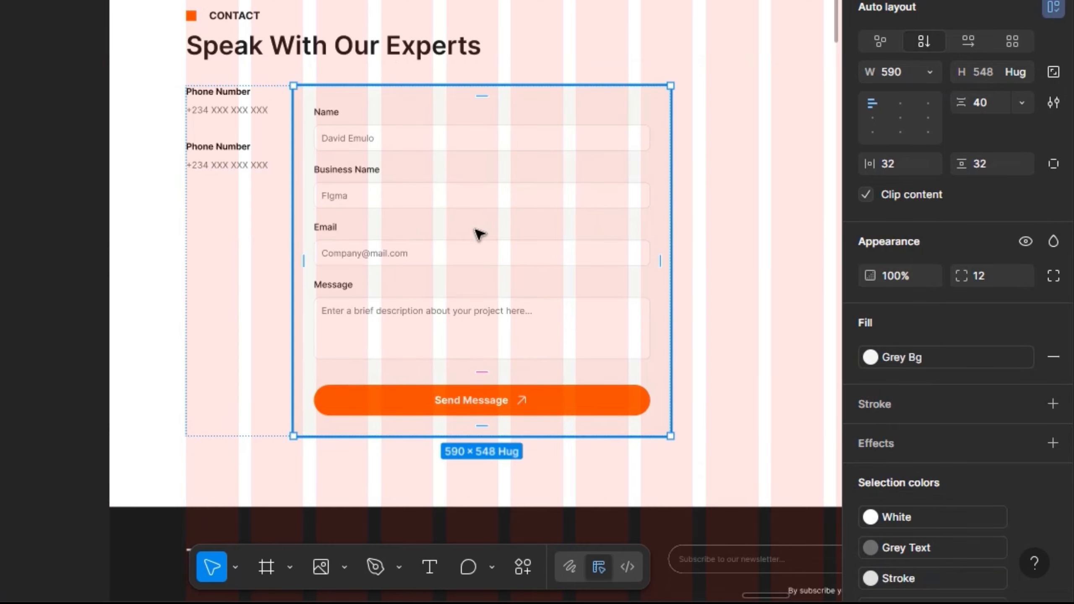
key(Left)
key(shift+Return)
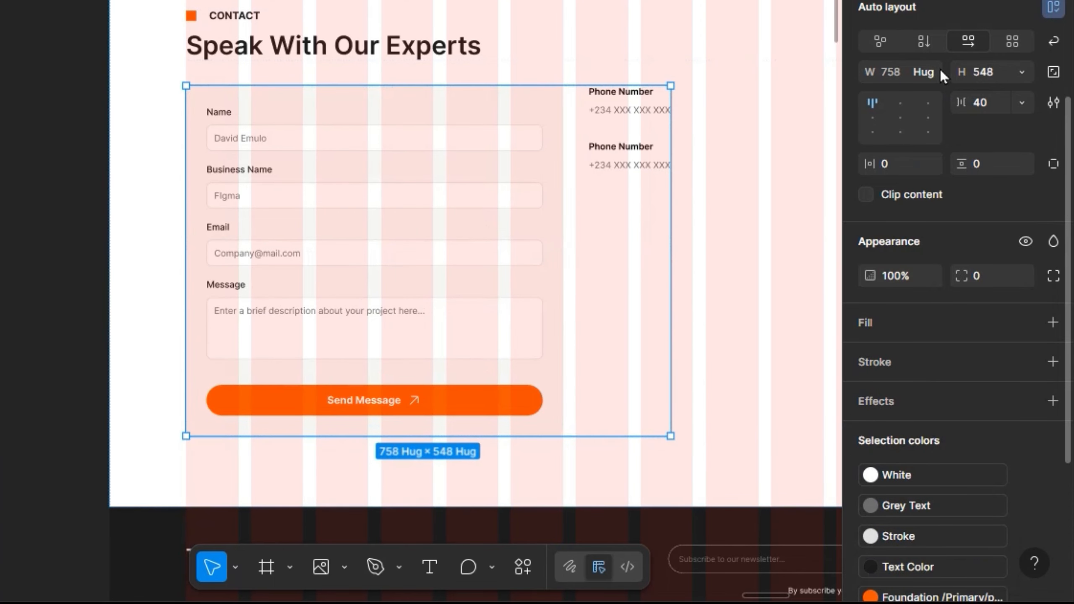
click(931, 73)
key(Return)
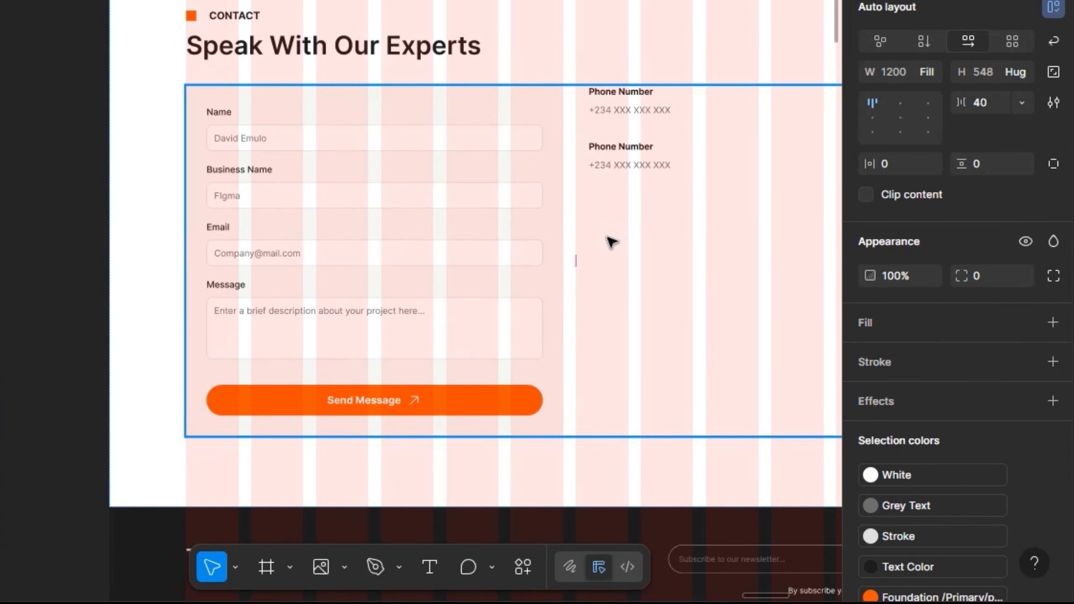
- Set a 120 gap between the form and the phone column, then preview the page
scroll(607, 243, right, 5)
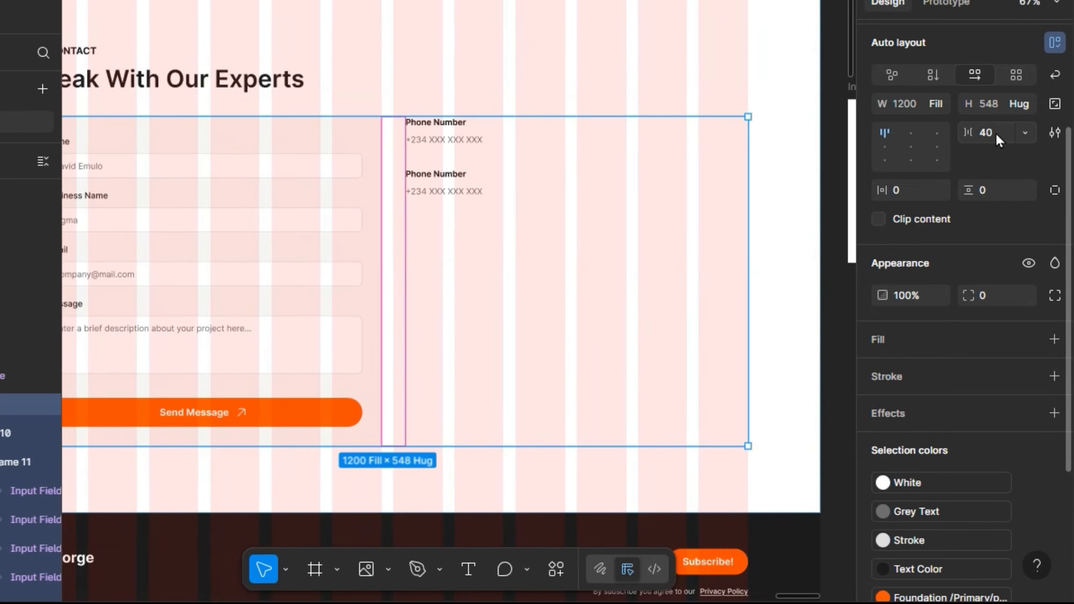
click(1000, 132)
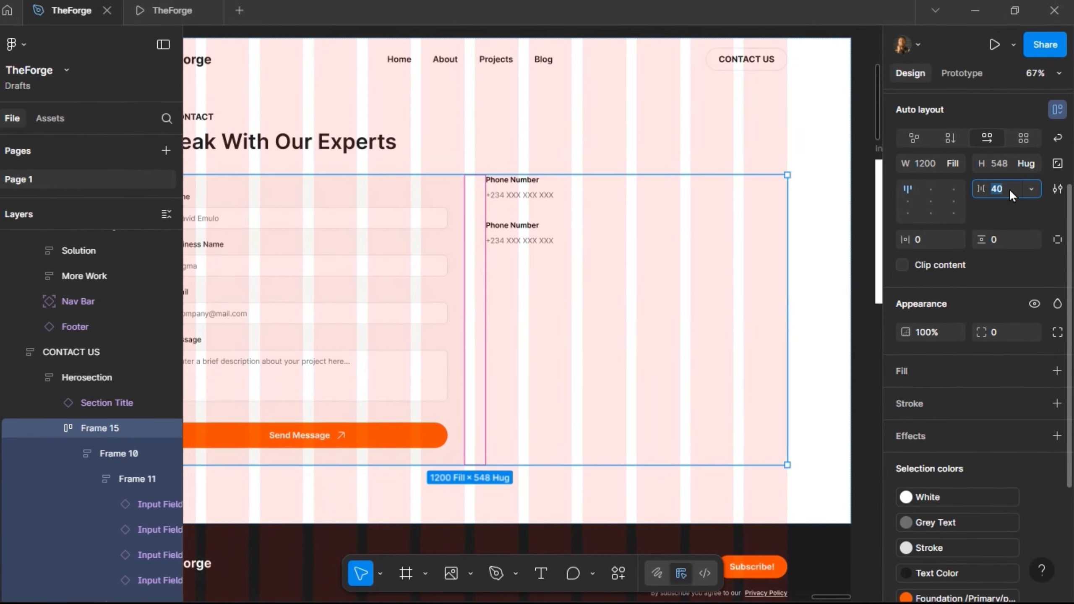
text(100)
key(Return)
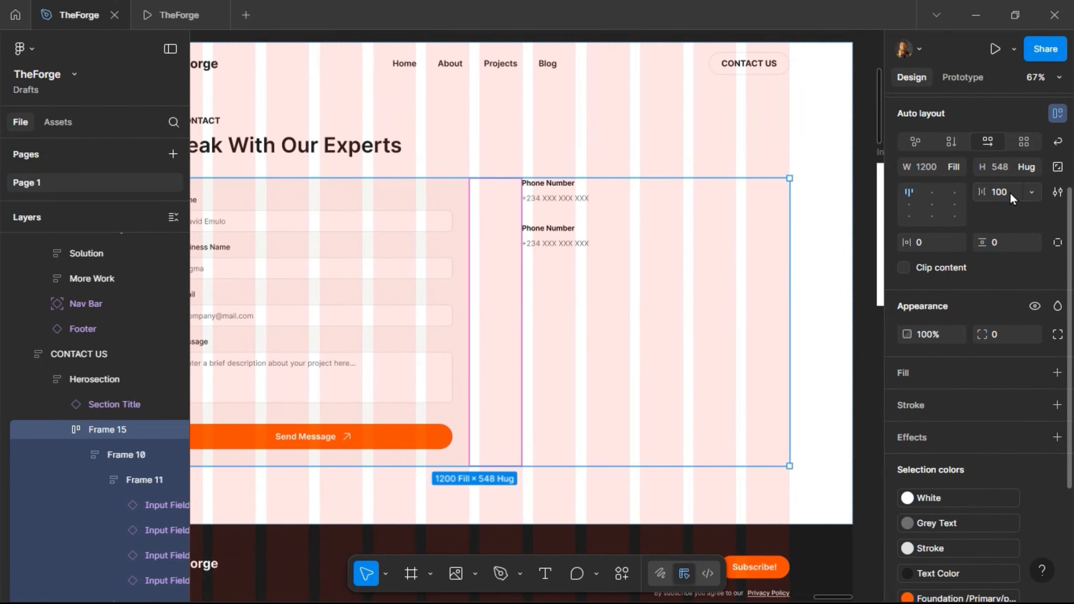
click(1011, 191)
text(120)
key(Return)
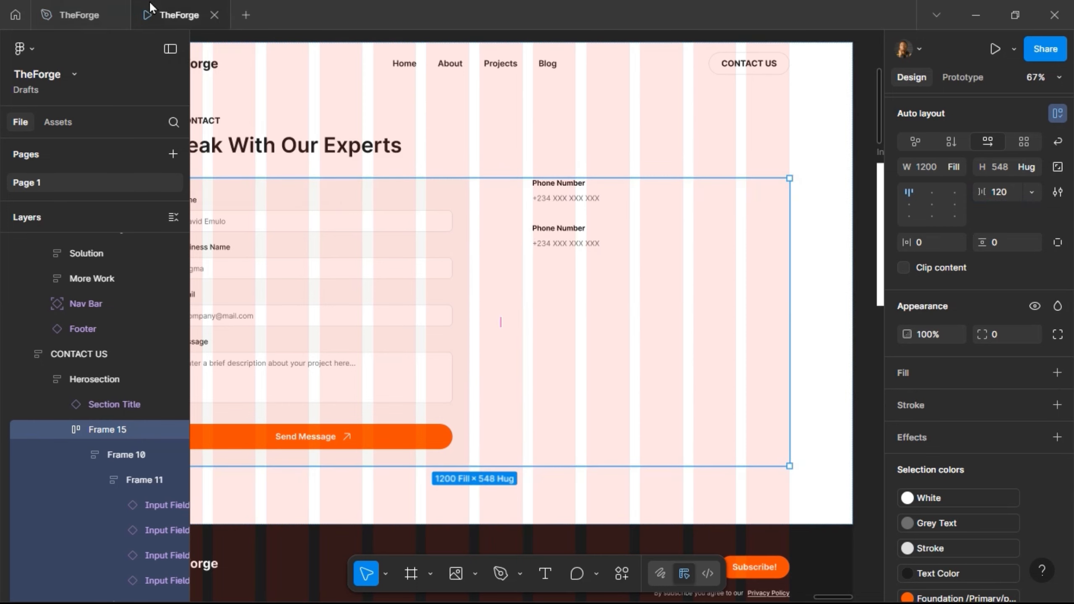
click(140, 12)
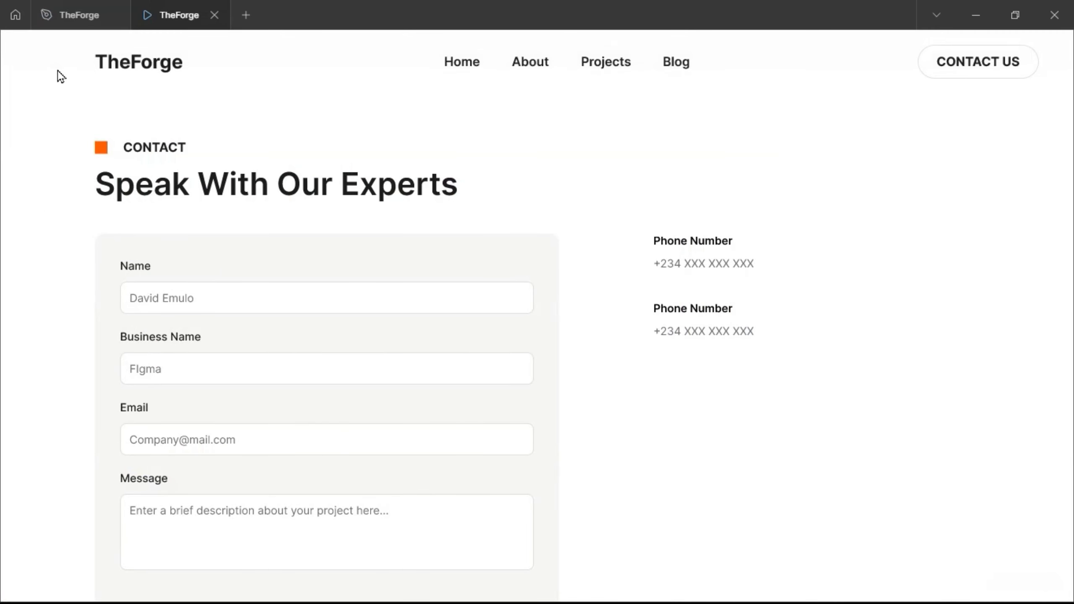
- Rename the second Phone Number label to 'Carrers Email'
click(63, 21)
double_click(569, 224)
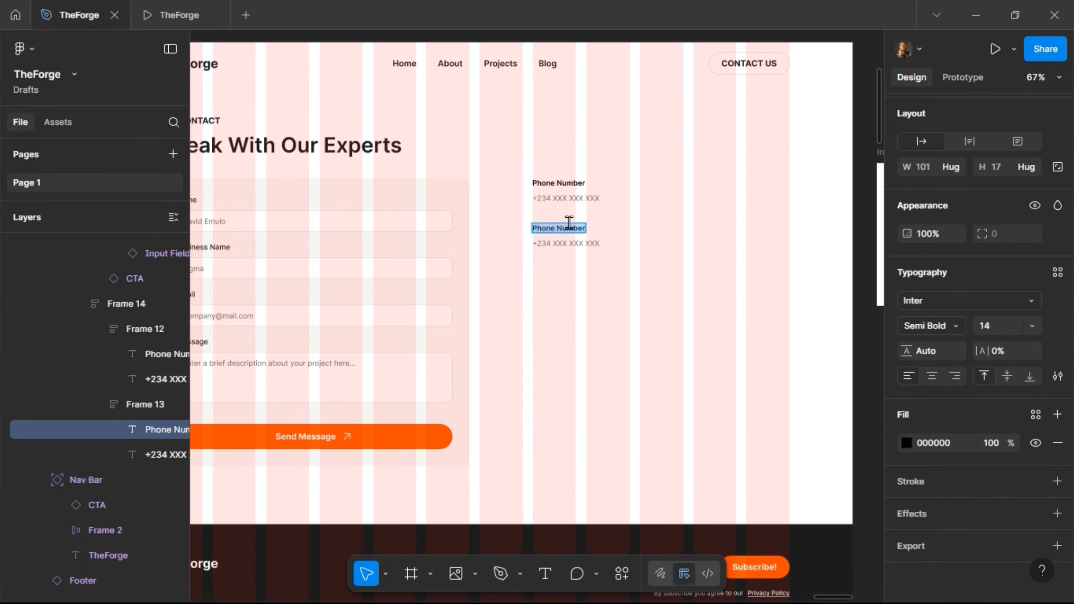
text(Carr)
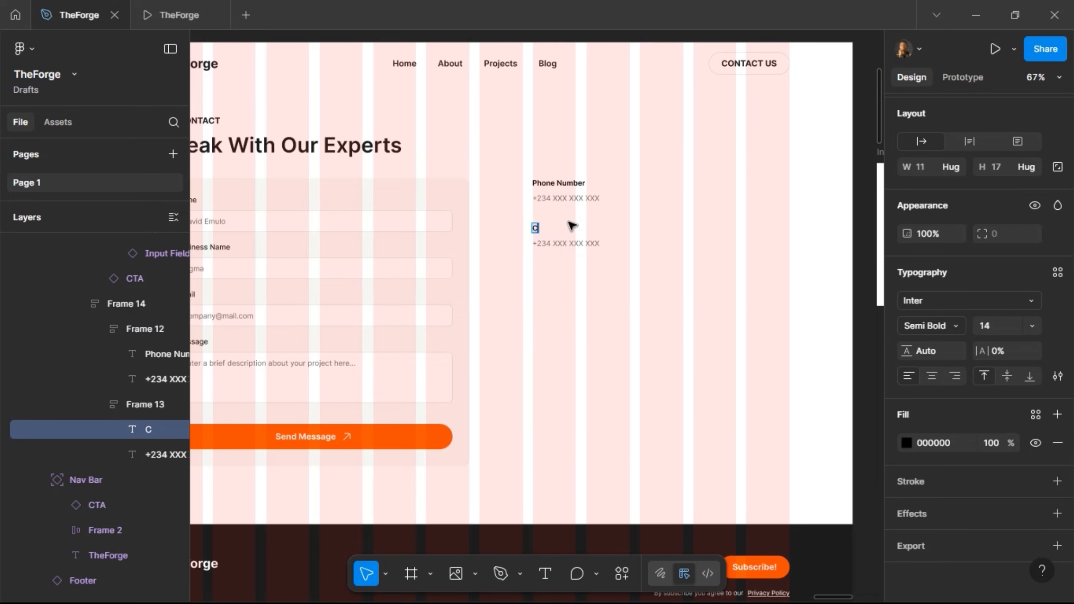
text(ers)
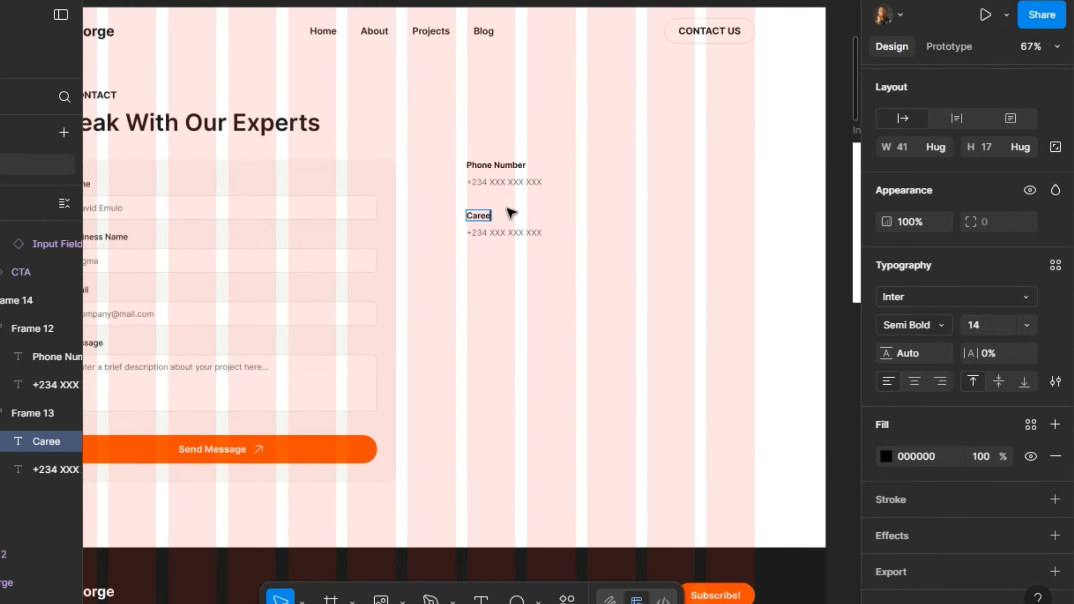
text( Email)
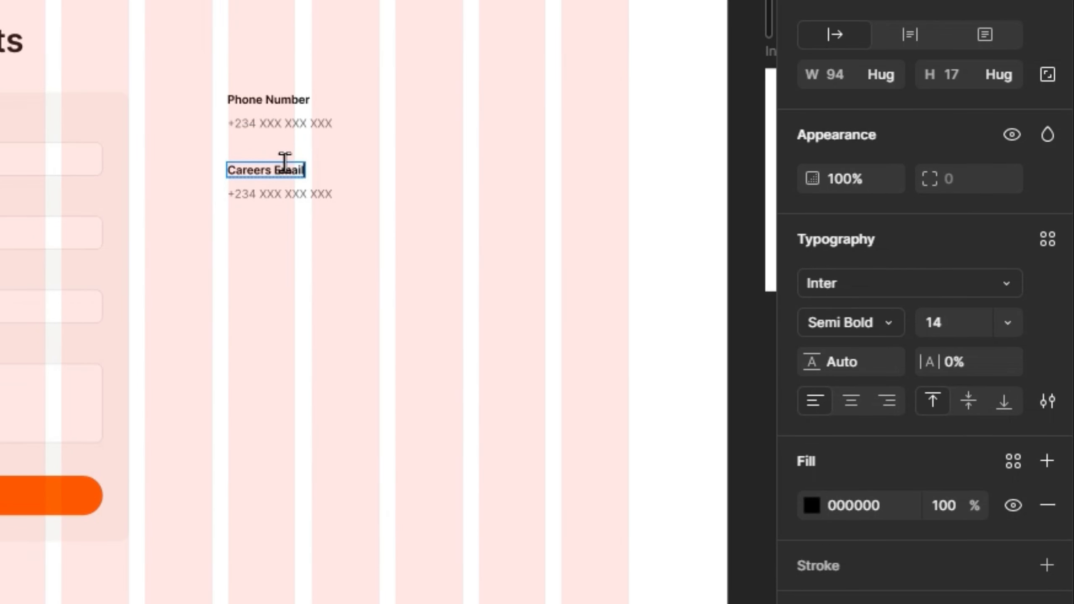
- Replace the number under Careers Email with the careers e-mail address
click(283, 196)
double_click(283, 195)
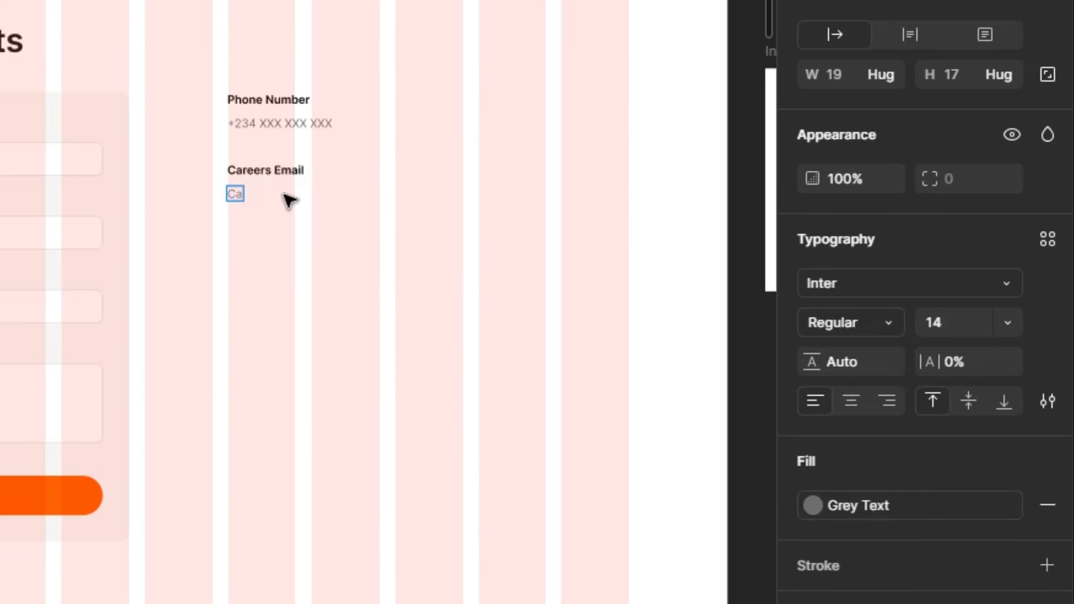
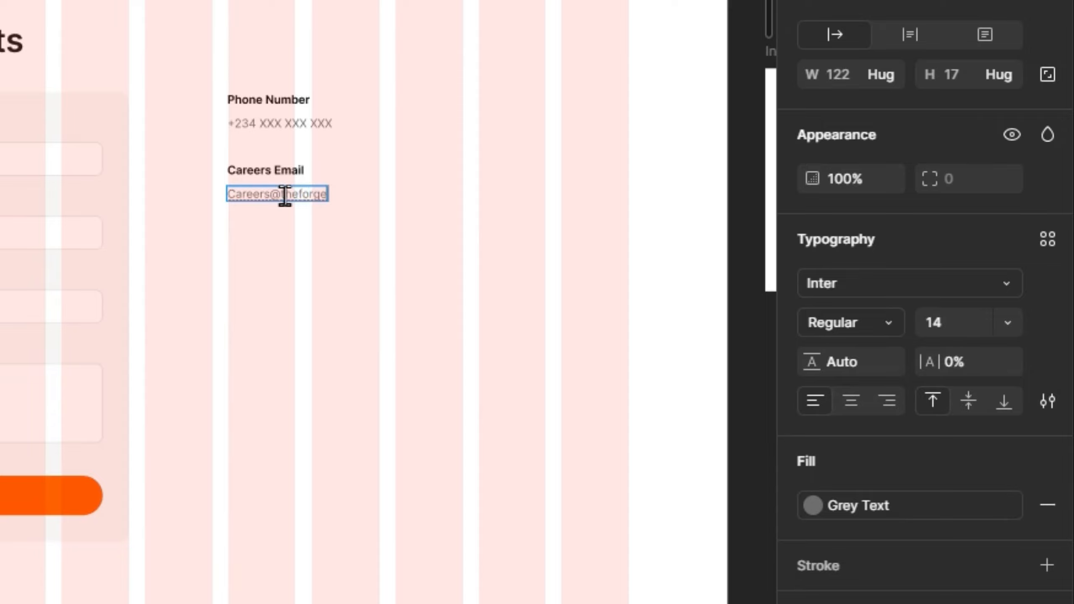
click(401, 249)
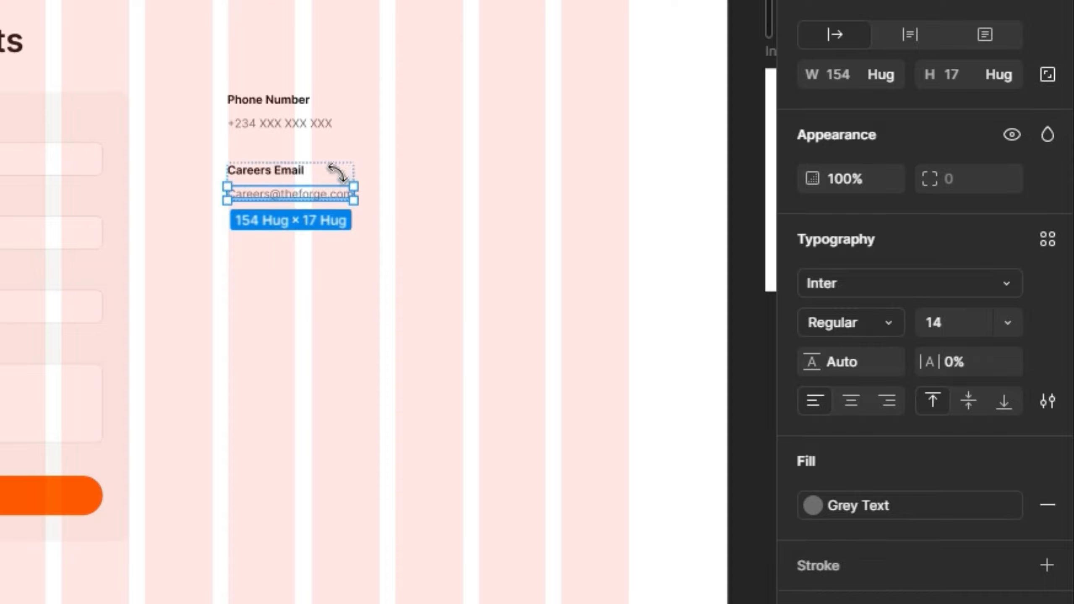
- Duplicate the Careers Email entry and begin editing the copy's label
click(337, 171)
key(ctrl+d)
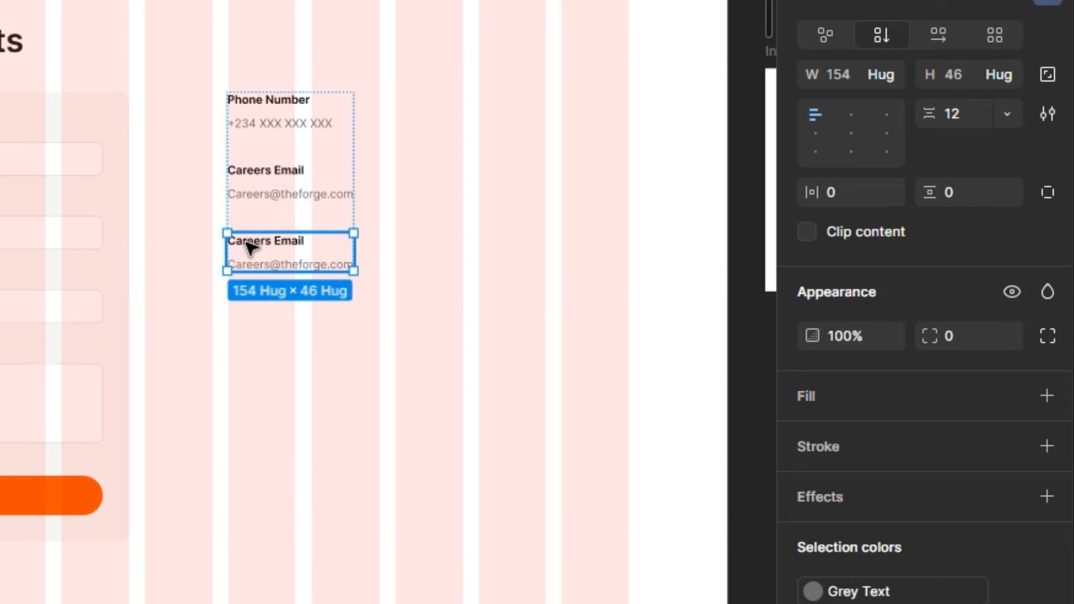
double_click(260, 242)
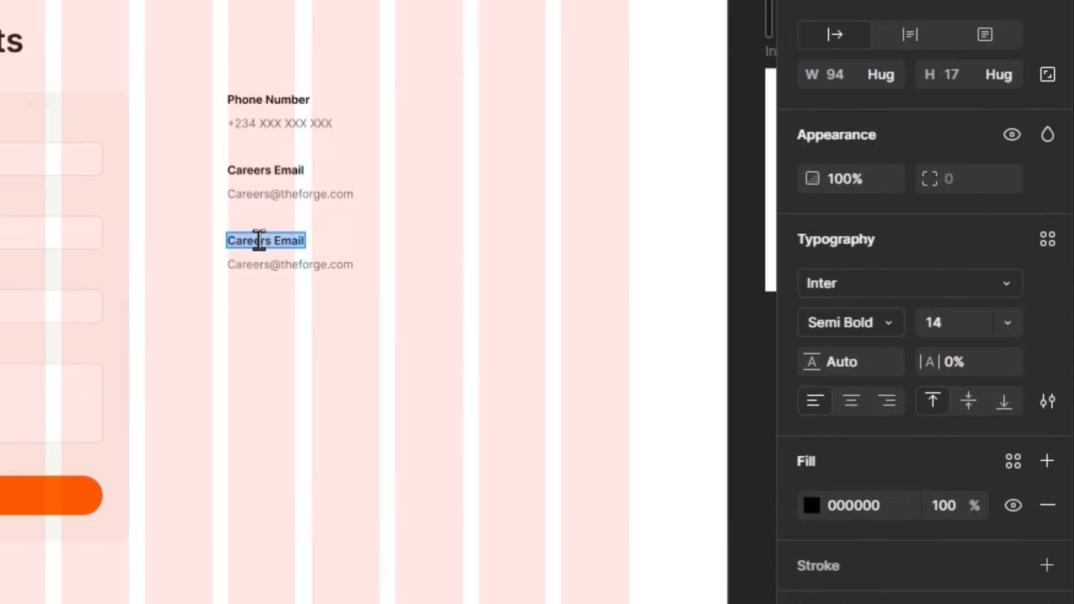
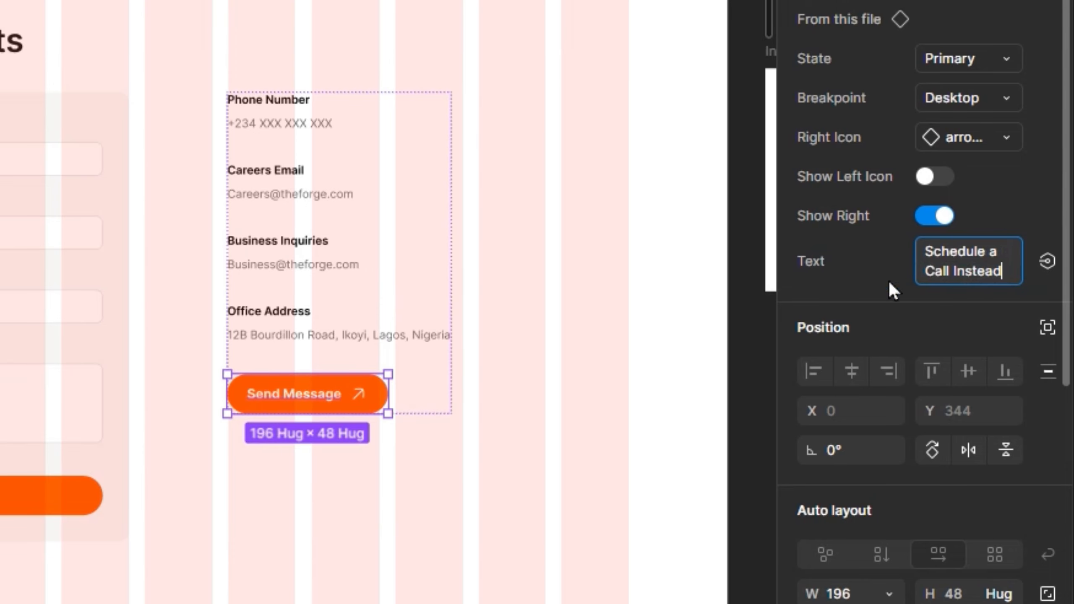
- Finish the contact-column button text 'Schedule a Call Instead' and switch its State to Outline
click(604, 339)
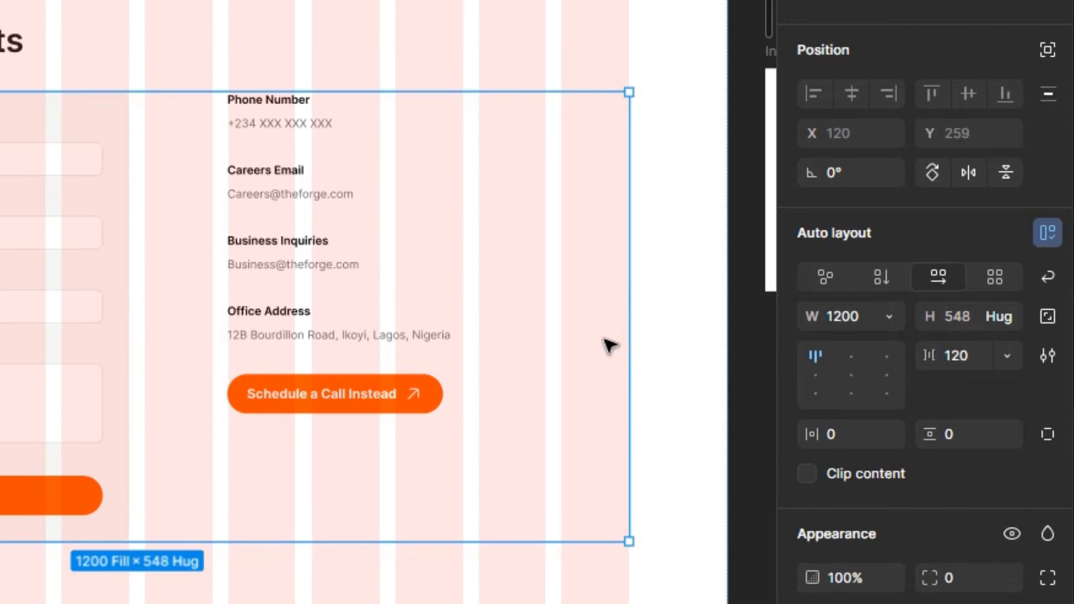
click(397, 396)
click(397, 395)
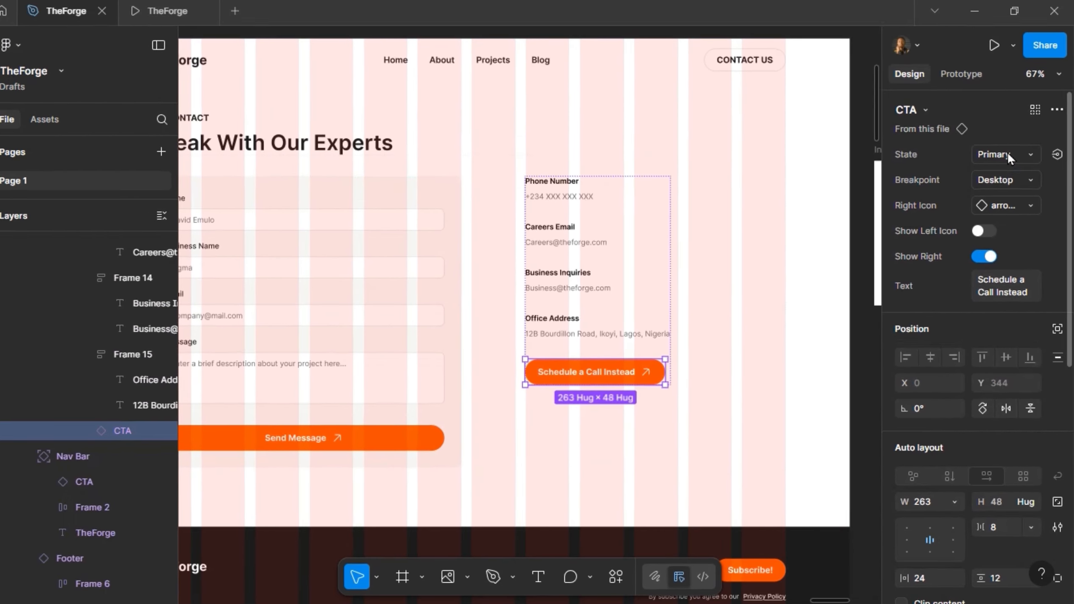
click(972, 58)
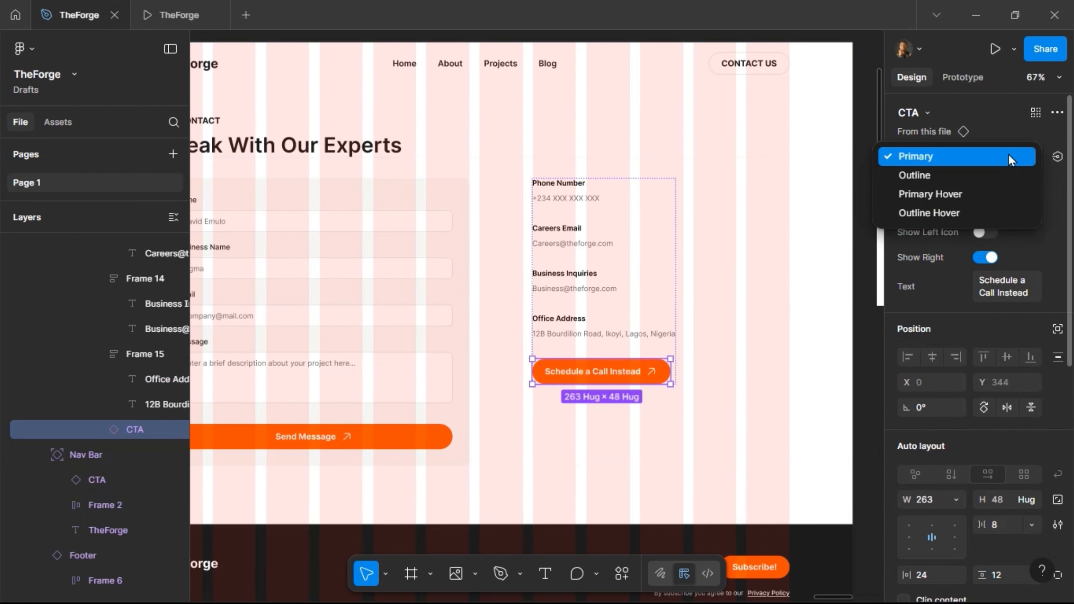
click(1003, 179)
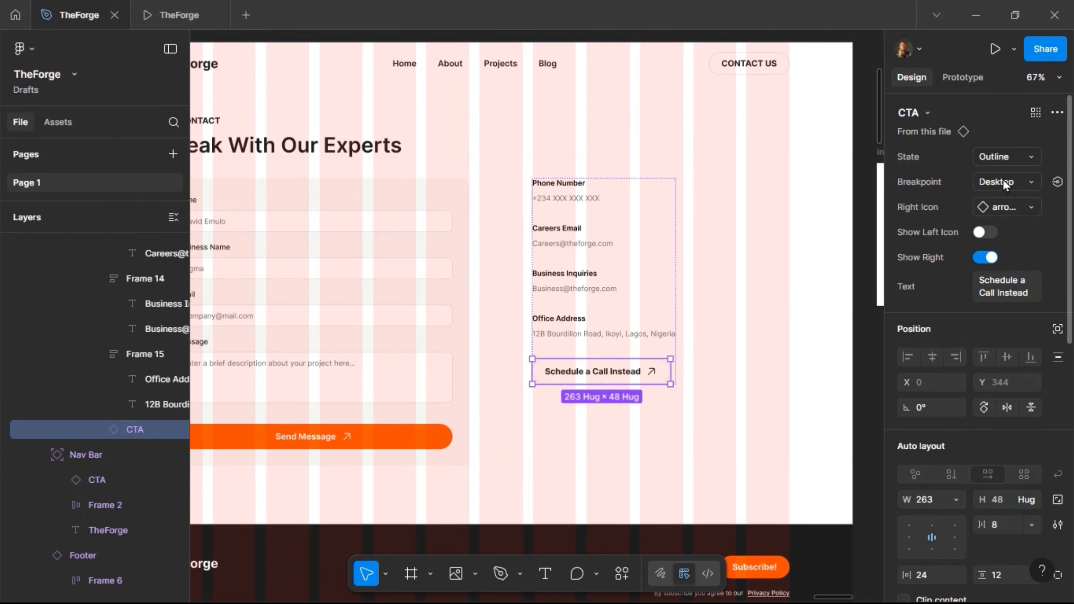
click(545, 322)
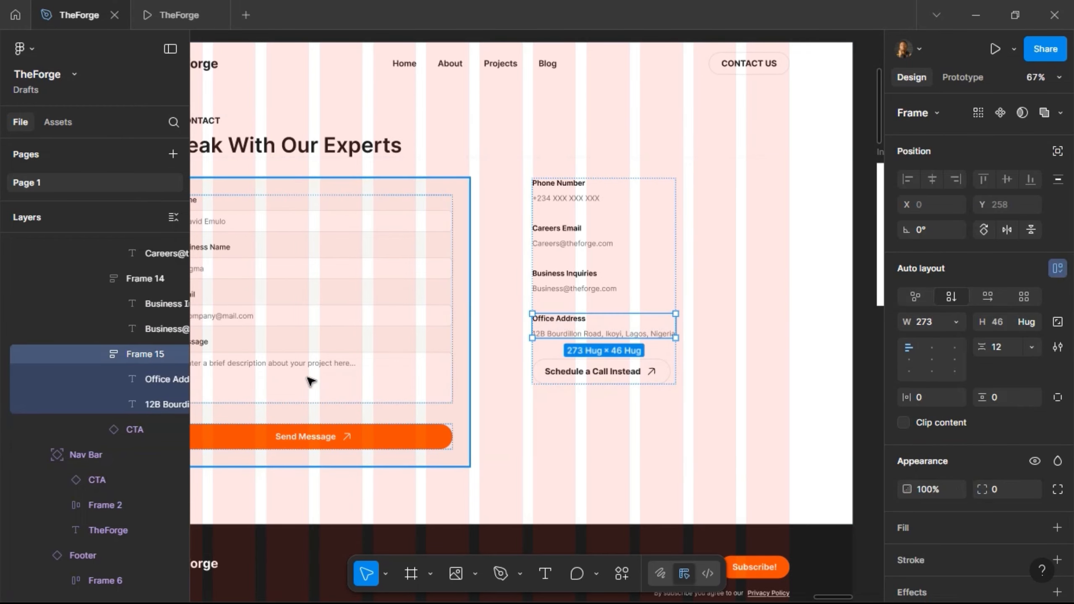
- Rename the detail groups to Office Address, Business Inquiries and Careers Email
double_click(133, 355)
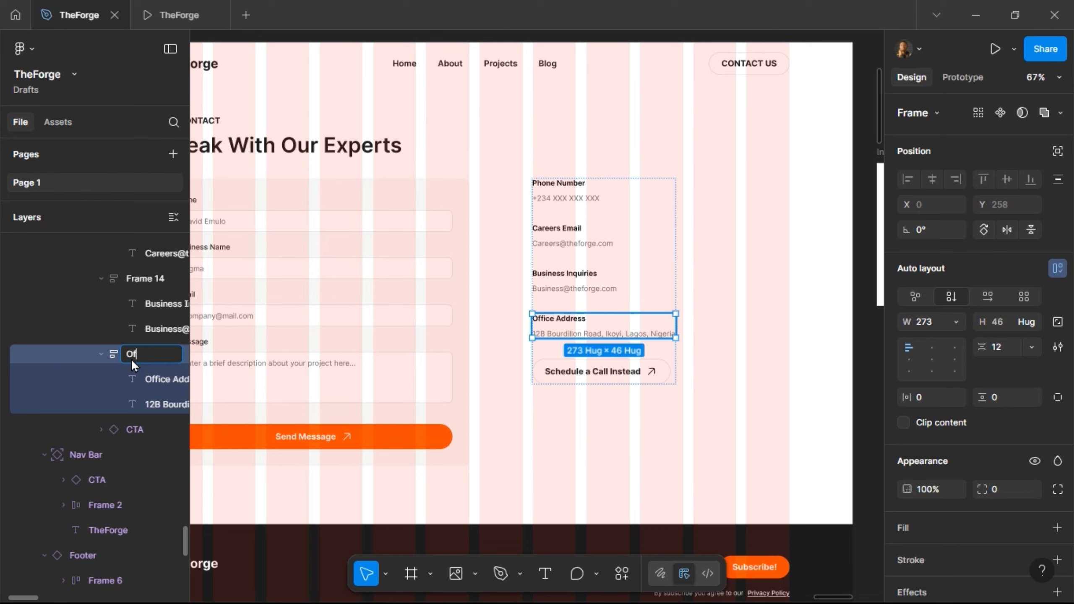
text(Office Address)
key(Return)
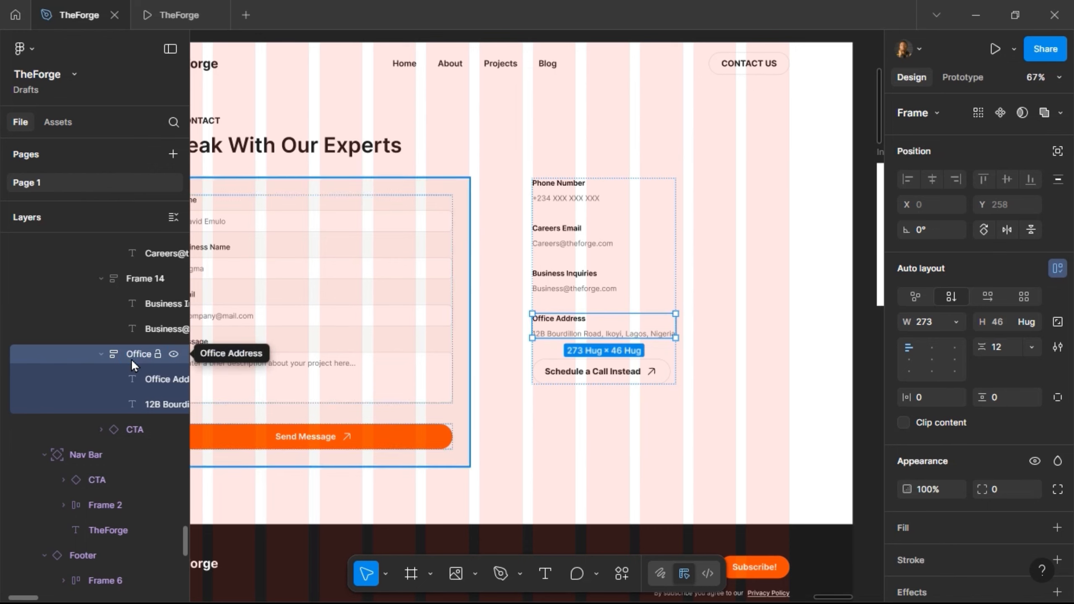
double_click(128, 278)
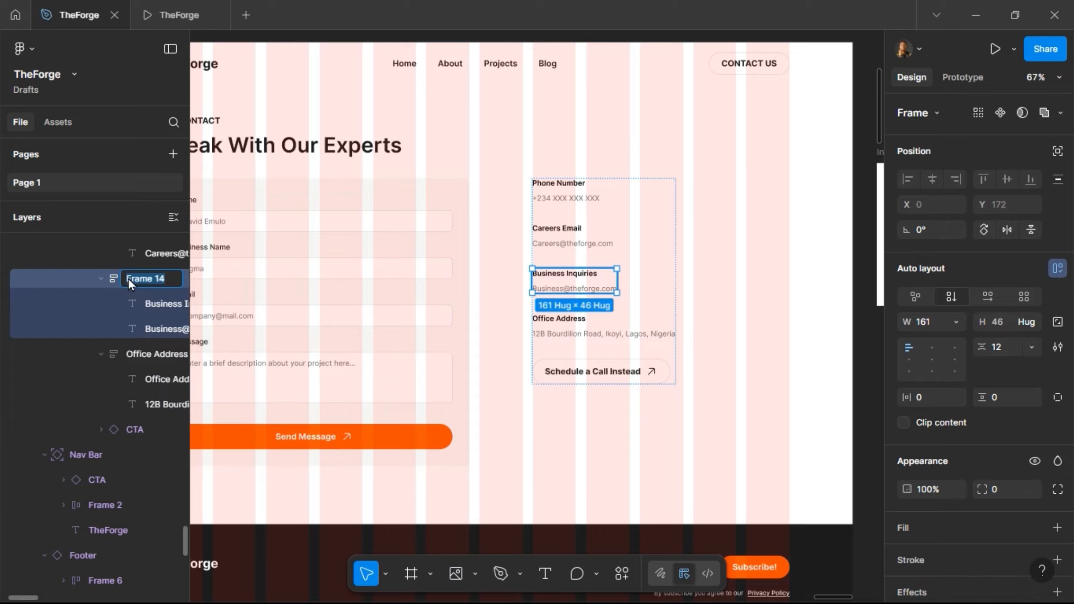
text(B)
text(usiness Inqu)
text(iries)
key(Return)
scroll(128, 278, up, 2)
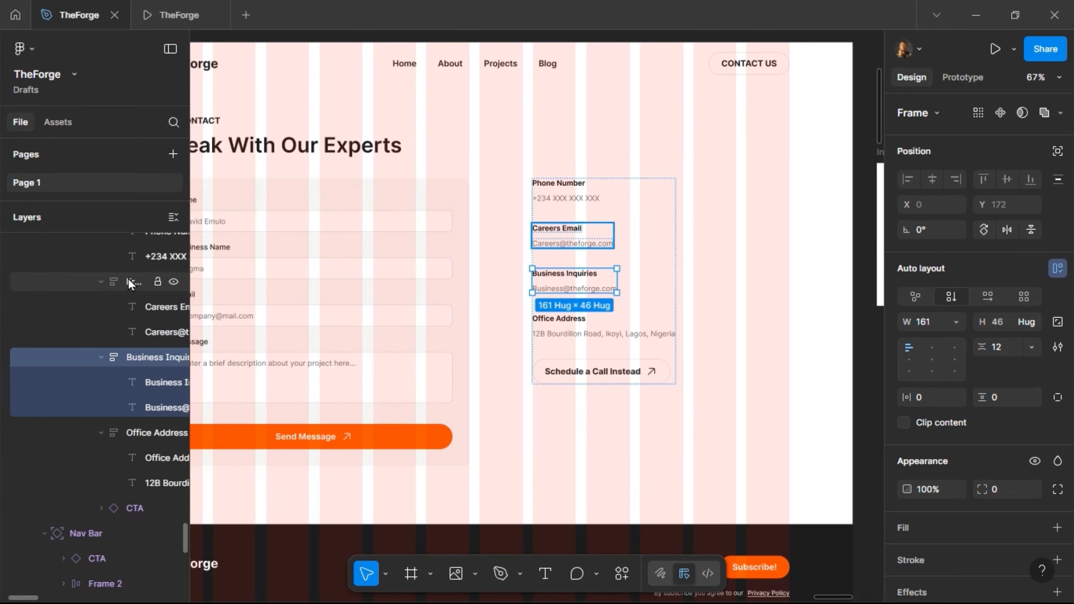
double_click(127, 278)
text(C)
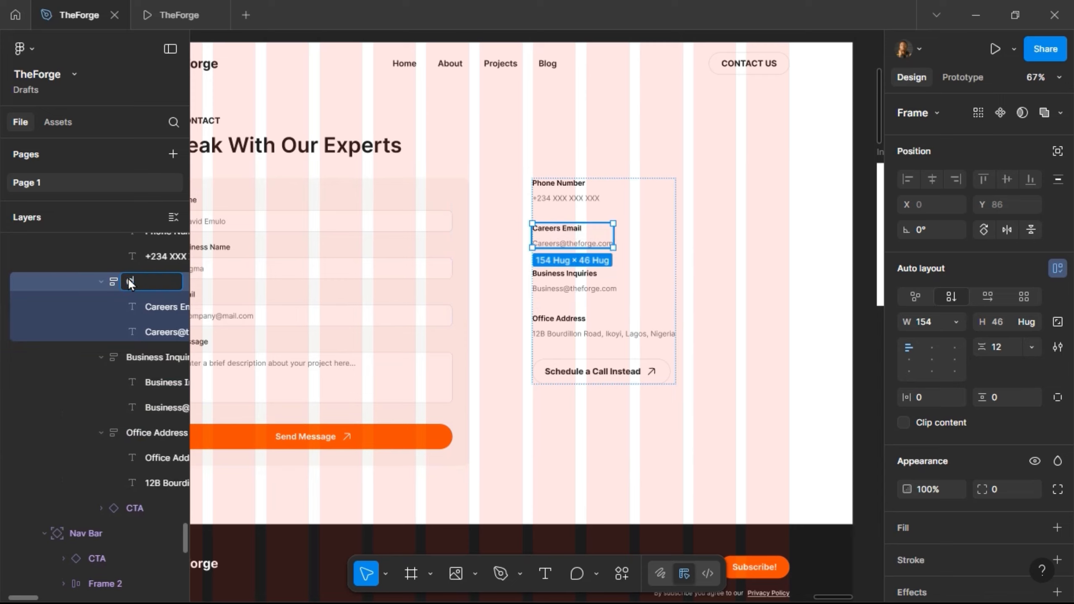
text(areers Email)
key(Return)
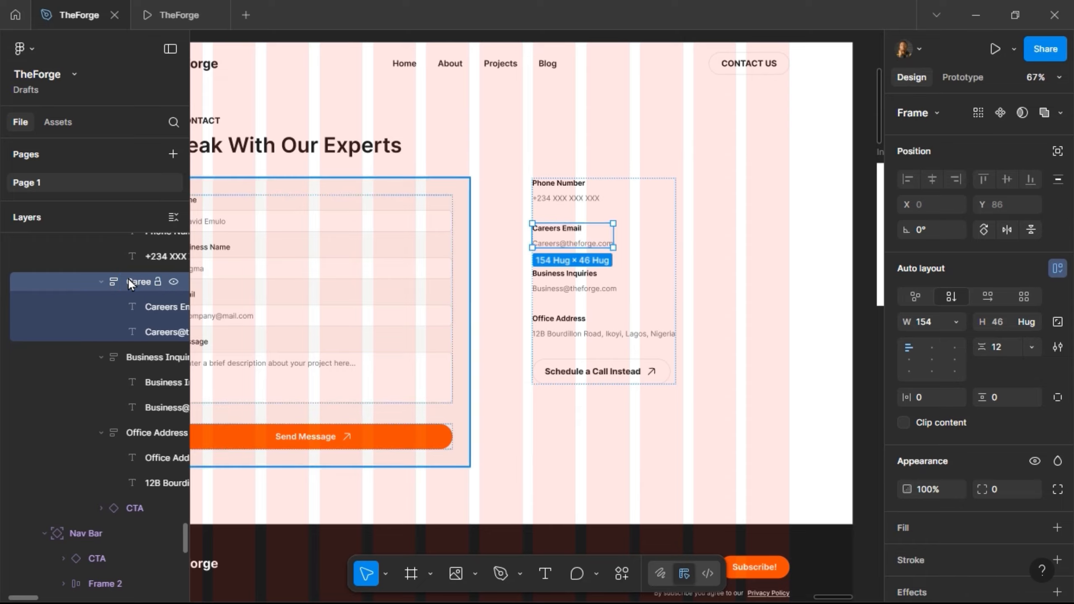
- Rename the remaining group to Phone Number and the column frame to Contact Details
scroll(128, 279, up, 4)
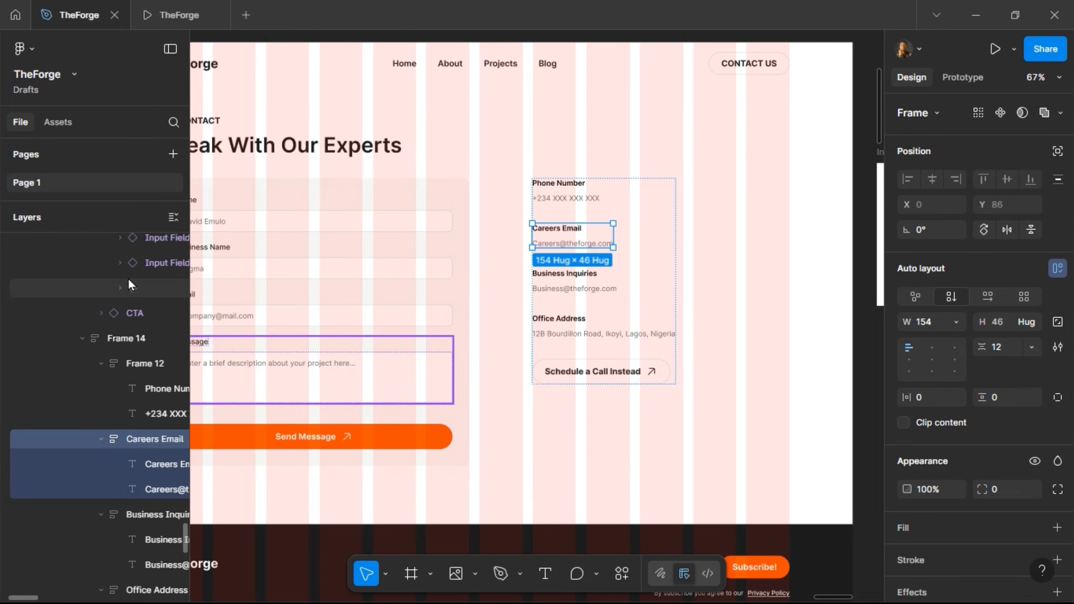
double_click(129, 364)
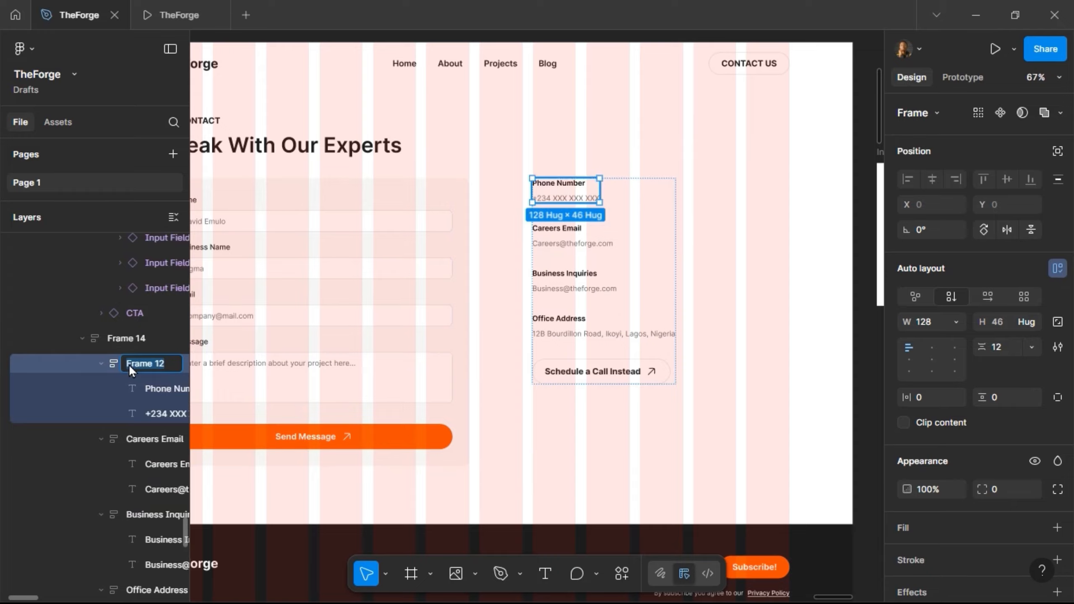
text(Phone Number)
key(Return)
click(124, 343)
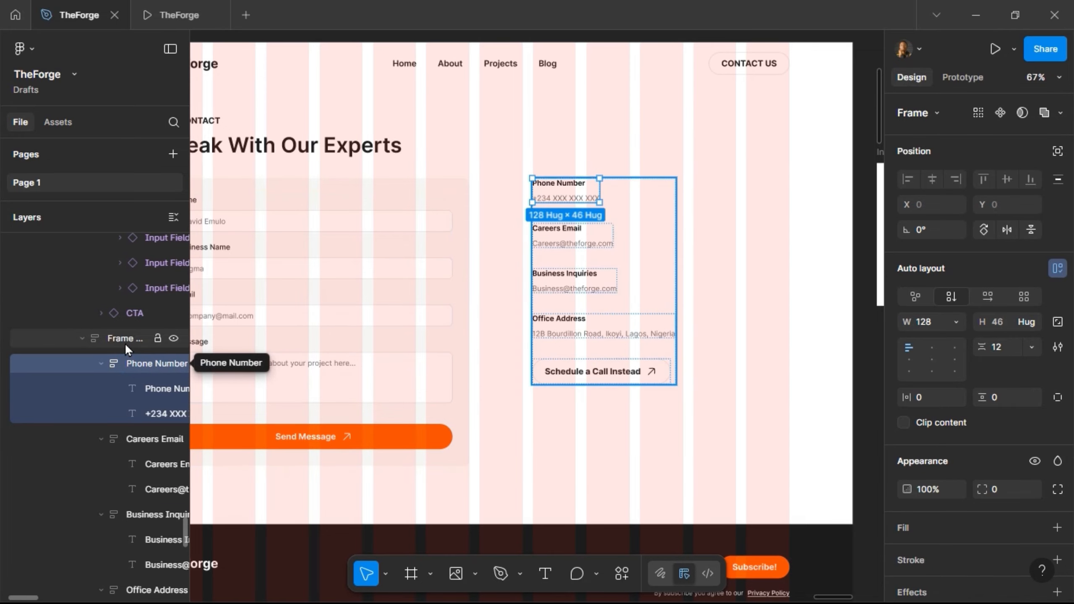
double_click(124, 343)
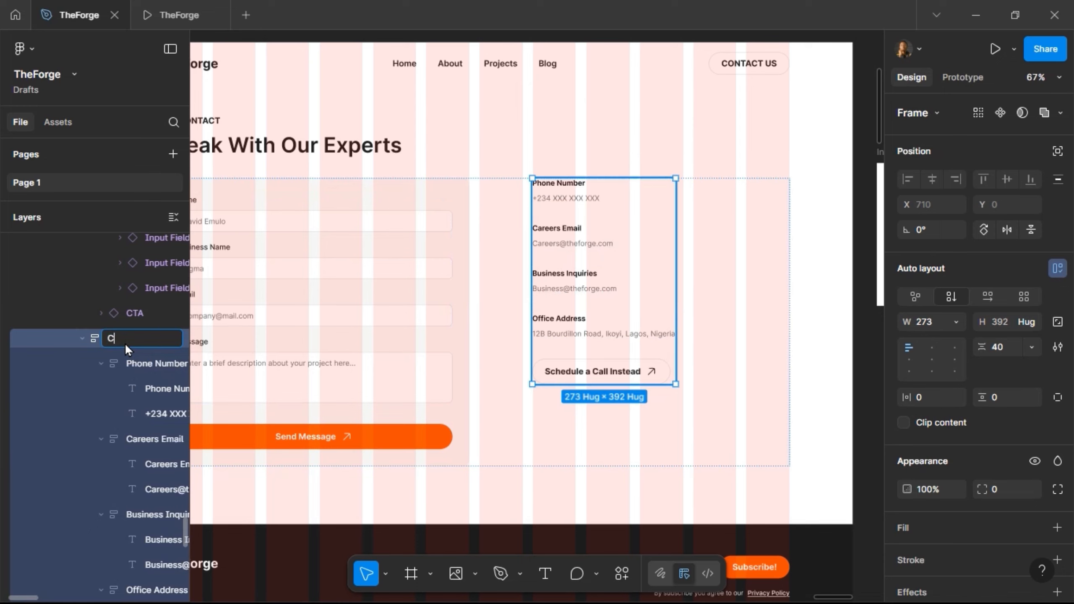
text(Contact Details)
key(Return)
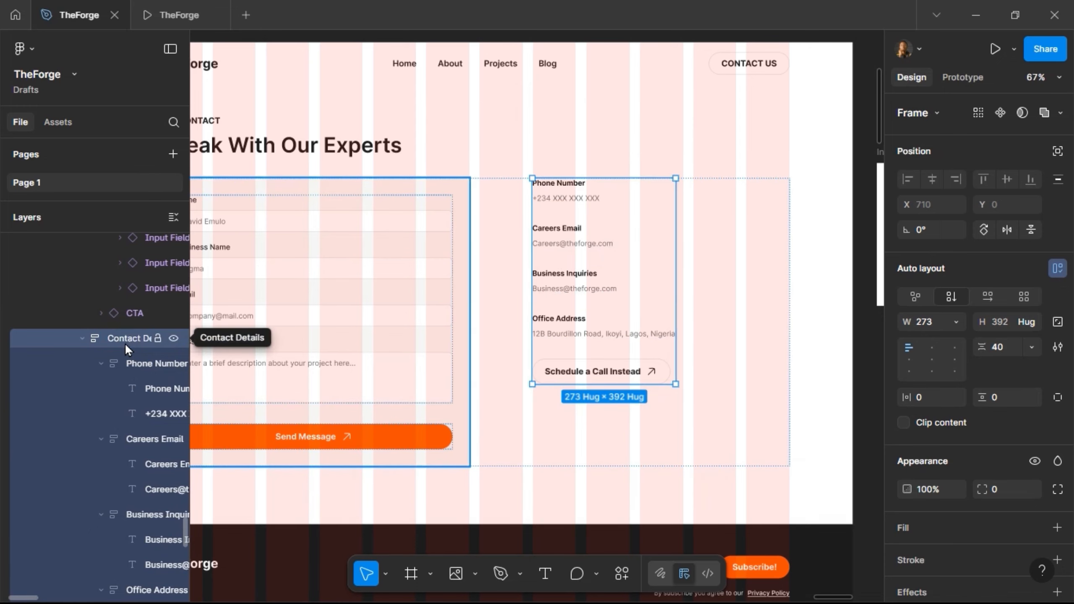
- Rename Frame 10 to Contact Form and Frame 11 to Inputs, then collapse both layer groups
click(440, 291)
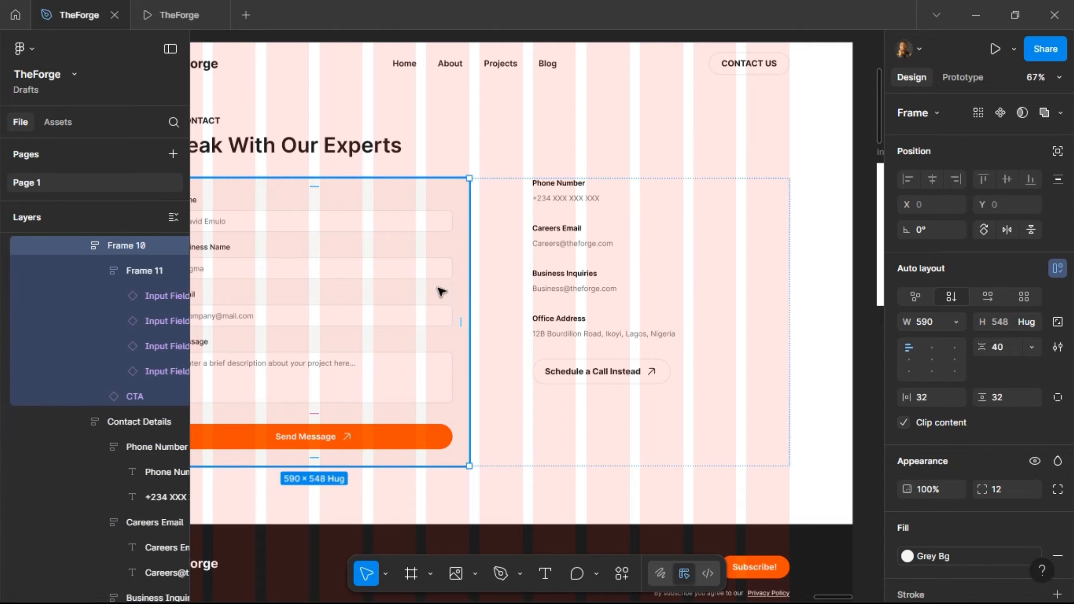
double_click(117, 245)
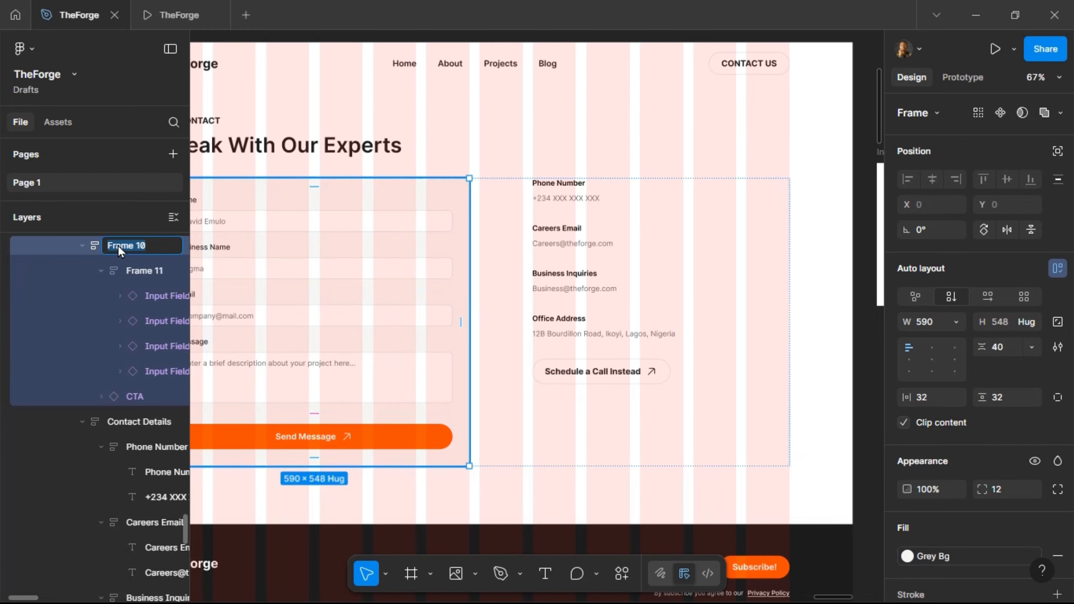
scroll(280, 233, left, 4)
text(Contact Form)
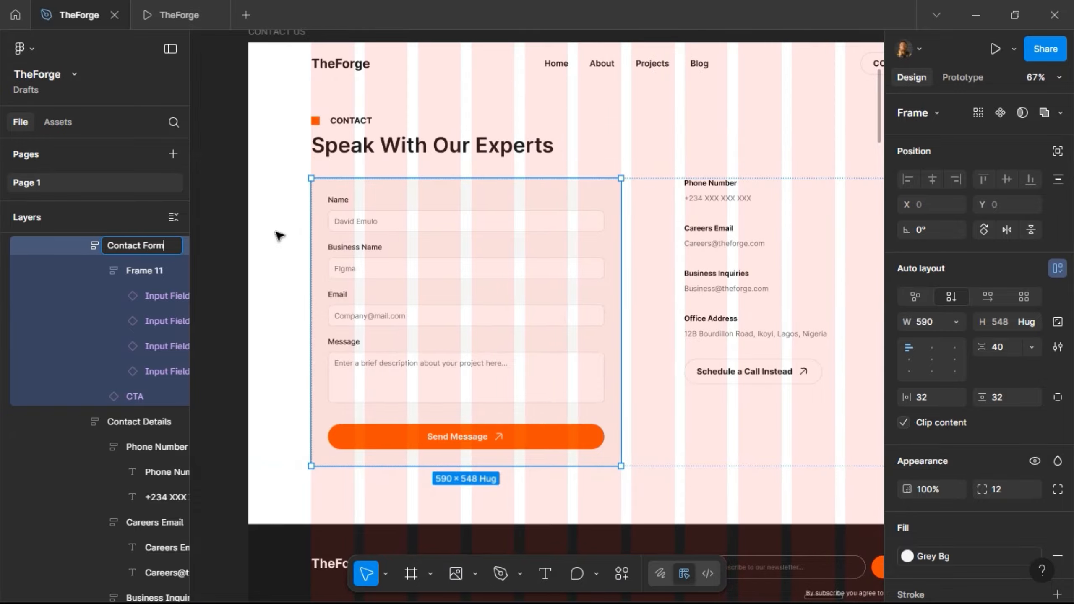
key(Return)
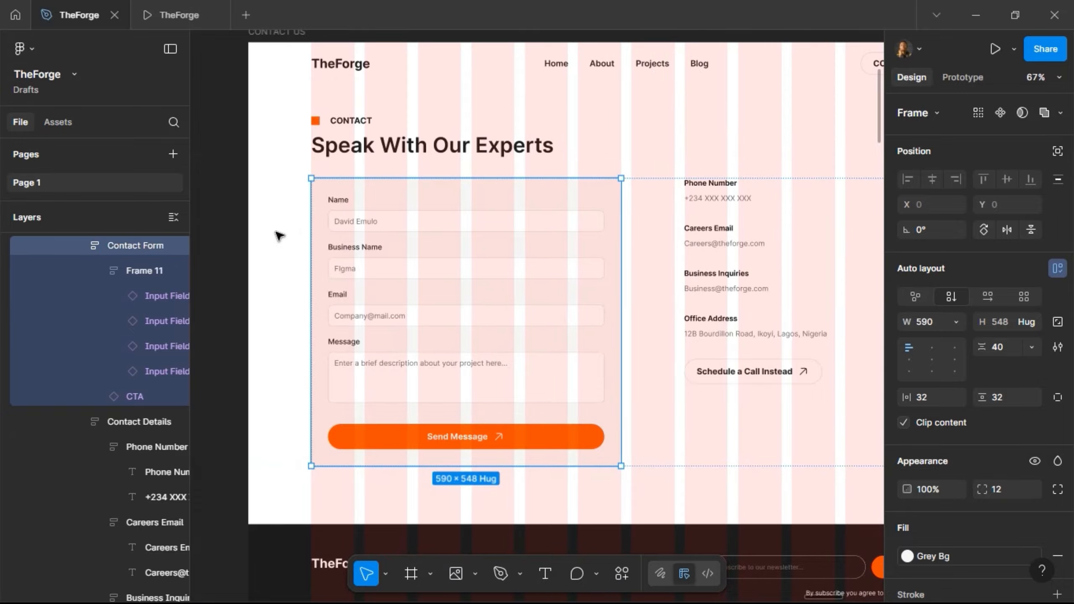
double_click(135, 272)
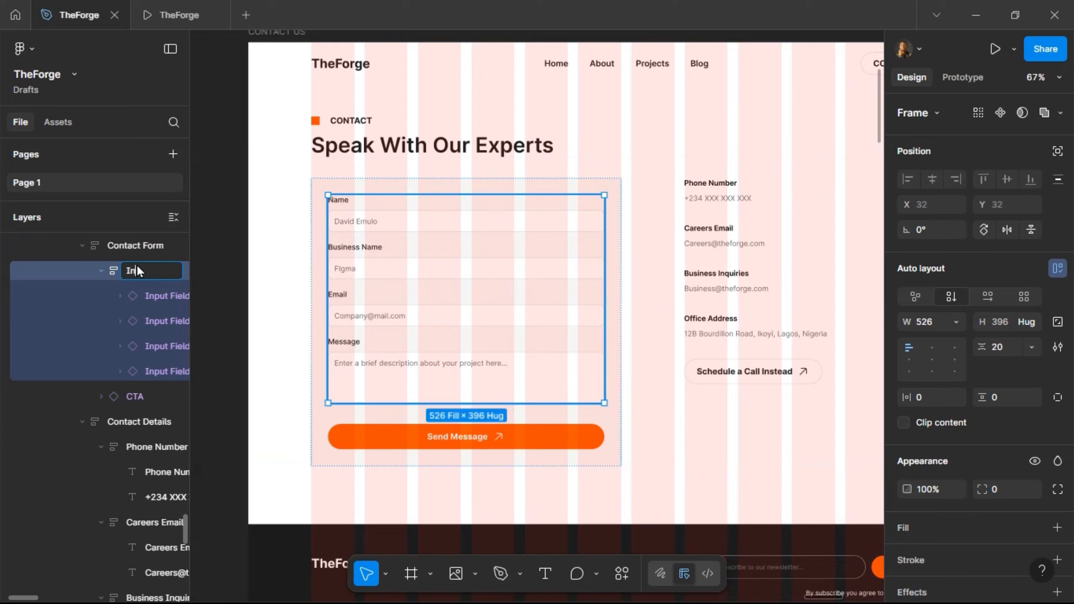
key(Return)
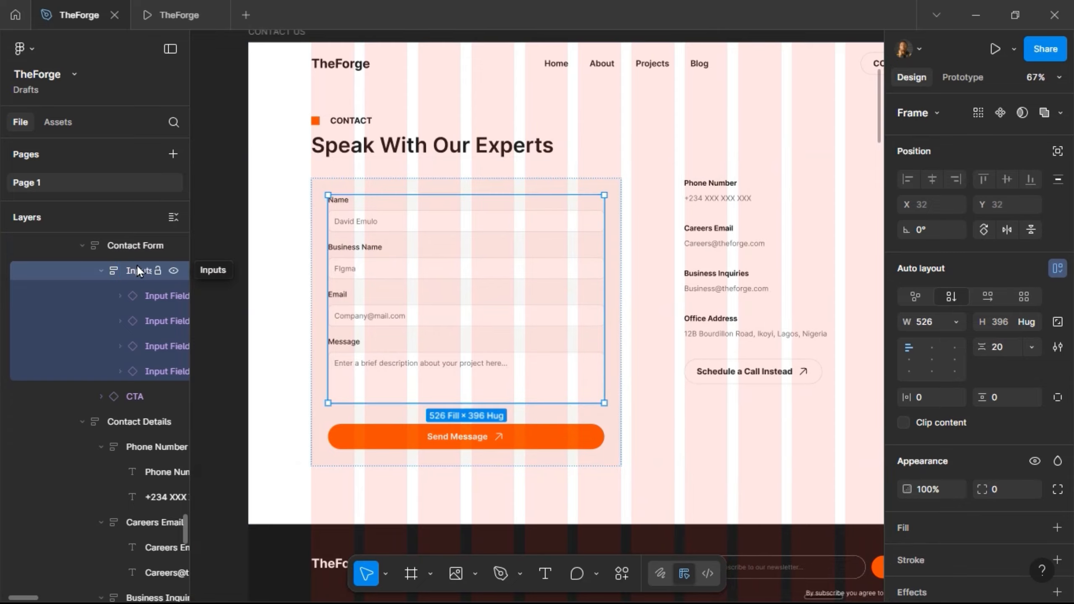
click(79, 246)
click(83, 271)
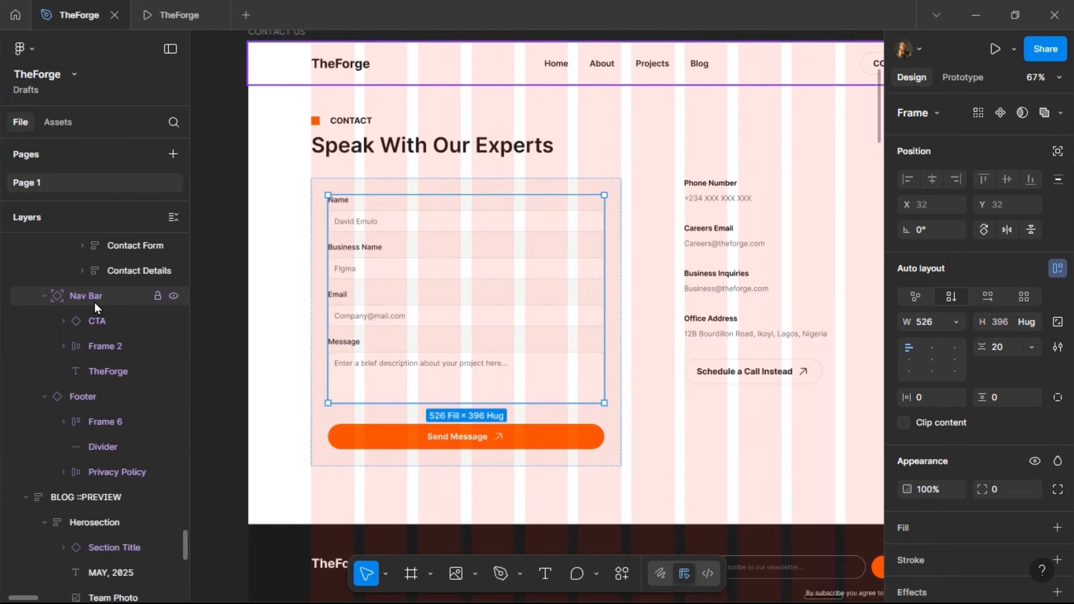
- Rename the form-and-details wrapper Frame 15 to Content and collapse the hero section layers
scroll(90, 283, up, 3)
scroll(91, 282, up, 3)
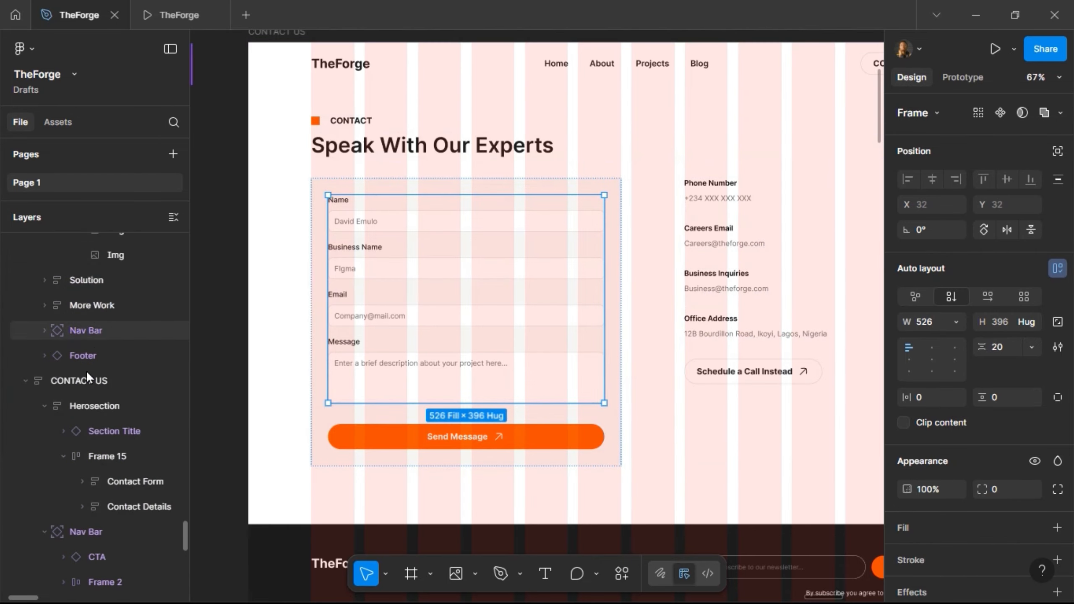
click(103, 452)
double_click(102, 452)
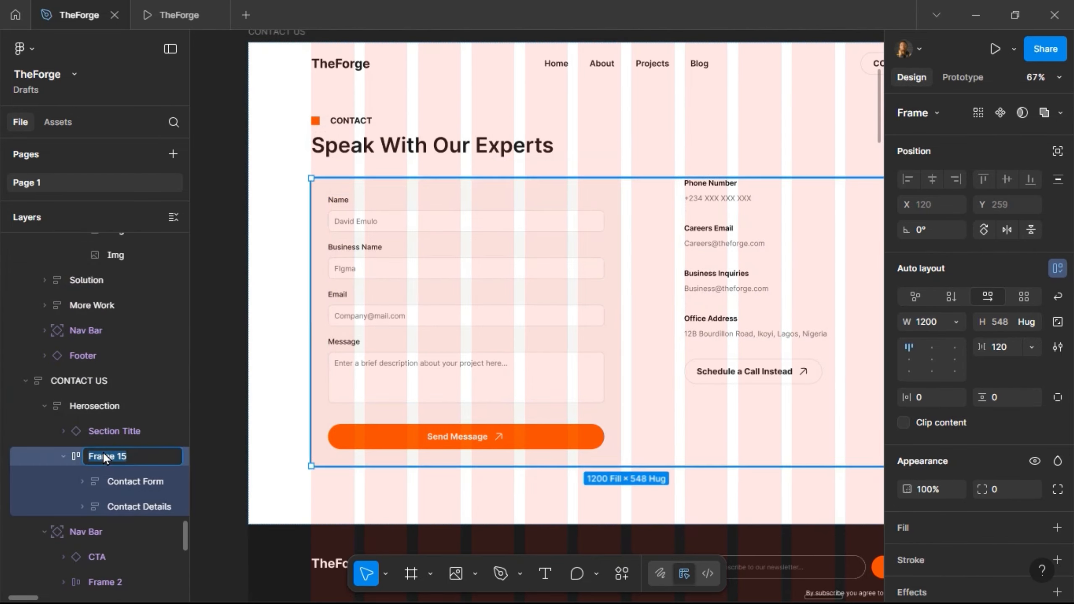
key(Return)
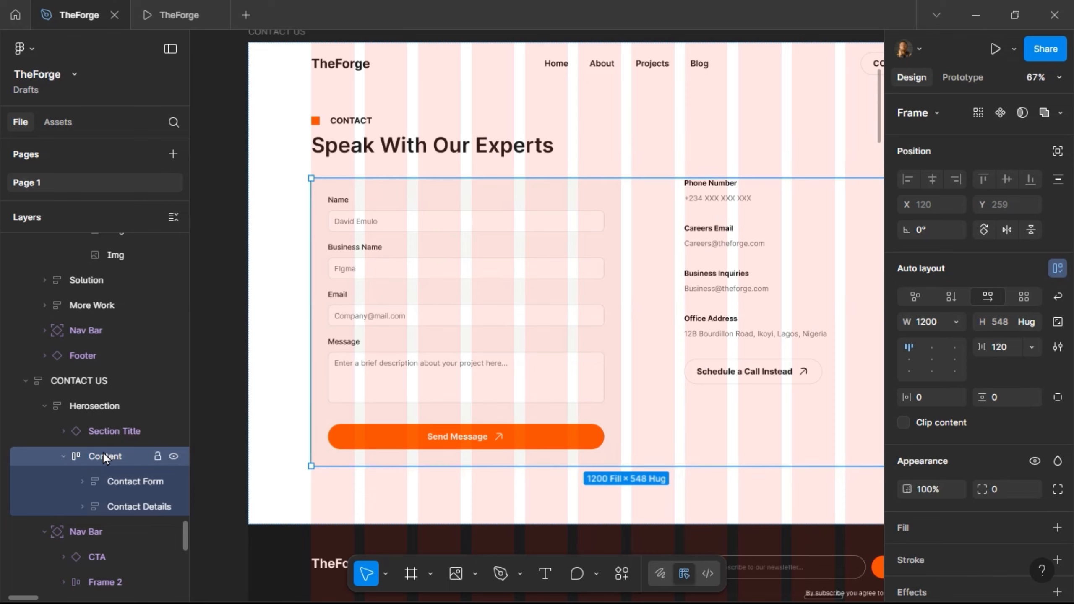
click(68, 402)
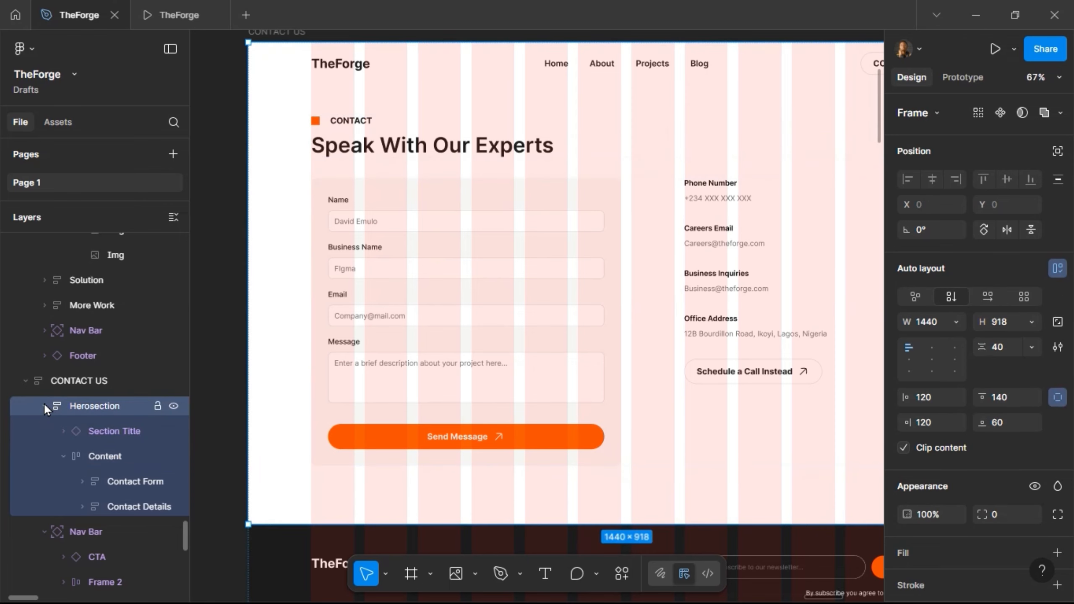
click(44, 405)
click(19, 377)
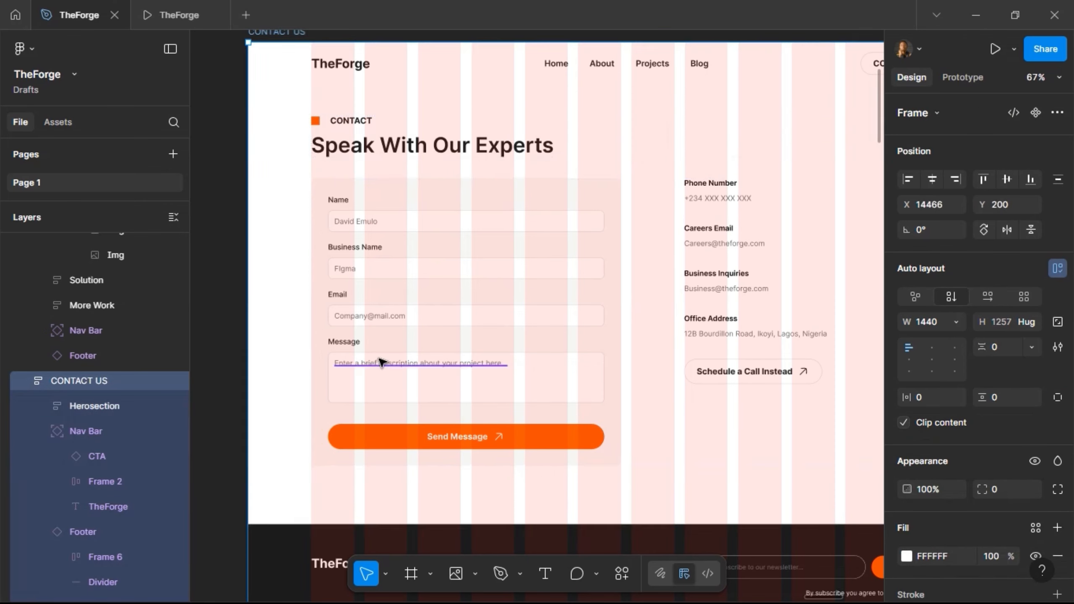
- Move the stray Input frame from beside CONTACT US over to the OTHERS components area
key(shift+2)
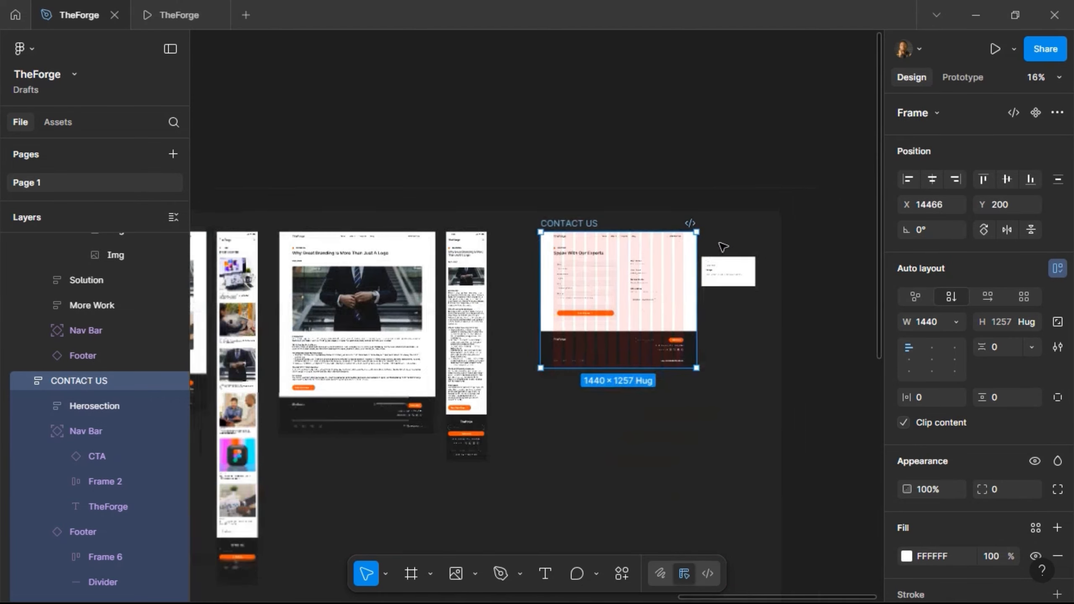
scroll(715, 256, down, 5)
drag(714, 254, 313, 227)
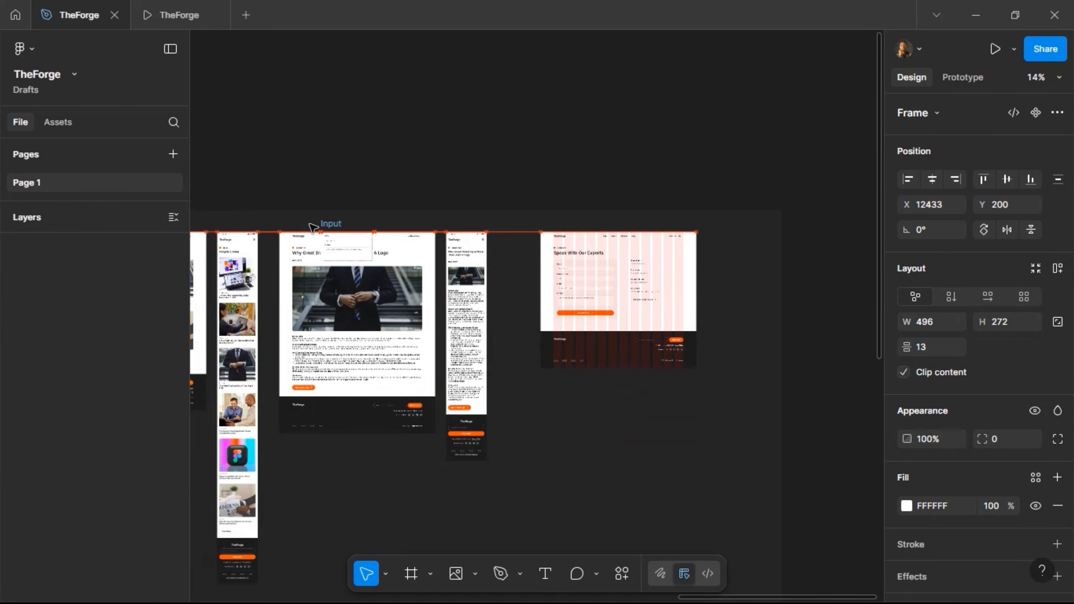
drag(163, 235, 359, 204)
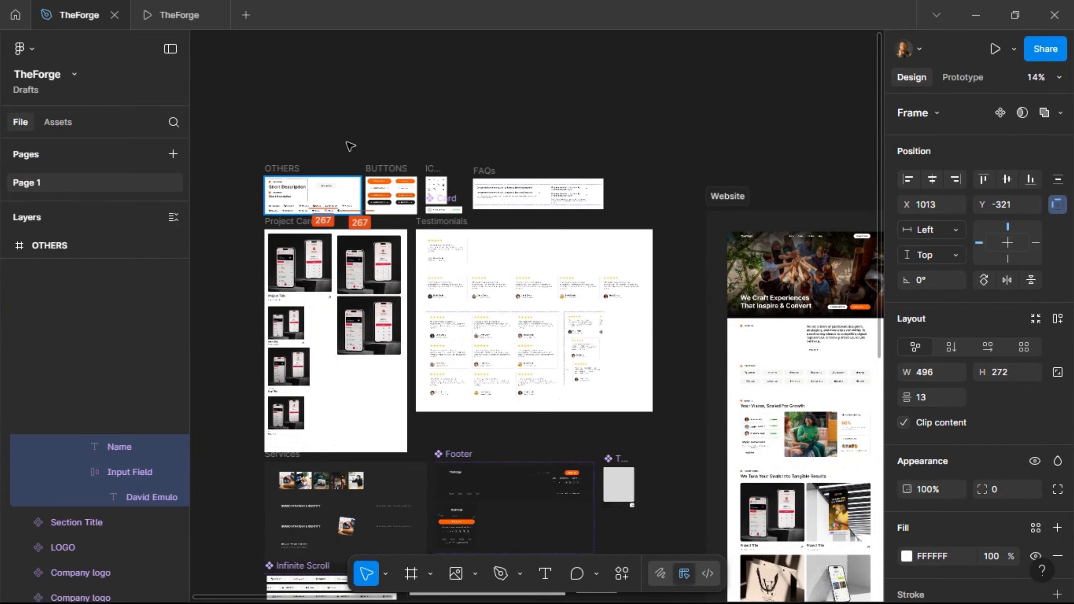
drag(342, 142, 316, 130)
click(599, 144)
- Navigate the canvas back to the CONTACT US frame
scroll(596, 144, right, 10)
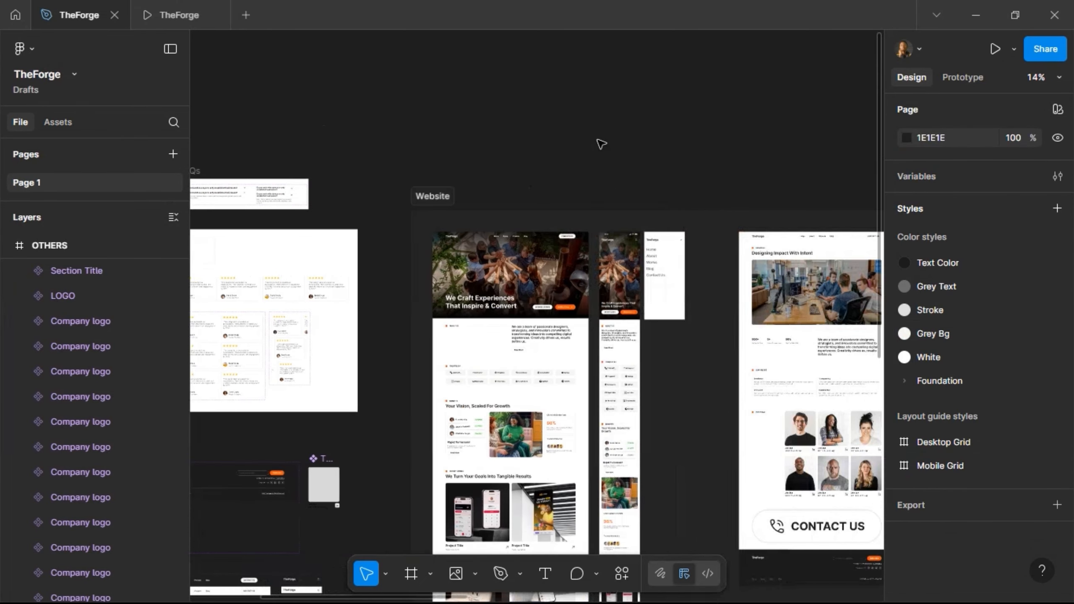
scroll(593, 144, right, 15)
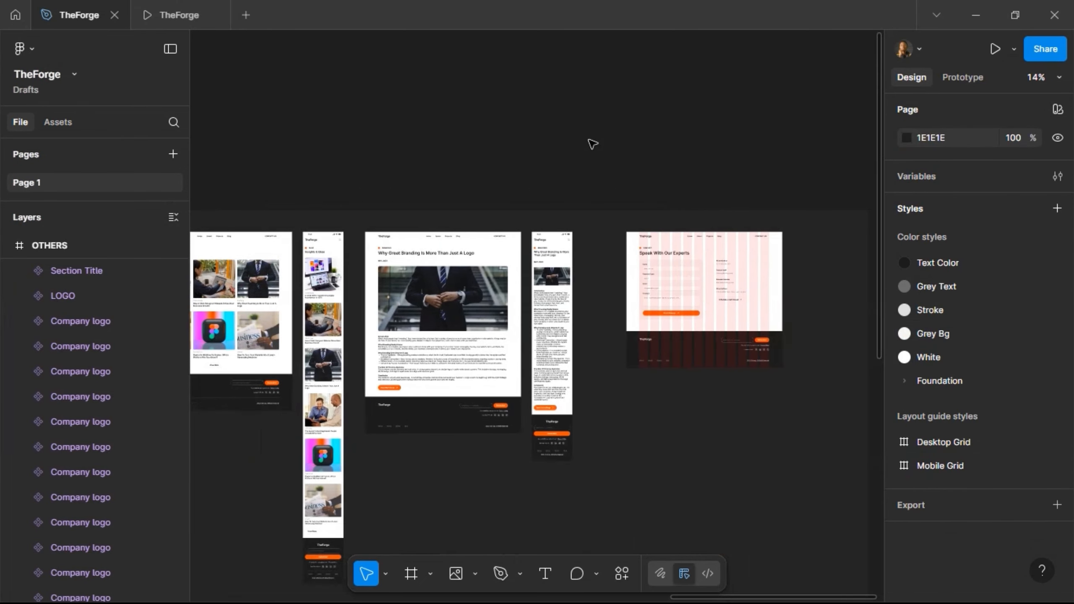
scroll(587, 299, up, 5)
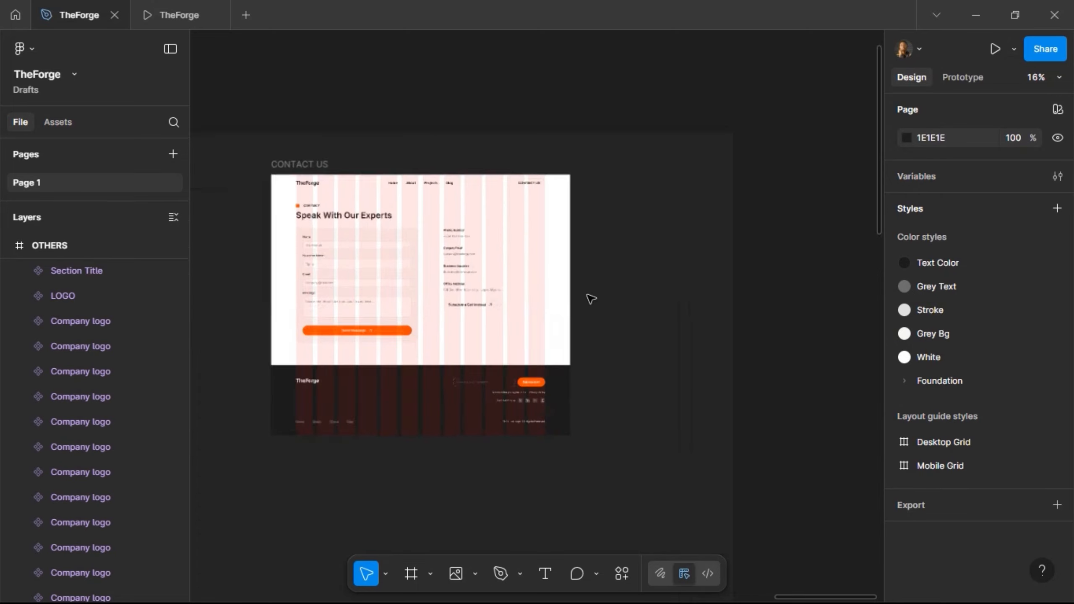
scroll(578, 211, left, 5)
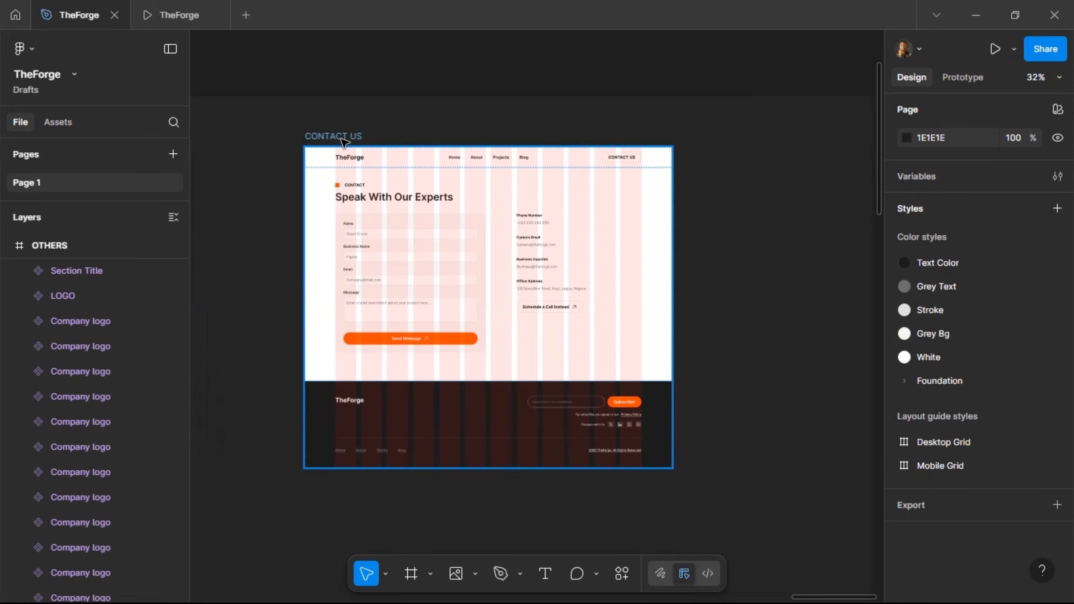
scroll(477, 231, up, 5)
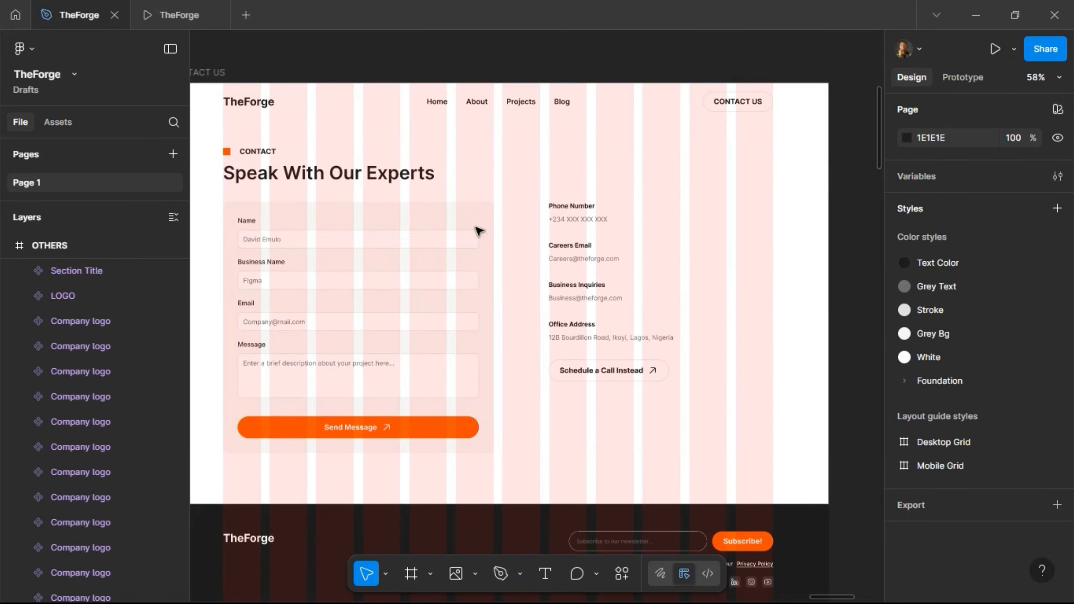
scroll(478, 231, down, 1)
scroll(478, 231, down, 3)
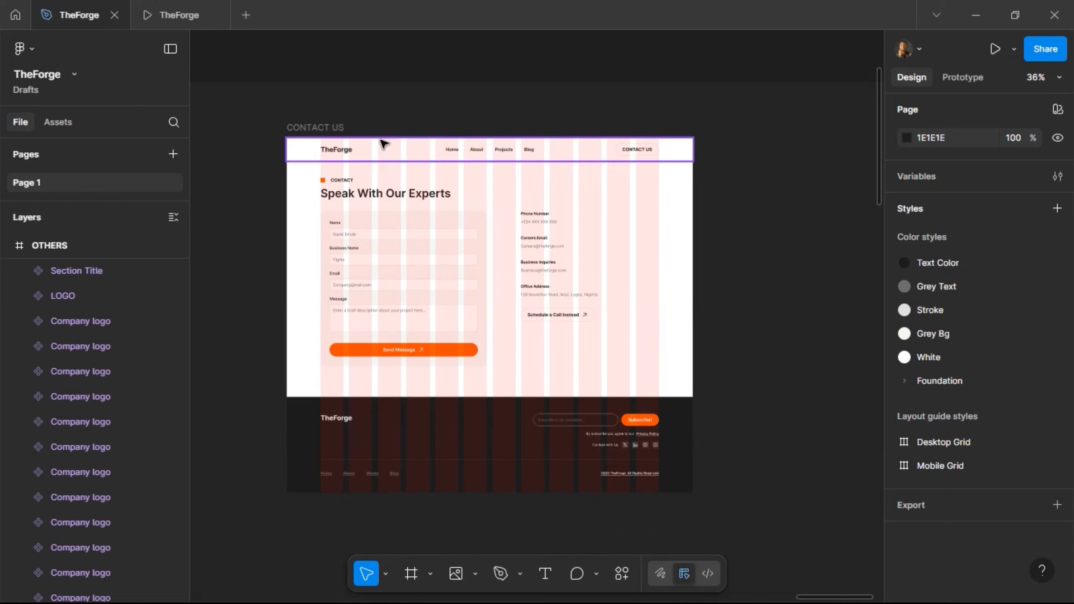
- Remove the Desktop Grid layout guide from the CONTACT US frame
click(689, 285)
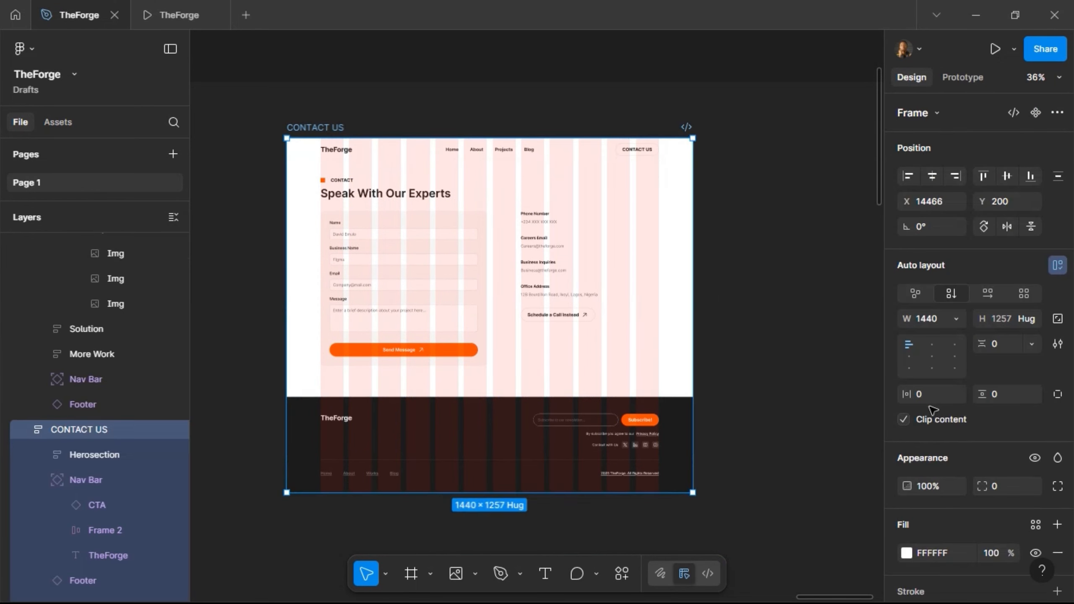
scroll(964, 445, down, 5)
scroll(1031, 555, down, 2)
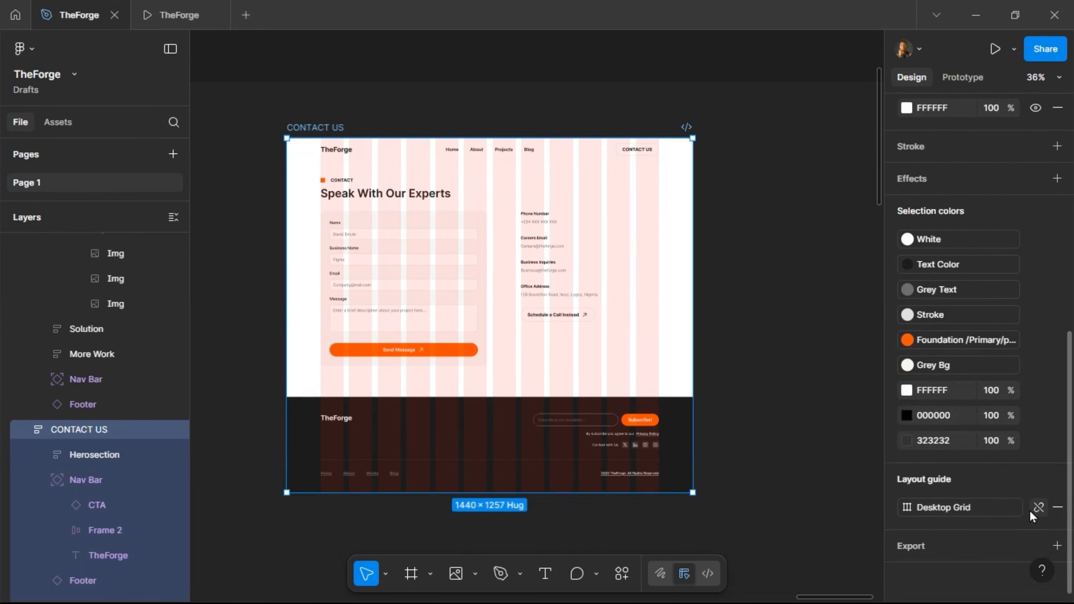
click(1058, 510)
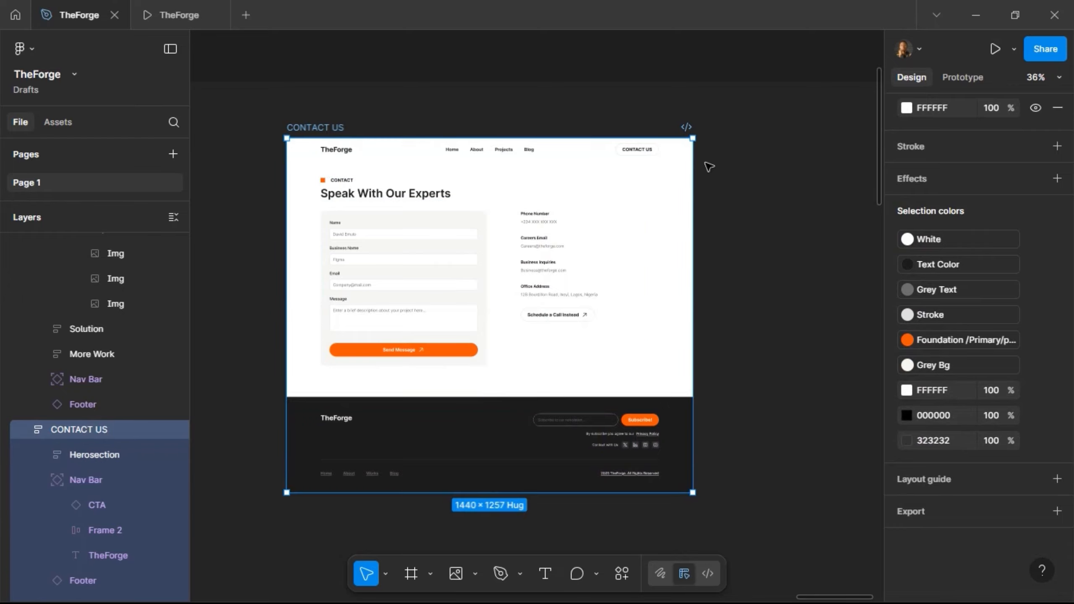
- Duplicate the BLOG MOBILE :: PREVIEW frame and place the copy right of CONTACT US
scroll(477, 254, down, 4)
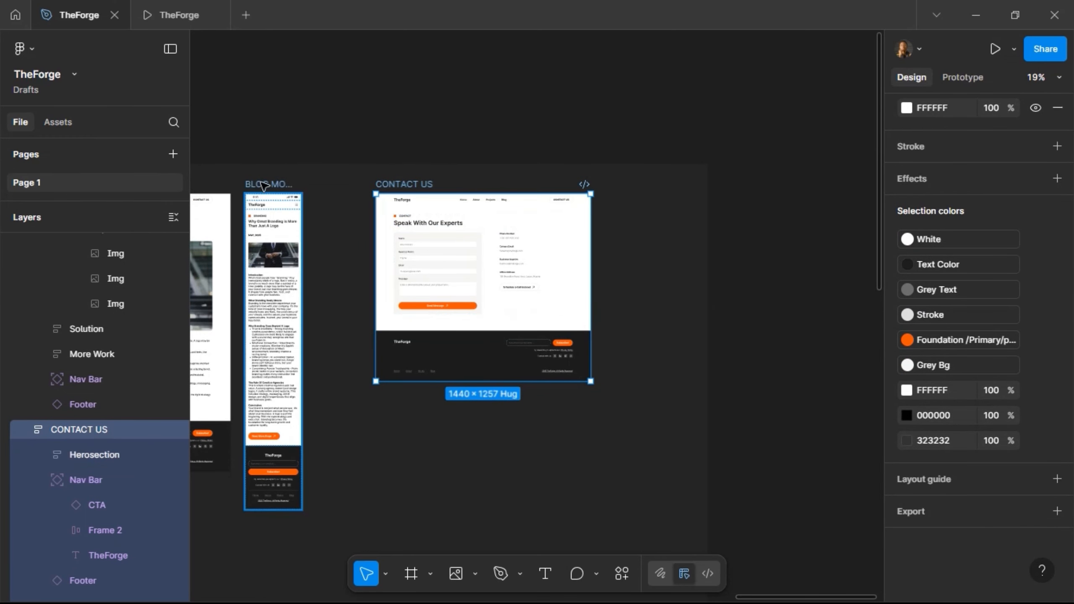
click(309, 153)
key(ctrl+d)
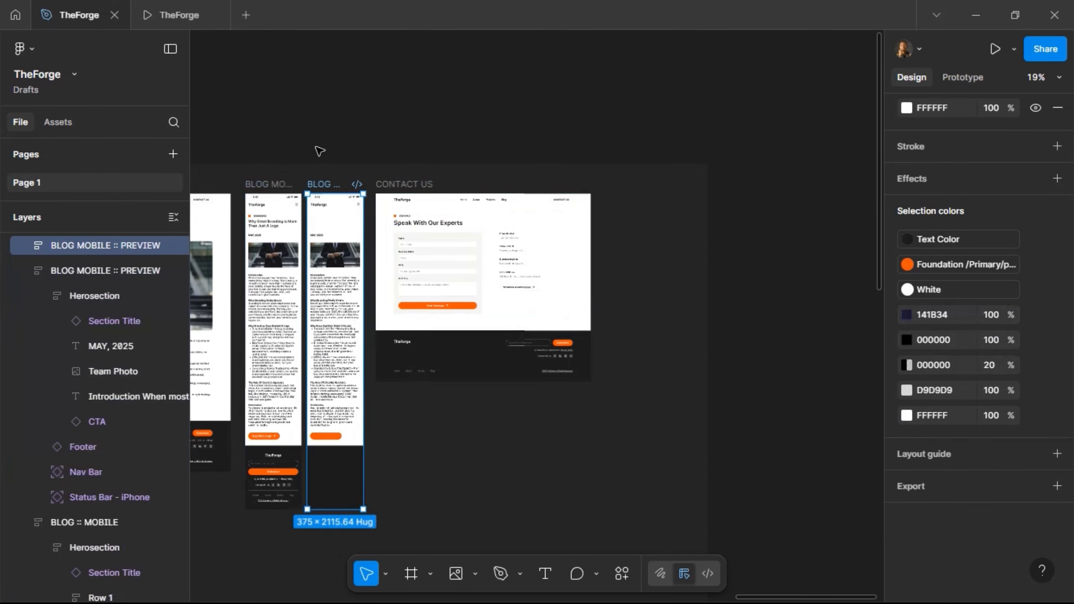
drag(322, 187, 614, 193)
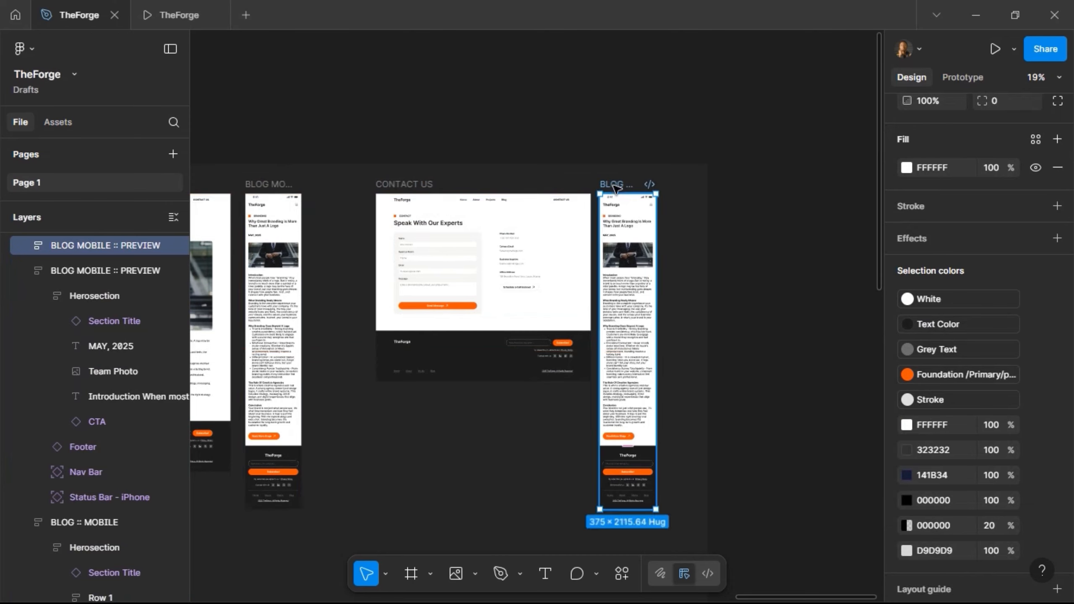
scroll(614, 193, up, 3)
scroll(614, 192, up, 3)
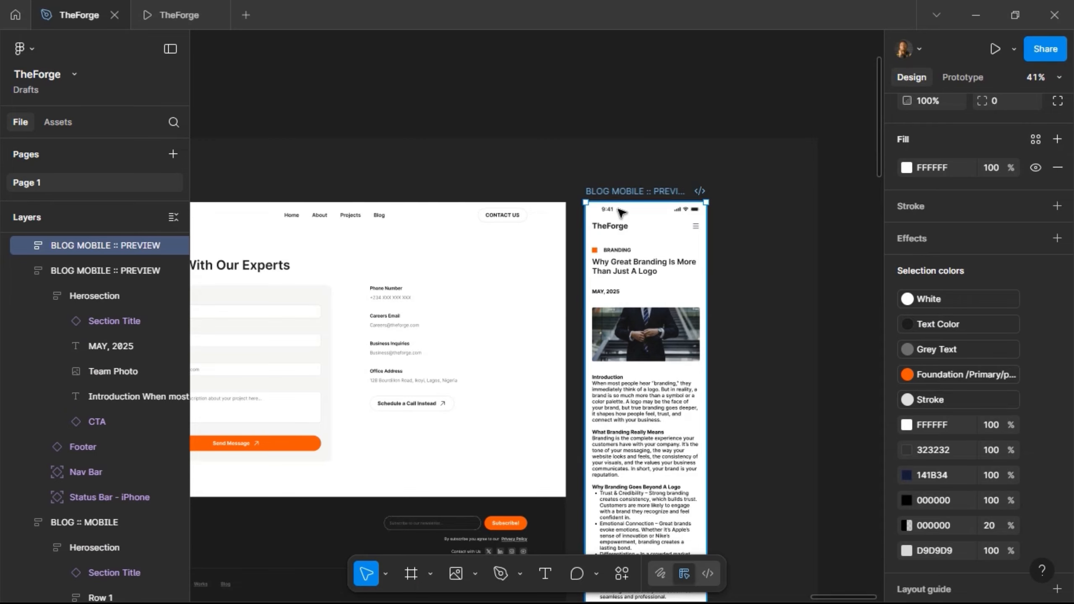
- Replace the mobile blog title with the Speak With Our Experts section title, Mobile variant
click(292, 267)
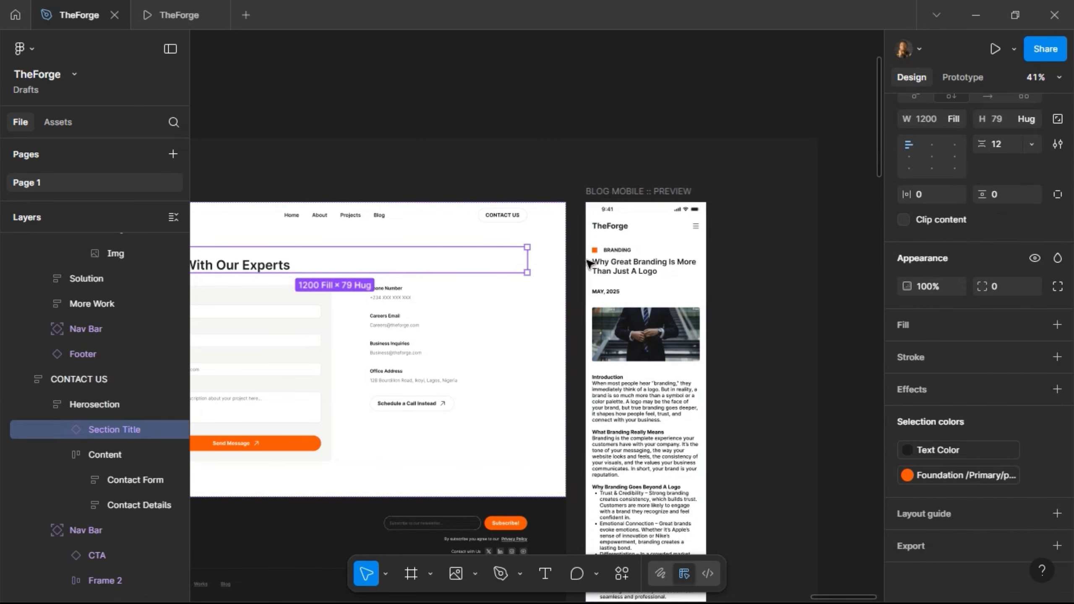
click(676, 296)
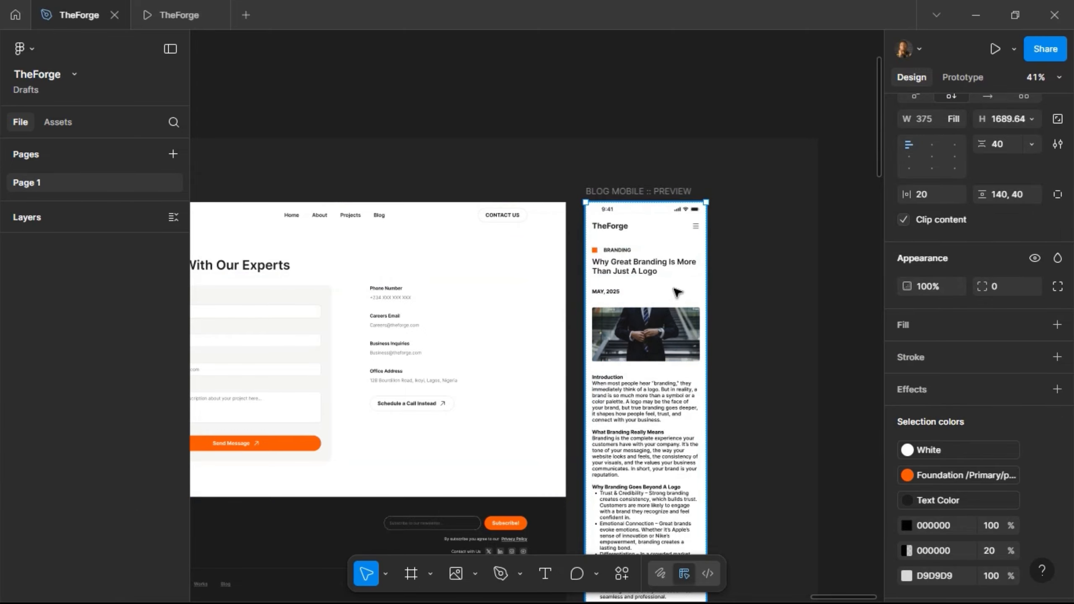
click(654, 270)
key(ctrl+shift+r)
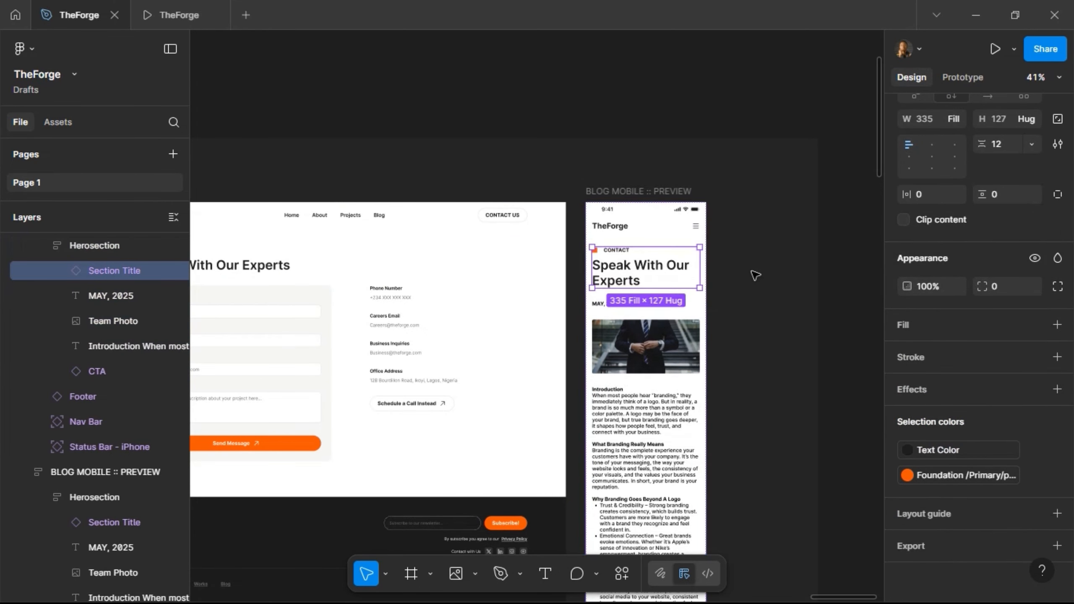
scroll(996, 168, up, 6)
click(1017, 157)
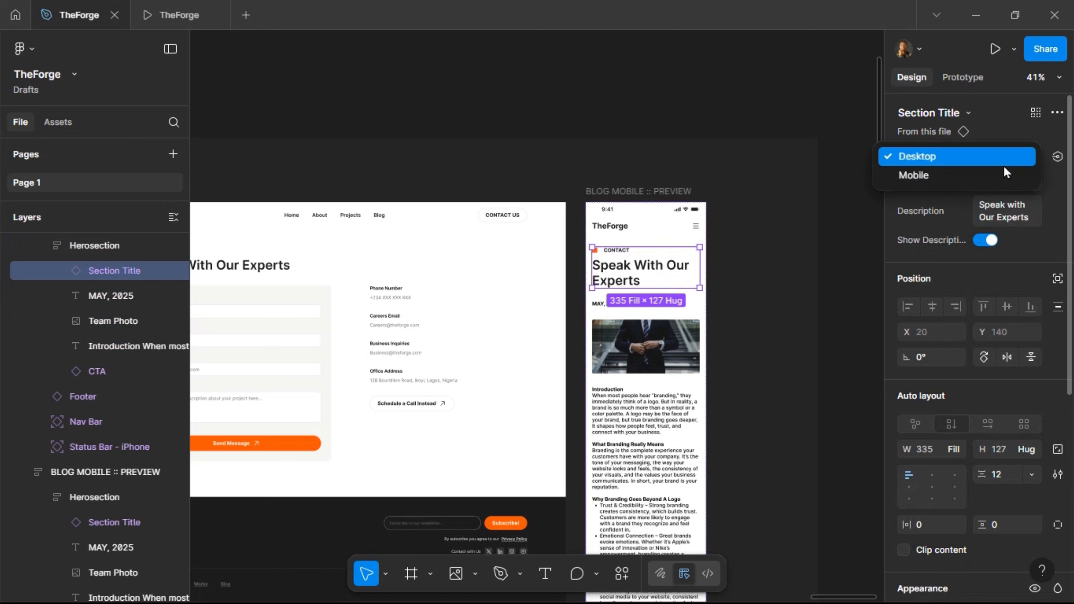
click(1000, 174)
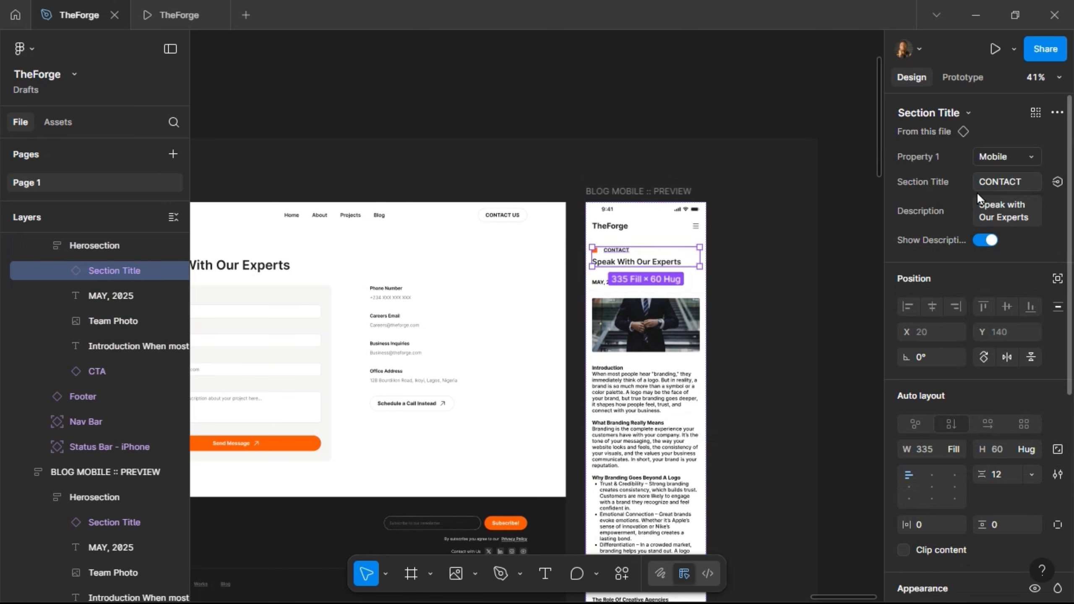
- Delete the MAY, 2025 date and the introduction text from the mobile hero
click(324, 350)
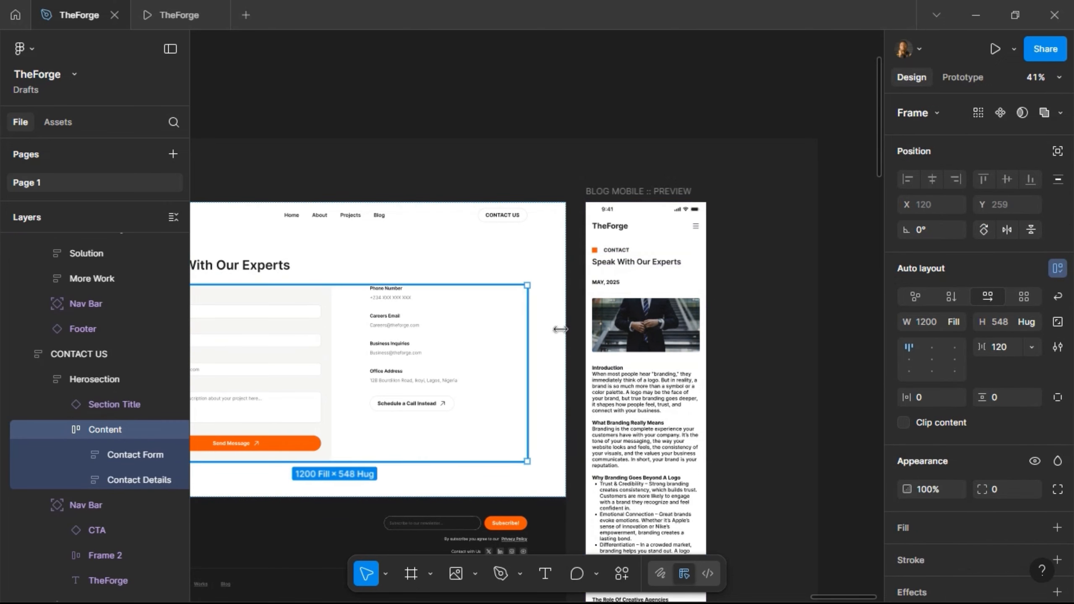
click(621, 309)
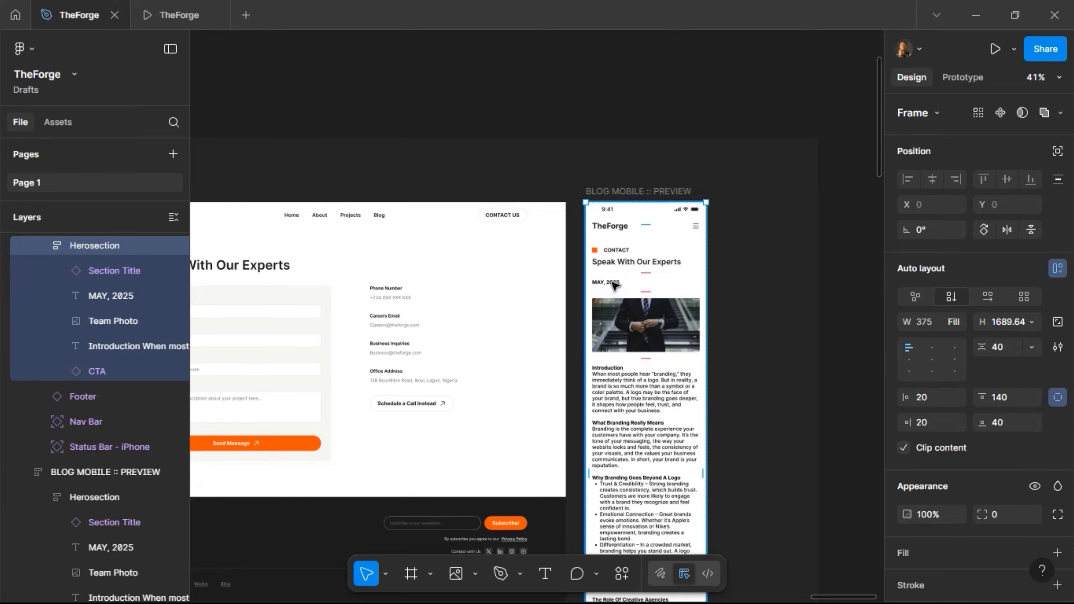
click(614, 285)
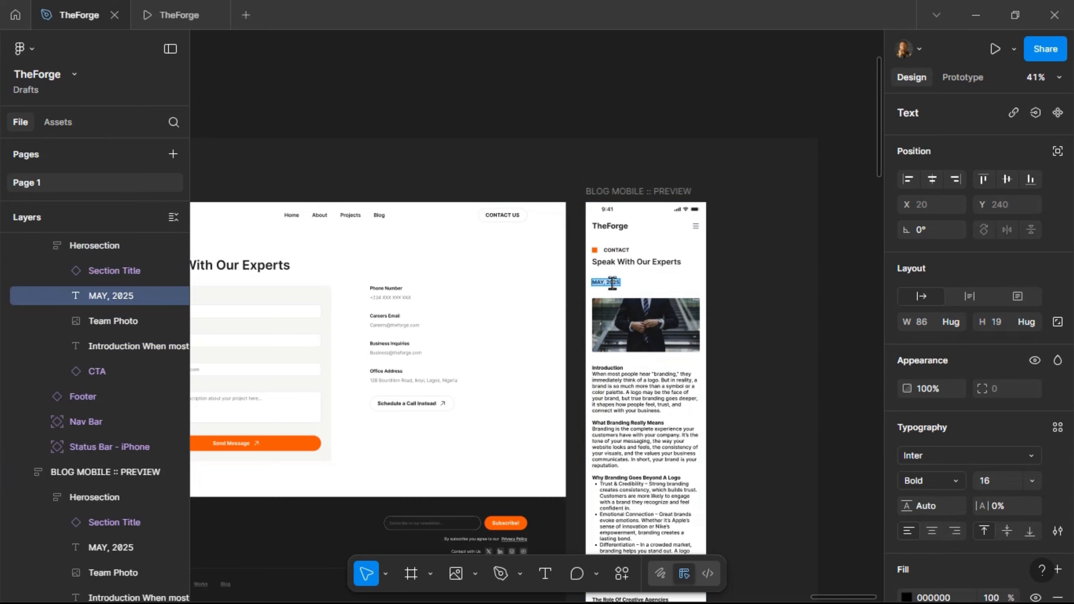
shift+click(628, 389)
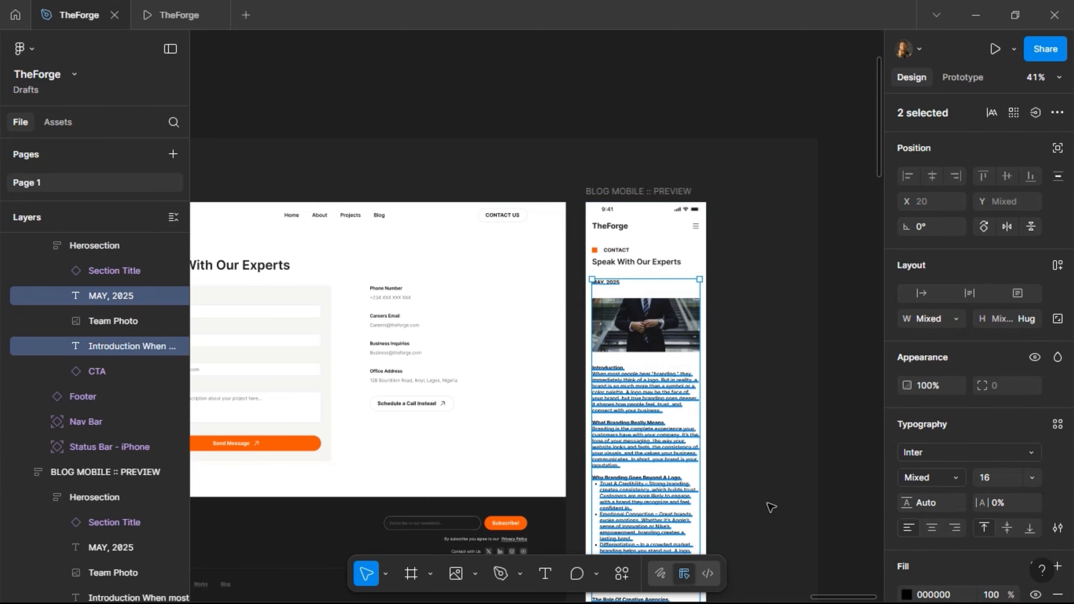
key(Delete)
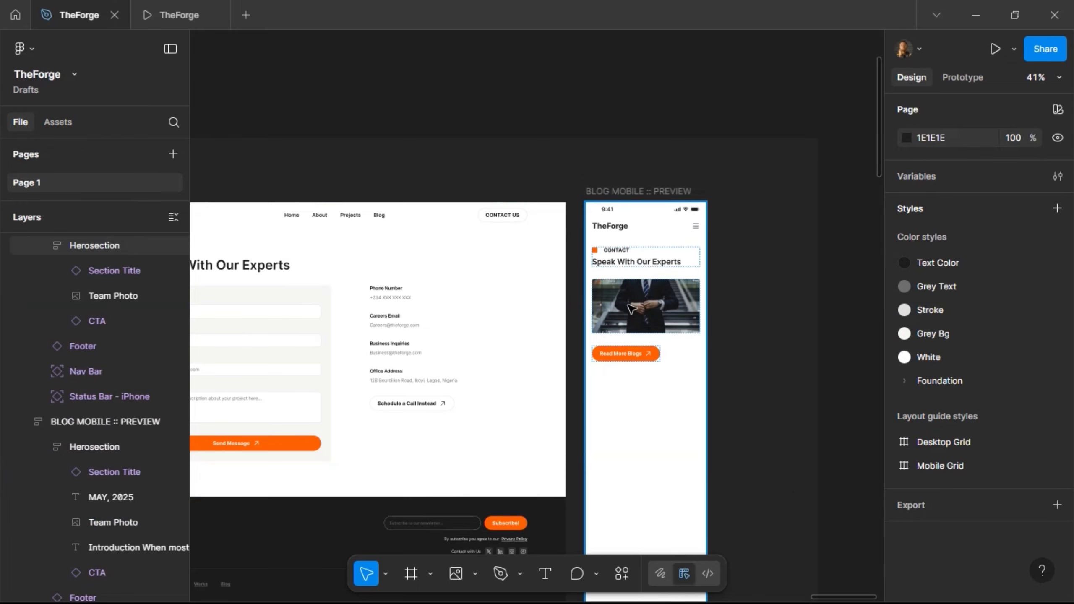
- Delete the Read More Blogs button from the mobile hero section
click(630, 308)
double_click(630, 306)
double_click(630, 306)
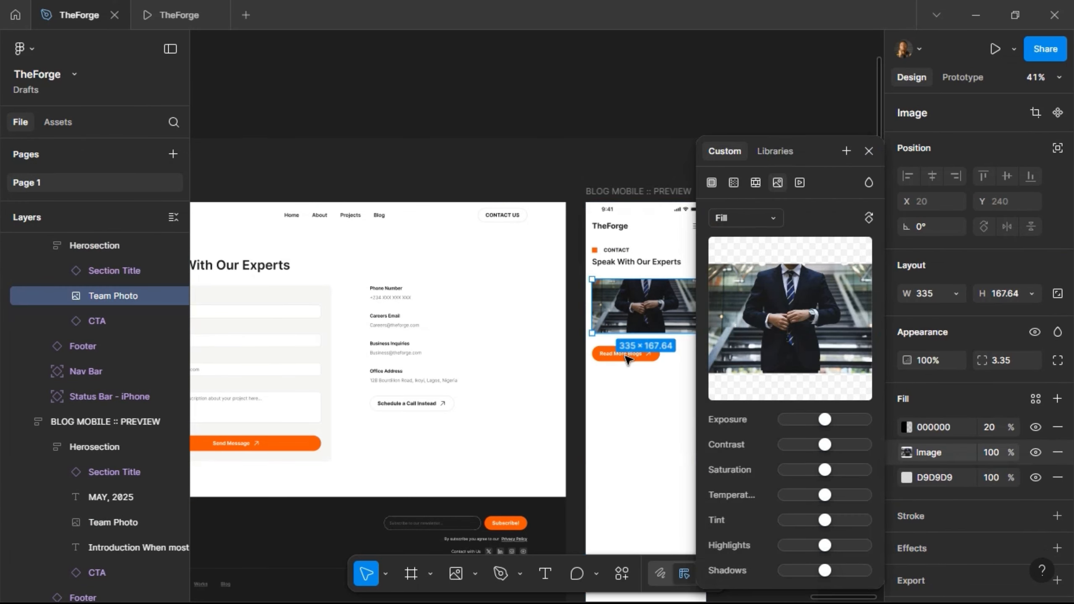
click(628, 358)
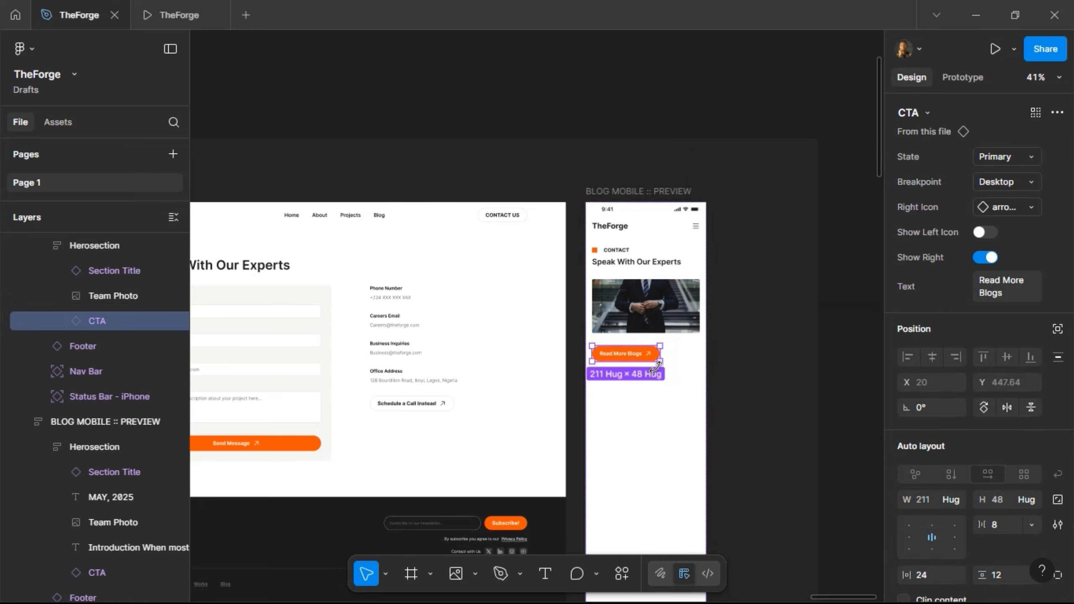
key(Delete)
- Replace the team photo with Content, stacked vertically with form and details filling the width
click(644, 319)
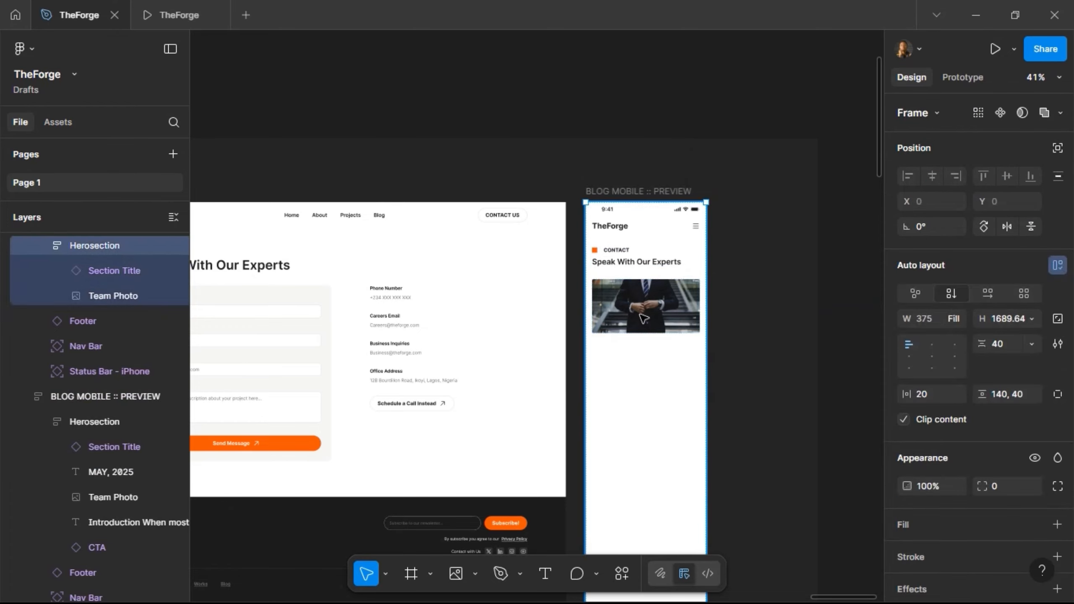
click(644, 318)
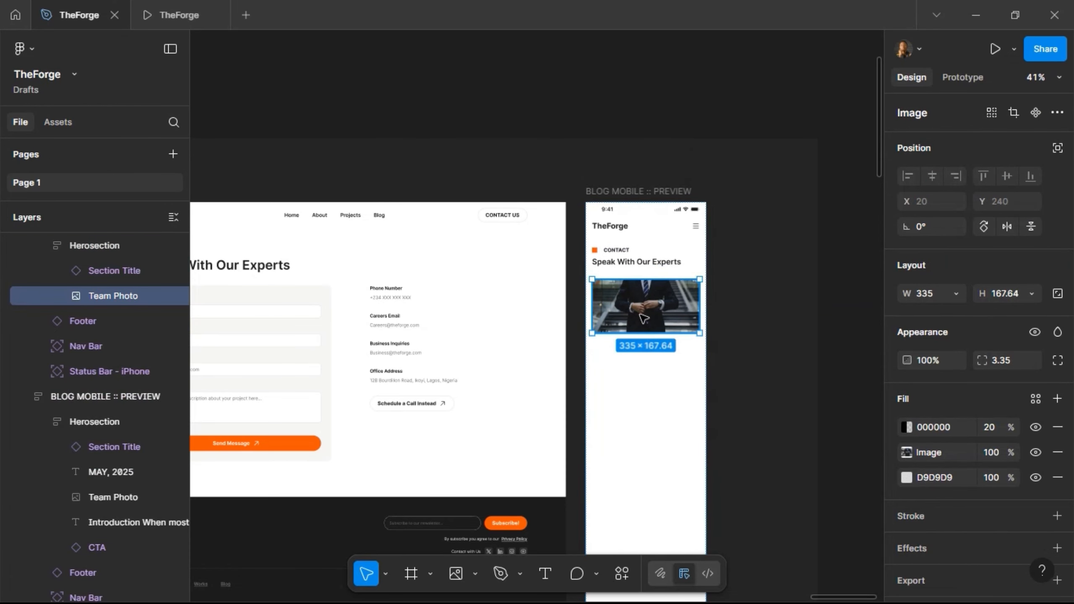
key(ctrl+shift+r)
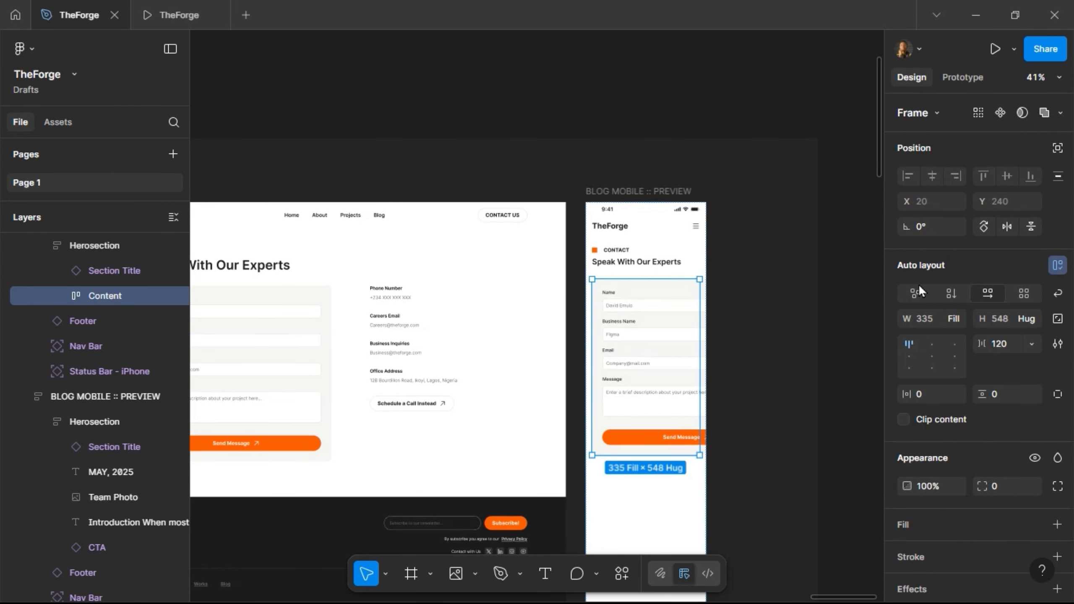
click(949, 293)
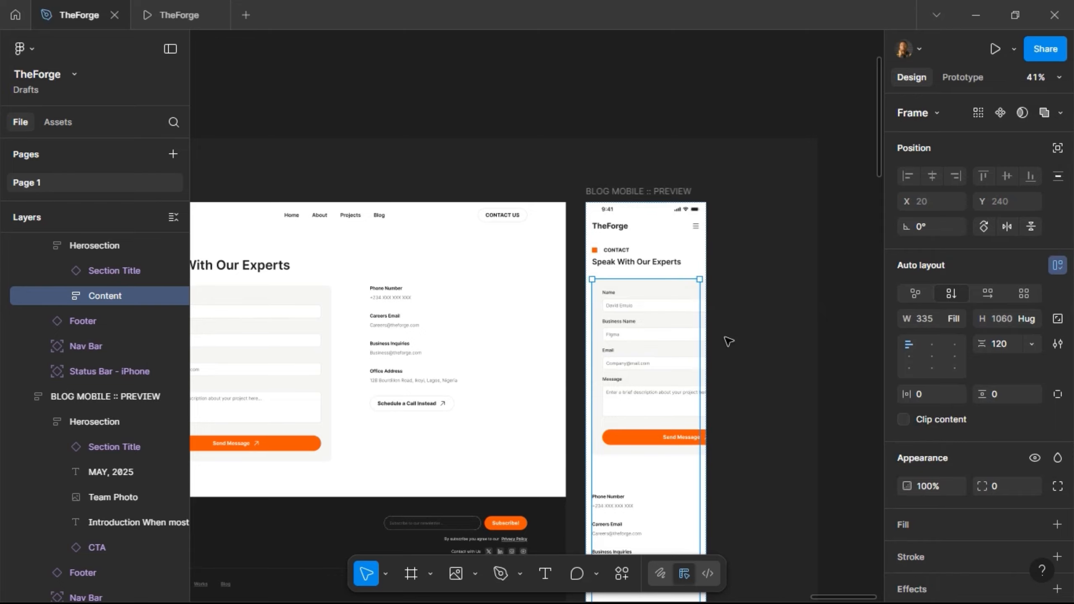
key(Return)
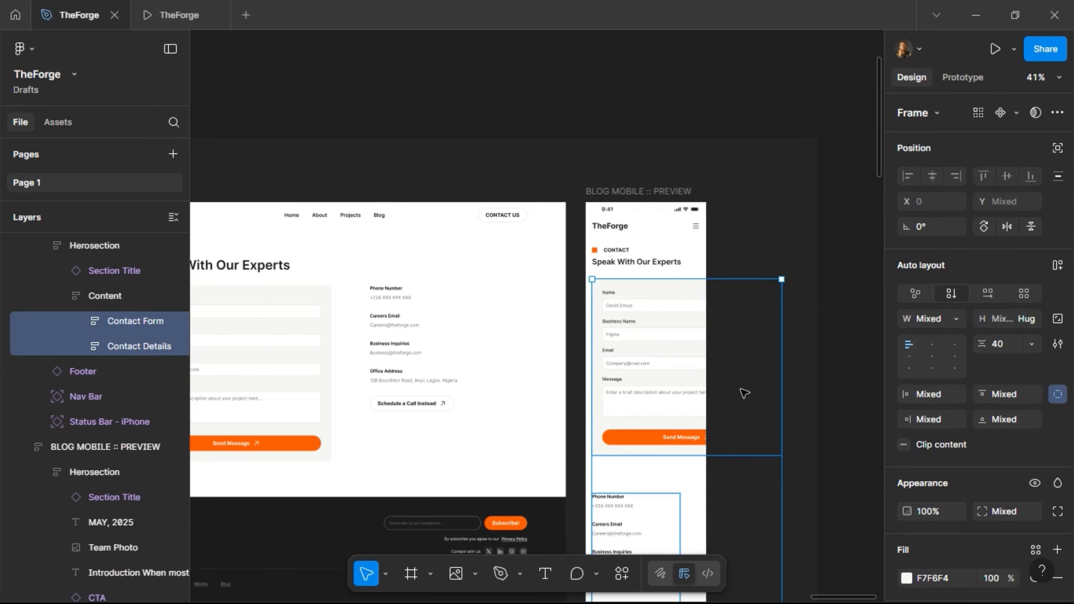
click(951, 323)
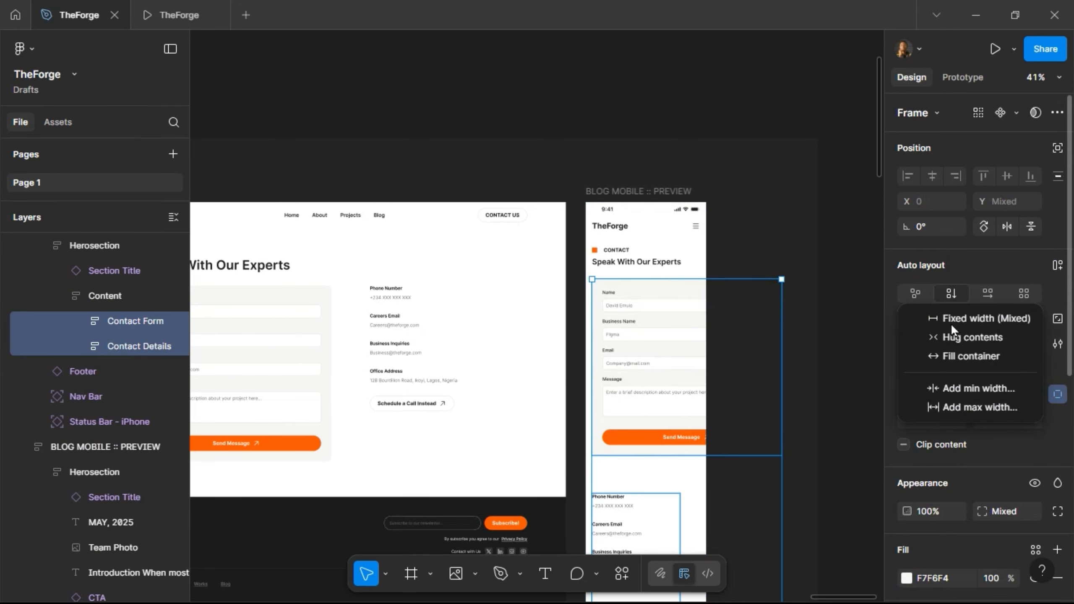
click(948, 356)
scroll(744, 321, down, 1)
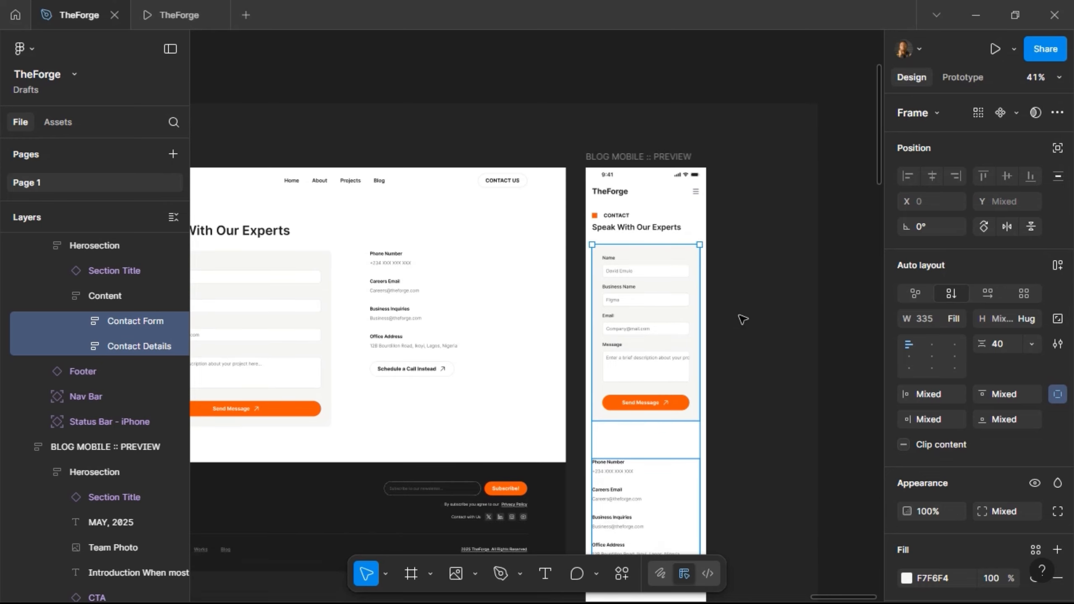
- In the Input Field main component, make the Message placeholder text fill the box width
scroll(685, 371, up, 3)
click(593, 357)
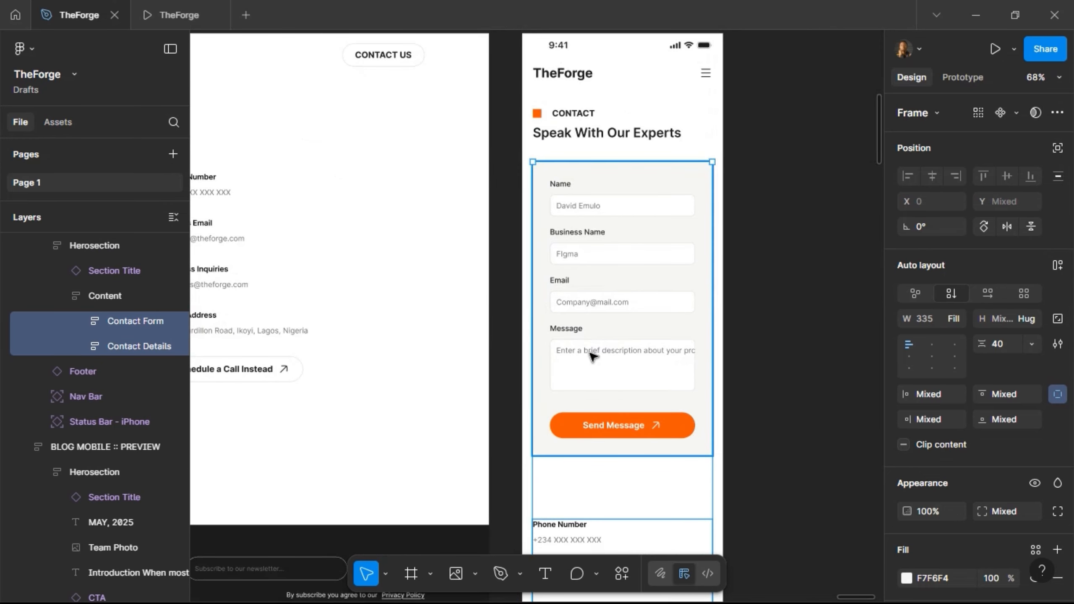
click(593, 356)
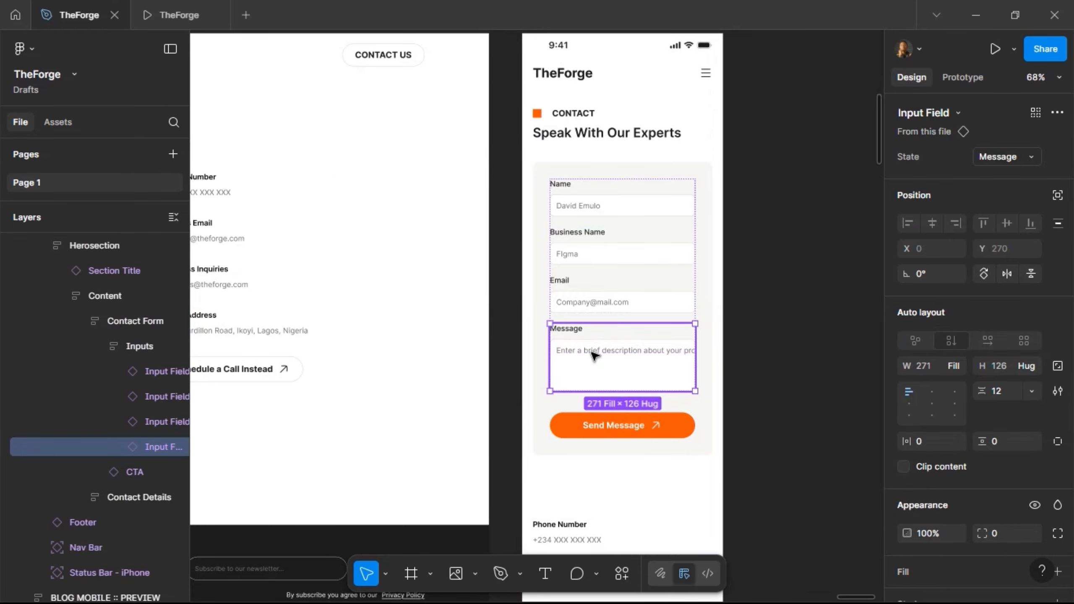
right_click(594, 355)
mouse_move(649, 457)
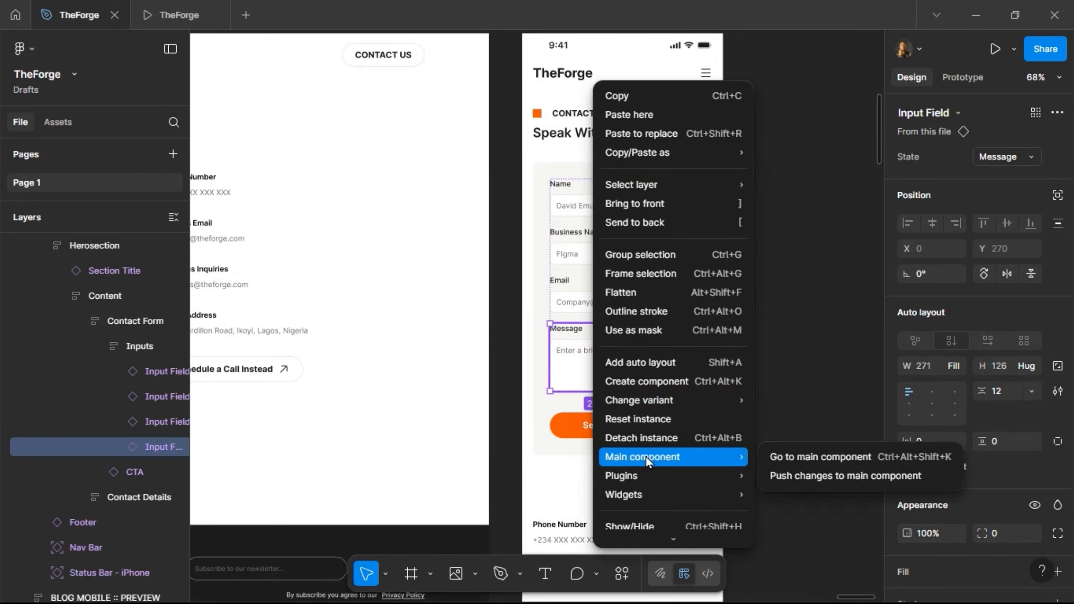
click(828, 452)
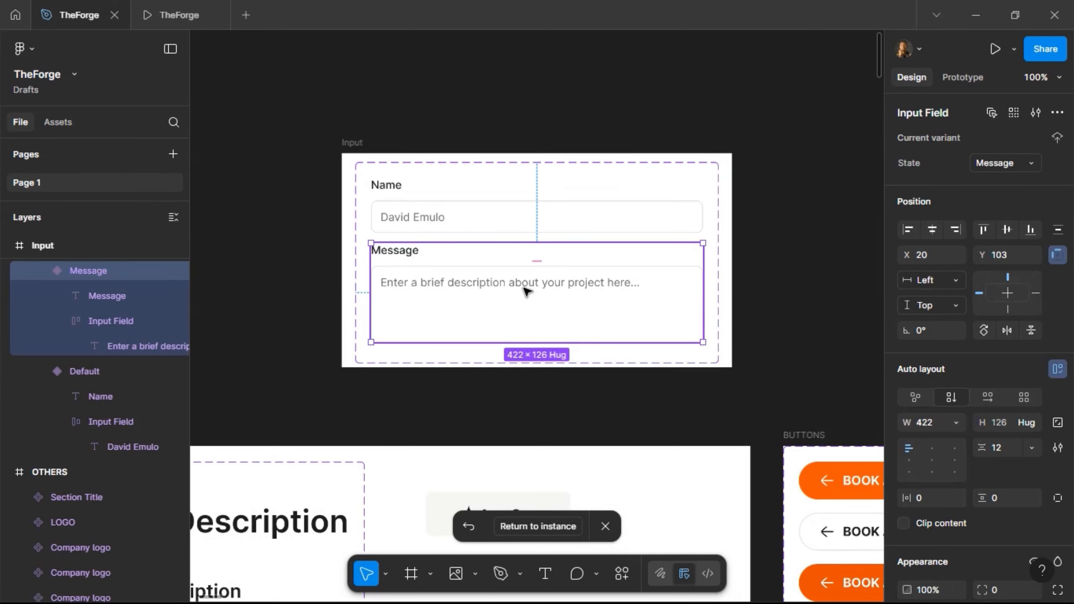
click(528, 278)
double_click(529, 281)
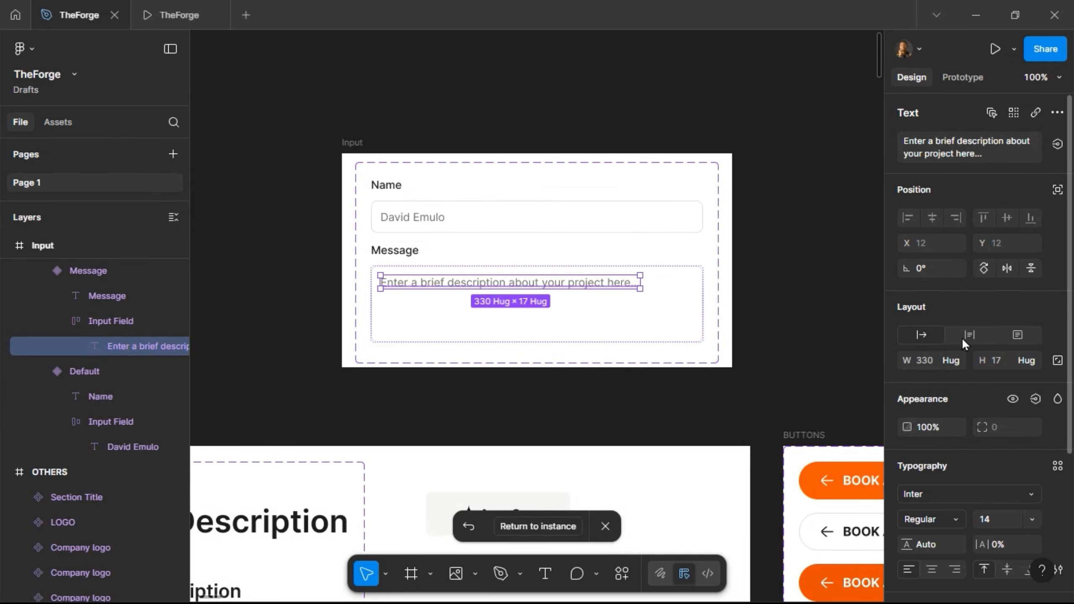
click(953, 356)
click(963, 374)
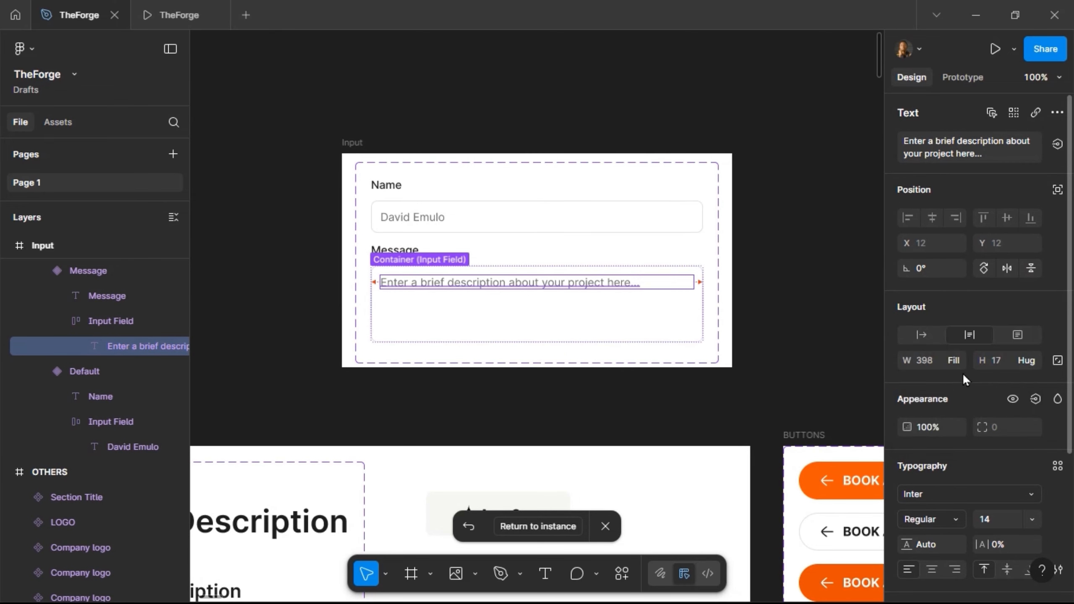
click(435, 175)
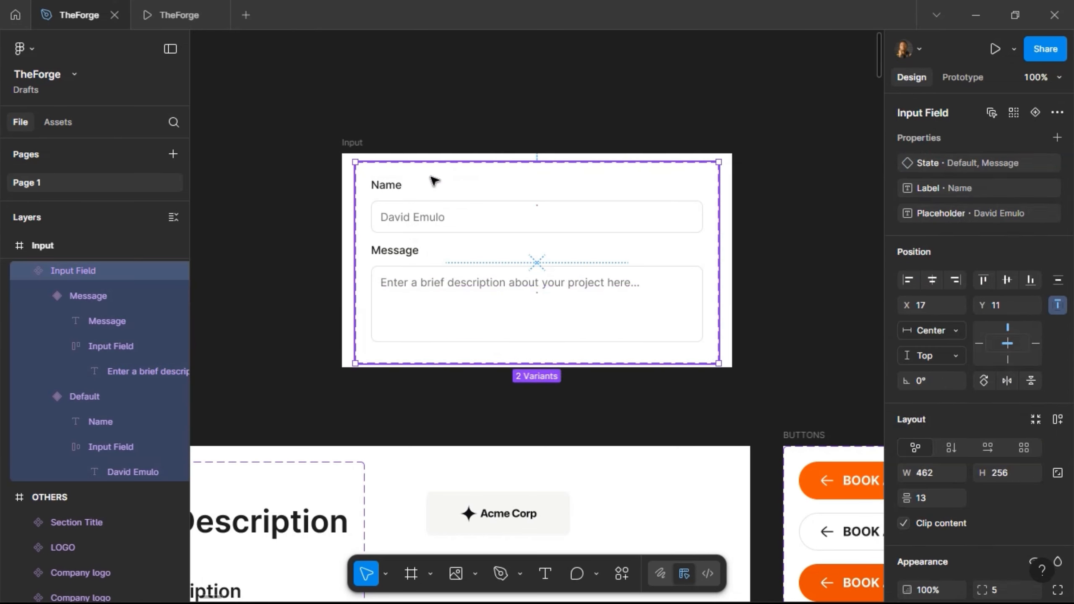
click(532, 289)
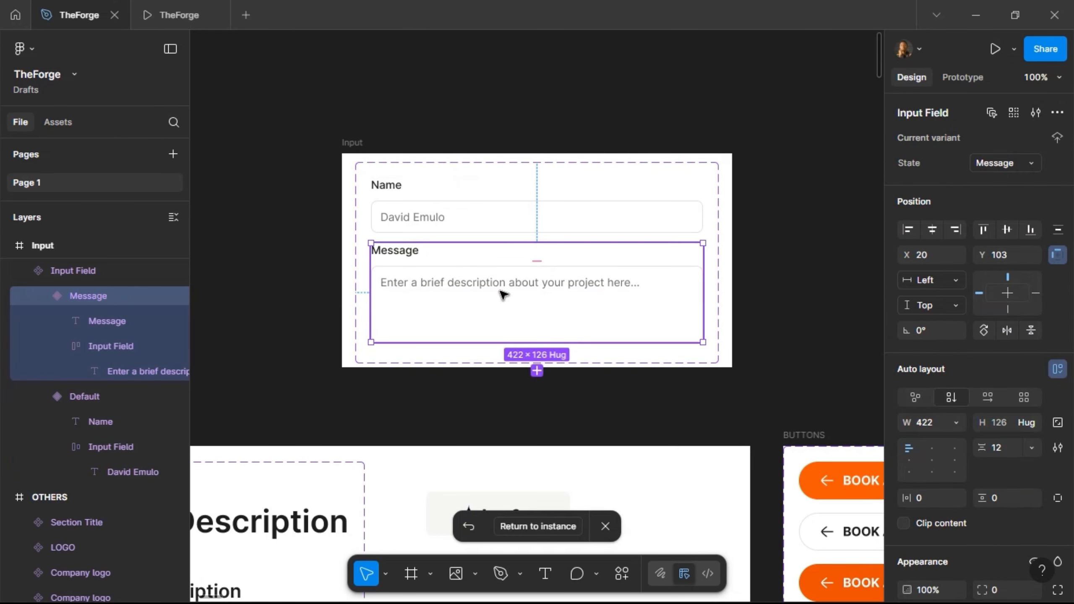
- Set the Message and Name placeholder font size to 12 in the main component
click(529, 525)
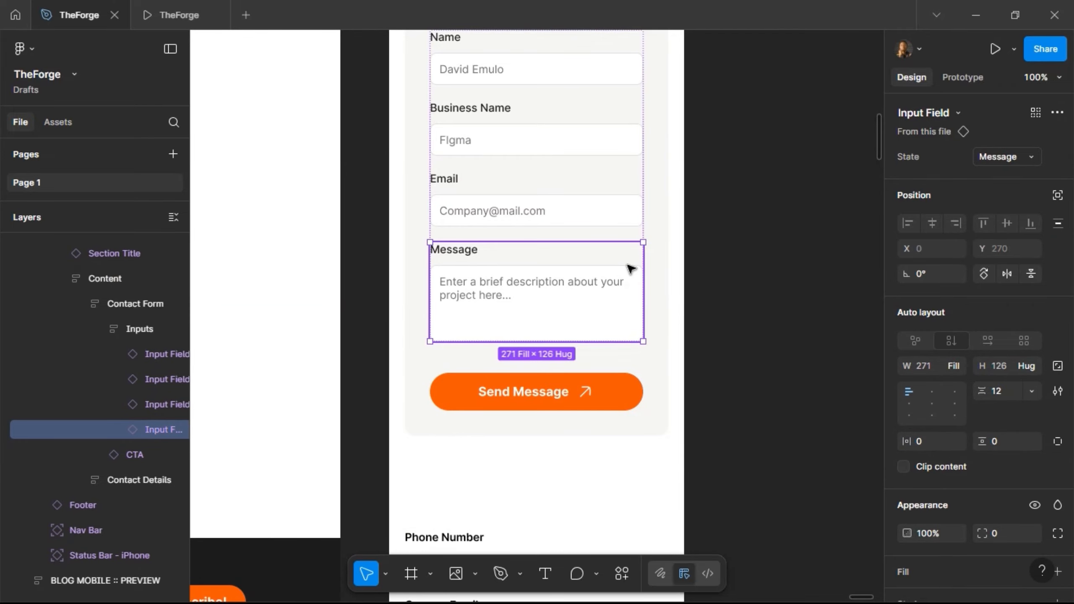
right_click(563, 292)
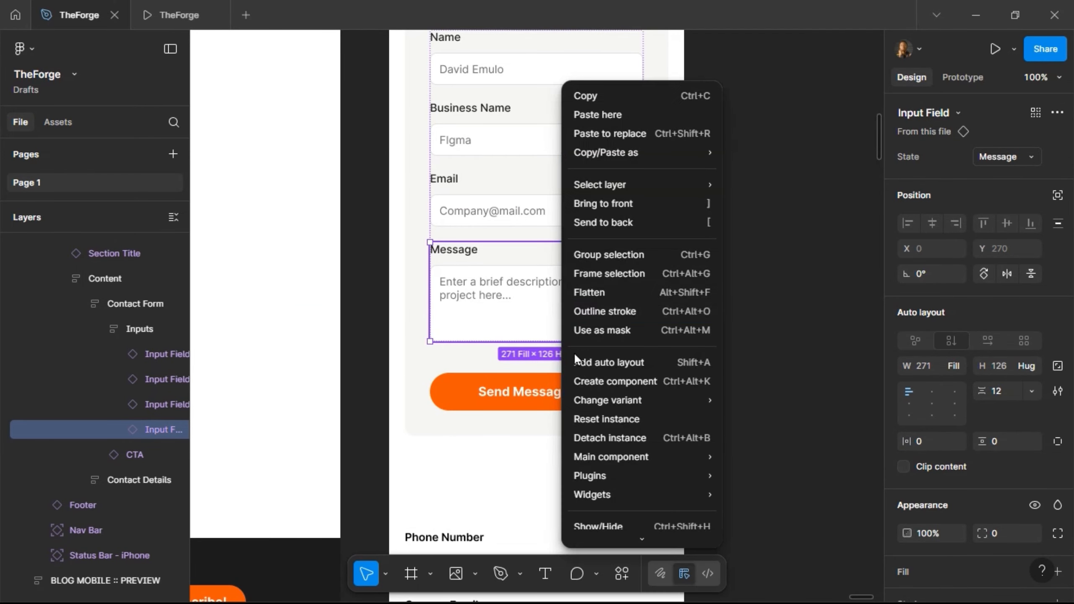
mouse_move(612, 456)
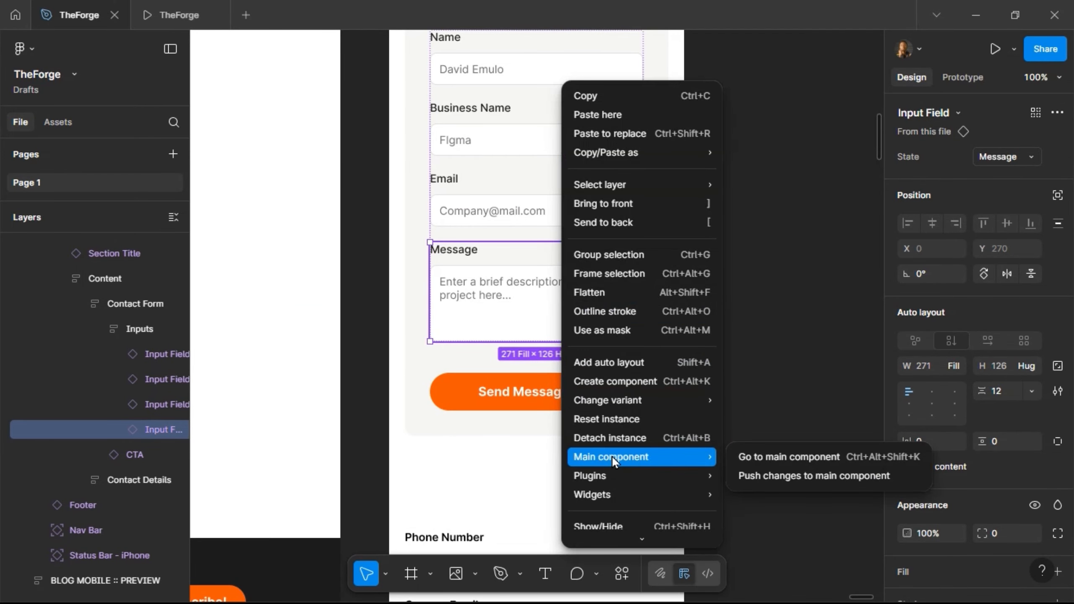
click(741, 457)
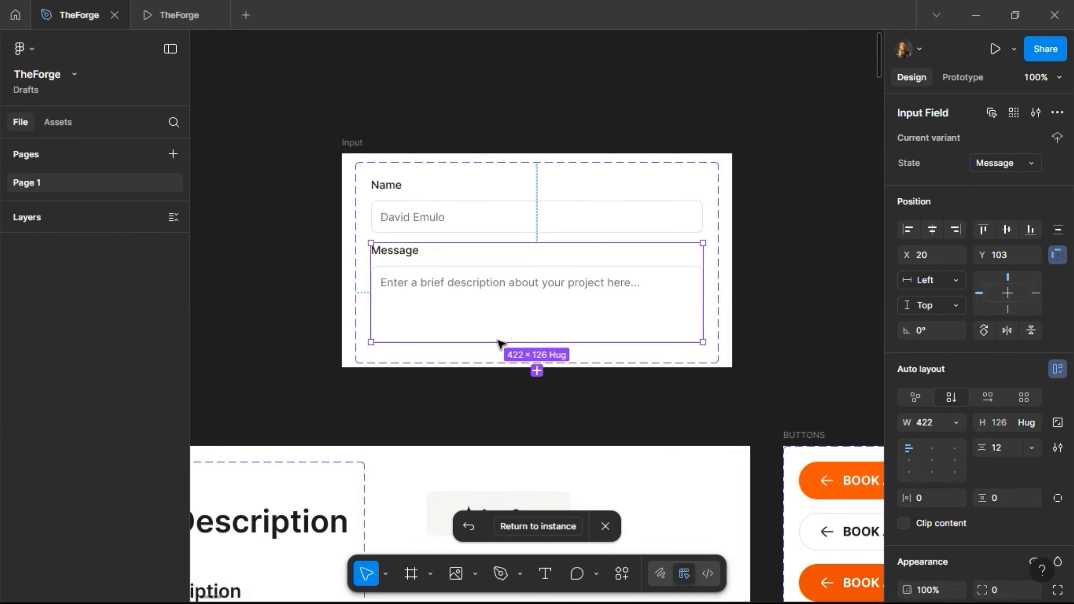
double_click(457, 286)
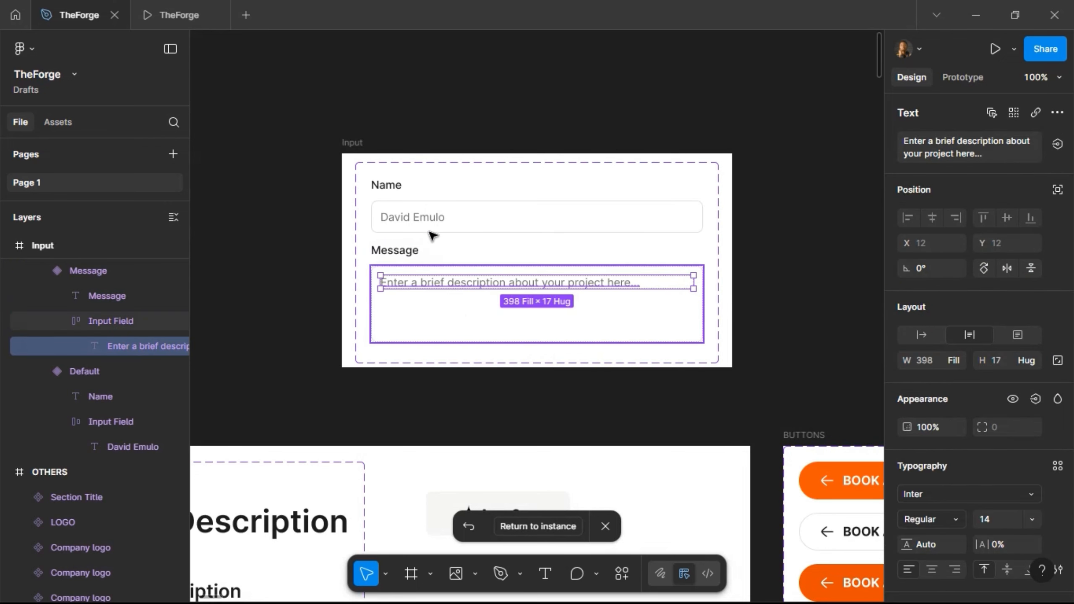
shift+click(425, 218)
click(999, 512)
text(1)
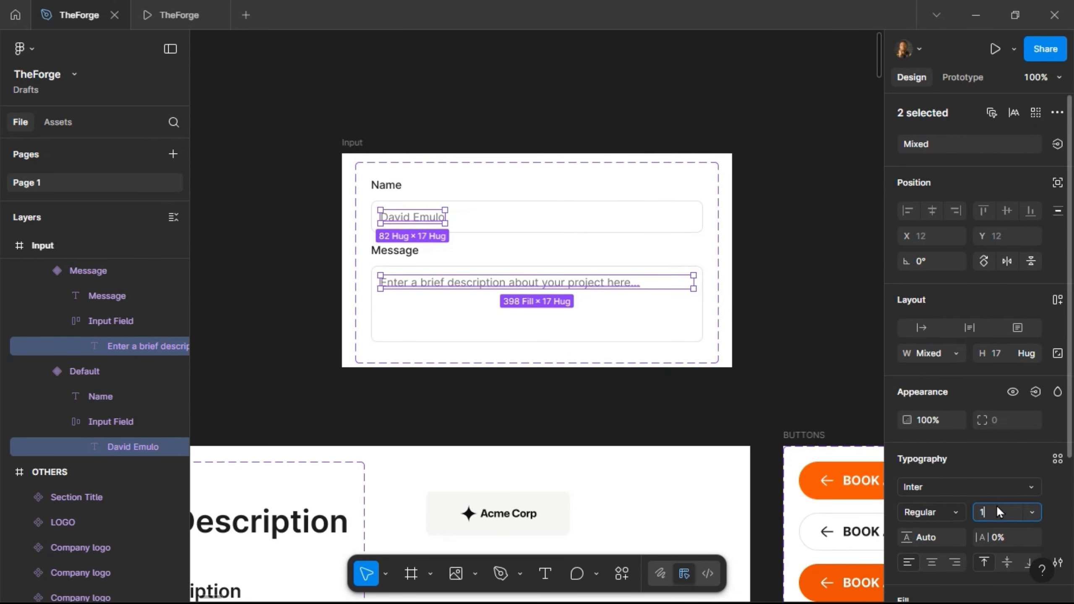
text(2)
key(Return)
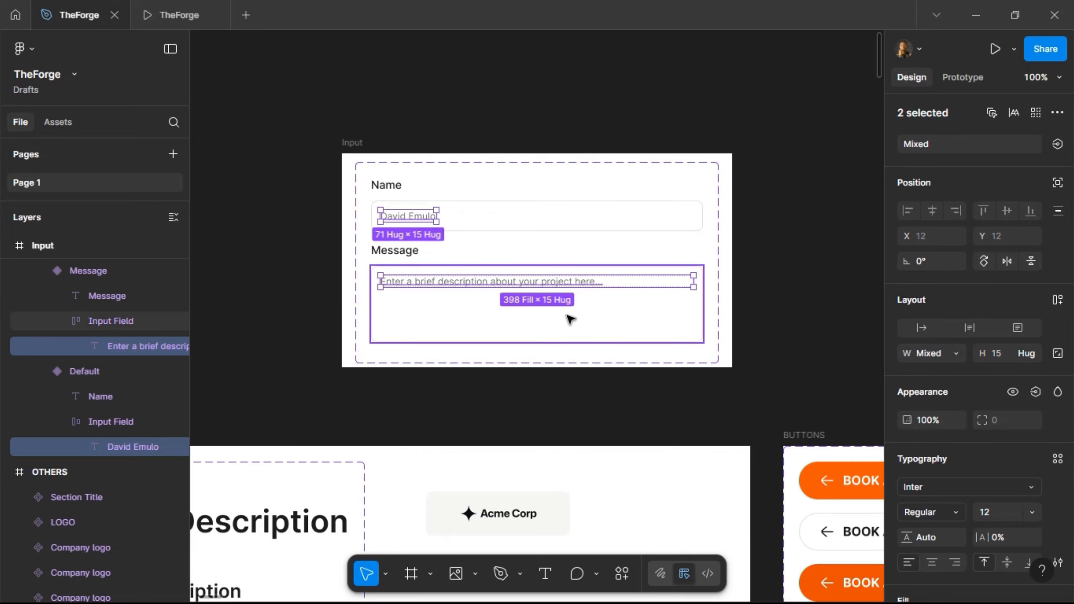
- Give the Message input box a vertical padding of 16
click(570, 319)
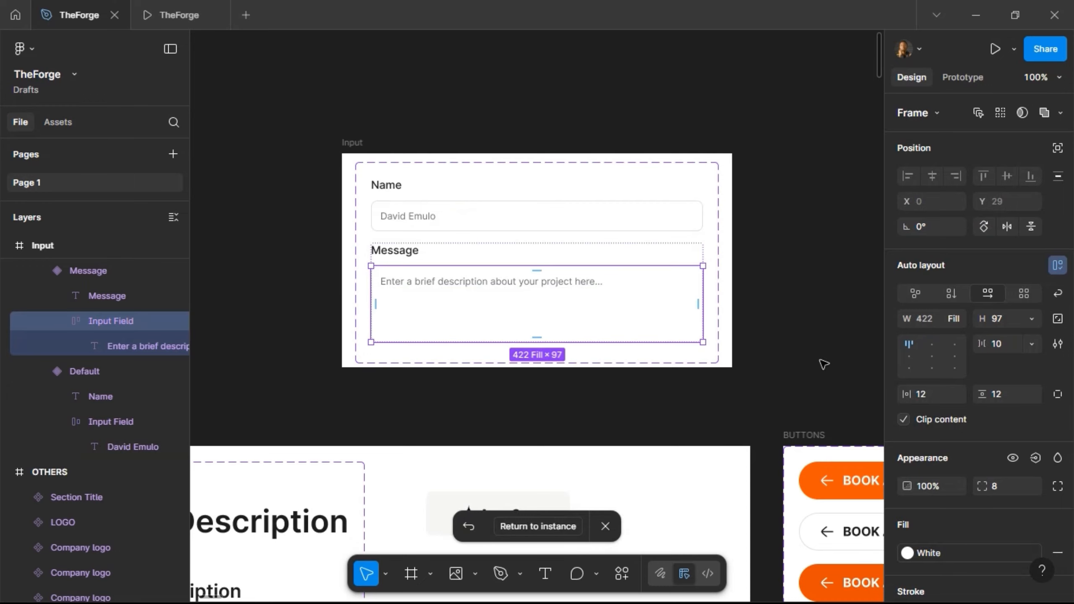
click(1007, 398)
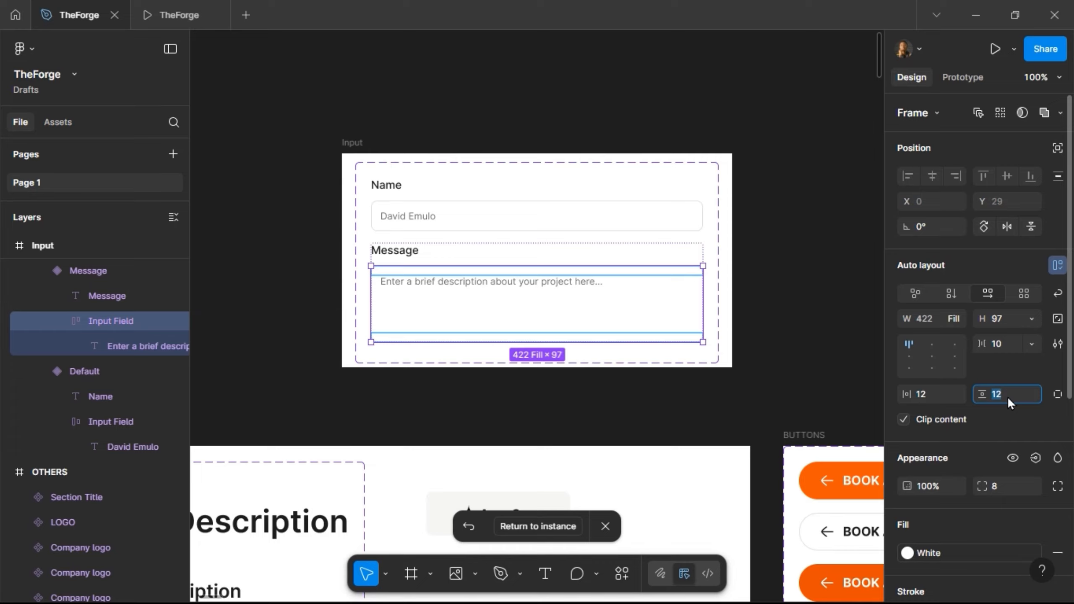
text(16)
key(Return)
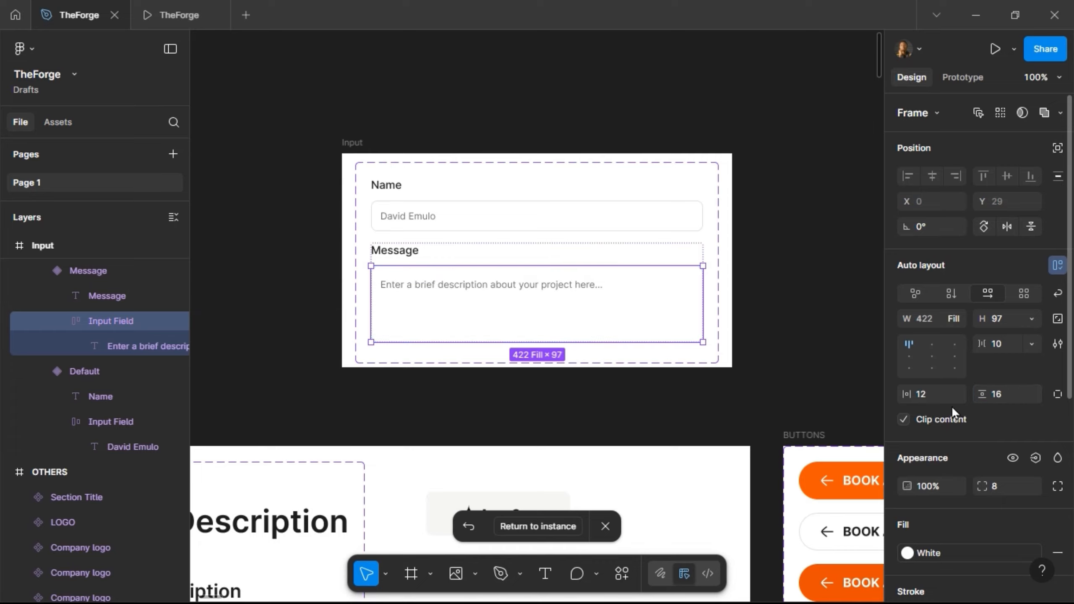
click(569, 527)
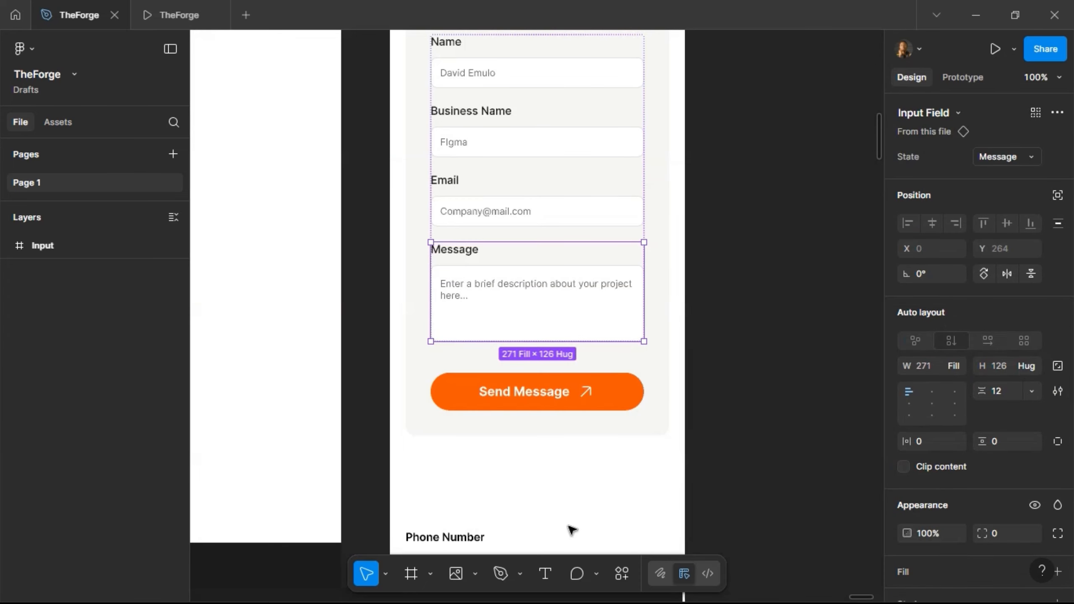
- Set the mobile Contact Form's vertical and horizontal padding to 20
click(757, 255)
scroll(757, 256, down, 5)
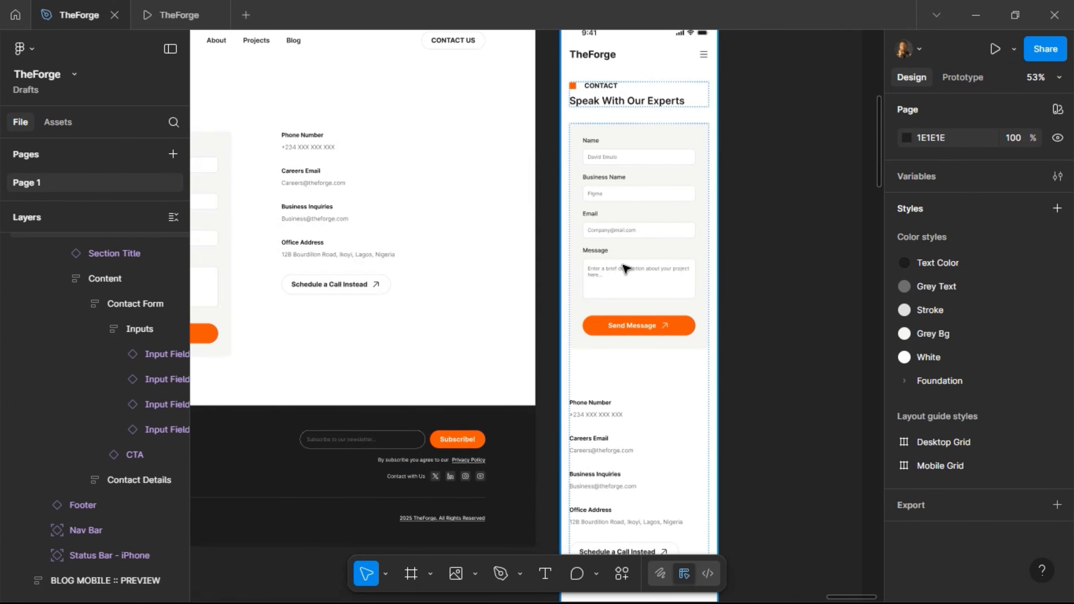
click(625, 268)
double_click(625, 268)
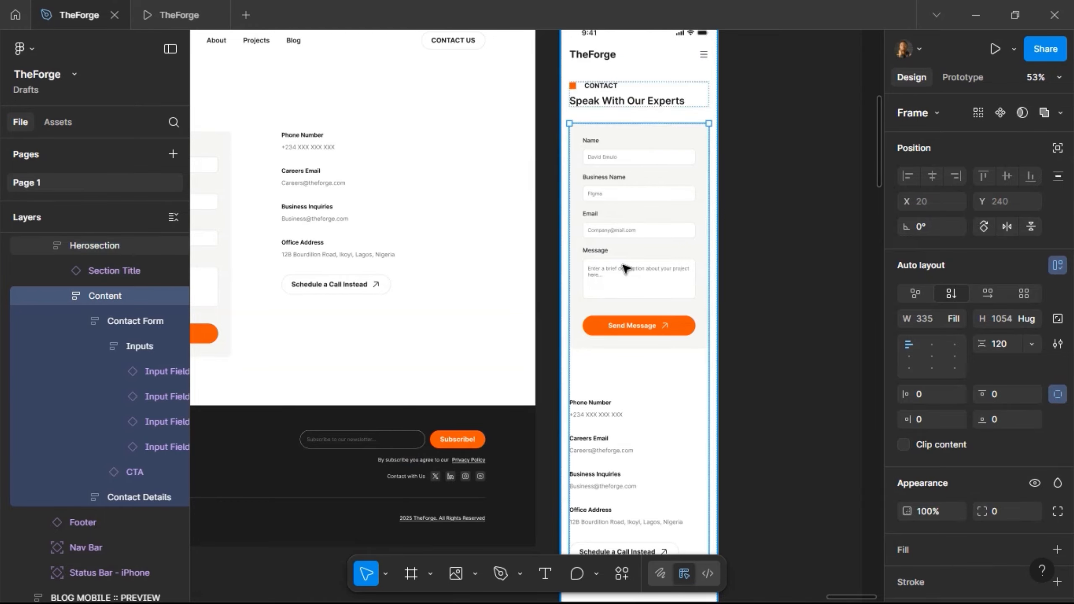
double_click(624, 316)
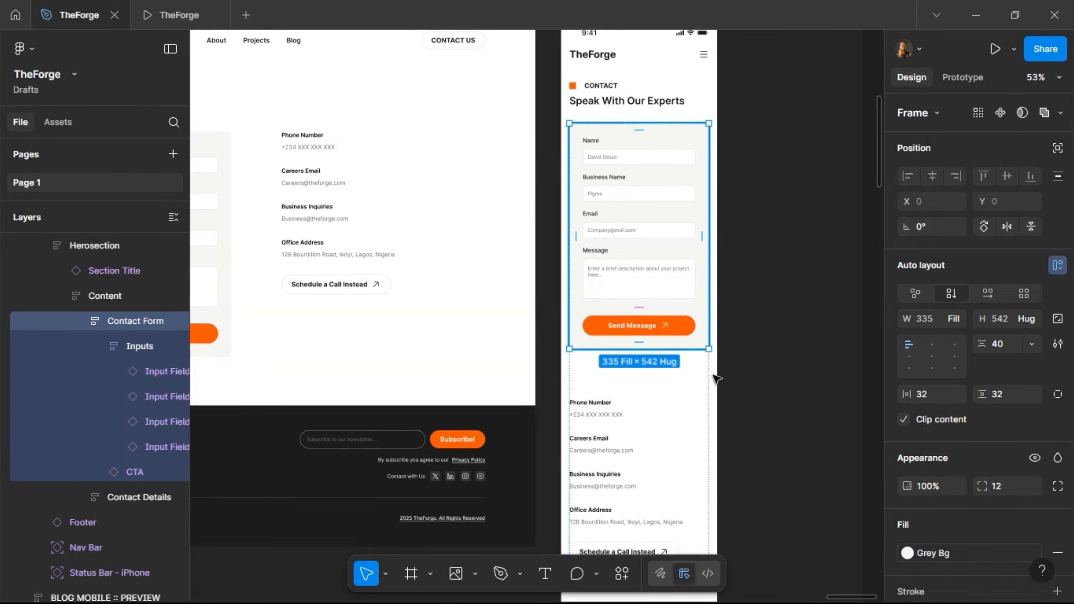
click(1017, 392)
text(2)
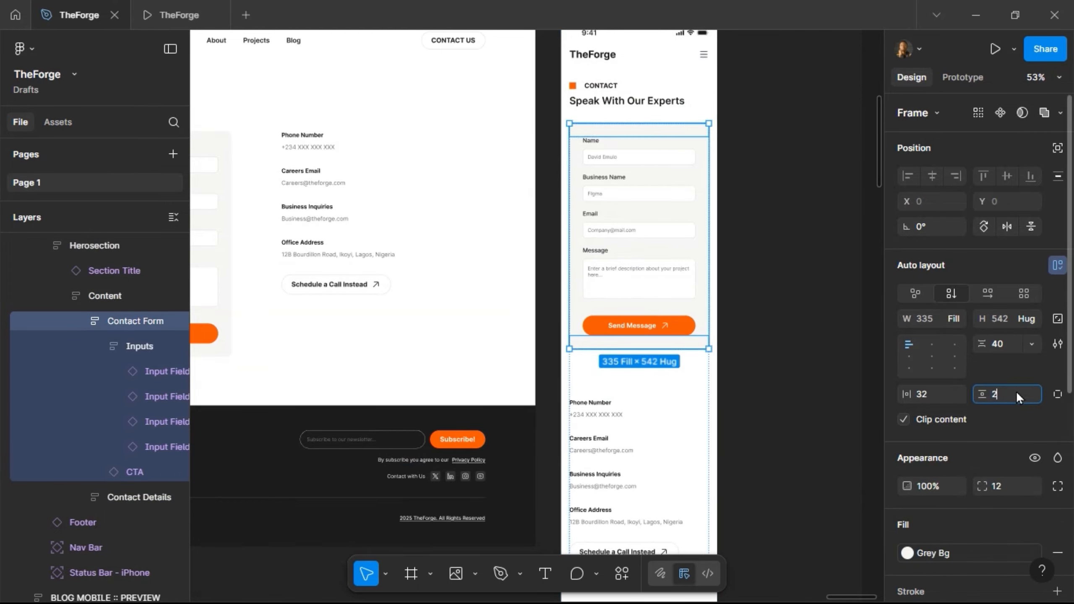
text(0)
key(Return)
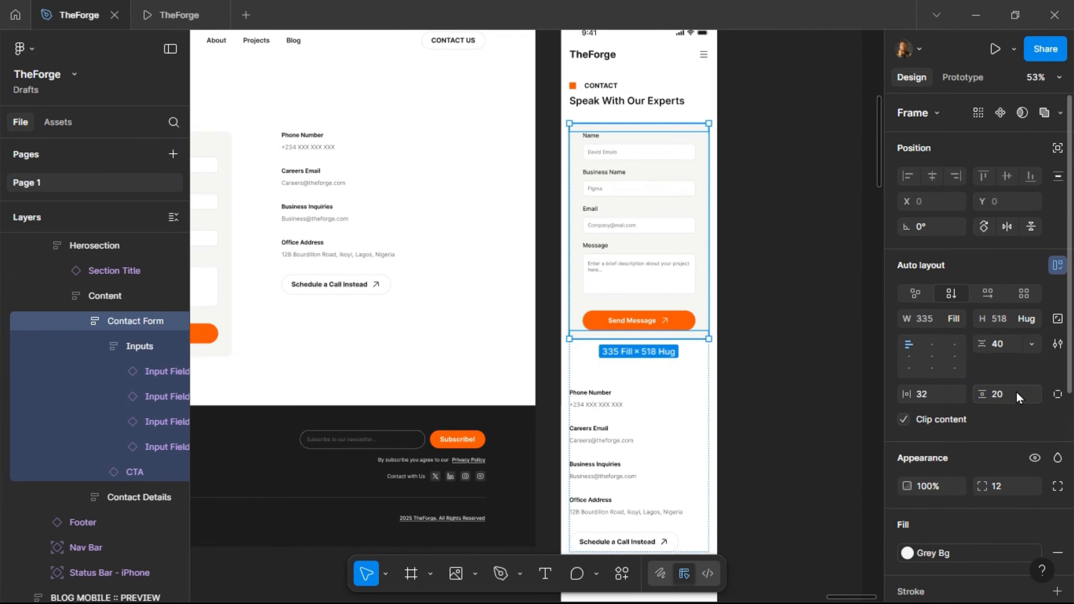
click(950, 393)
text(20)
key(Return)
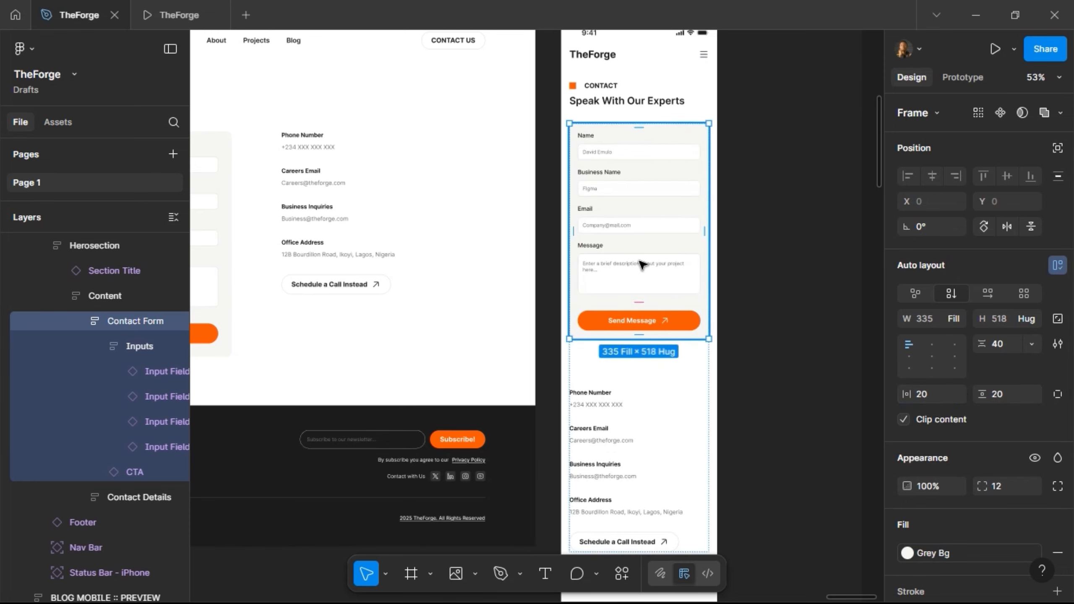
- Set a 40 gap between the form and contact details in Content
scroll(643, 265, down, 3)
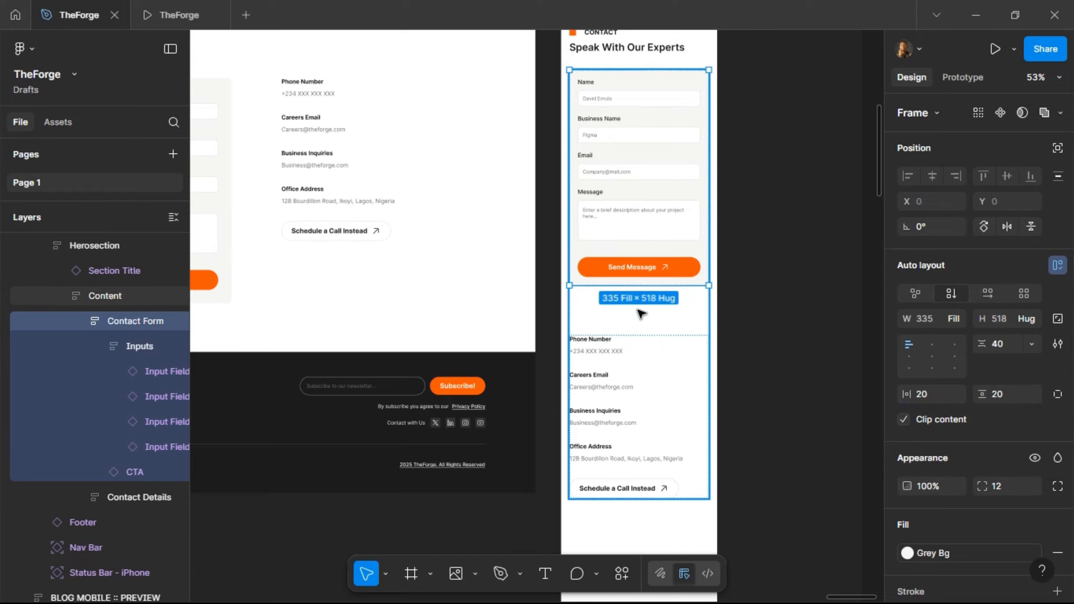
click(641, 313)
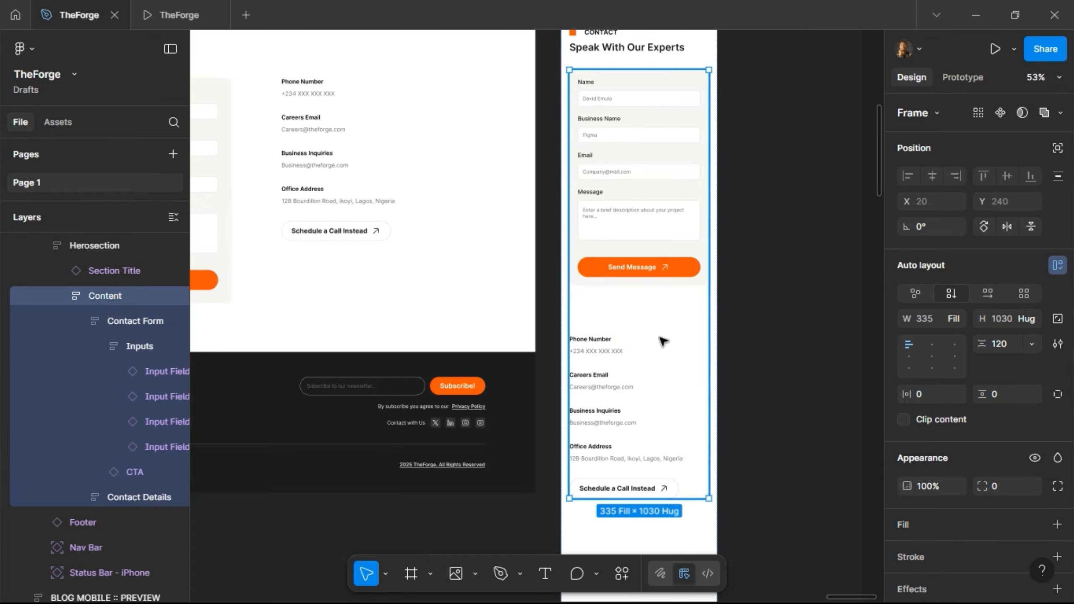
click(1007, 345)
text(40)
key(Return)
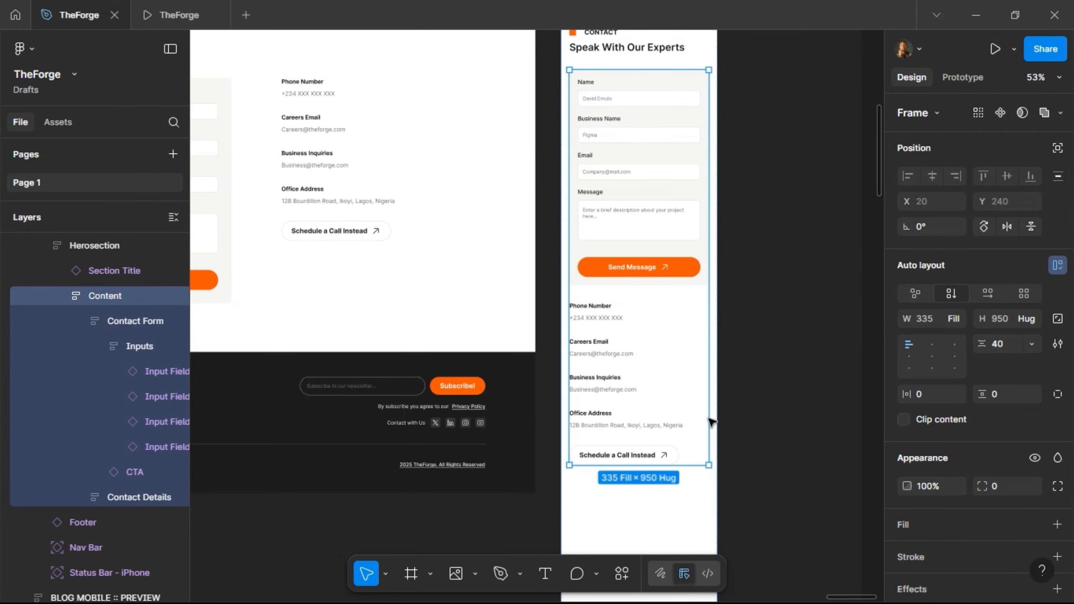
- Make the mobile Herosection height hug its contents
scroll(640, 340, down, 10)
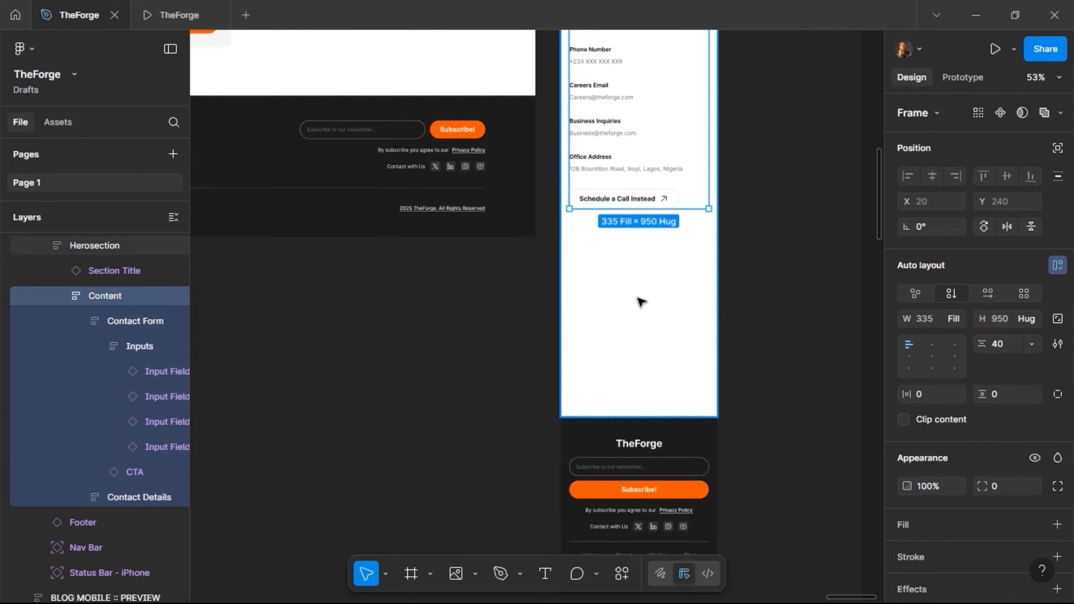
click(641, 314)
click(1033, 319)
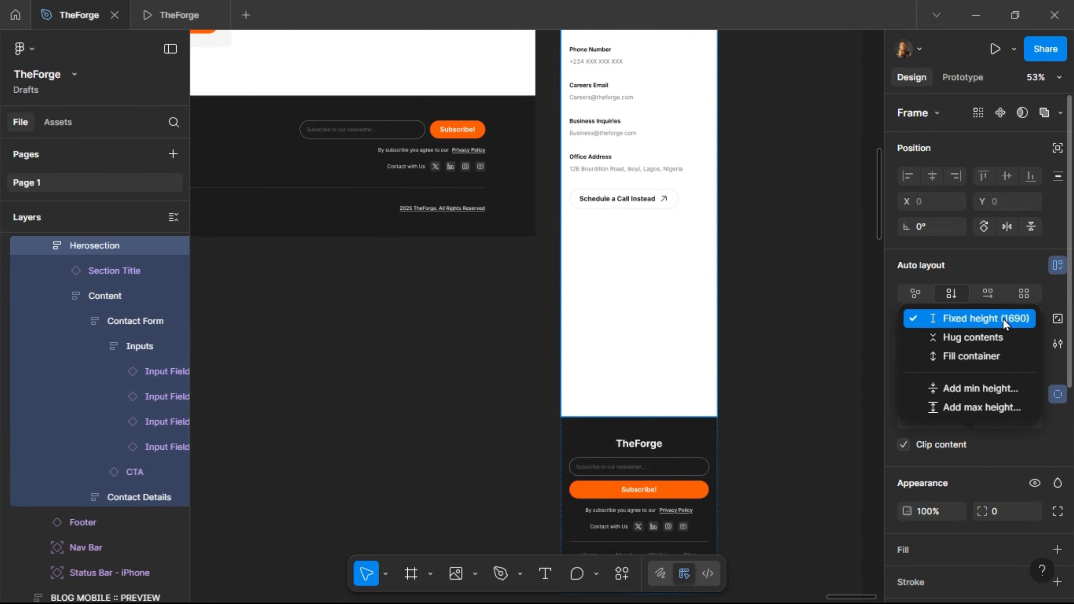
click(984, 339)
- Rename the copied BLOG MOBILE :: PREVIEW frame to 'CONTACT US :: MOBILE'
scroll(758, 213, up, 15)
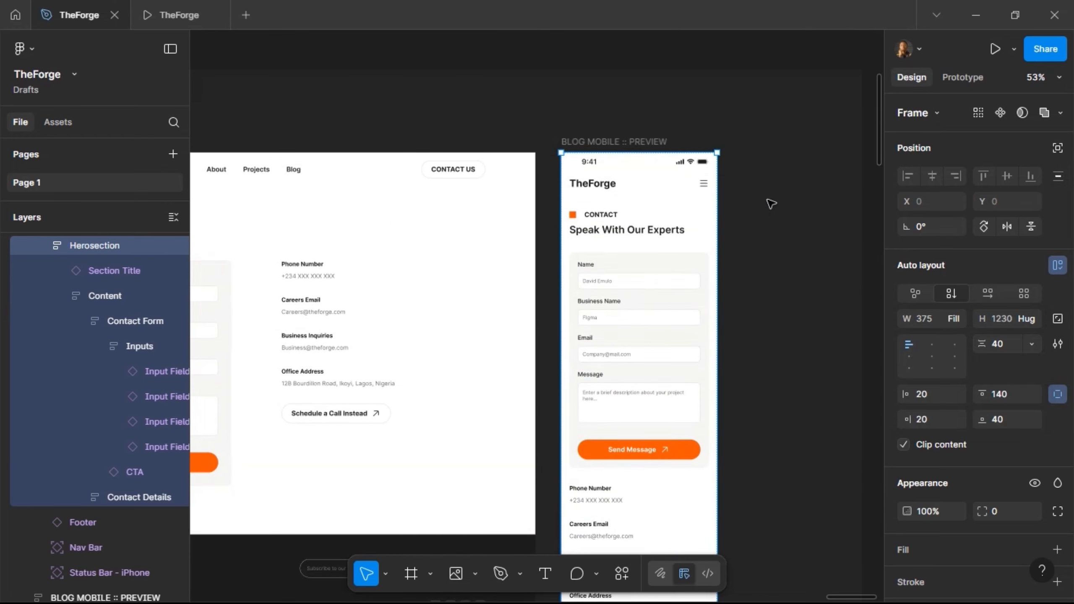
scroll(774, 204, down, 5)
scroll(742, 284, up, 4)
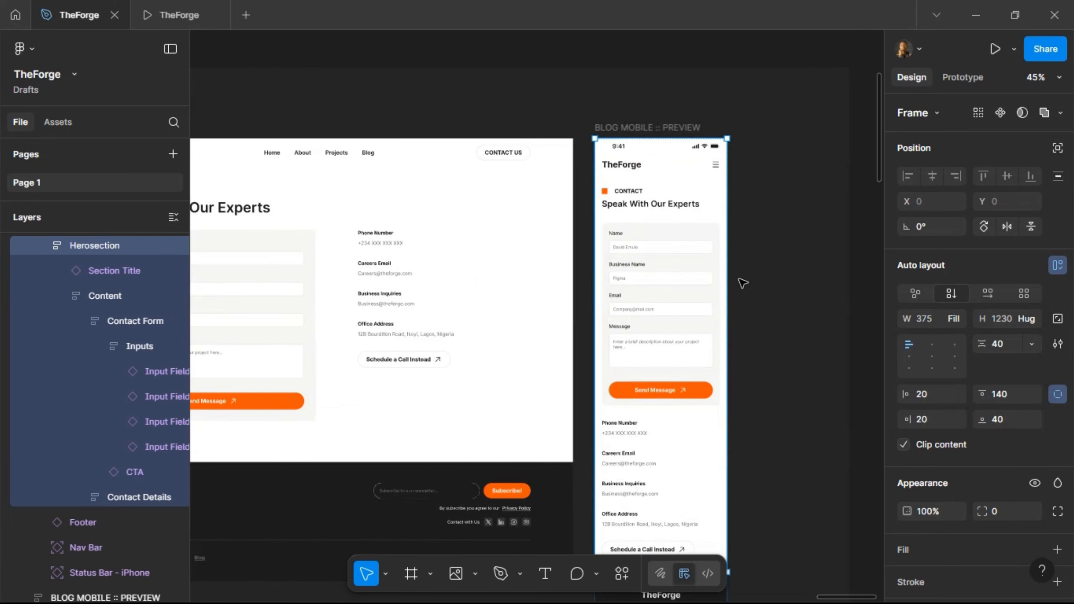
scroll(742, 285, down, 5)
scroll(742, 292, up, 3)
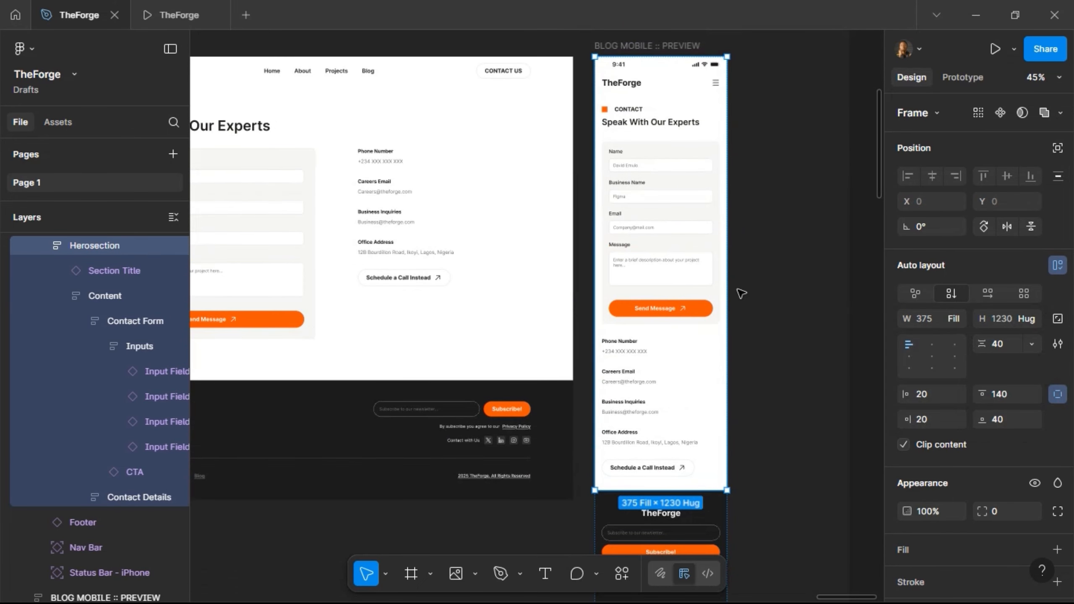
scroll(751, 72, down, 2)
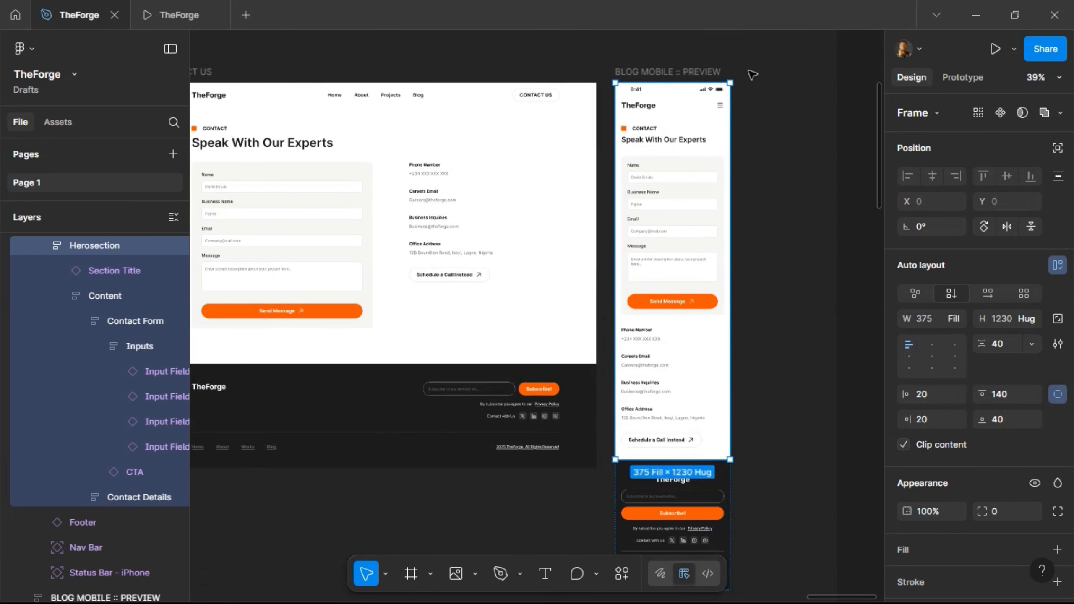
double_click(684, 73)
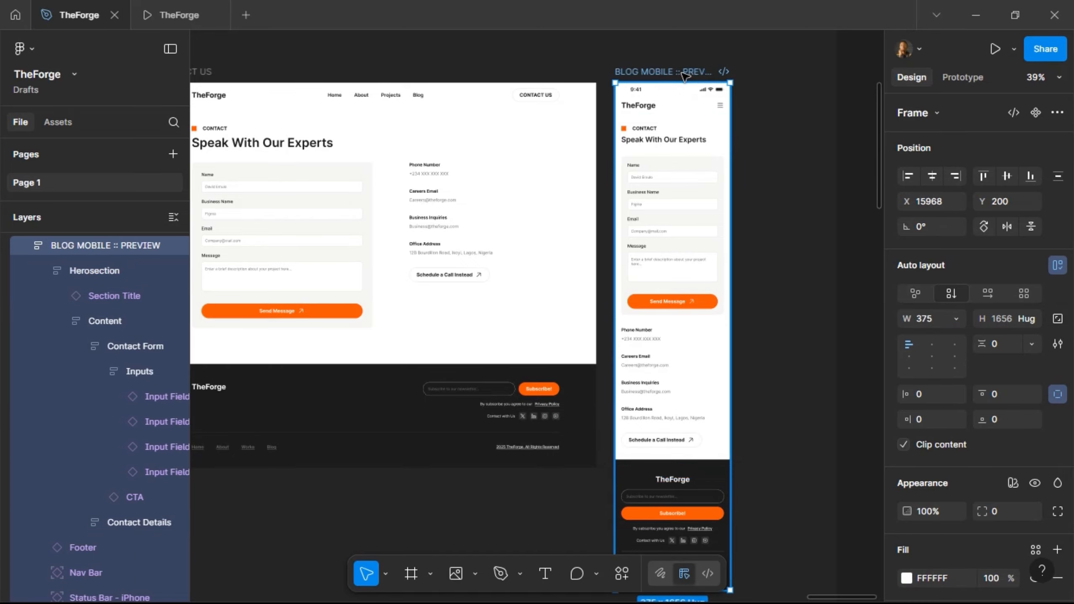
click(682, 74)
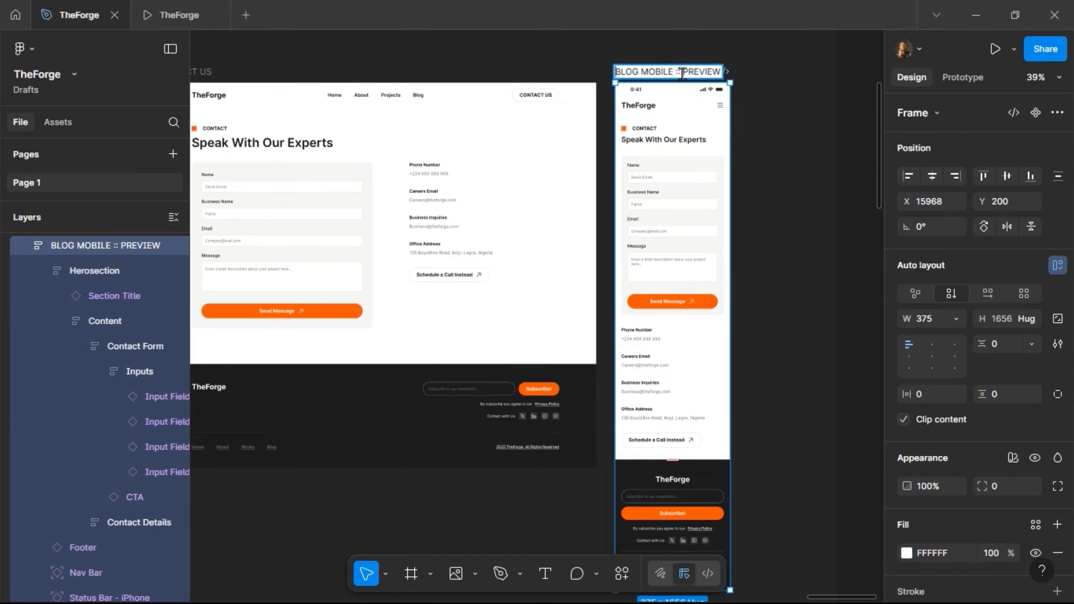
key(BackSpace)
key(BackSpace)
key(BackSpace)
key(BackSpace)
key(BackSpace)
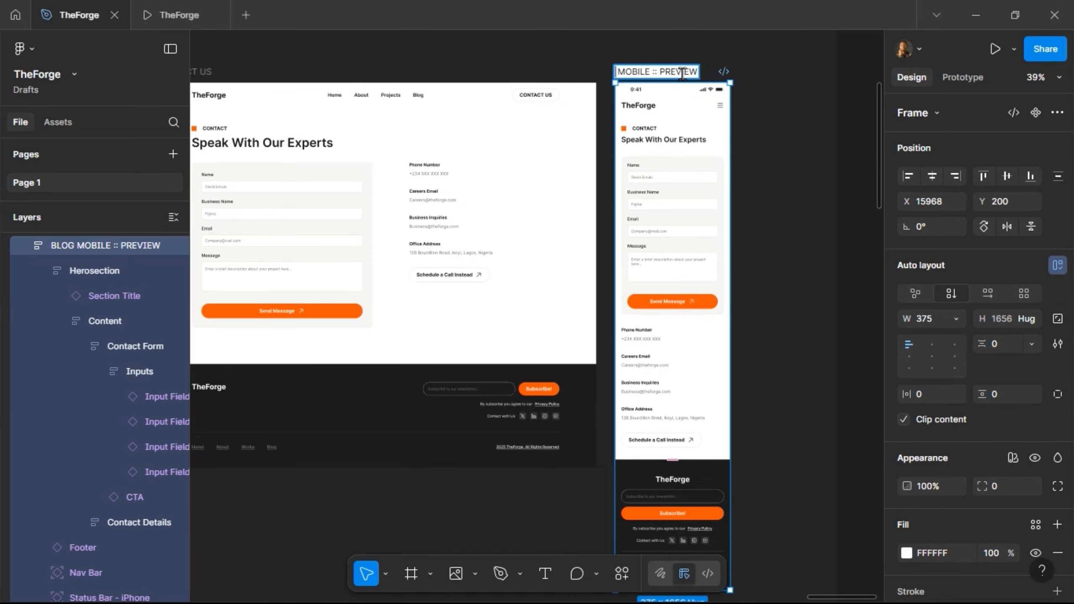
key(ctrl+a)
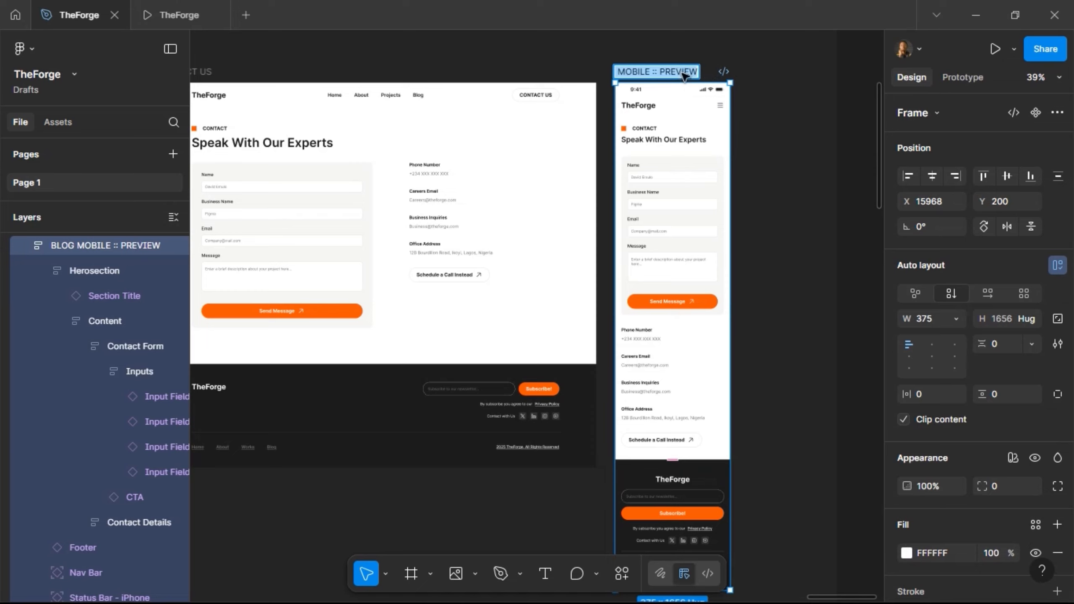
text(CONTACT US)
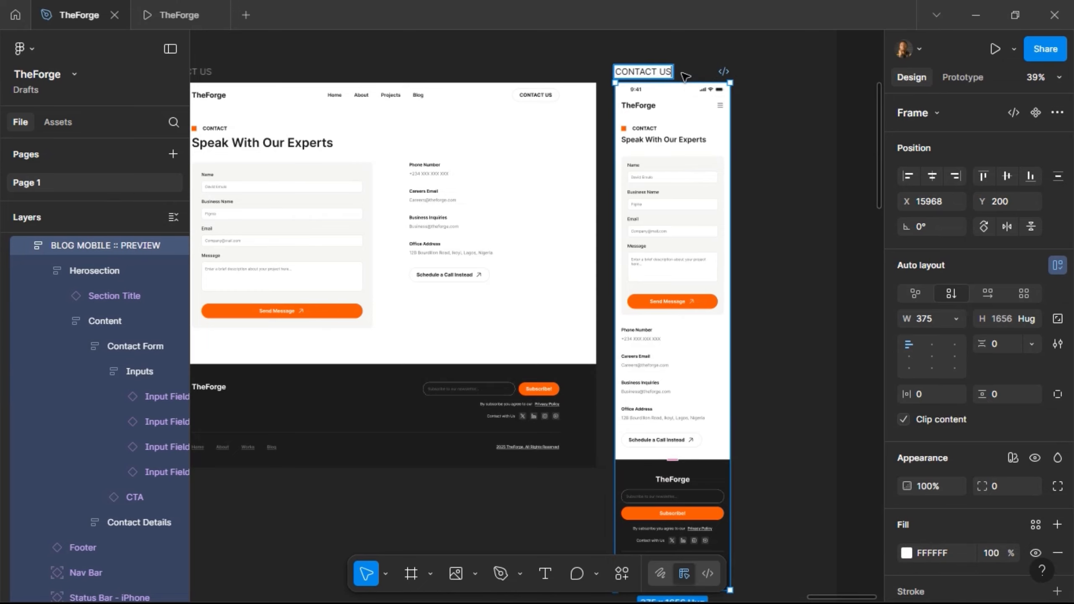
text( :: MOBILE)
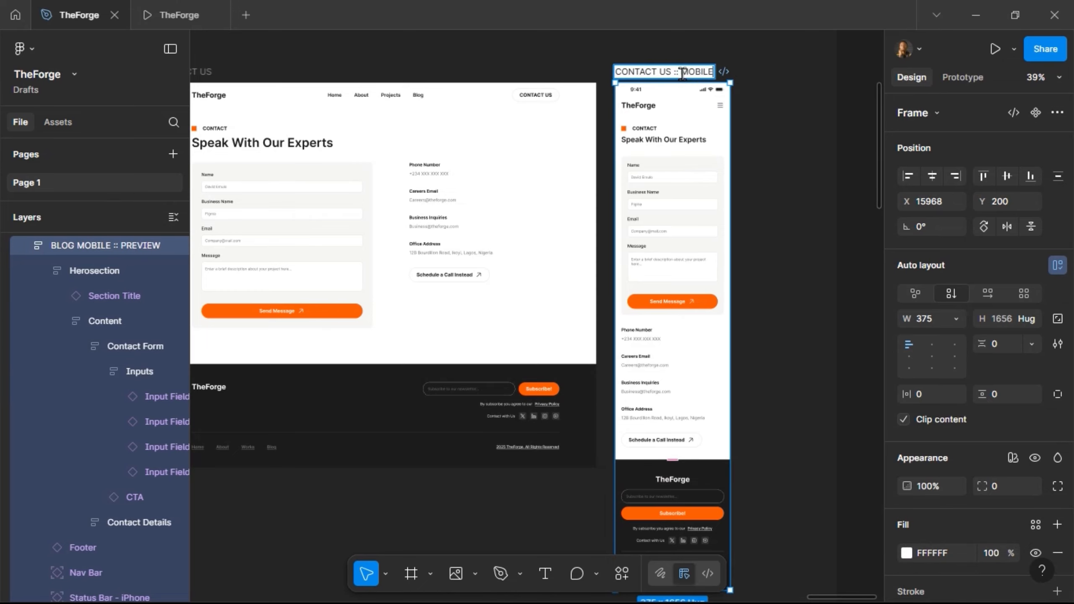
key(Return)
- Pan across the canvas and select the Website section to review all page frames
scroll(688, 76, down, 5)
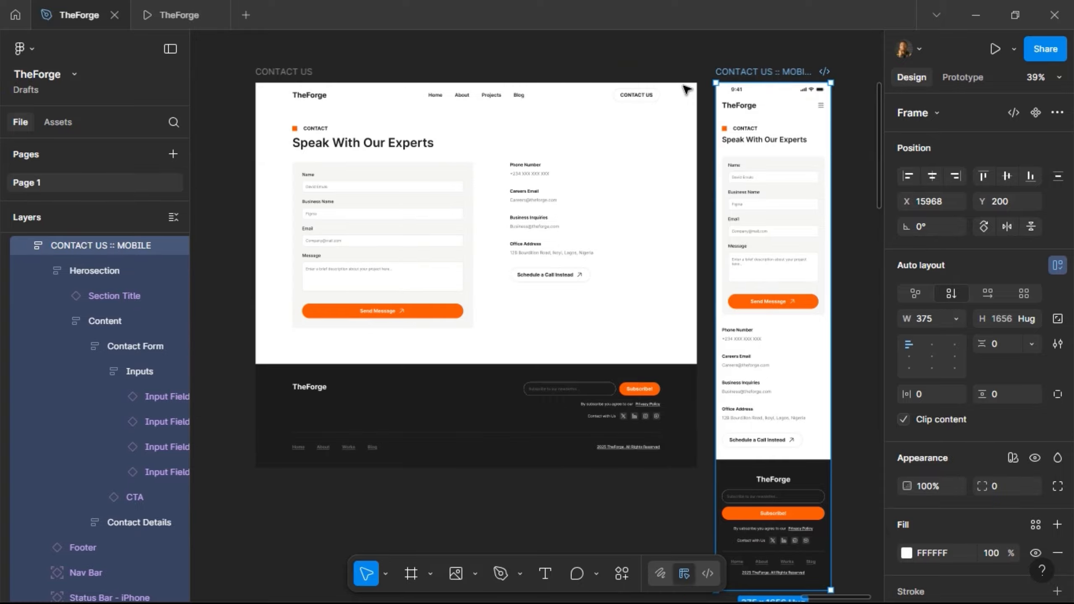
scroll(679, 102, left, 10)
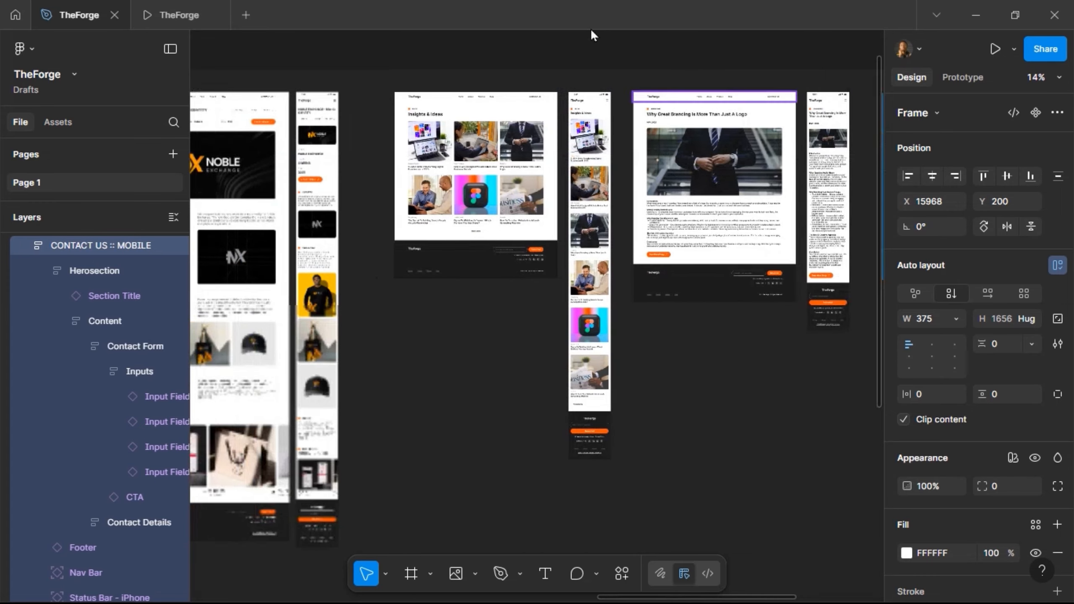
scroll(381, 91, left, 10)
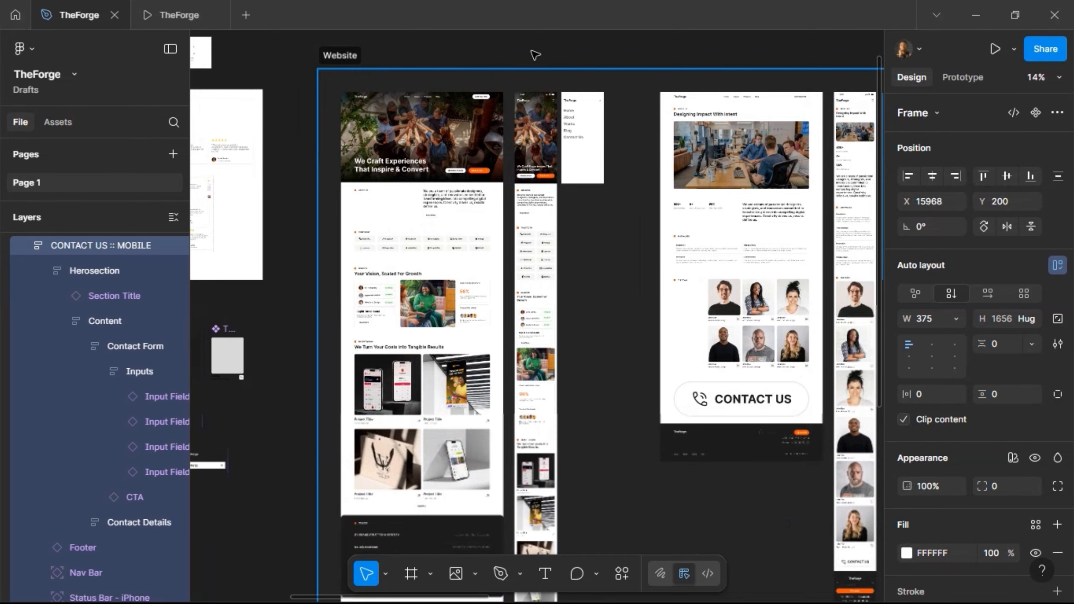
click(535, 55)
scroll(544, 53, right, 10)
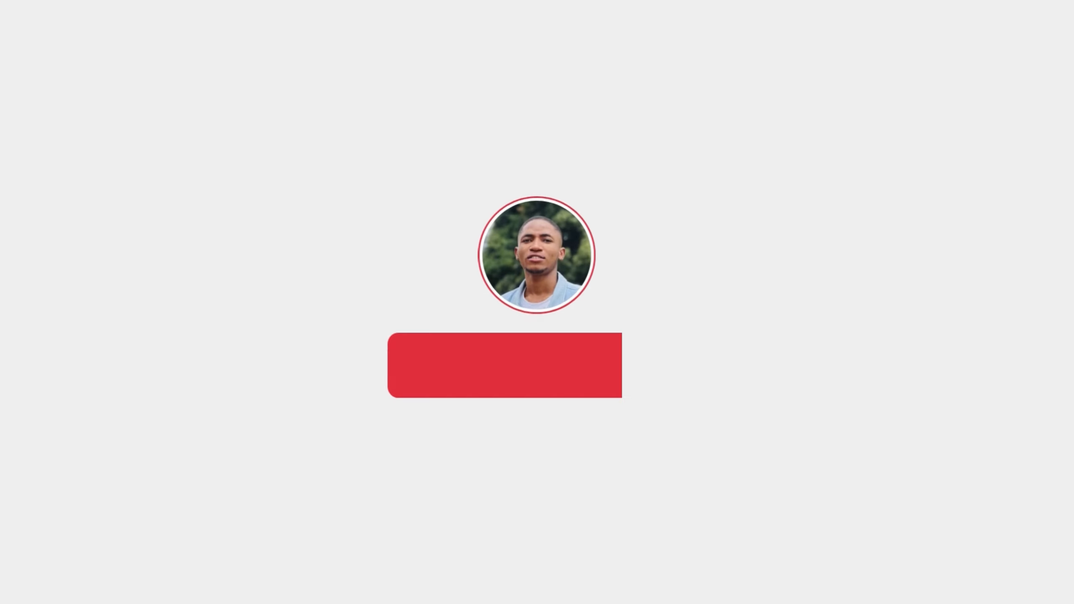